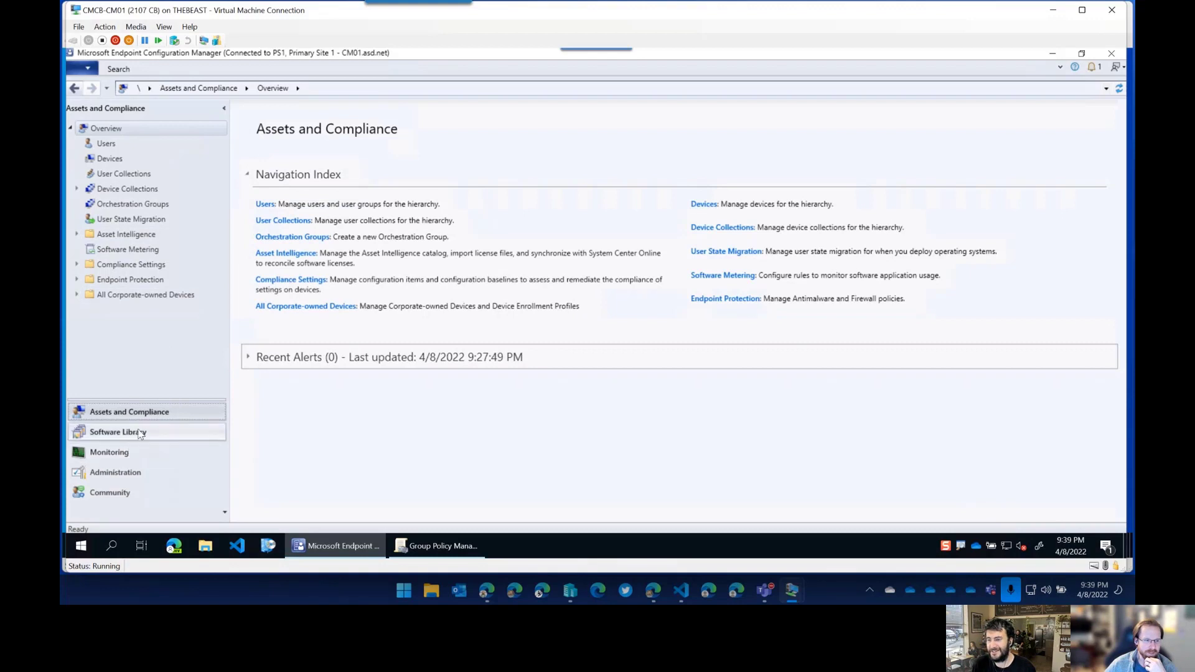
In Administration, go to Cloud Services > Cloud Attach and bring up the CoMgmtSettingsProd policy's actions.
click(128, 475)
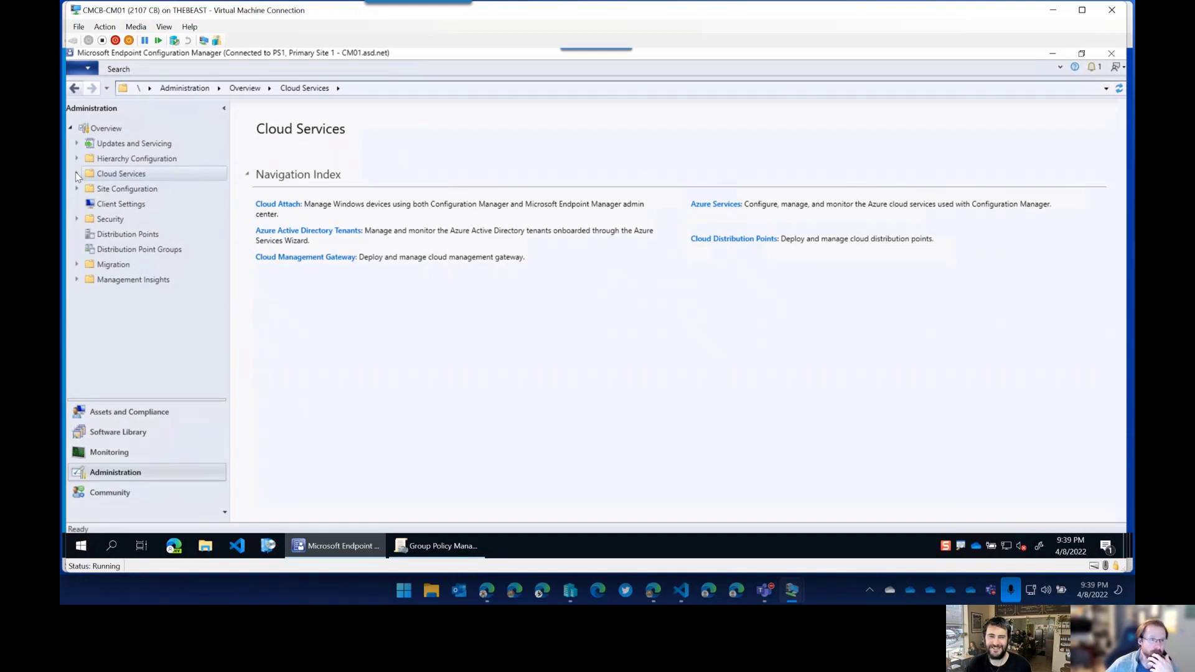
click(77, 174)
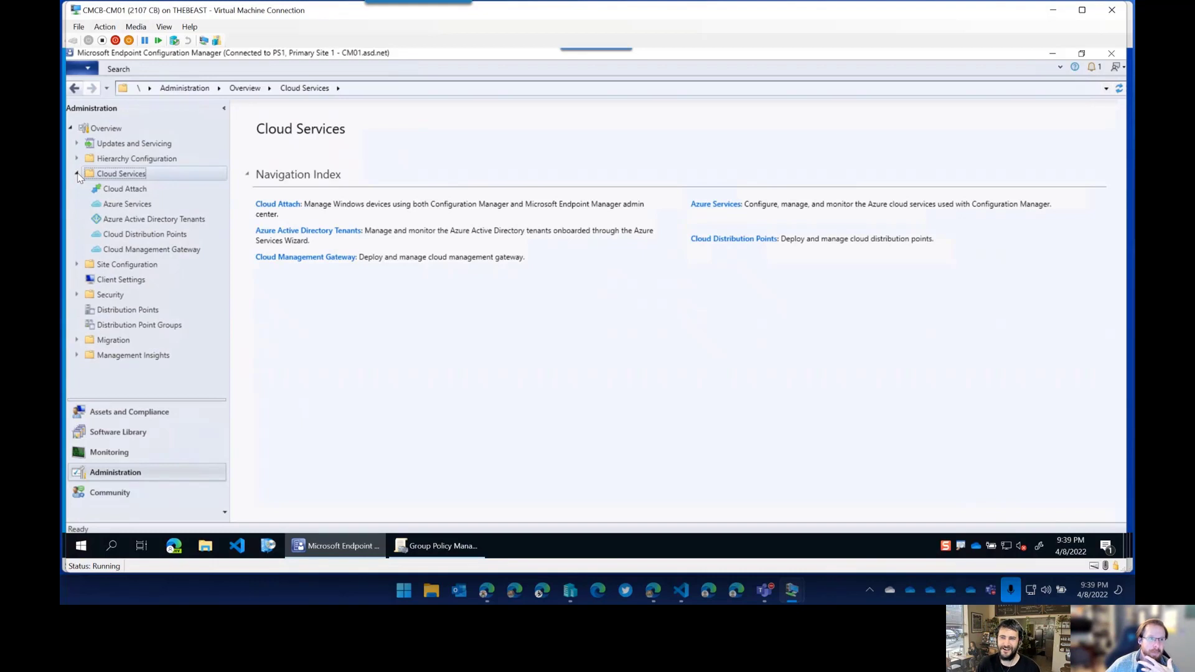
click(142, 190)
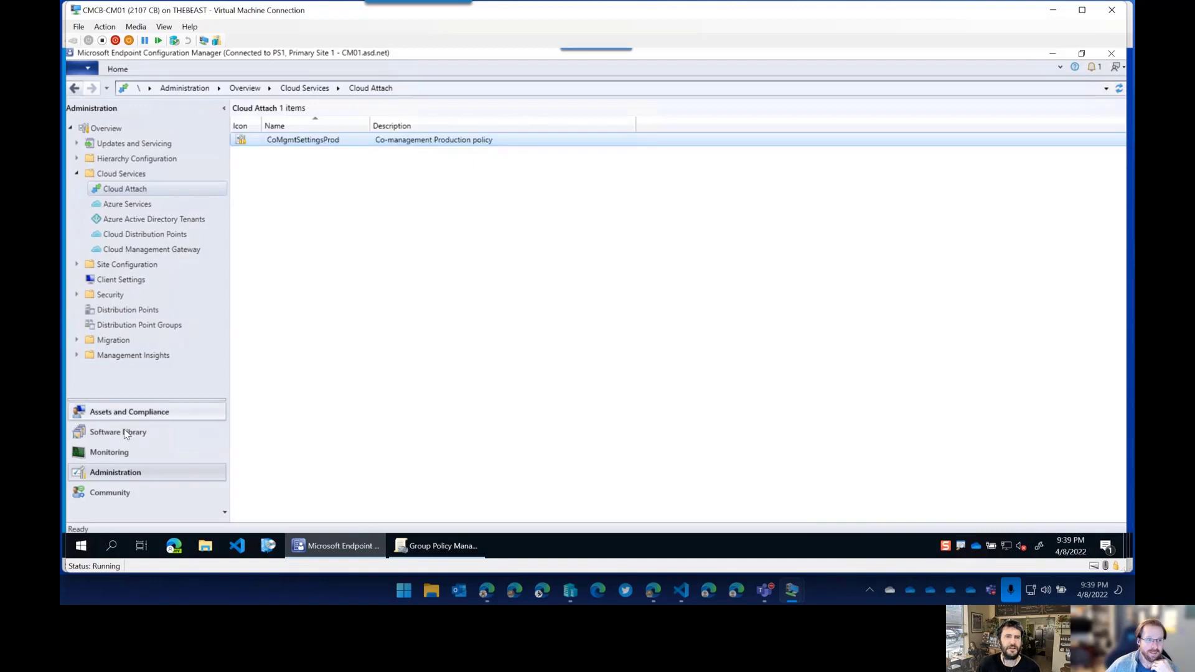
right_click(140, 140)
Open the CoMgmtSettingsProd Properties and go to its Workloads page.
click(208, 196)
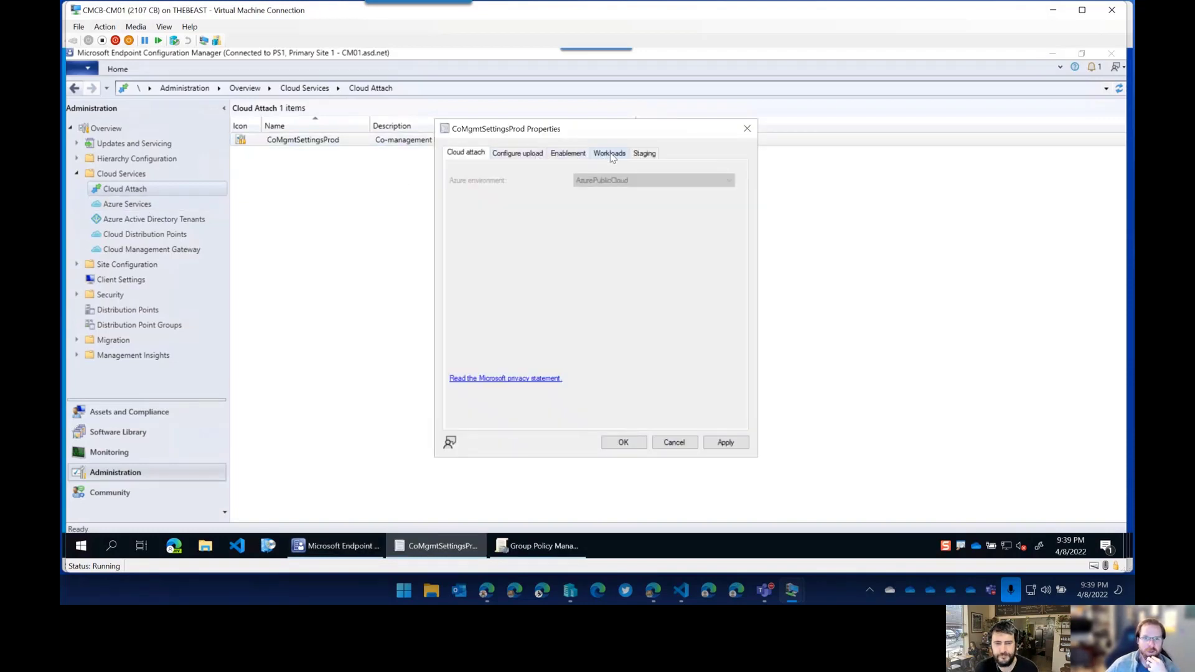
click(529, 155)
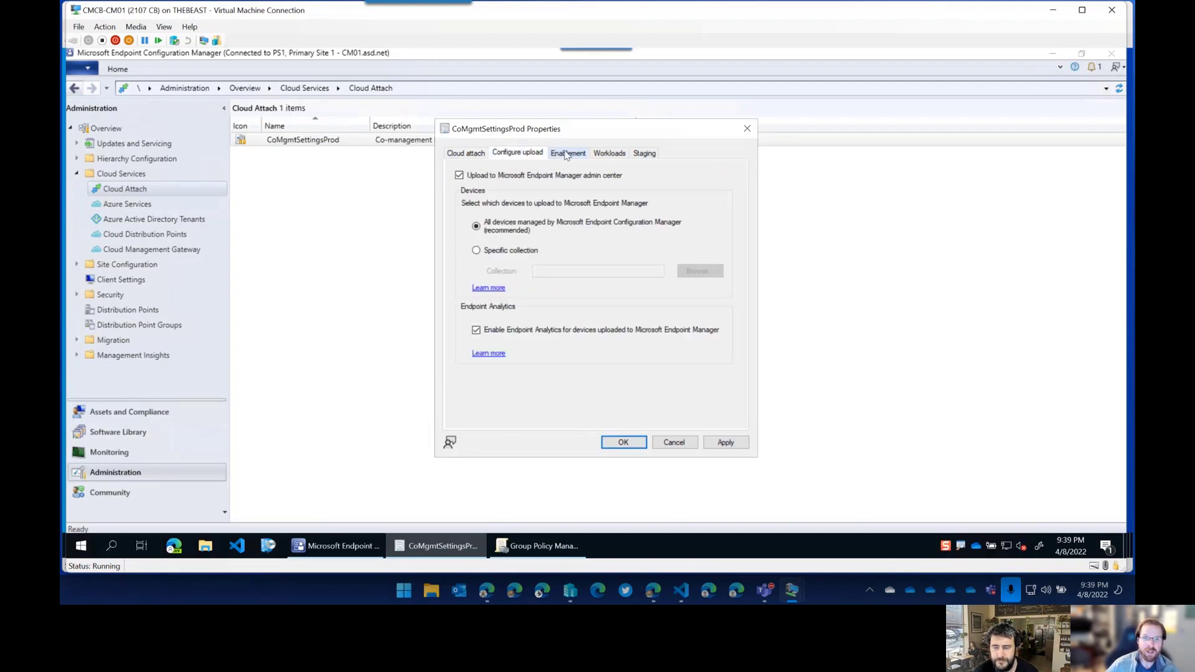
click(566, 155)
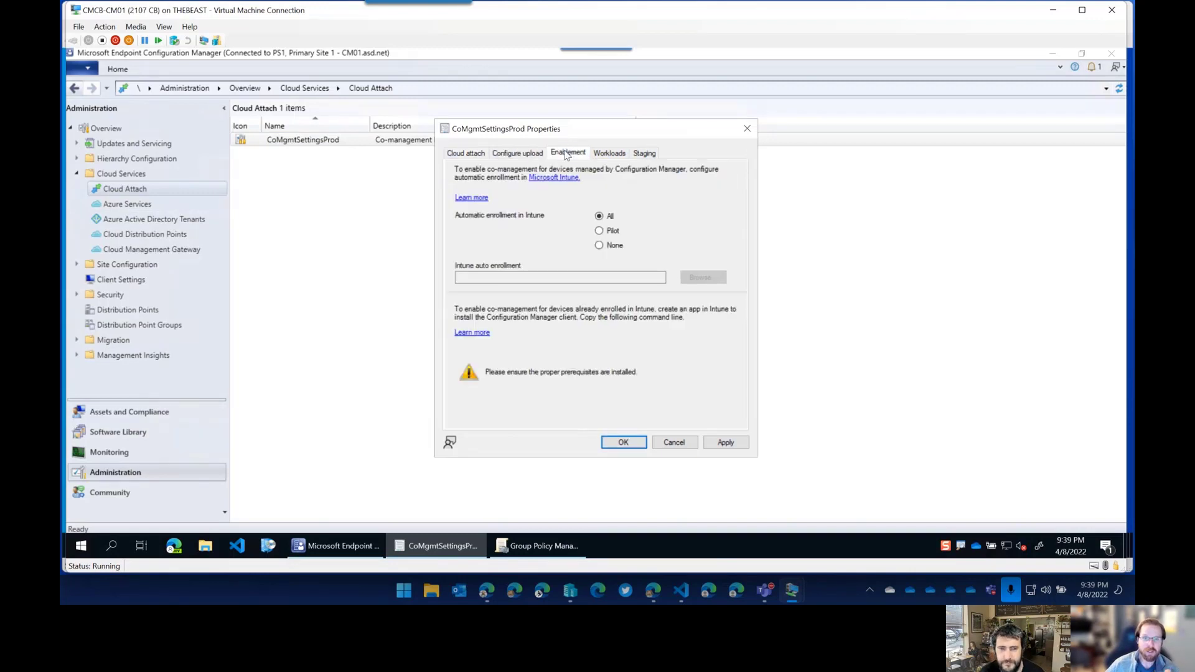
click(627, 156)
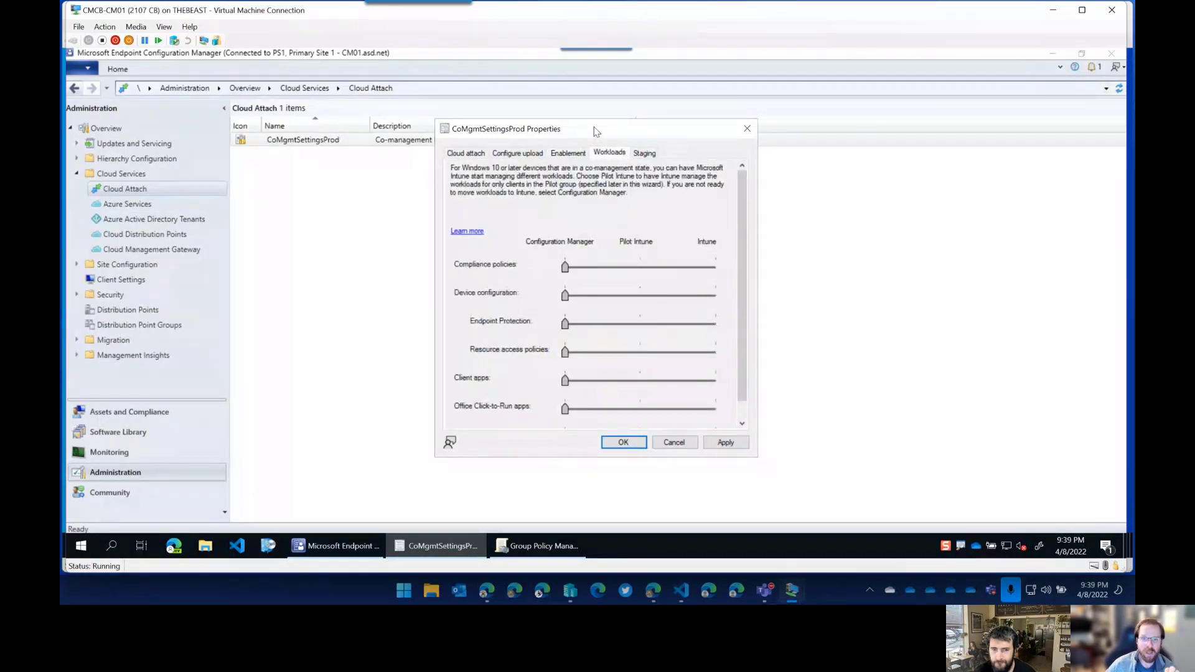
drag(595, 131, 502, 116)
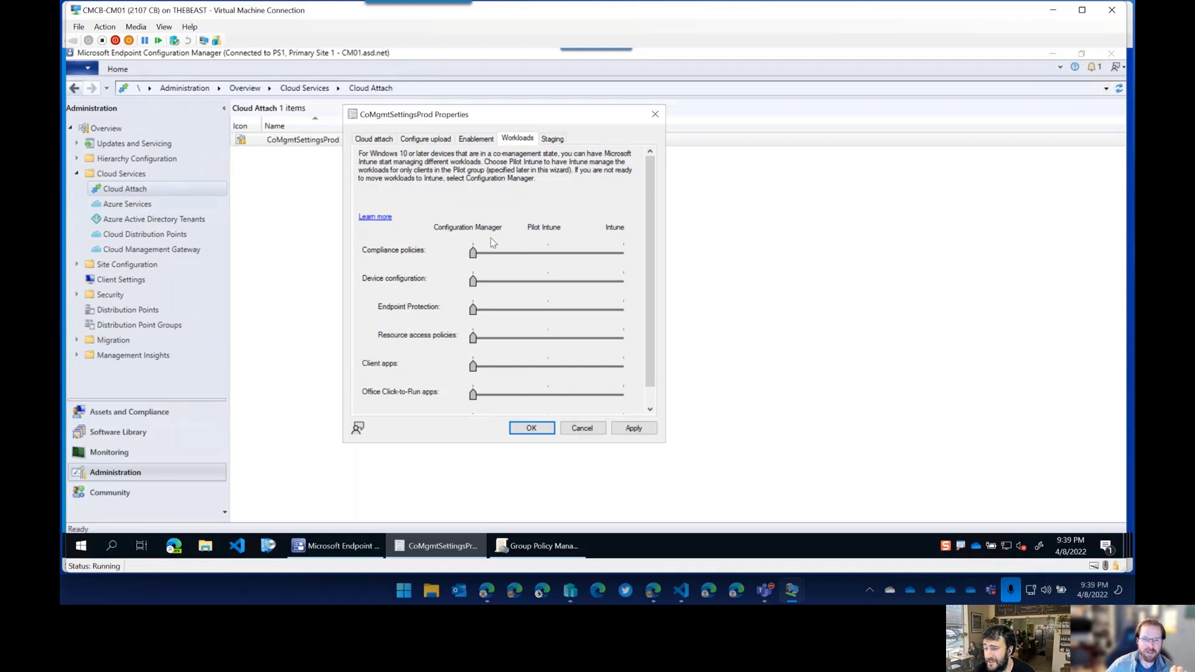
Slide Compliance policies, Device configuration, Client apps and Office Click-to-Run to Intune, and Windows Update policies to Pilot Intune.
drag(473, 255, 659, 258)
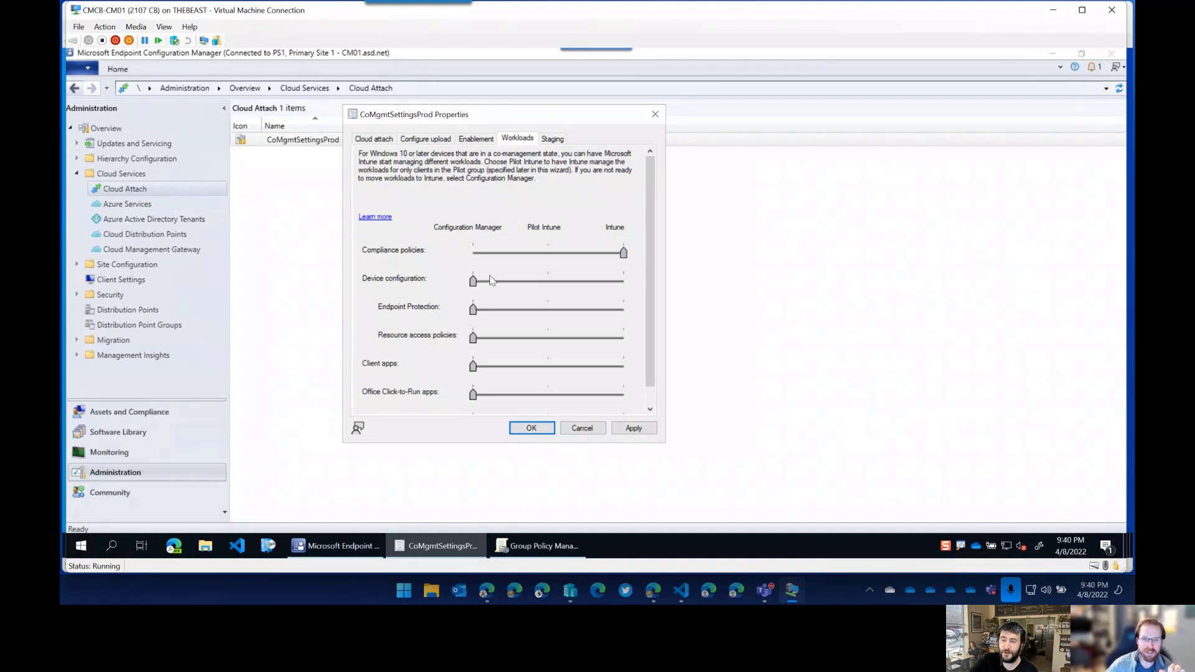
click(624, 281)
click(624, 281)
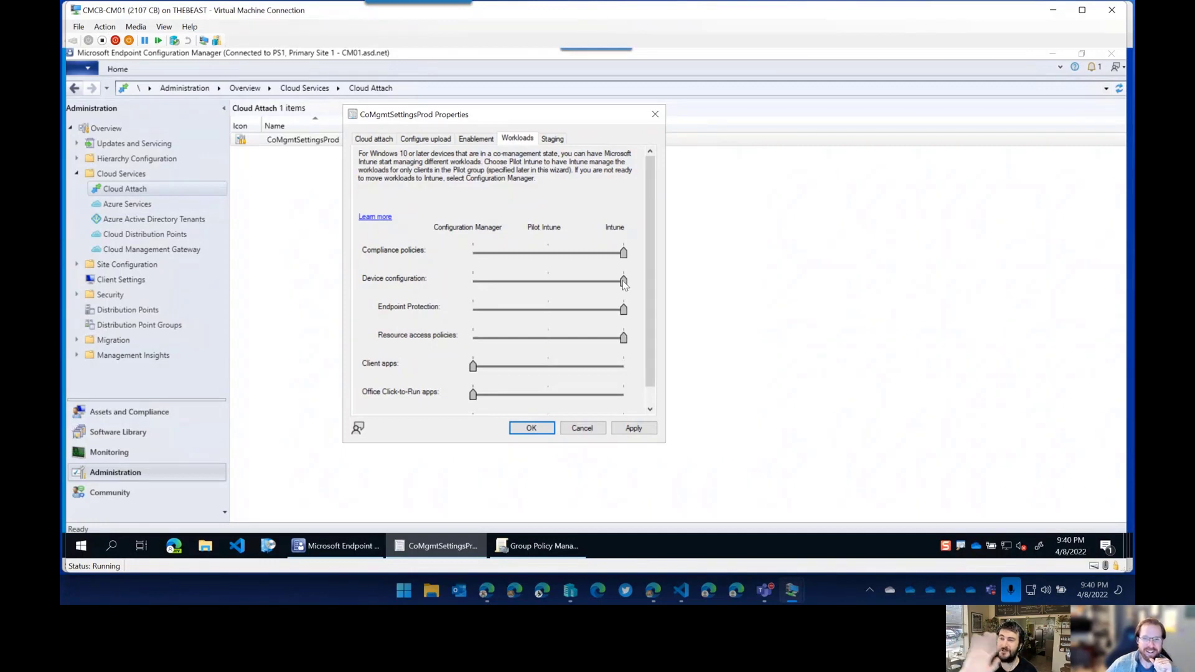
click(623, 368)
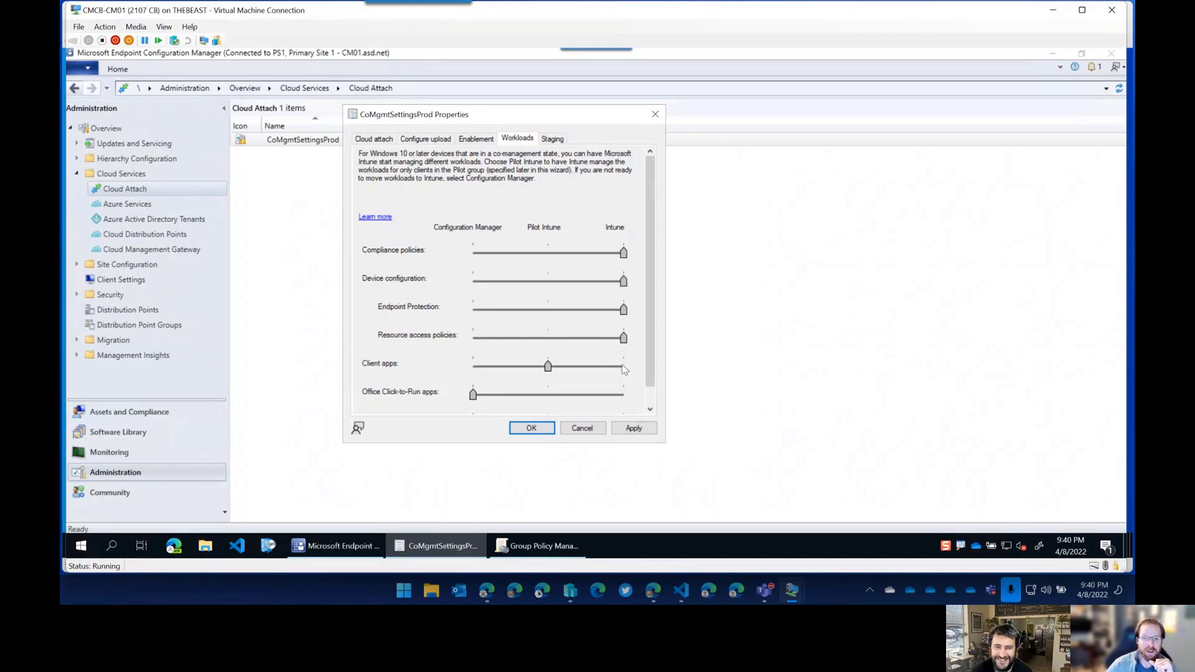
click(626, 393)
click(626, 393)
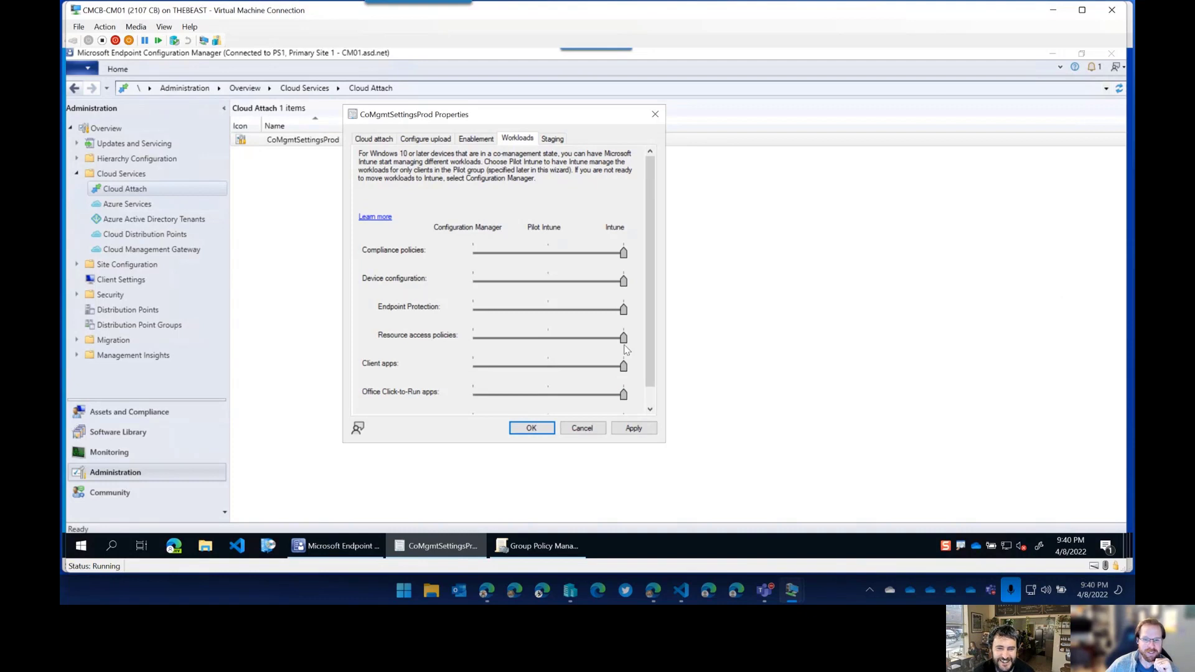
drag(653, 375, 634, 407)
click(624, 407)
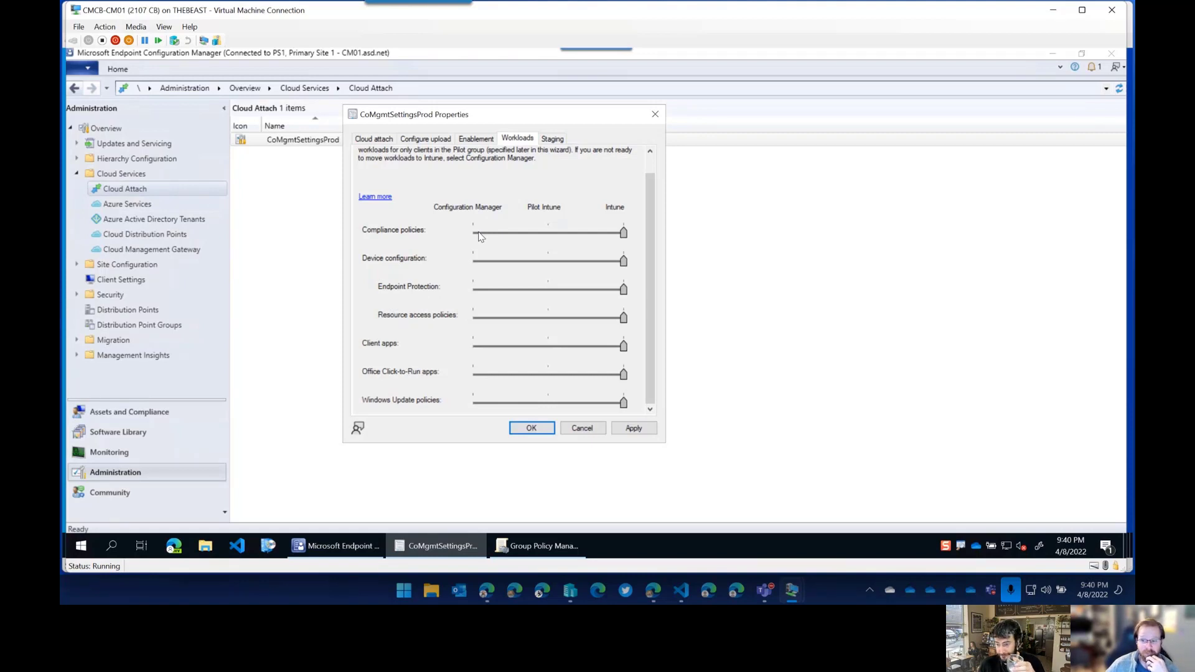
Slide all seven workloads, from Compliance policies to Windows Update policies, back to Configuration Manager.
click(479, 234)
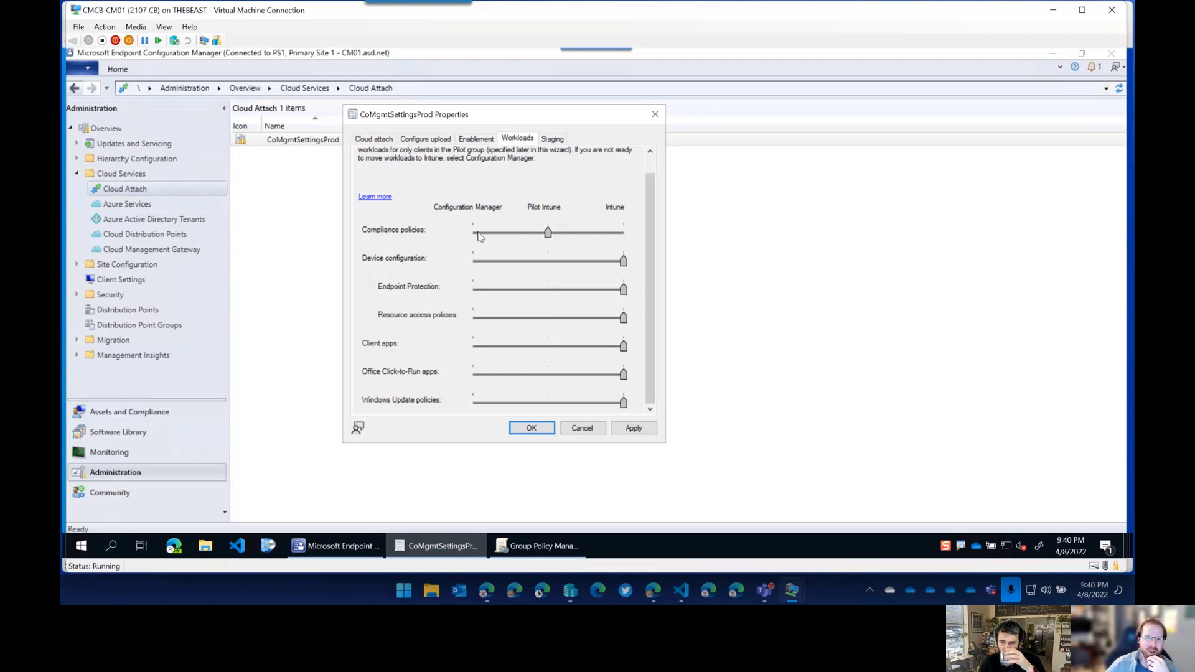
click(475, 234)
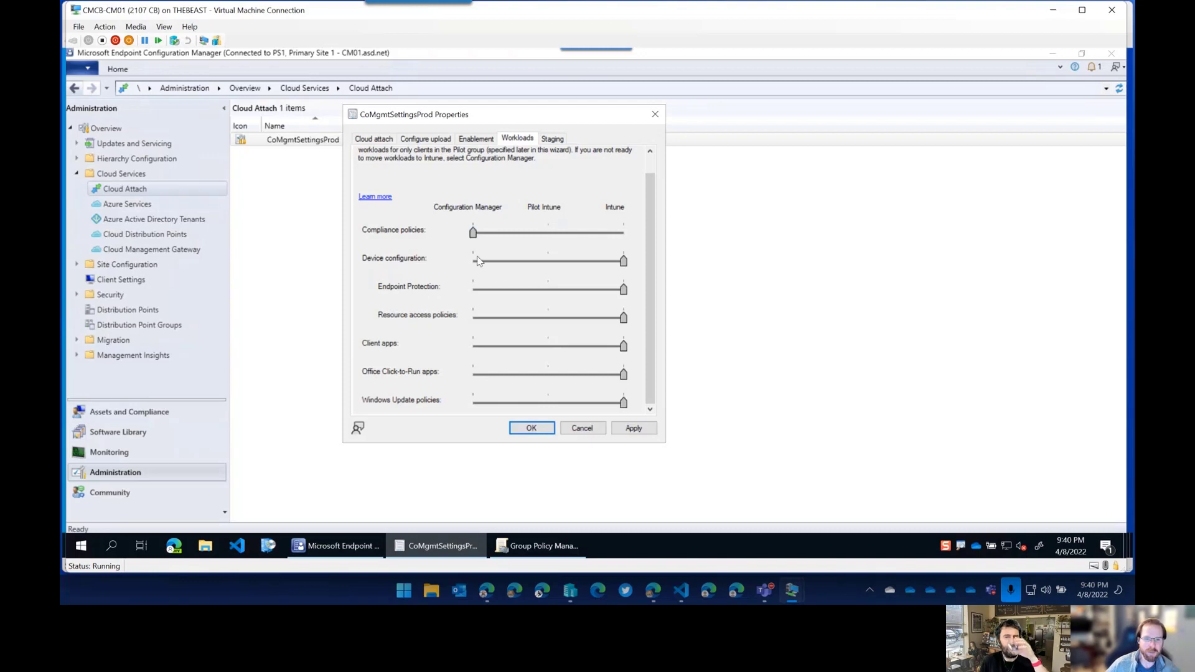
click(477, 264)
click(475, 288)
click(474, 288)
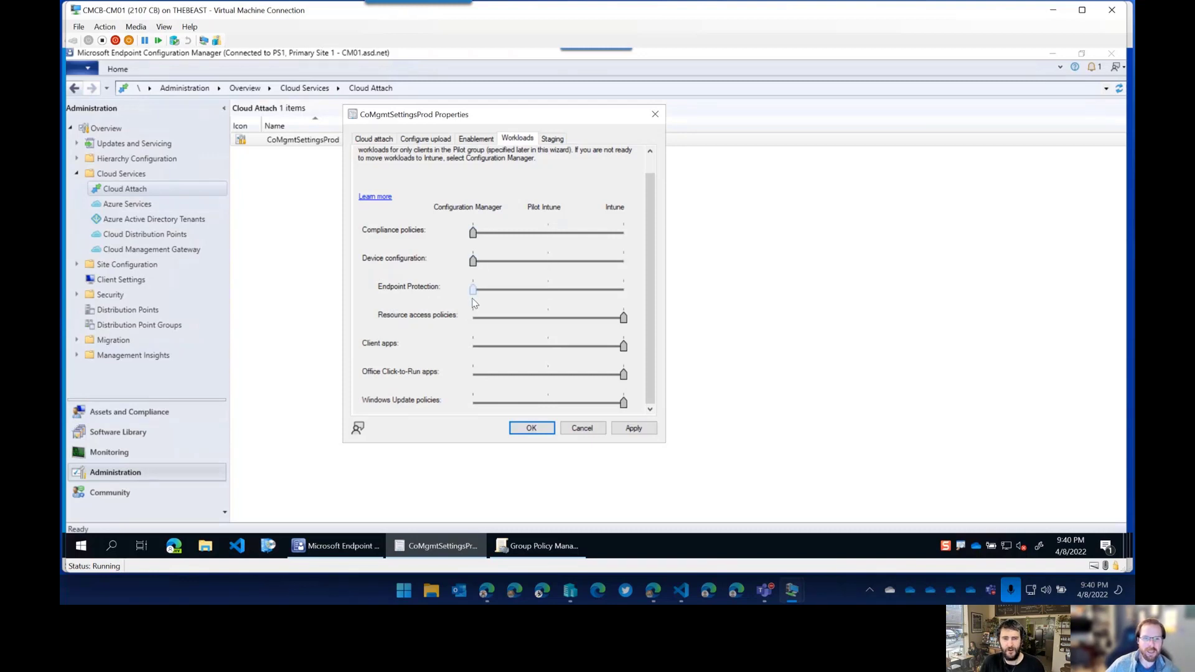
click(477, 318)
click(476, 318)
click(475, 347)
click(475, 348)
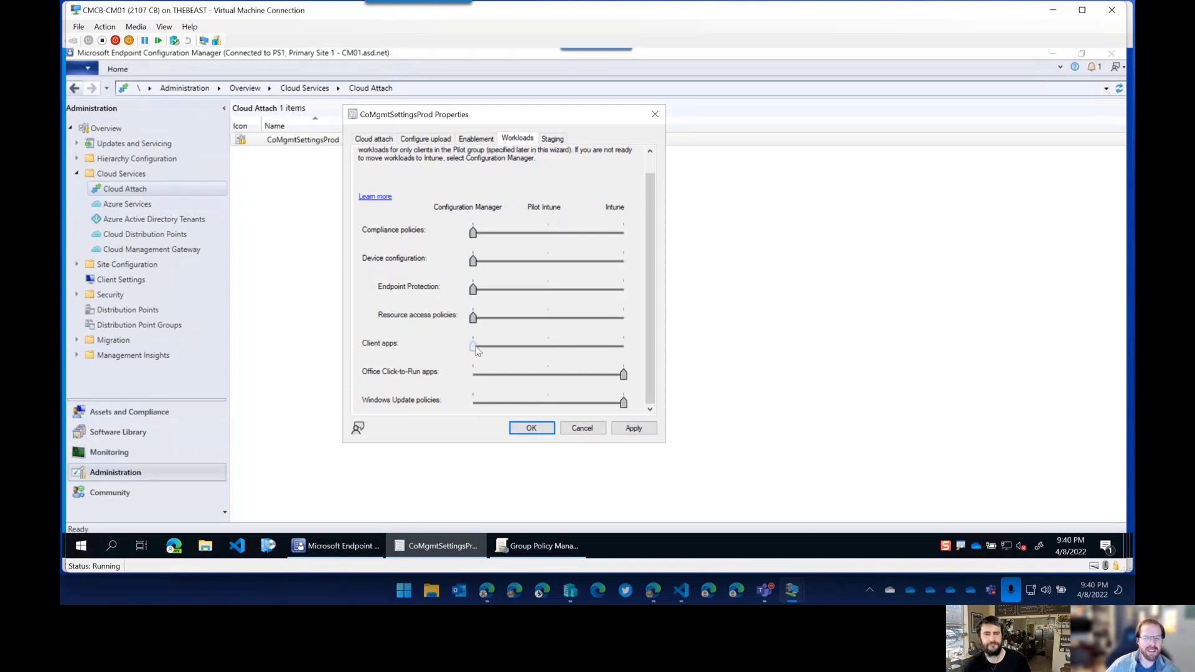
click(475, 376)
click(476, 376)
click(475, 404)
click(475, 405)
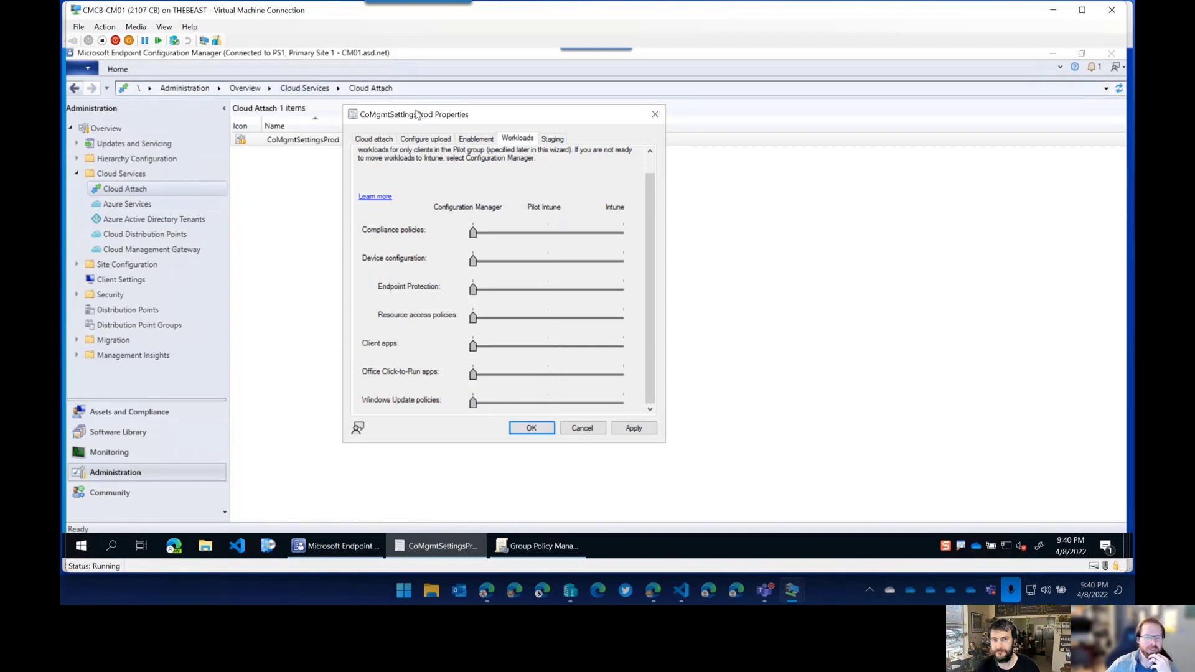
Go to the Assets and Compliance workspace.
drag(417, 114, 412, 111)
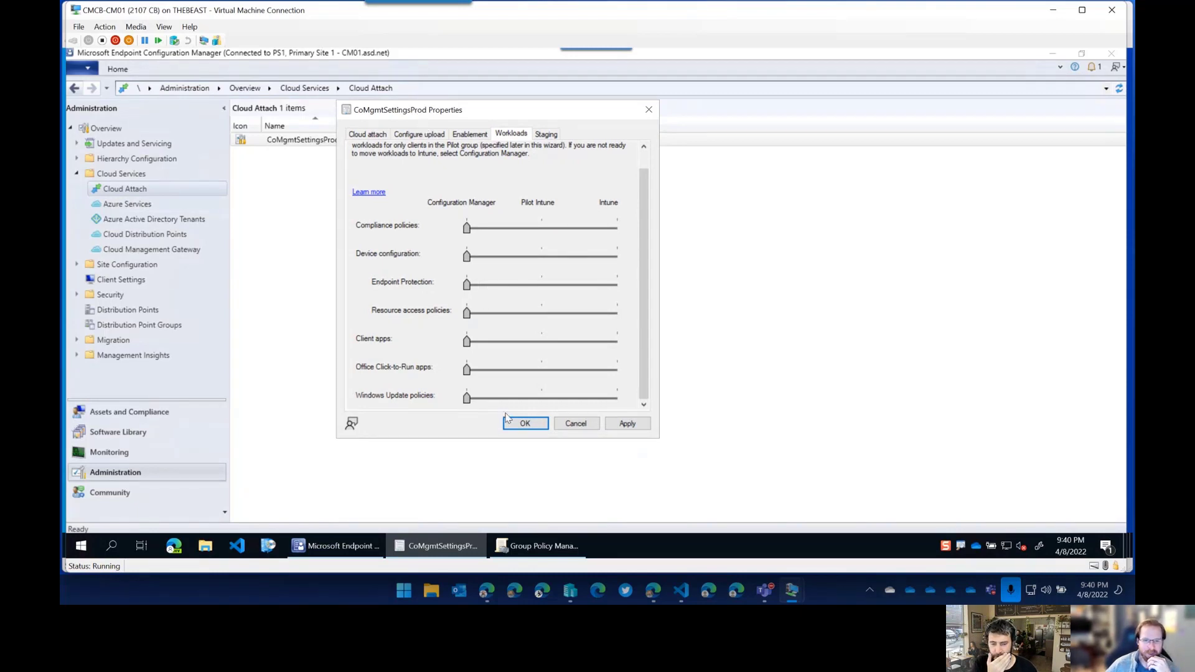
scroll(623, 314, up, 2)
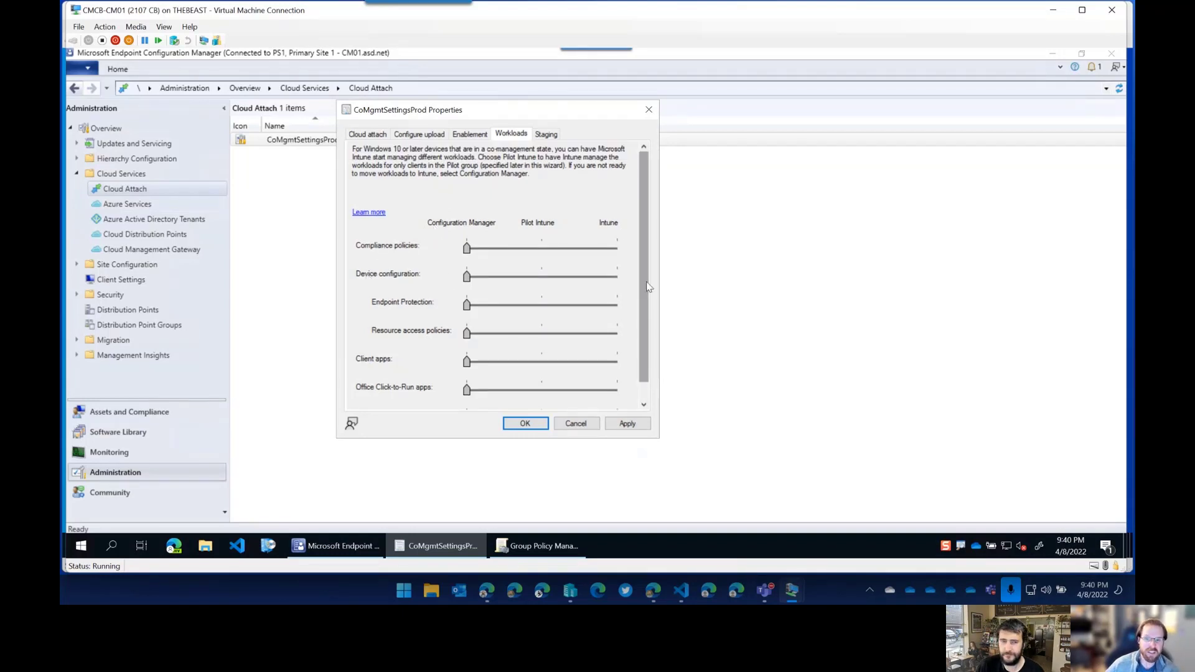
scroll(648, 308, down, 1)
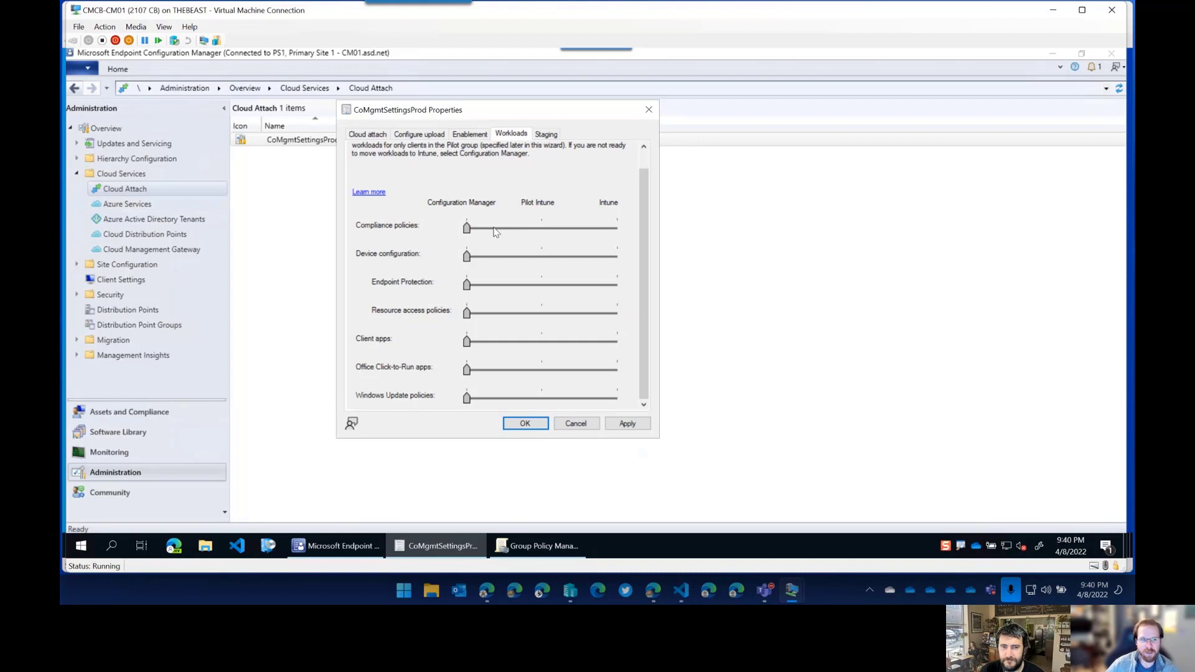
click(136, 414)
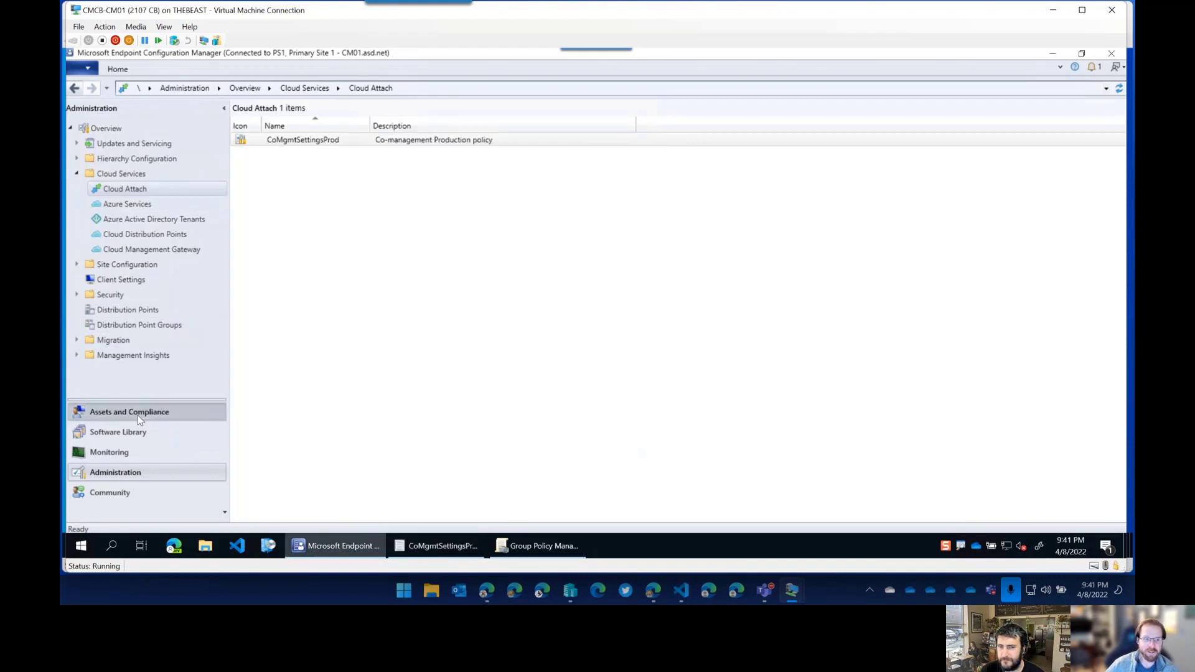
Expand Compliance Settings, Compliance Policies, Conditional Access and Company Resource Access to inspect their contents.
double_click(117, 267)
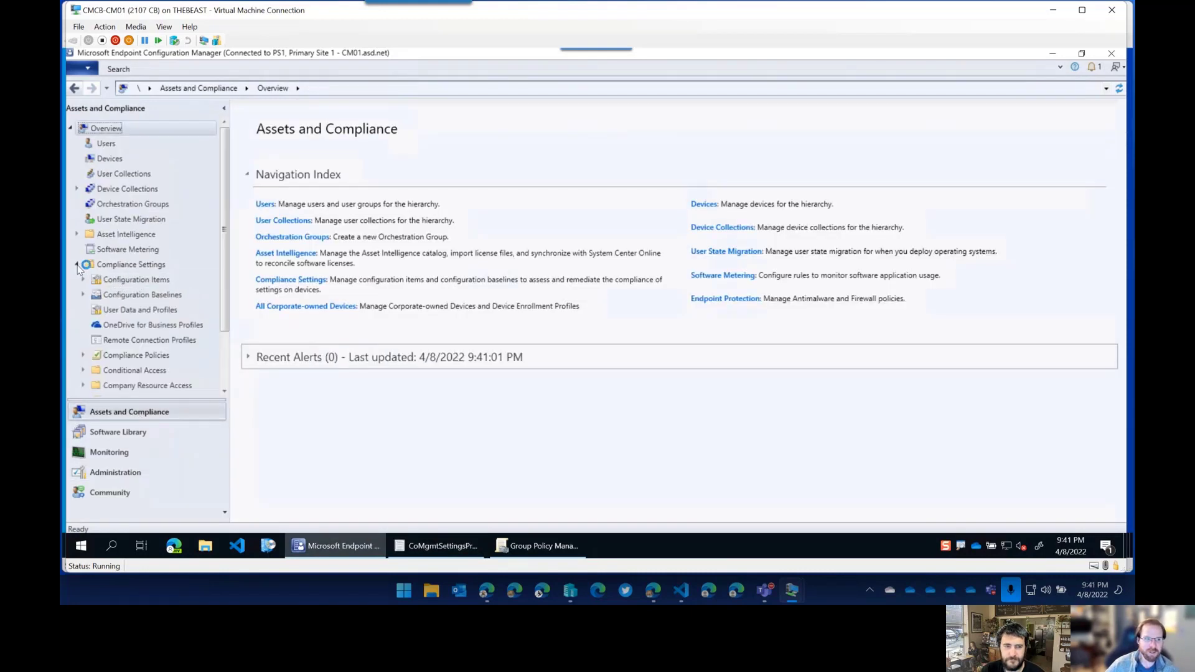
scroll(178, 290, down, 1)
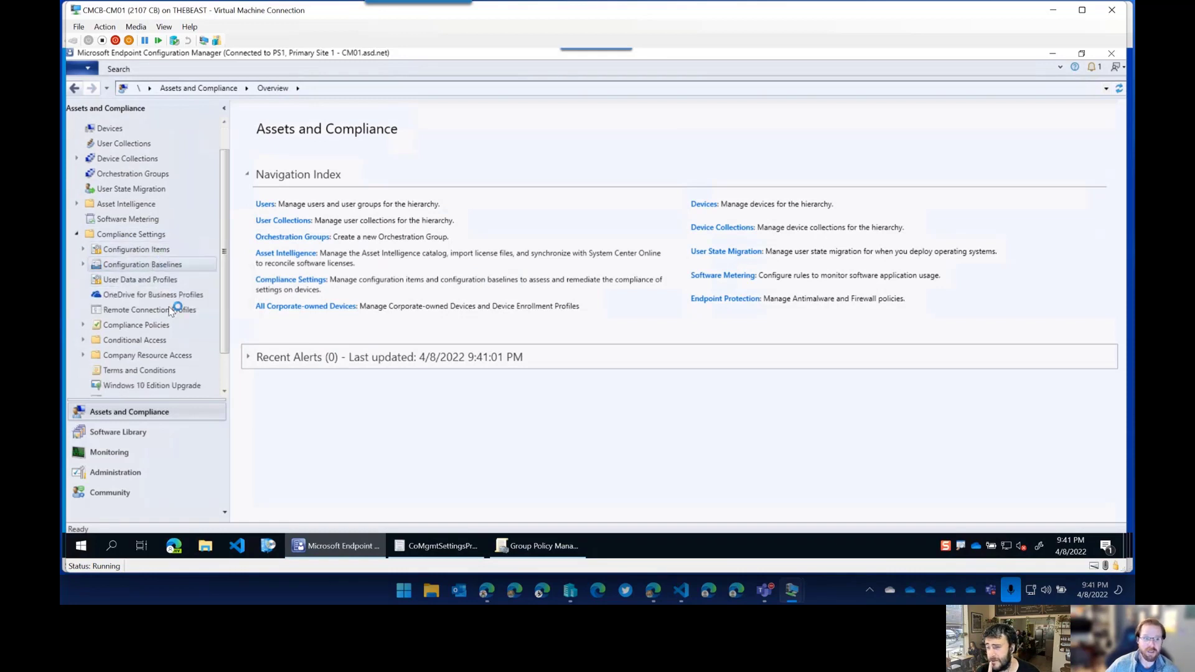
scroll(164, 336, down, 1)
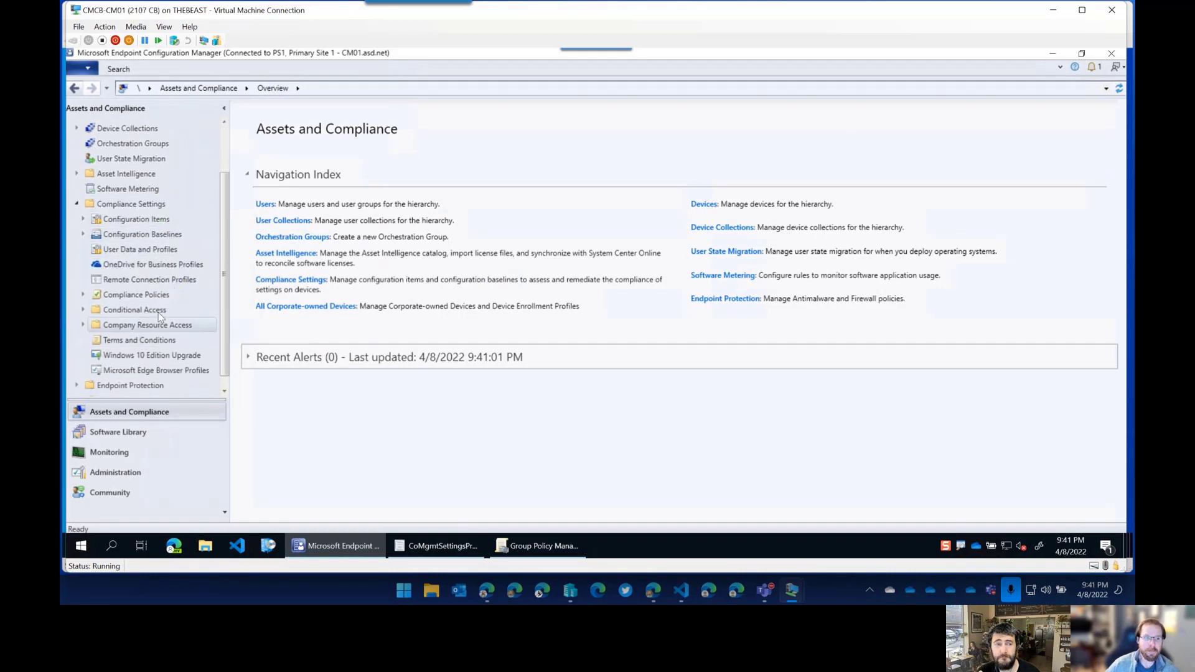
click(83, 295)
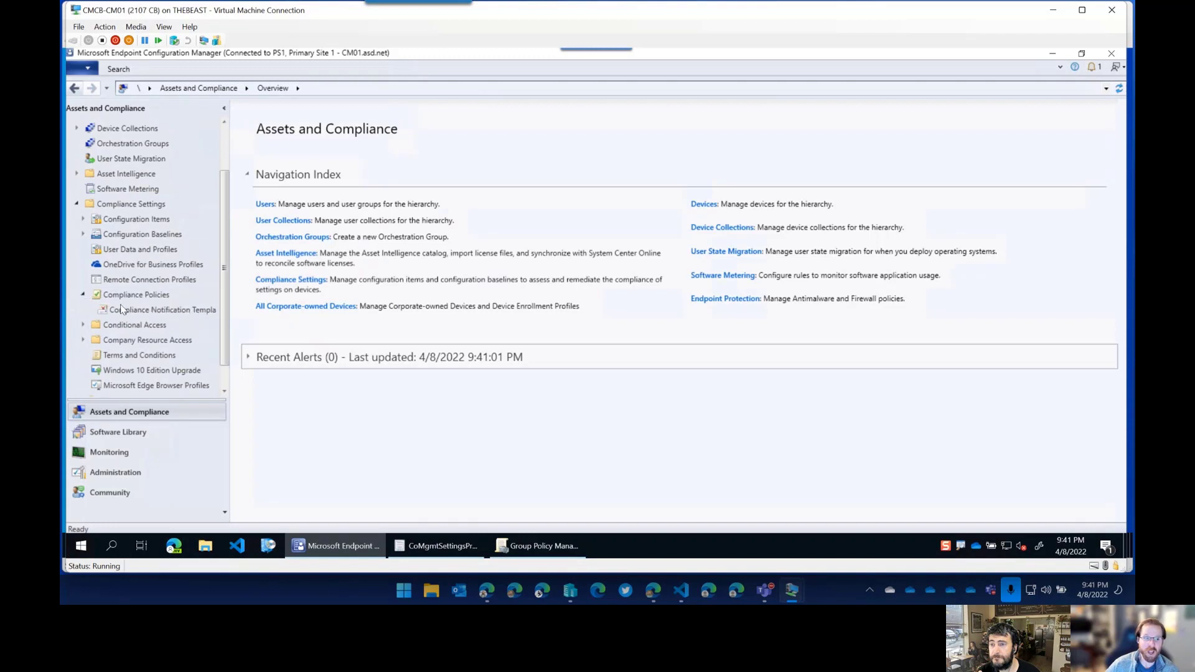
click(83, 325)
scroll(88, 349, down, 1)
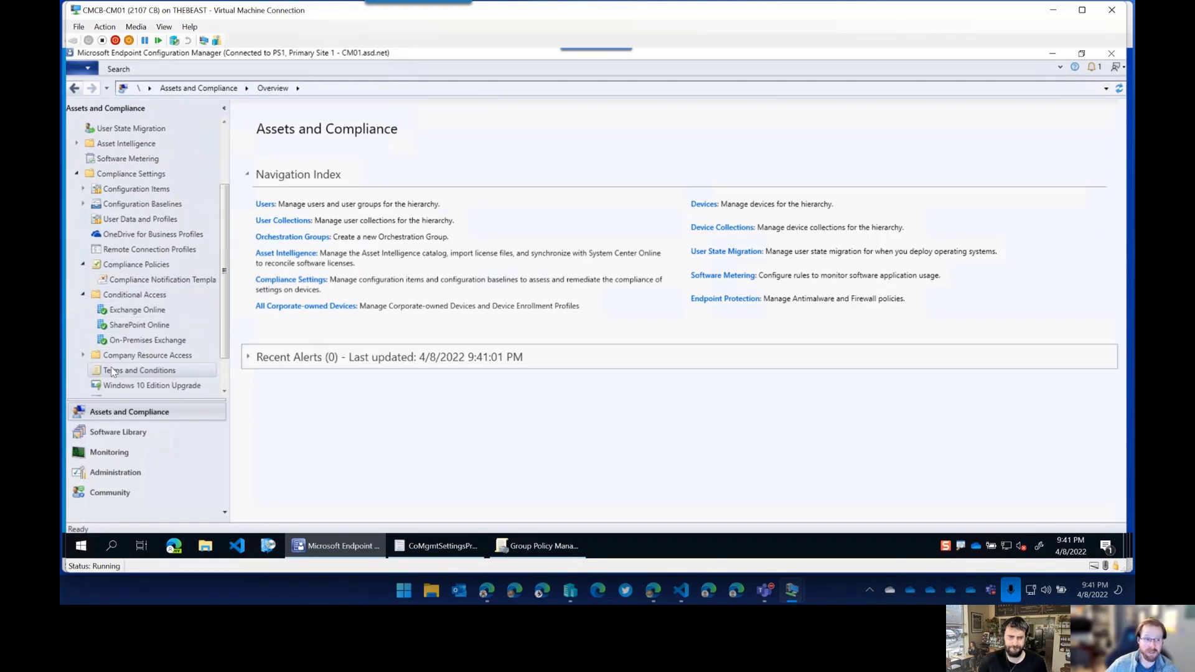
click(83, 355)
scroll(105, 336, up, 1)
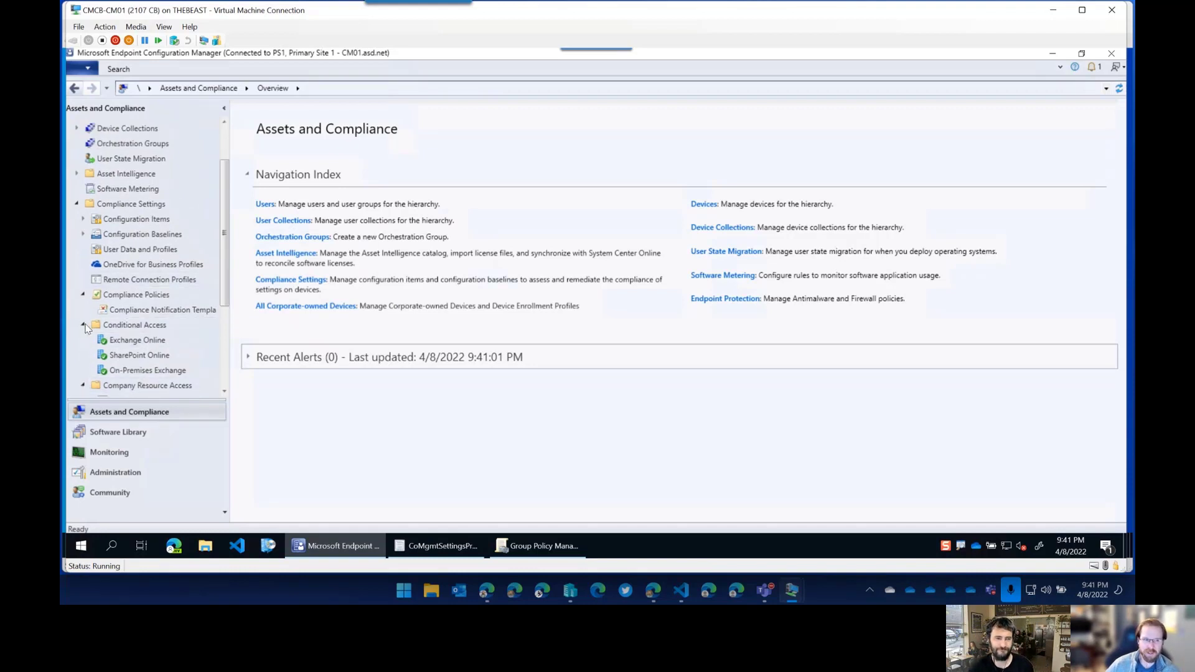
Collapse those folders and open the Configuration Baselines list.
click(82, 325)
click(83, 341)
click(83, 295)
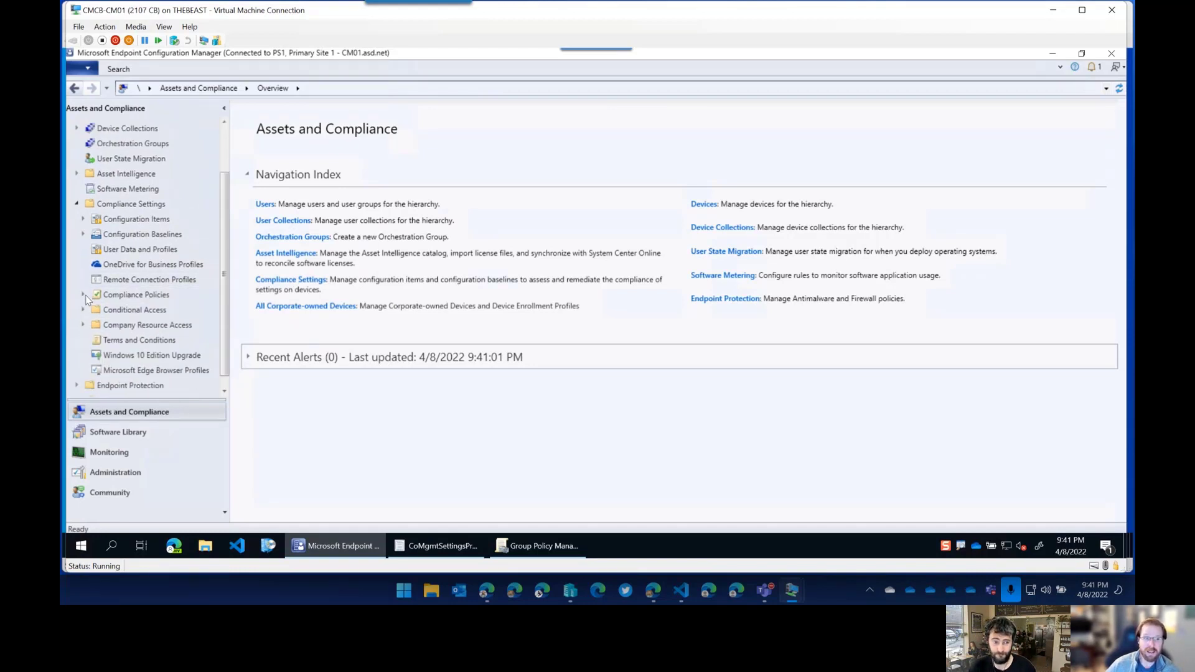
click(142, 235)
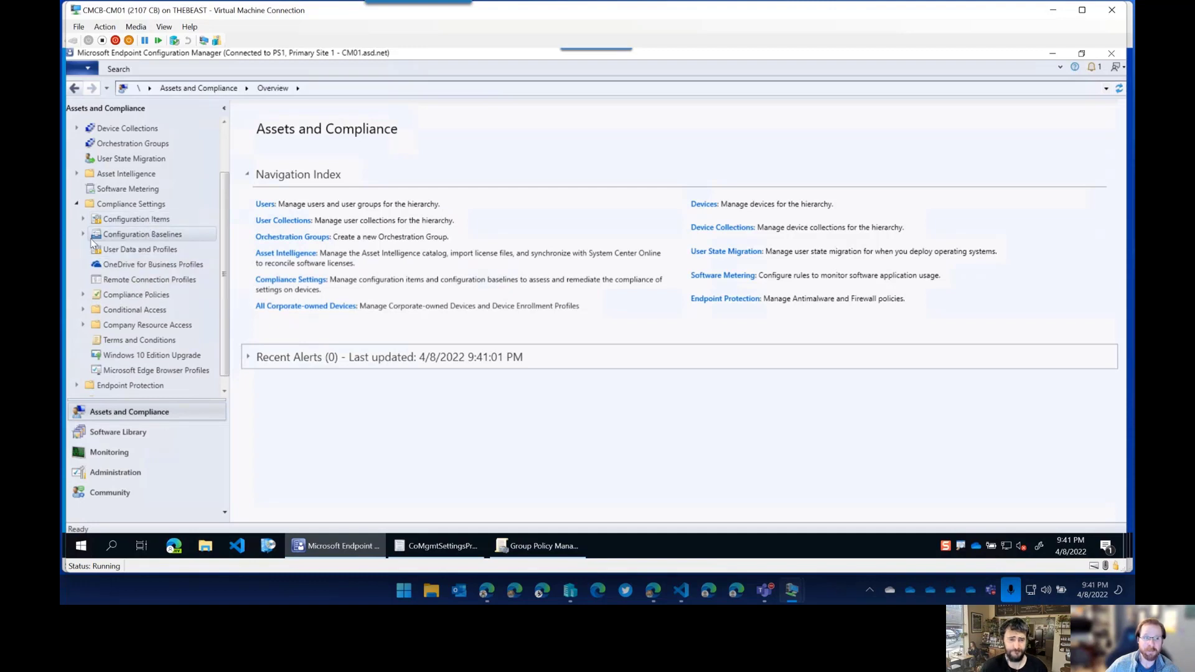
click(83, 234)
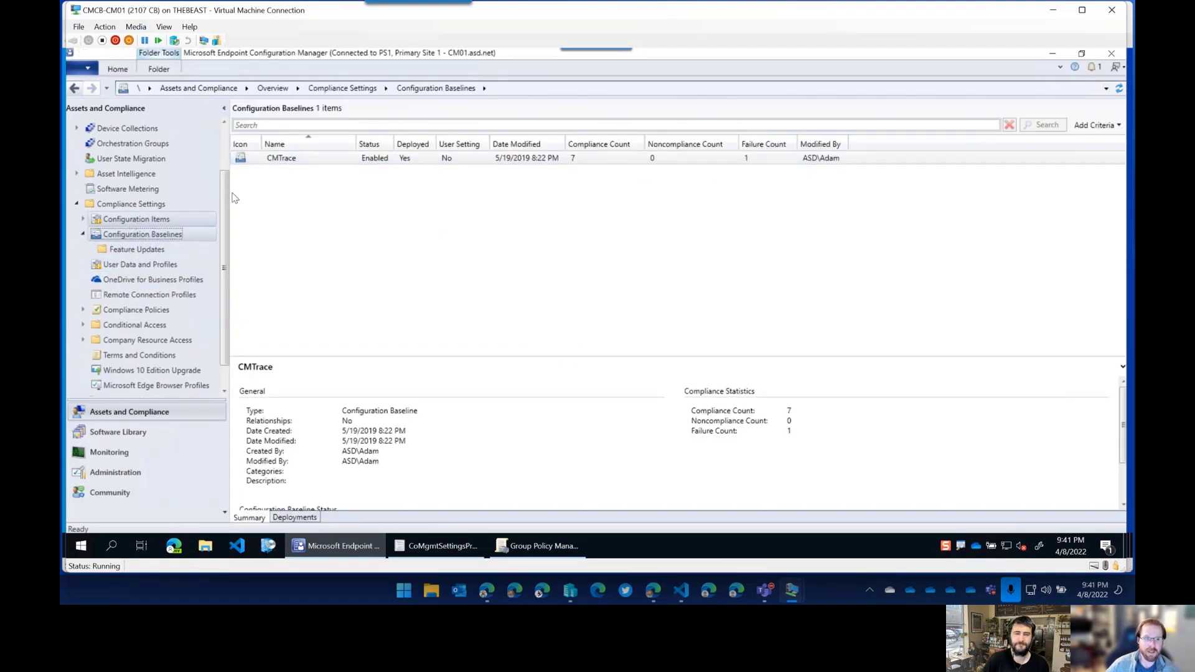
Open the Properties of the CMTrace baseline.
click(299, 162)
right_click(299, 163)
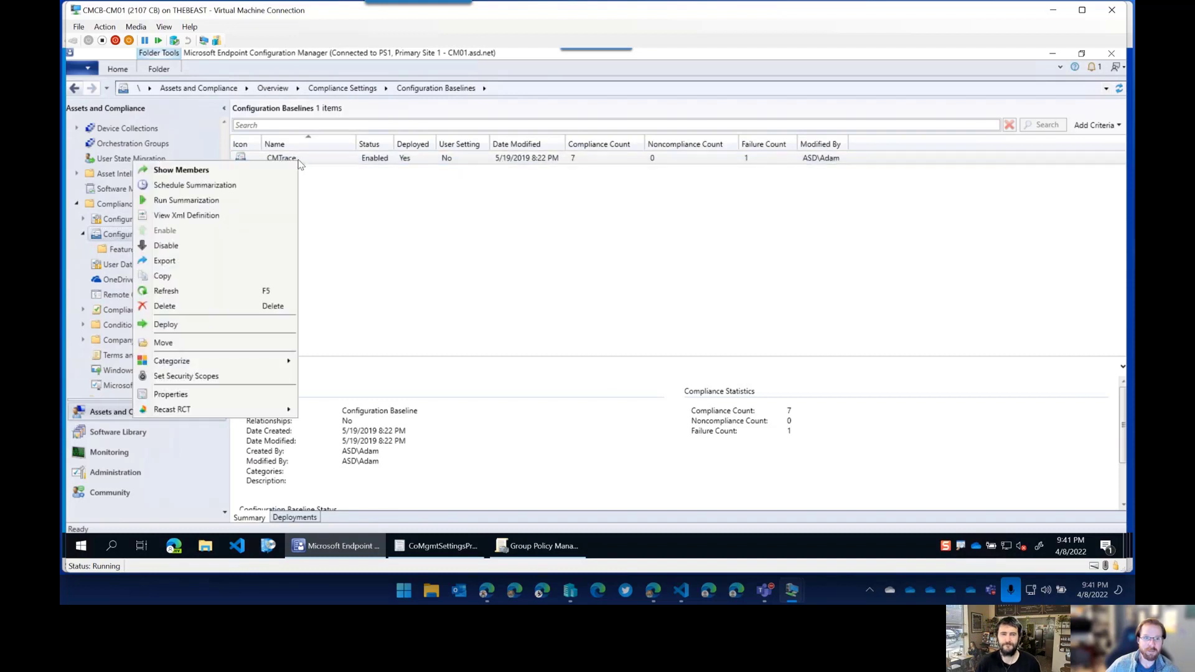
click(195, 395)
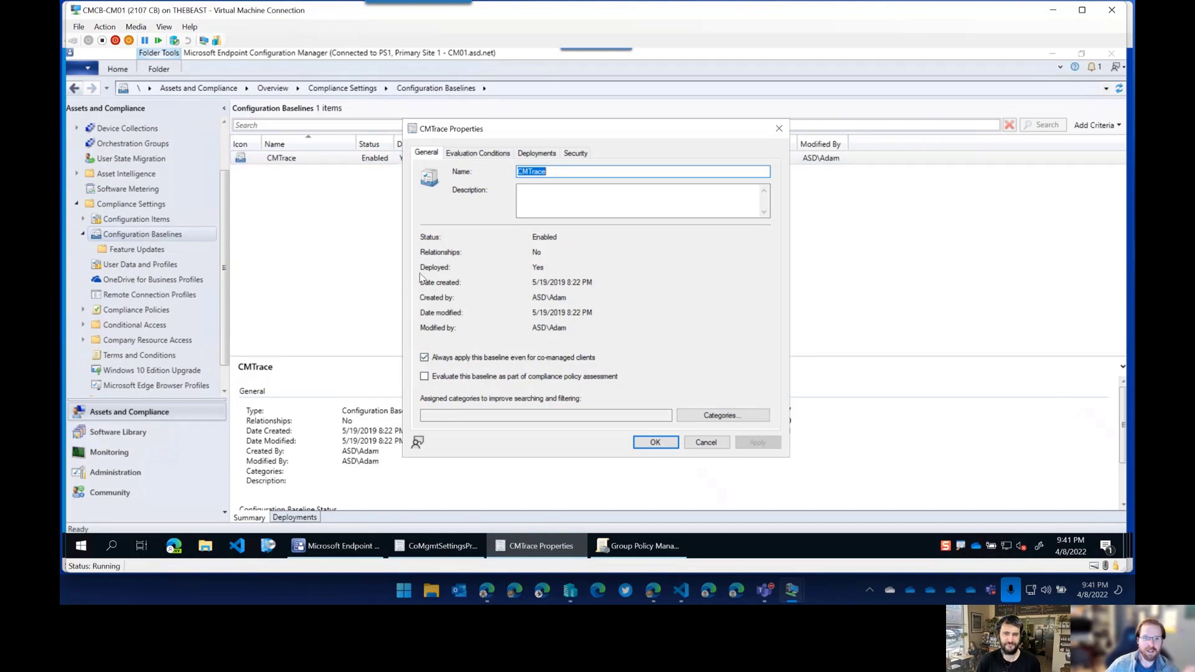
Untick 'Always apply this baseline even for co-managed clients' and switch to the admin center in Edge.
click(424, 357)
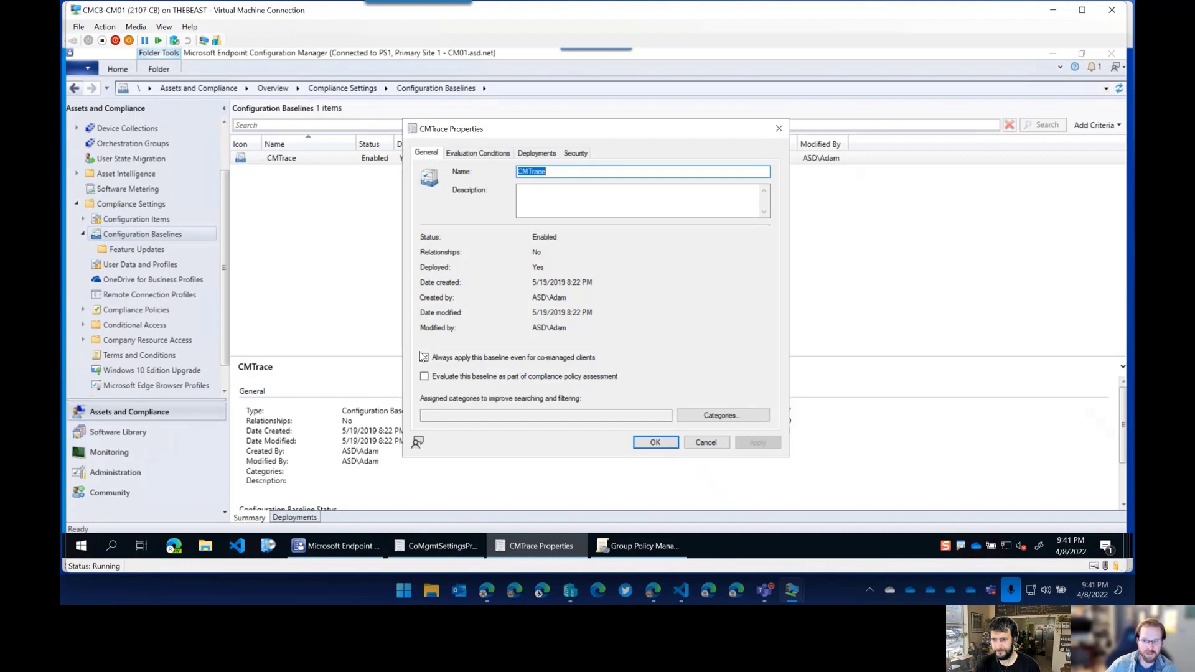
click(425, 358)
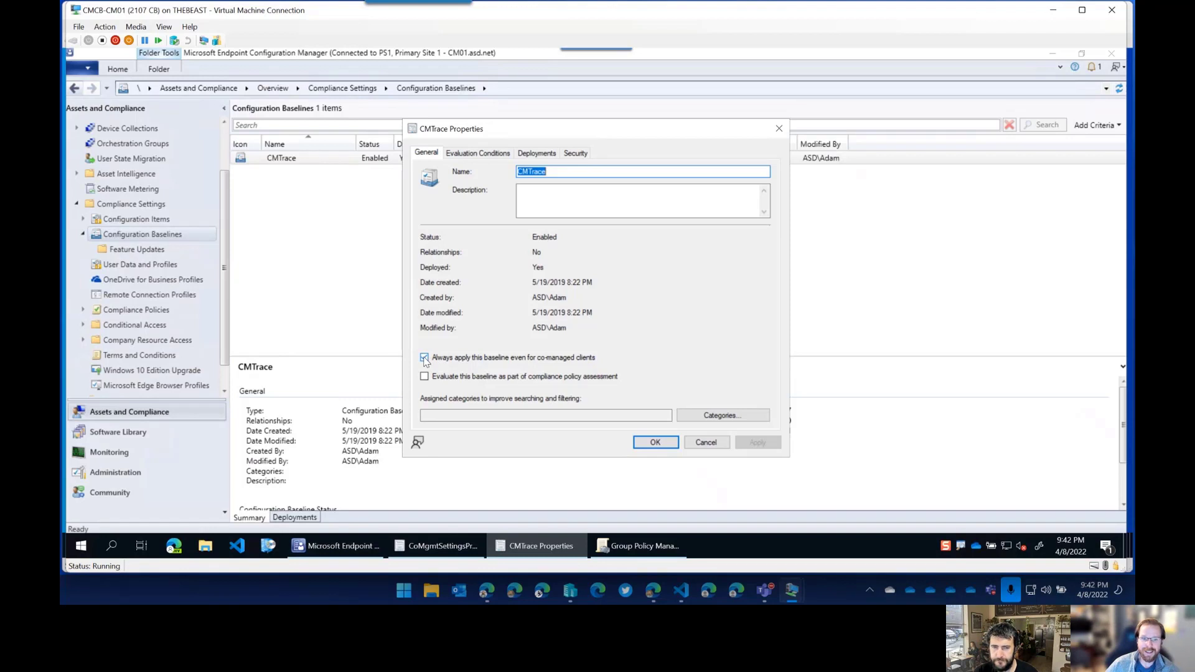
click(425, 358)
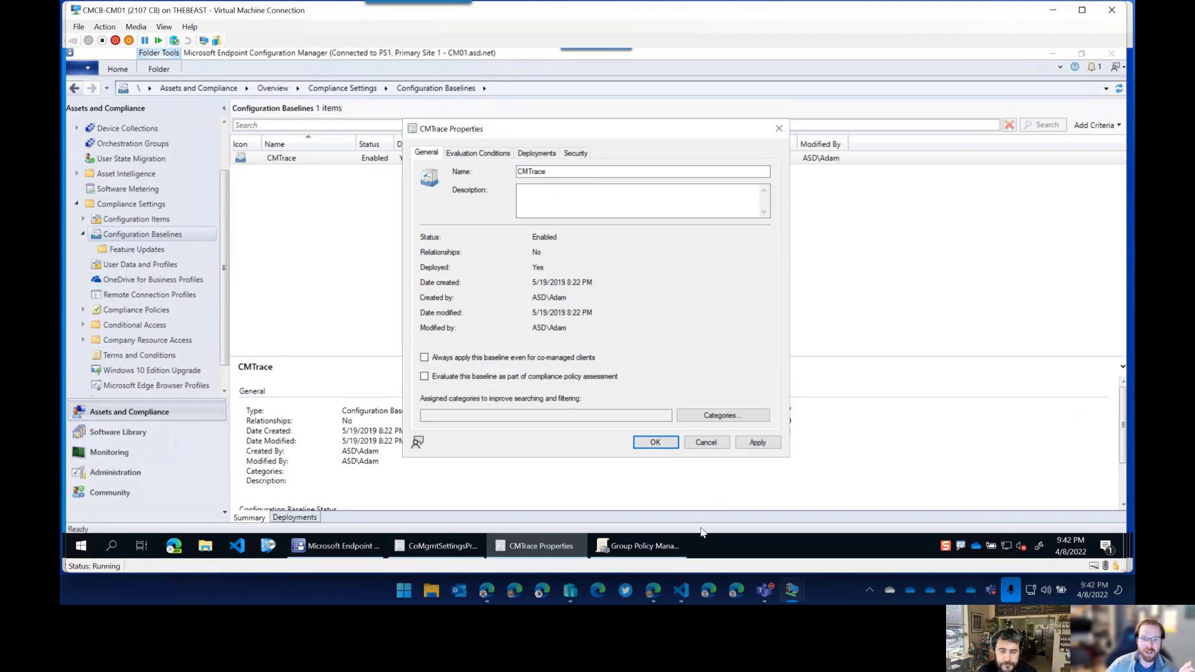
mouse_move(656, 548)
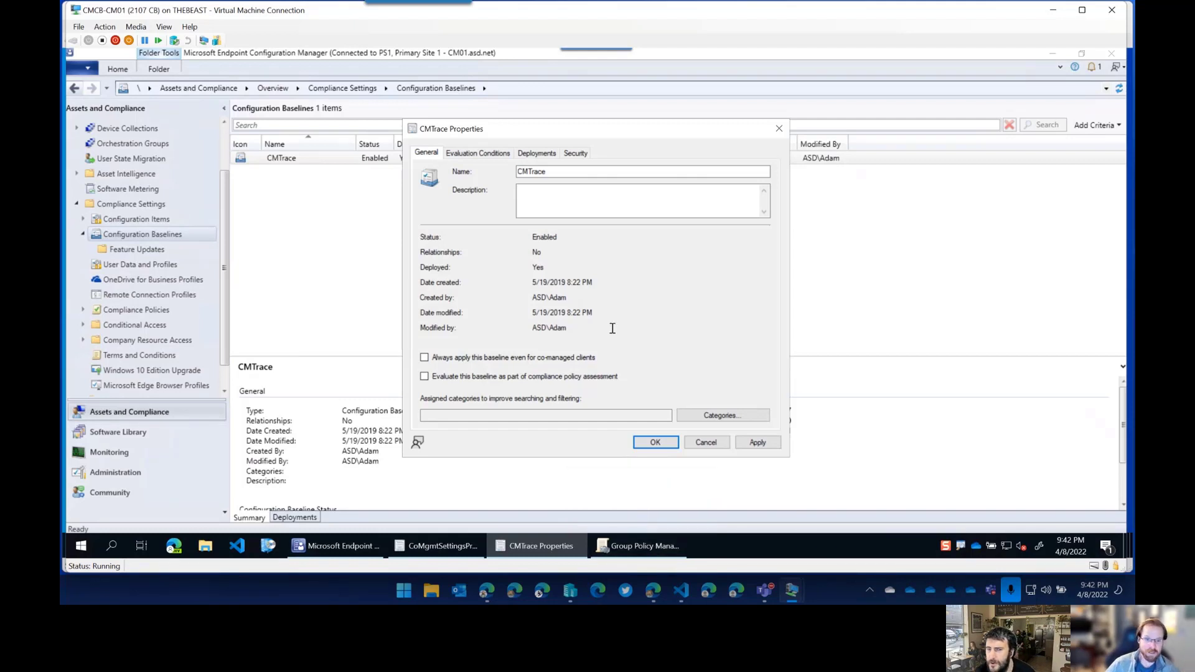
mouse_move(654, 589)
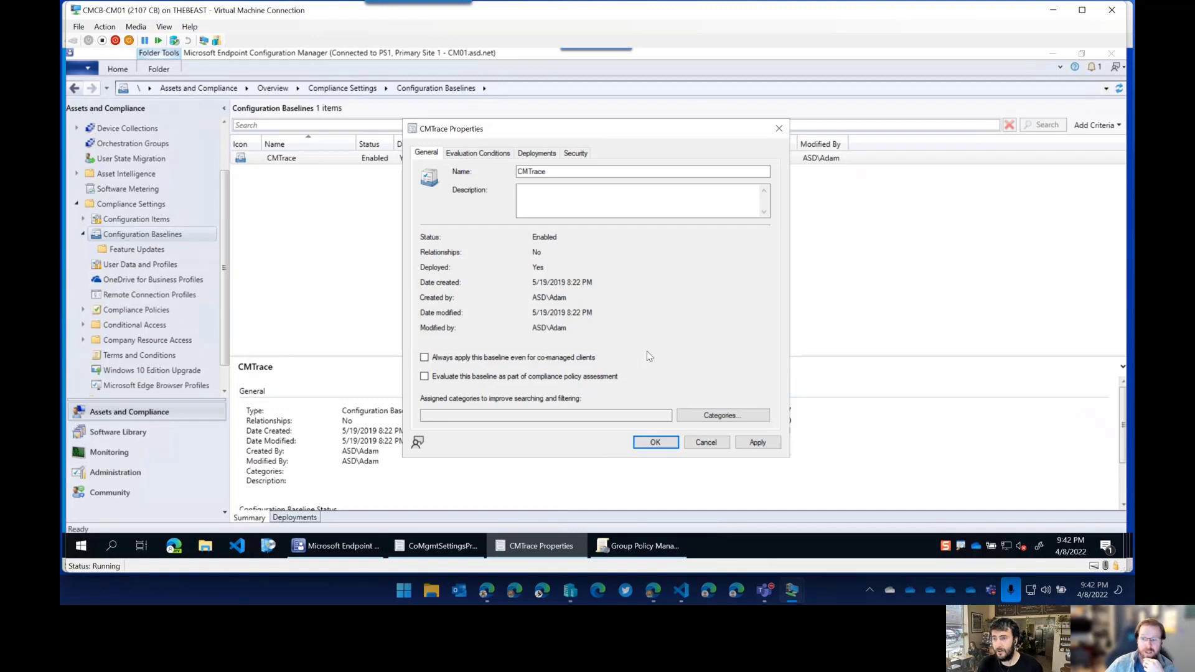
key(alt+Tab)
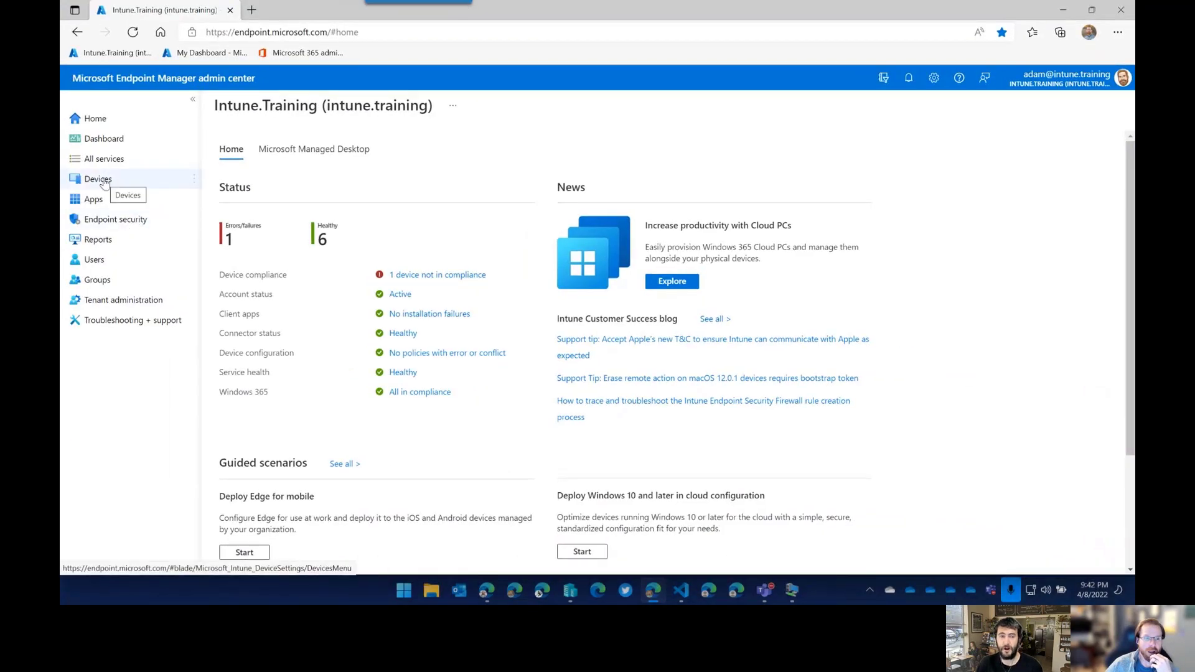
Review Devices > Compliance policies, open and cancel Create Policy, then go to Reports.
click(100, 179)
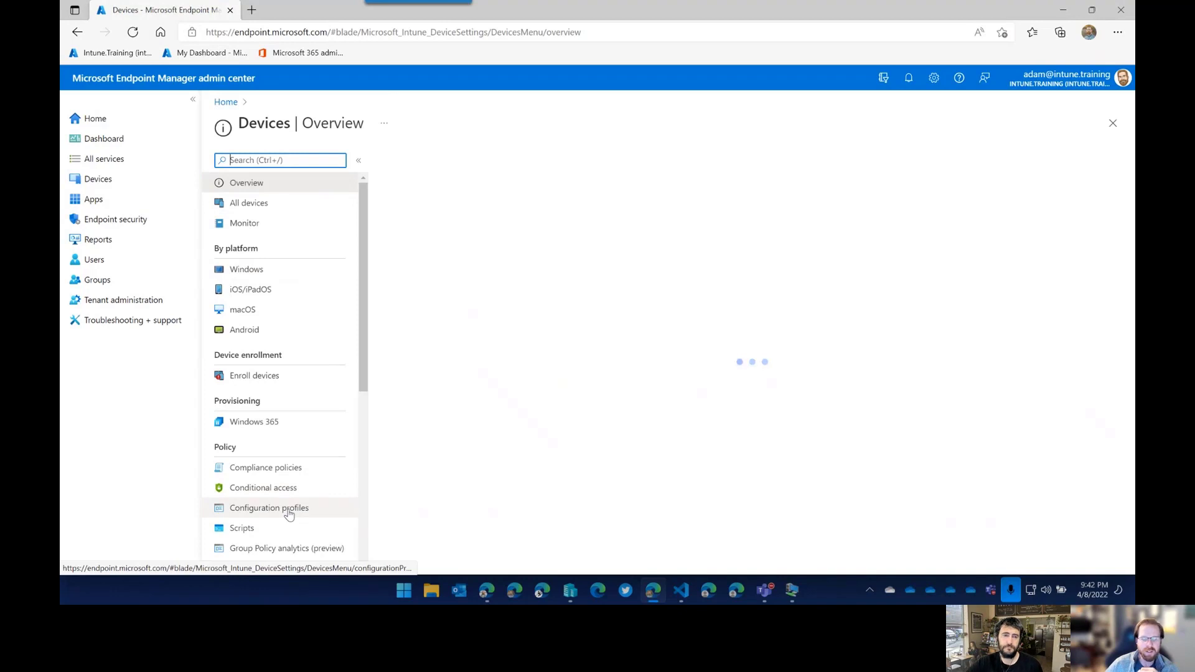
click(293, 469)
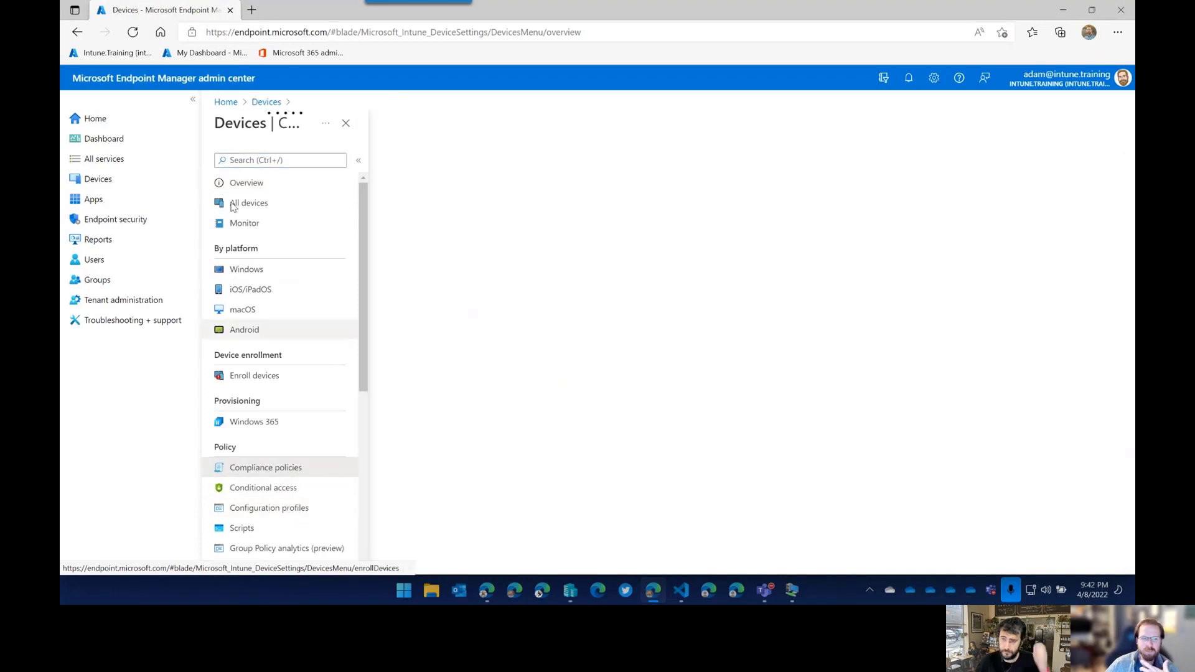
click(193, 100)
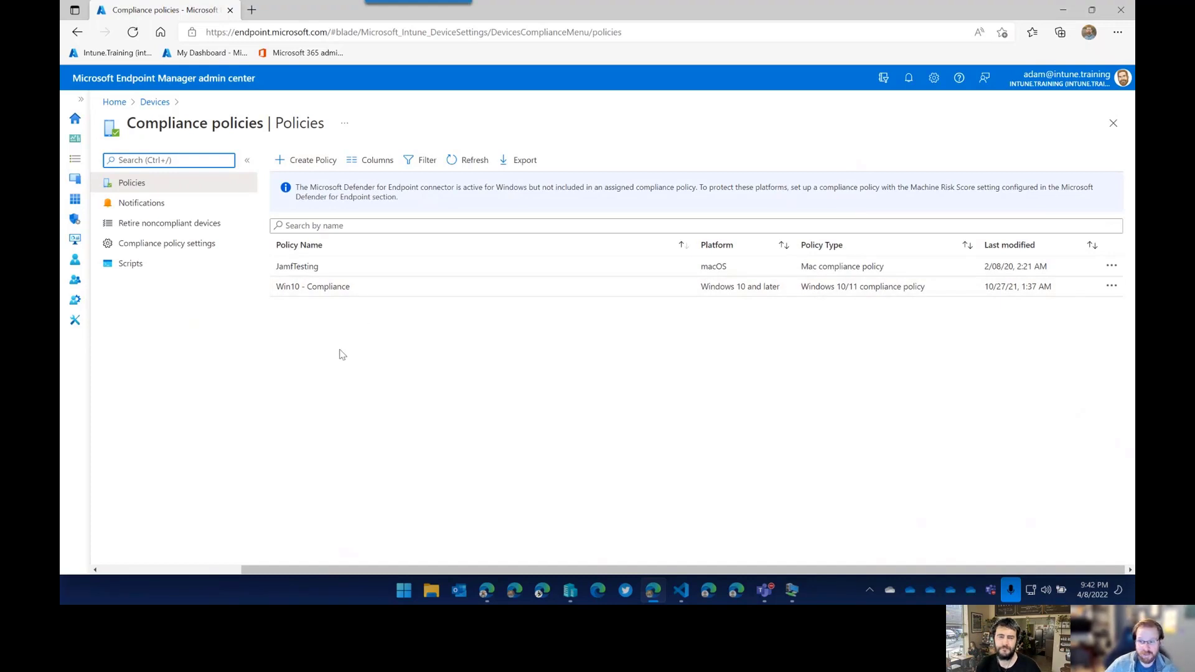
click(308, 161)
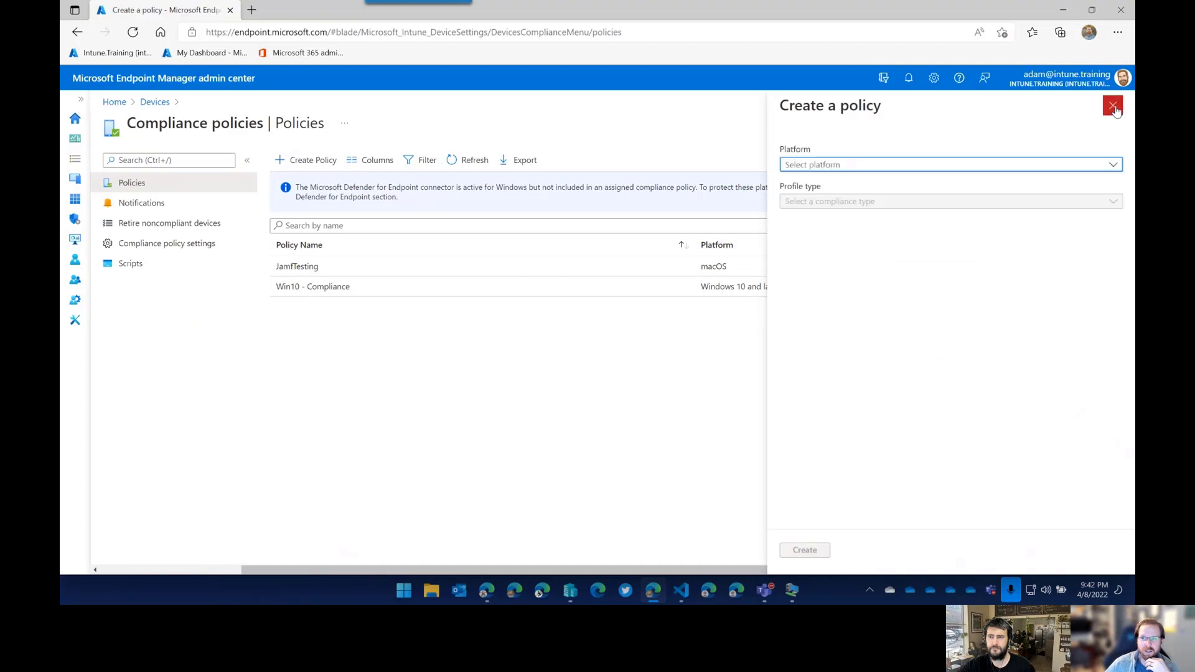
click(1114, 107)
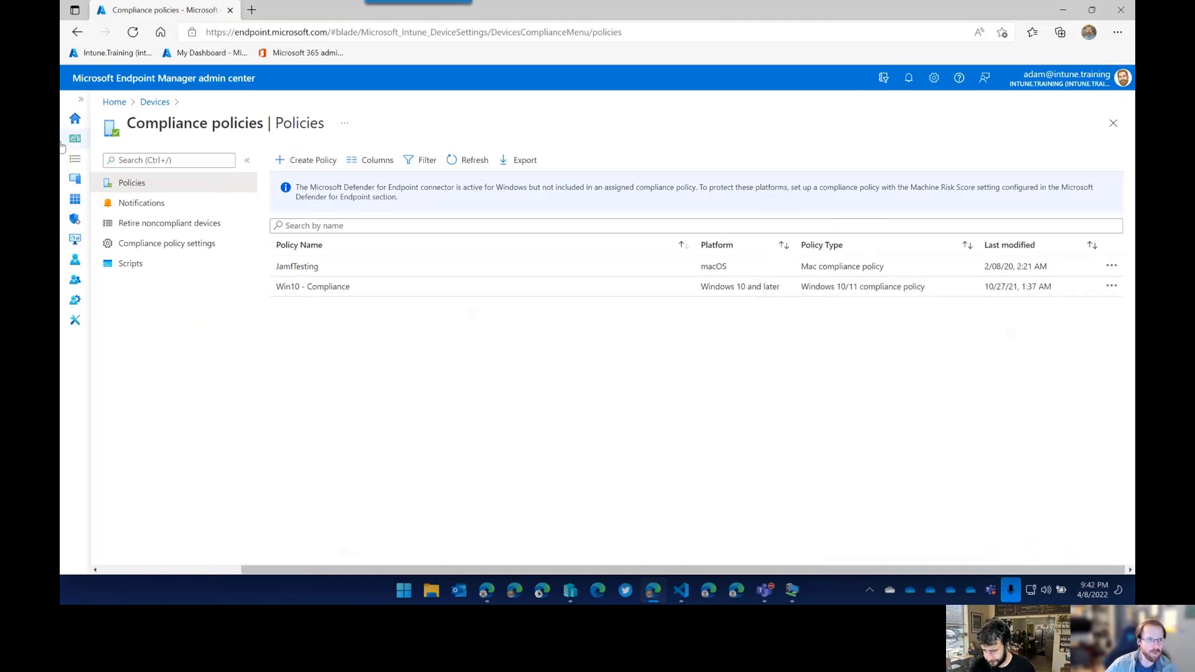
click(81, 99)
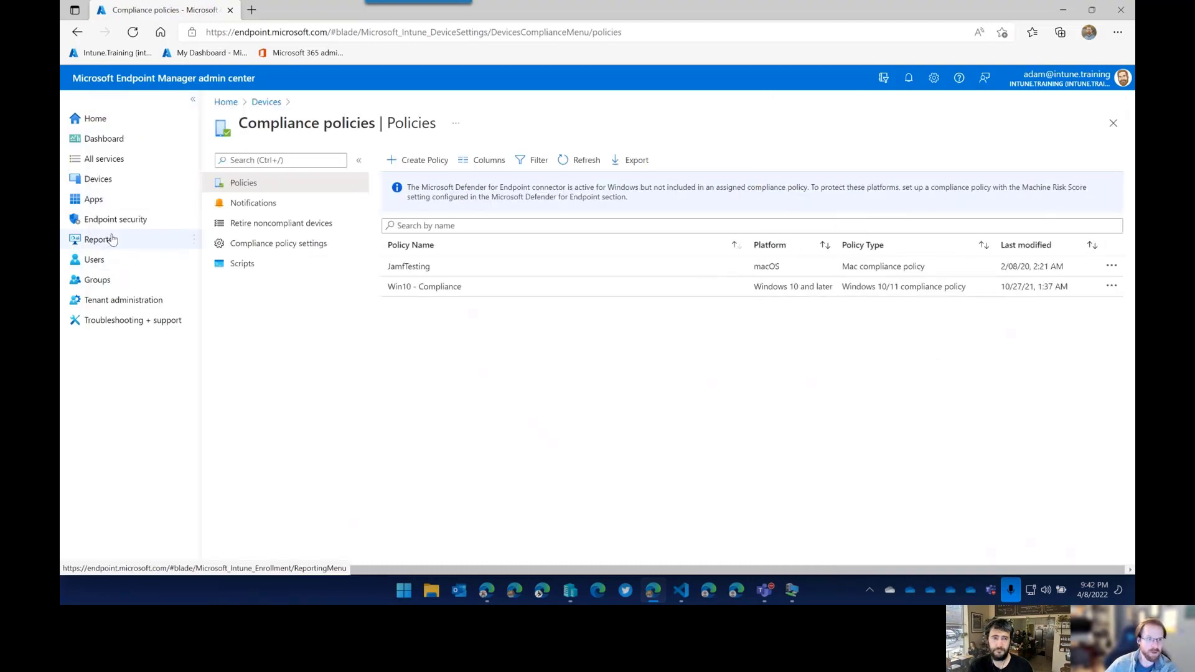
click(110, 239)
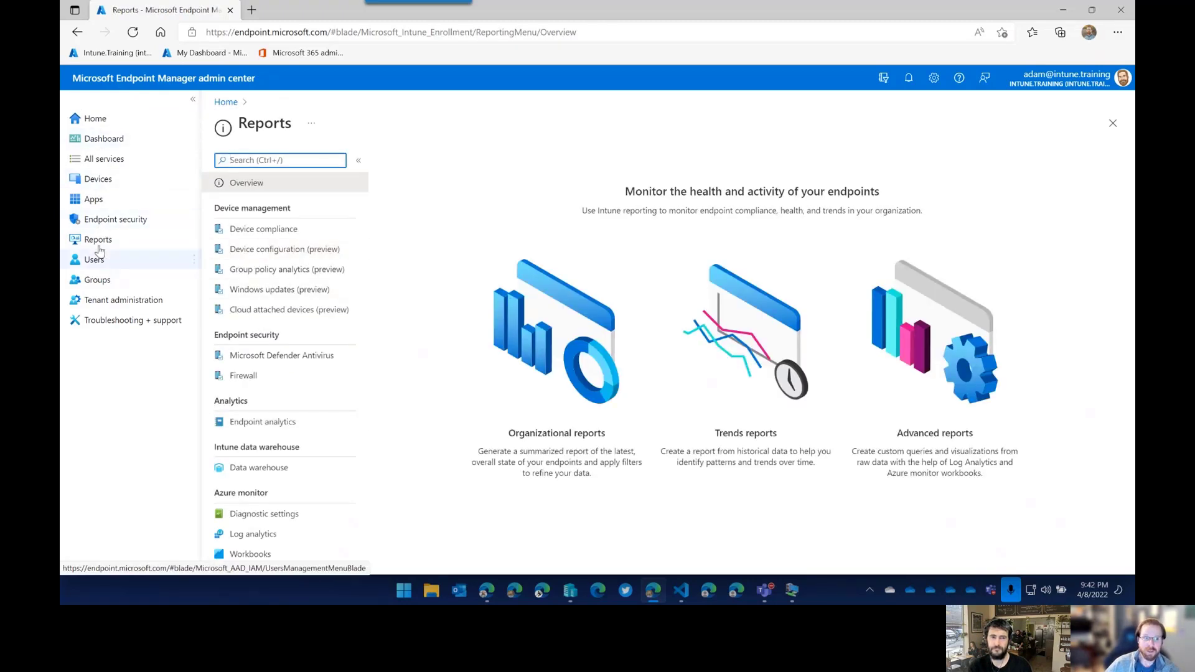
Open Endpoint analytics and its Proactive remediations report.
click(286, 430)
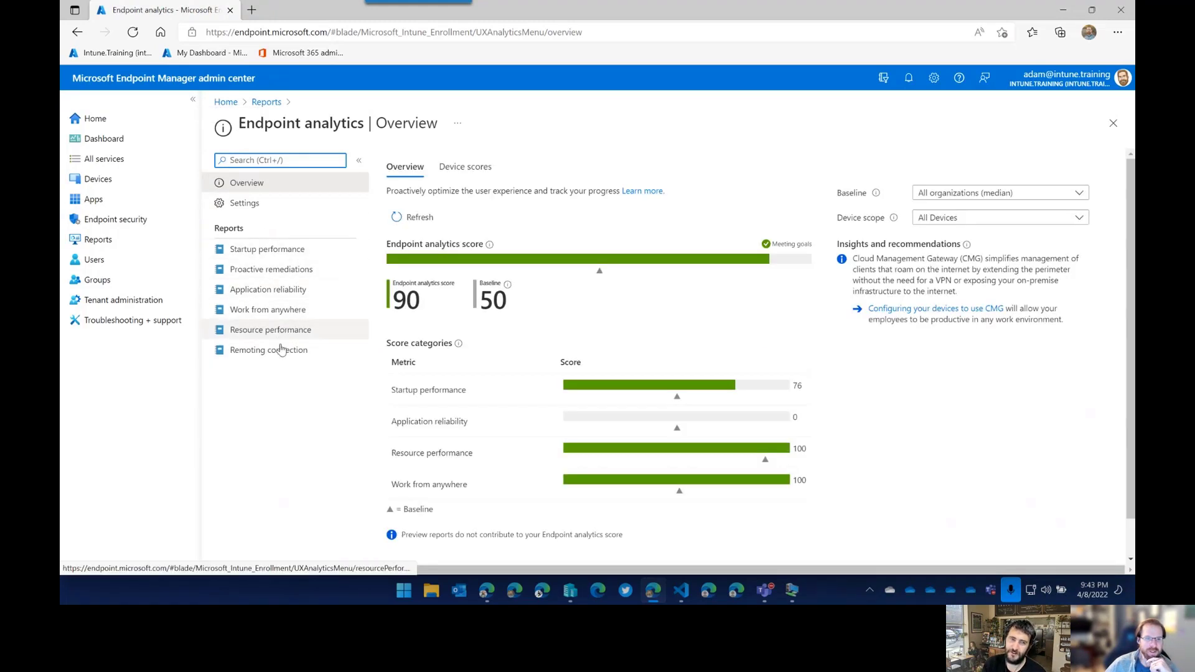
click(269, 278)
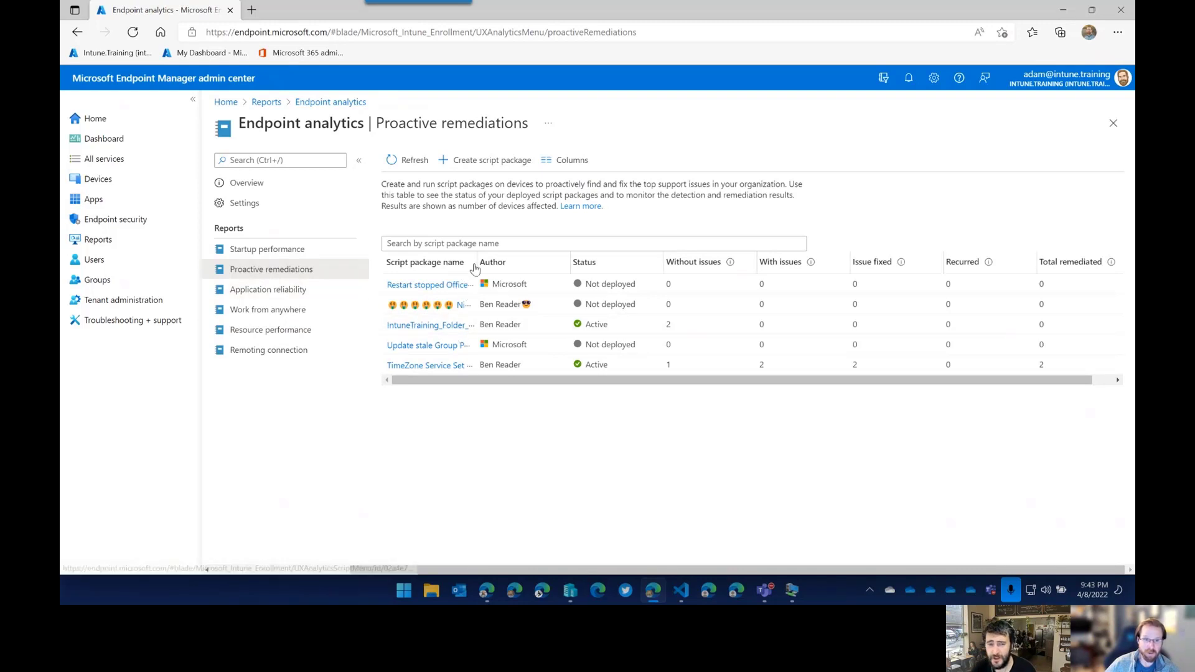
Widen the Script package name column, then bring the CMCB-CM01 Configuration Manager VM to the front.
drag(504, 264, 551, 263)
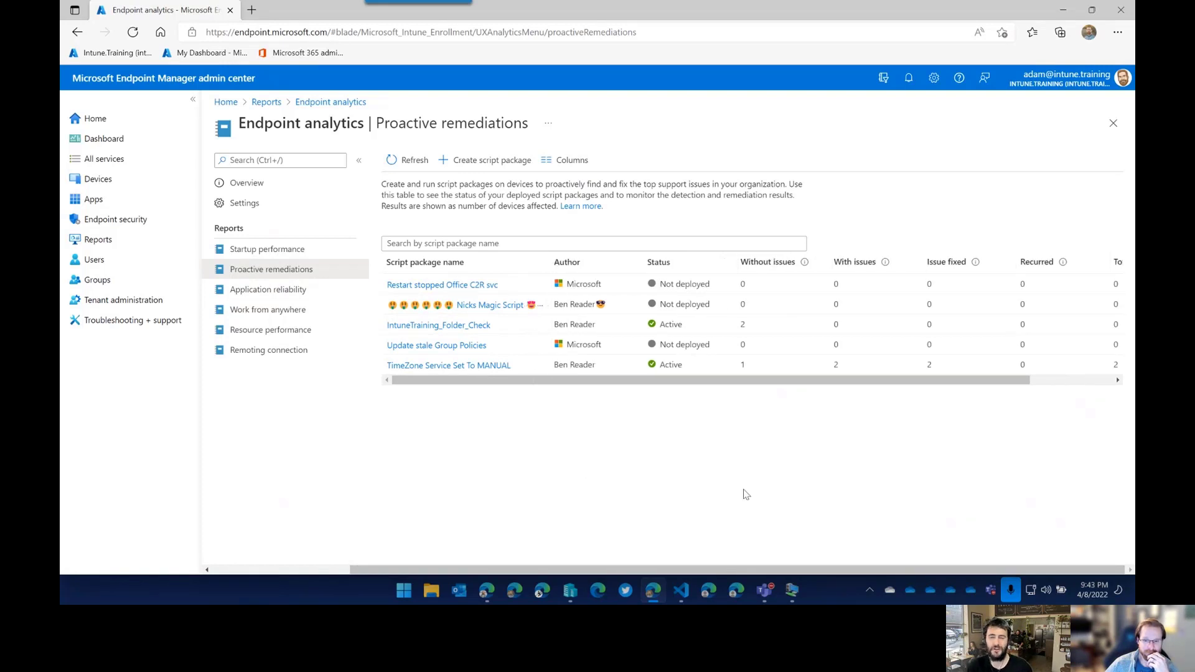
click(792, 590)
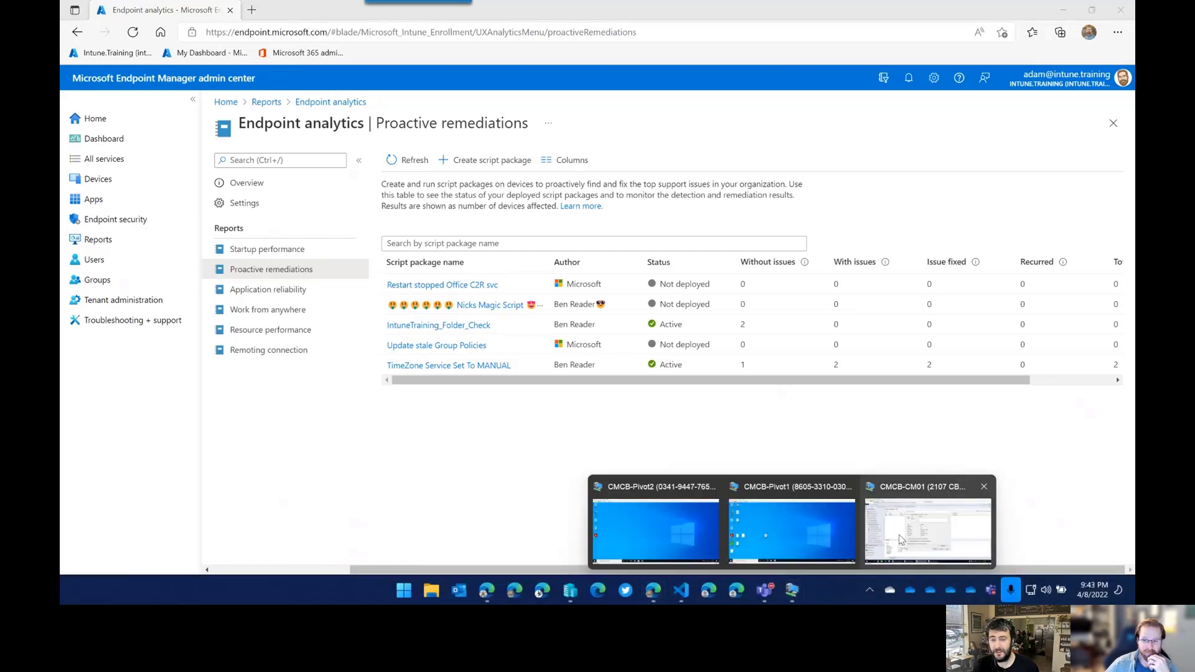
click(479, 489)
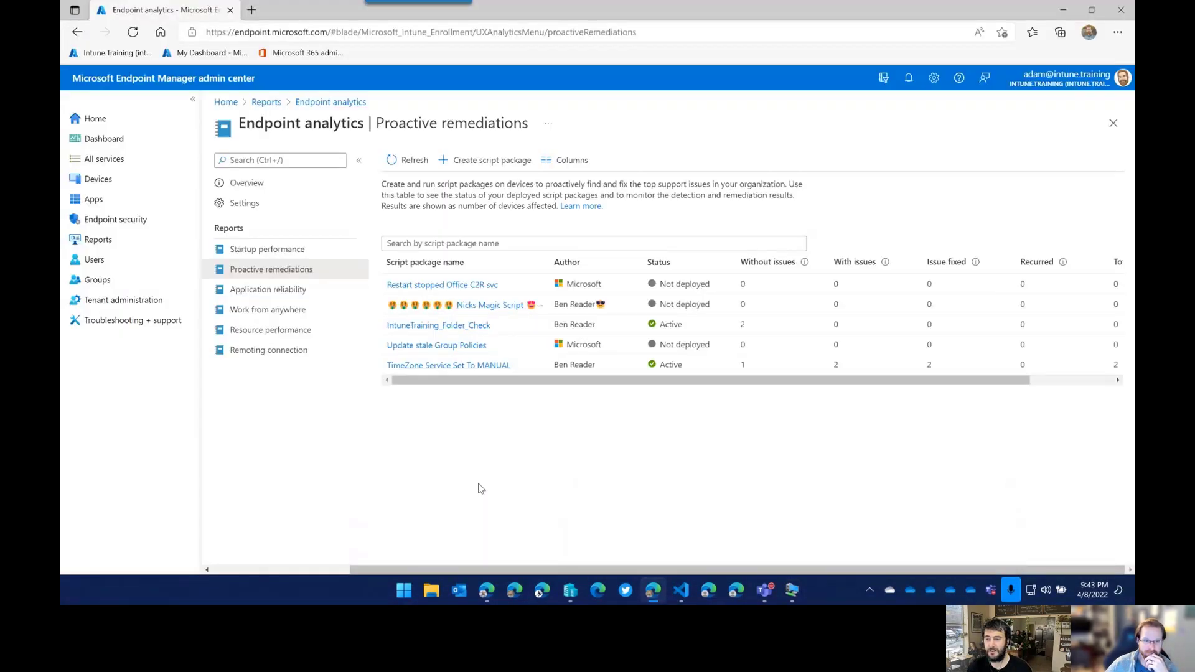
click(792, 590)
click(790, 520)
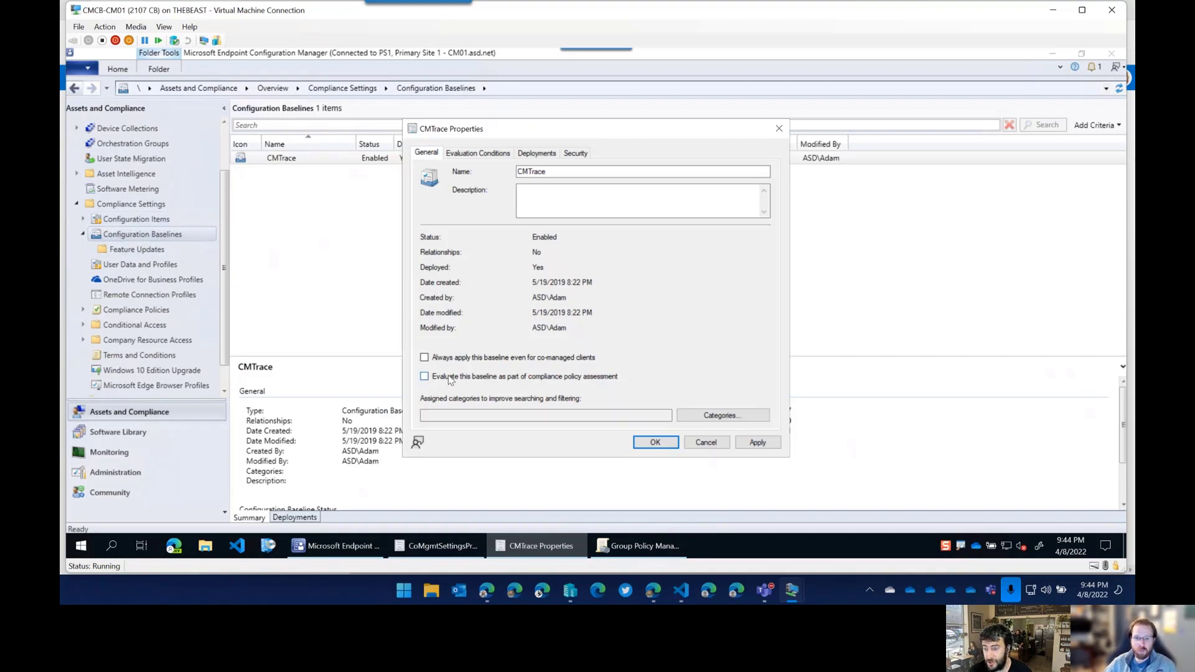
Re-tick always-apply for co-managed clients on CMTrace, check Evaluation Conditions, then return to Proactive remediations.
click(425, 357)
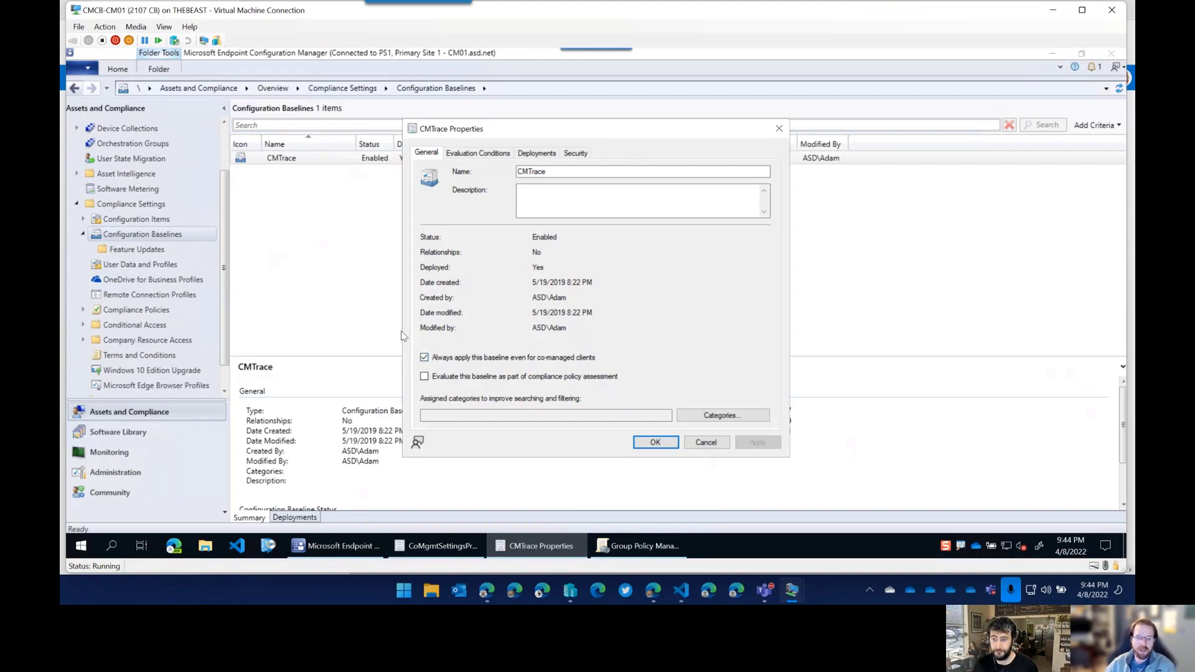
click(487, 156)
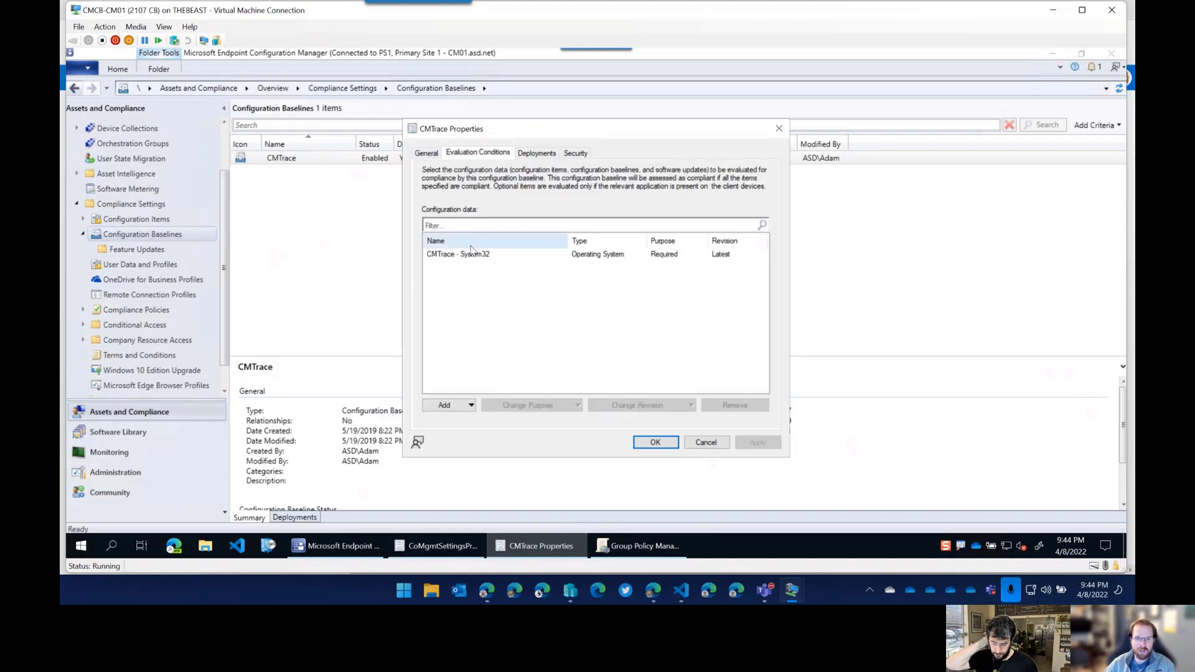
click(427, 155)
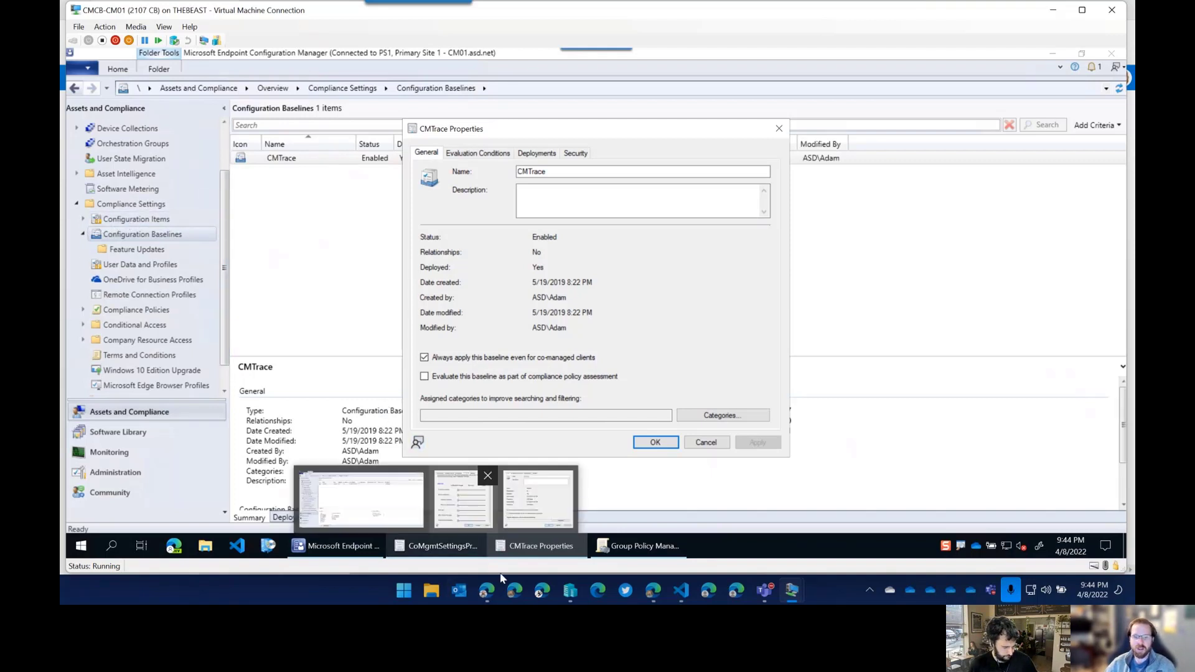
mouse_move(507, 548)
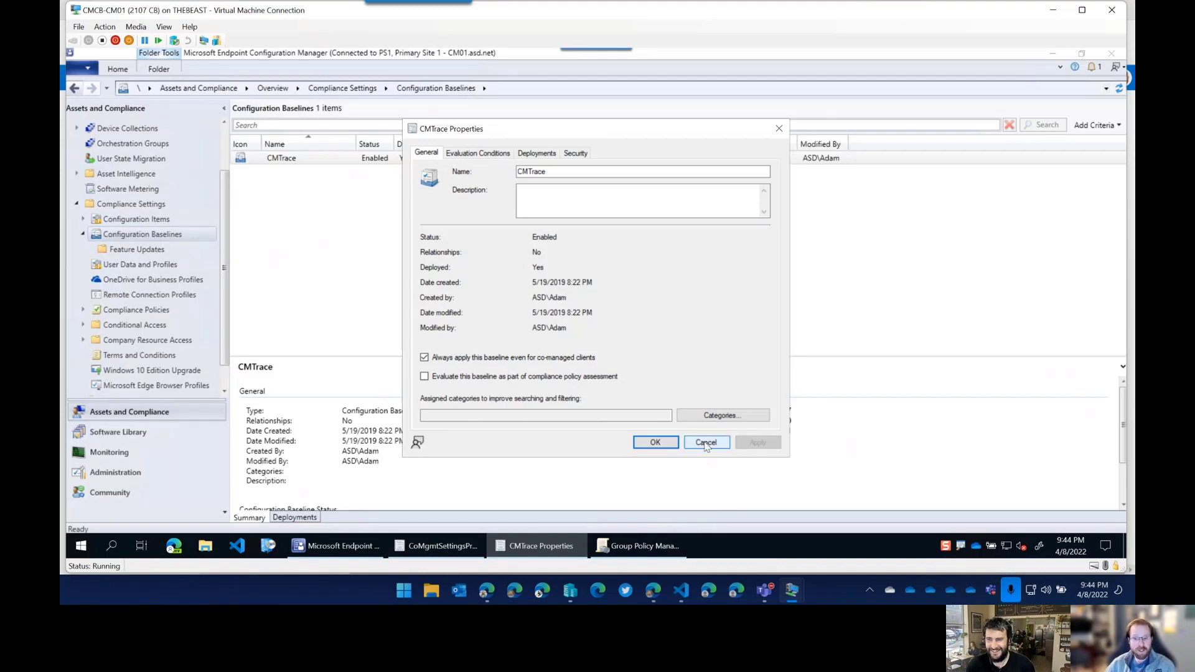
click(655, 592)
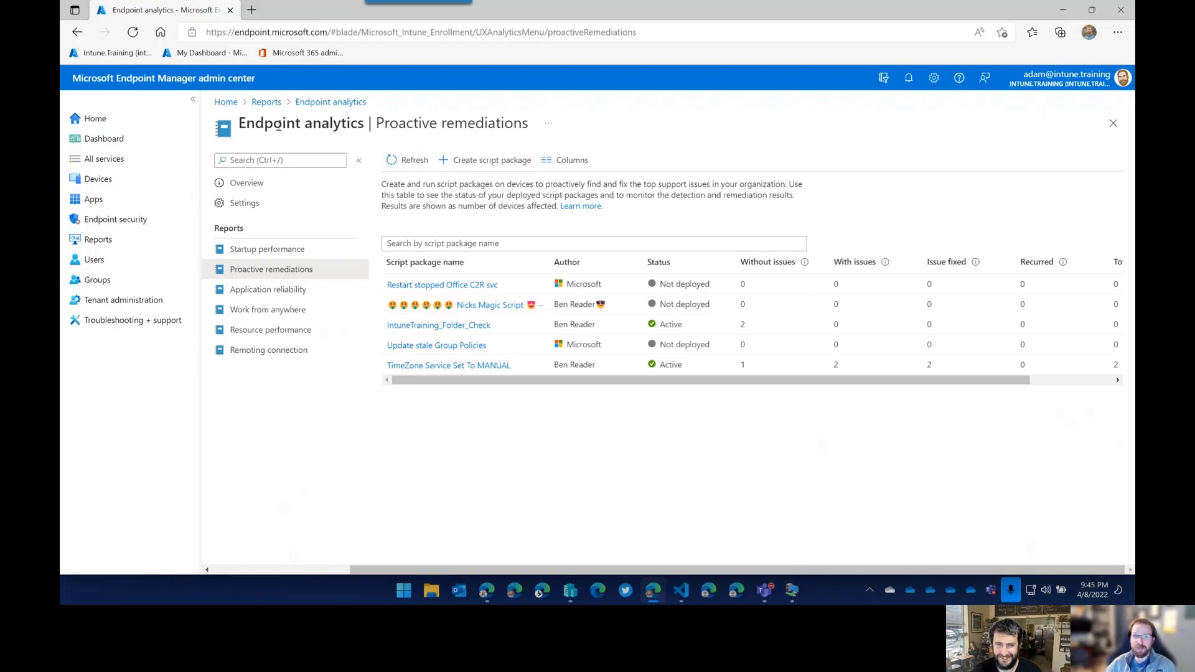
Look over the five proactive remediation script packages, then return to the CMCB-CM01 server session.
drag(376, 123, 544, 130)
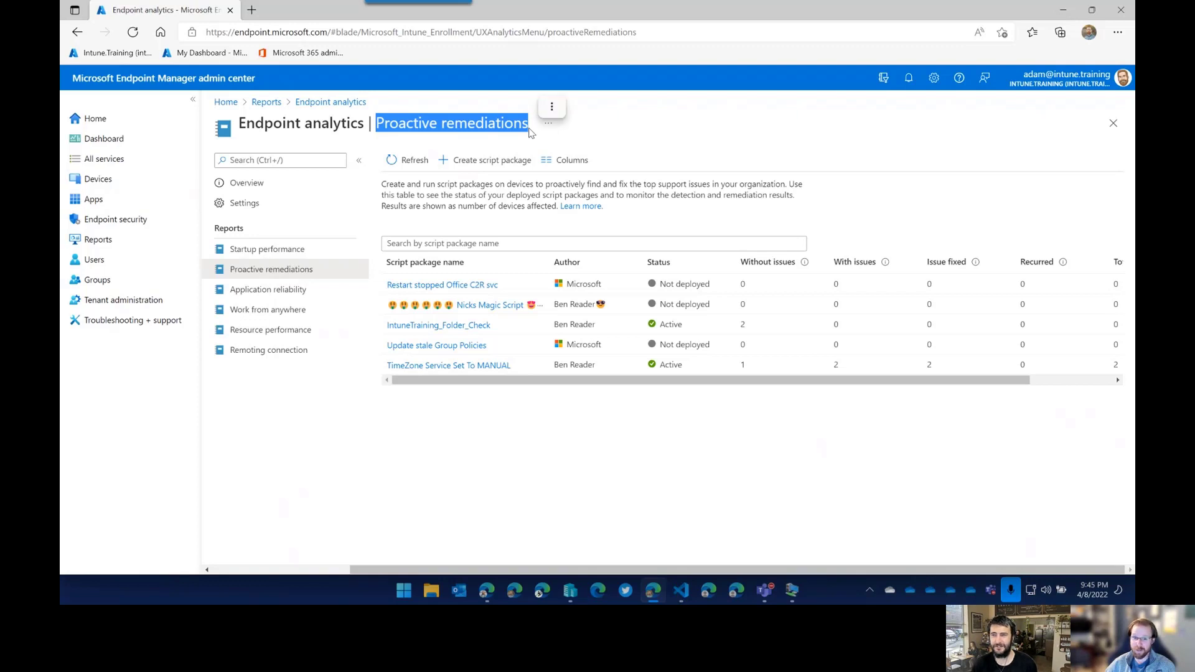
drag(511, 380, 459, 390)
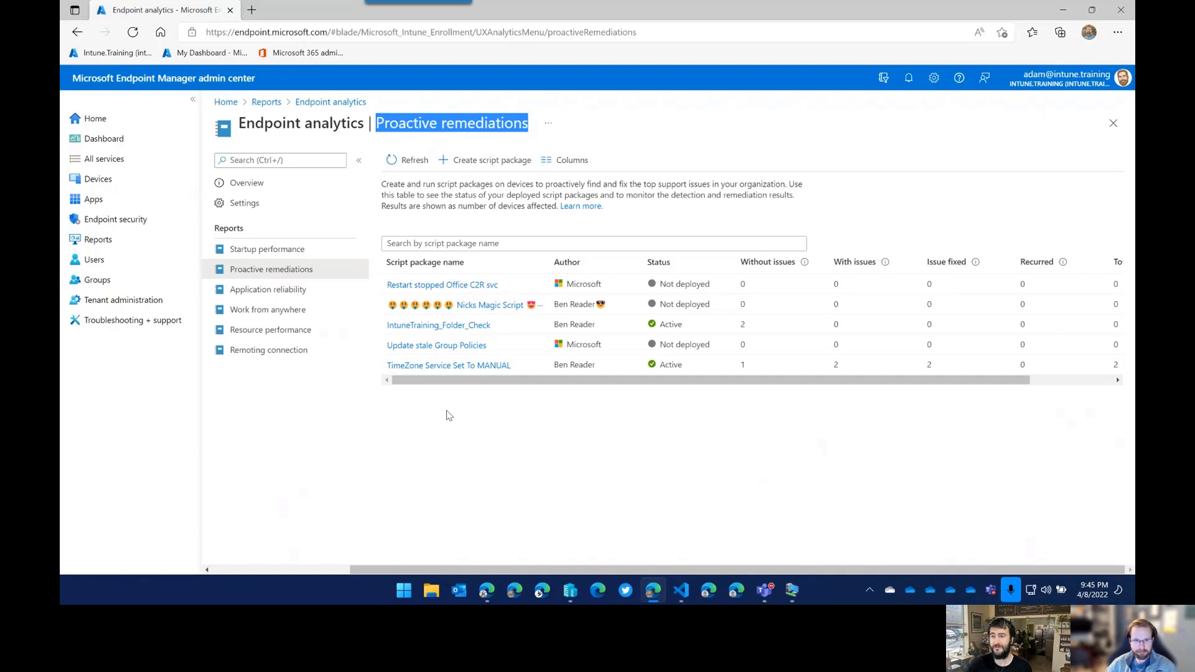
click(473, 407)
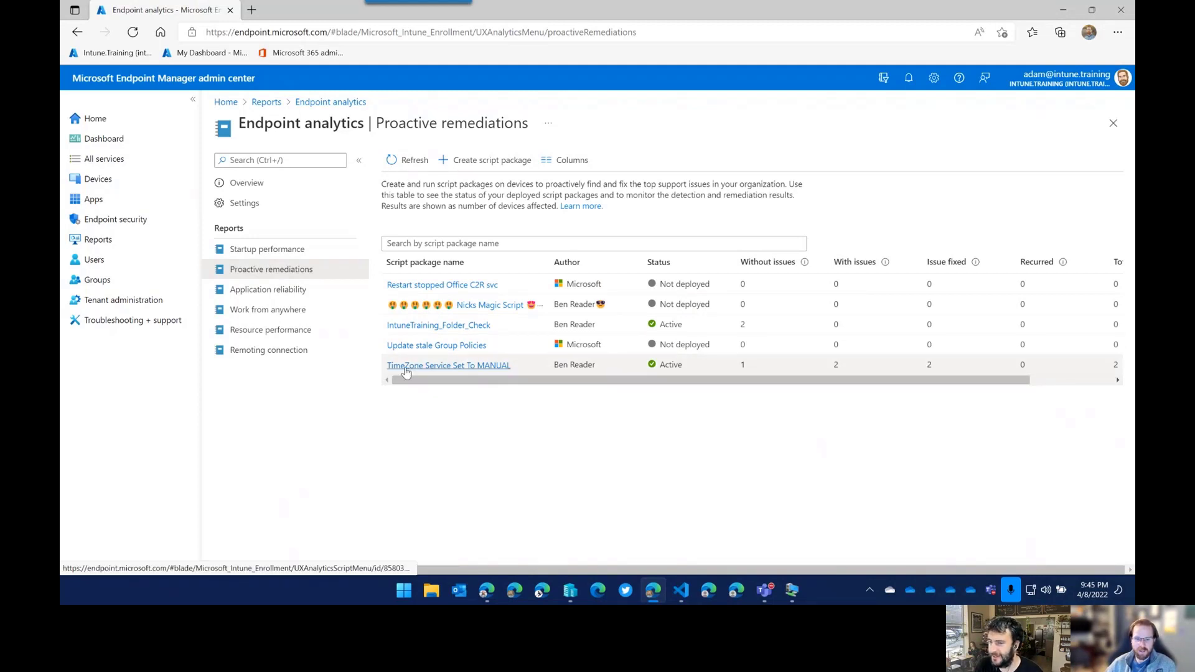
click(792, 589)
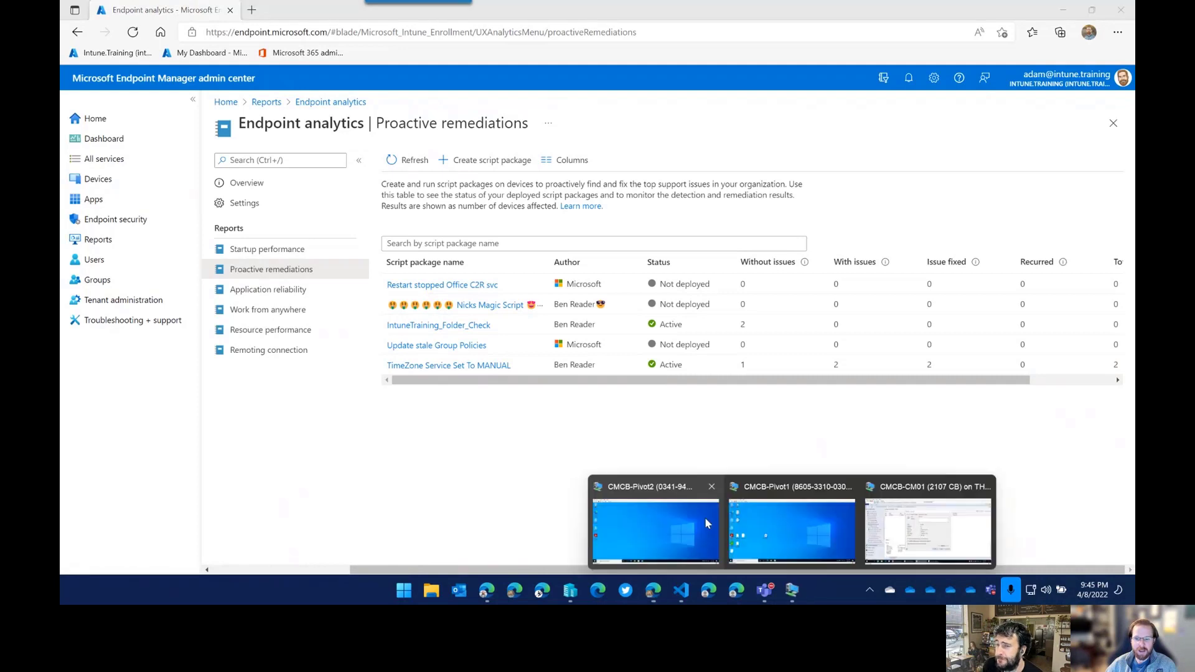
click(876, 532)
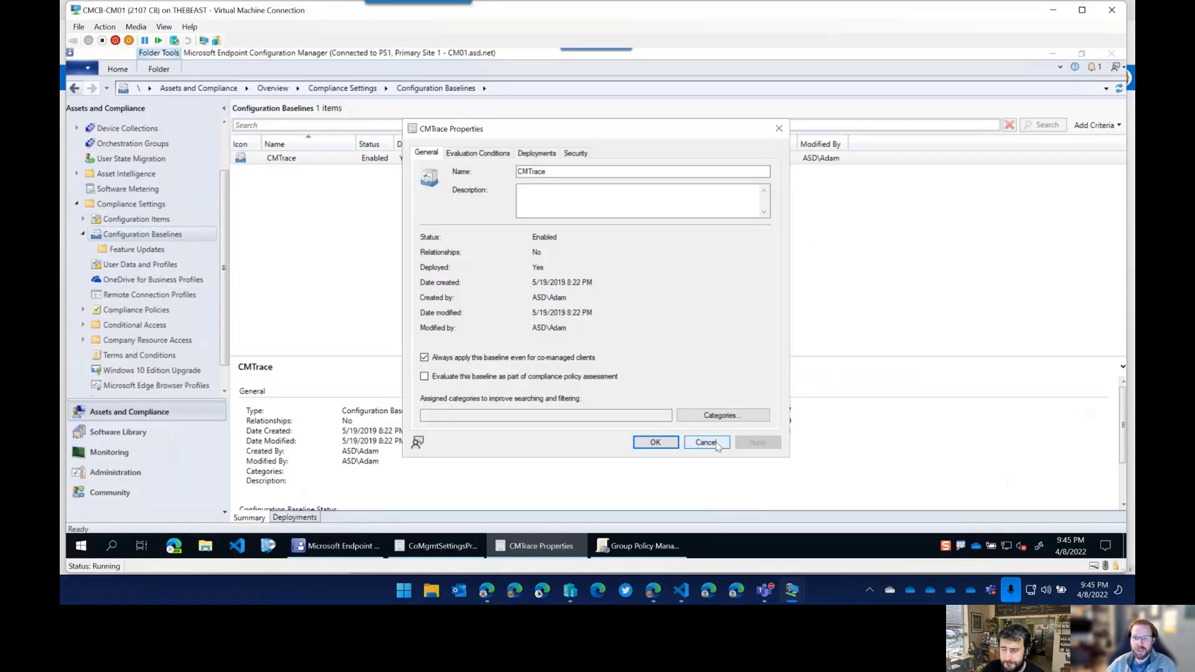
Set the CoMgmtSettingsProd Compliance policies workload to Pilot Intune, then return to the Intune admin center.
click(441, 546)
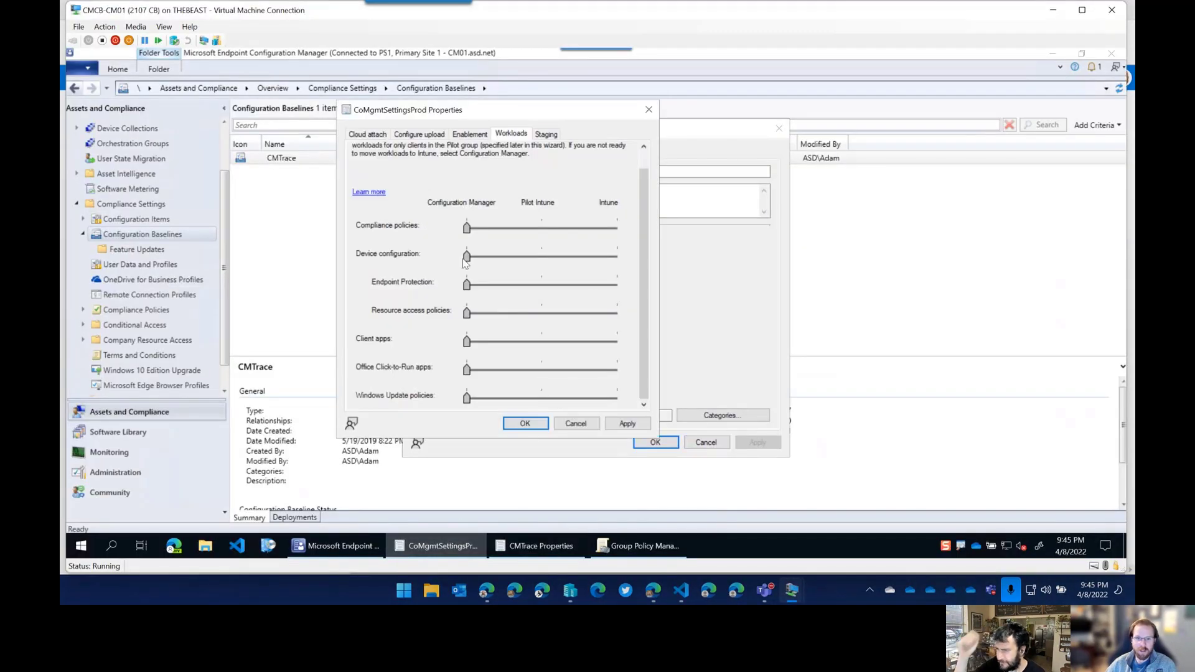
click(539, 226)
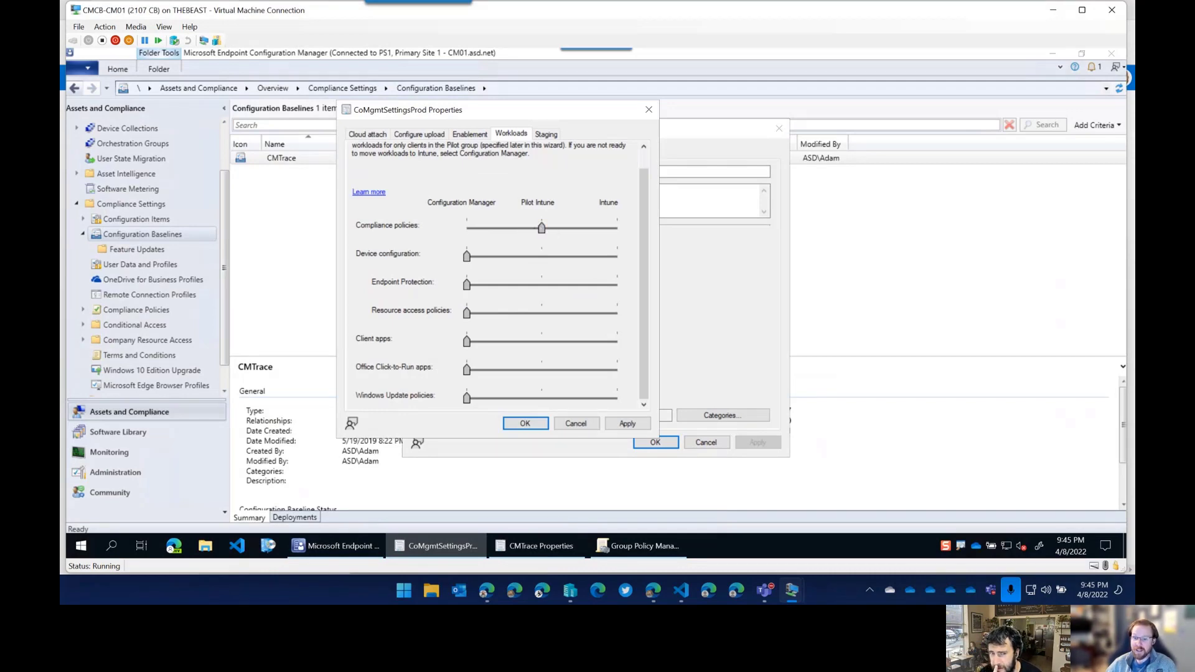
click(659, 595)
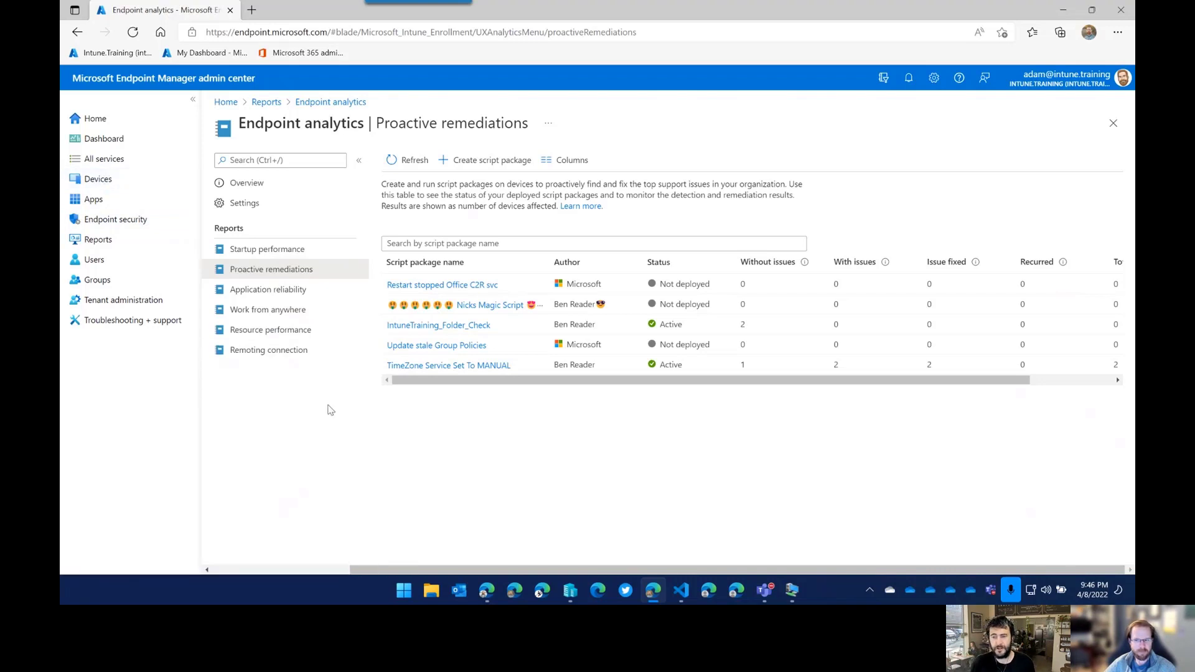
Open Devices > Compliance policies in the admin center, then switch to the CMCB-CM01 server session.
click(111, 180)
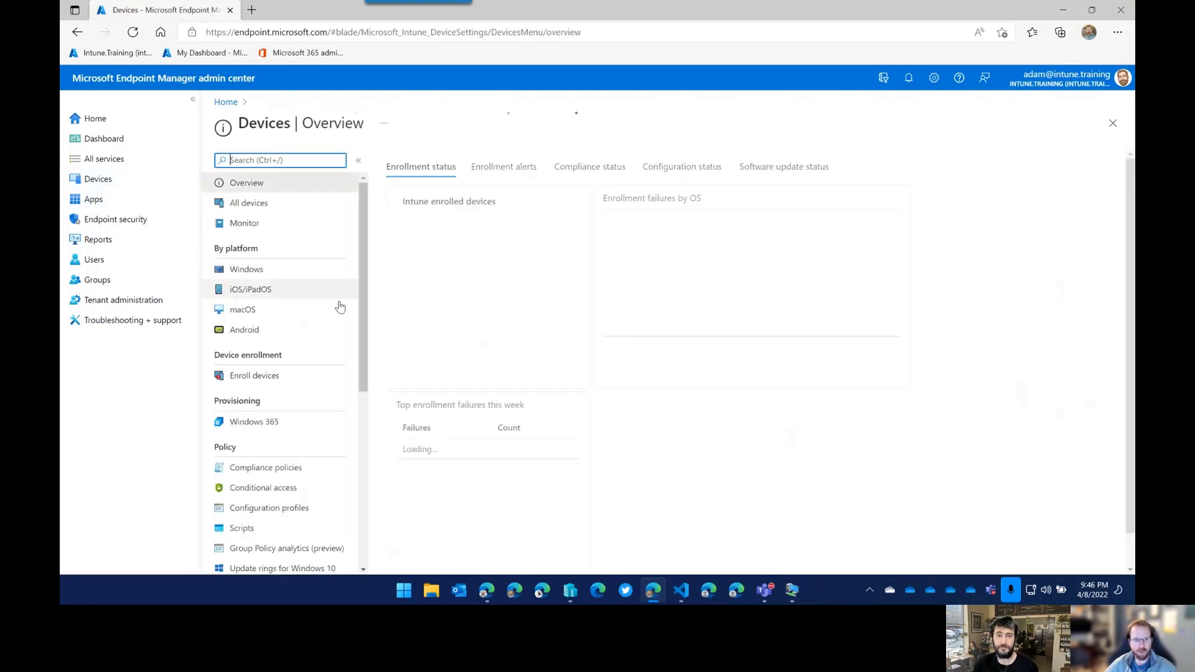
scroll(298, 436, down, 1)
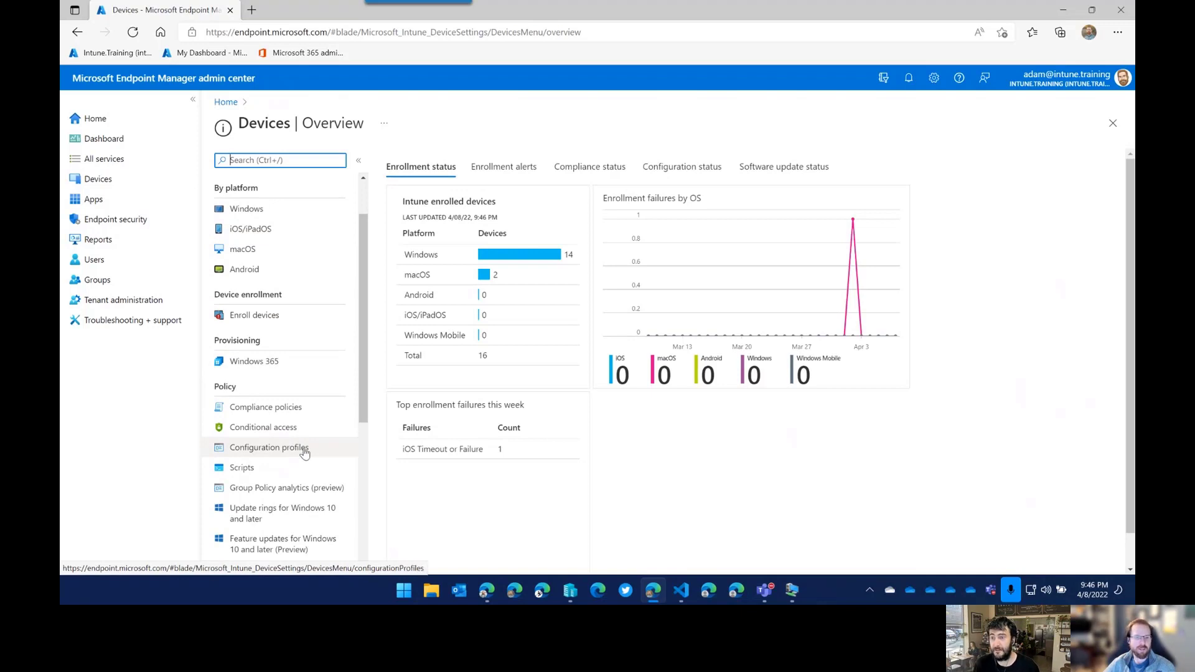
click(306, 412)
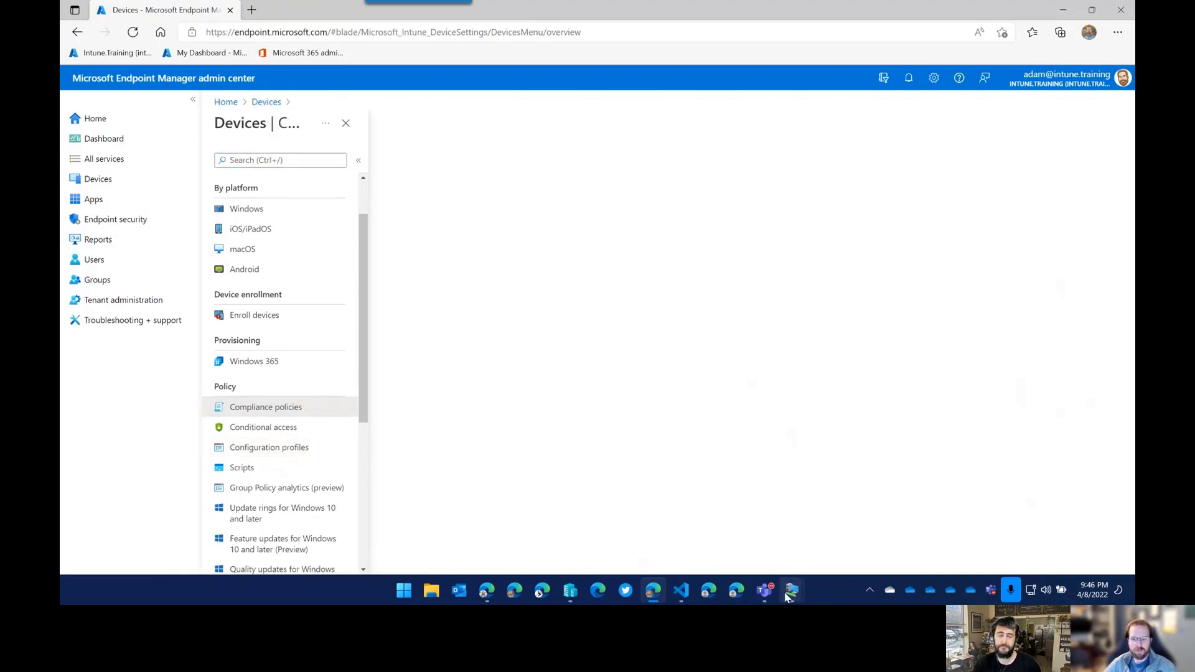
mouse_move(791, 593)
click(871, 529)
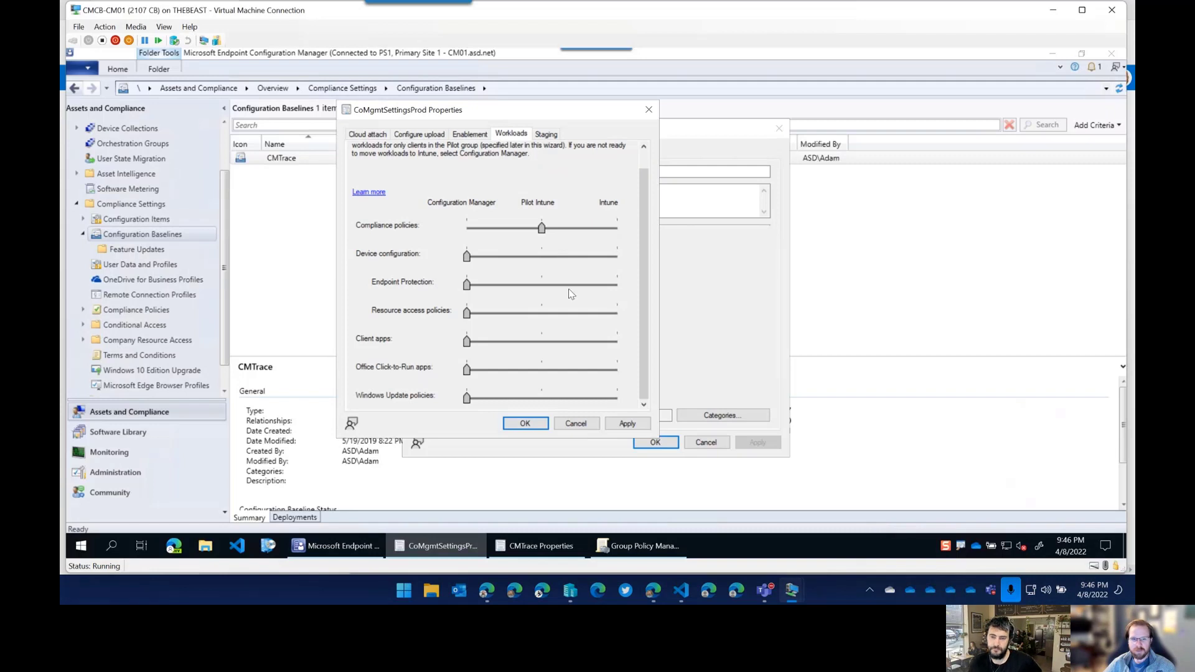
Tick 'Evaluate this baseline as part of compliance policy assessment' in CMTrace Properties and confirm with OK.
click(700, 290)
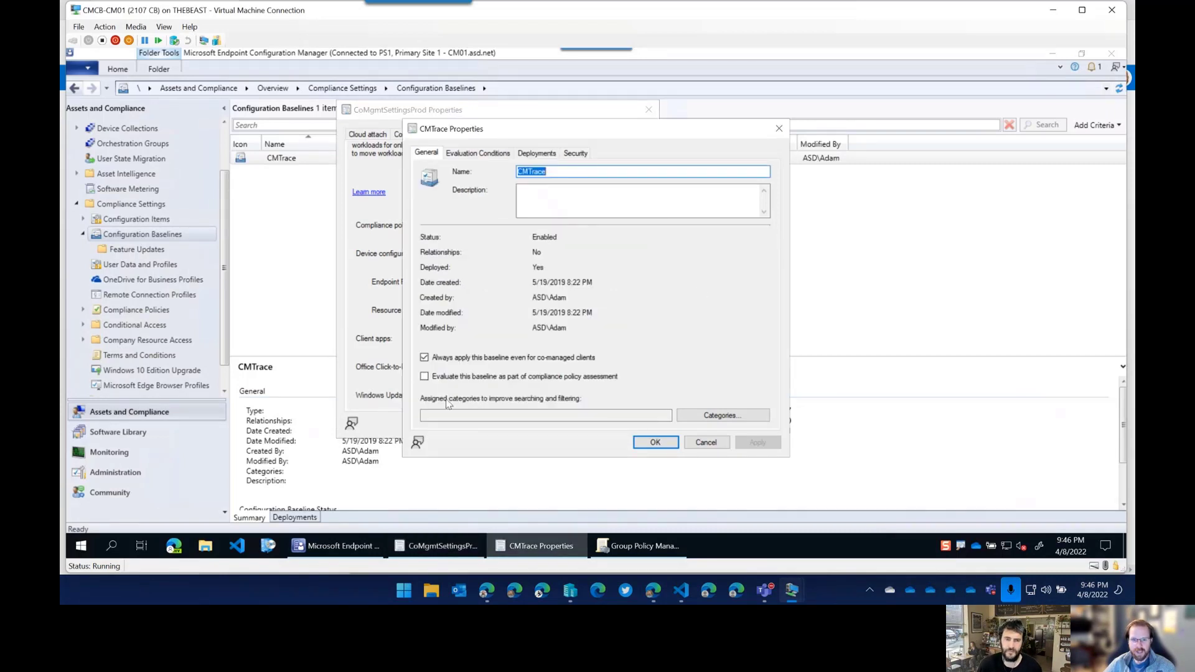
click(428, 377)
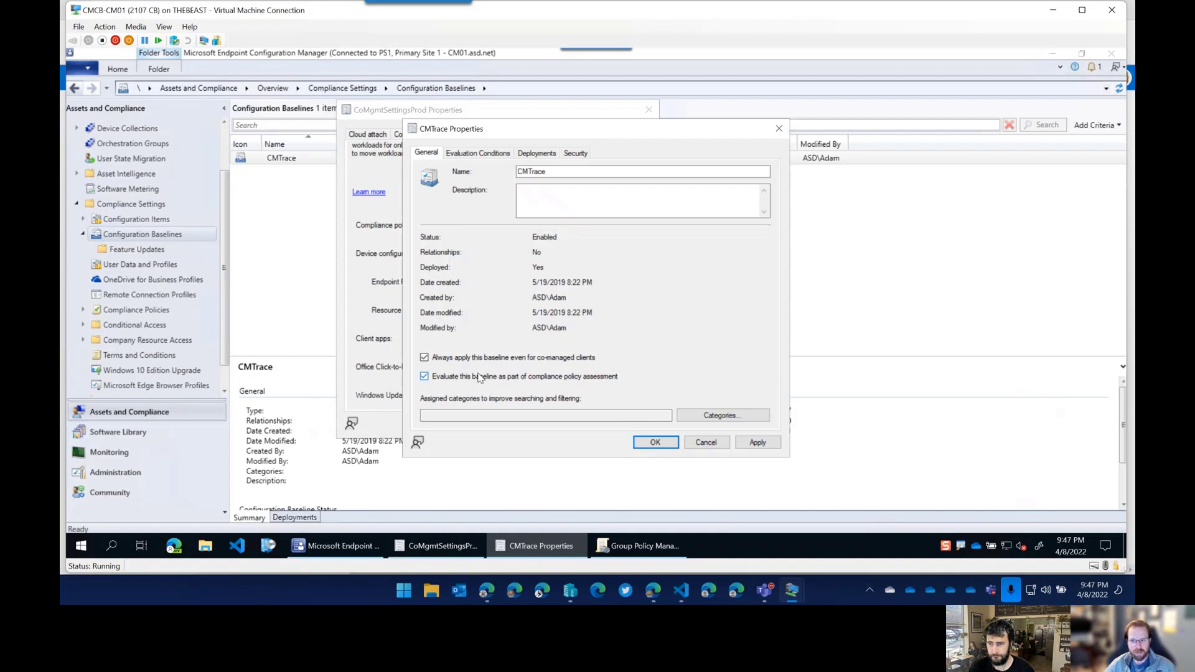
click(425, 377)
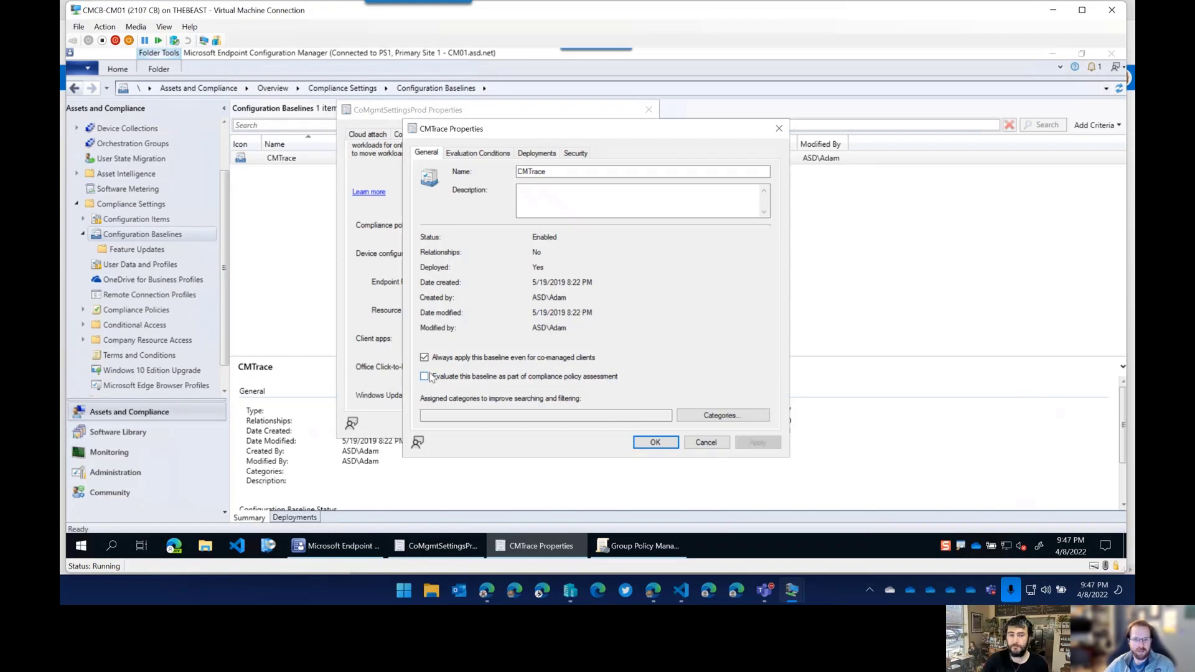
click(424, 377)
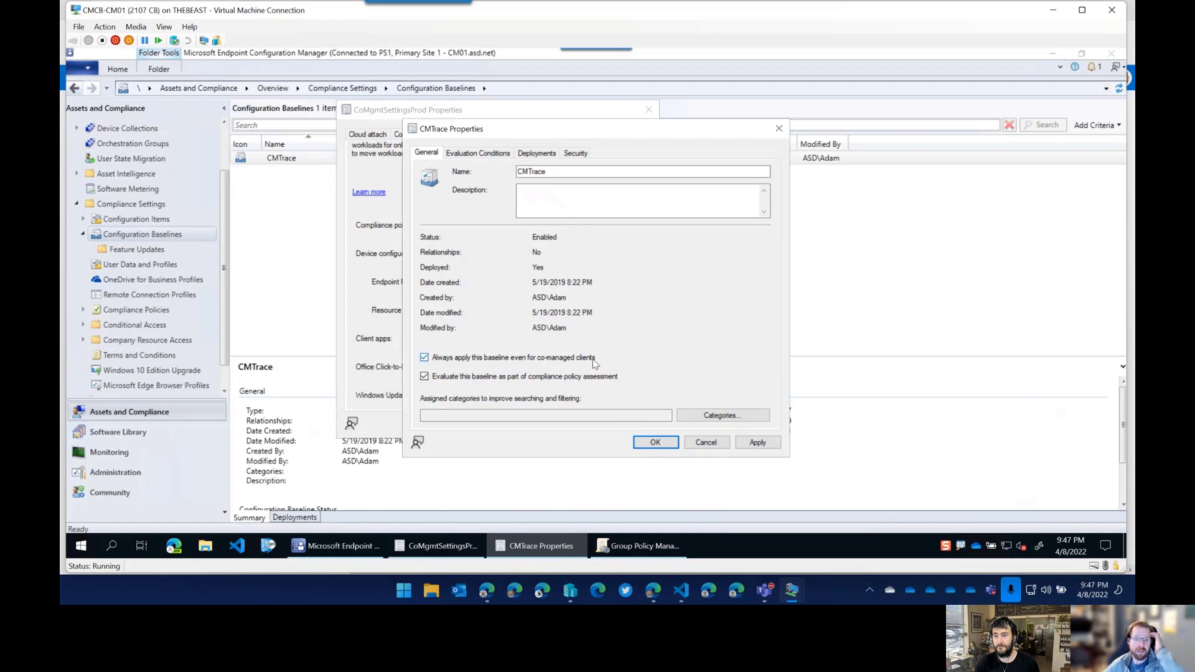
click(659, 442)
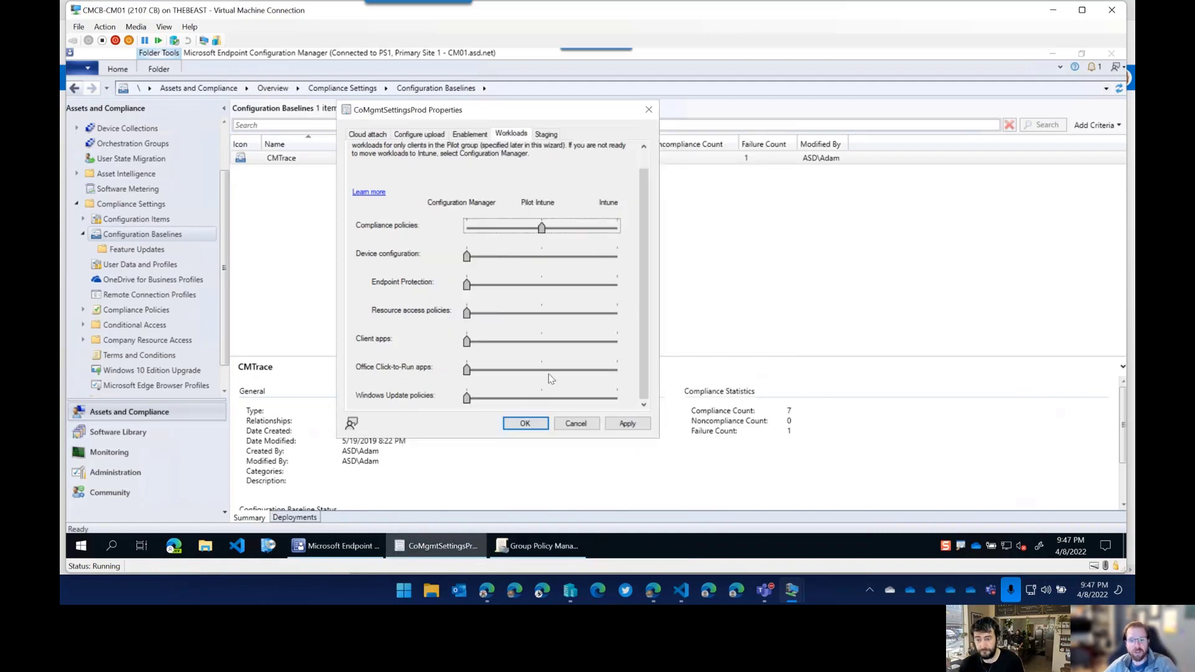
Slide Compliance policies through Pilot Intune to Intune, then view the Intune Compliance policies list.
click(471, 229)
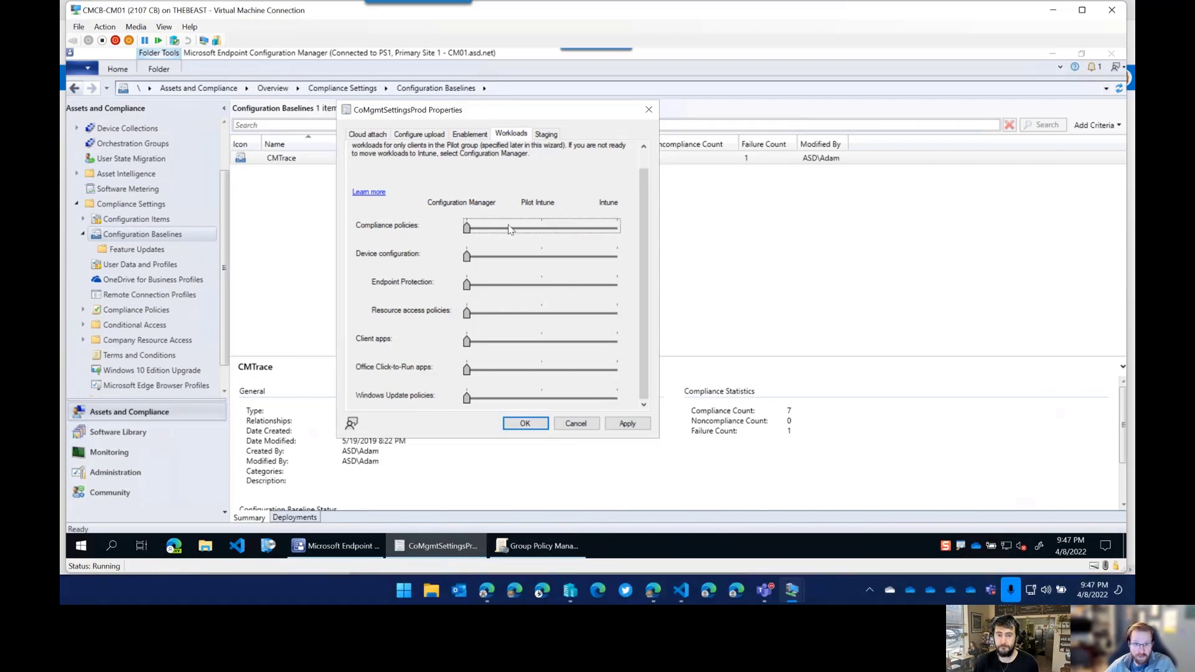
click(616, 229)
click(616, 229)
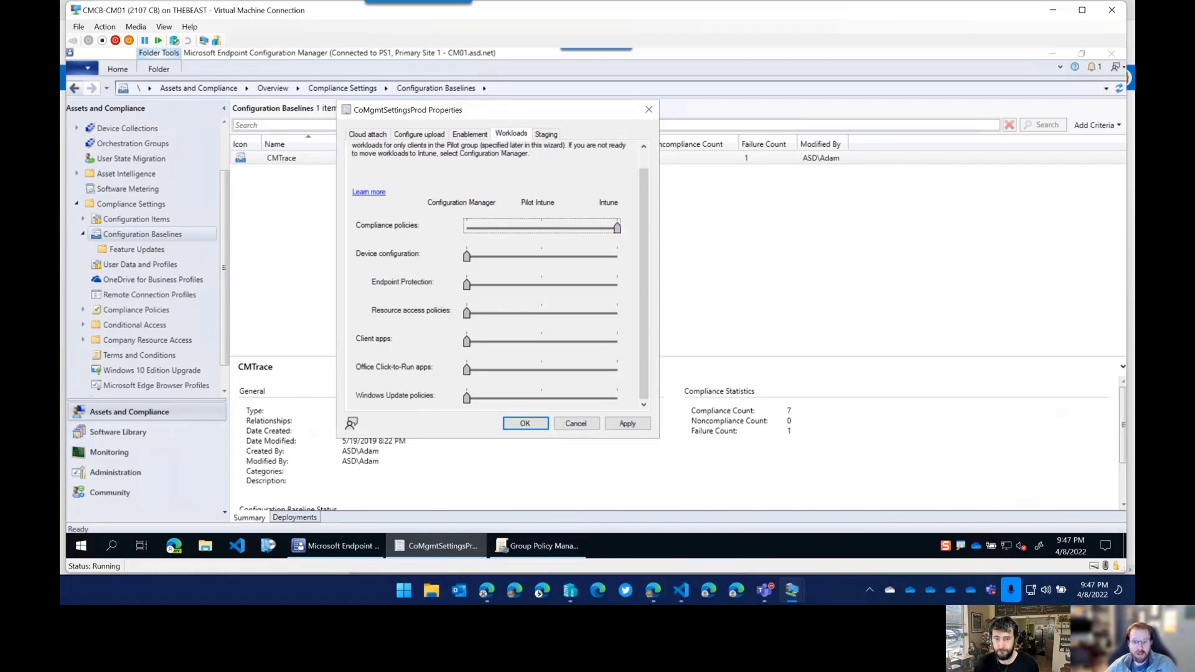
click(652, 590)
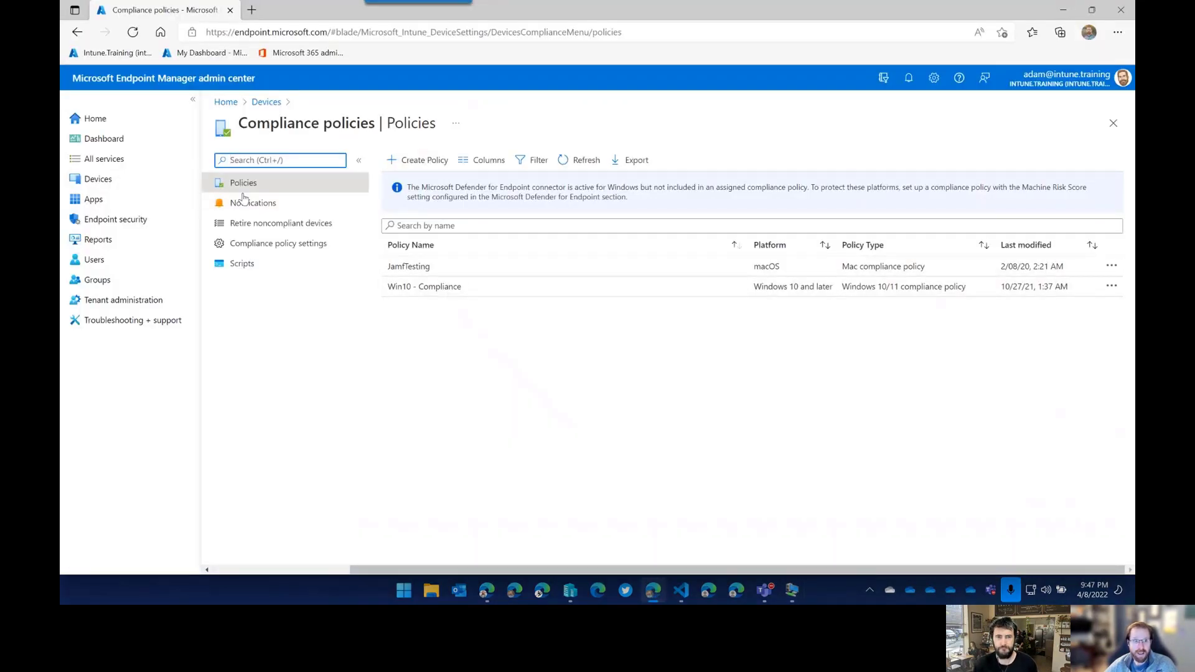
Preview a new Conditional Access policy under Devices > Conditional access, then back out to Configuration Manager.
click(94, 179)
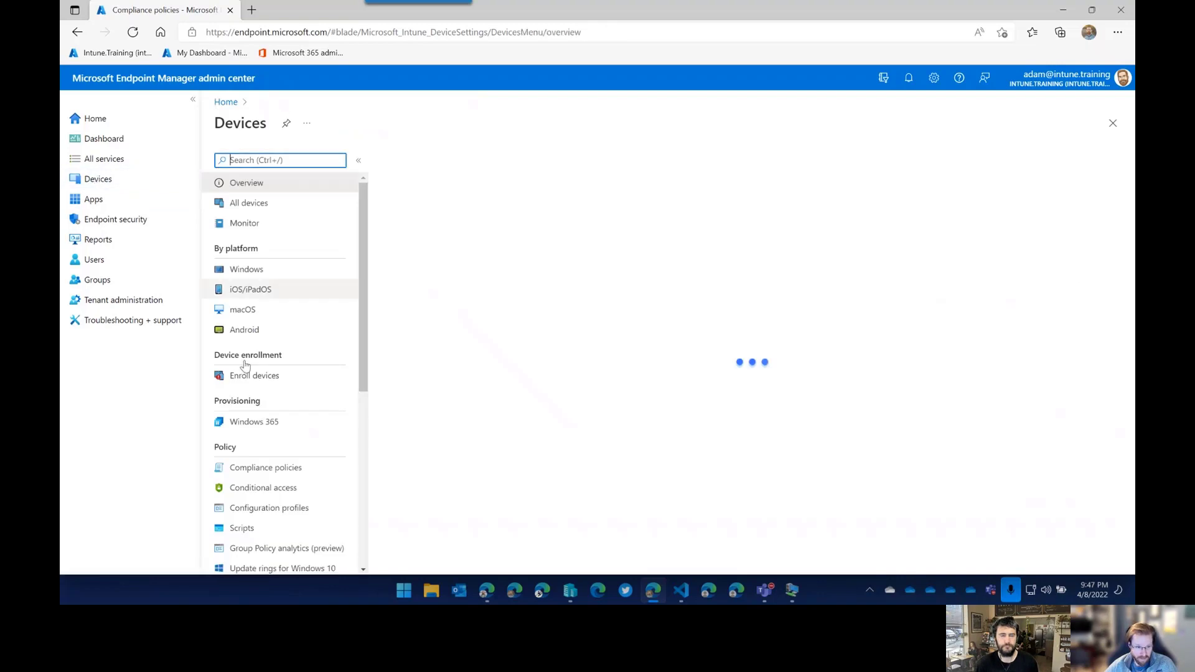
click(276, 489)
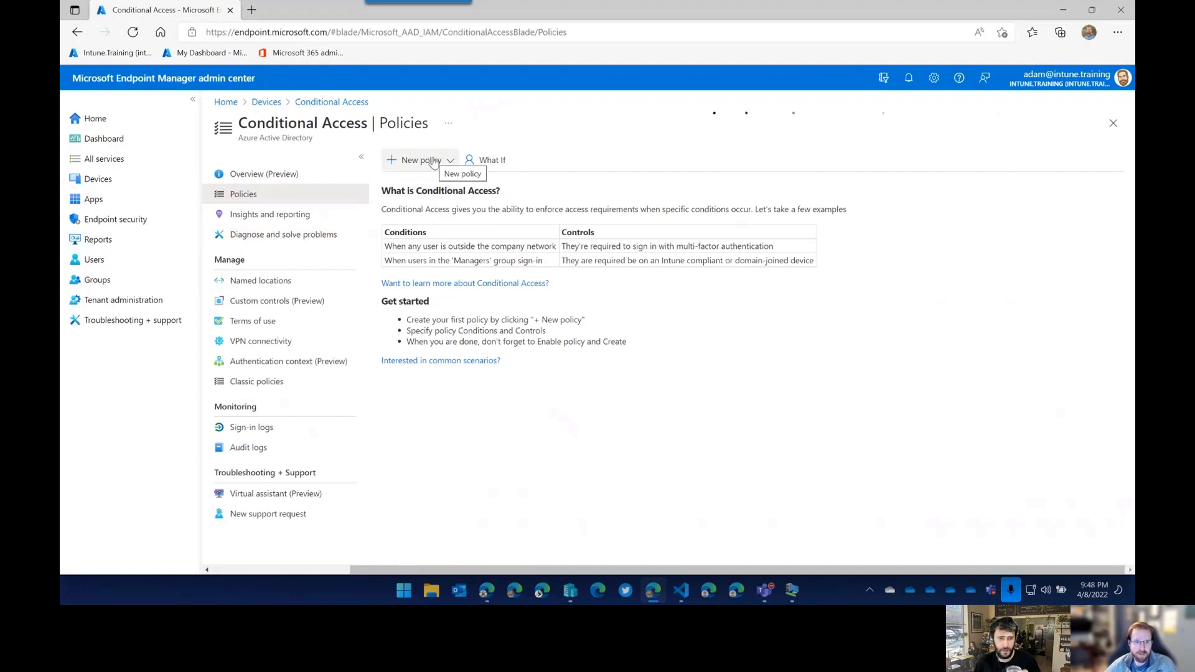
click(438, 164)
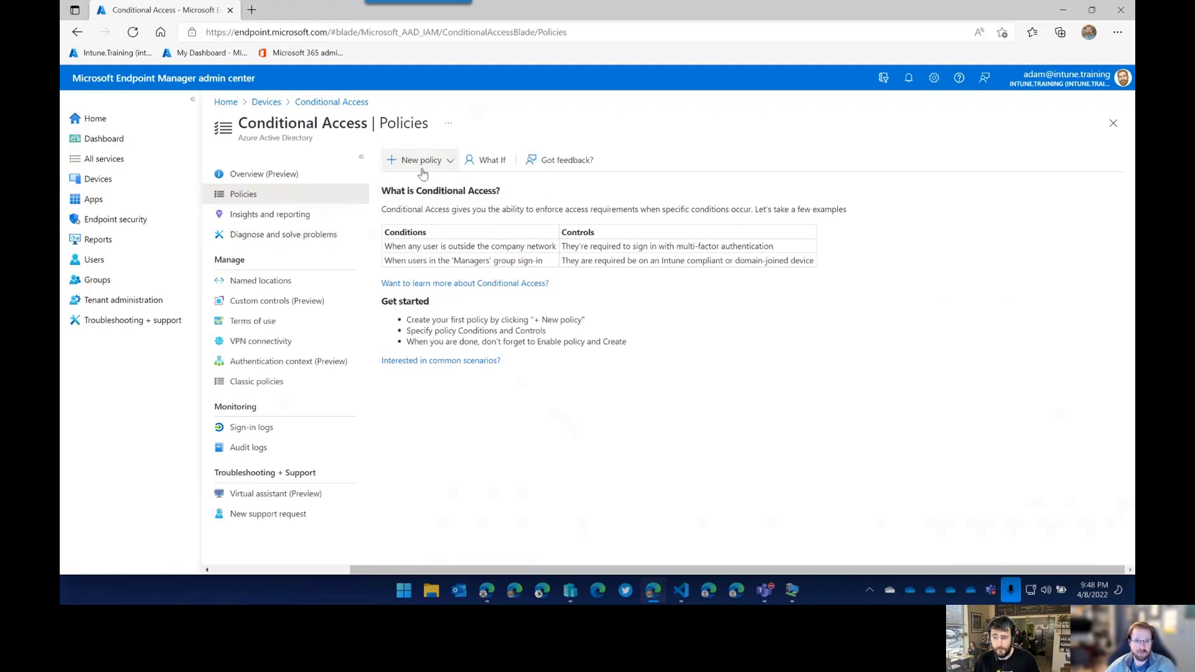
click(416, 160)
click(431, 182)
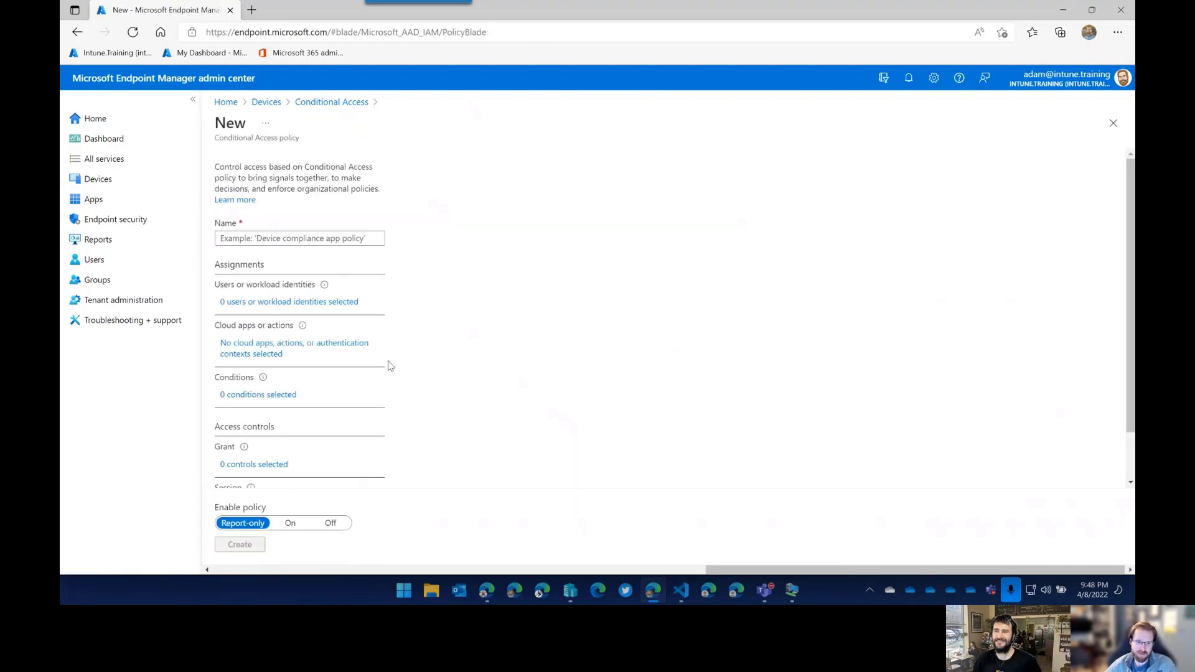
scroll(383, 369, down, 1)
scroll(349, 384, up, 1)
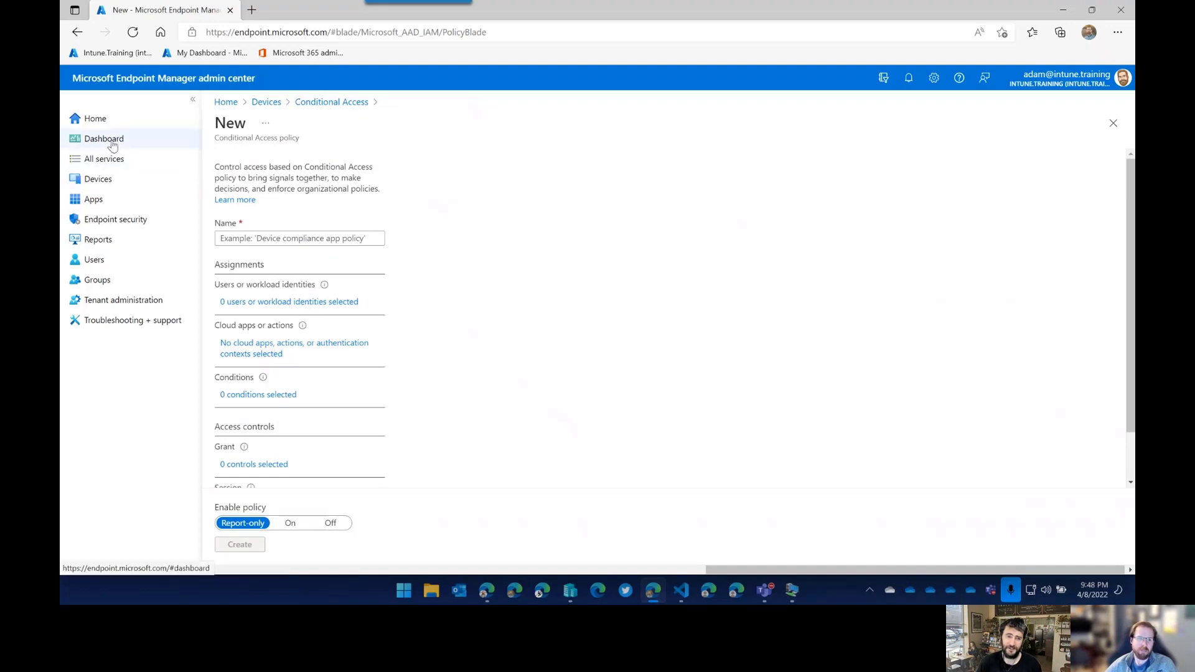
click(274, 102)
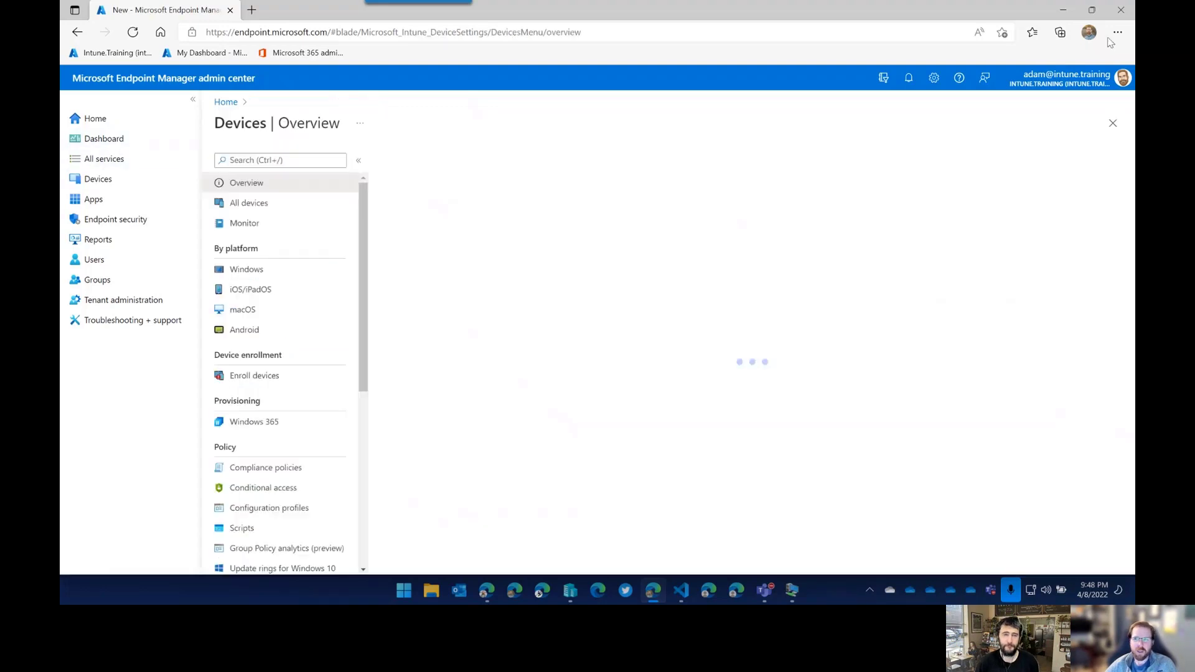
click(1066, 10)
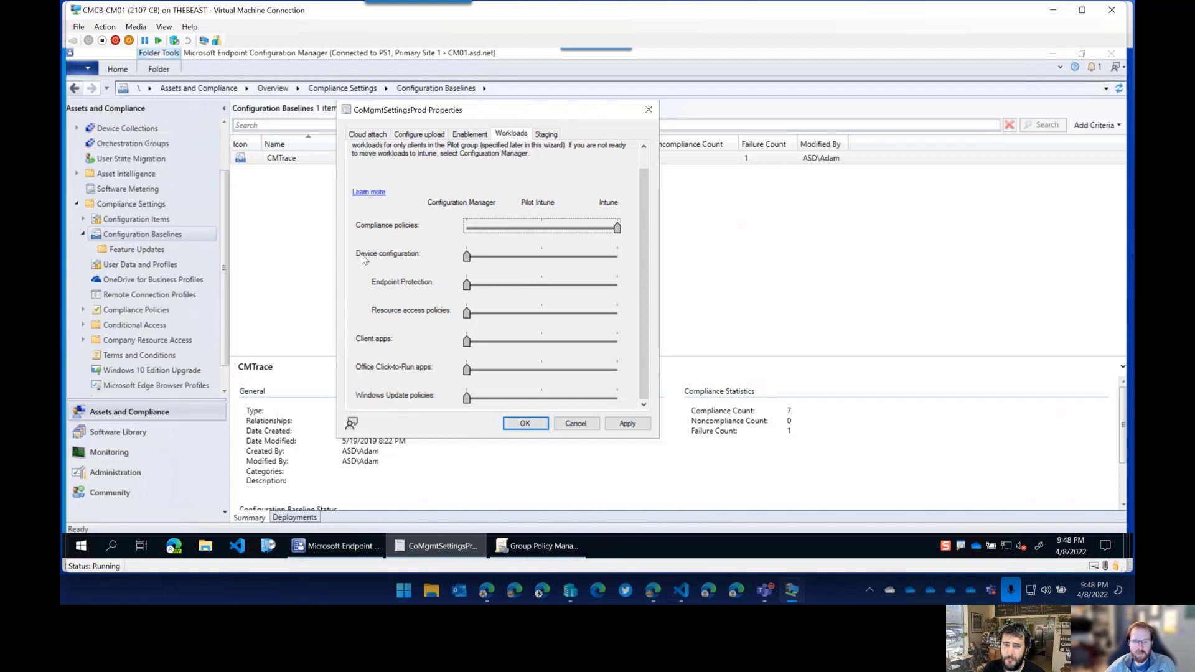
Drag the Device configuration workload slider all the way to Intune.
drag(467, 256, 631, 263)
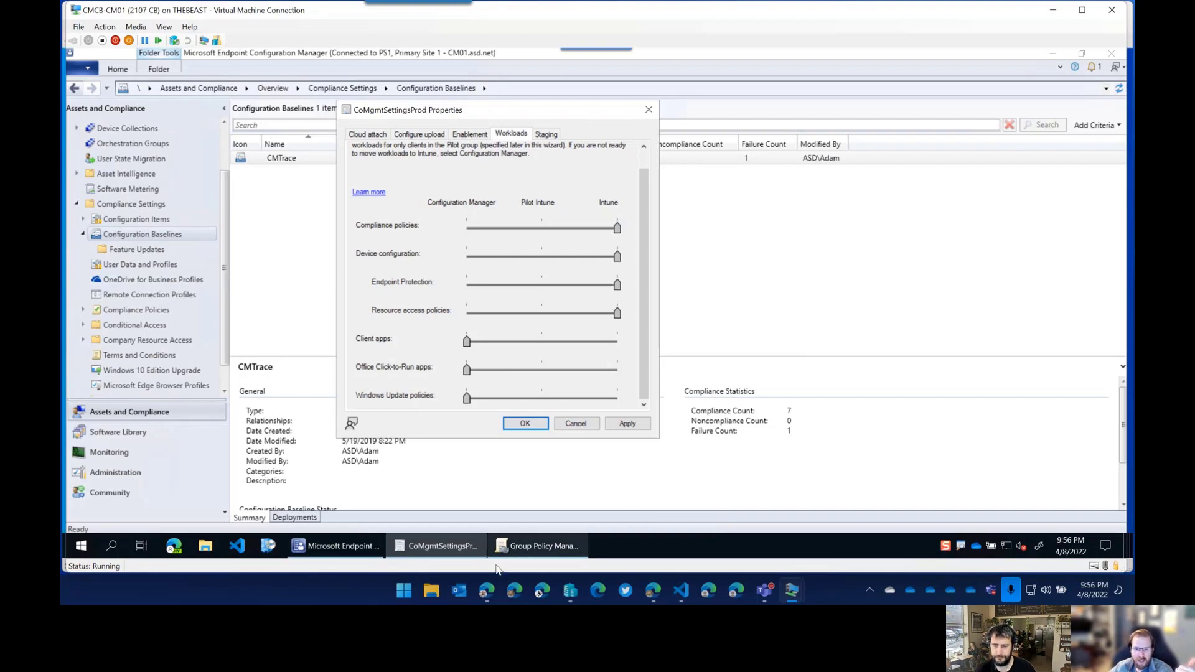
mouse_move(537, 558)
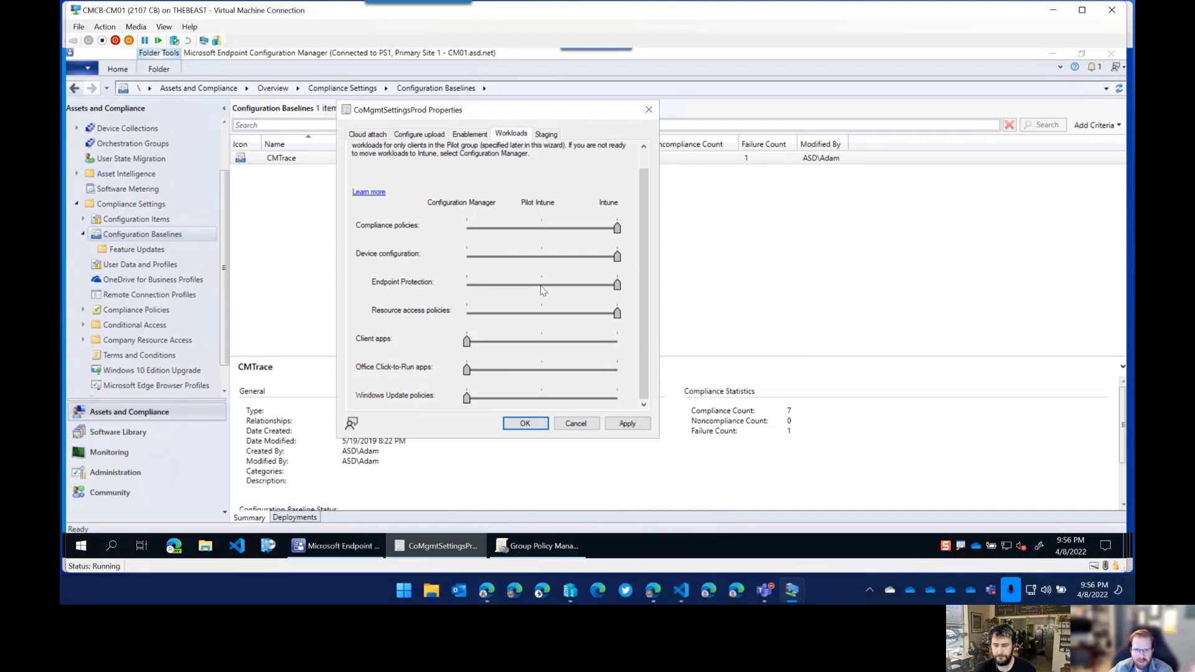
right_click(500, 588)
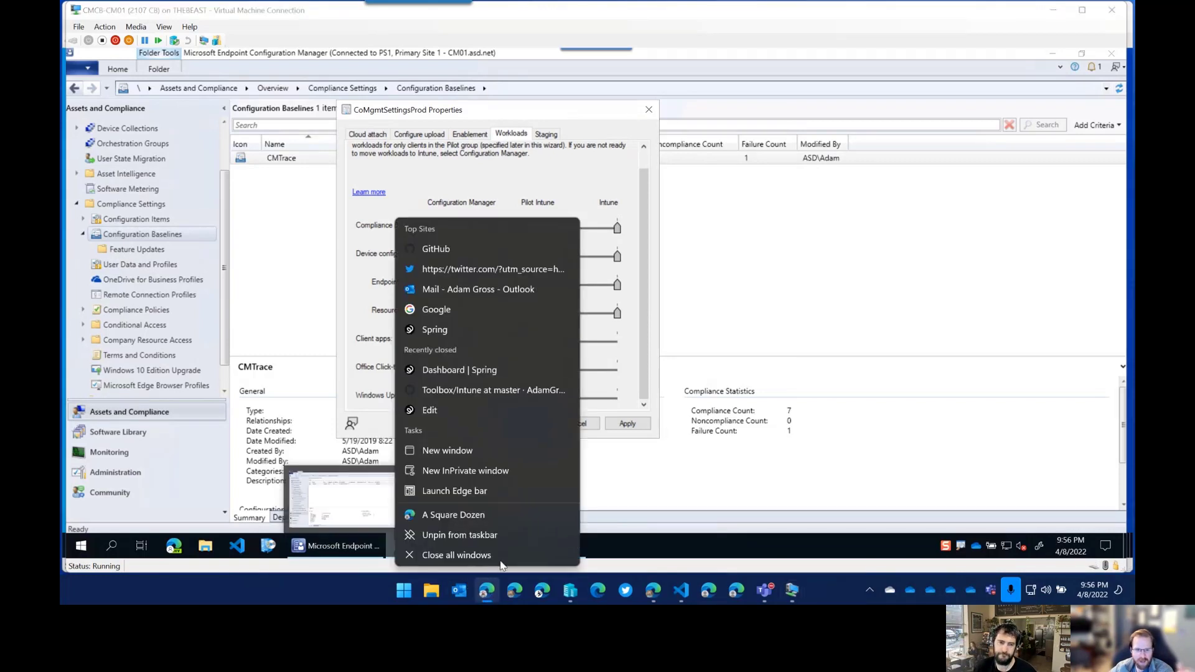
click(476, 514)
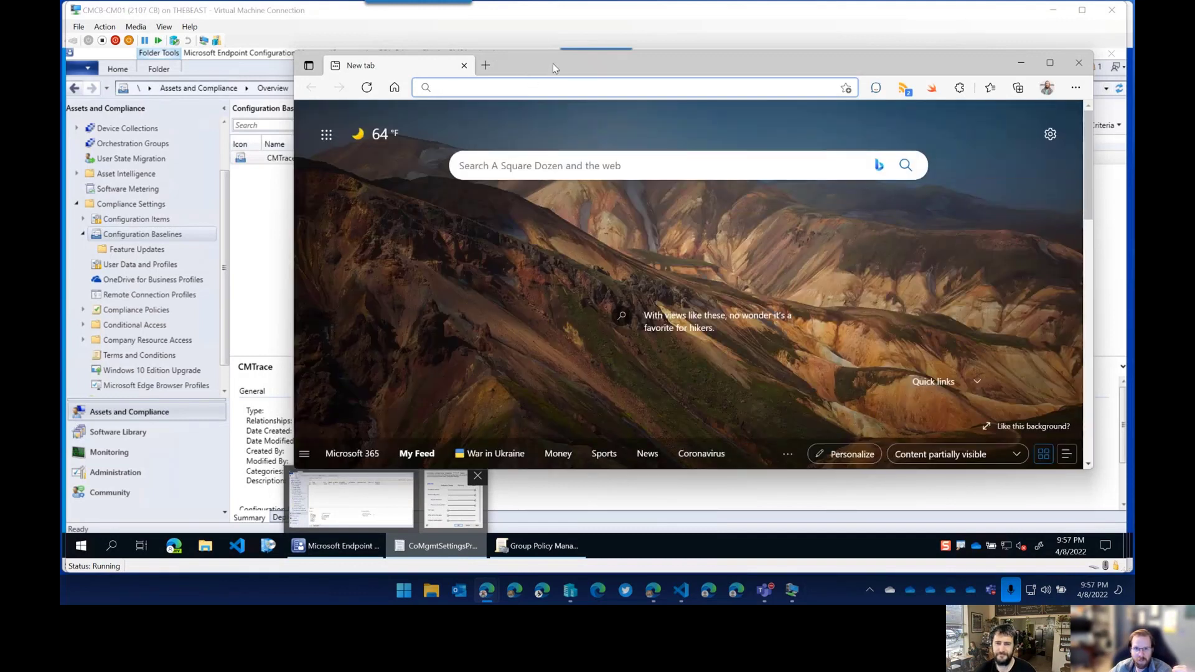
drag(552, 64, 528, 66)
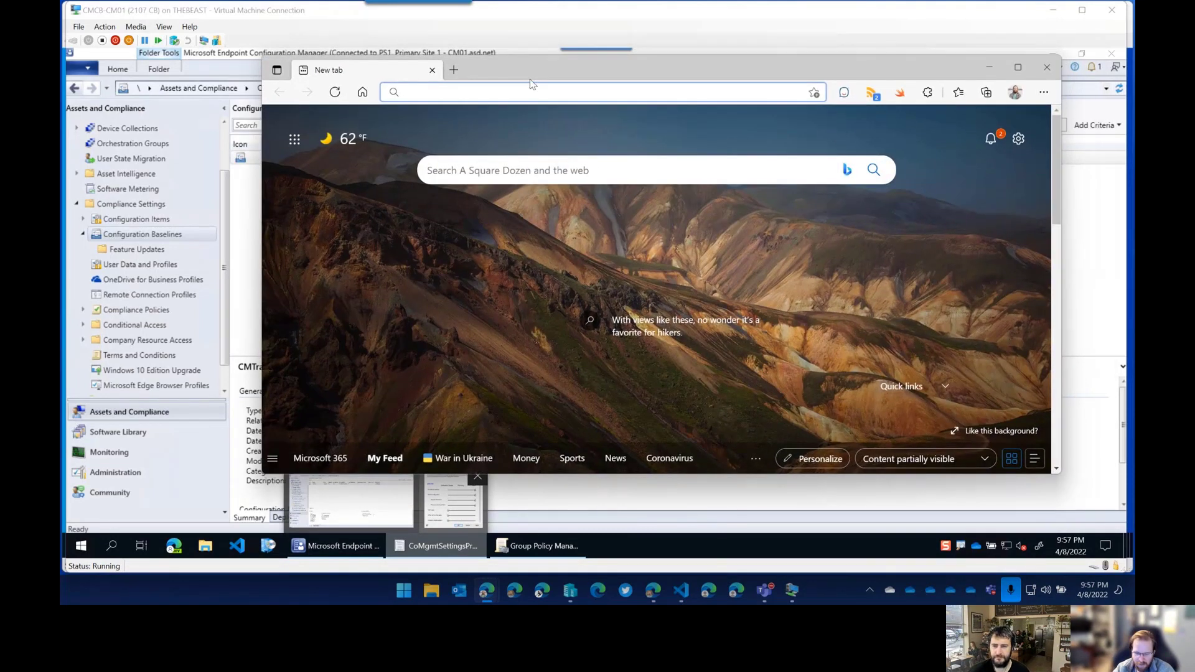
text(es)
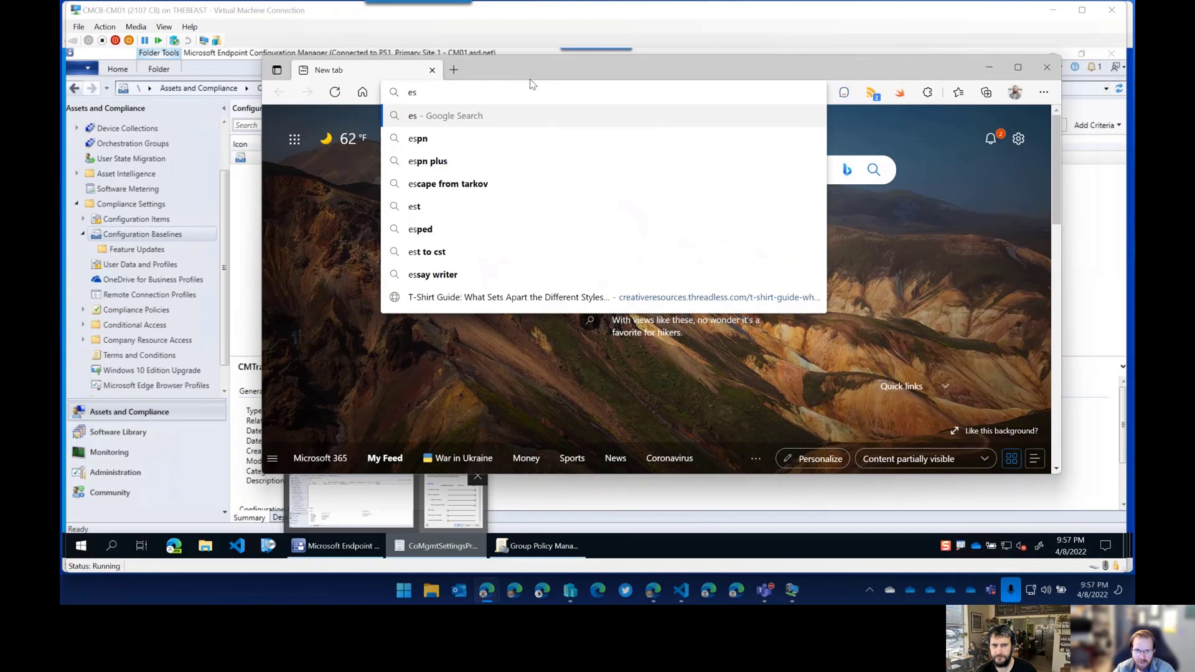
key(BackSpace)
key(BackSpace)
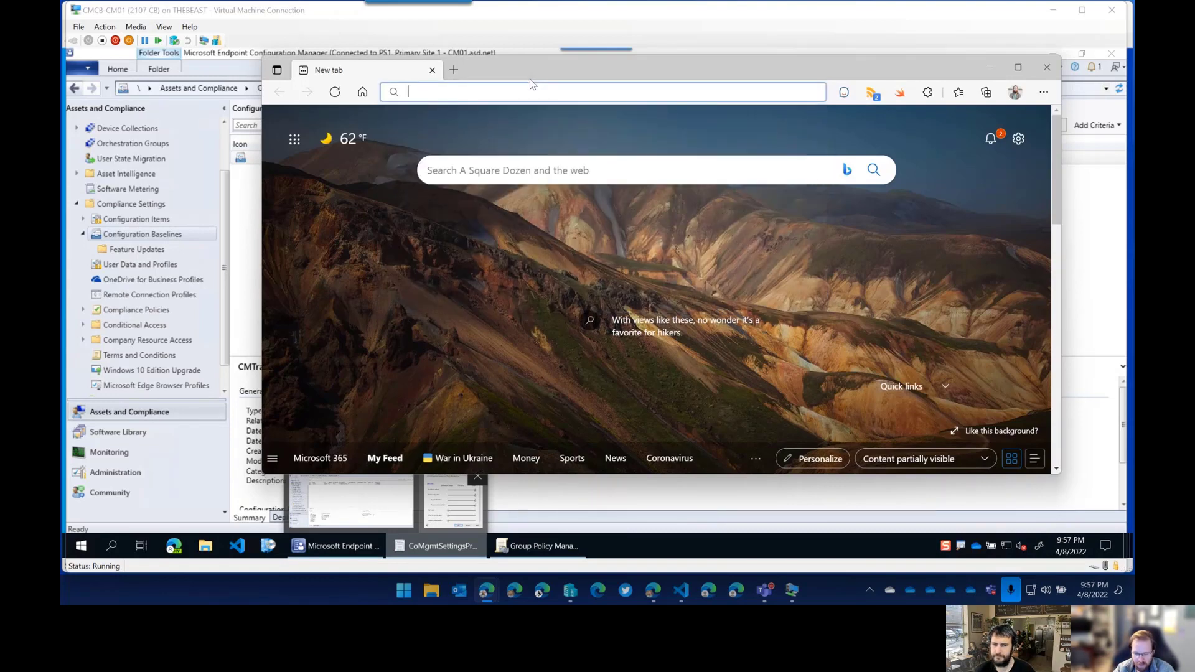
text(oliver k)
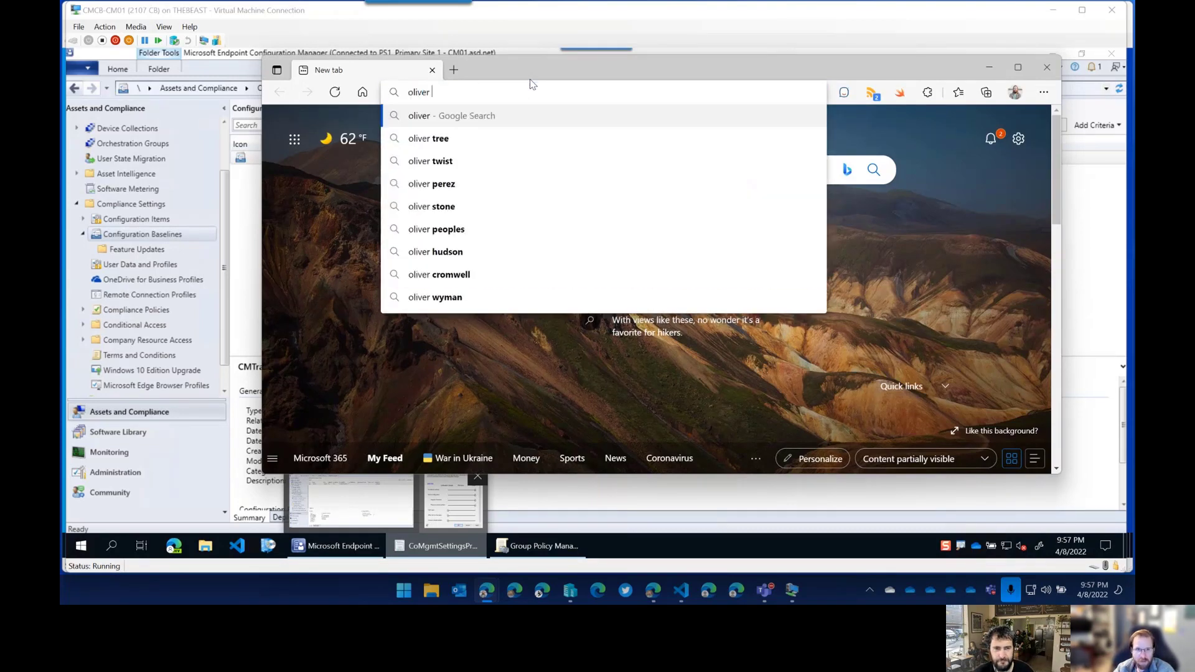
key(BackSpace)
key(BackSpace)
key(BackSpace)
key(BackSpace)
key(BackSpace)
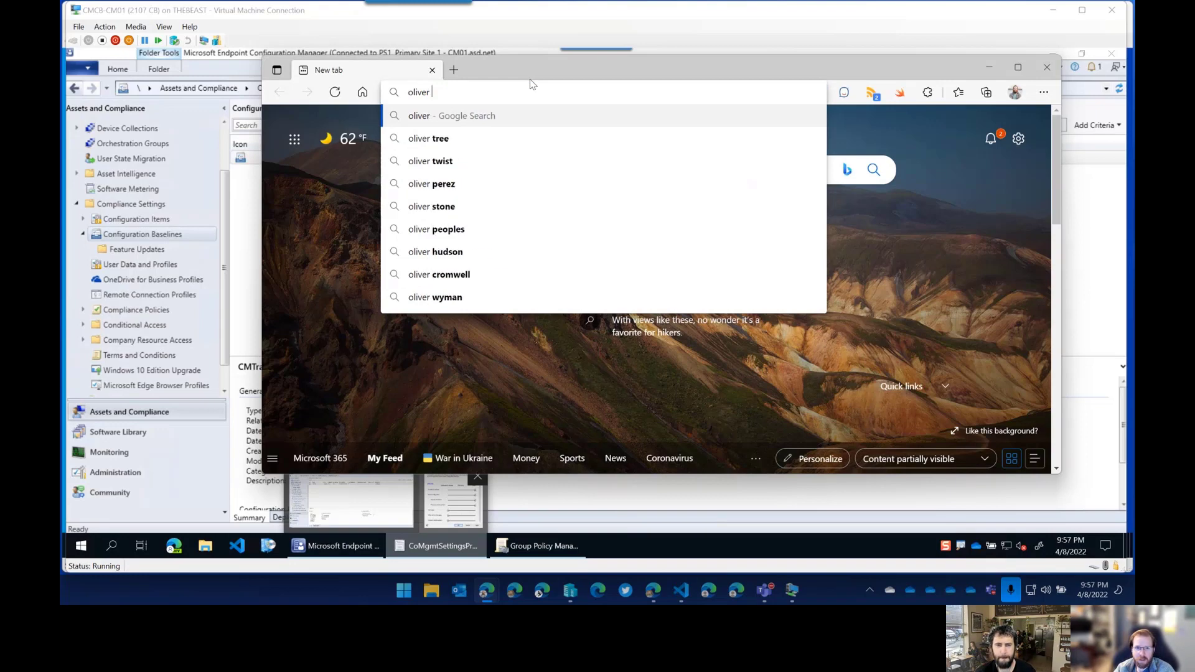
key(BackSpace)
key(BackSpace)
key(BackSpace)
key(alt+Tab)
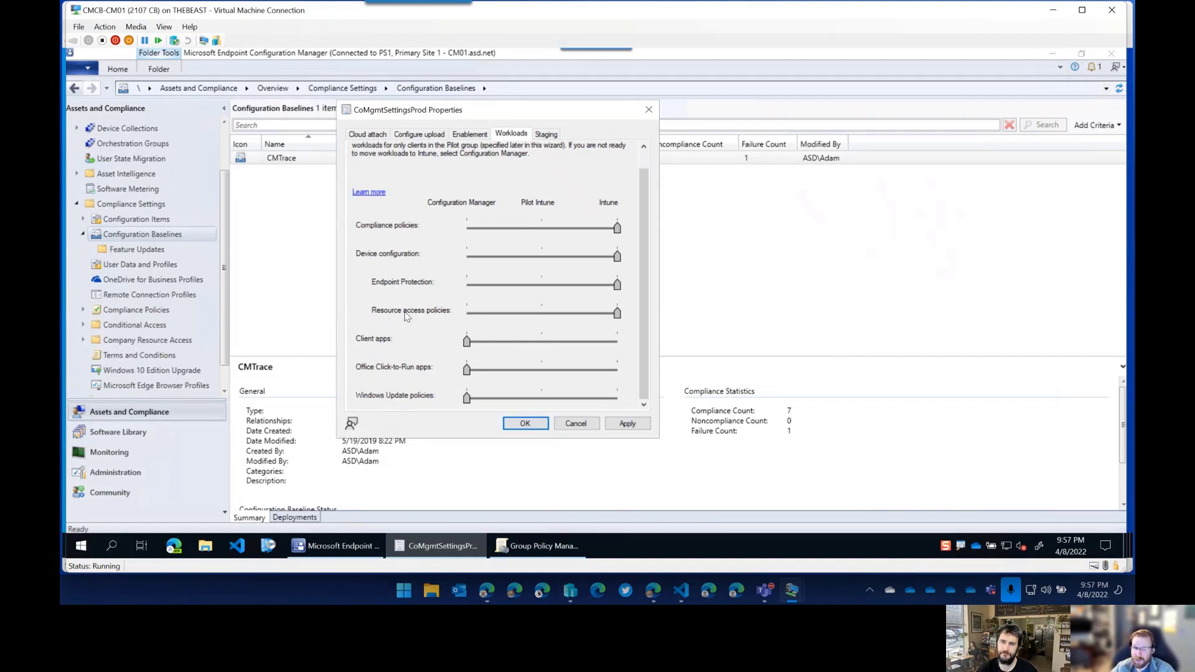
Open the 'switch workloads to Intune' help article and follow its 'Co-management workloads' recommended link.
click(371, 192)
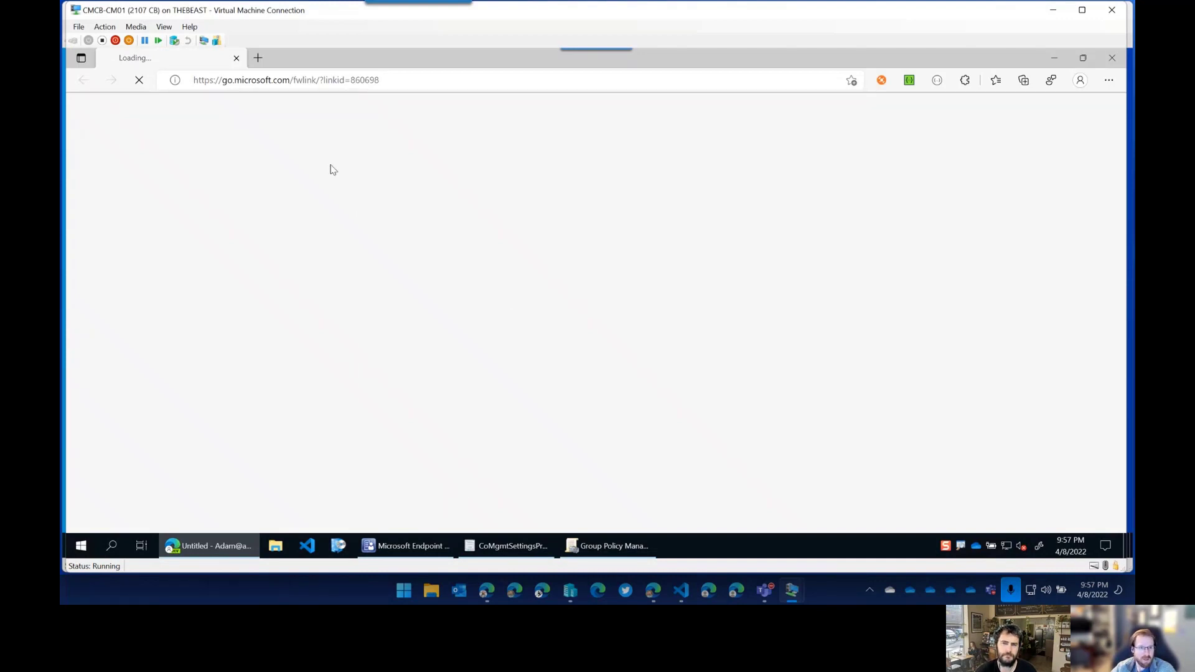
mouse_move(241, 551)
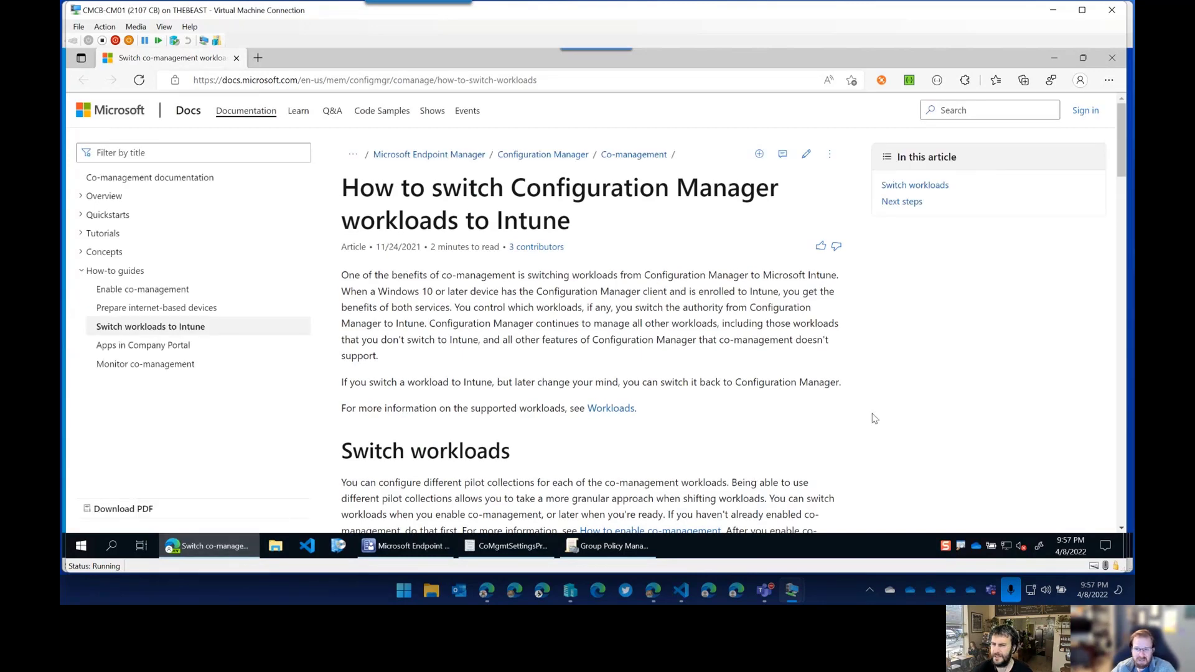
scroll(875, 418, down, 15)
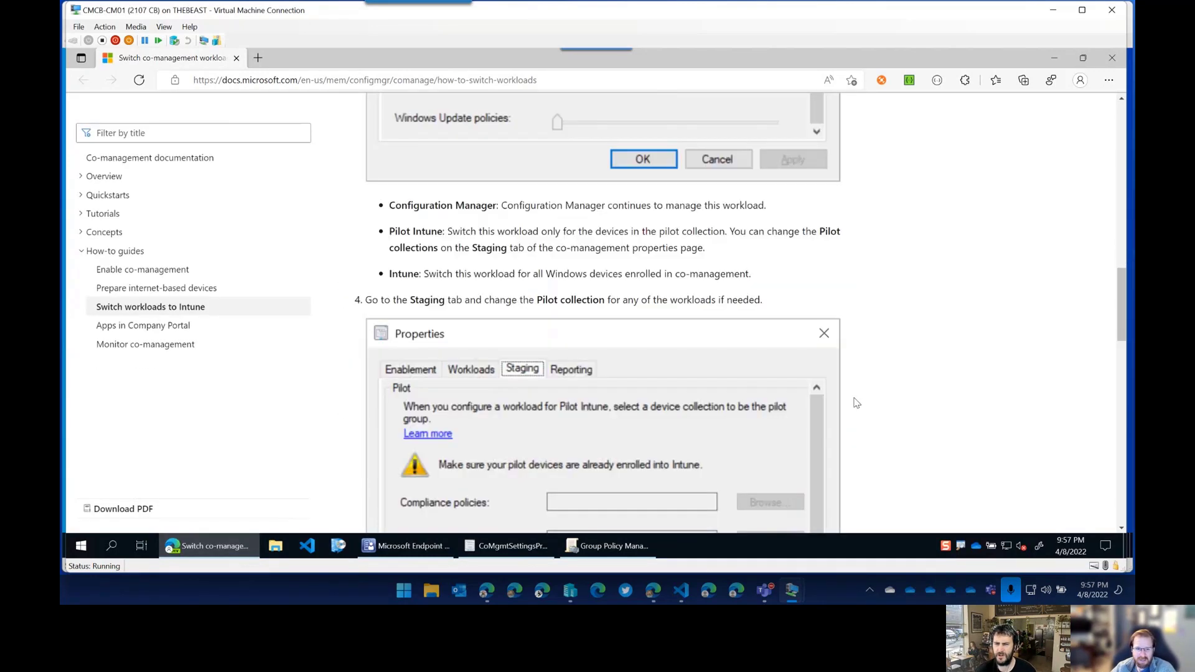
scroll(857, 403, down, 12)
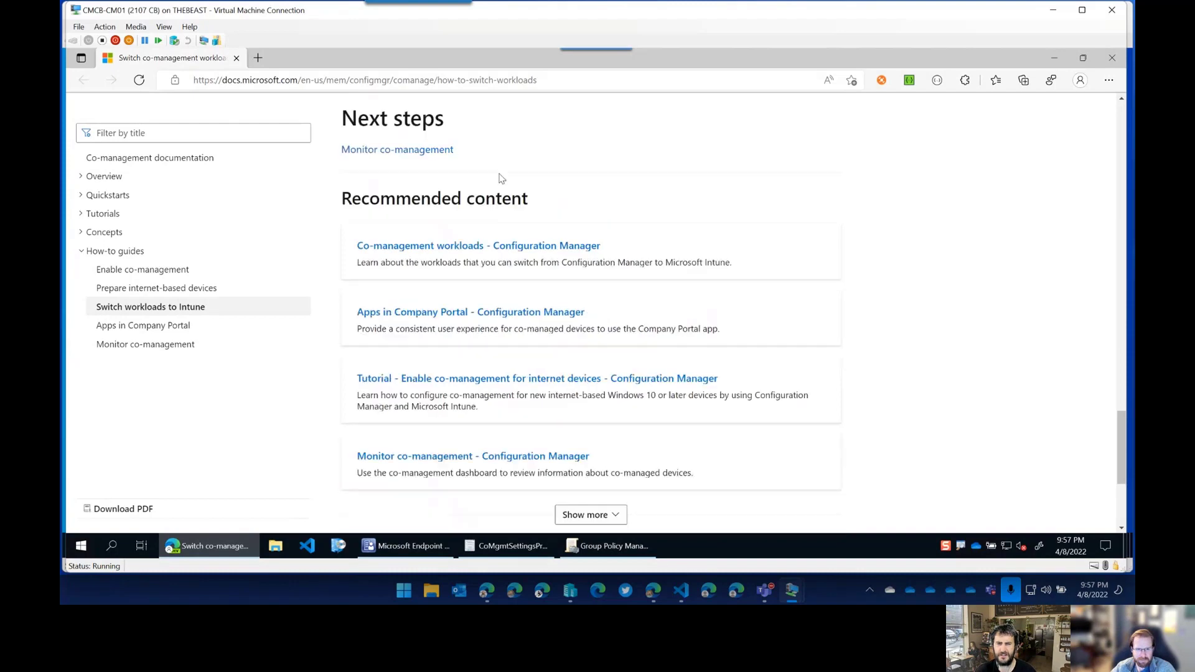
click(501, 246)
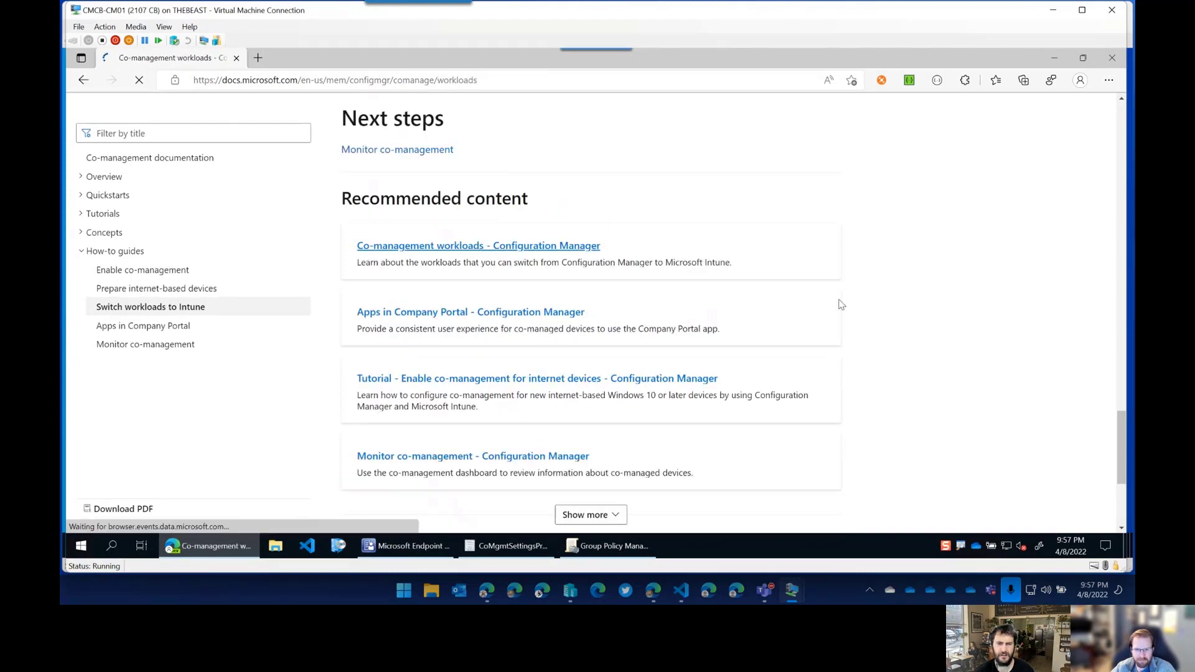
Jump to the Resource access policies section and read through its Important and Note text.
click(449, 340)
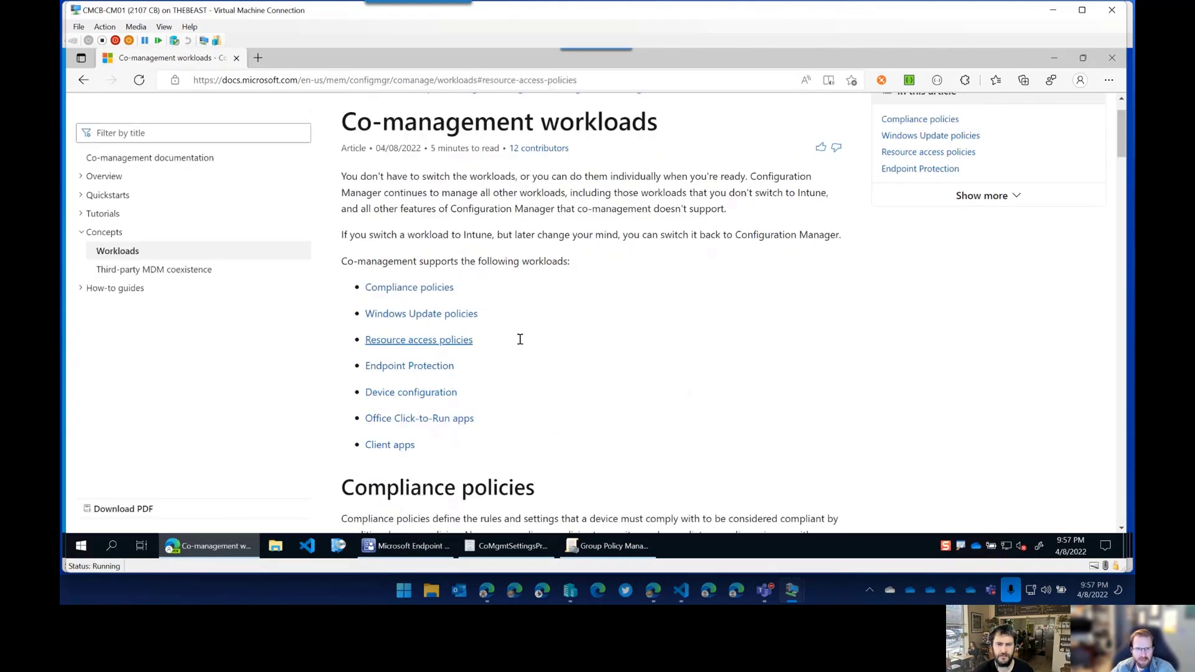
drag(356, 335, 559, 336)
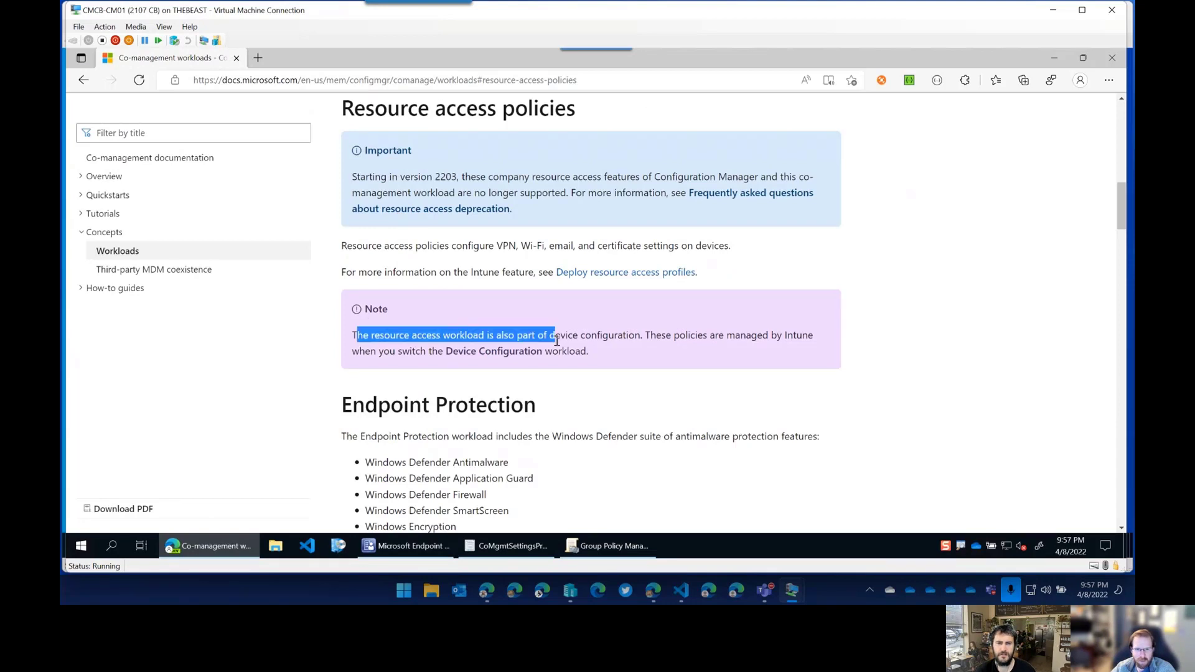
click(637, 355)
drag(353, 338, 599, 356)
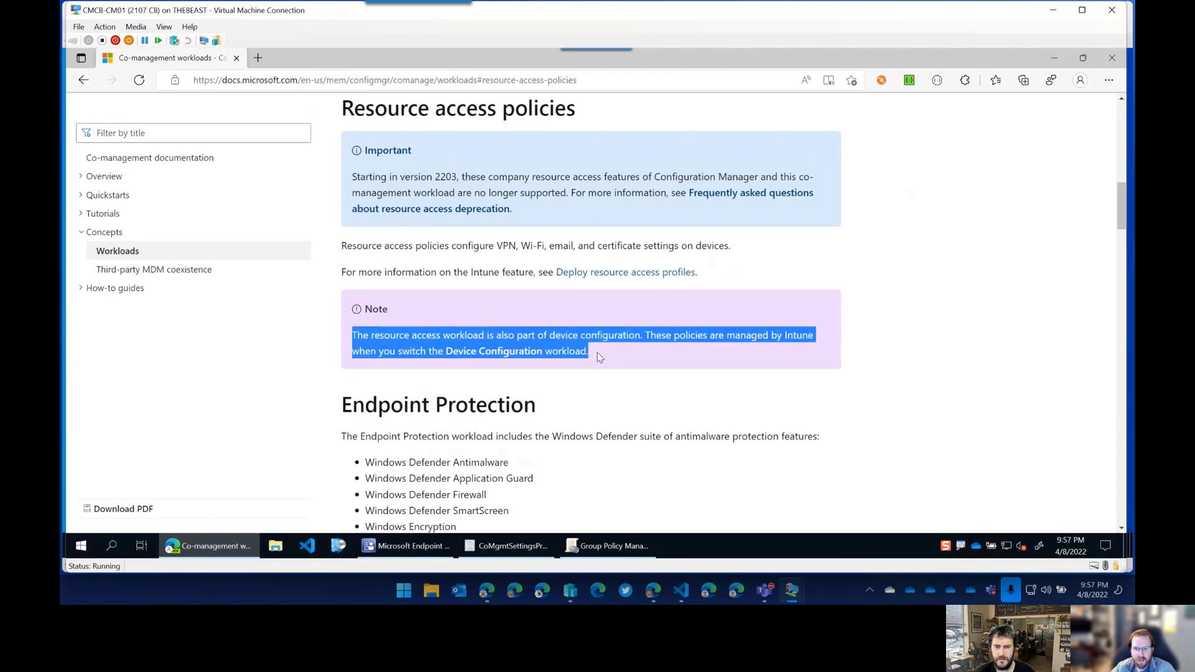
click(620, 350)
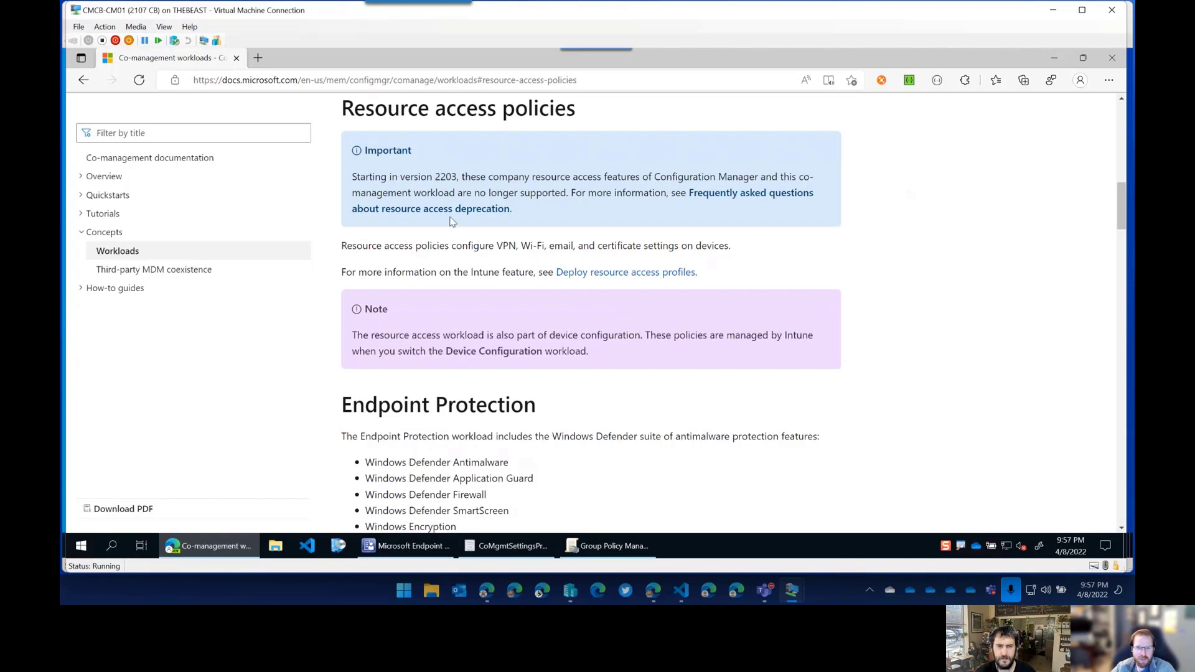
scroll(582, 322, down, 1)
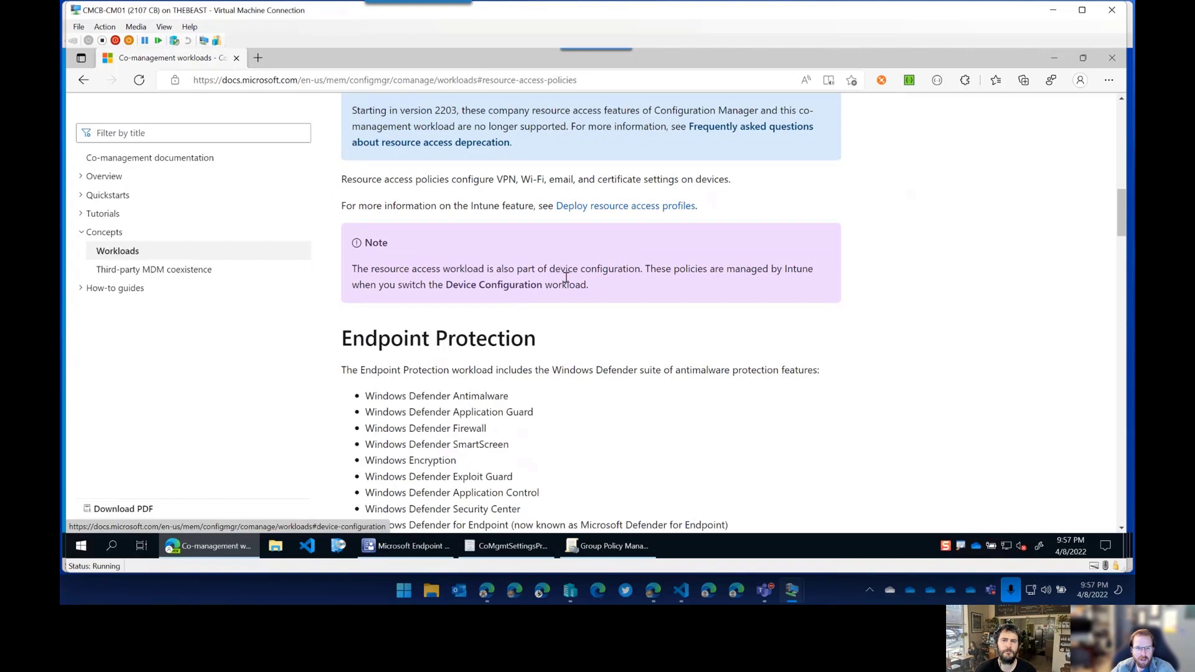
scroll(566, 278, up, 1)
drag(646, 335, 660, 359)
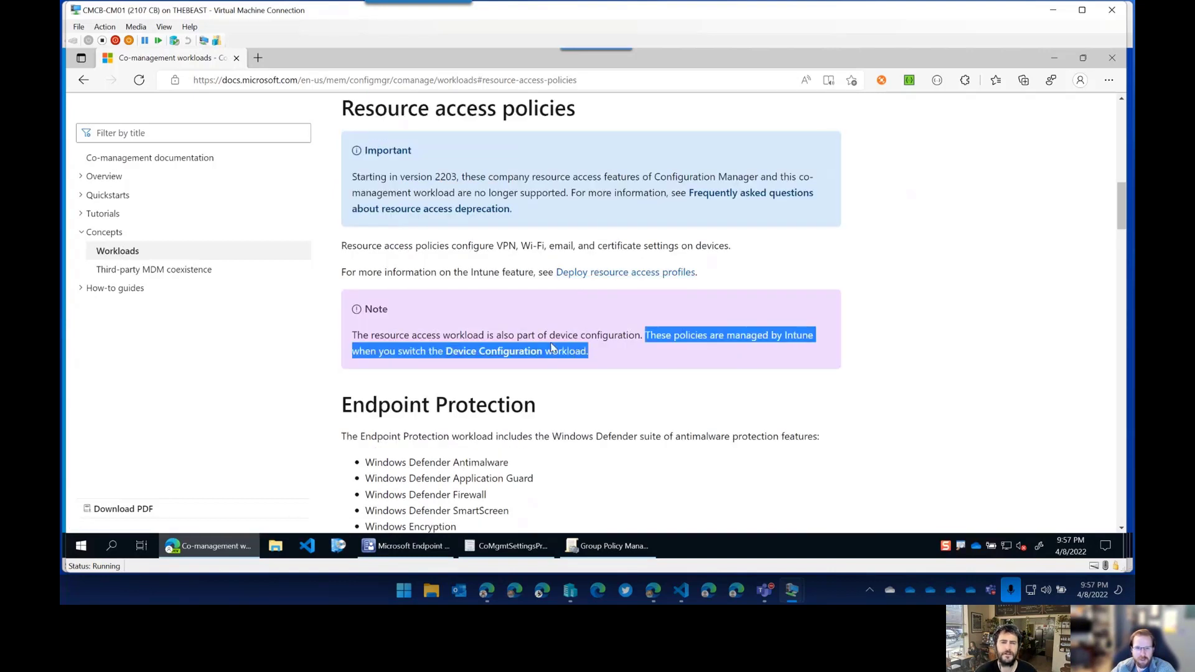
click(643, 353)
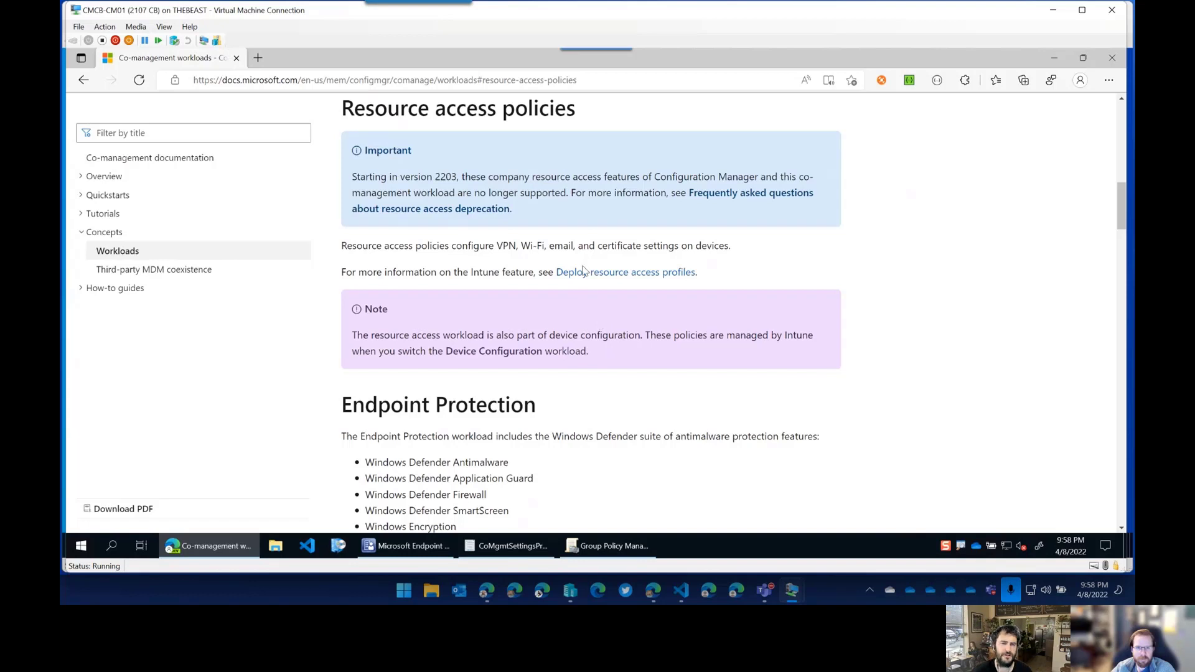
Read the version 2203 deprecation statement and configured settings, then return to Configuration Manager.
drag(447, 176, 666, 196)
click(574, 209)
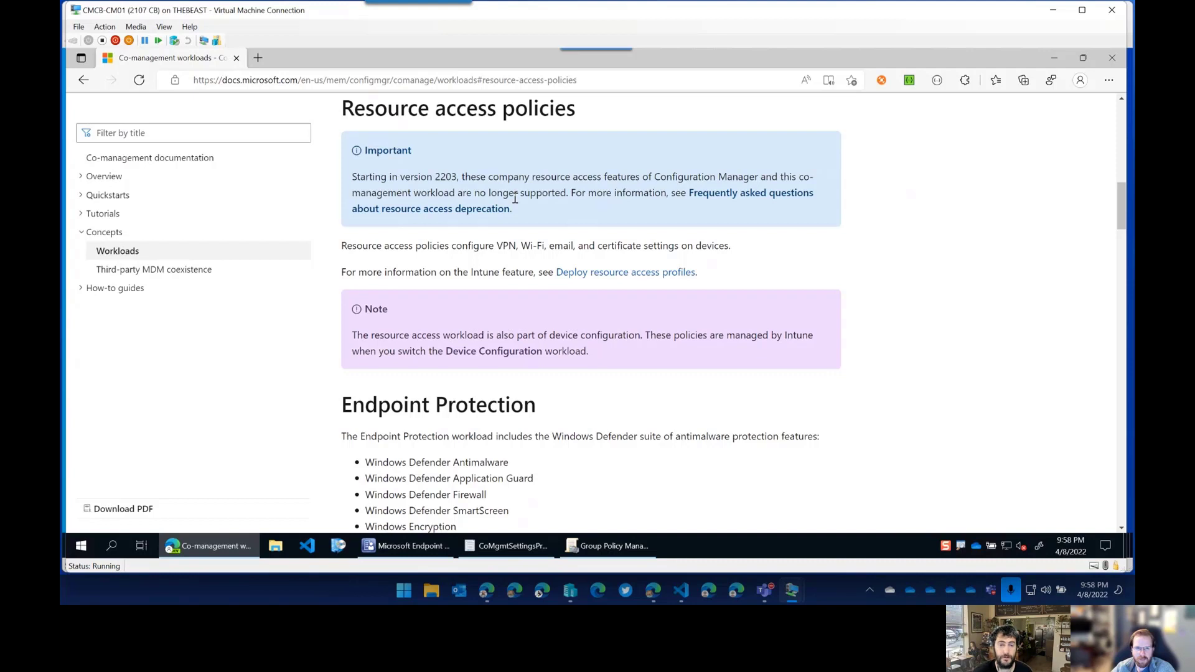
drag(434, 176, 556, 192)
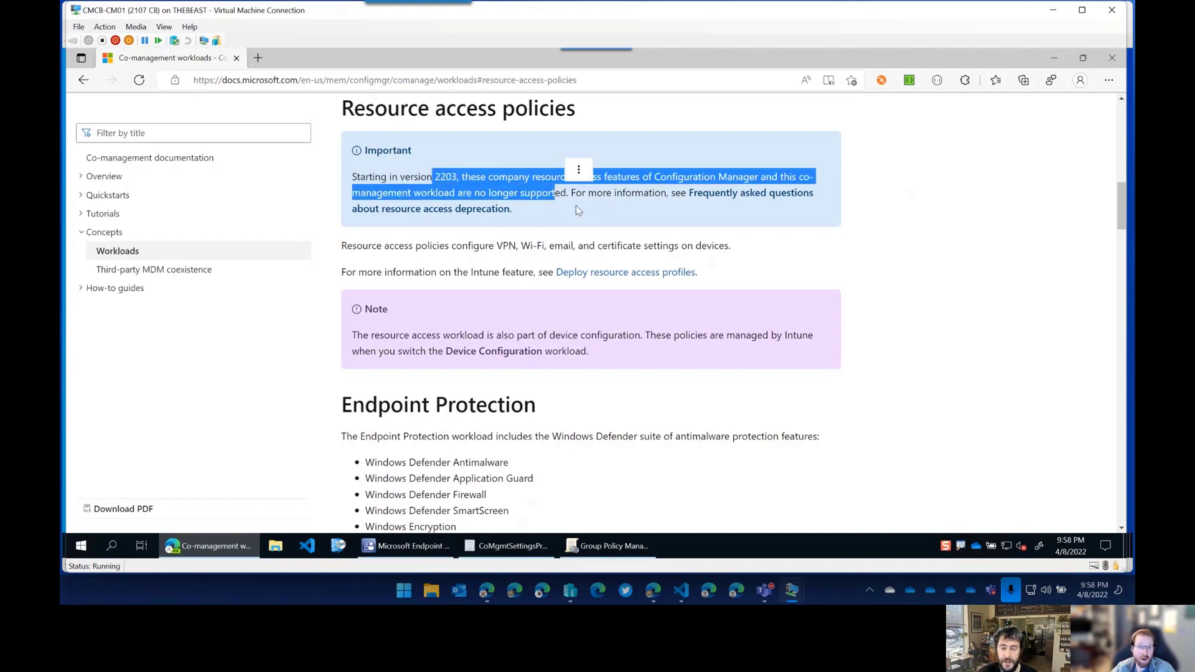
click(581, 206)
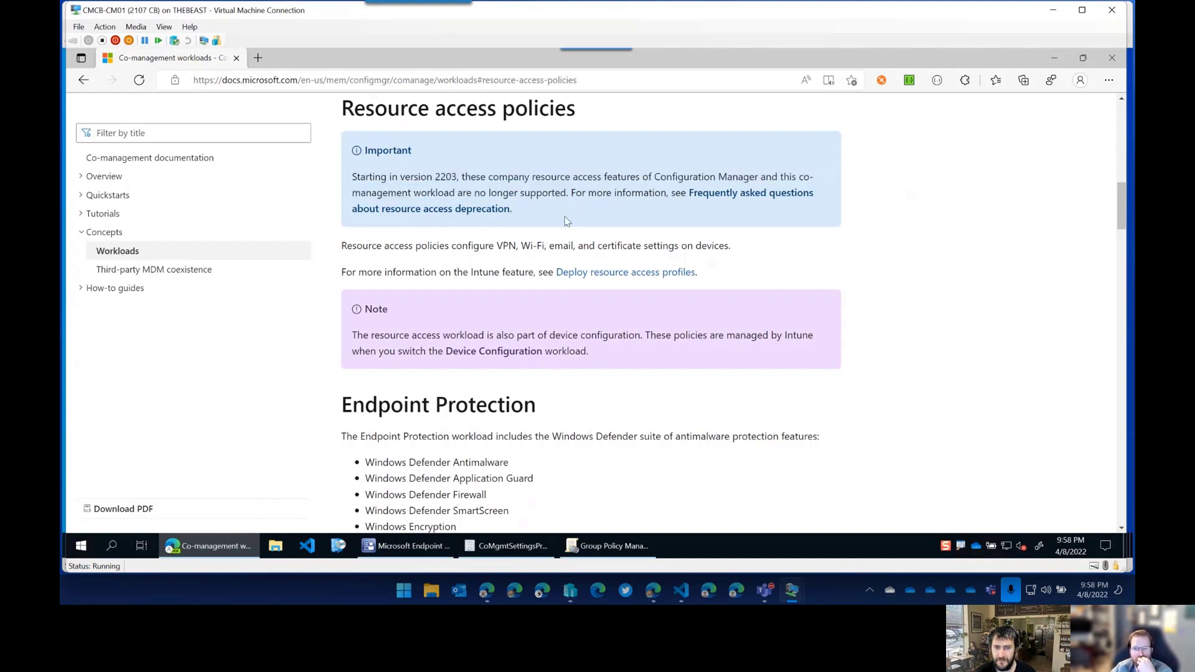
drag(497, 246, 738, 252)
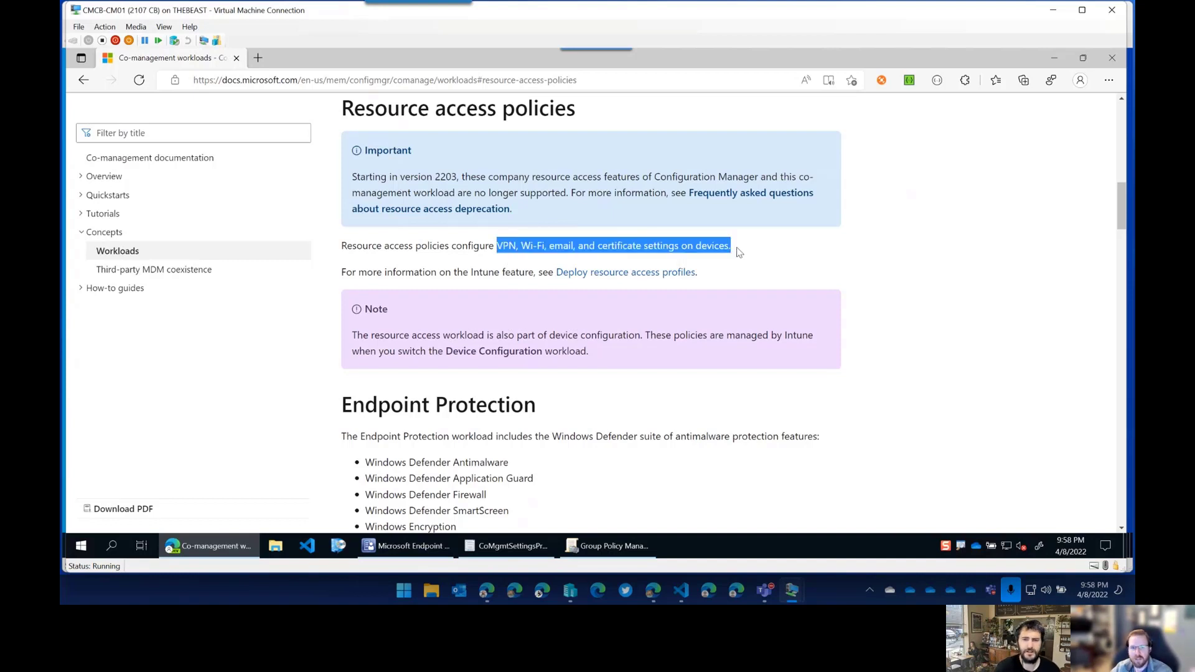
click(764, 274)
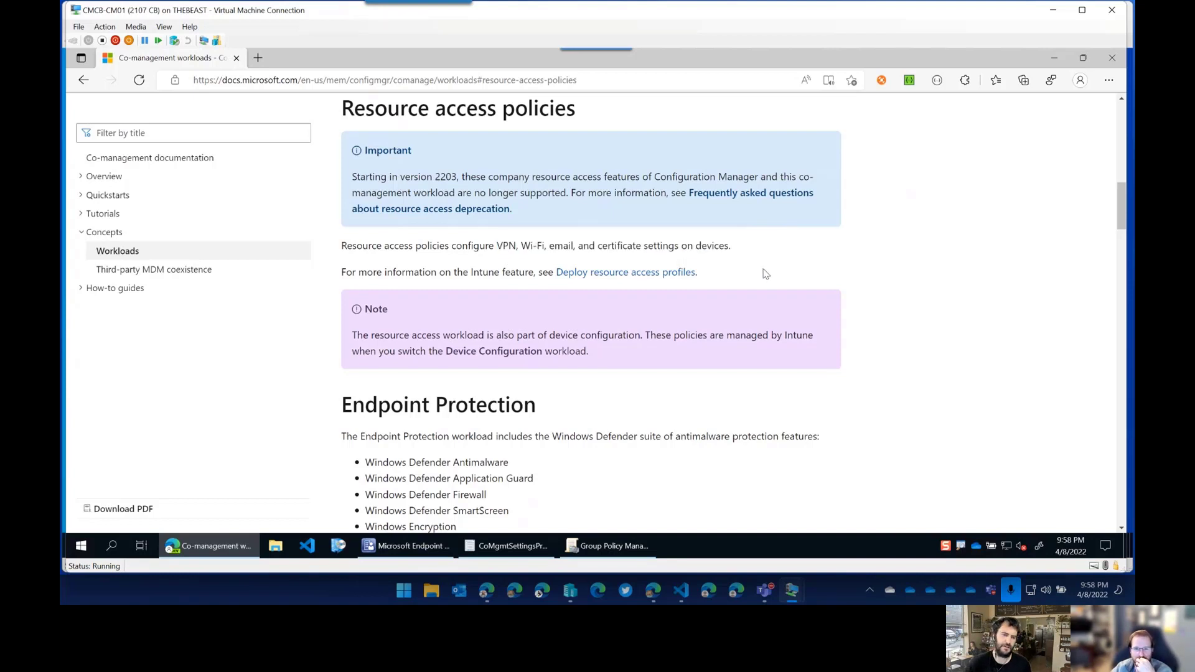
click(408, 546)
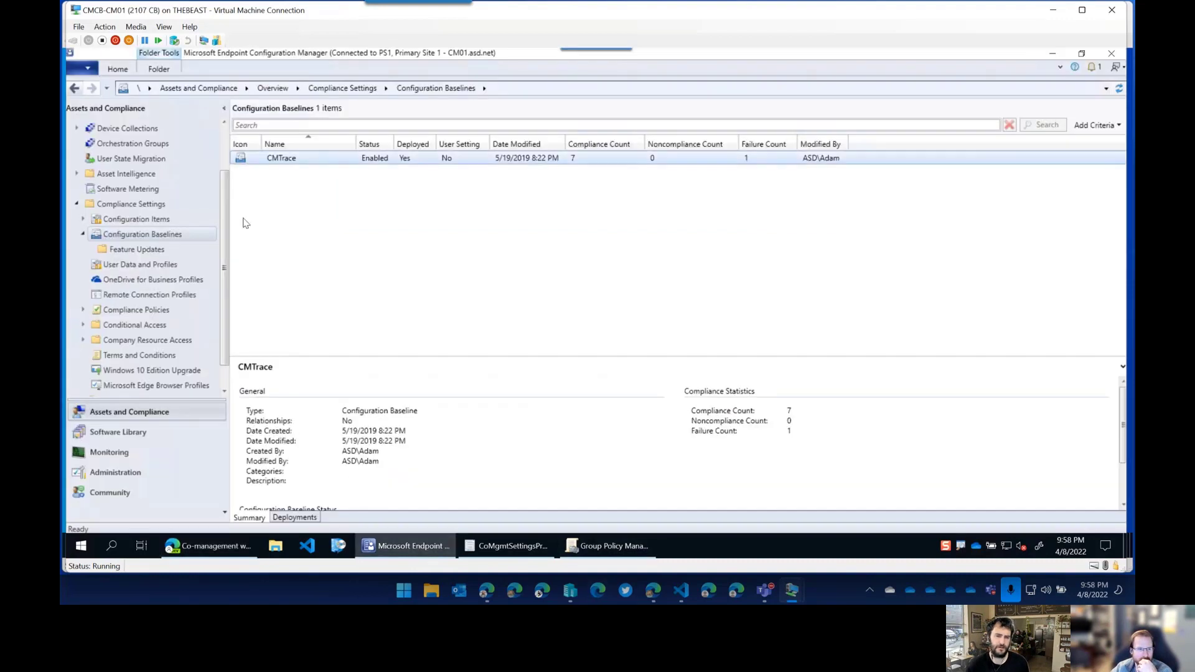
Expand Conditional Access and Company Resource Access, then bring the CoMgmtSettingsProd workloads to the front.
scroll(182, 359, down, 1)
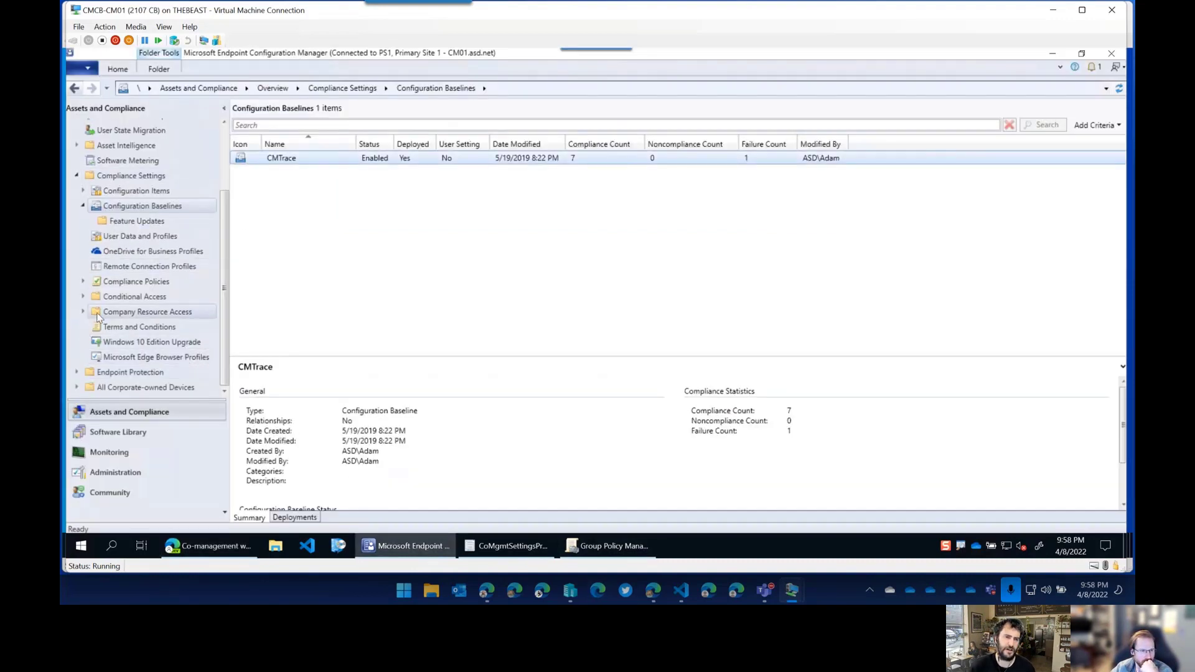
click(84, 297)
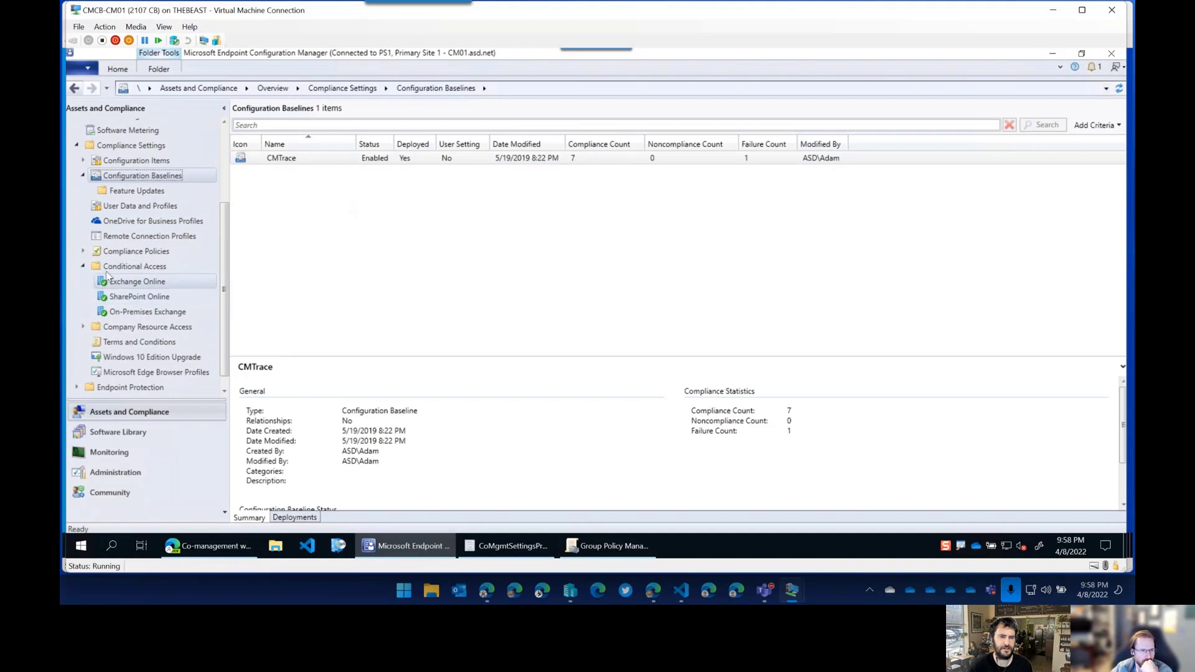
scroll(138, 305, down, 1)
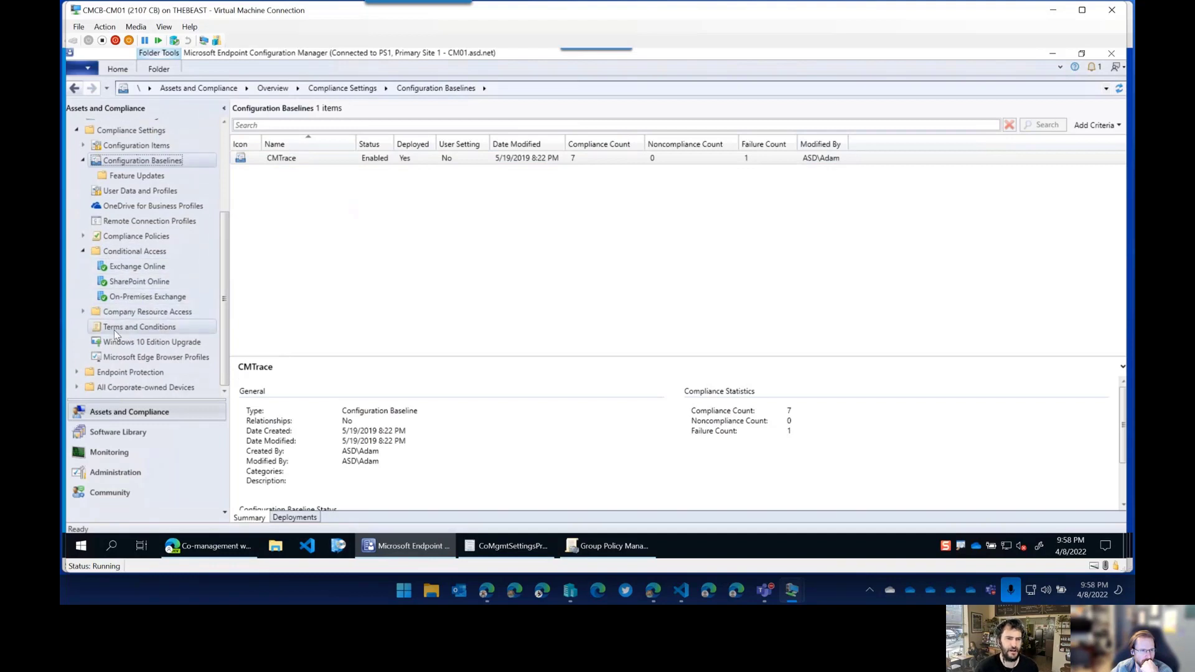
click(84, 312)
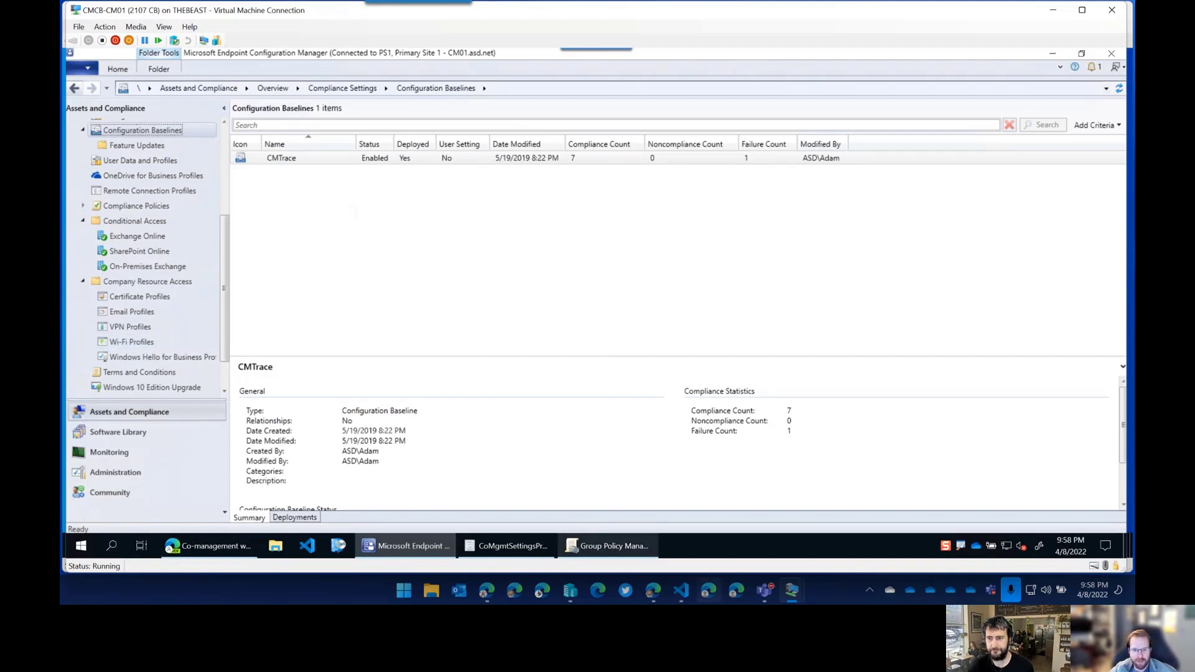
mouse_move(518, 556)
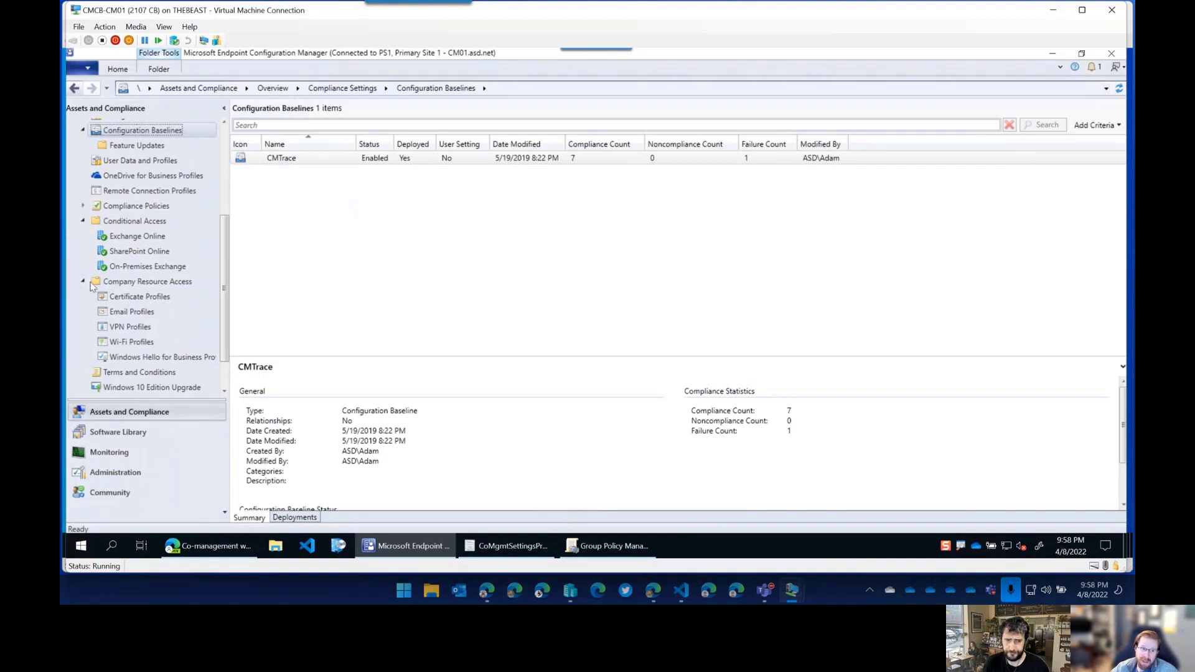
scroll(150, 314, down, 1)
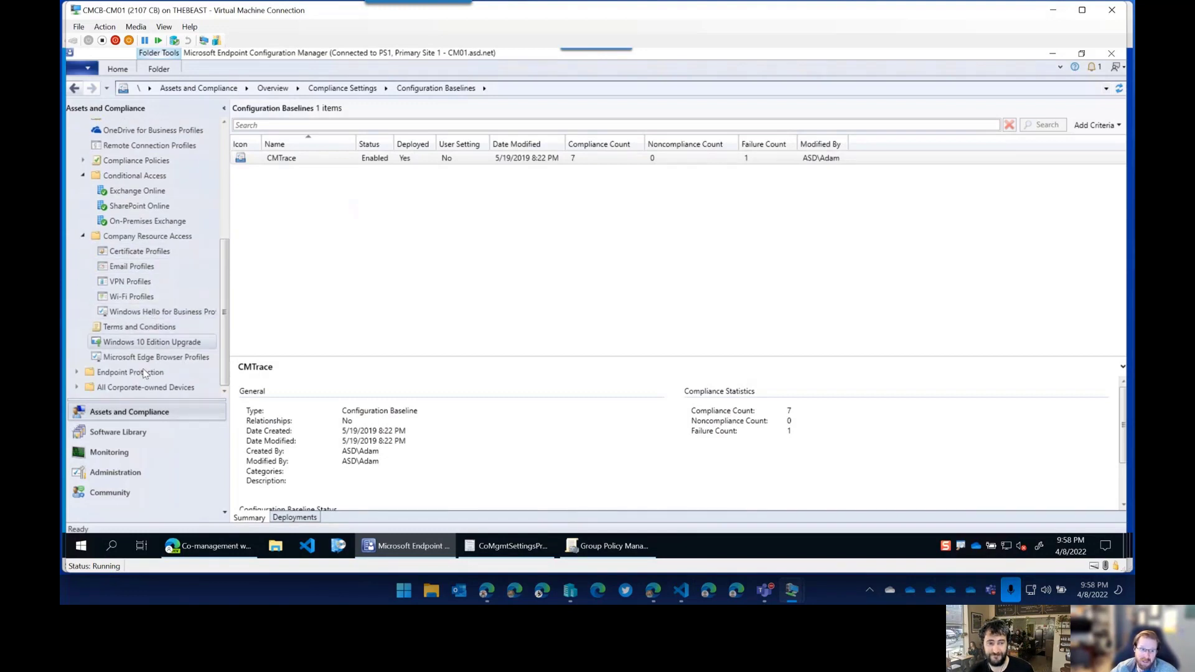
click(508, 546)
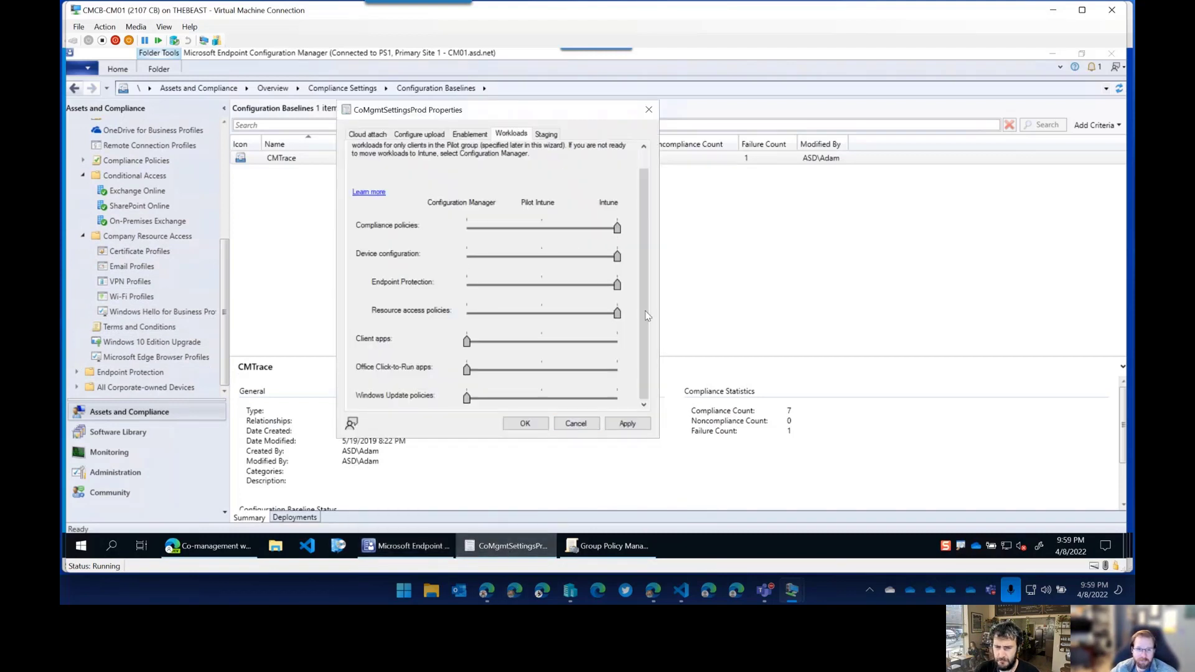
Move Device configuration, Endpoint Protection and Resource access policies to Pilot Intune.
click(542, 257)
click(542, 284)
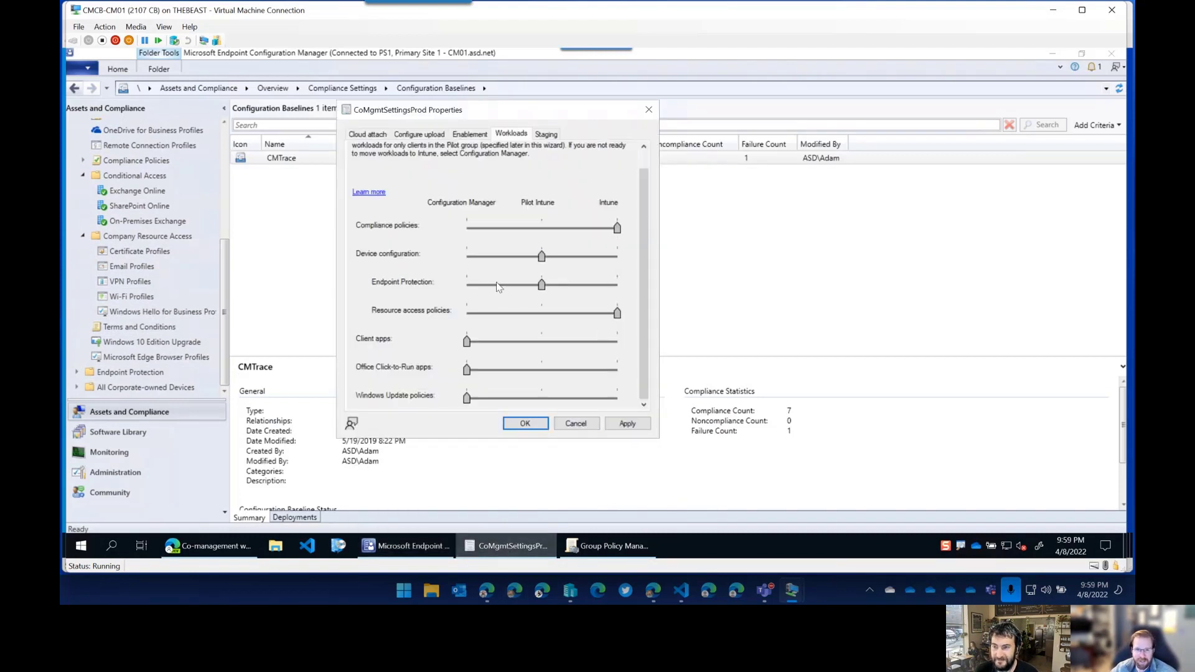
click(469, 313)
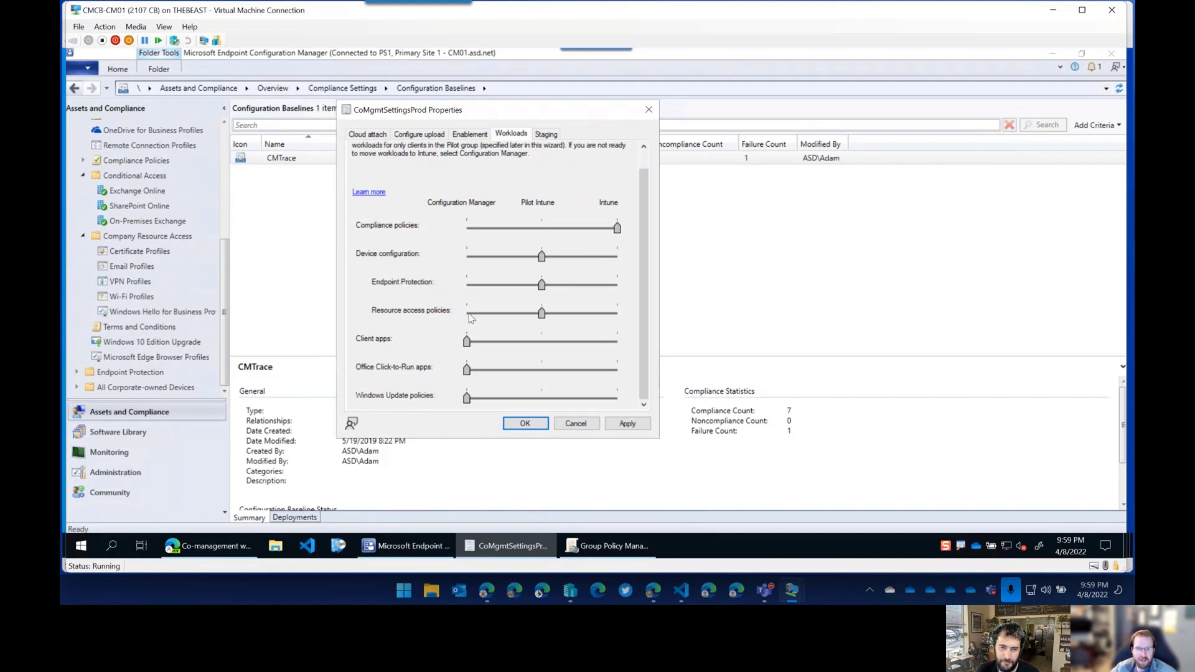
Return all three workloads fully to Intune and go back to the Cloud Attach list.
click(618, 285)
click(618, 311)
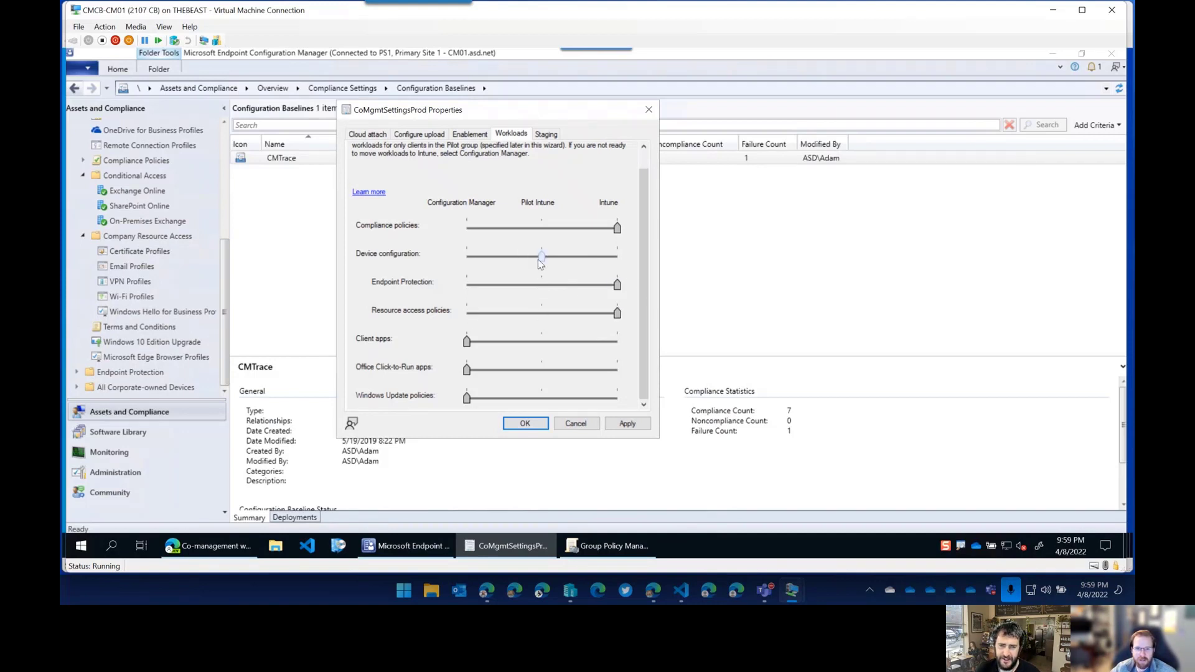
click(479, 257)
click(619, 258)
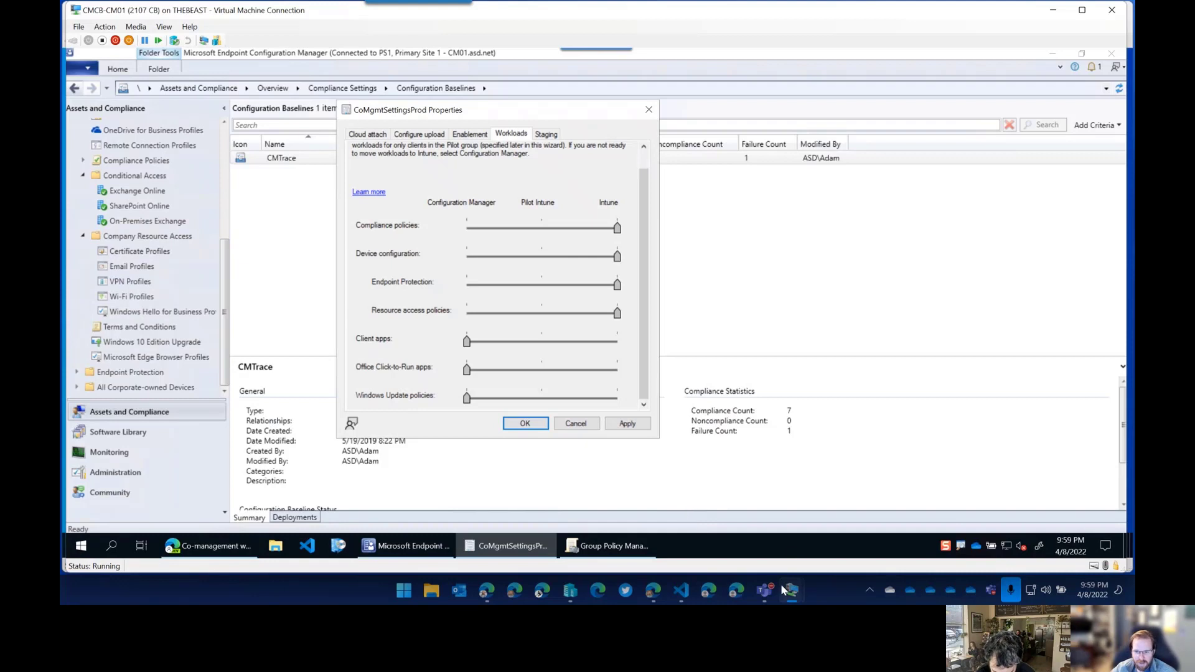
click(406, 546)
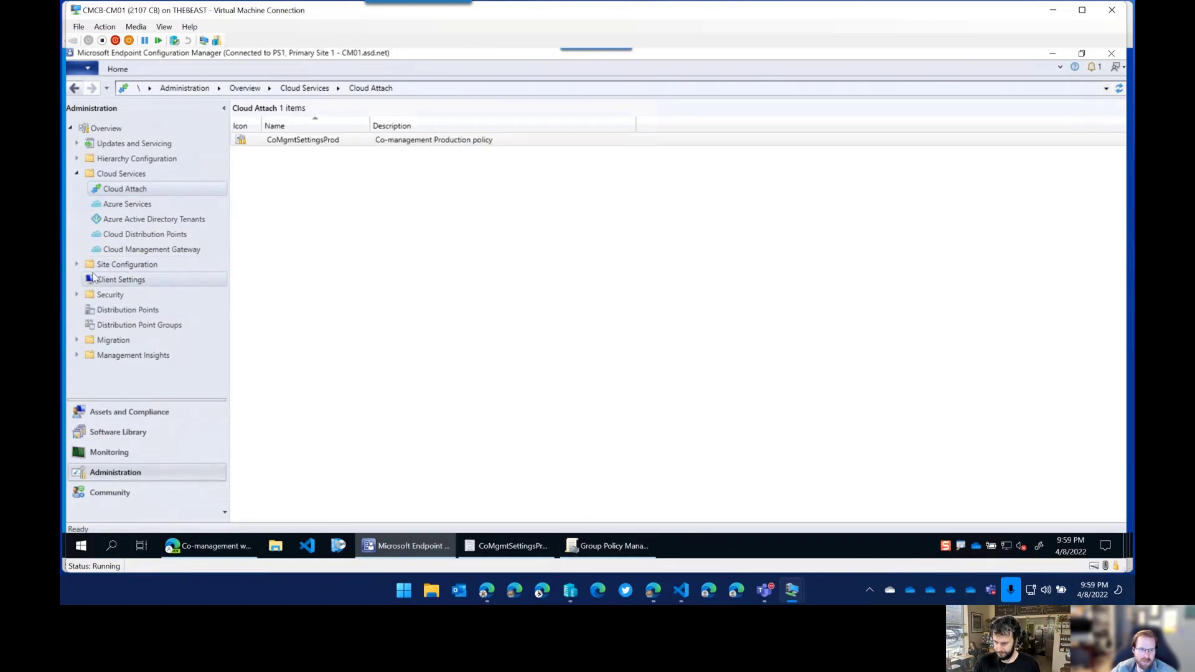
Under Administration > Client Settings, open the Properties of Default Client Settings.
click(131, 279)
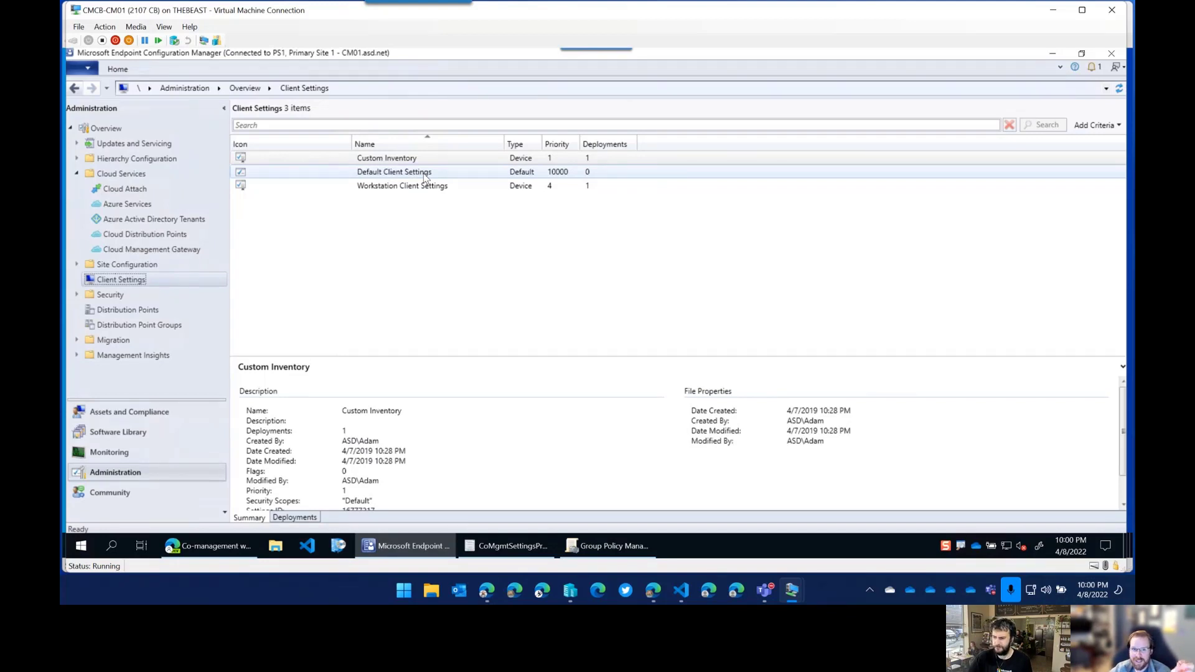
right_click(426, 178)
click(401, 180)
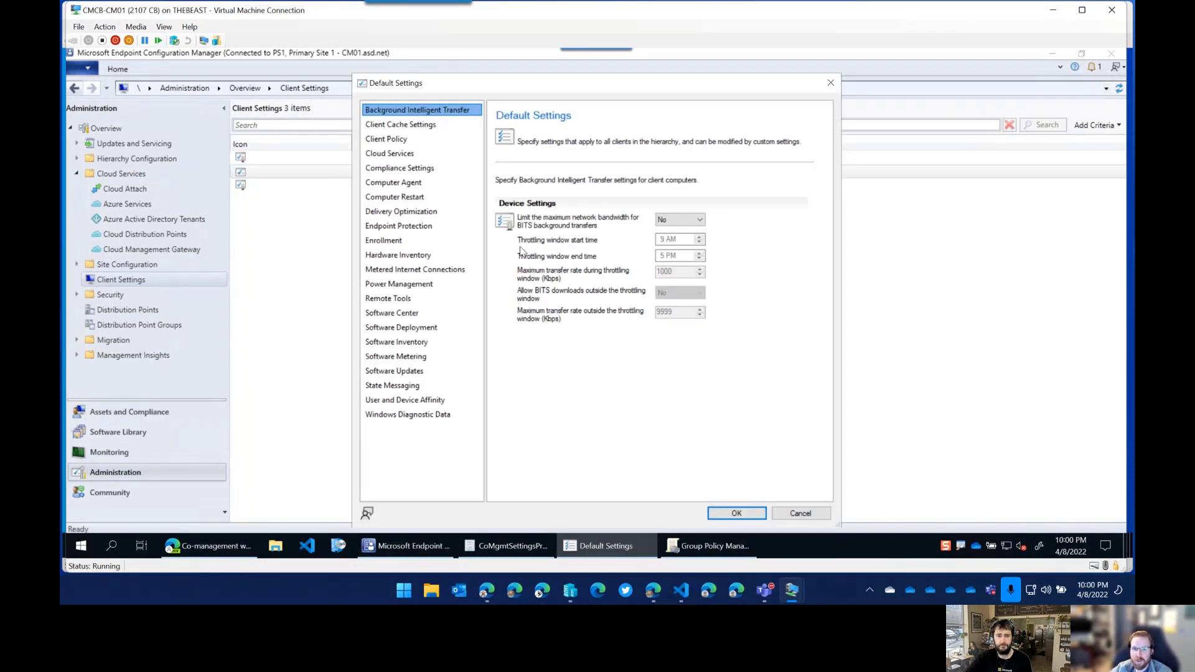
On the Software Center page, set Select the user portal to Company Portal.
click(435, 196)
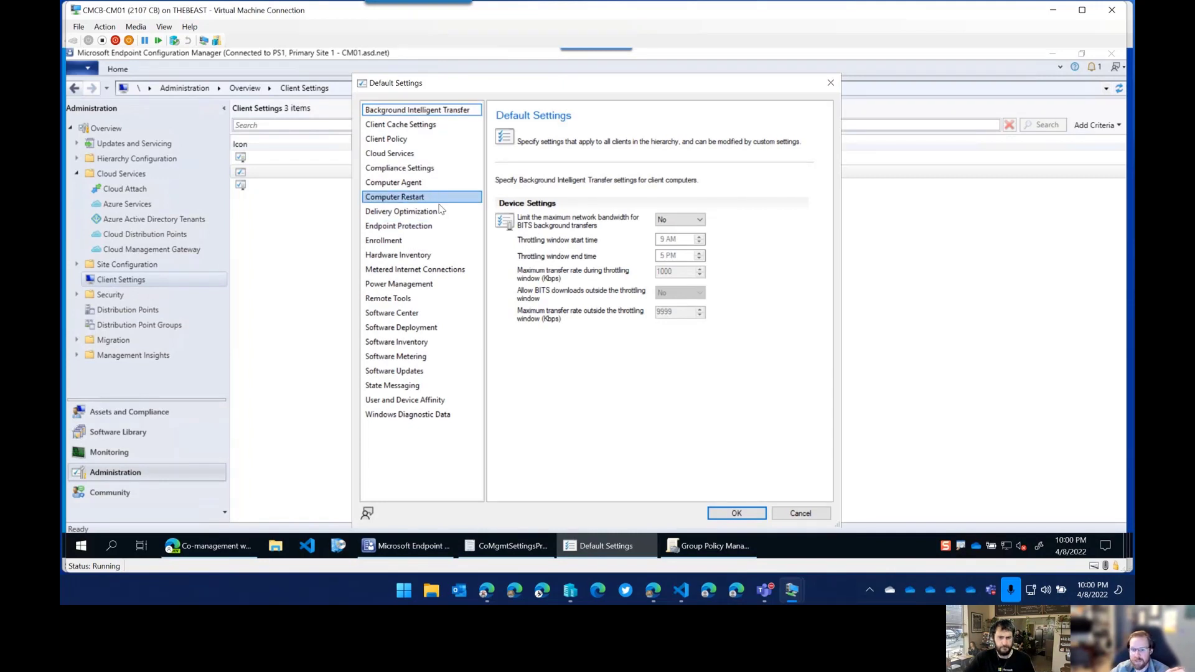
click(420, 313)
click(671, 220)
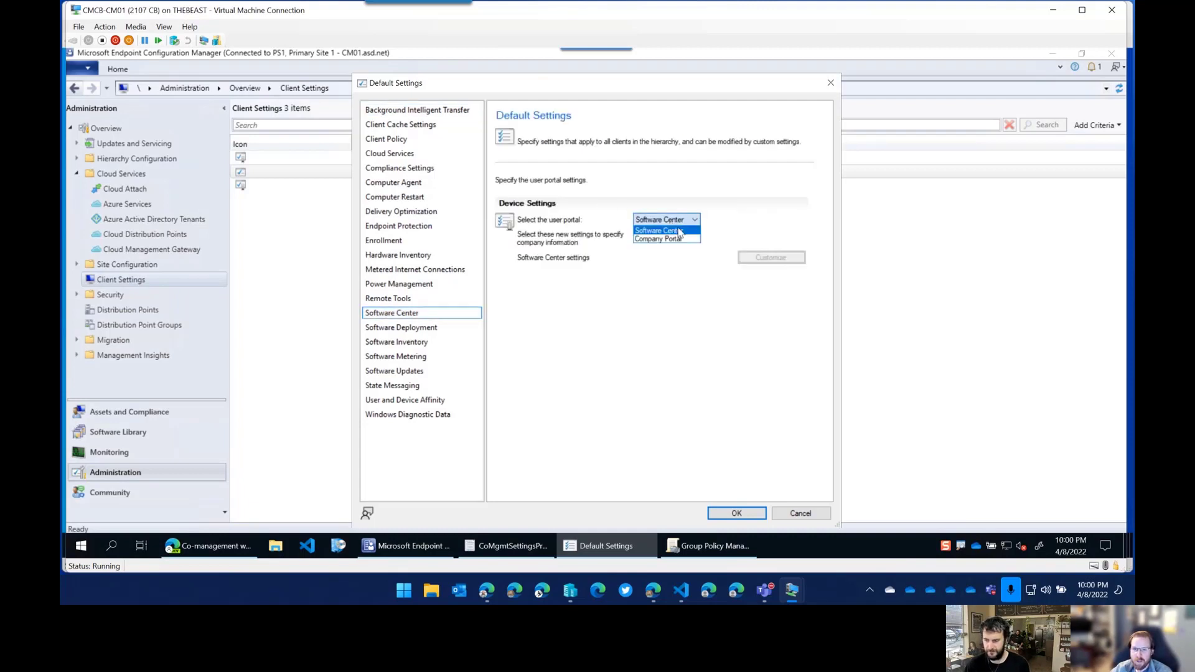
click(661, 223)
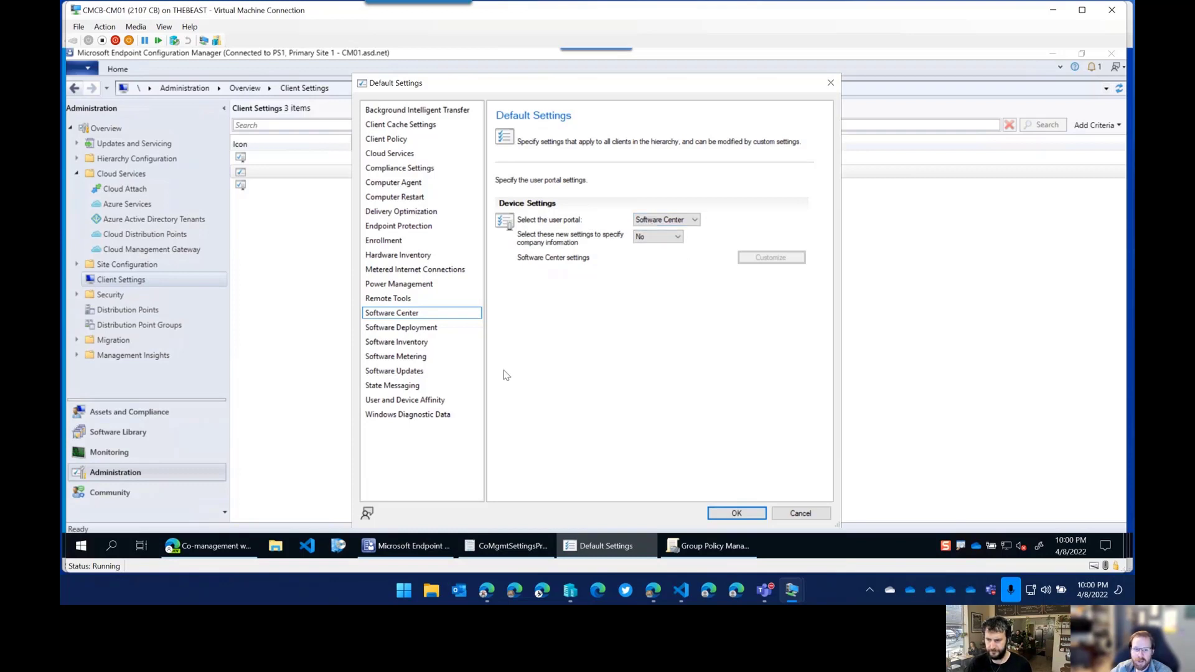
click(405, 315)
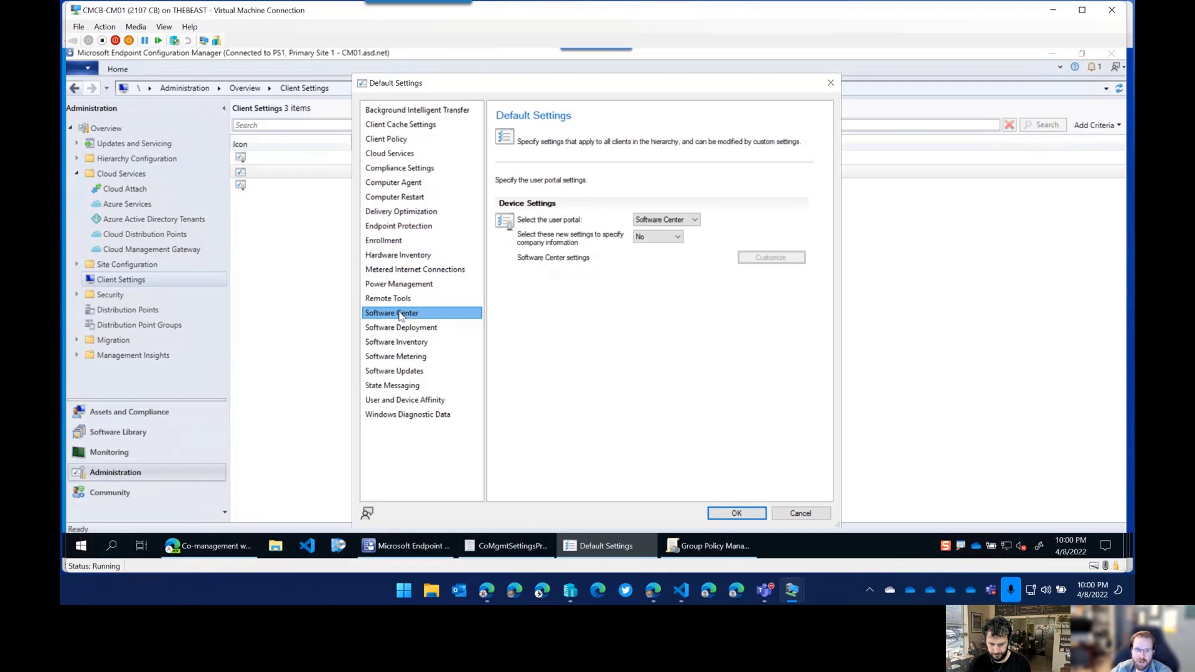
click(675, 221)
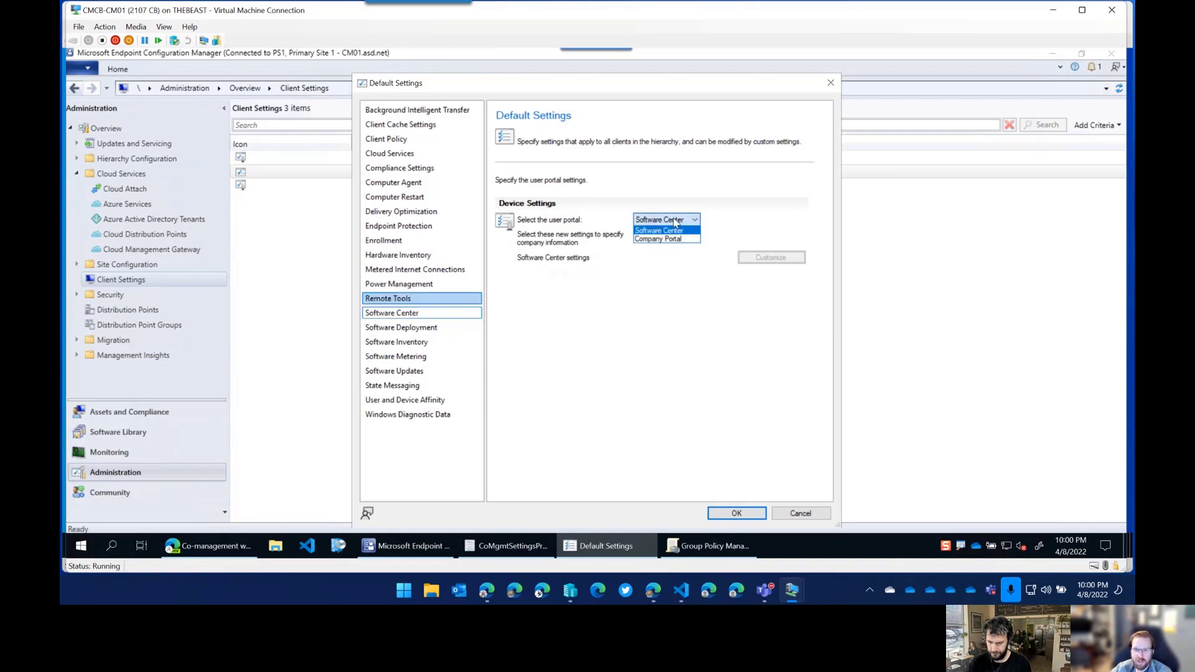
click(650, 240)
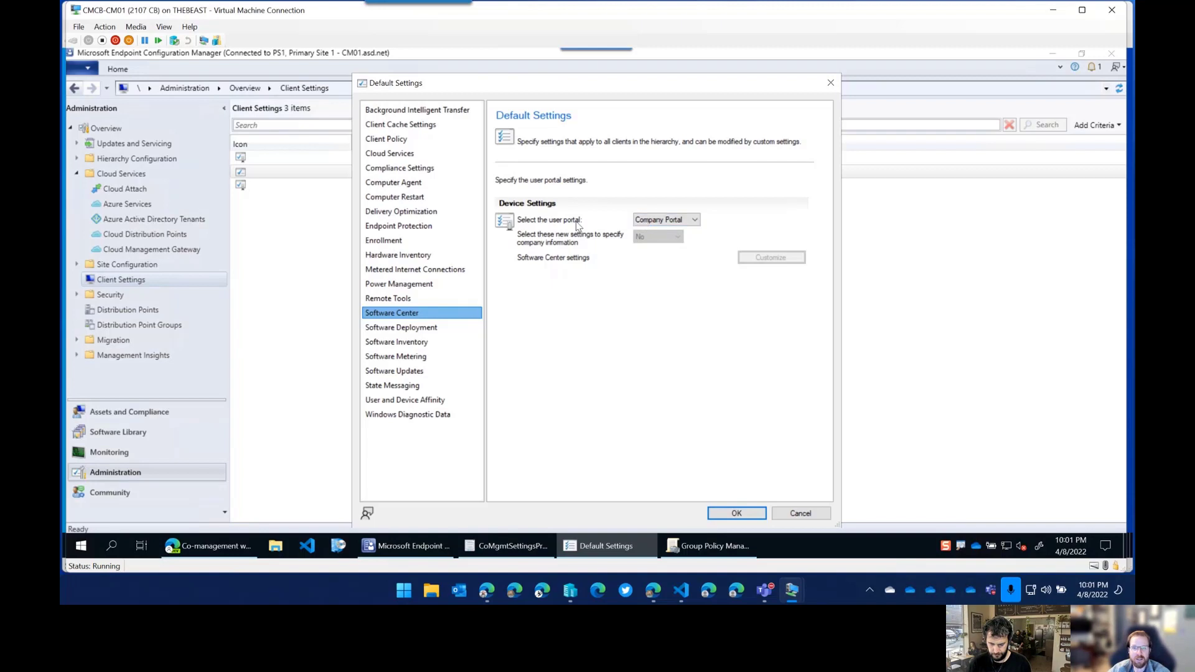
click(688, 217)
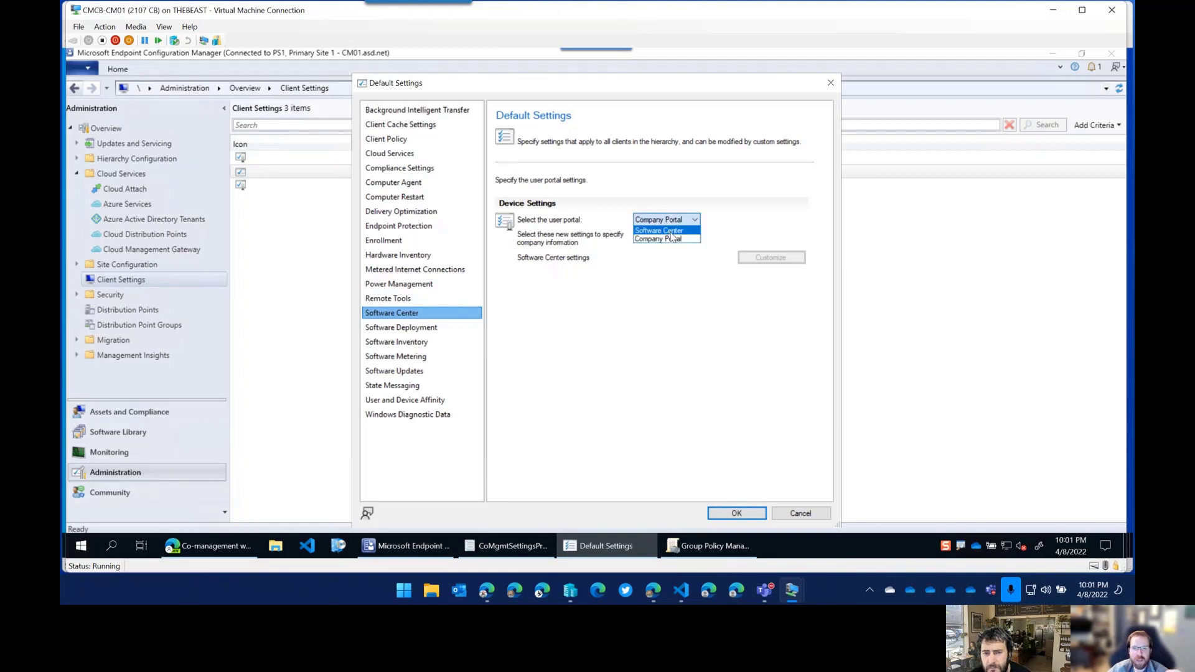
click(677, 240)
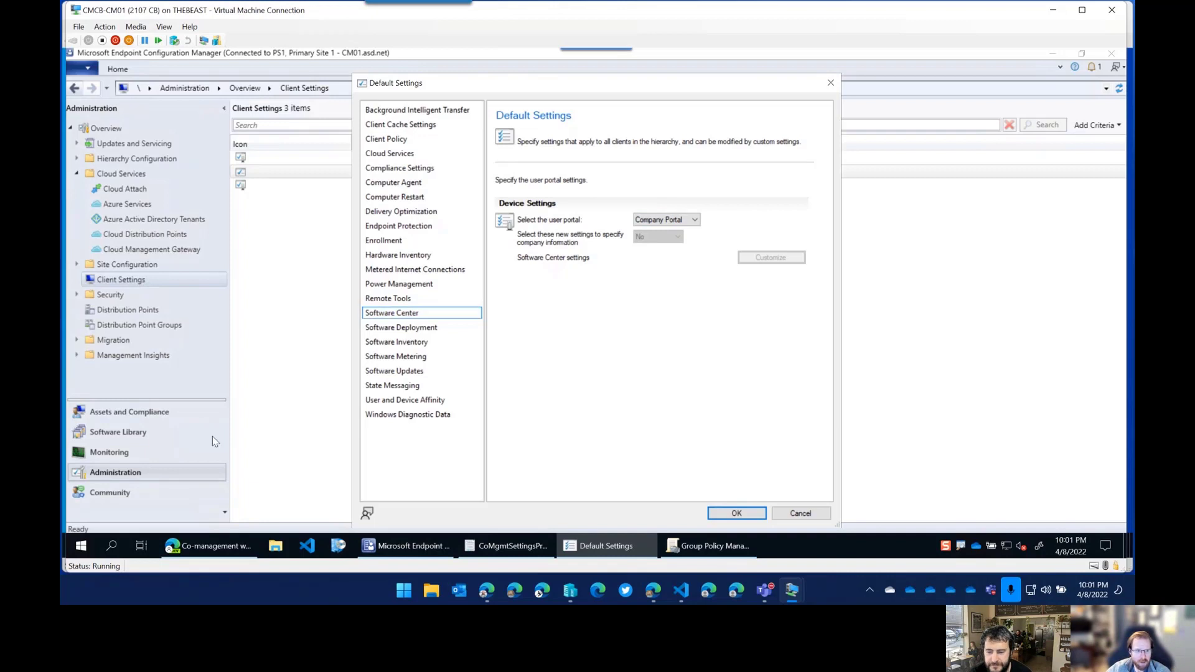
Go through the Compliance Settings overview to the Software Library workspace.
click(133, 412)
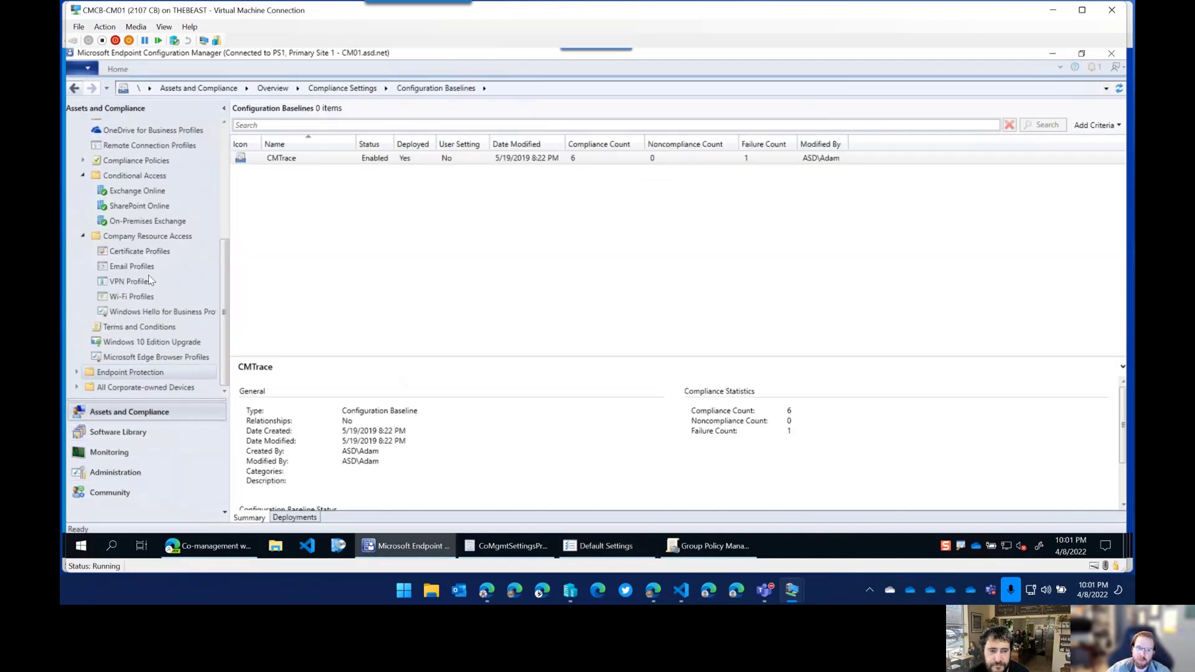
scroll(88, 241, up, 4)
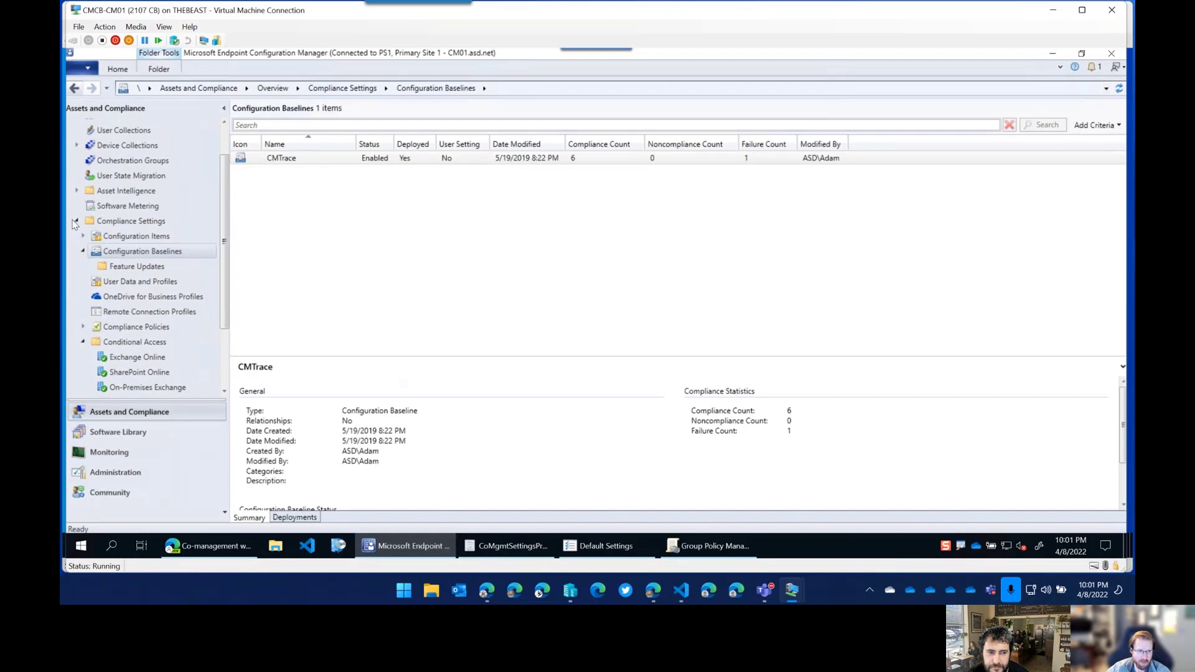
click(75, 221)
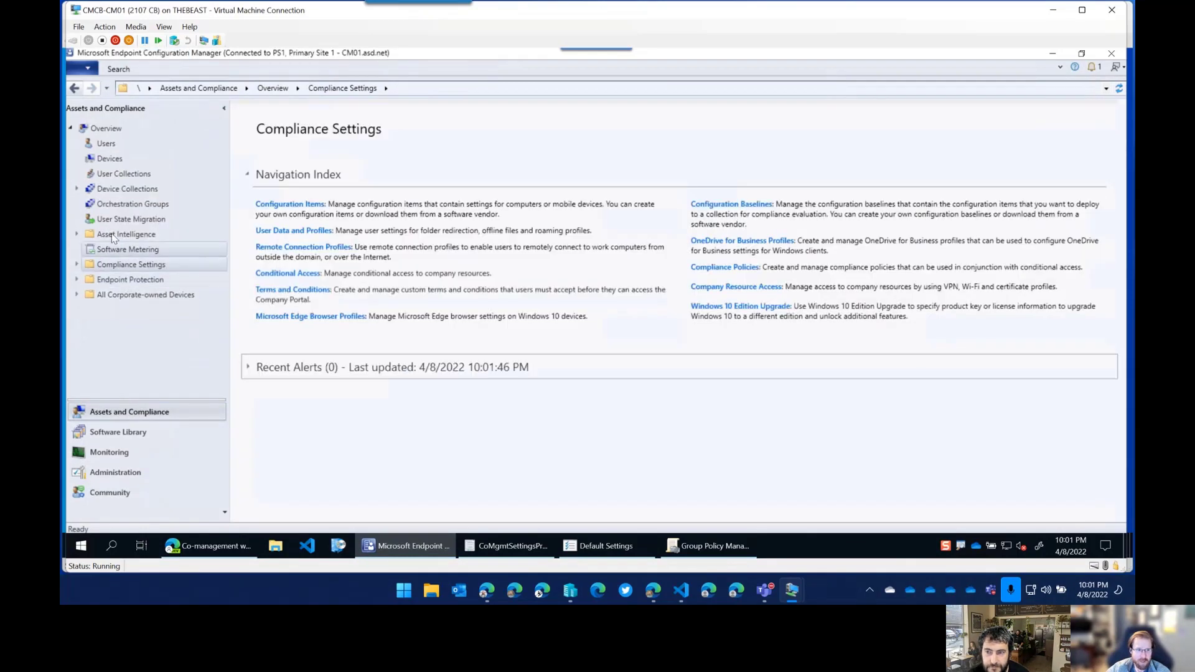
click(105, 436)
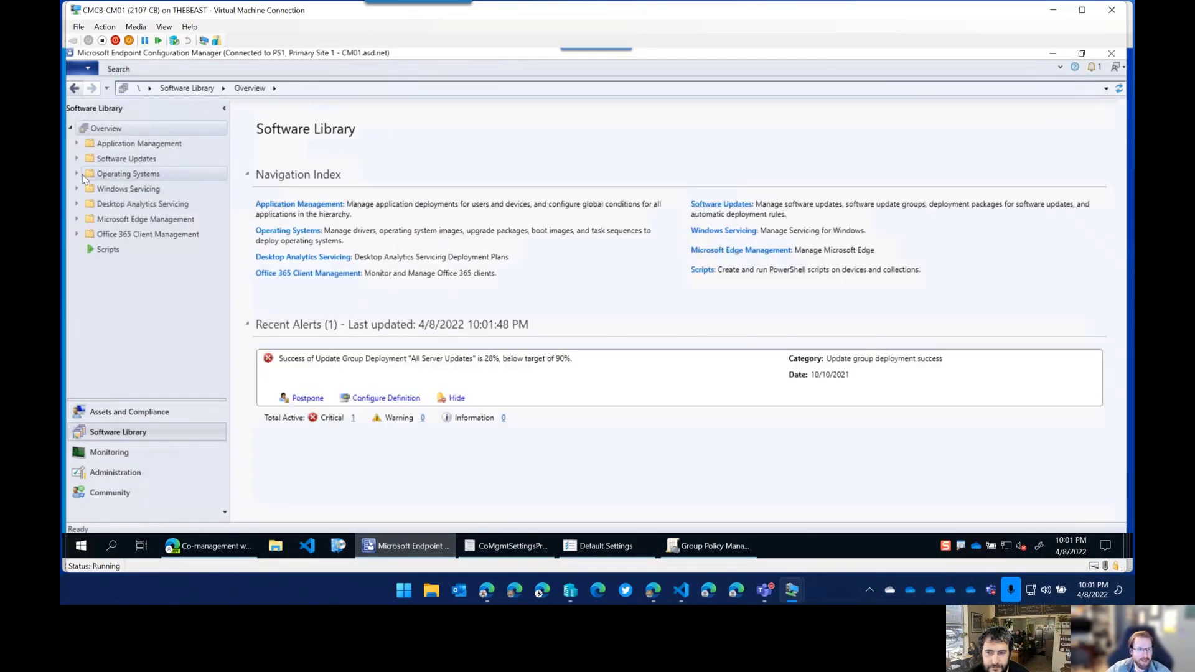
Expand Application Management and view the empty License Information for Store Apps list and its options.
click(76, 144)
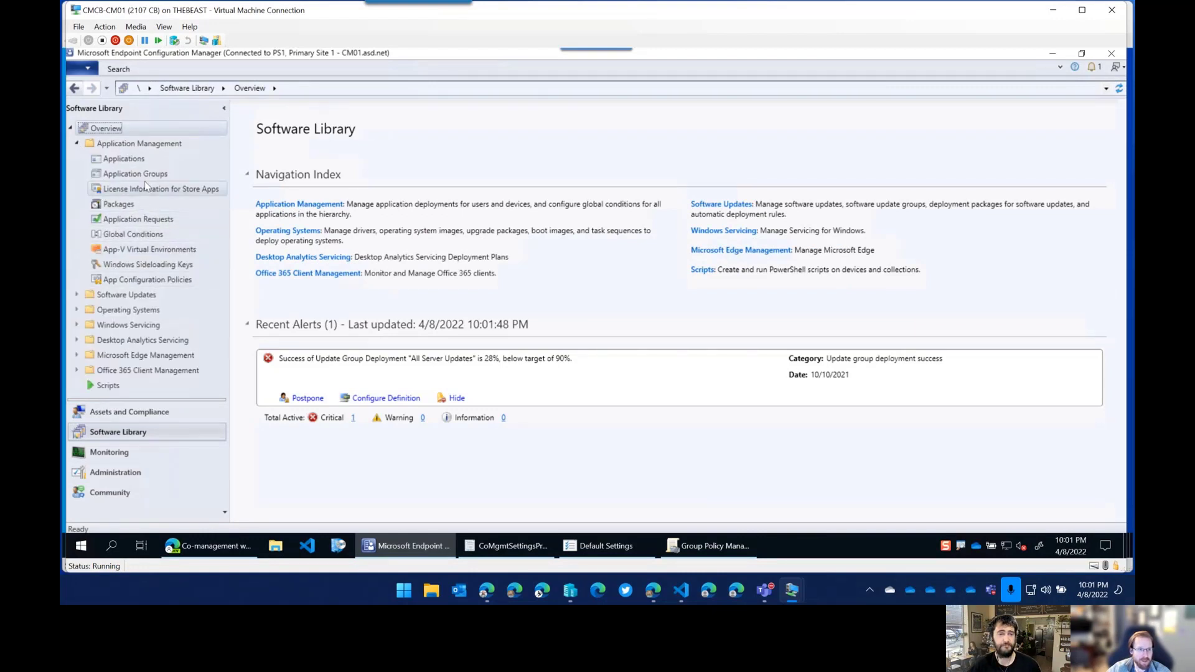
click(185, 191)
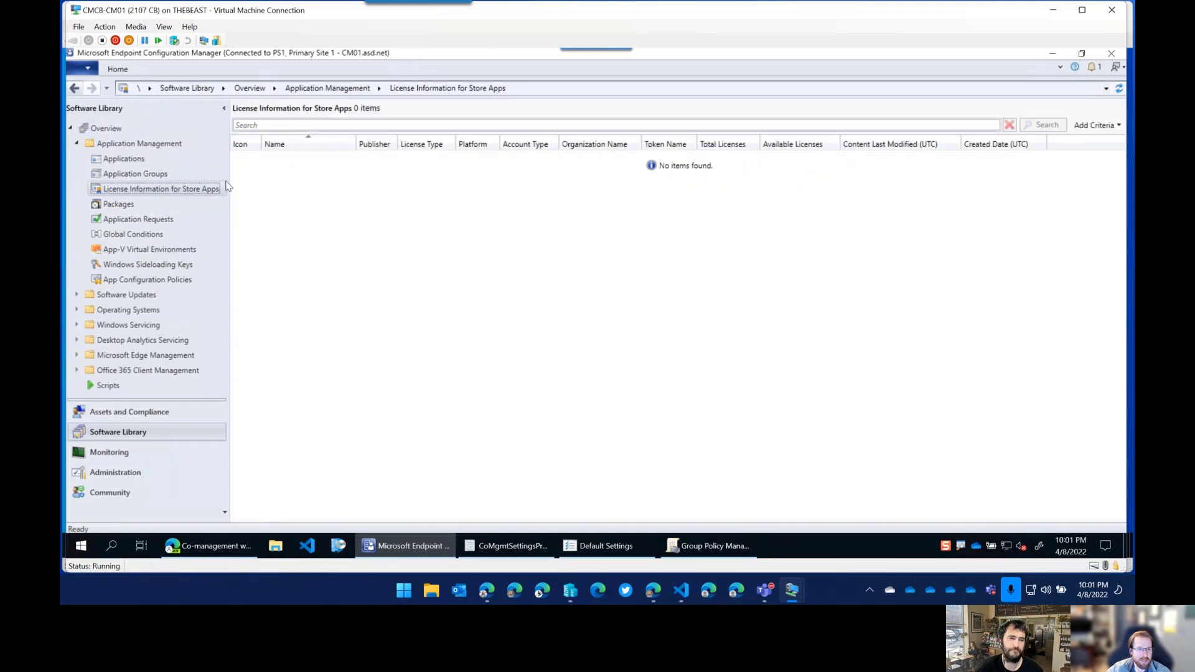
right_click(174, 191)
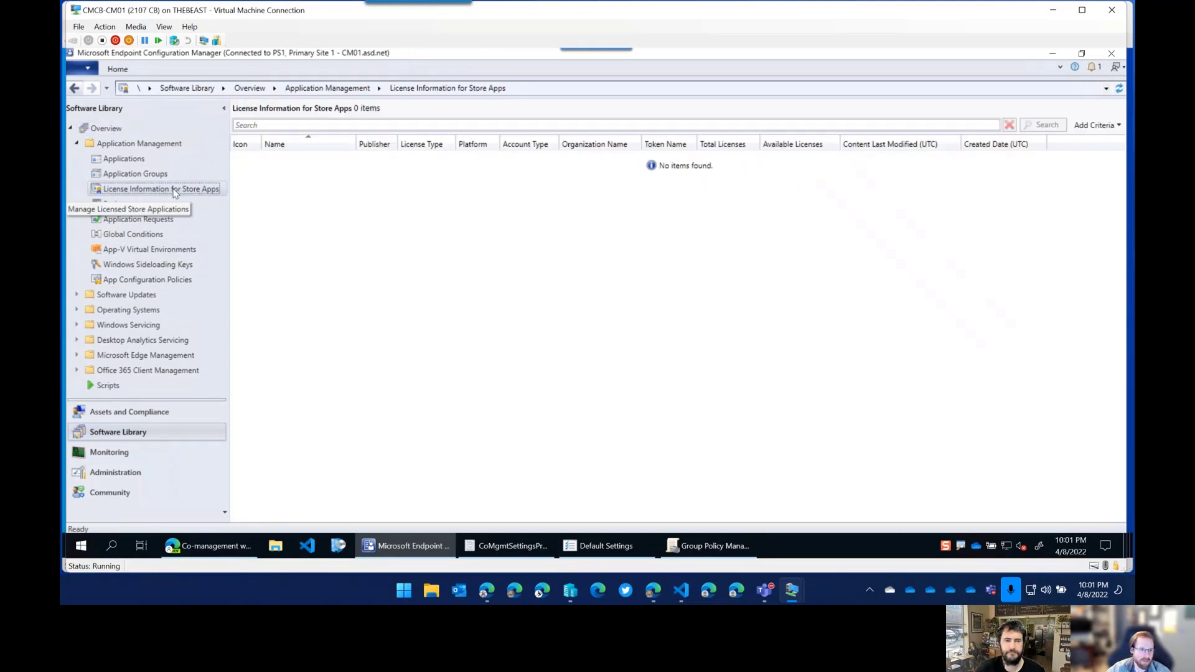
click(266, 199)
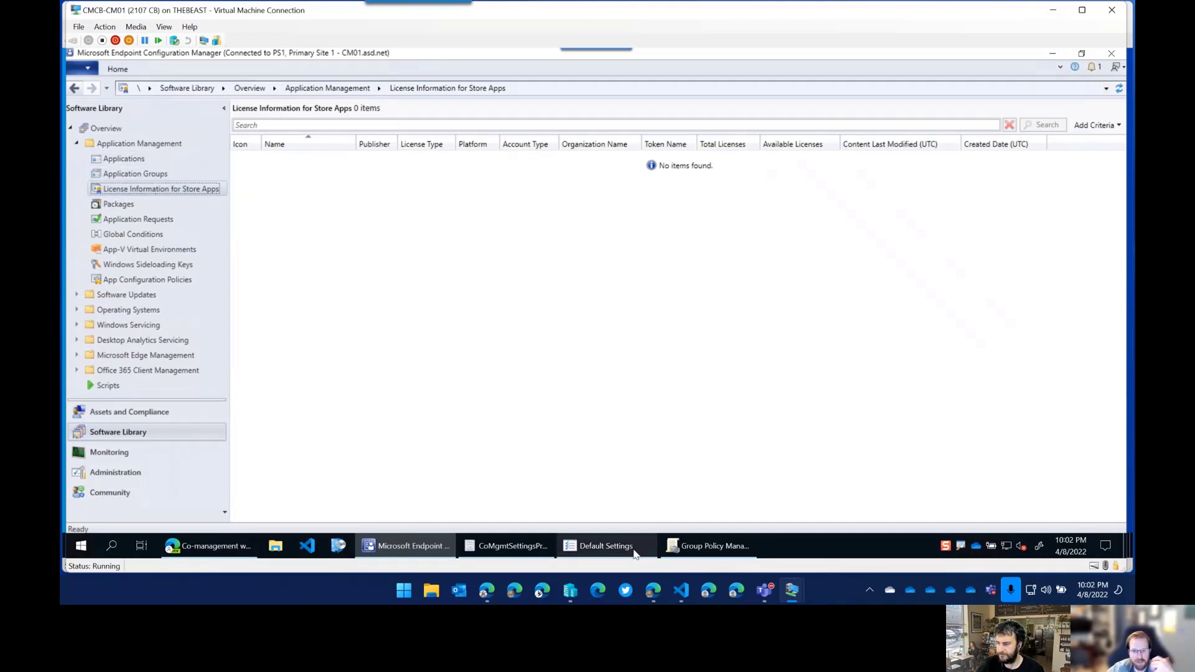
mouse_move(513, 546)
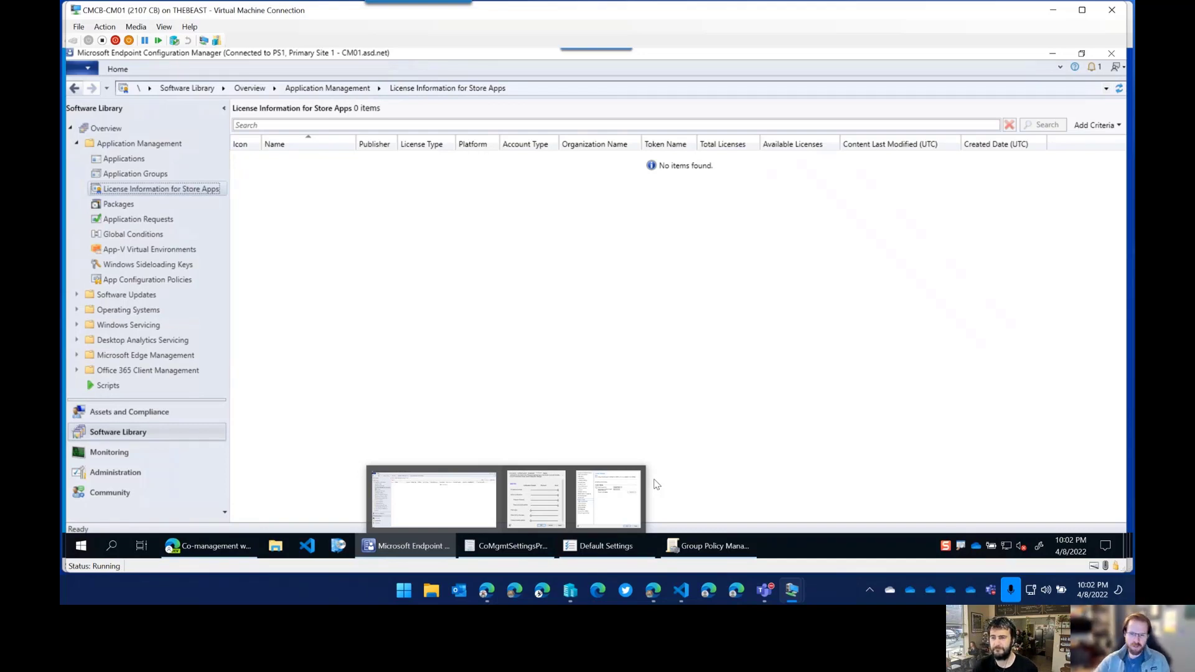
Set the user portal to Software Center and custom company information settings to Yes.
click(636, 493)
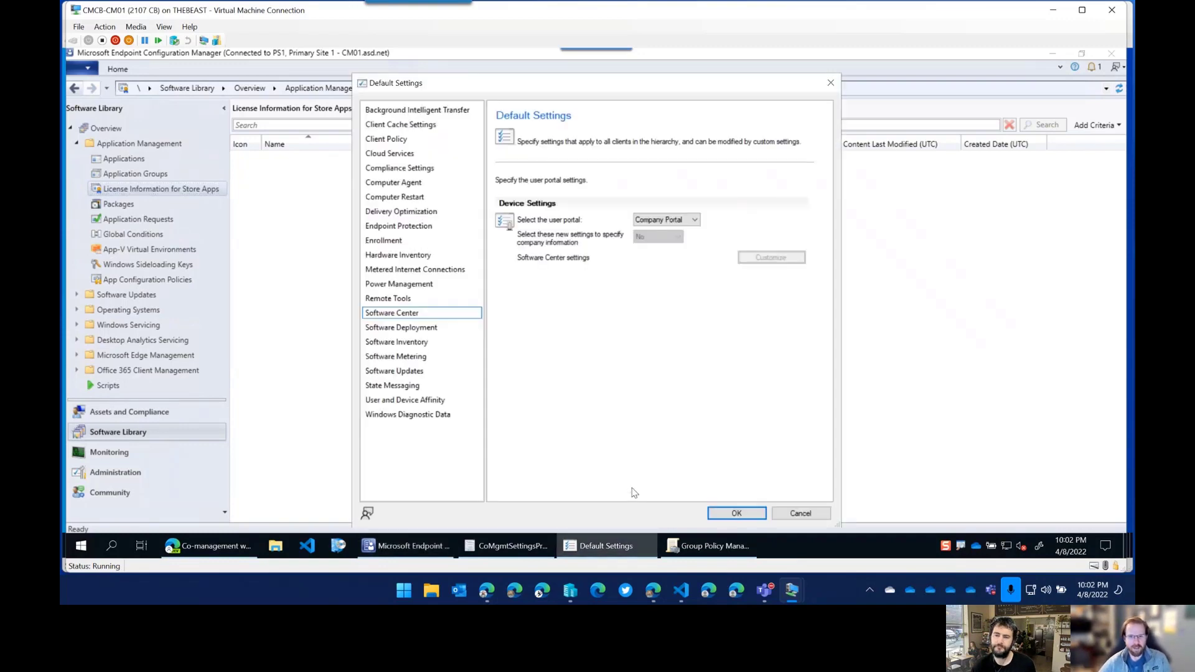
click(682, 221)
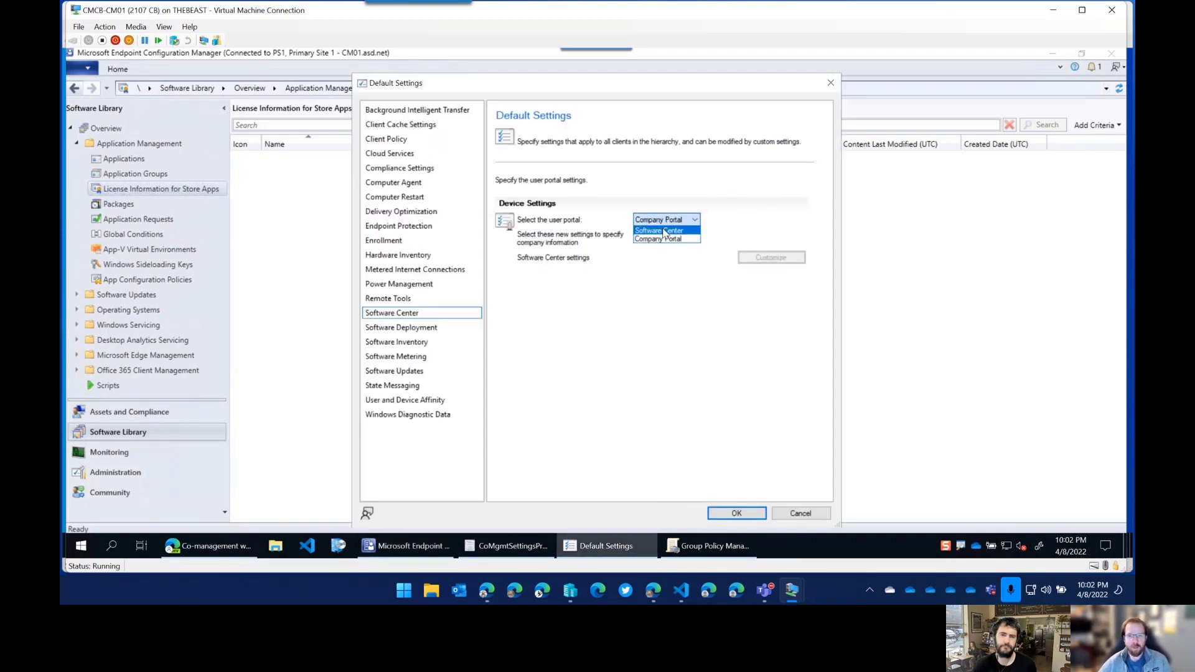
click(664, 237)
click(677, 237)
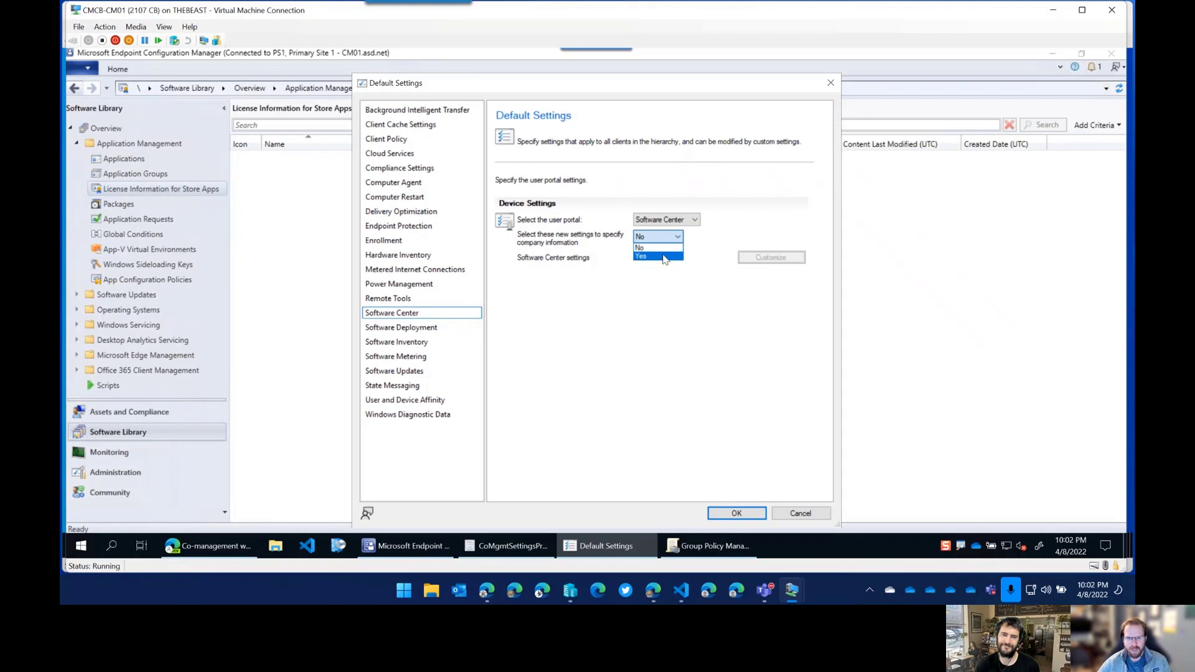
click(661, 247)
Review the visible tabs in Software Center Customization, including the GIF Central and Edge Surf custom tabs.
click(779, 261)
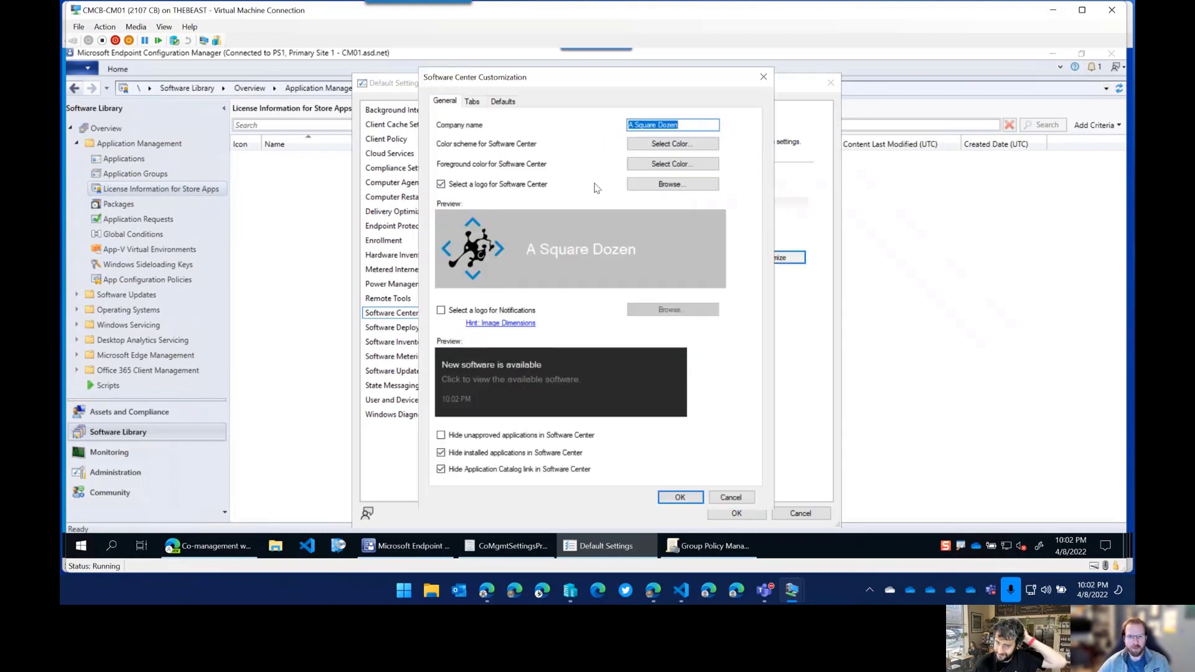
click(478, 106)
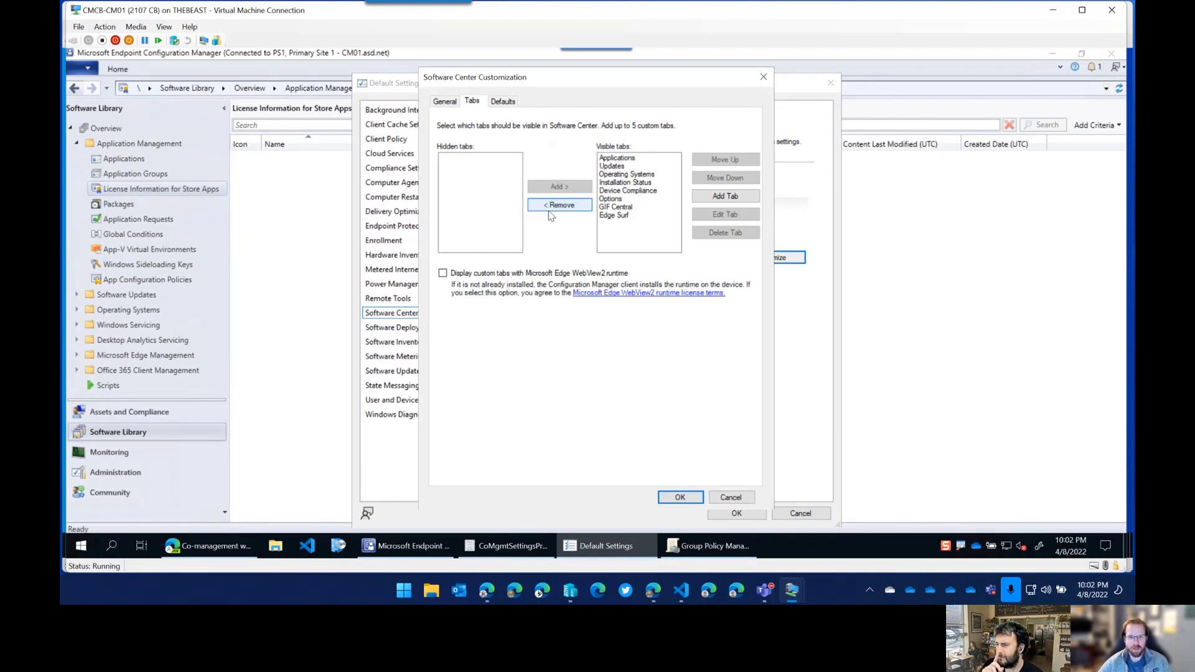
click(622, 207)
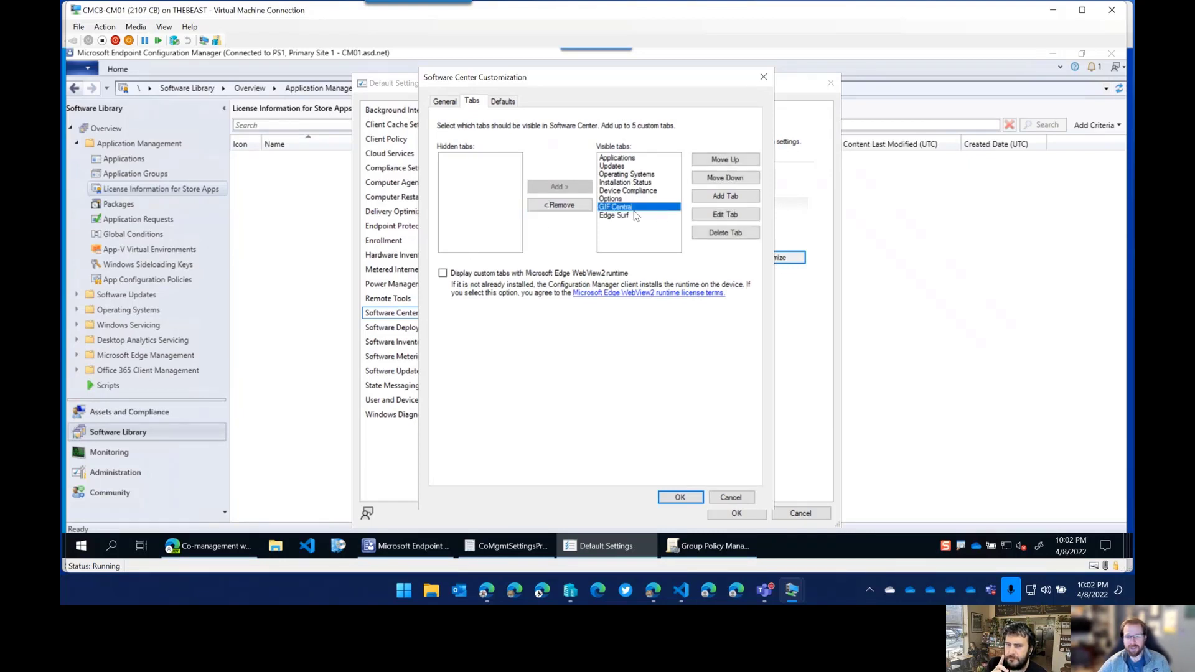
click(613, 216)
click(630, 207)
click(628, 215)
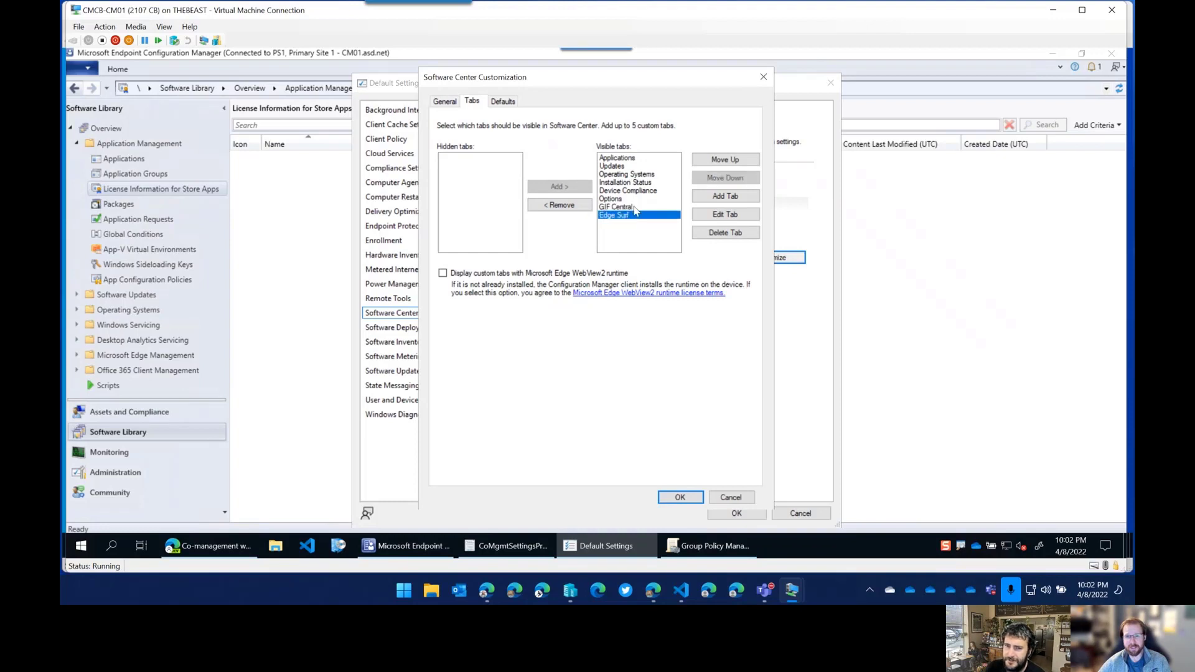
click(632, 207)
click(81, 546)
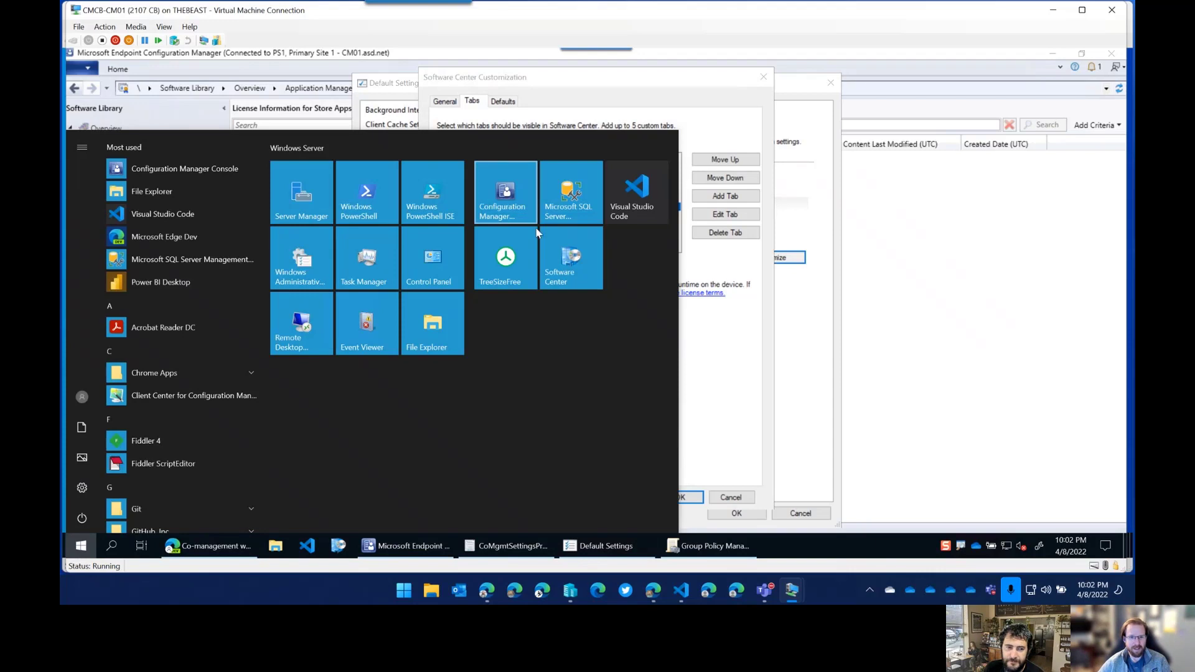
Check the current tabs in the Software Center client, then close the window.
key(Escape)
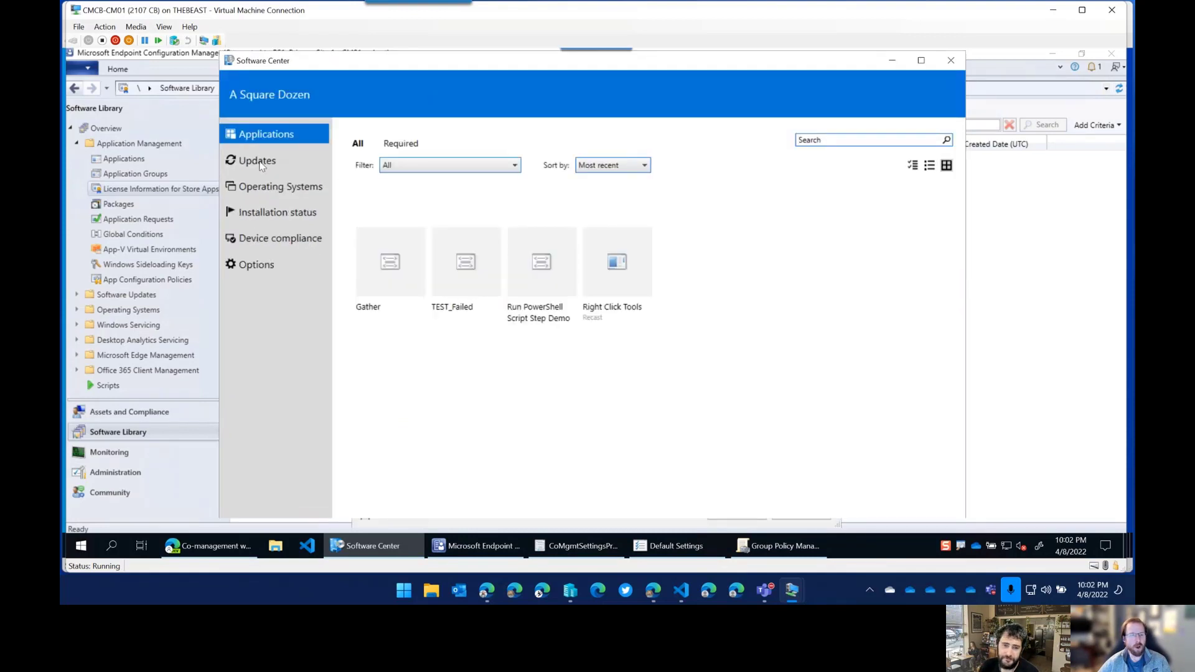
click(949, 61)
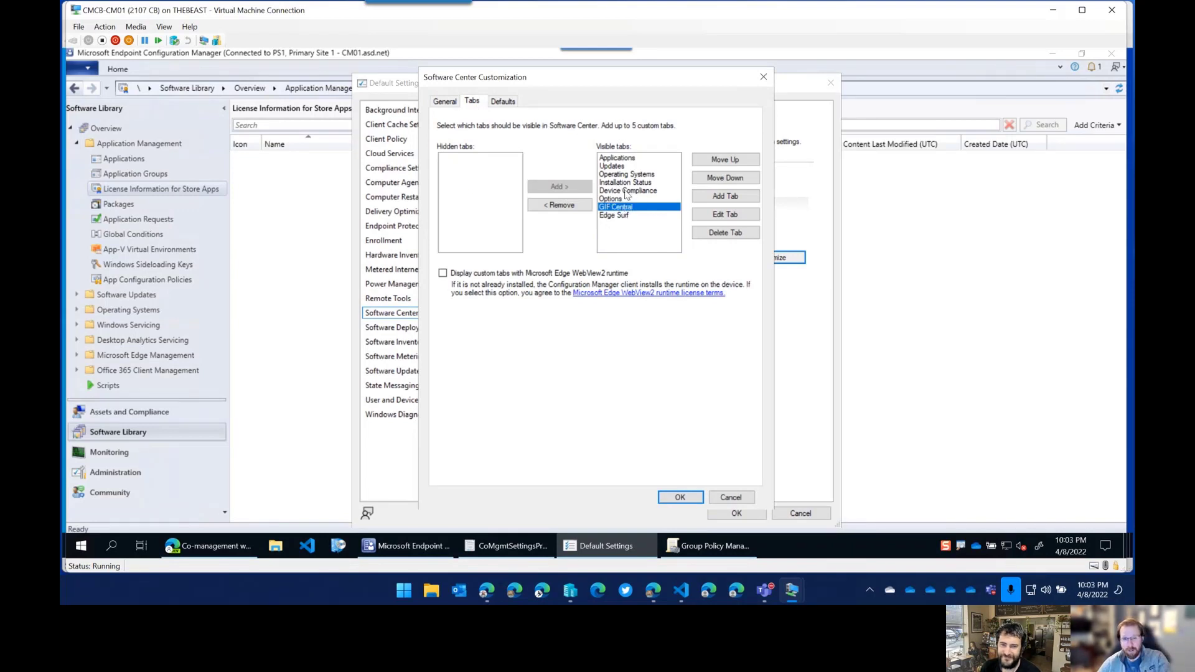
Start a new custom Software Center tab, then switch to the Co-management workloads doc in Edge.
click(715, 200)
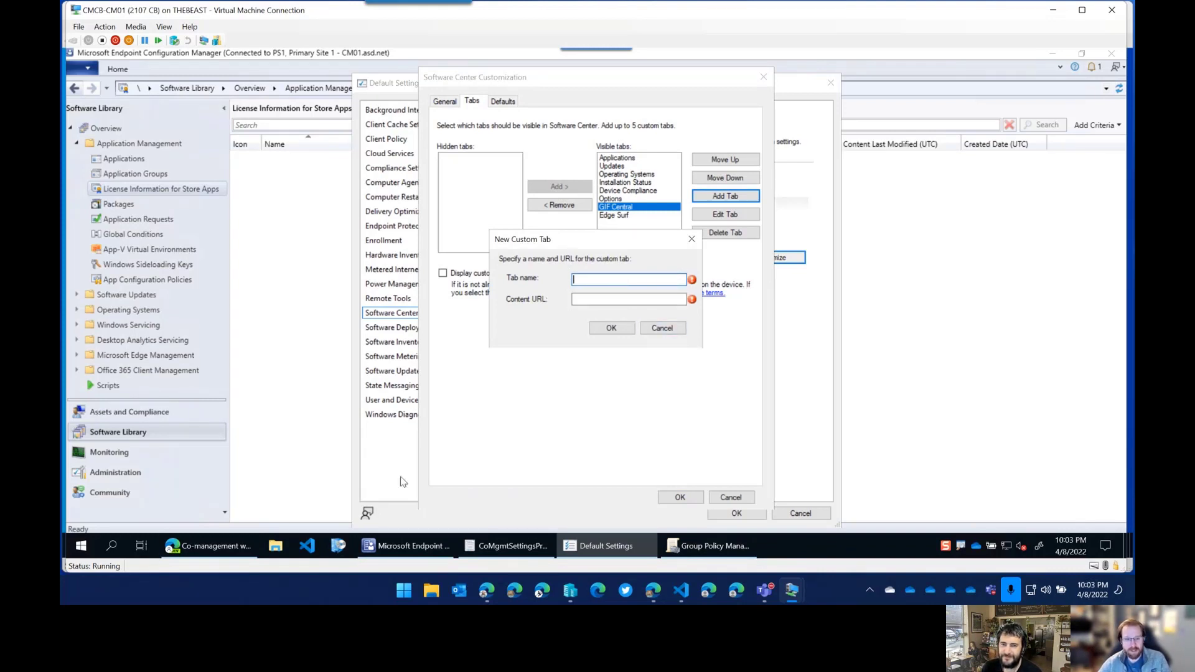
mouse_move(249, 547)
click(249, 492)
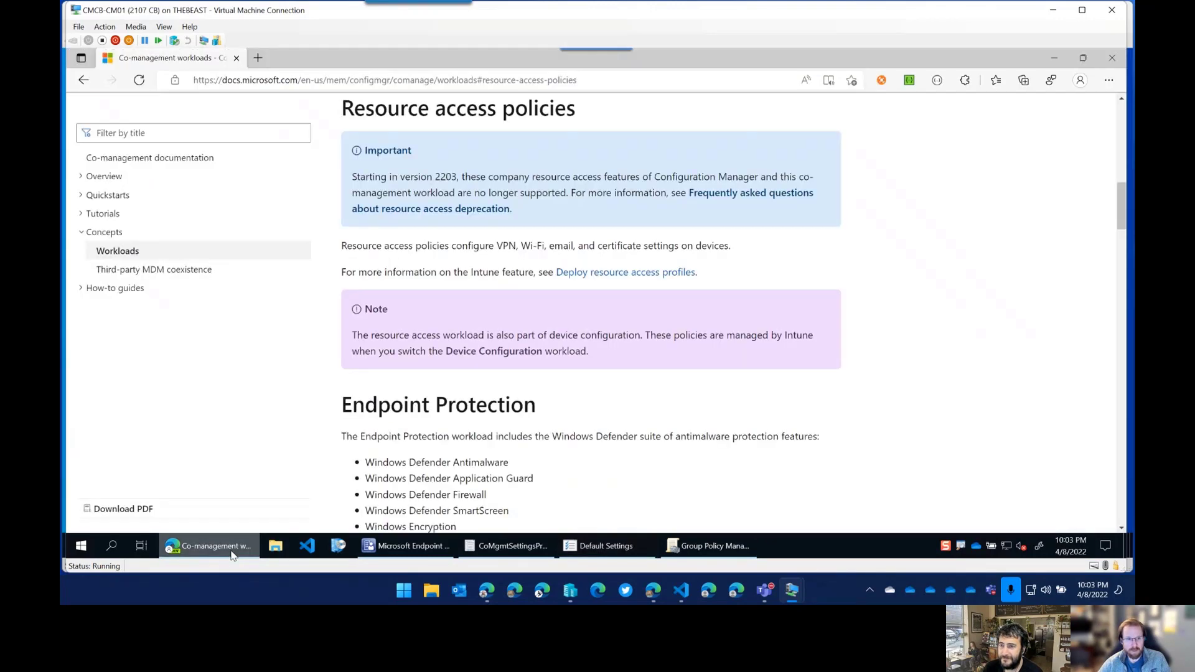
Search Bing for 'intune company portal web url' and open the Intune Company Portal website.
click(258, 58)
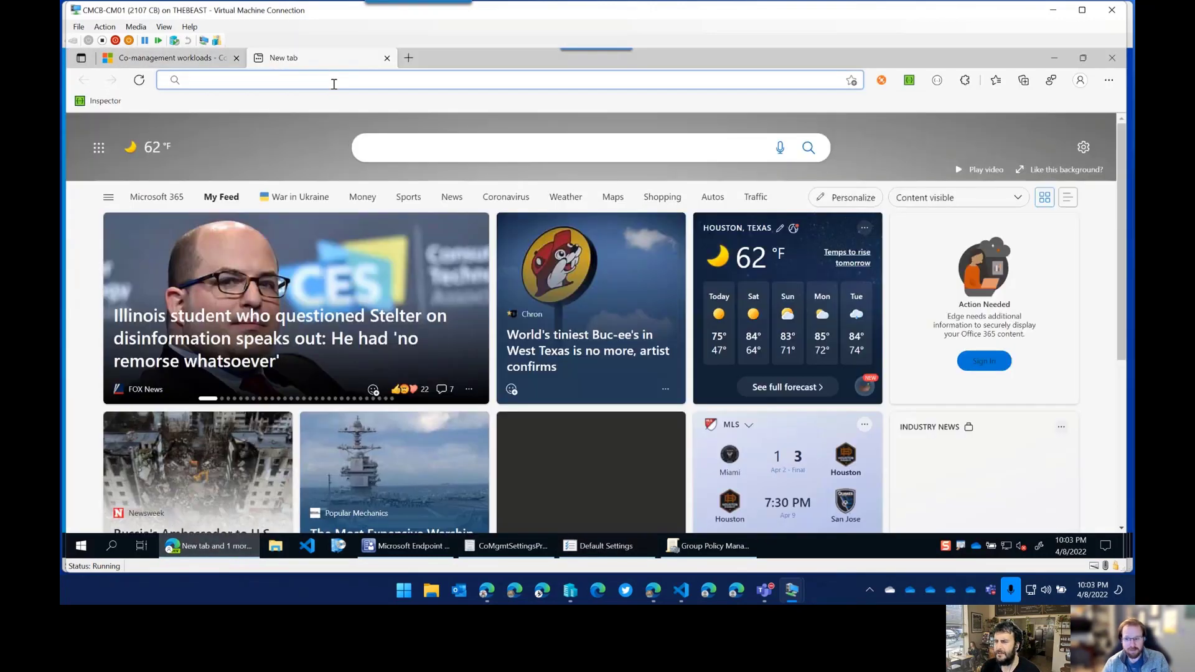
text(i)
key(BackSpace)
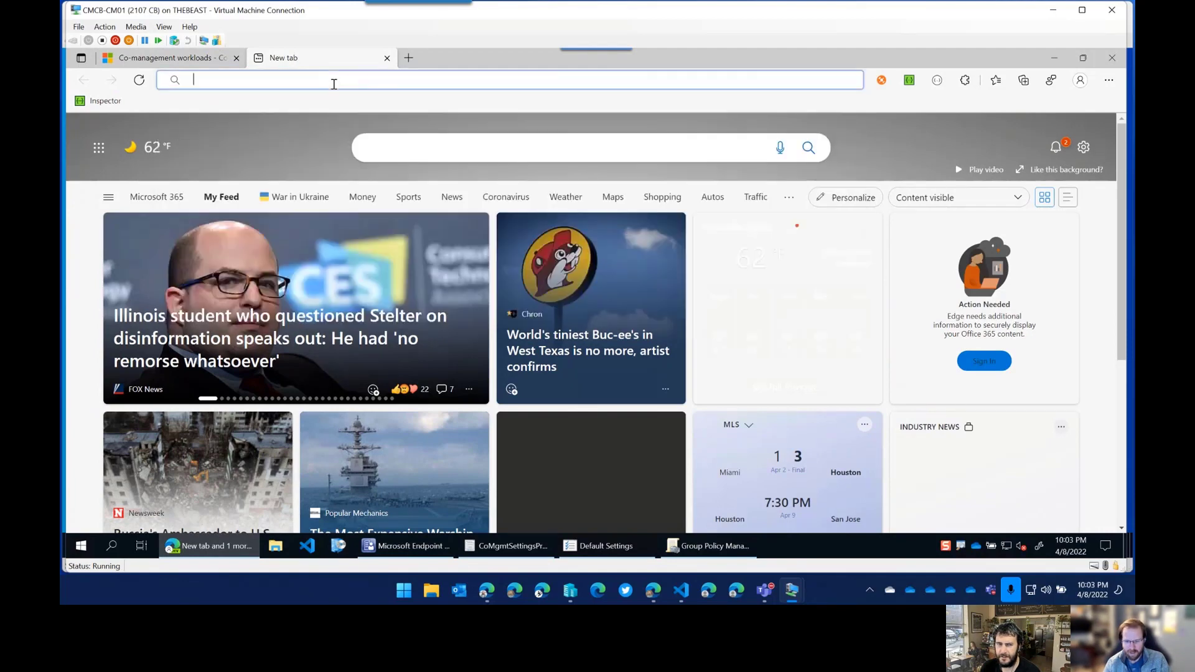
text(intune)
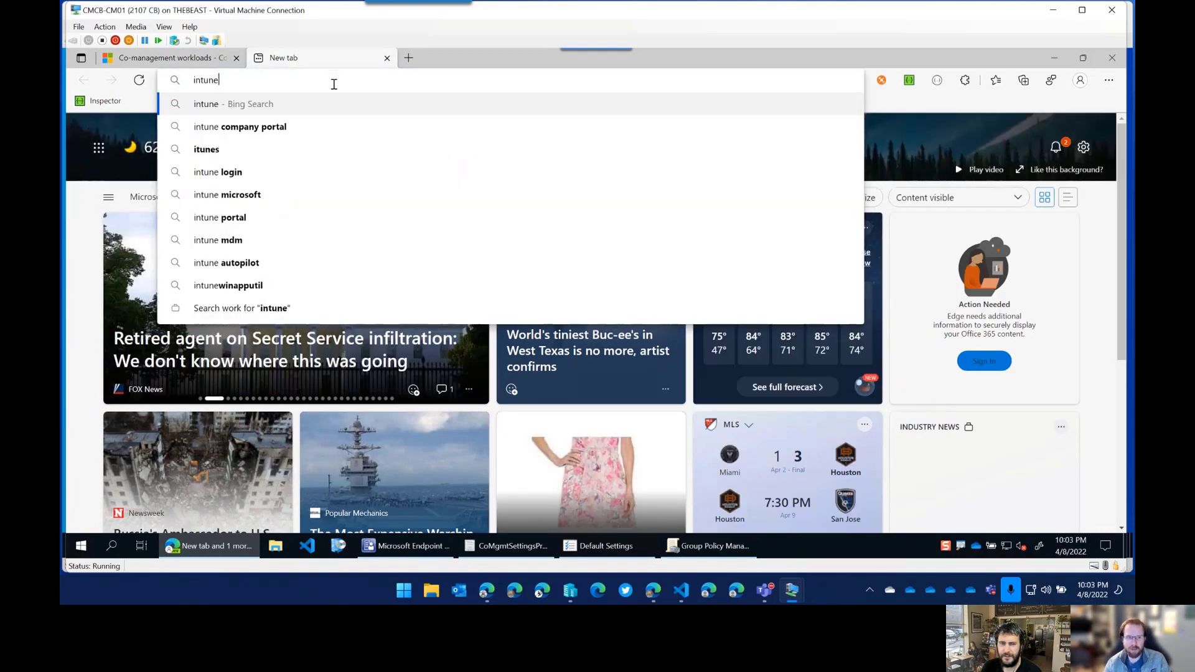
text( company portal web )
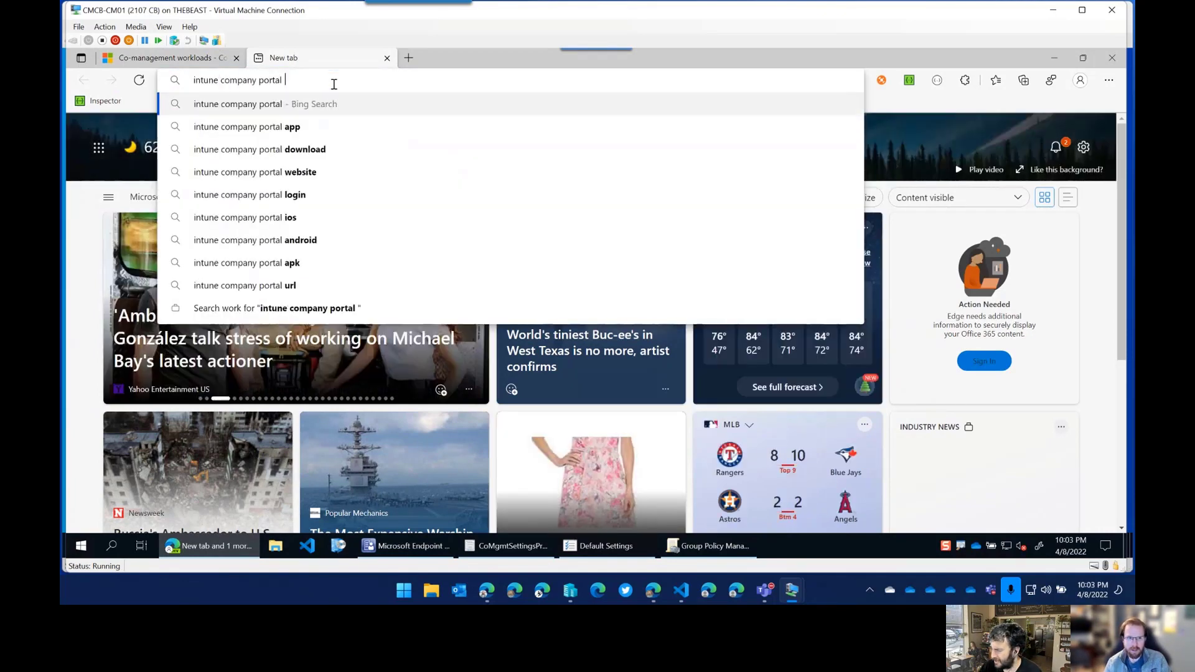
text(url)
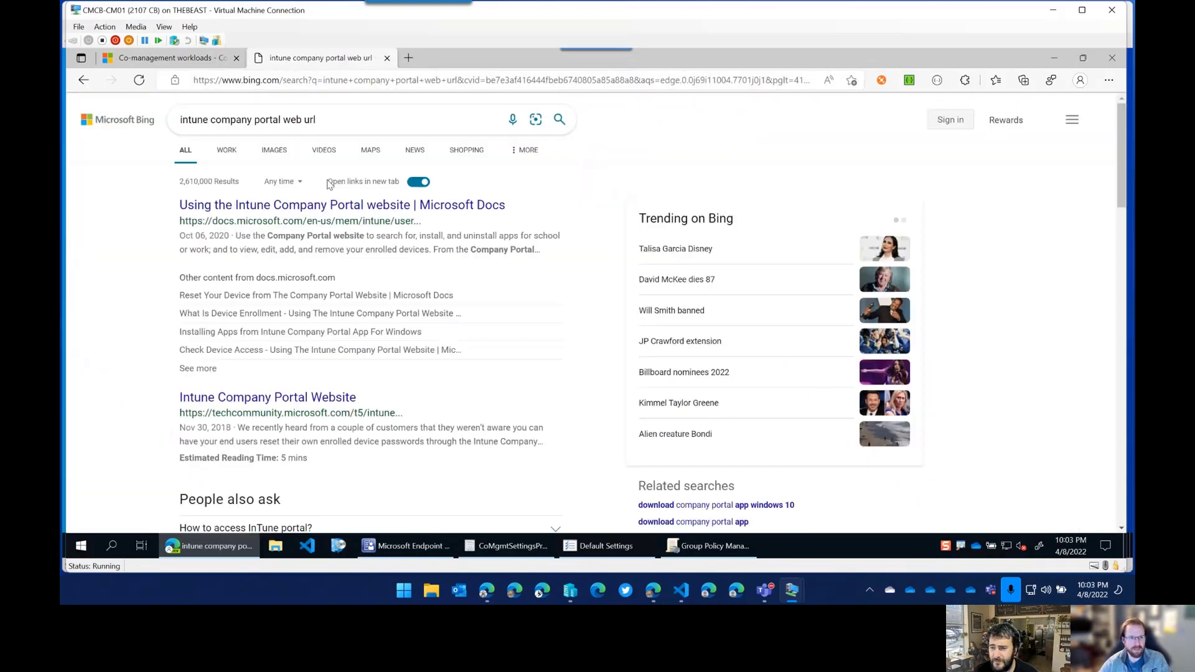
click(274, 206)
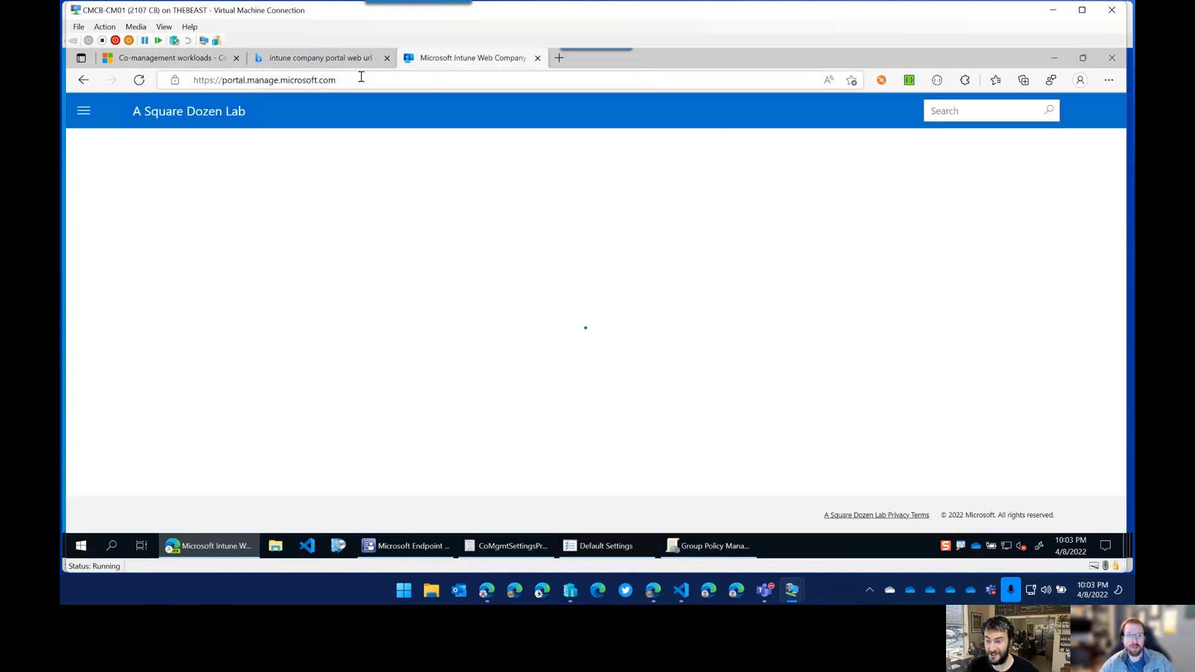
Copy the Company Portal web address and return to the CoMgmtSettingsProd window.
click(85, 112)
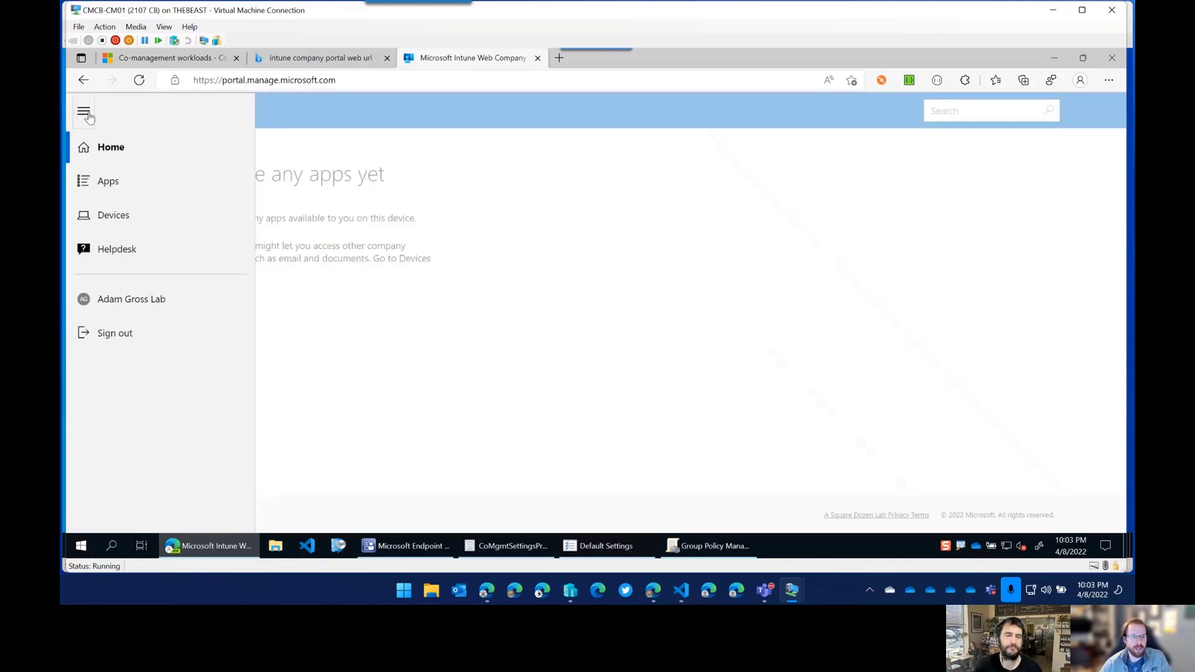
click(291, 83)
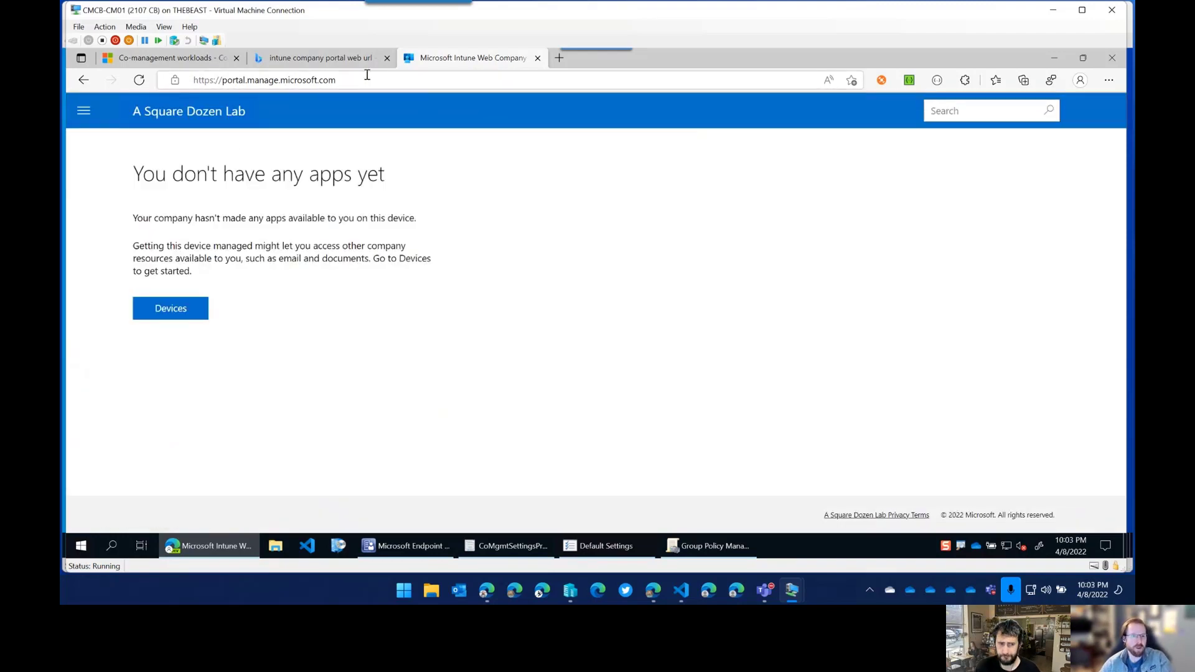
right_click(291, 84)
click(345, 180)
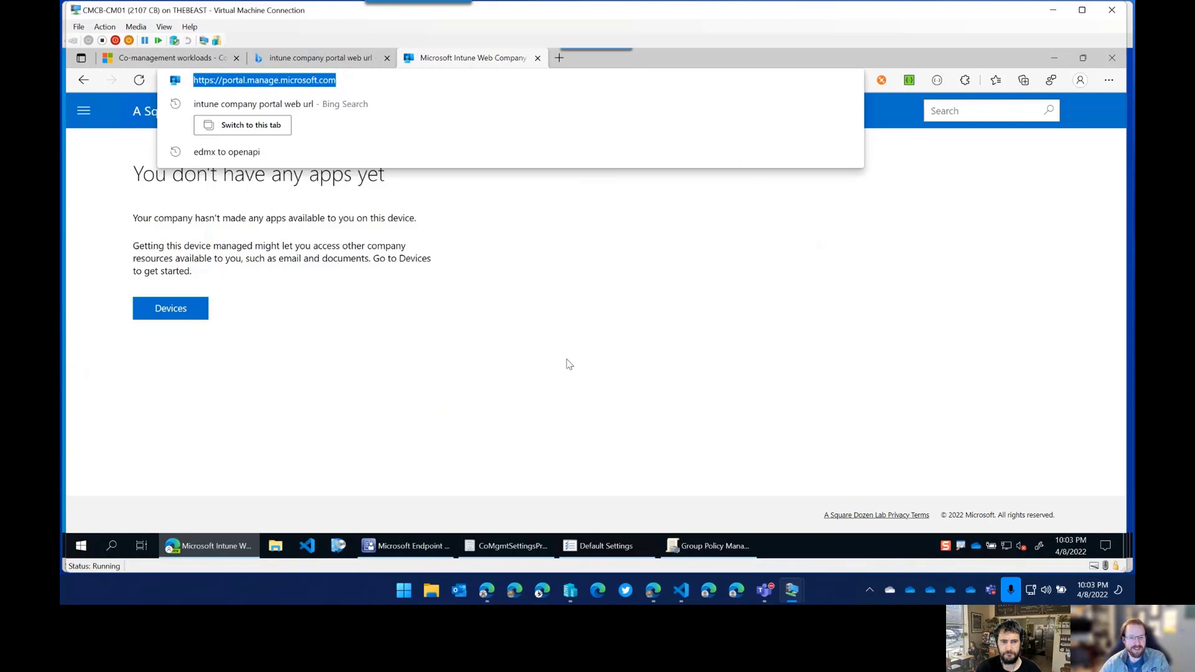
click(569, 364)
click(528, 546)
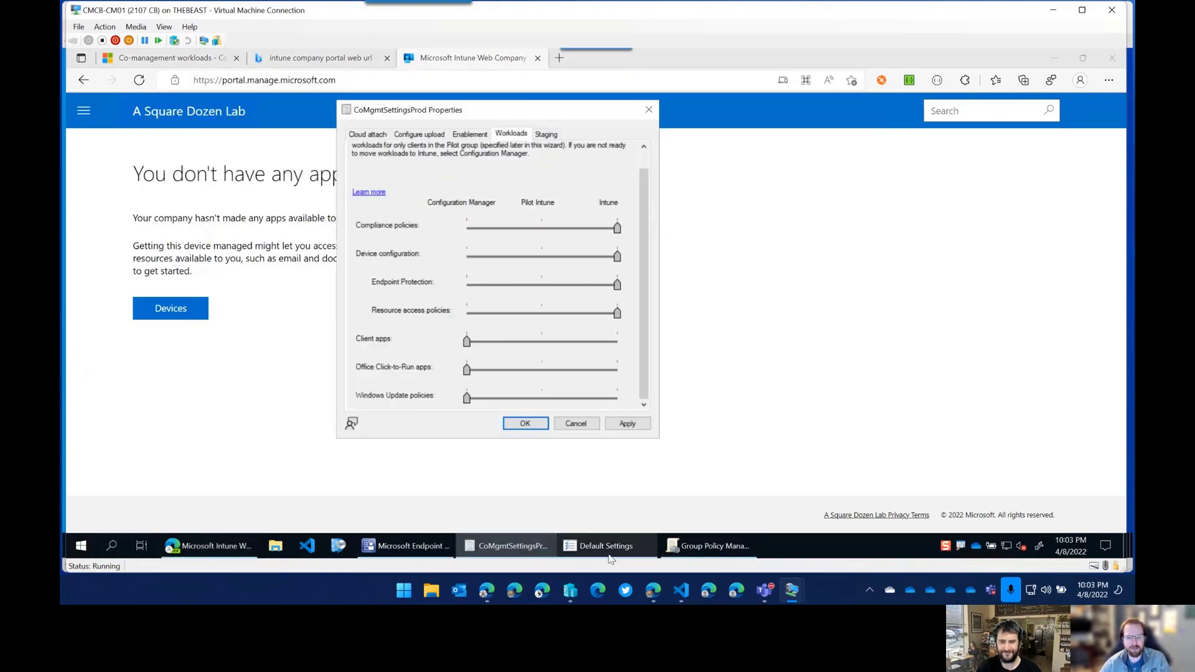
Add a custom Applications tab whose content address is the pasted Company Portal URL.
click(607, 546)
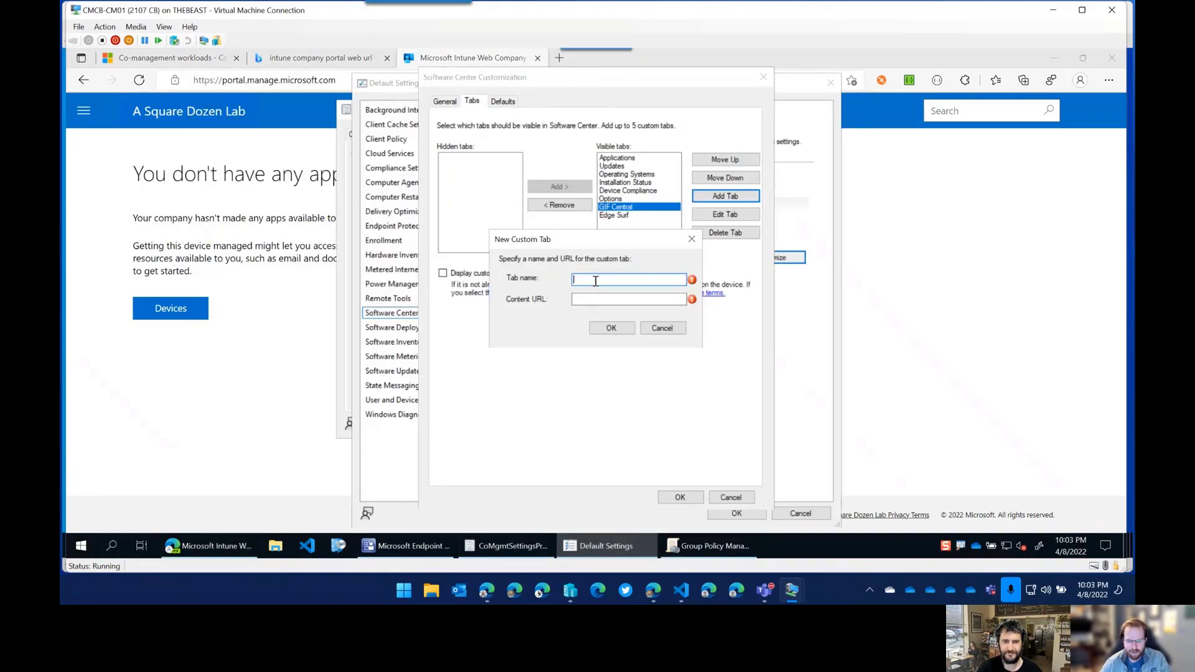
text(Applications)
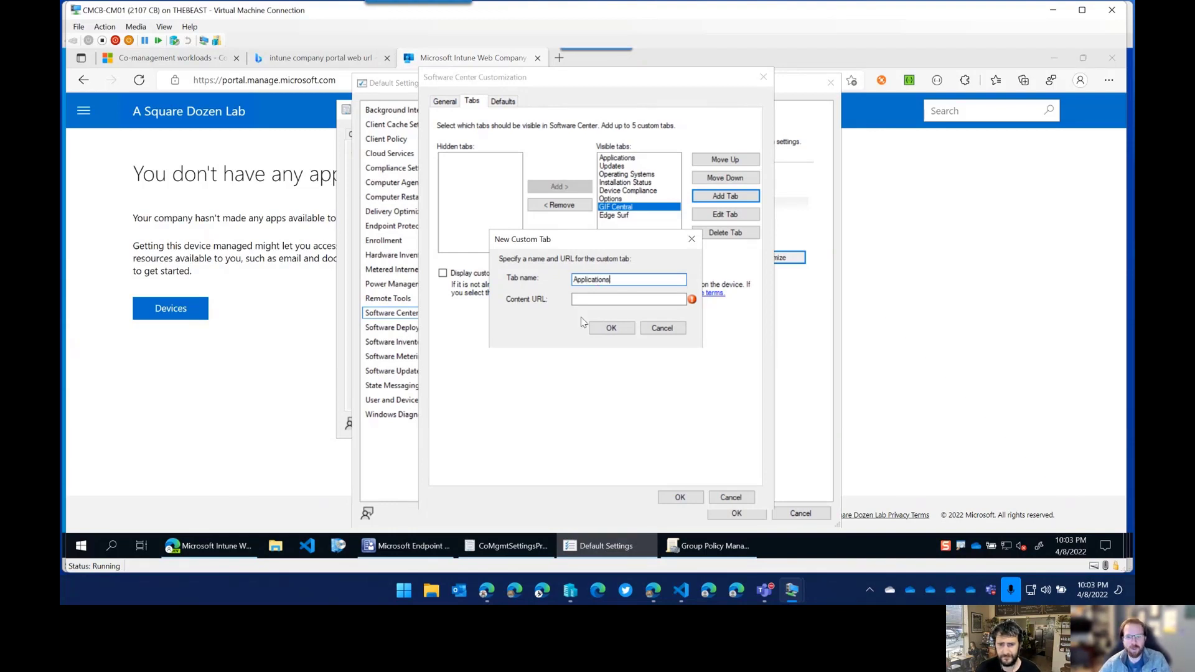
click(595, 301)
key(ctrl+v)
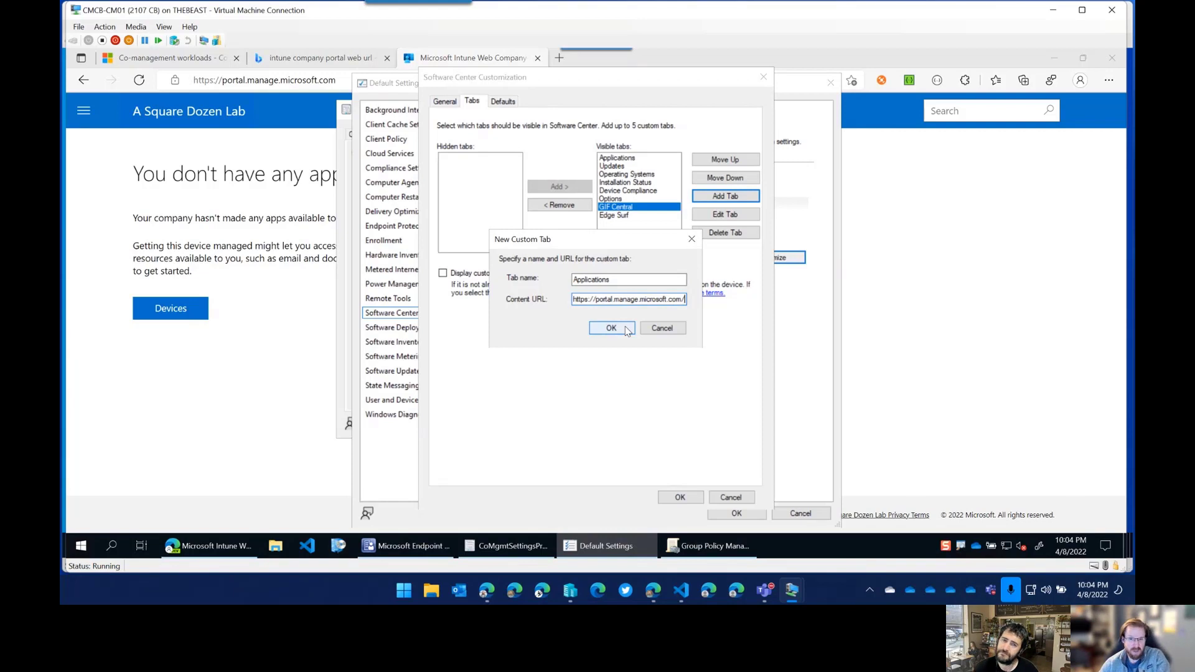
click(627, 330)
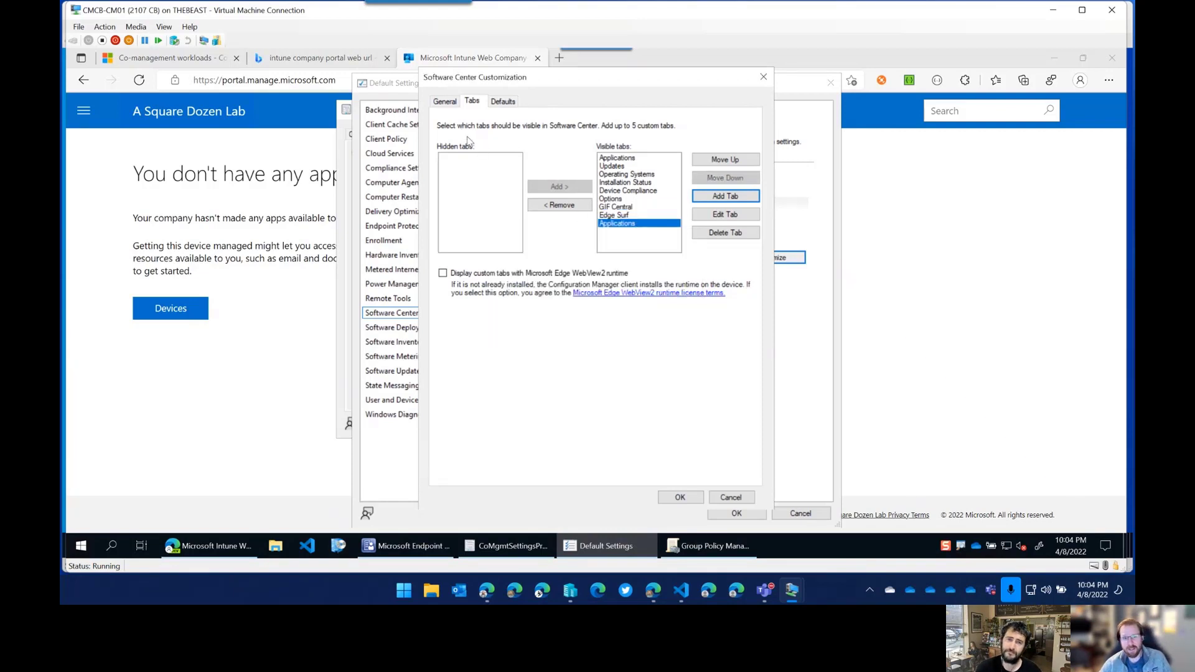
Hide the built-in Applications tab, move the new Applications tab to the top, and save.
click(615, 160)
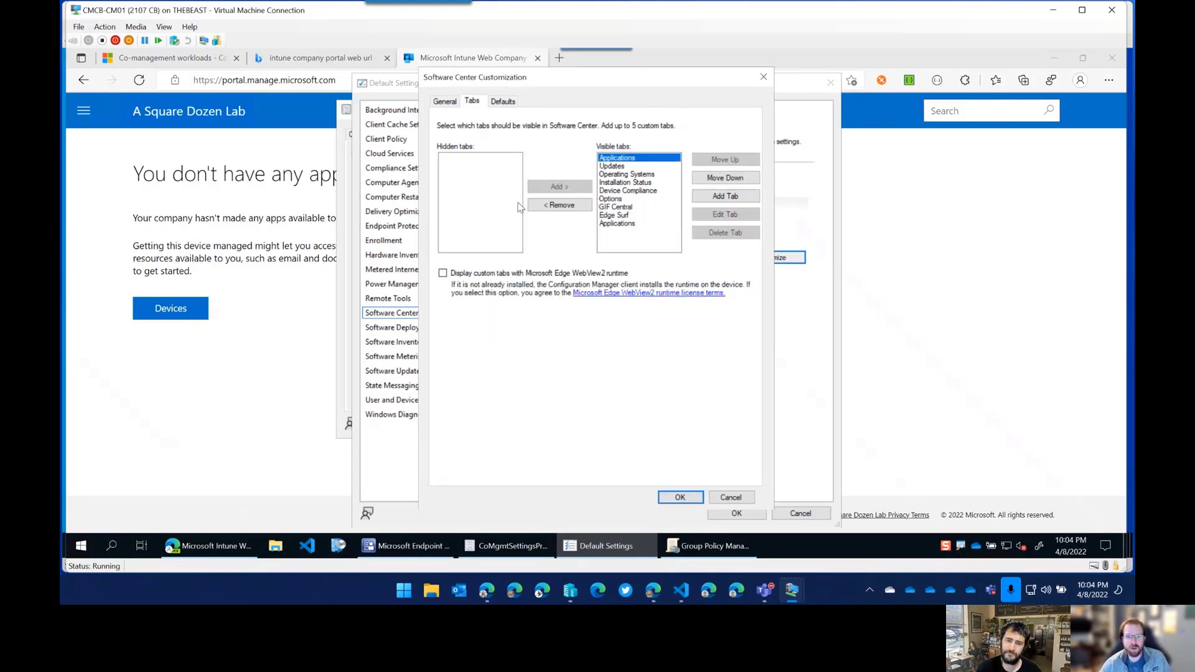
click(443, 273)
click(583, 204)
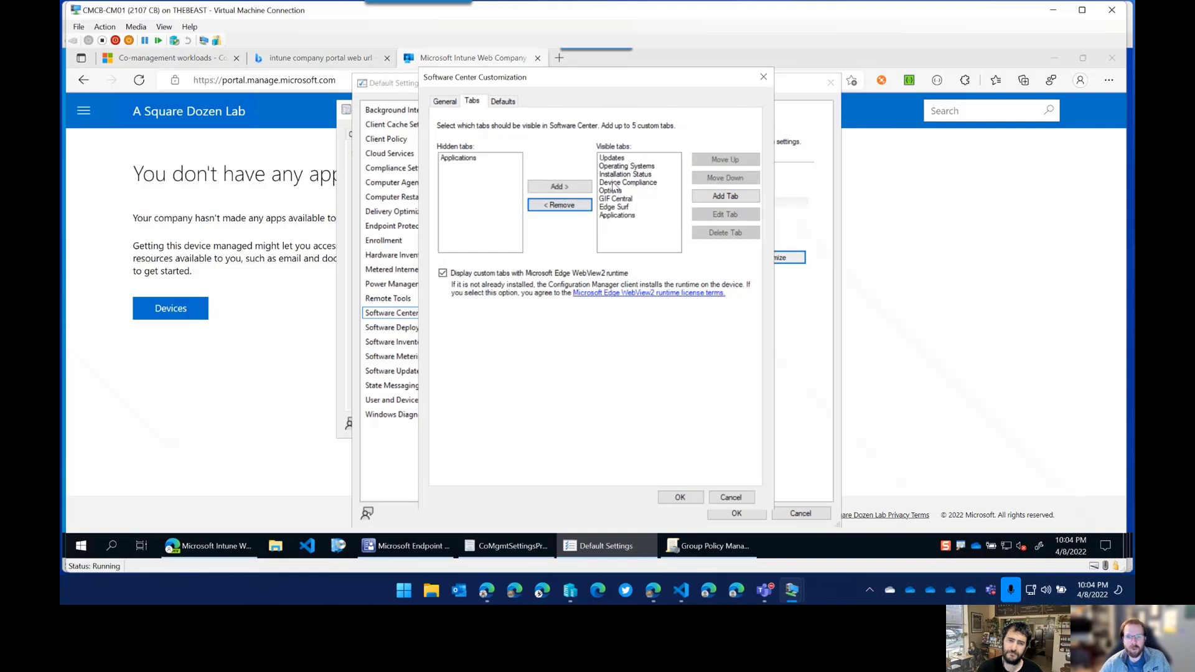
click(617, 174)
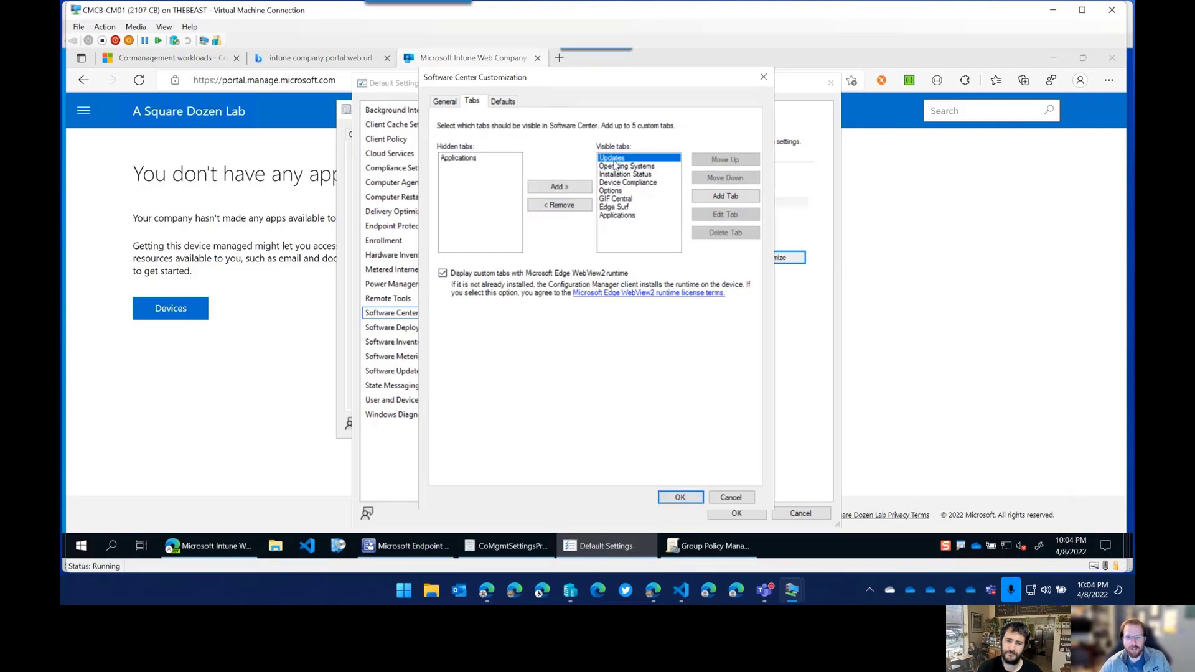
click(725, 196)
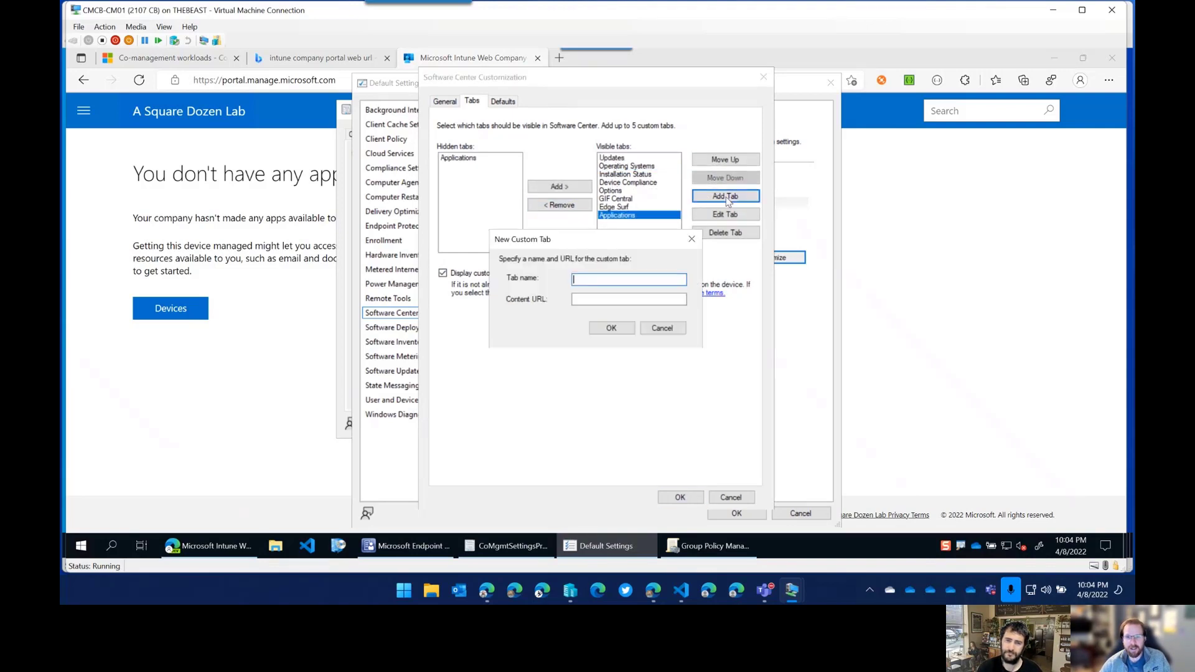
click(680, 329)
click(731, 160)
click(731, 160)
click(732, 160)
click(732, 160)
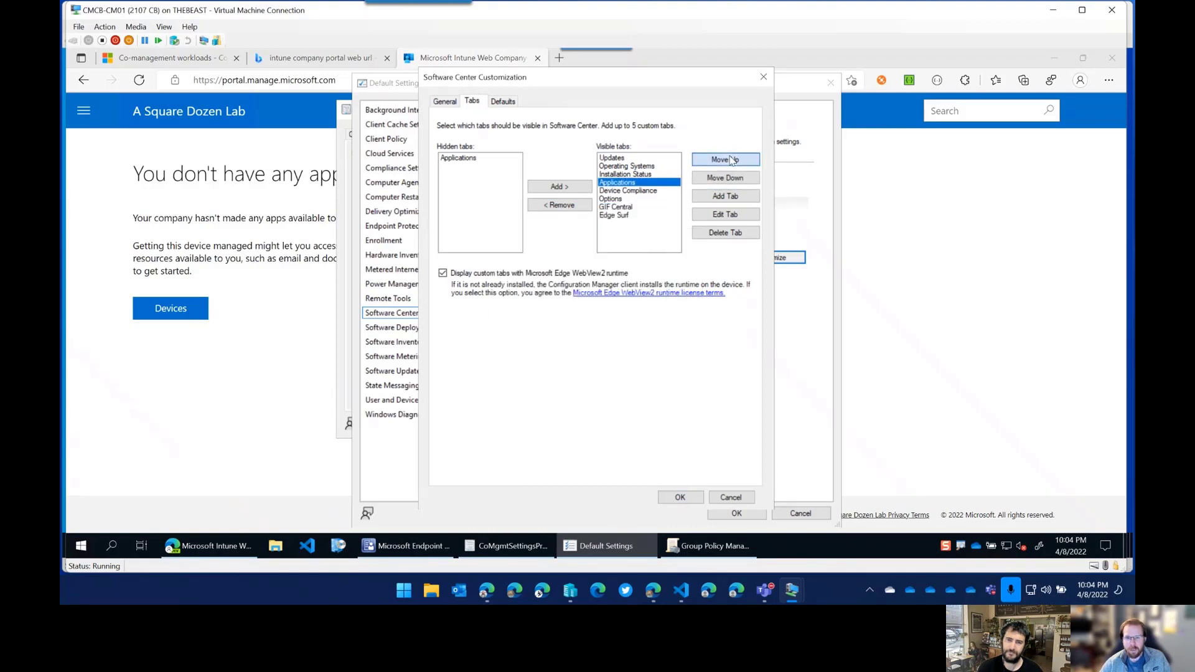
click(731, 160)
click(732, 160)
click(731, 160)
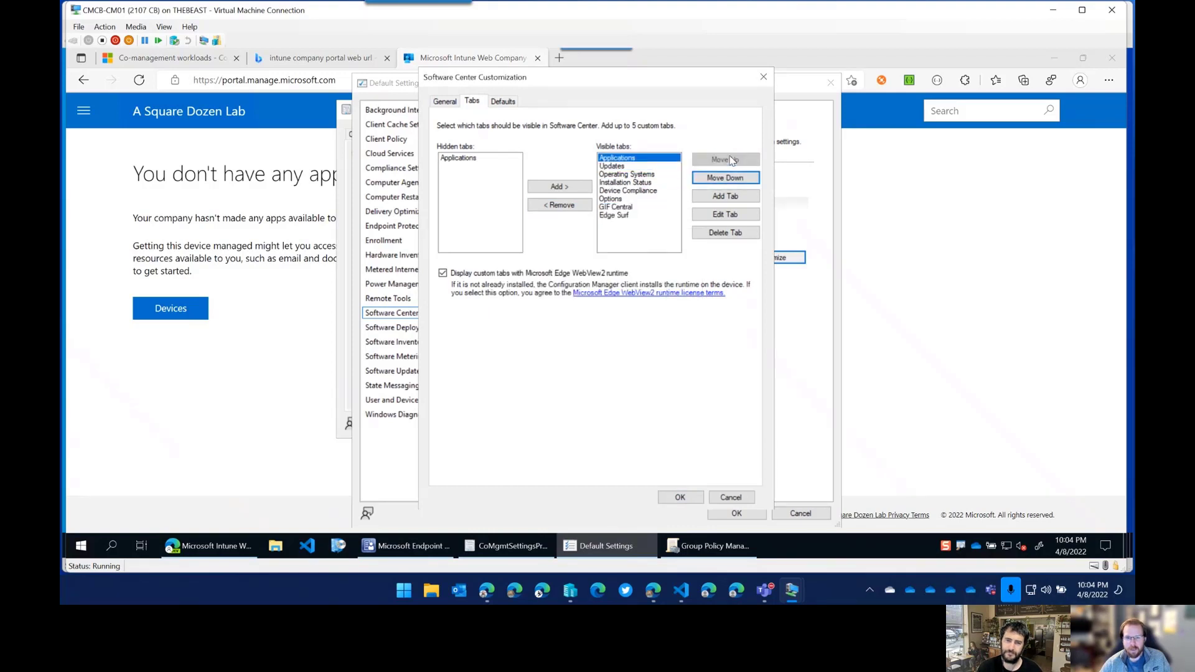
click(680, 497)
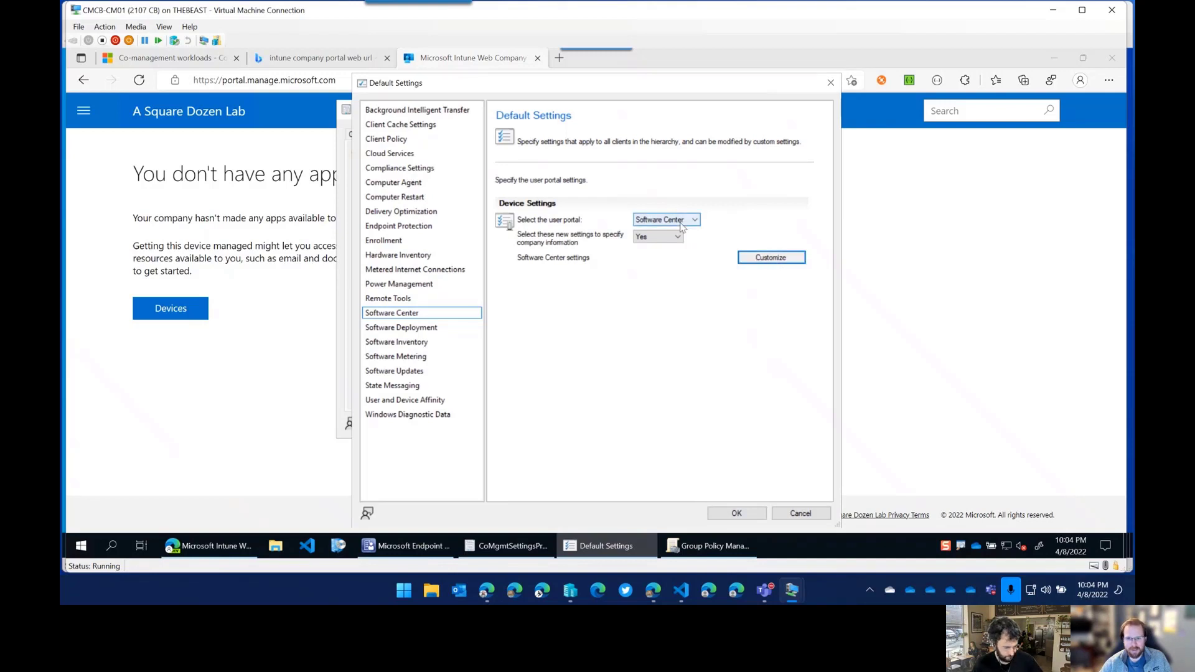
Compare Company Portal and Software Center as user portal, keep Software Center, and apply the settings.
click(685, 222)
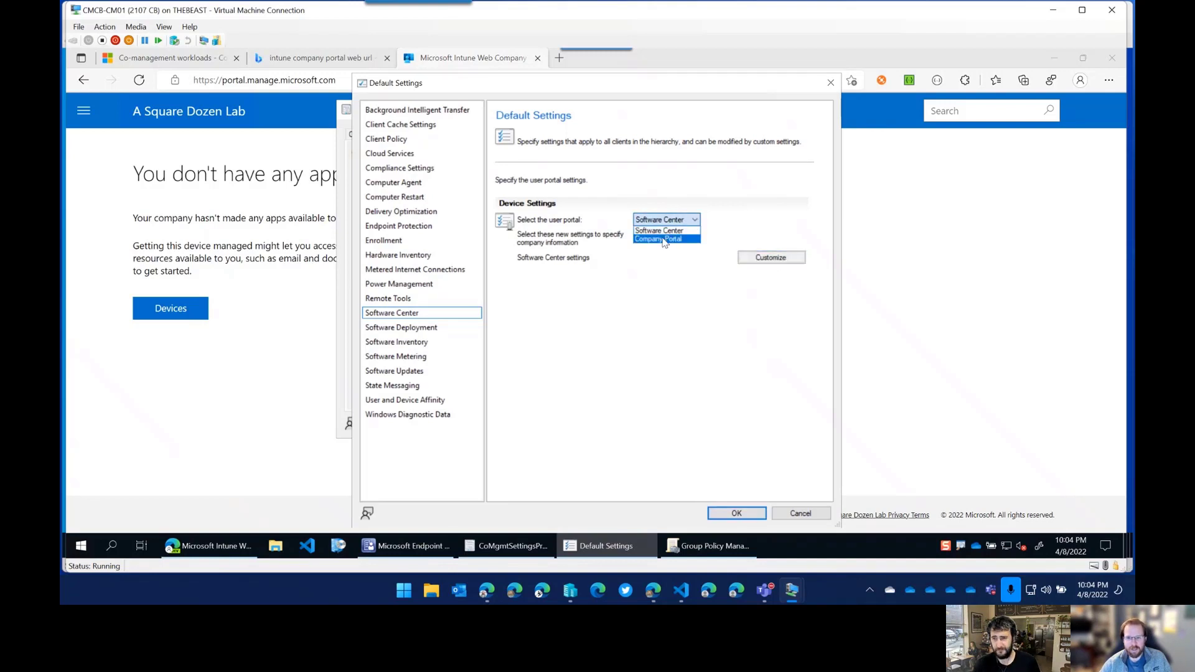
click(664, 240)
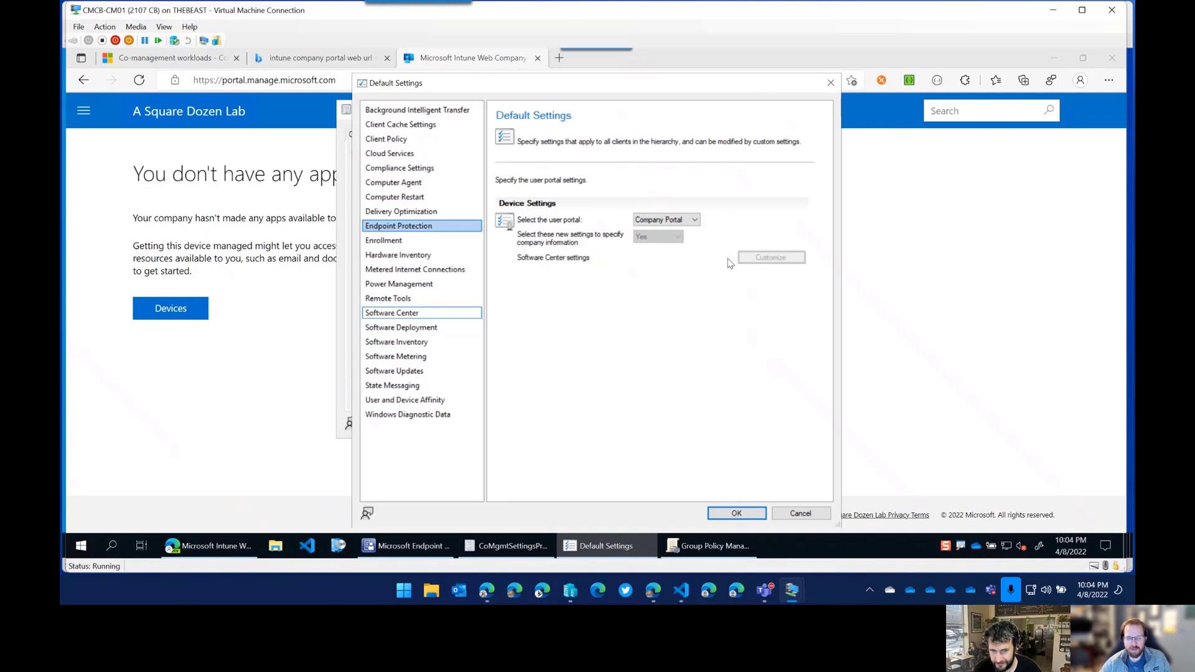
click(695, 221)
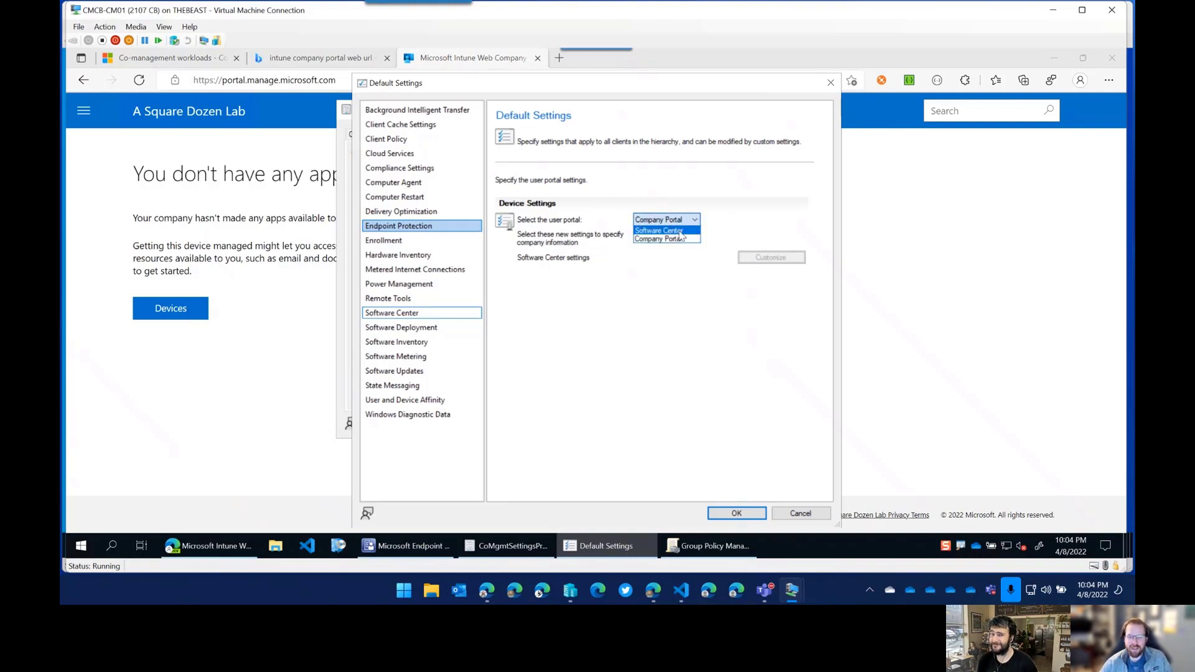
click(681, 236)
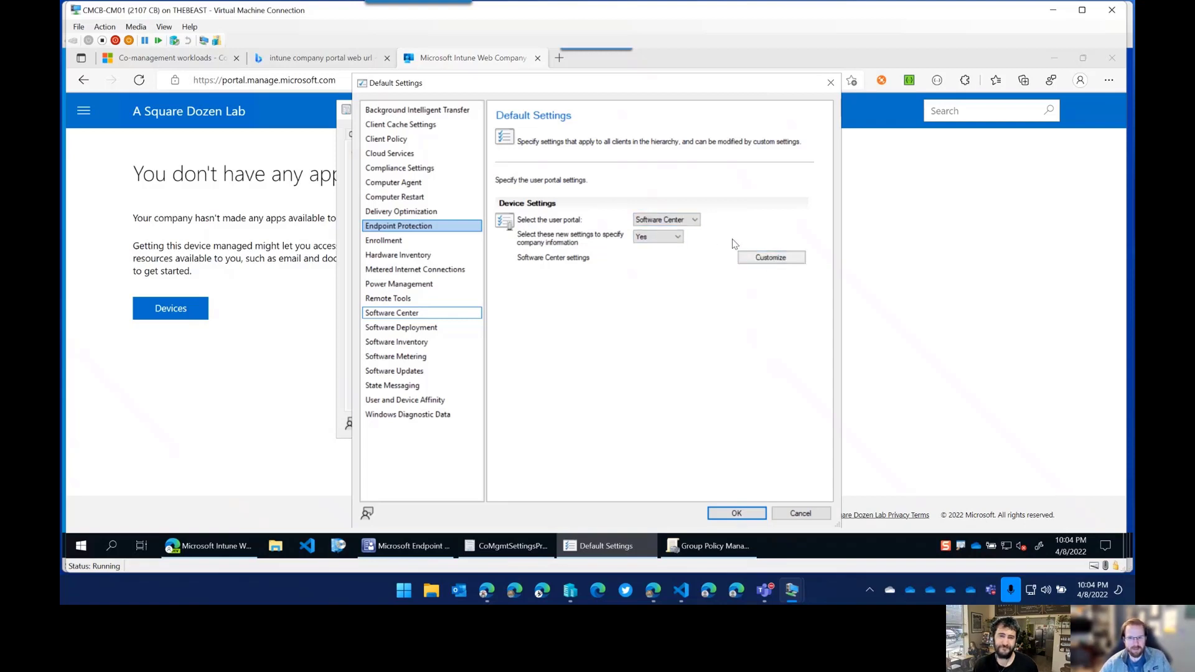
click(689, 222)
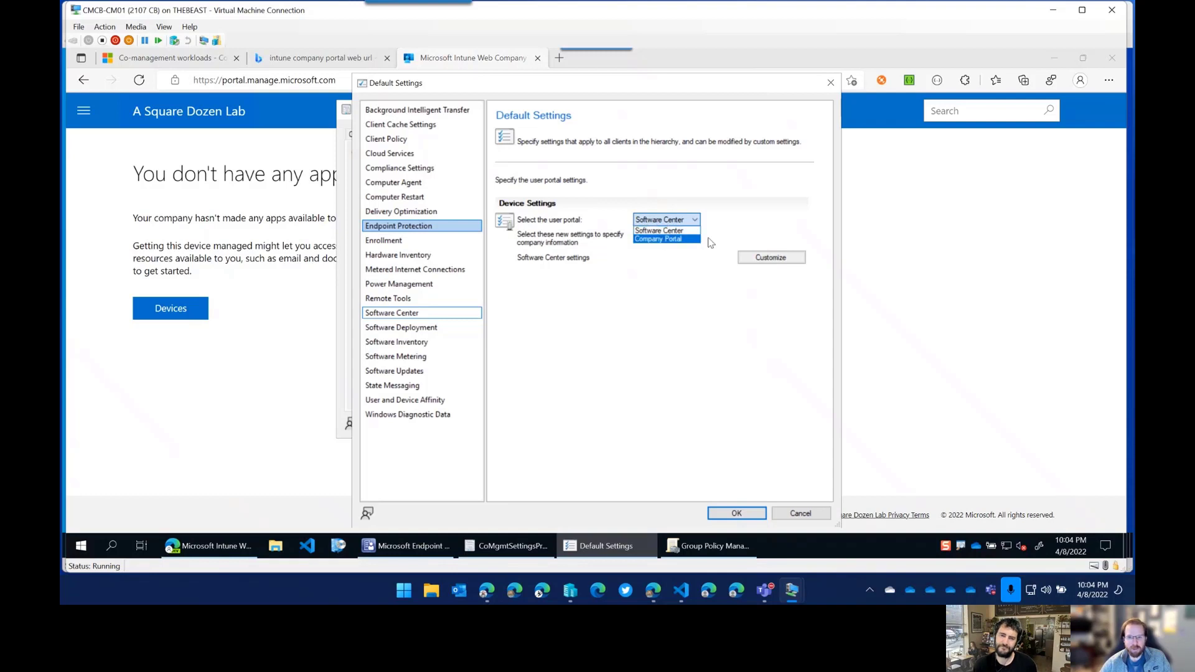
click(673, 241)
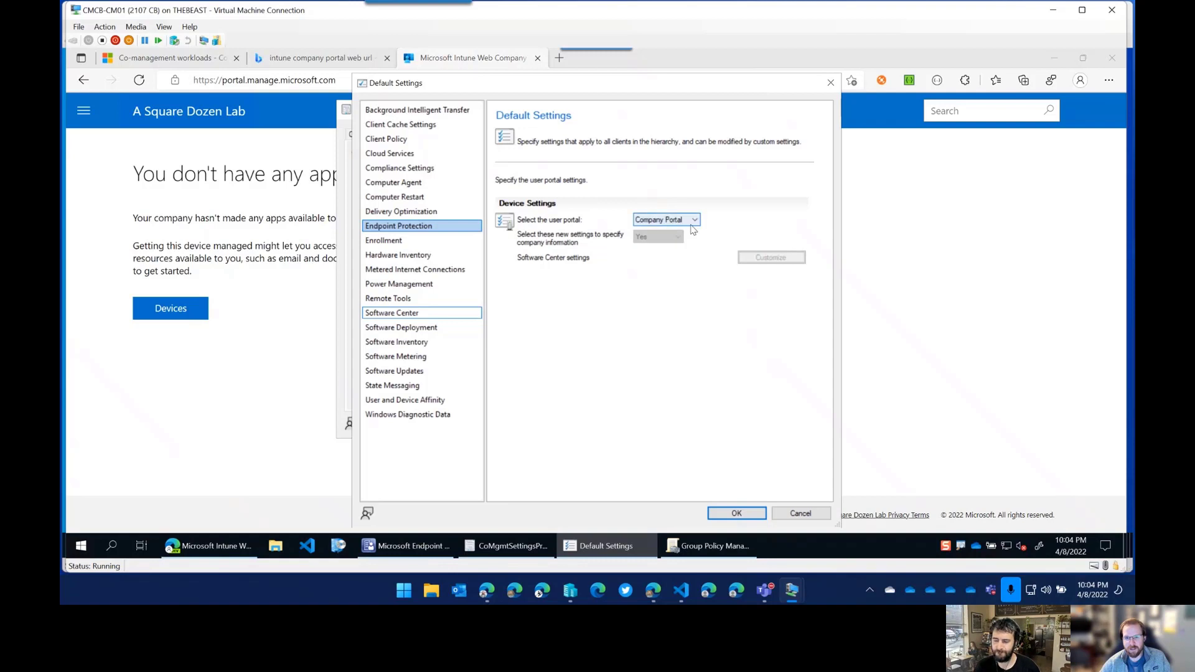
click(685, 220)
click(660, 230)
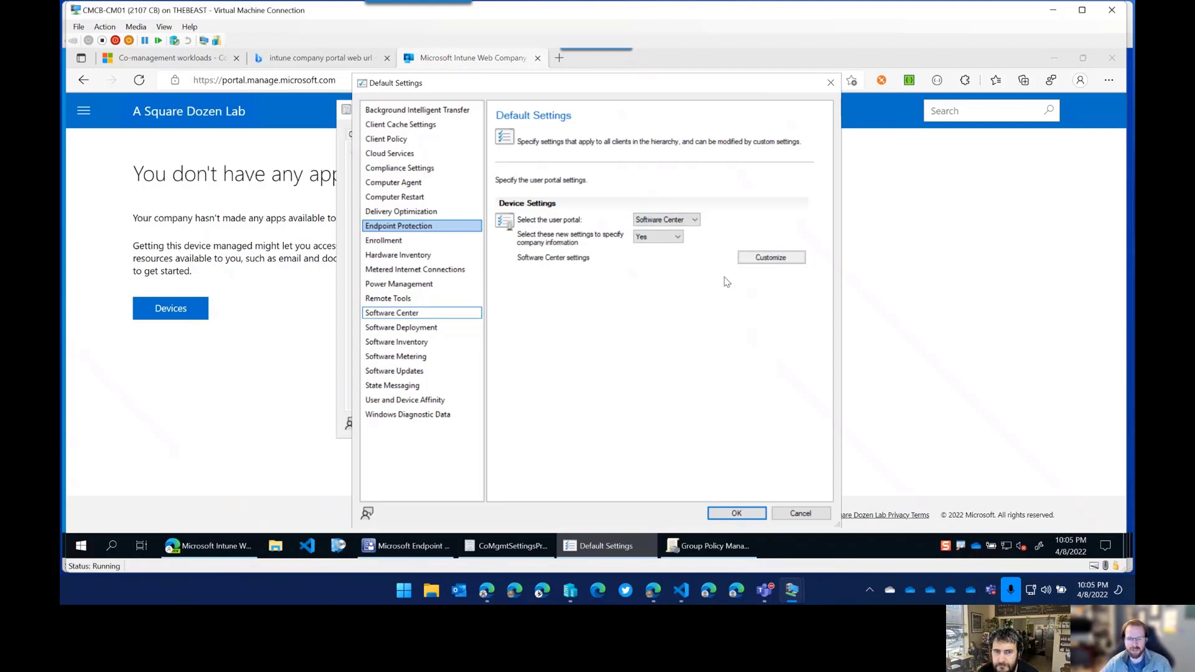
click(692, 221)
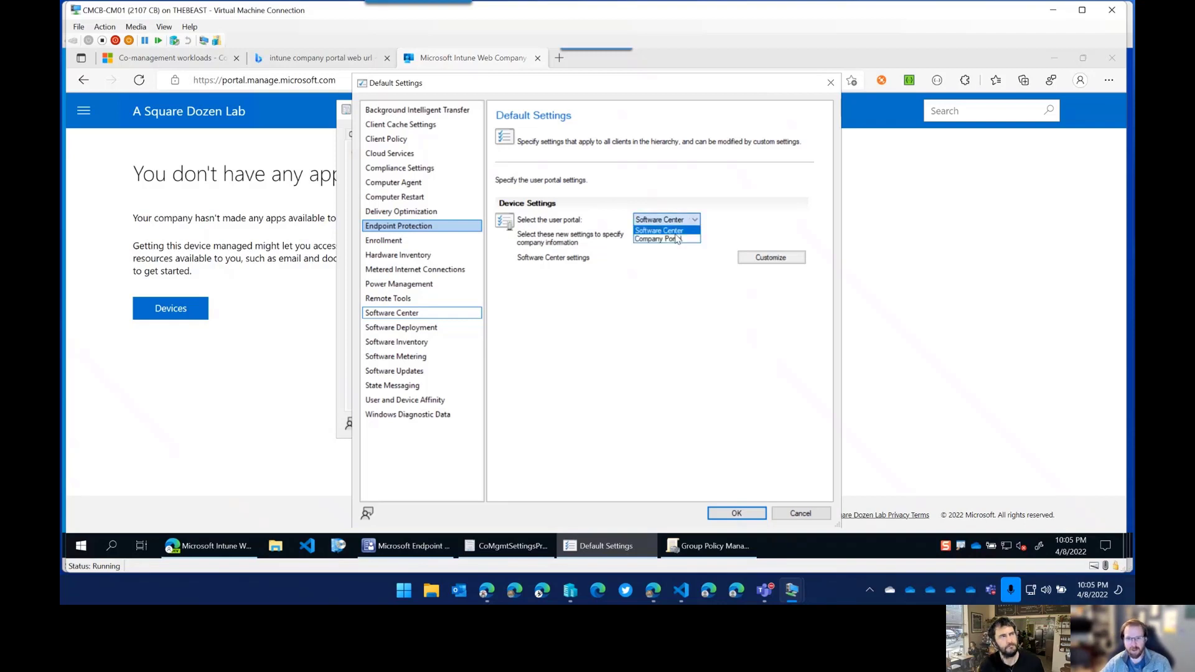
click(688, 231)
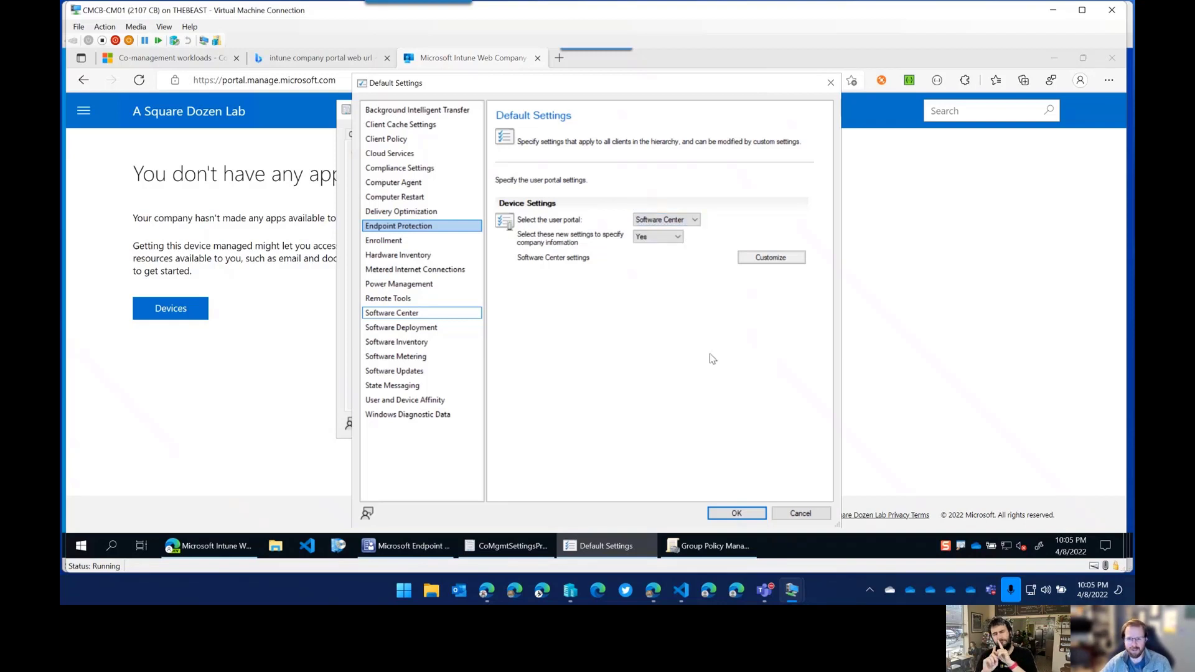
click(742, 514)
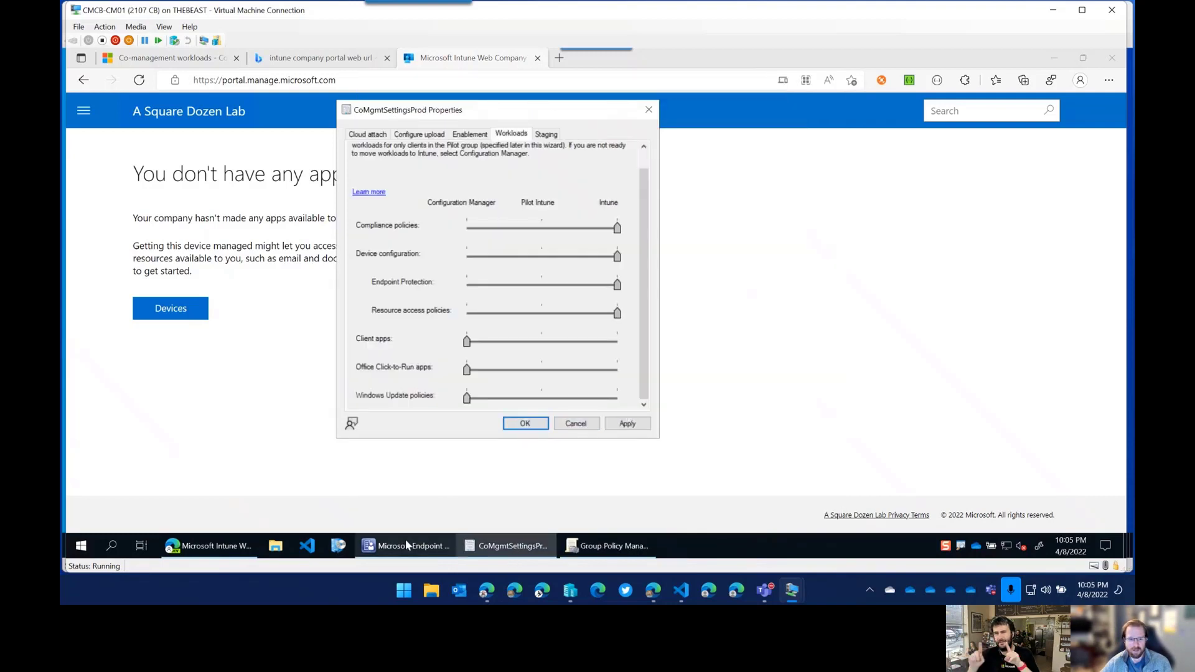
Search the Start menu for 'control' and launch Control Panel from the results.
click(81, 546)
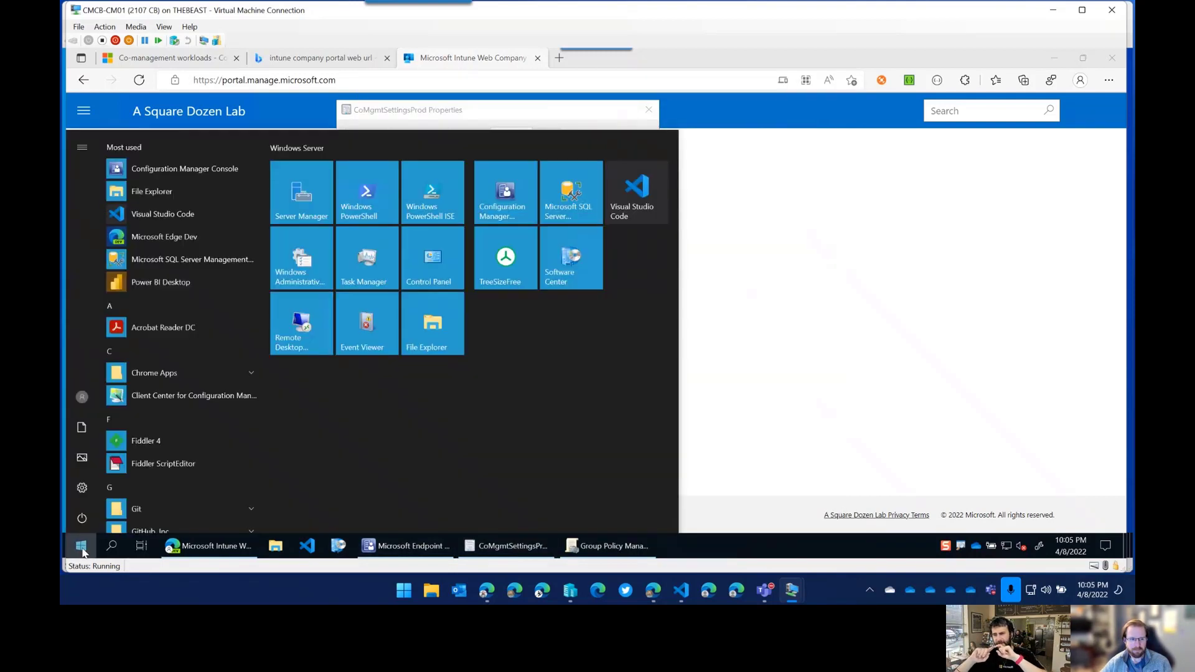
click(82, 488)
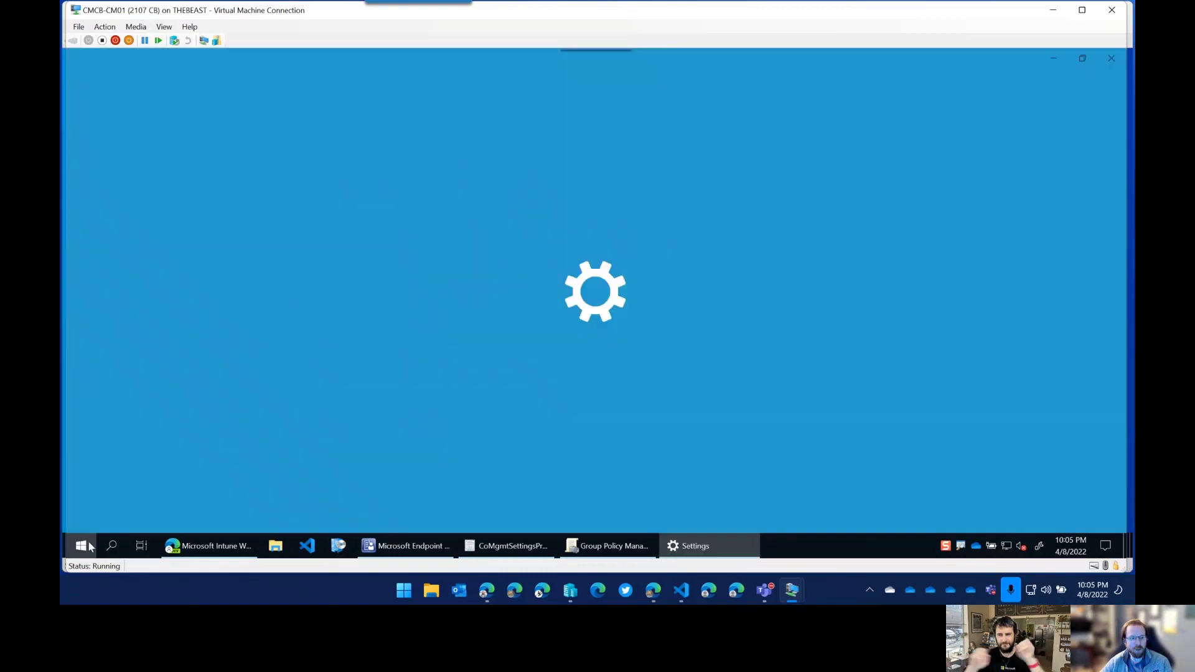
click(80, 546)
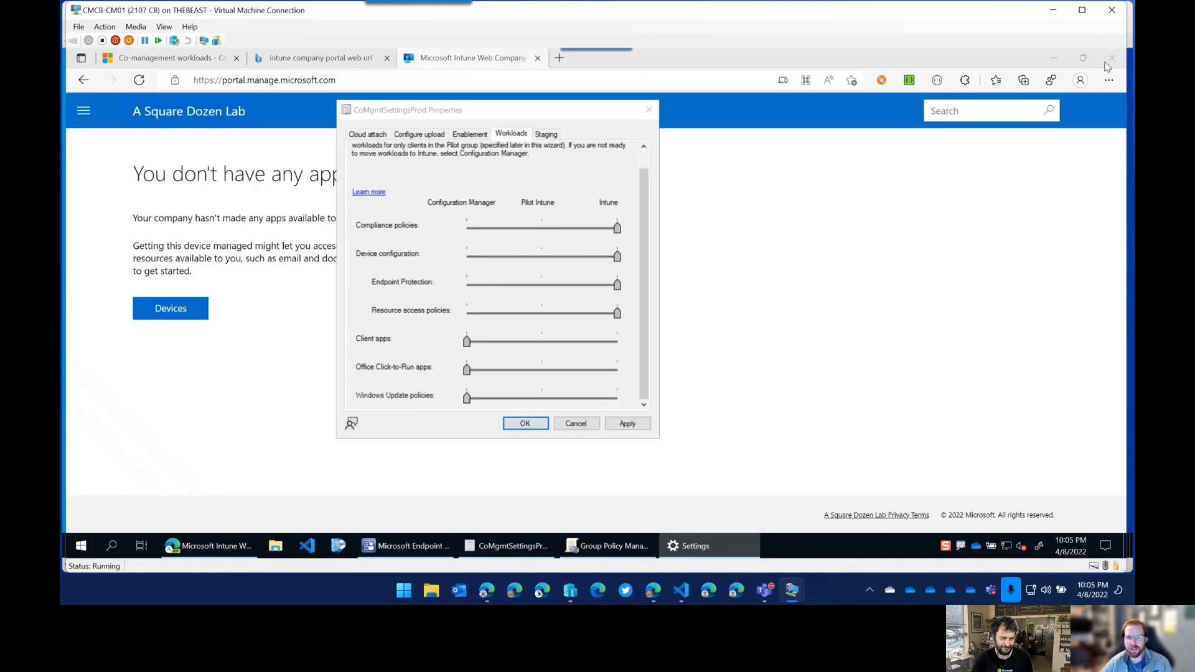
click(77, 547)
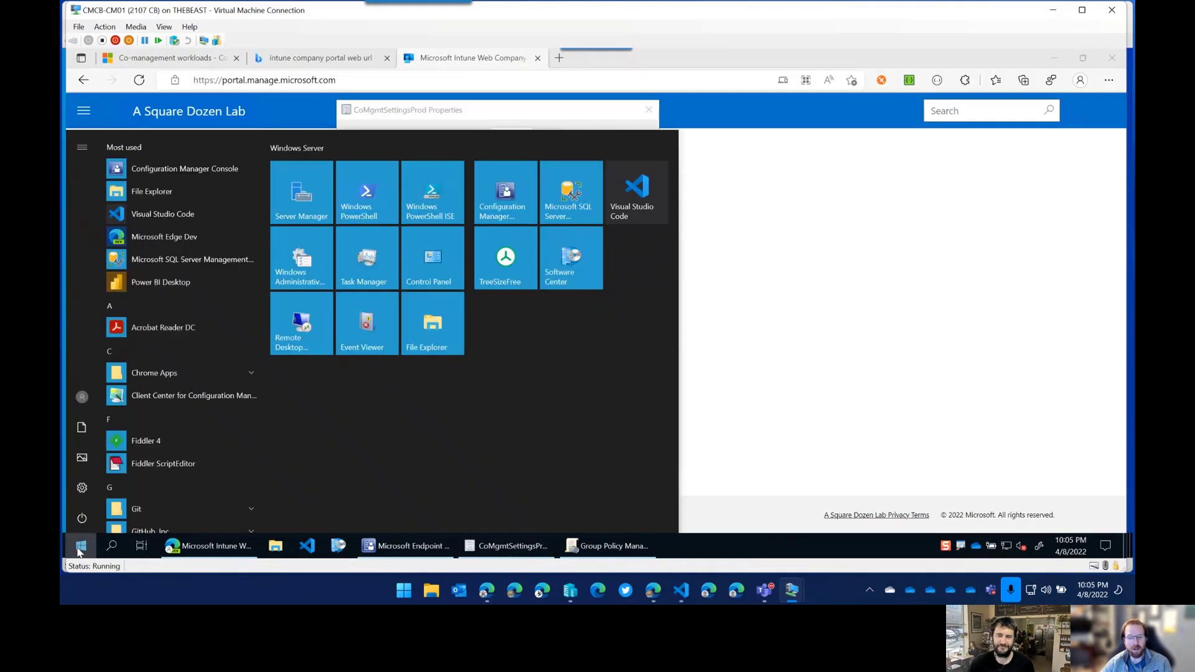
click(83, 550)
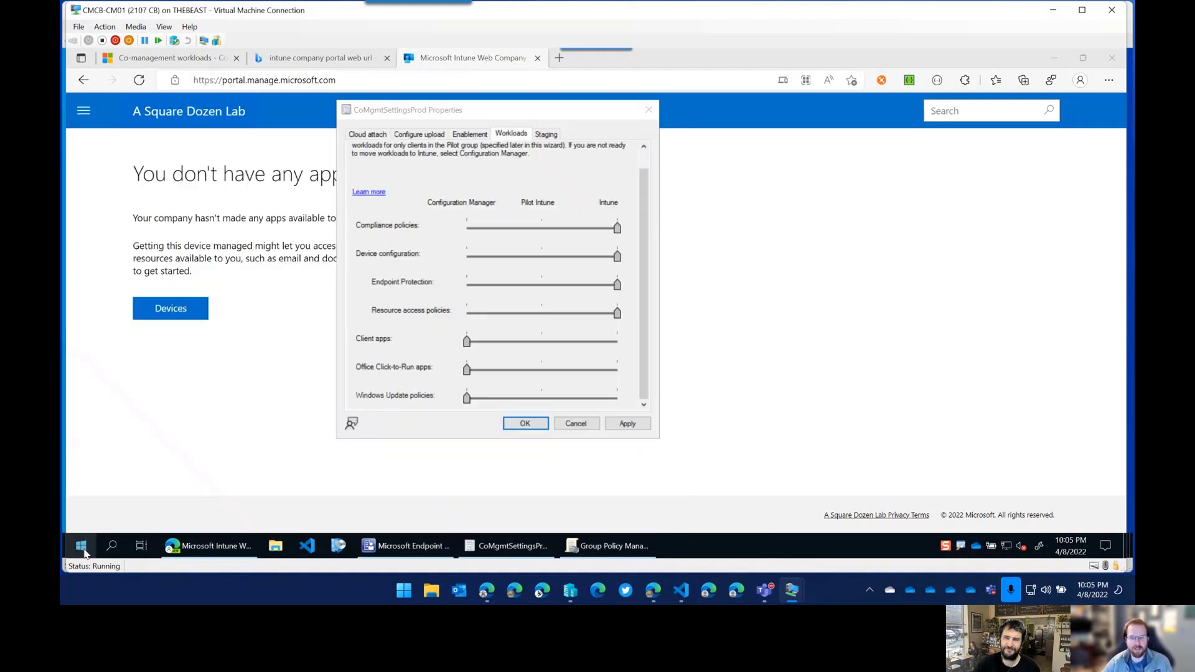
click(81, 547)
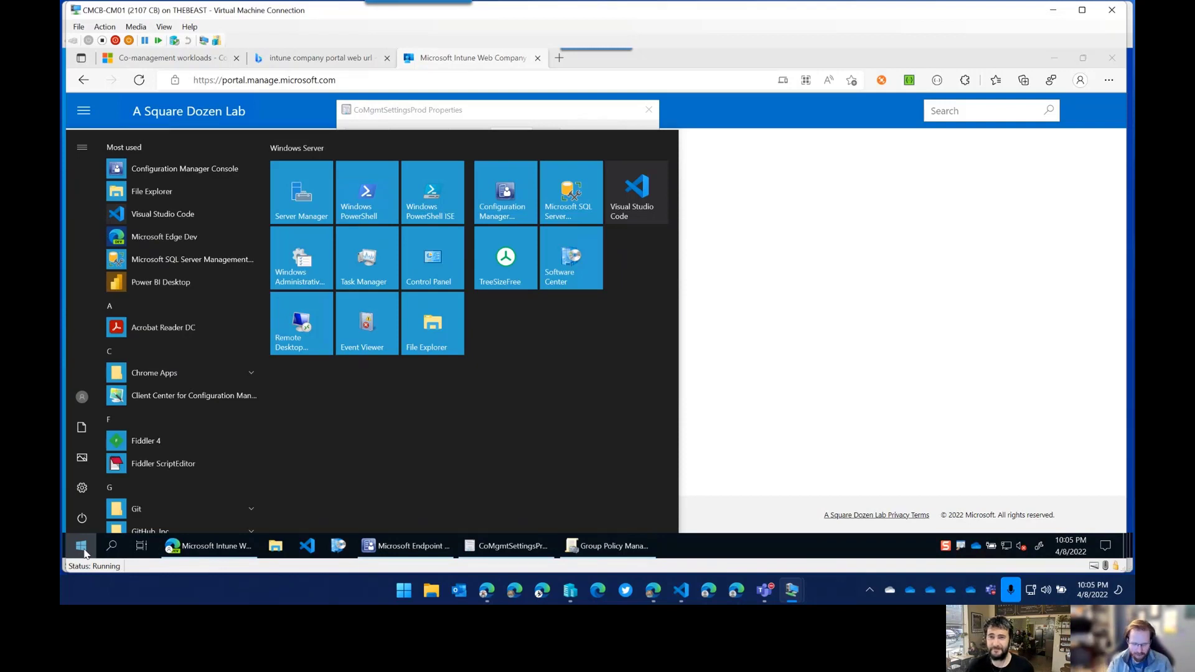
text(control)
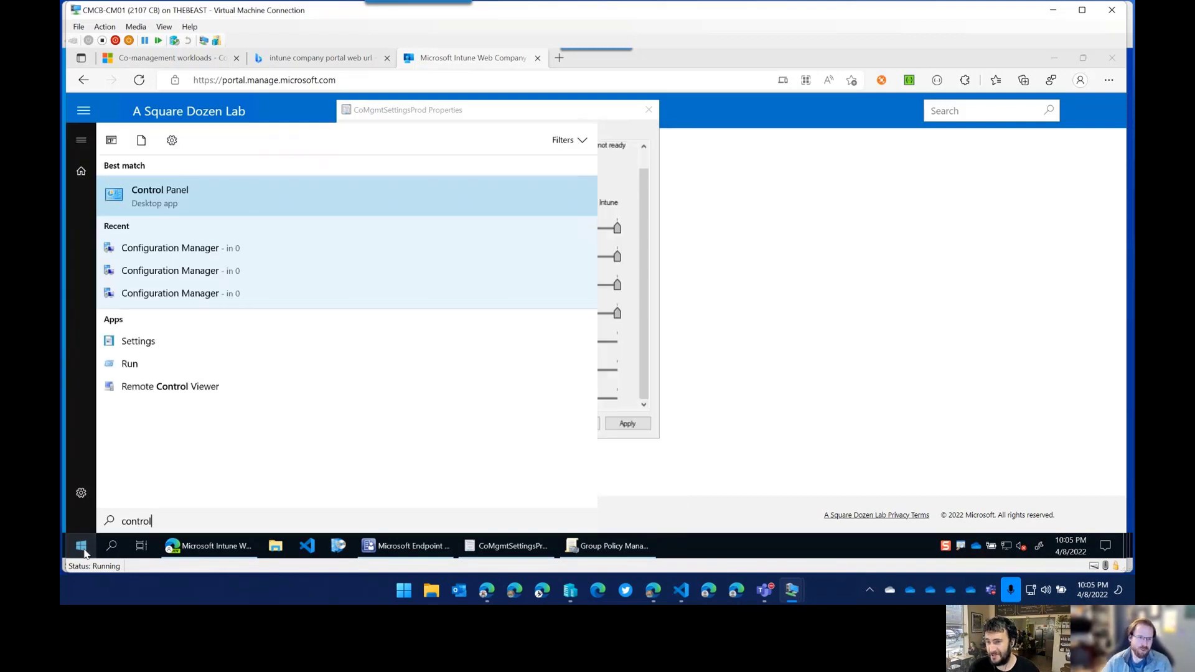
click(252, 207)
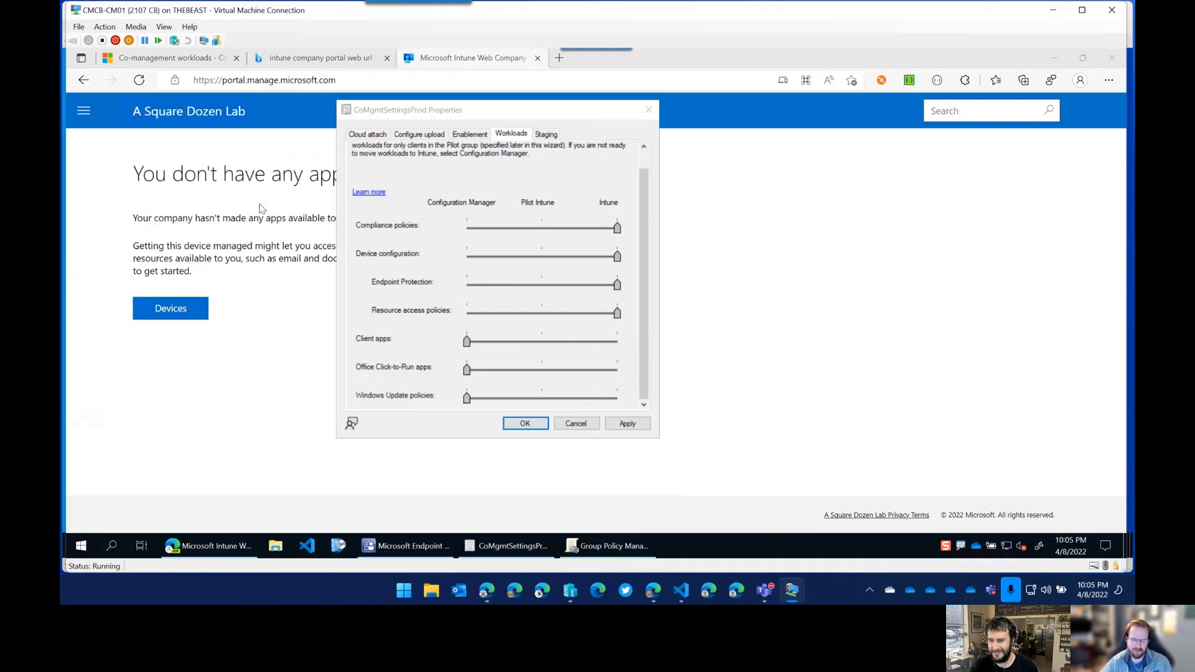
Run the Machine Policy Retrieval & Evaluation Cycle from the Configuration Manager client properties.
click(479, 201)
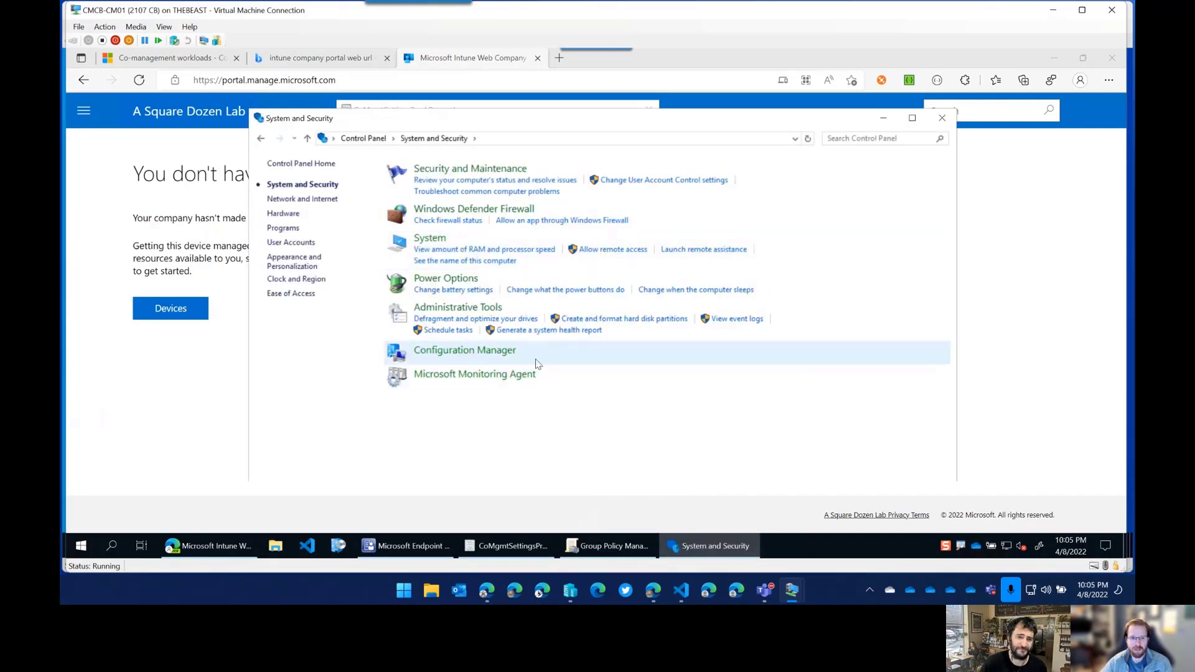
click(465, 350)
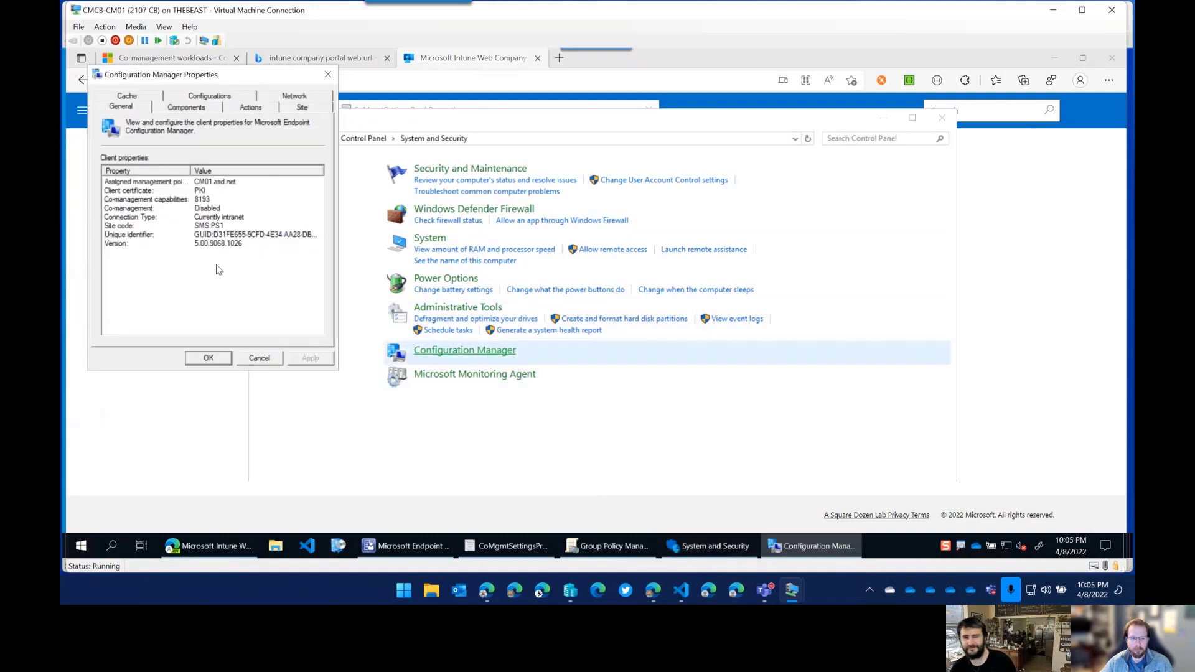
click(251, 107)
click(200, 204)
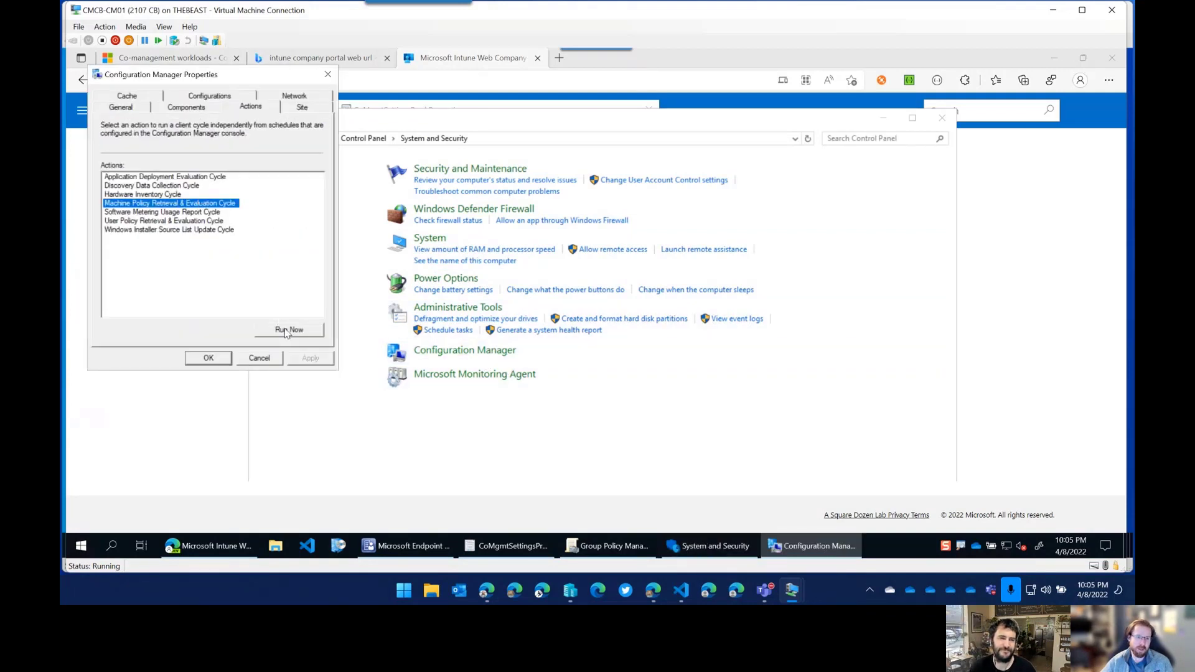
click(286, 331)
click(690, 340)
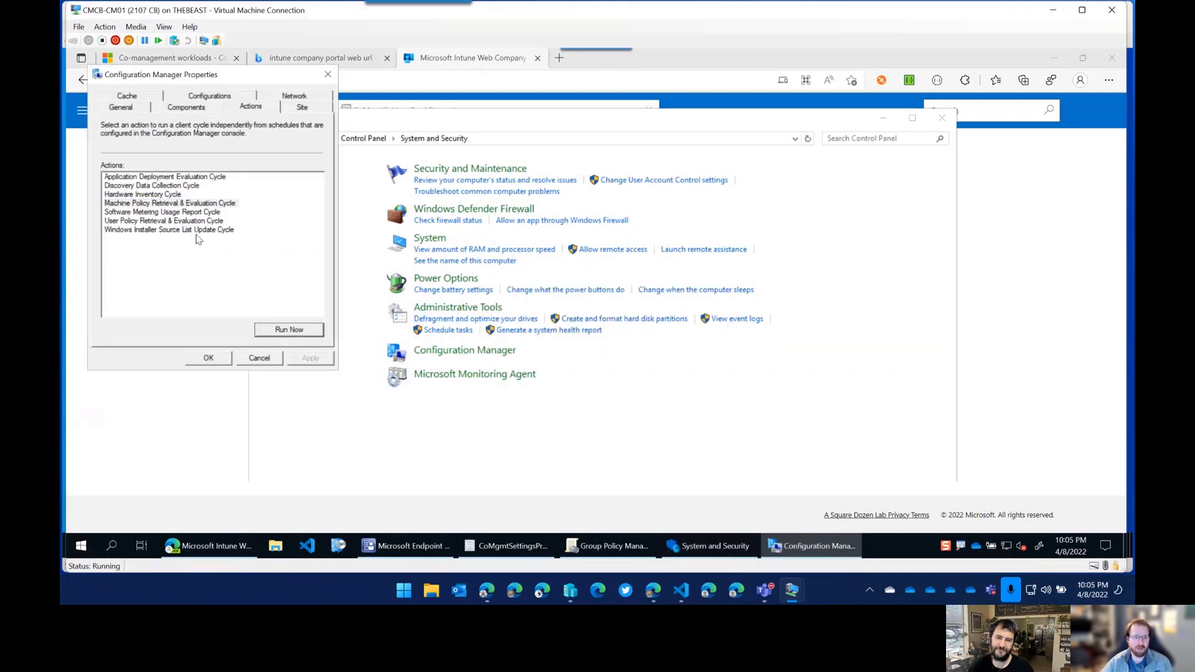
Close the client properties and launch Software Center from the Start menu.
click(208, 359)
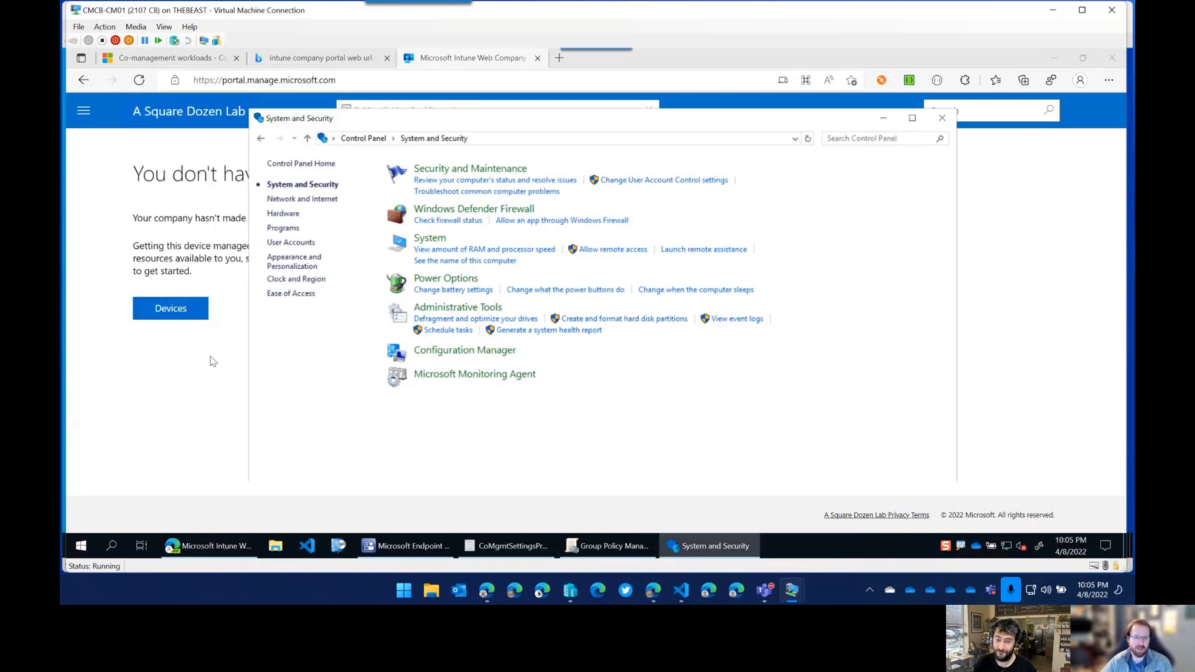
click(80, 548)
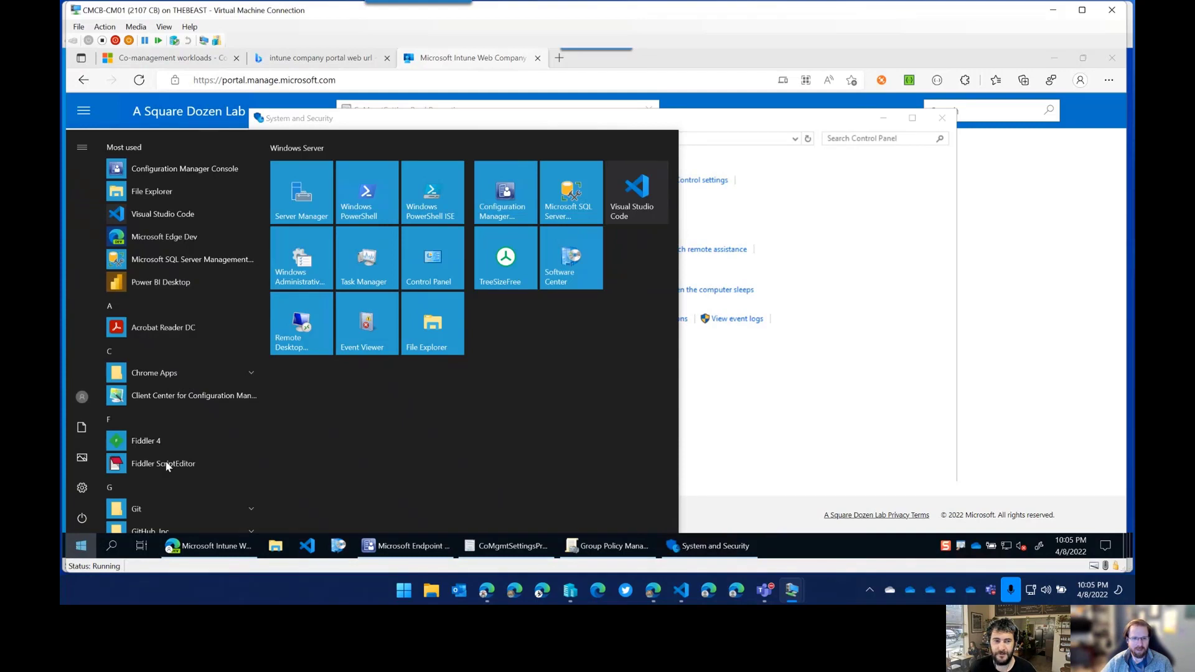
click(559, 264)
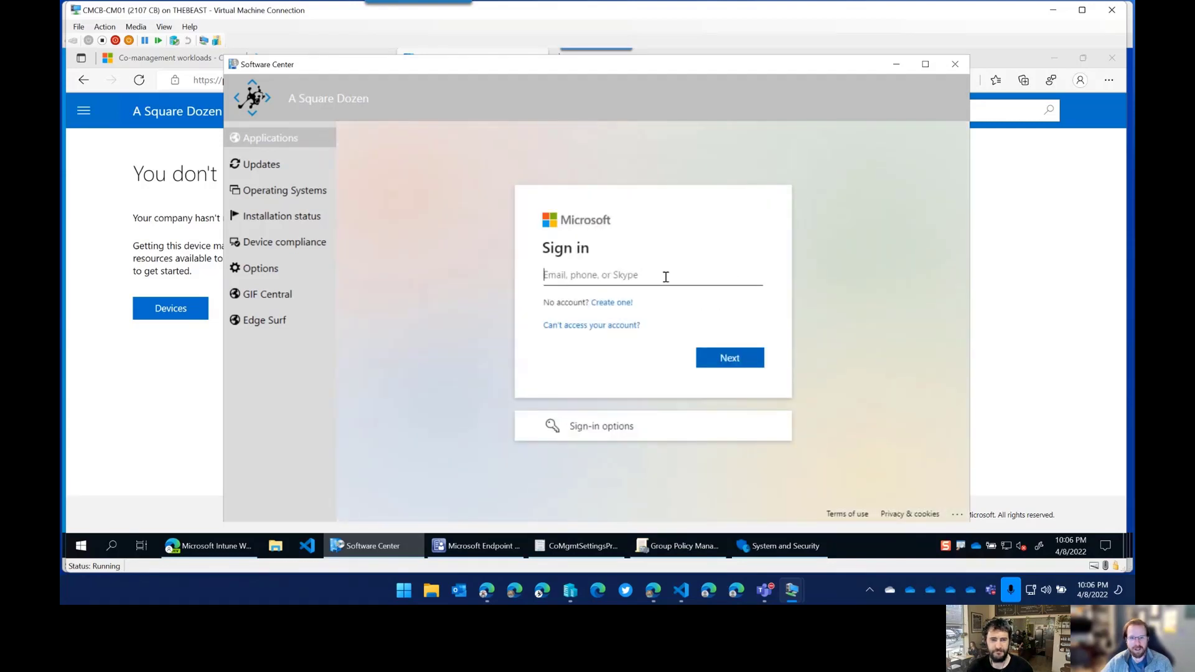
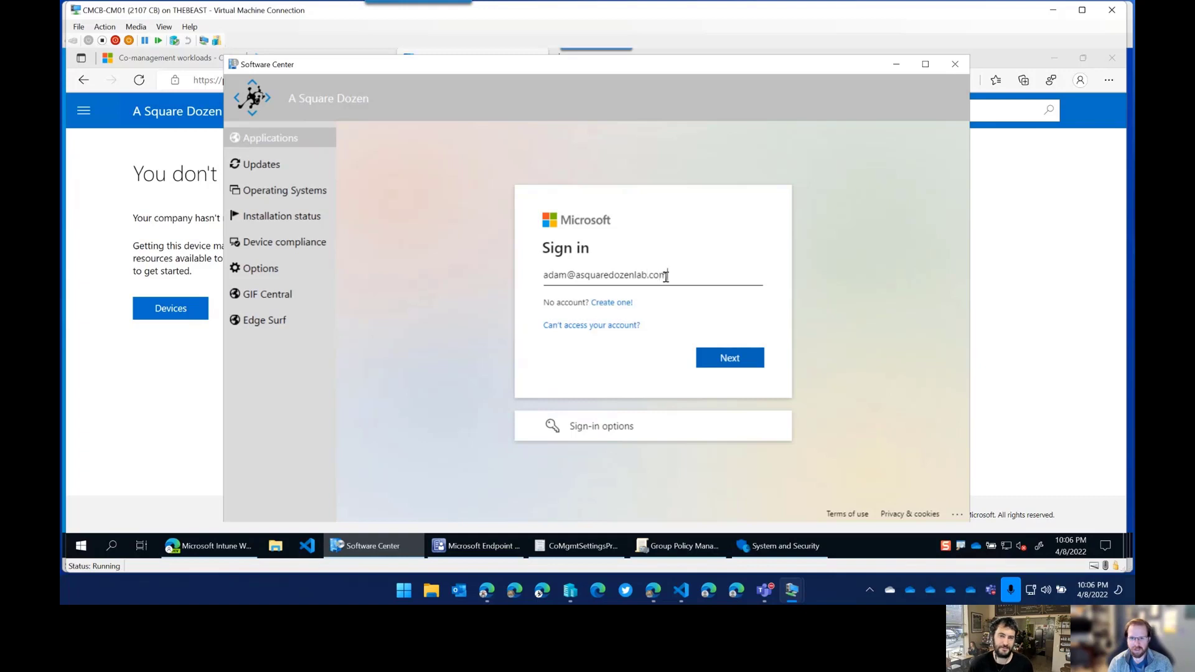
Sign in on the Applications tab with the account e-mail, then open and close the Company Portal menu.
key(Return)
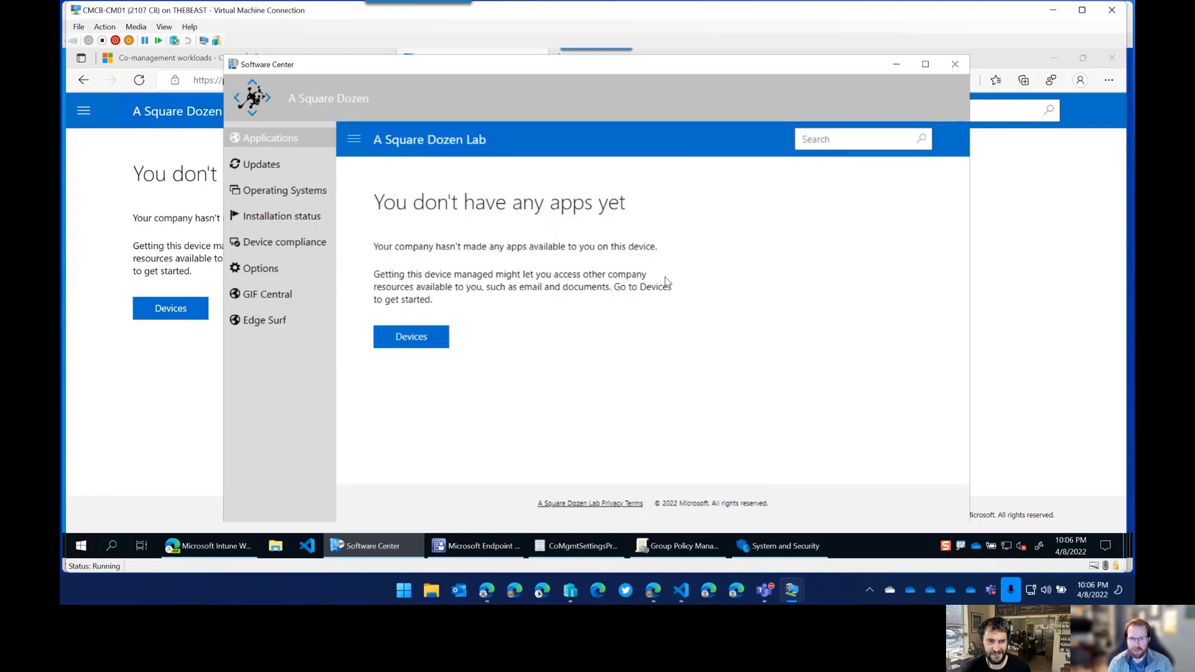
click(353, 140)
click(697, 256)
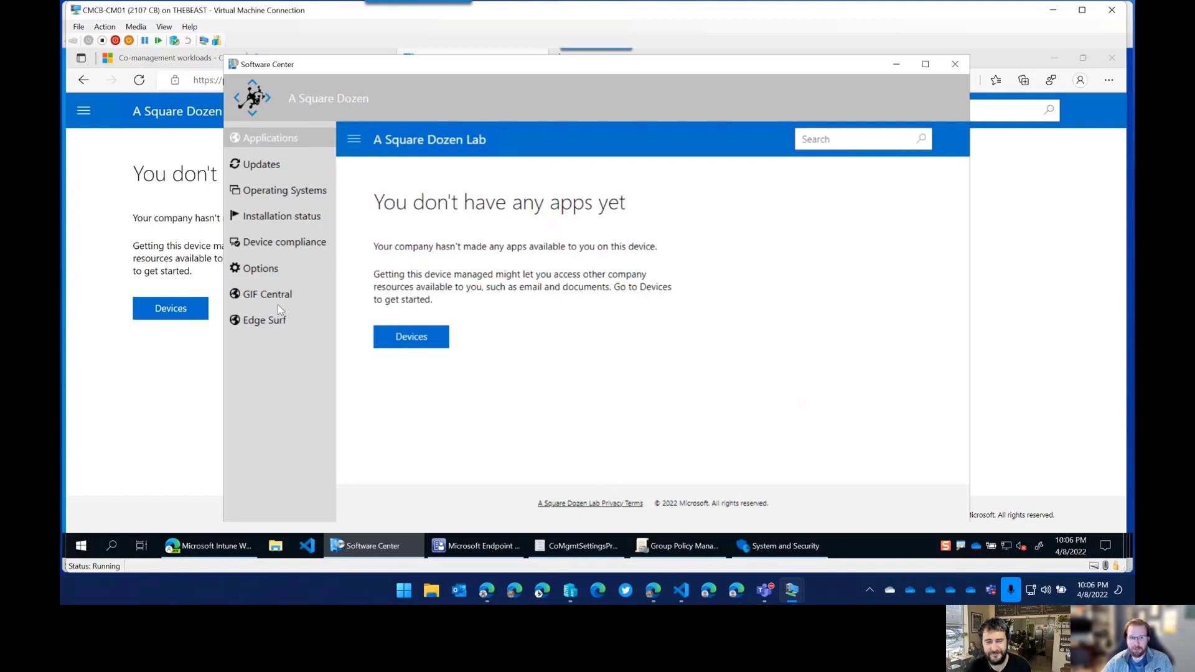
click(314, 294)
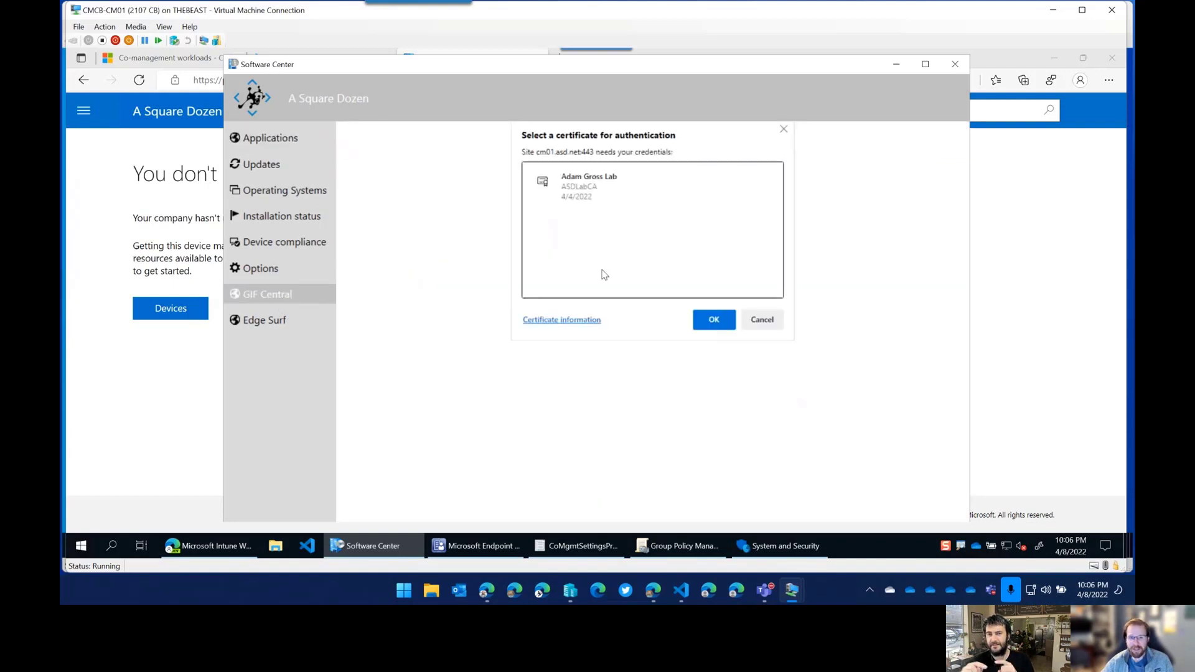
click(592, 191)
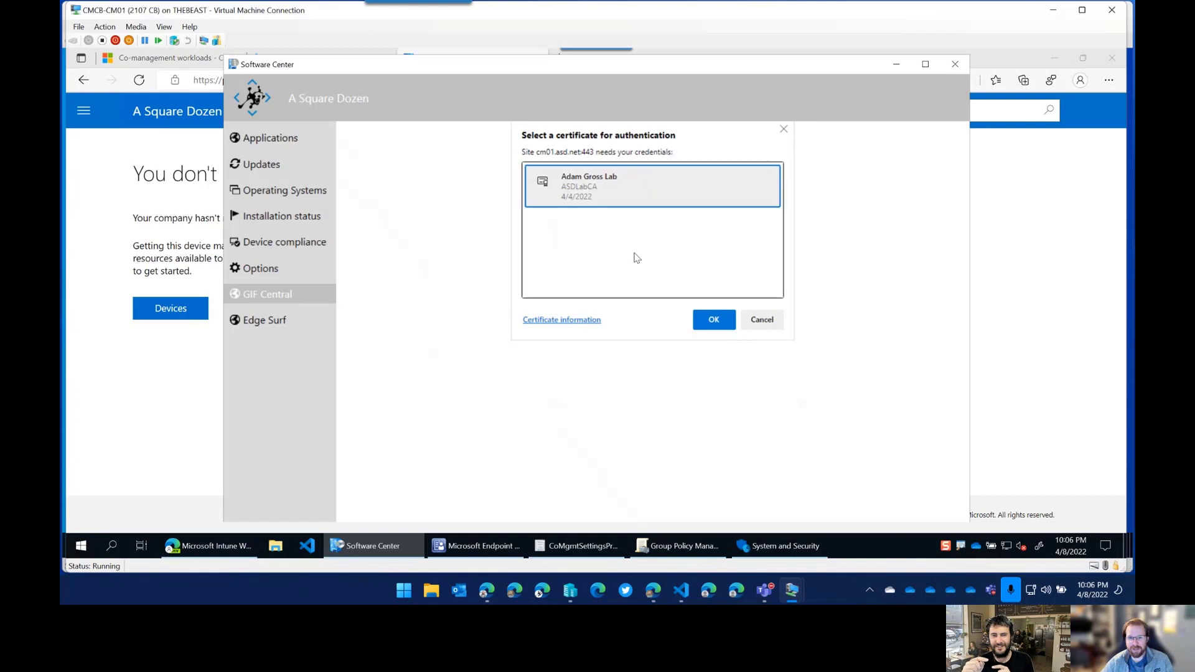
click(715, 321)
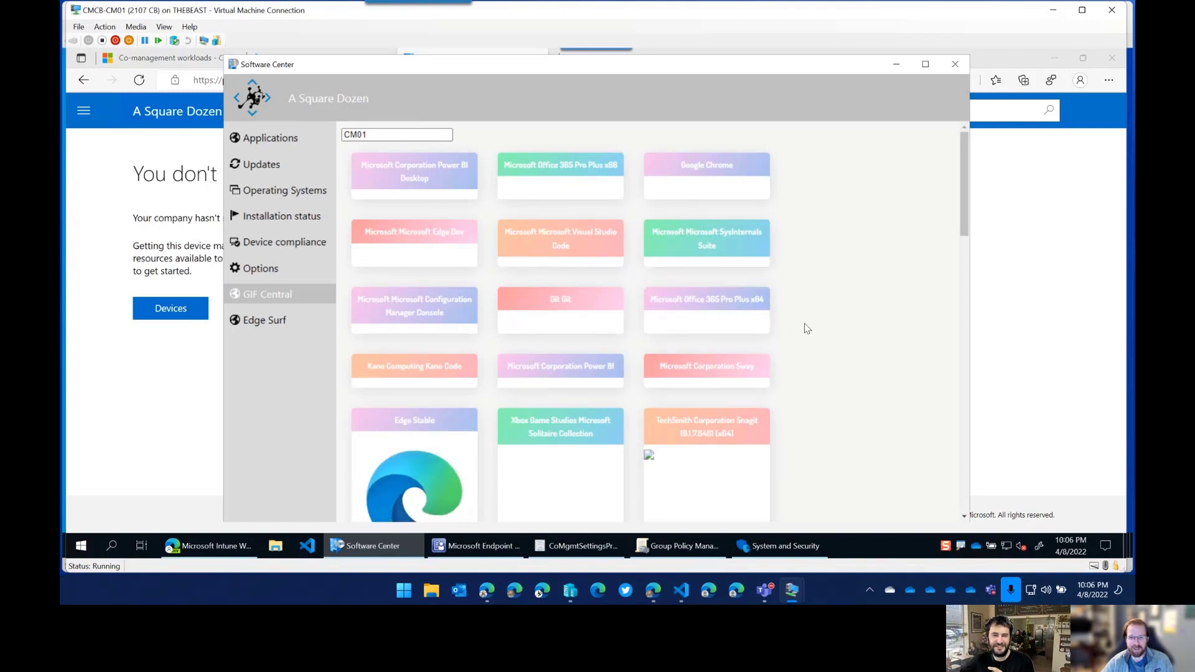
scroll(417, 446, down, 5)
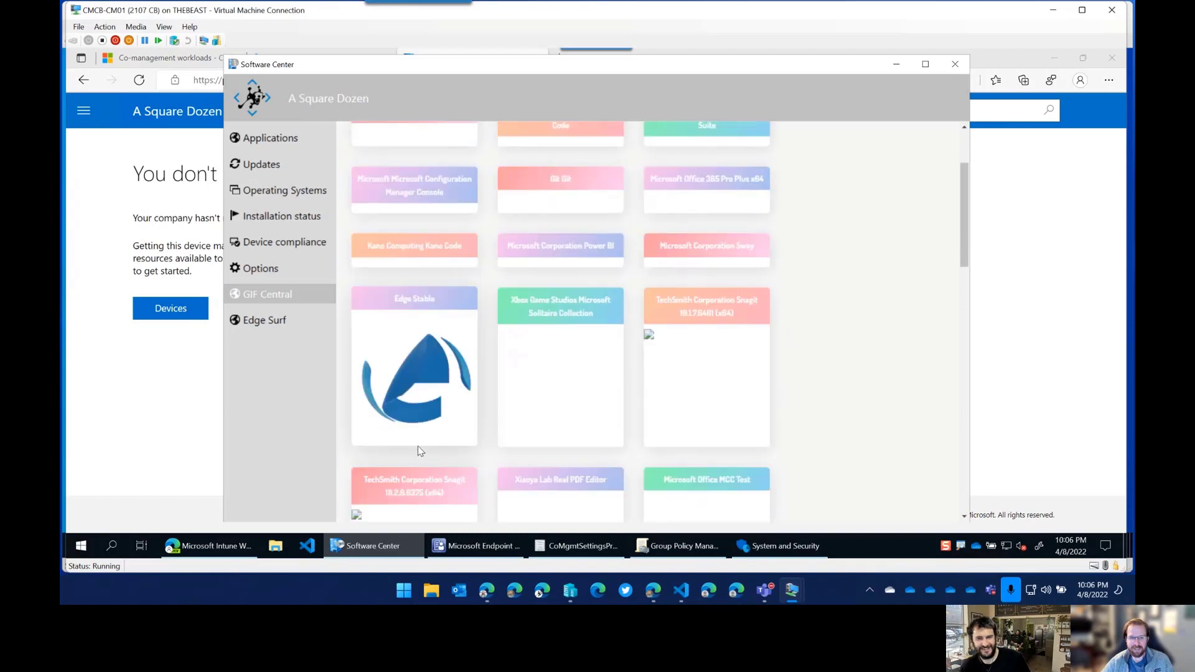
scroll(373, 404, up, 5)
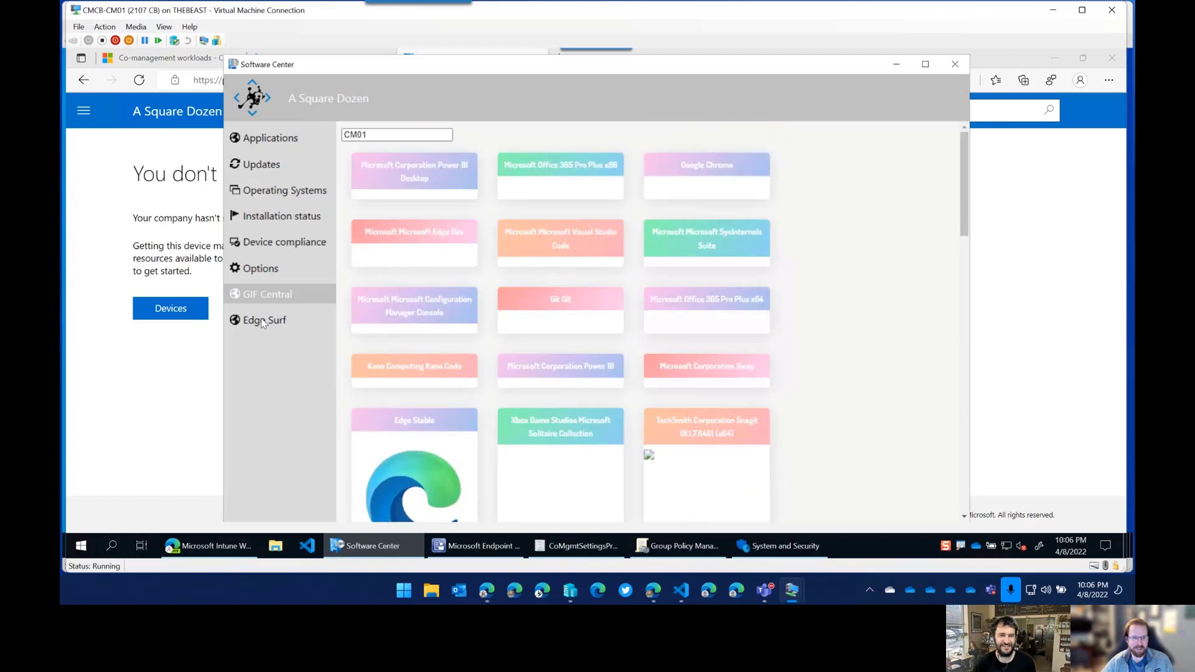
click(331, 326)
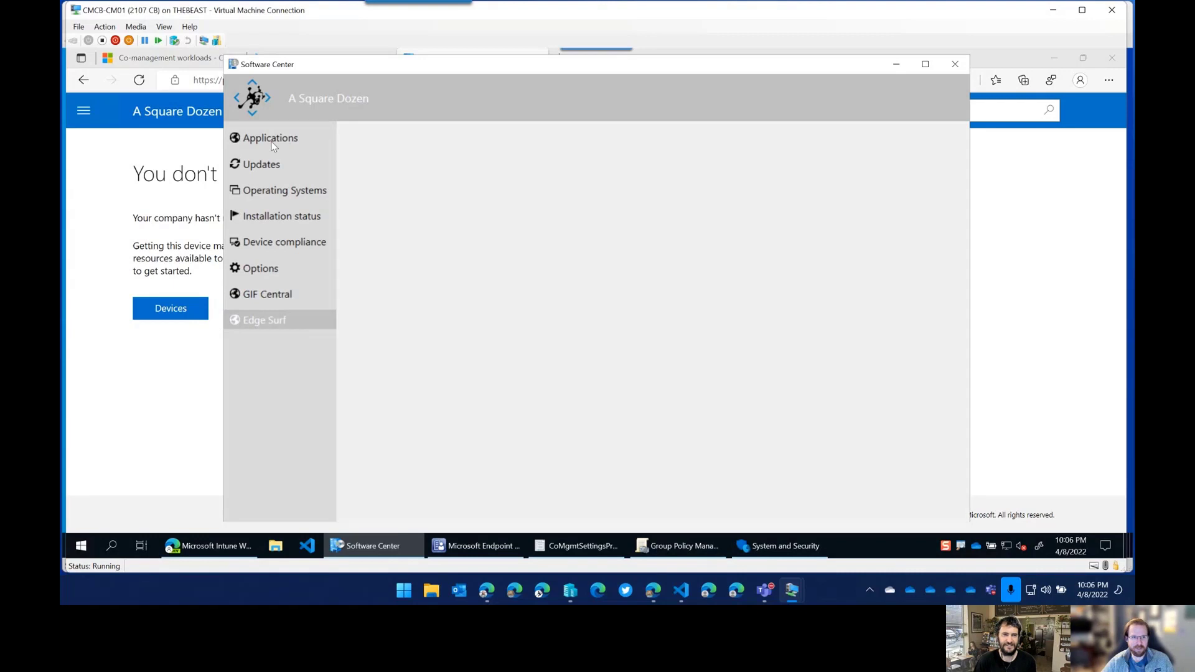
click(272, 143)
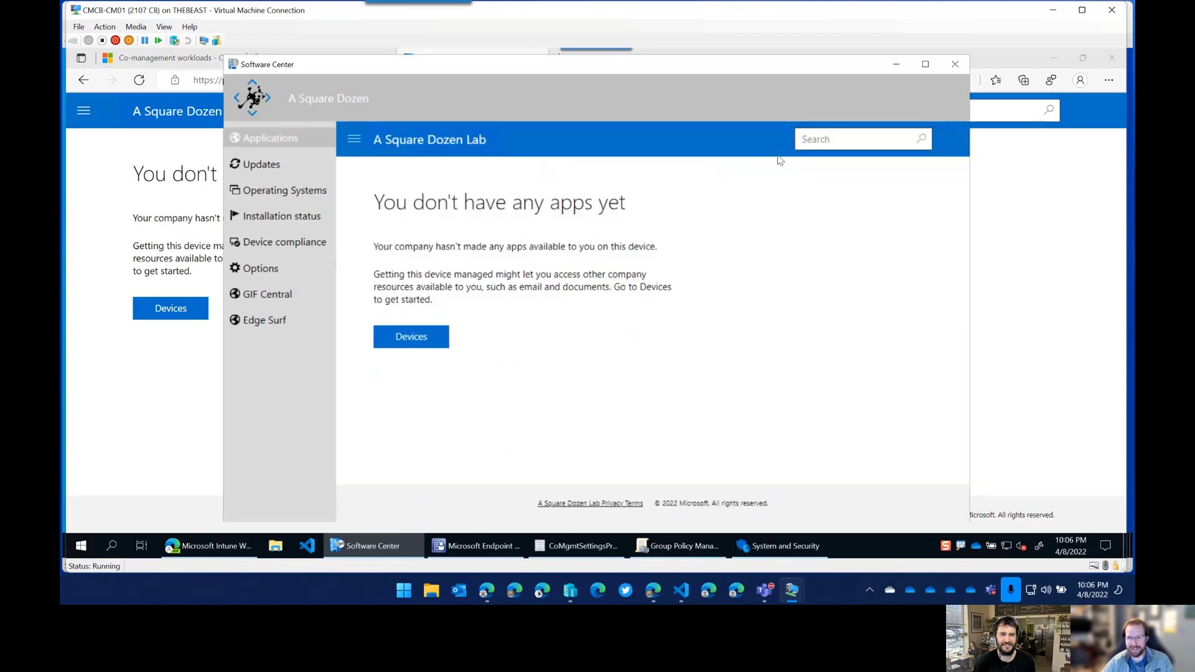
Minimize Software Center and Control Panel, then slide the Client apps workload fully to Intune.
click(897, 65)
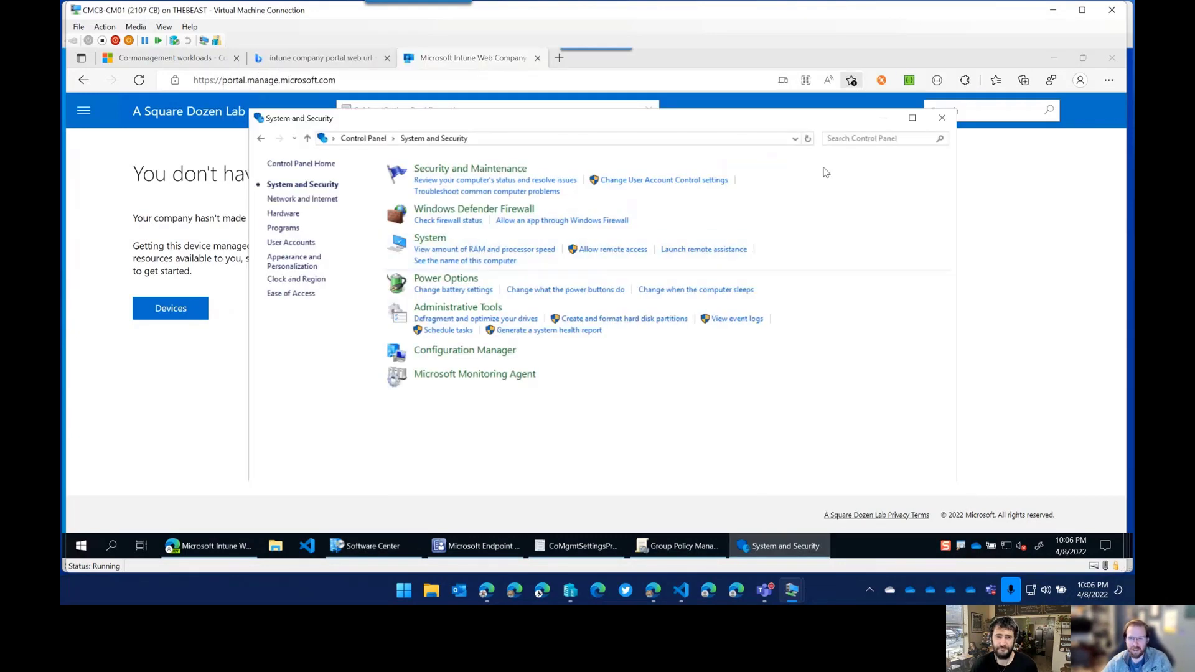
click(884, 118)
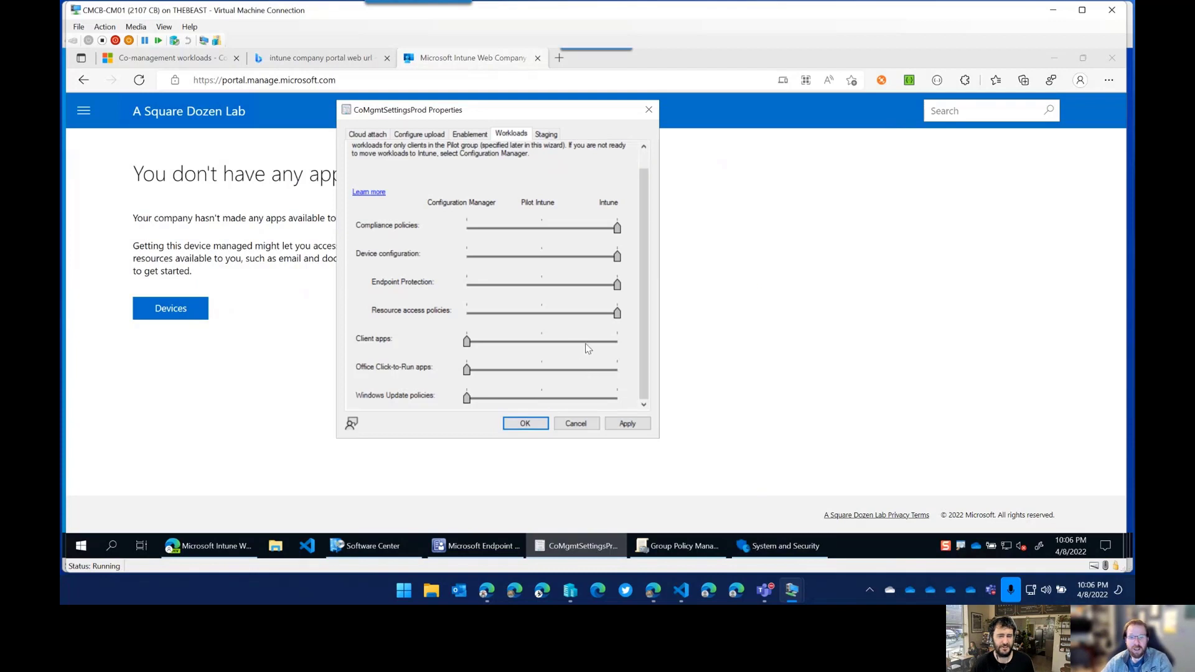
click(615, 344)
click(616, 343)
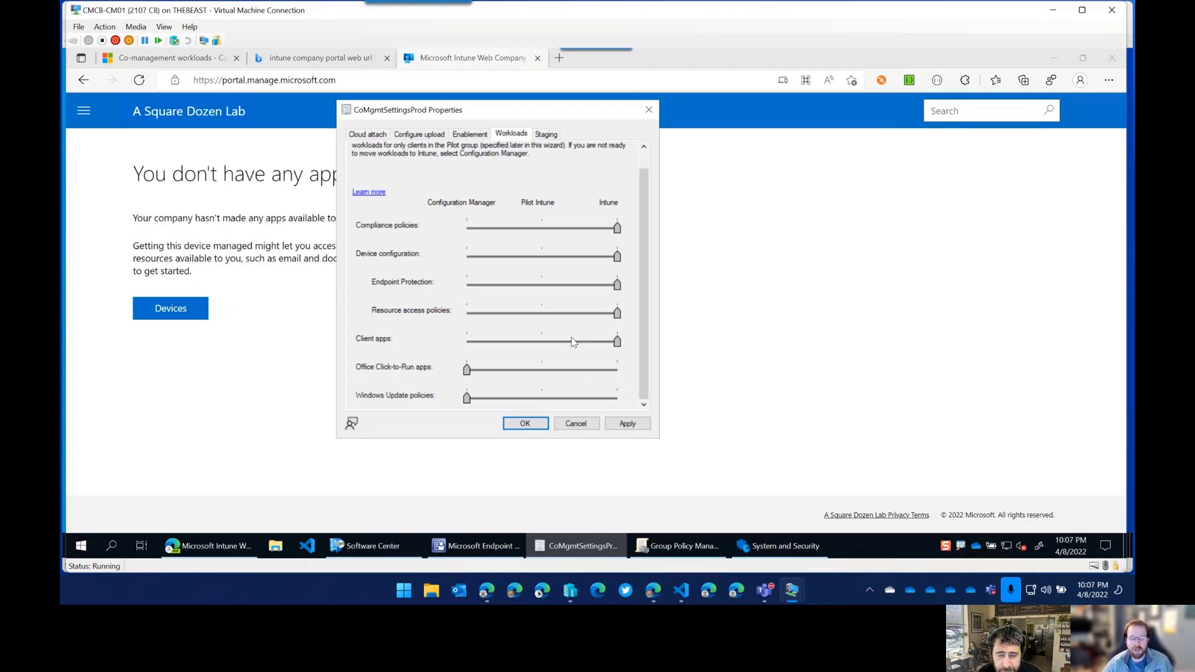
In Endpoint Manager admin center, show Apps > All apps with the navigation pane collapsed.
mouse_move(657, 591)
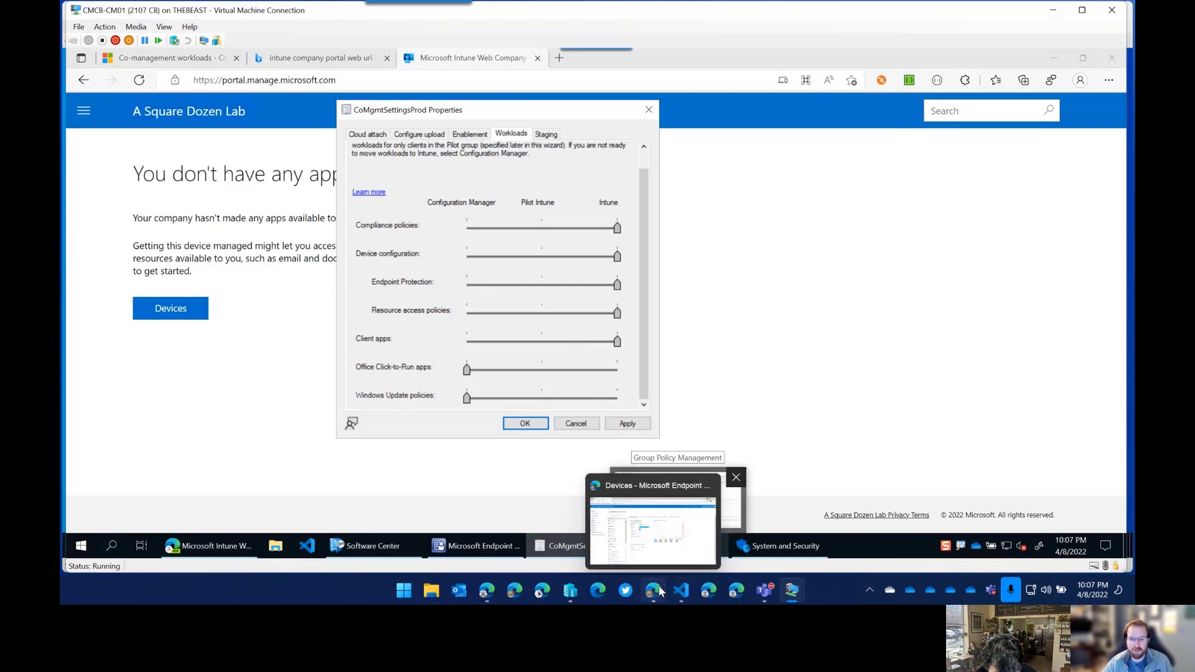
click(658, 591)
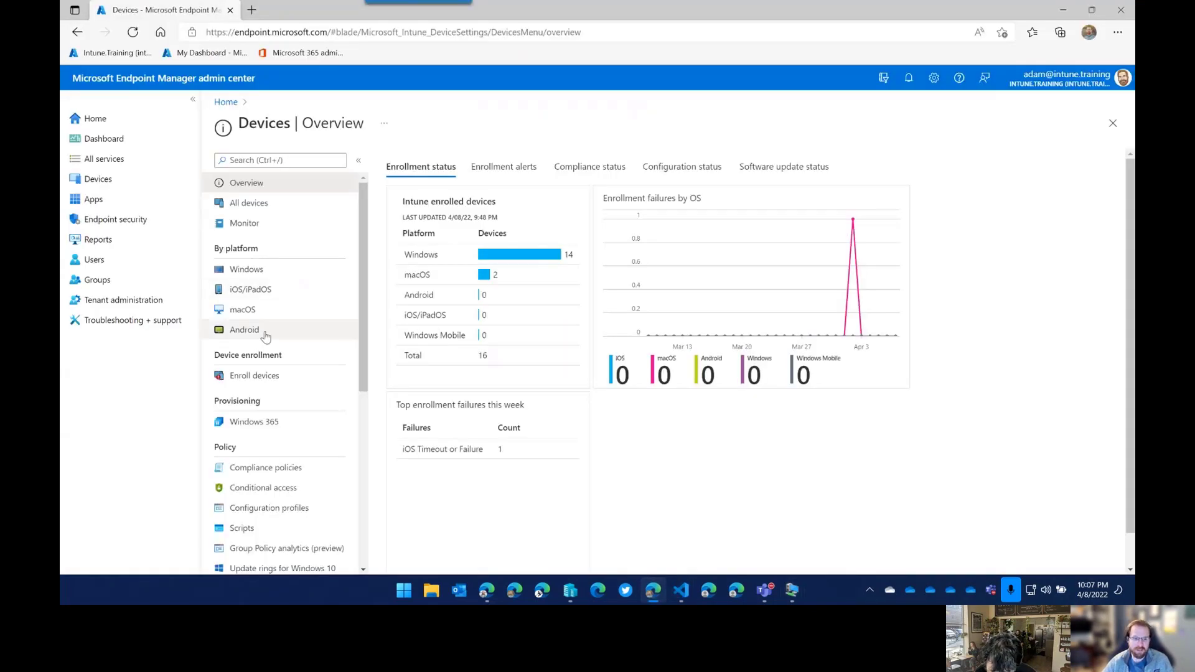
click(93, 199)
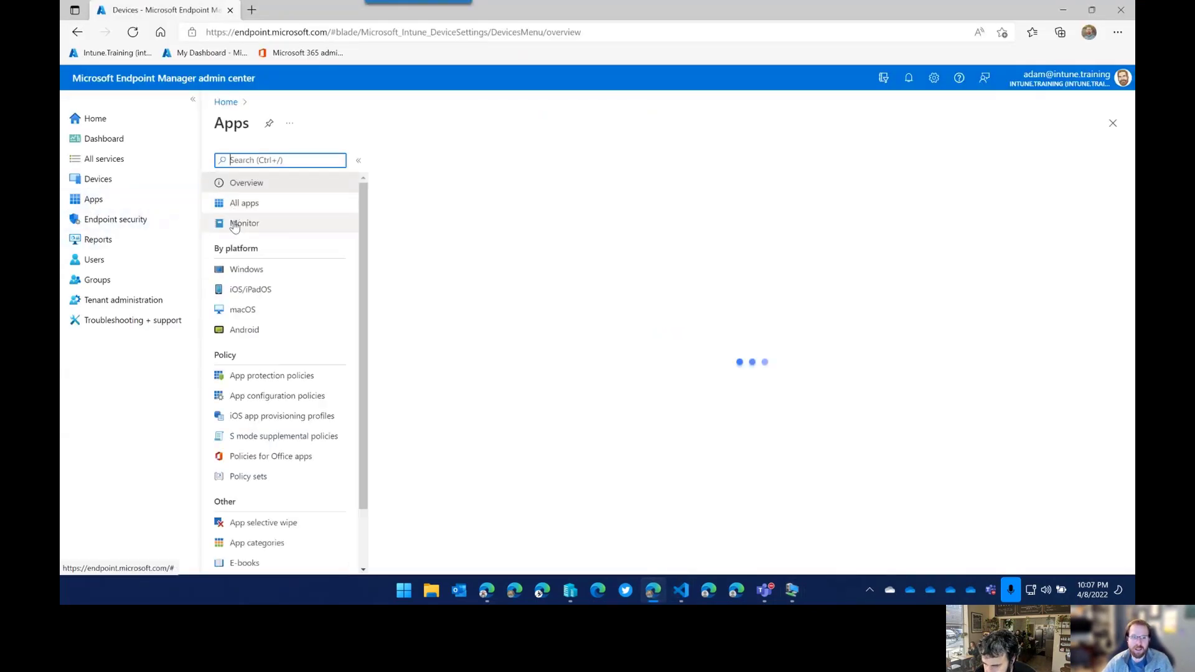
click(255, 210)
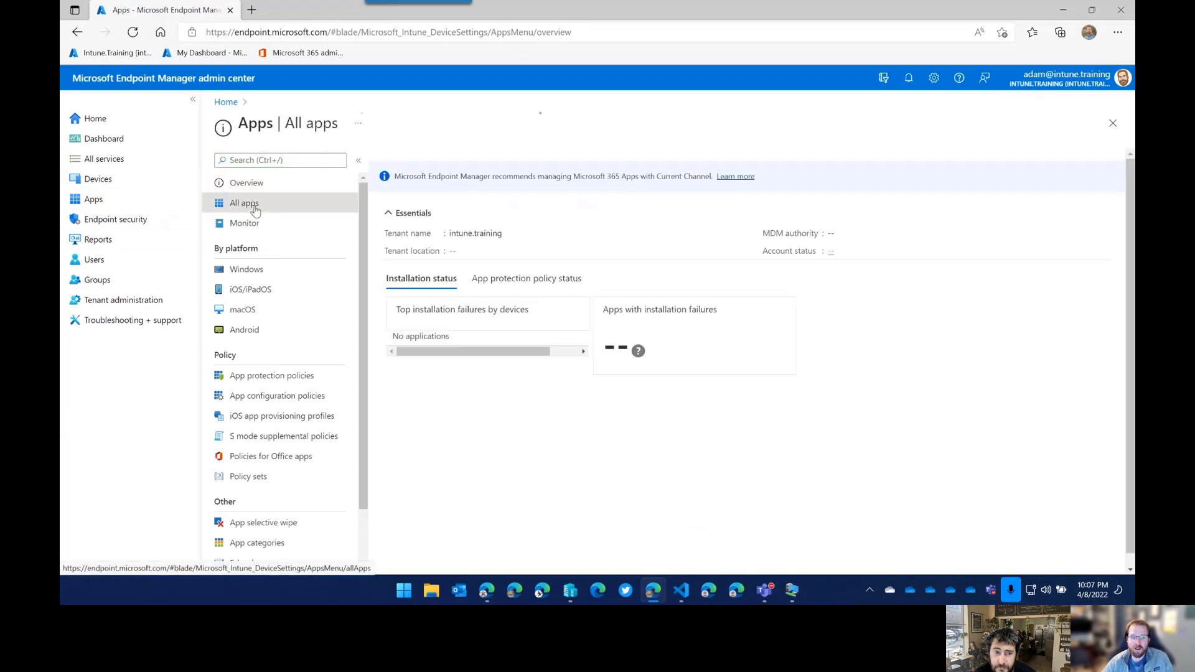
click(194, 101)
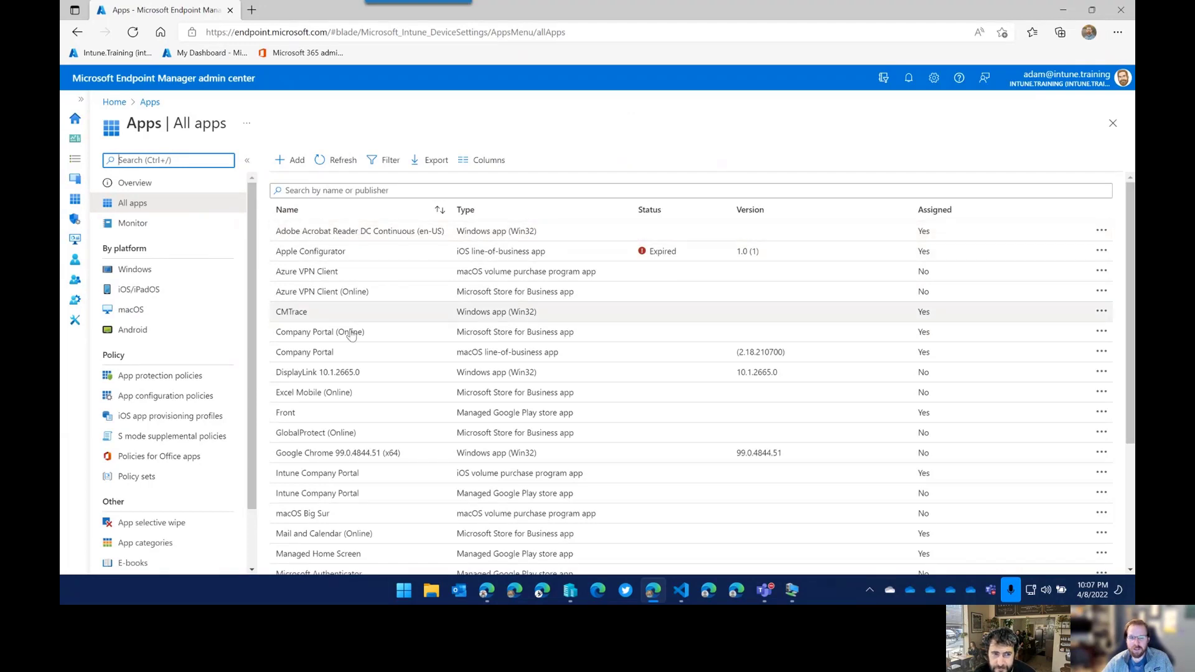
On CM01, show the ConfigMgr Applications list and select 7-Zip (EXE-x64) to view its summary.
mouse_move(794, 595)
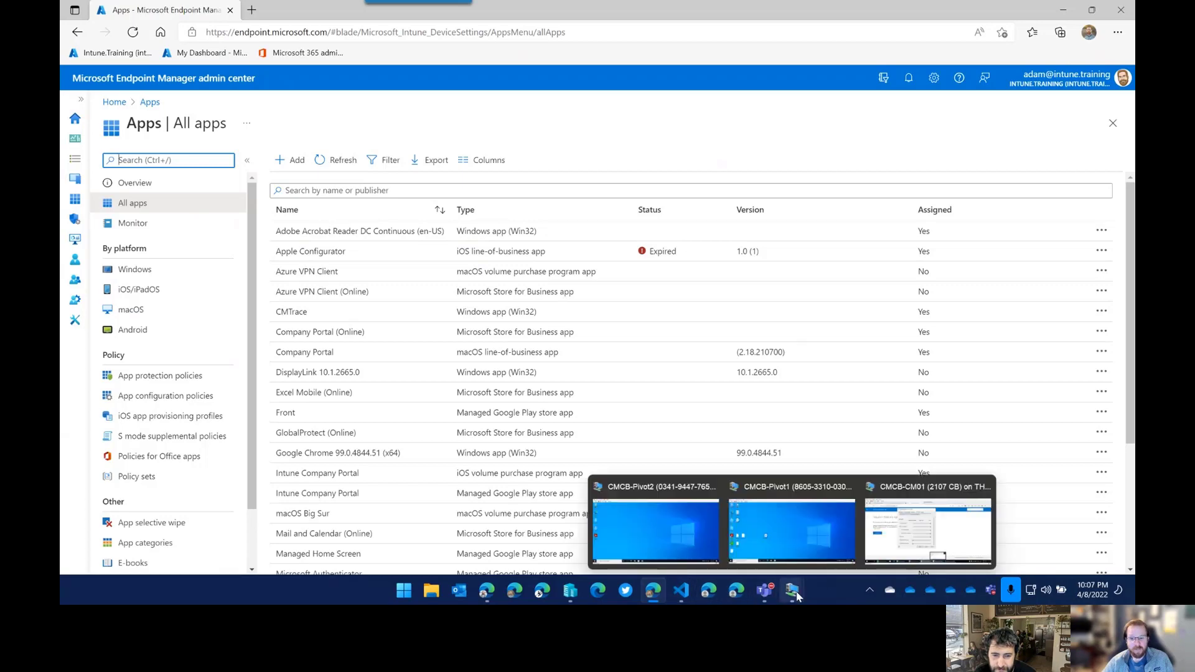
click(892, 548)
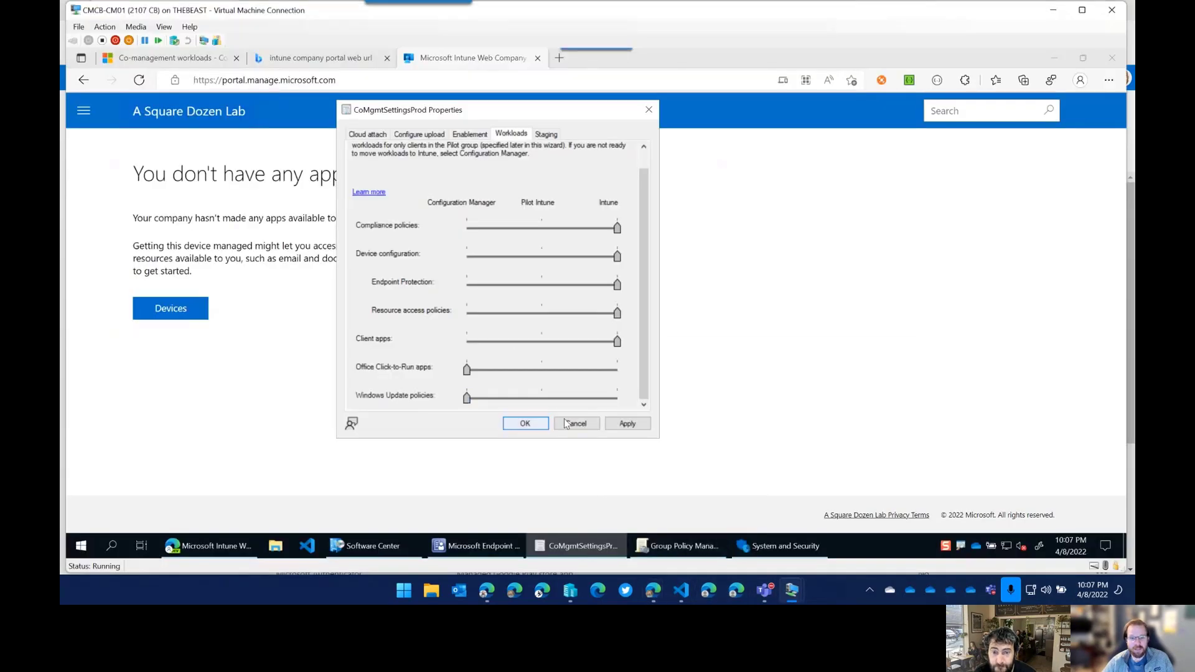
click(461, 540)
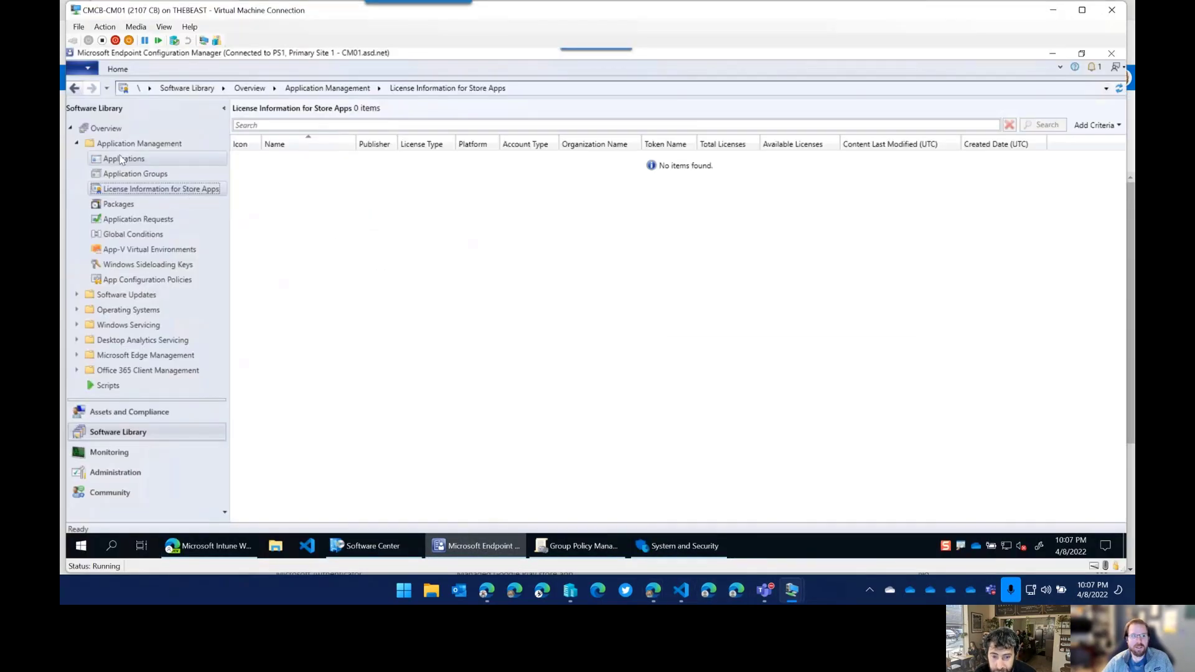
key(Up)
key(Up)
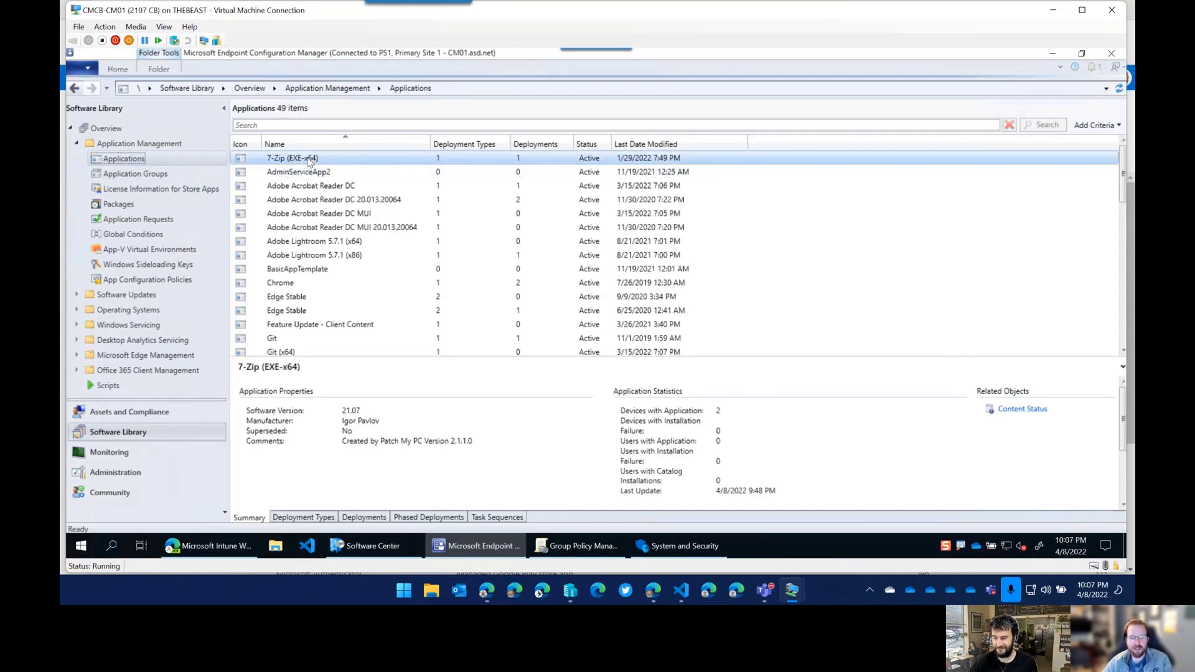
click(310, 159)
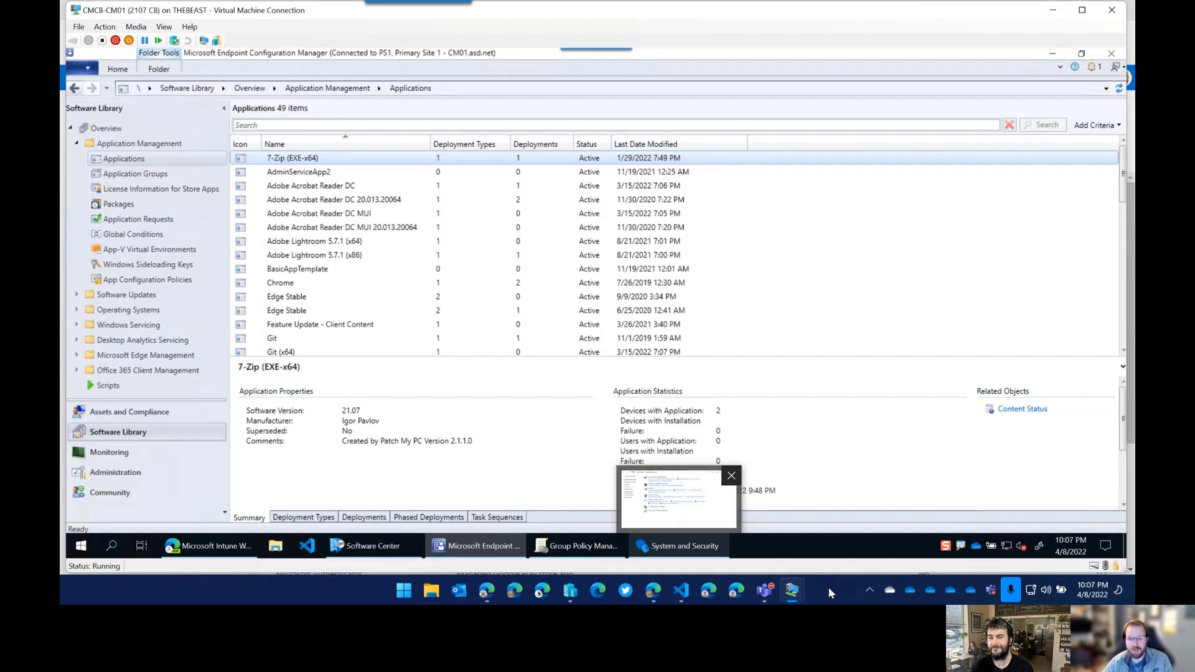
click(801, 553)
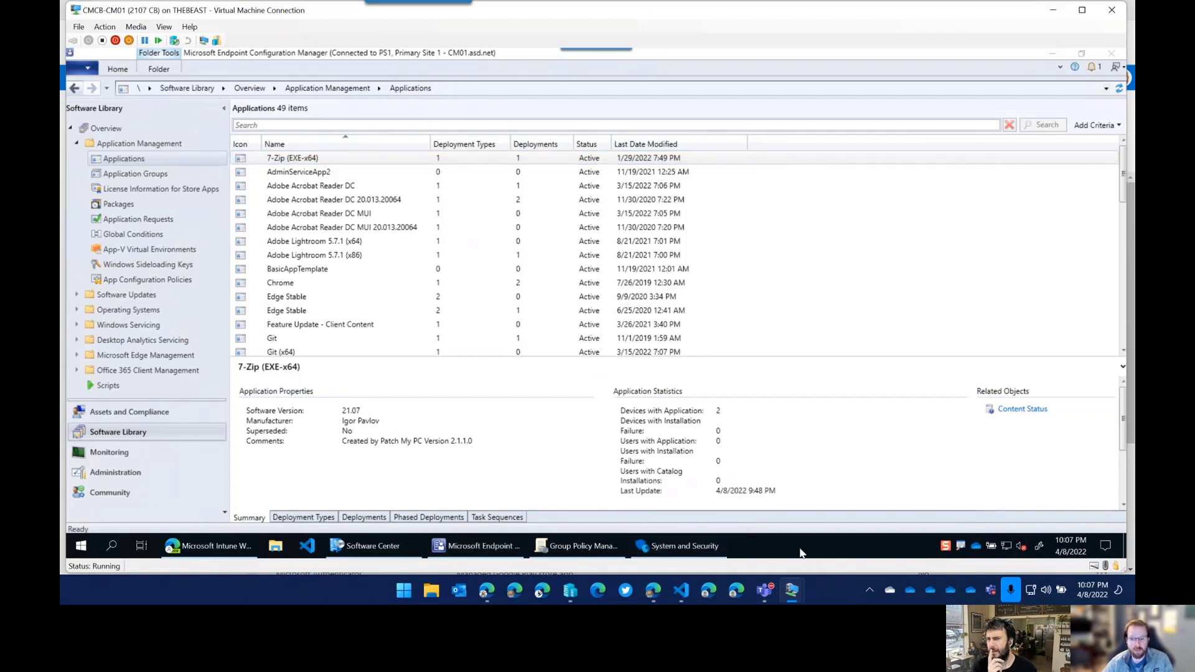
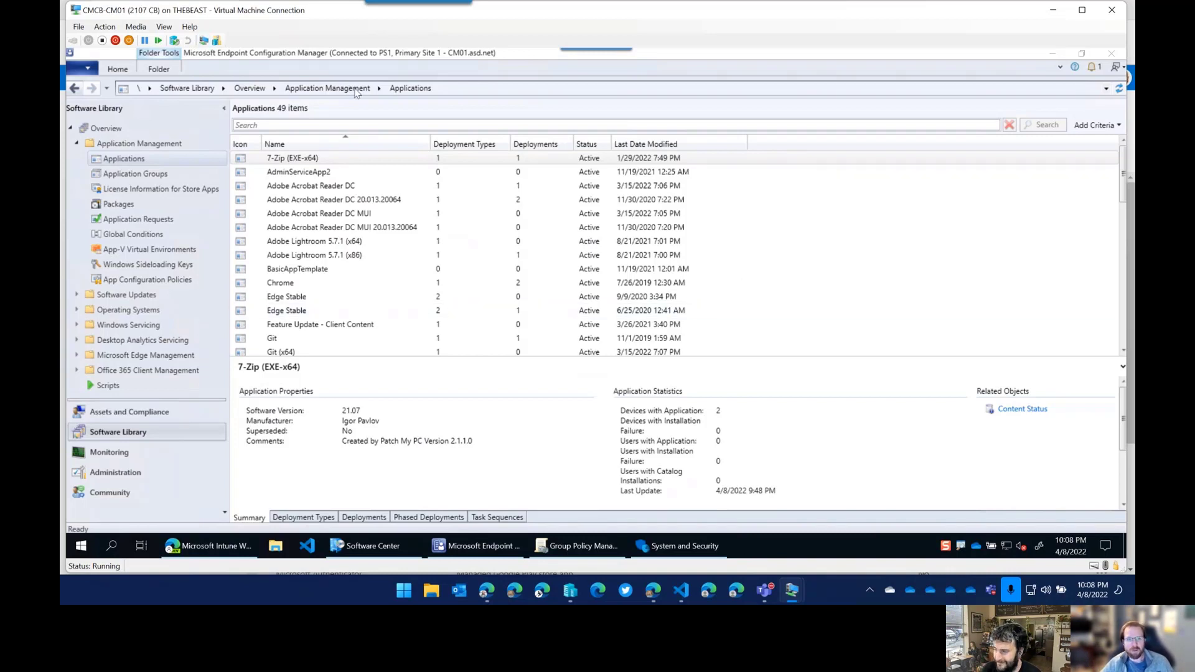
Resize the Applications Name and Deployment Types columns, then switch to the Assets and Compliance workspace.
drag(431, 142, 438, 142)
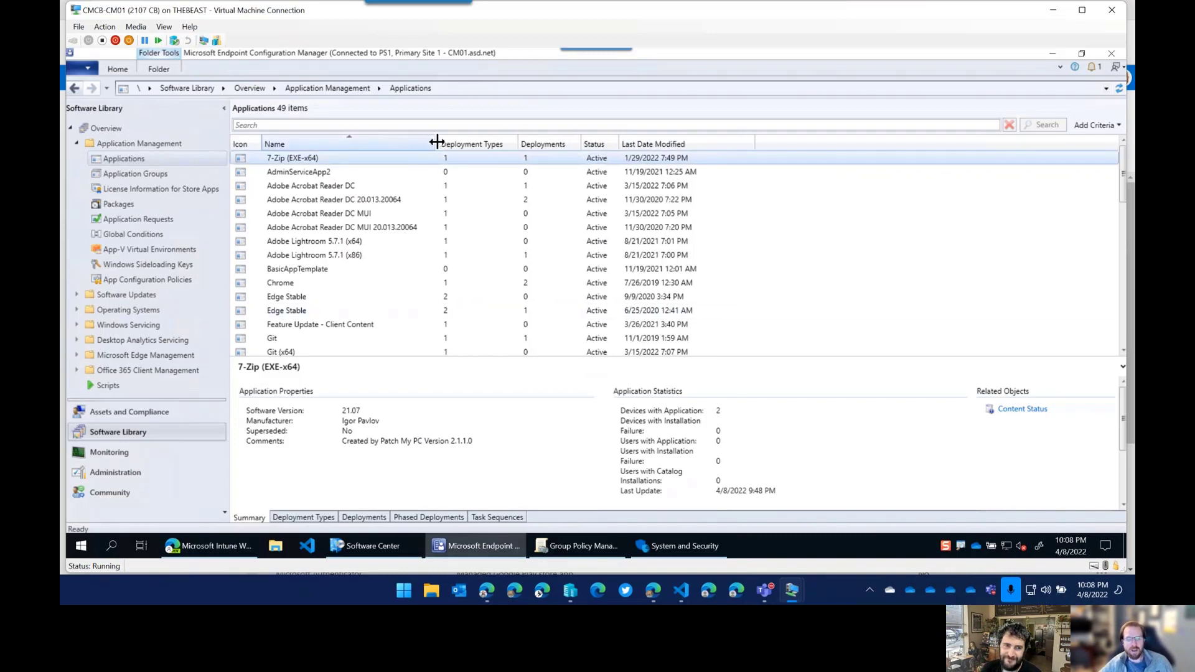
click(283, 161)
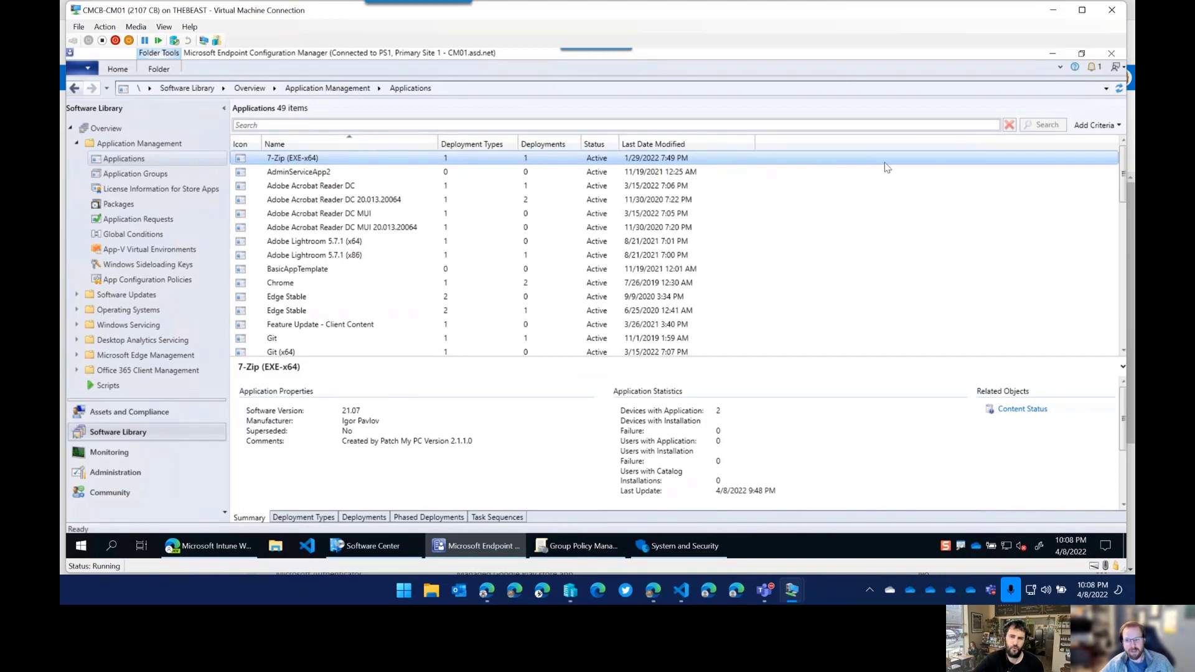
drag(438, 142, 424, 142)
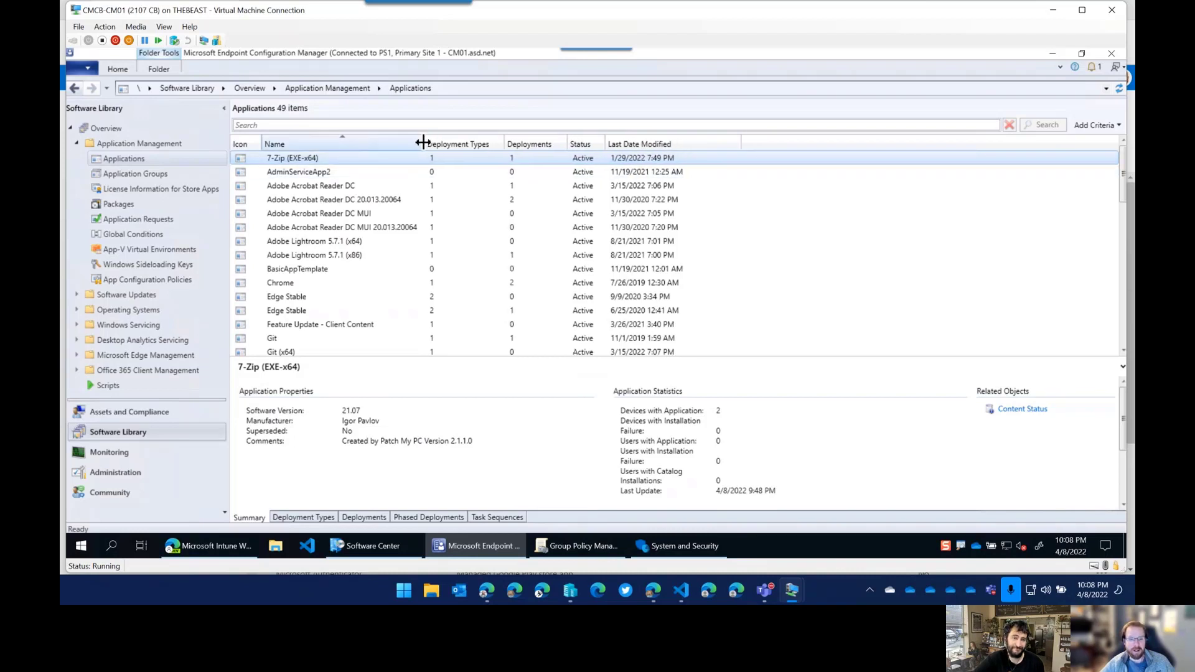
drag(504, 142, 498, 142)
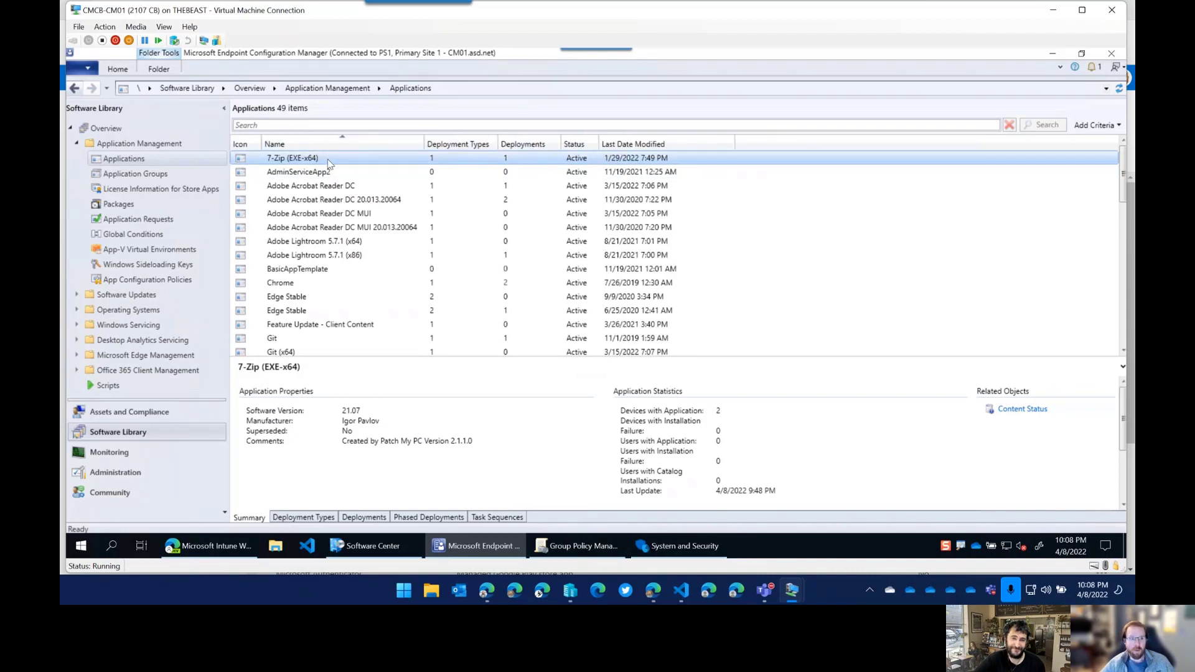
click(182, 162)
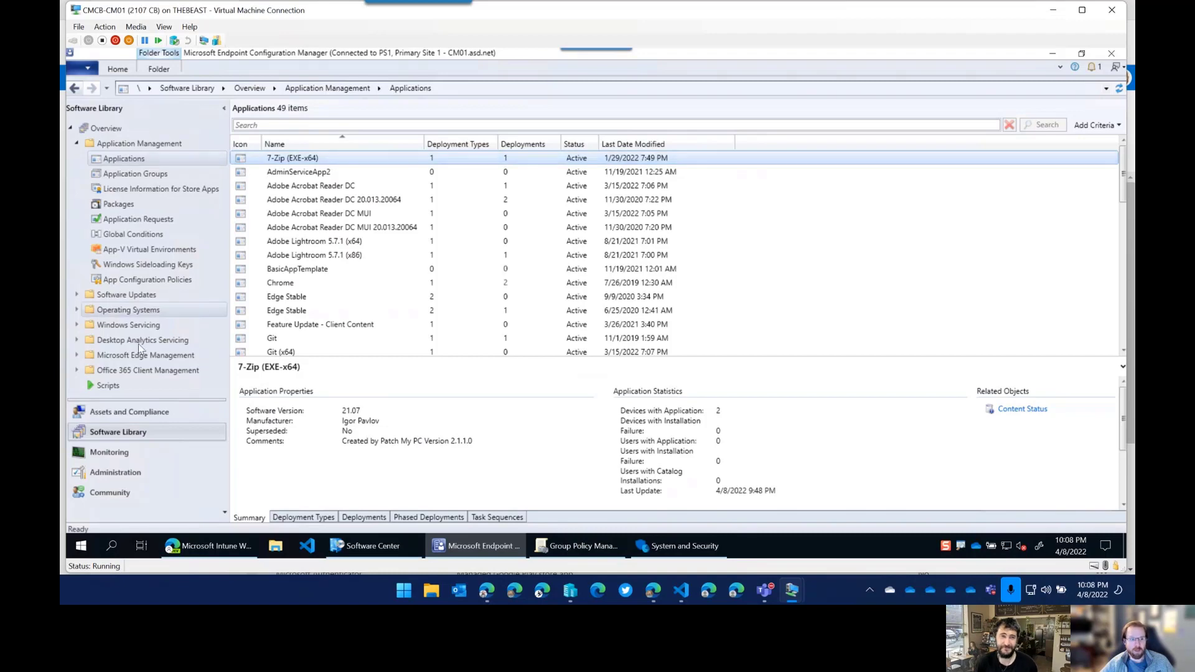
click(131, 412)
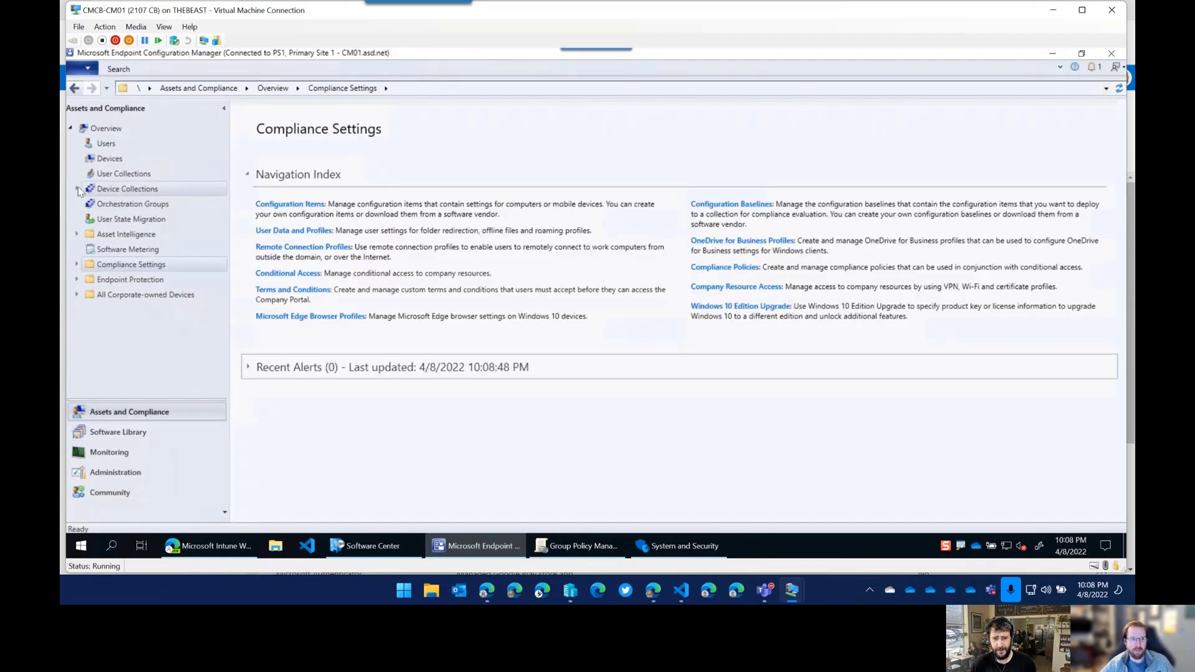
Open the Applications device-collection folder and confirm Google Chrome has no deployments.
click(79, 190)
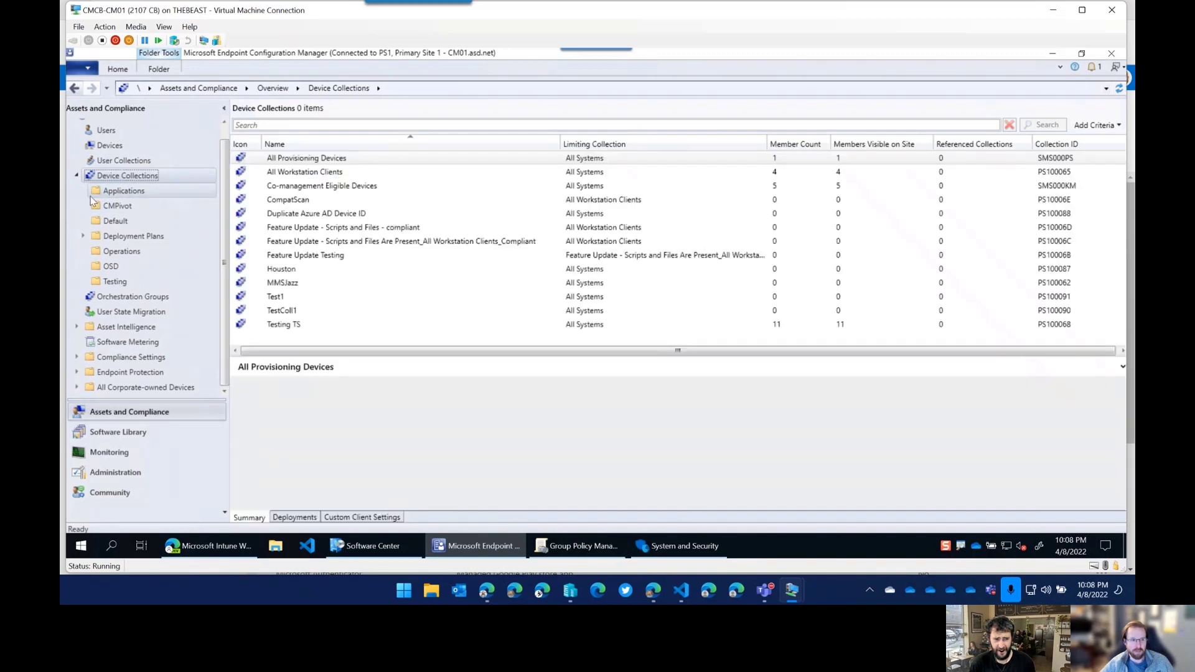
click(124, 190)
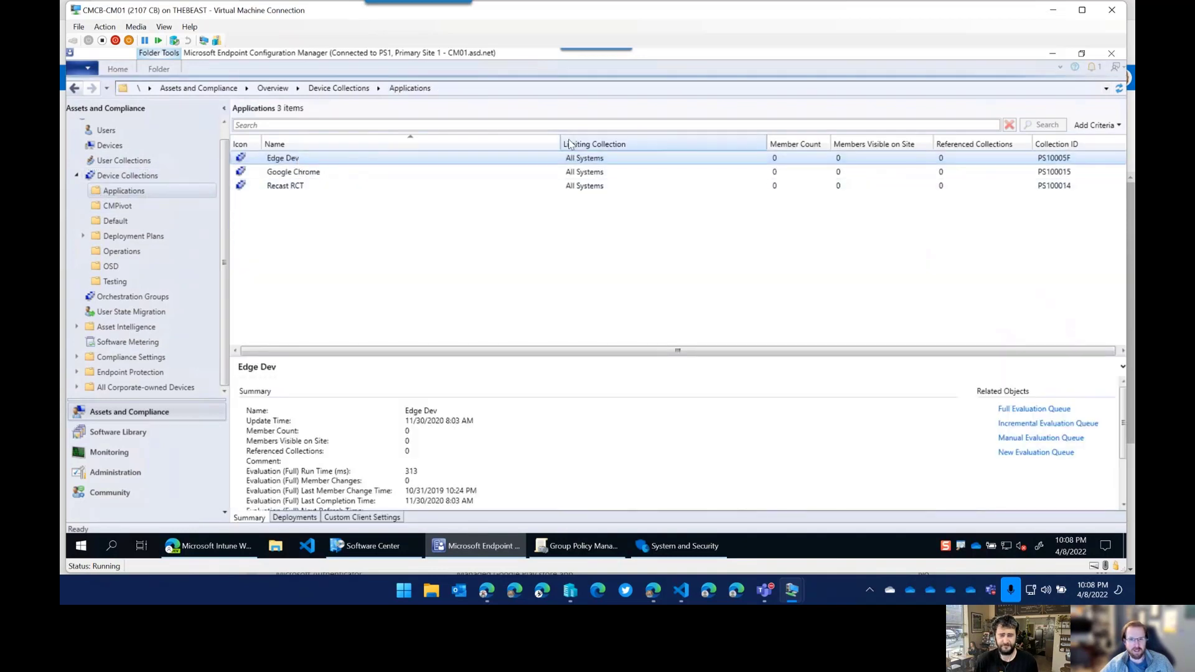
drag(492, 149, 378, 151)
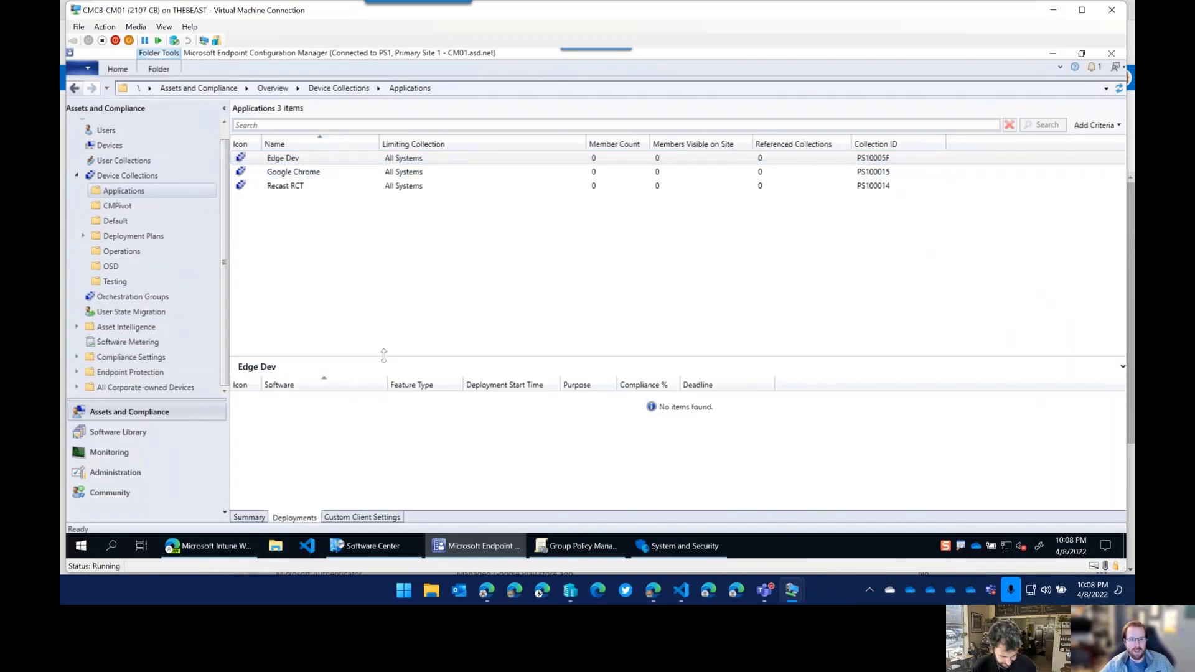
drag(380, 356, 385, 229)
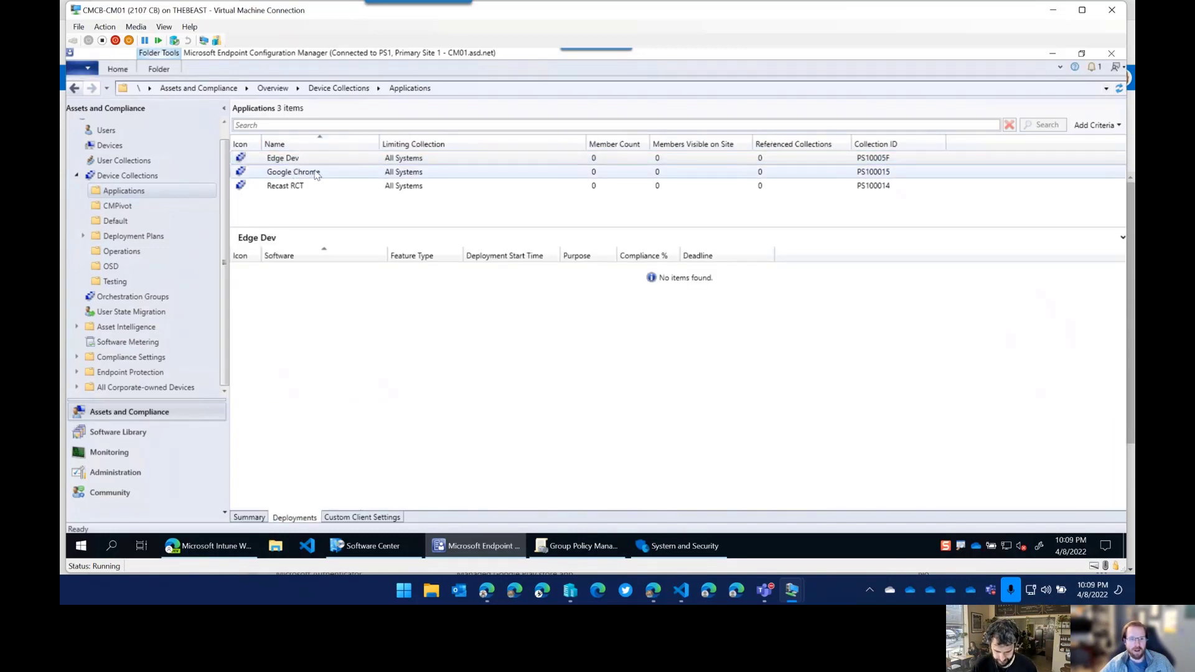
click(316, 175)
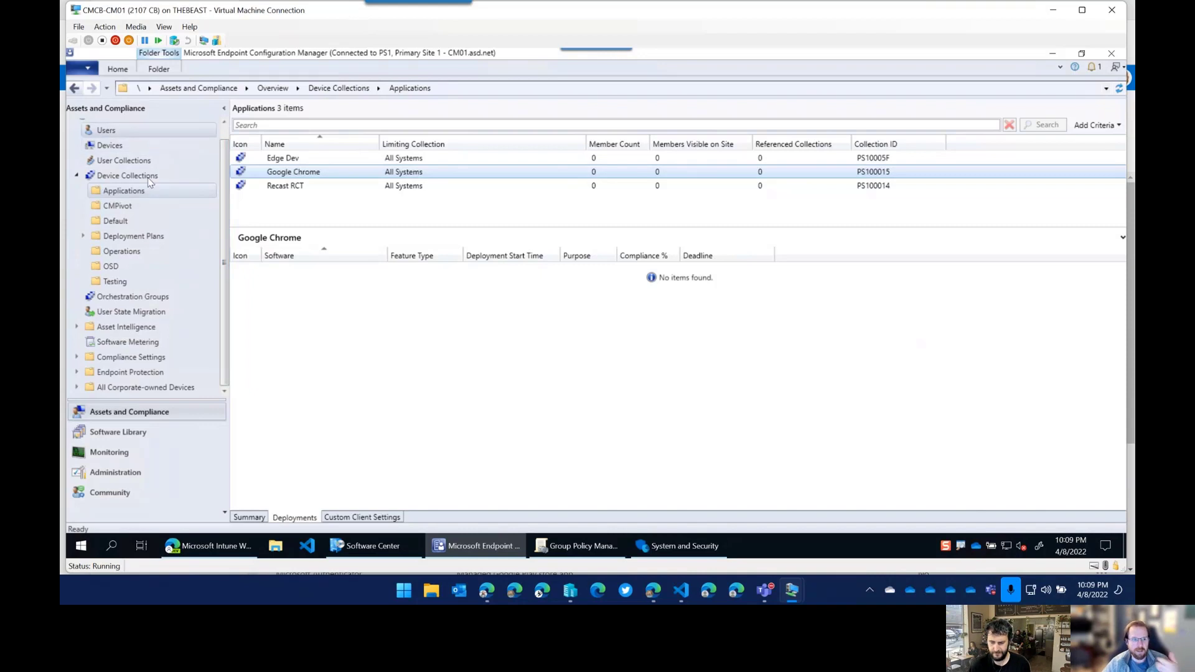
scroll(152, 257, up, 1)
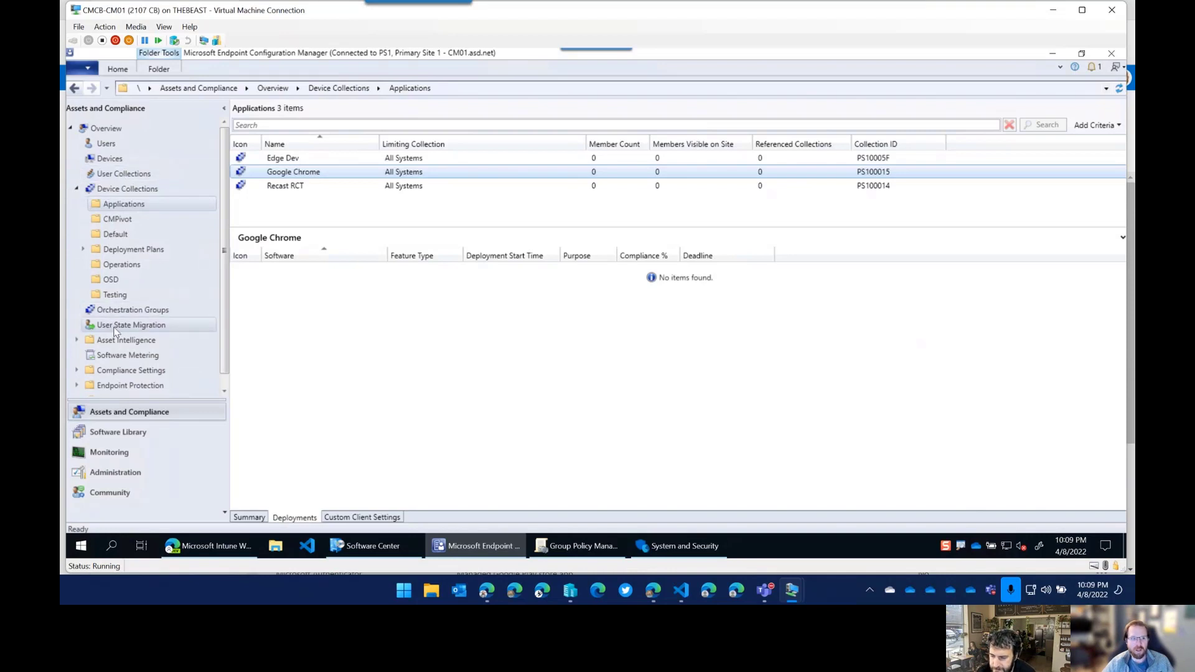
click(426, 431)
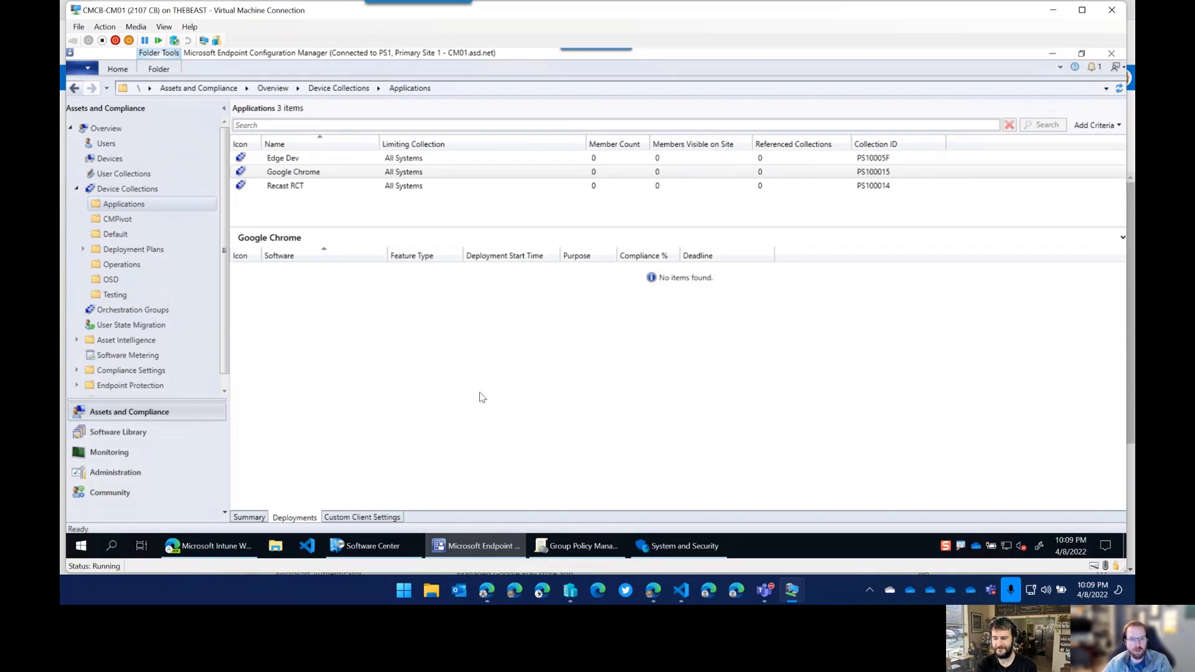
Show the Membership Rules tab of the Office 365 Pro Plus x64 user collection's properties.
click(152, 179)
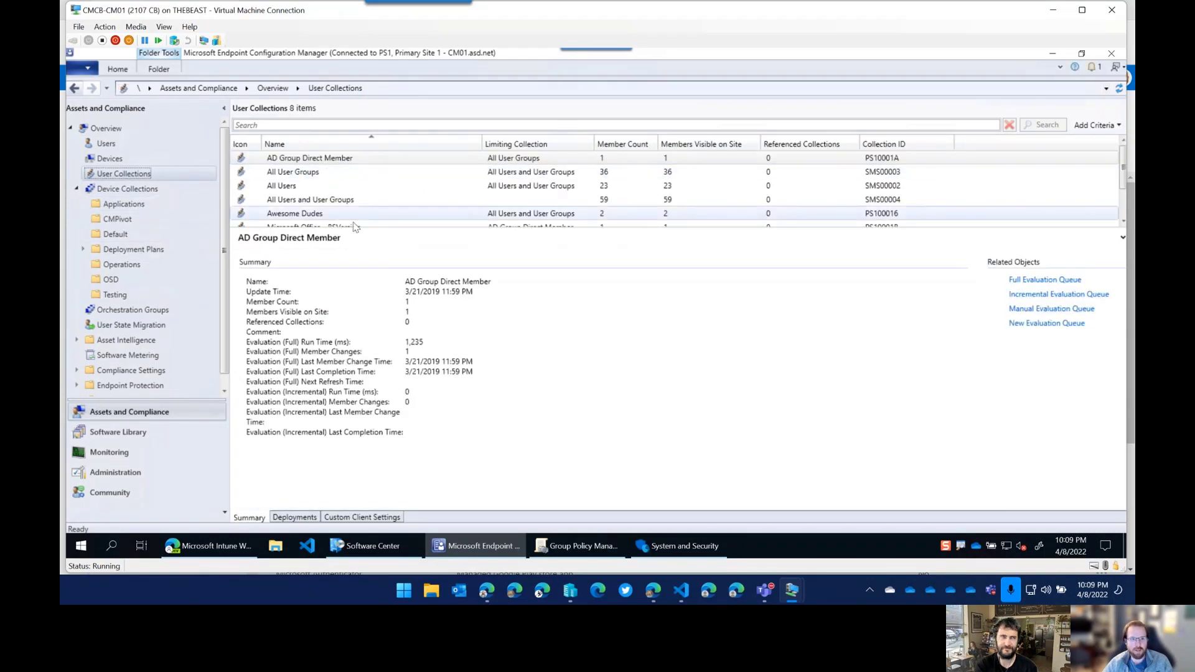
drag(352, 227, 349, 333)
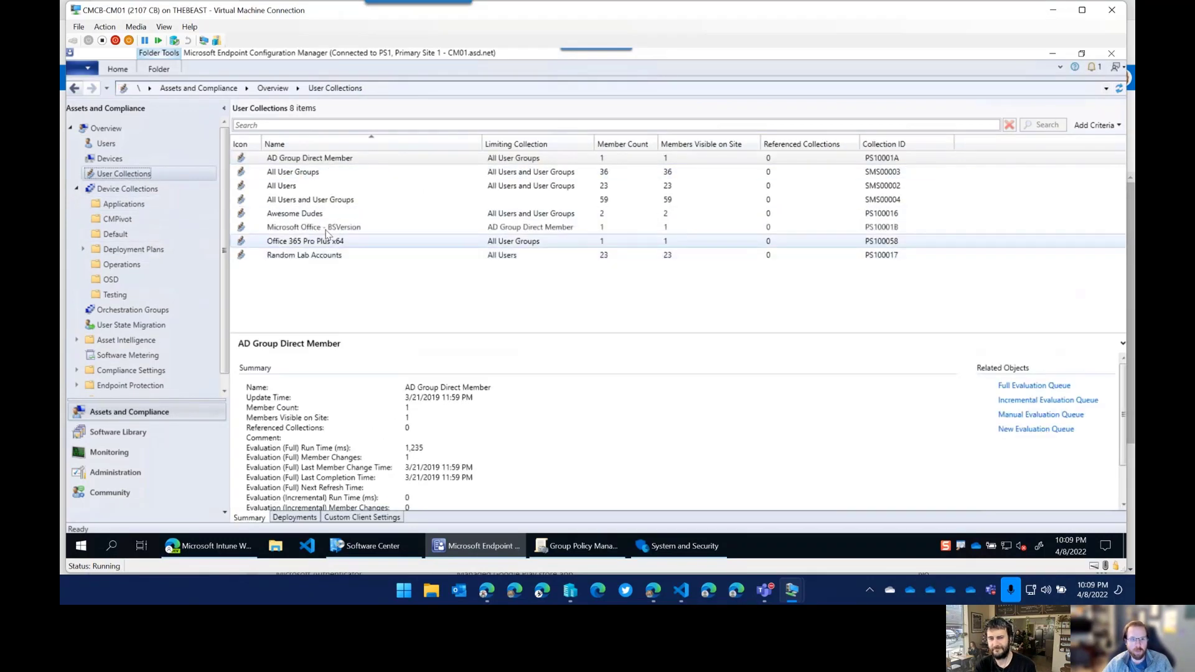
click(335, 243)
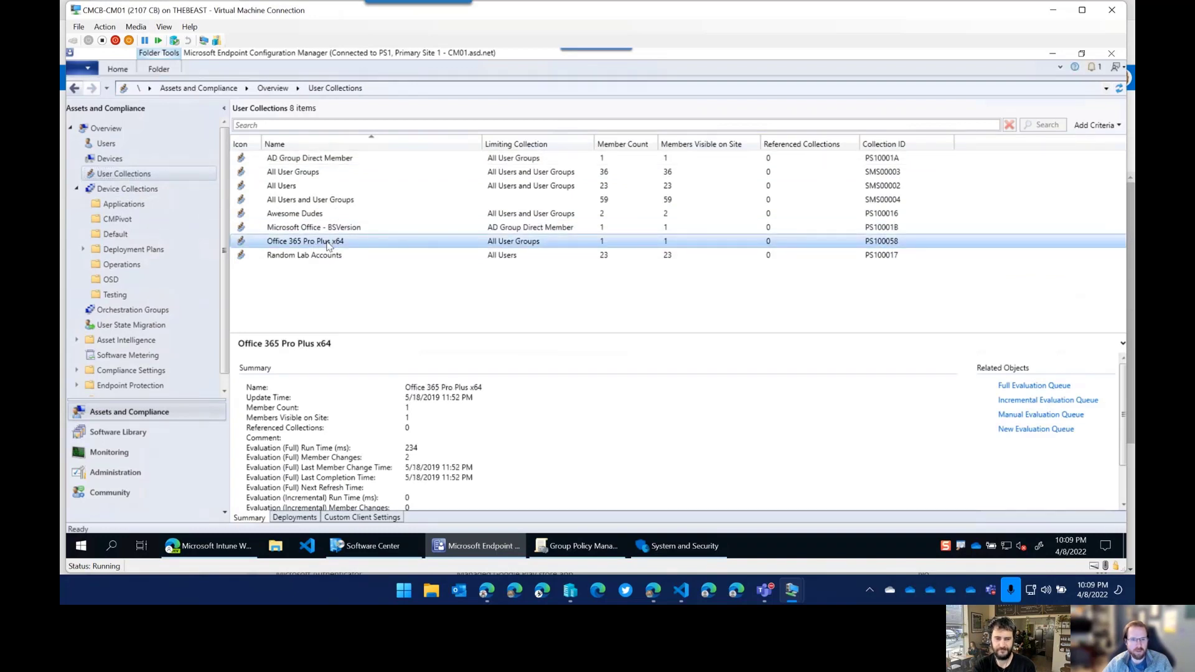
right_click(329, 244)
click(207, 492)
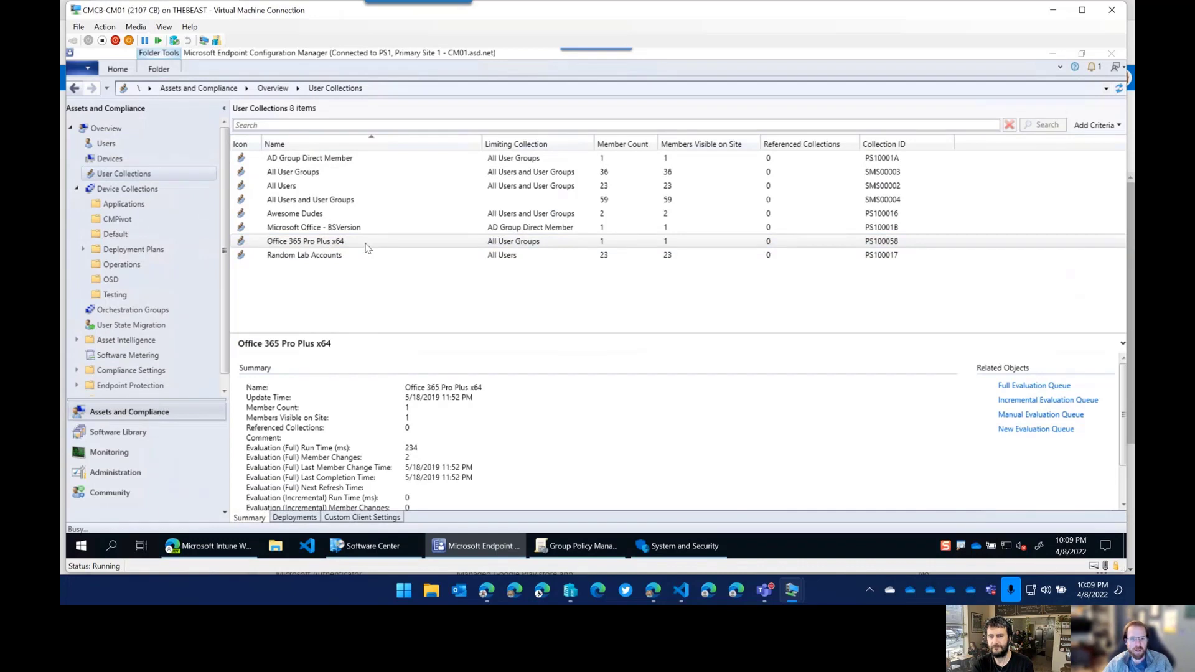
click(502, 153)
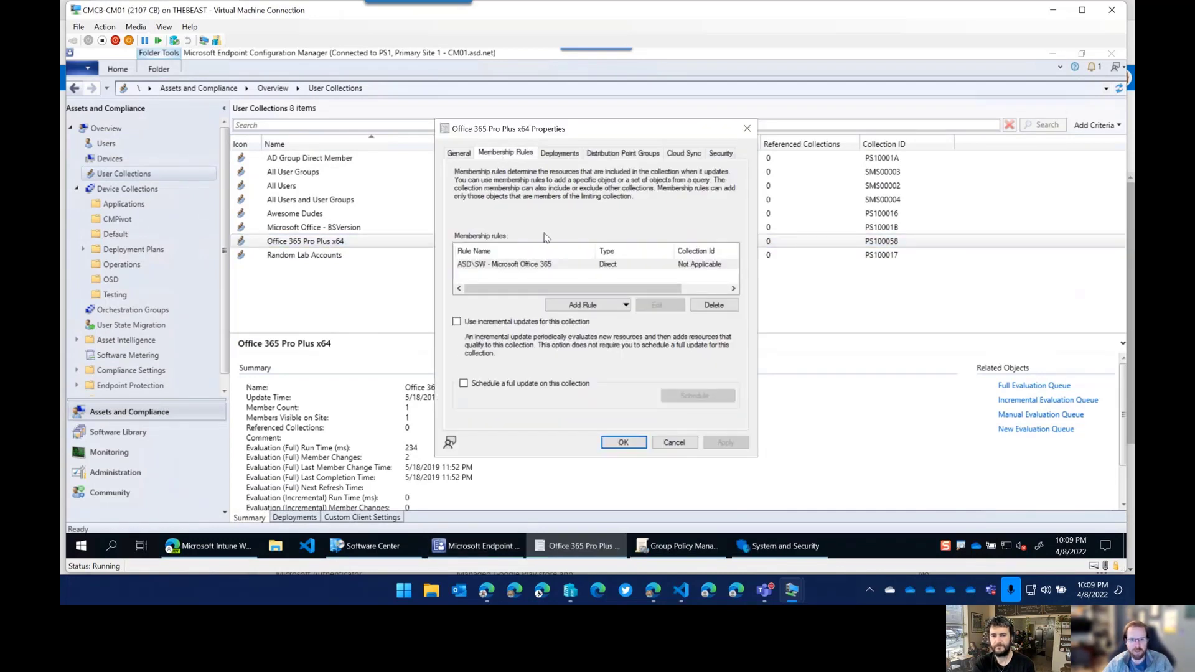
Inspect the direct ASD\SW - Microsoft Office 365 membership rule, then cancel the Properties dialog.
click(524, 266)
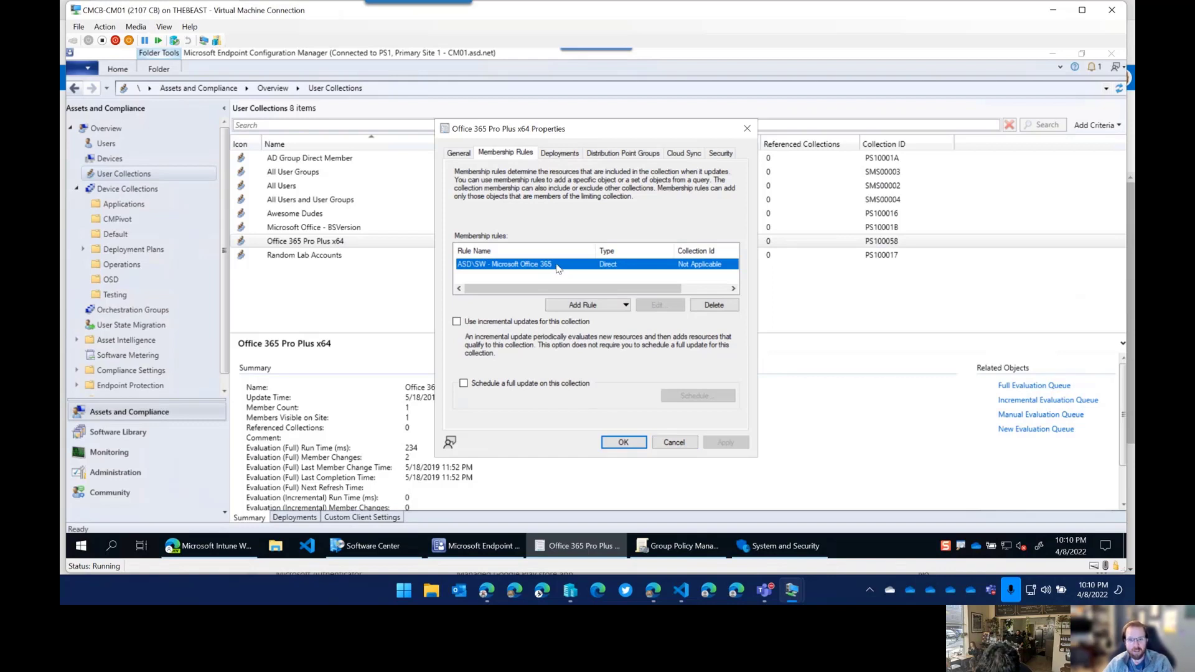
click(683, 446)
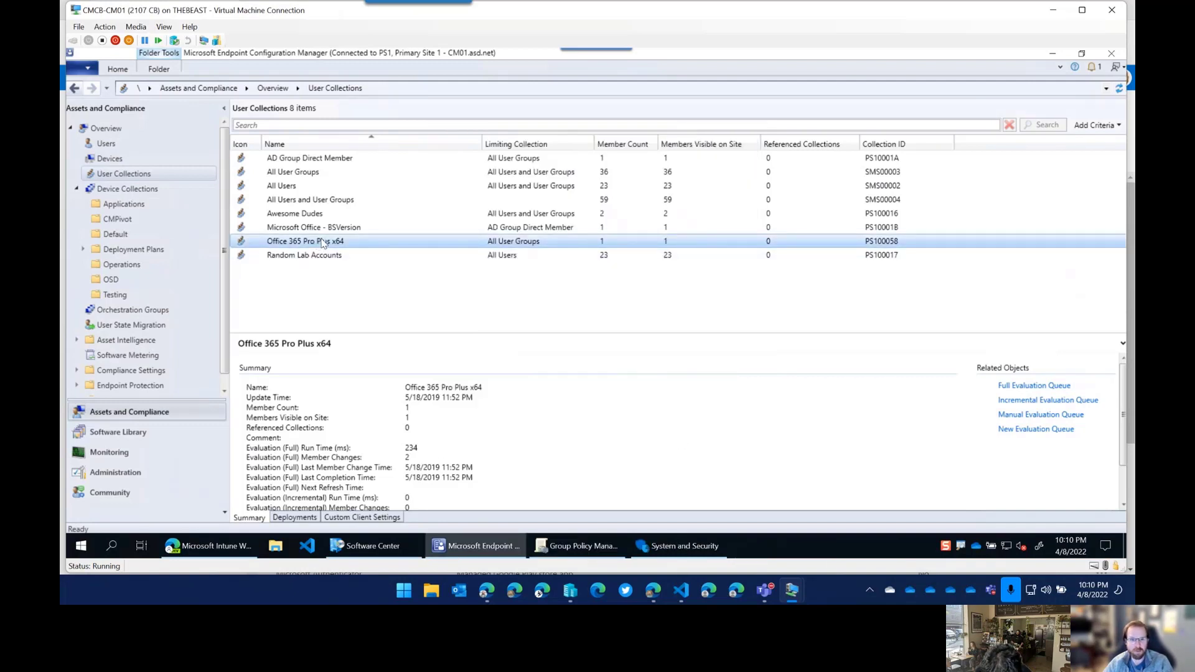
Narrow the Name and Limiting Collection columns in the User Collections list.
drag(483, 144, 383, 154)
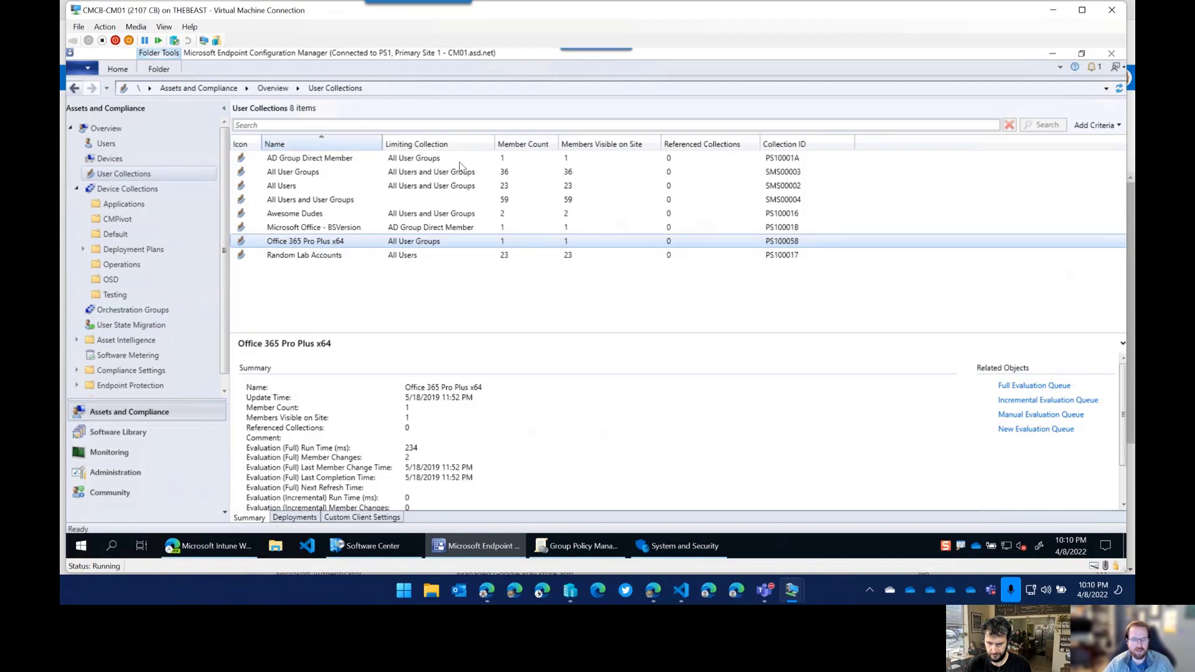
drag(382, 136, 380, 136)
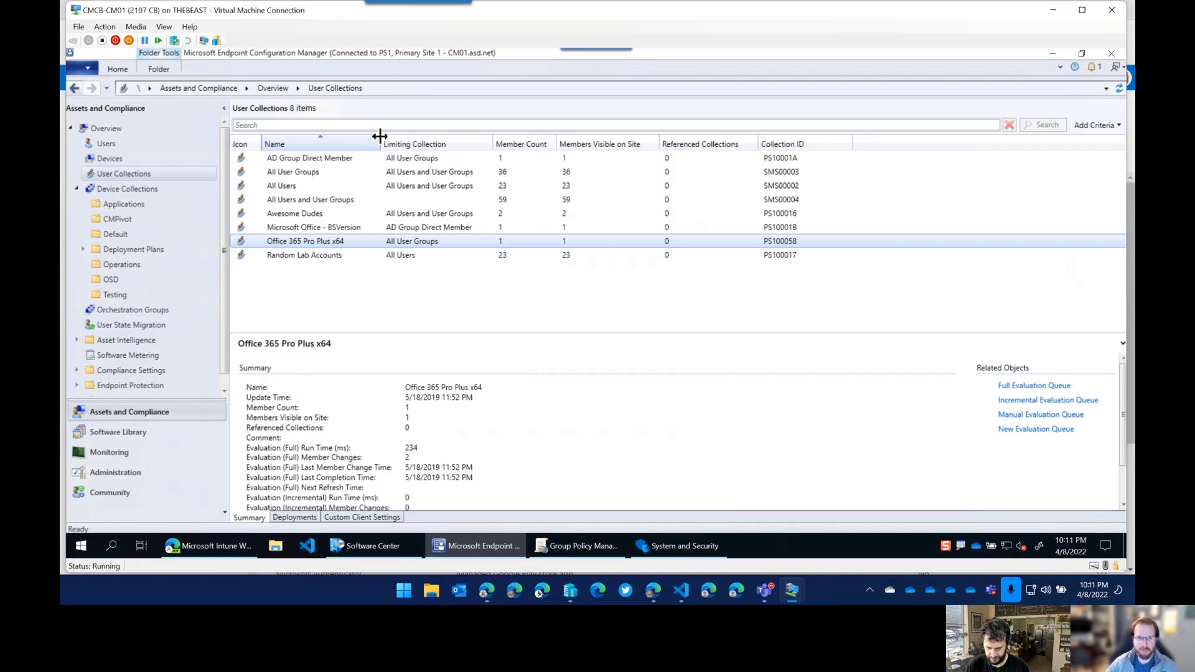
drag(380, 136, 374, 137)
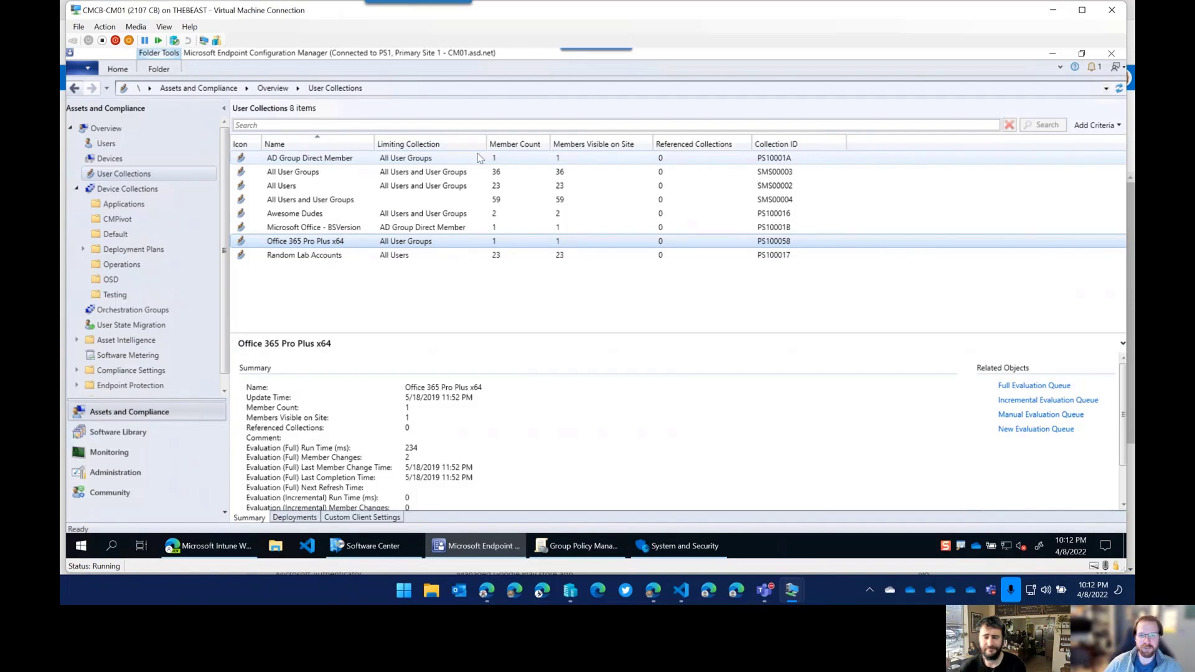
drag(485, 144, 478, 144)
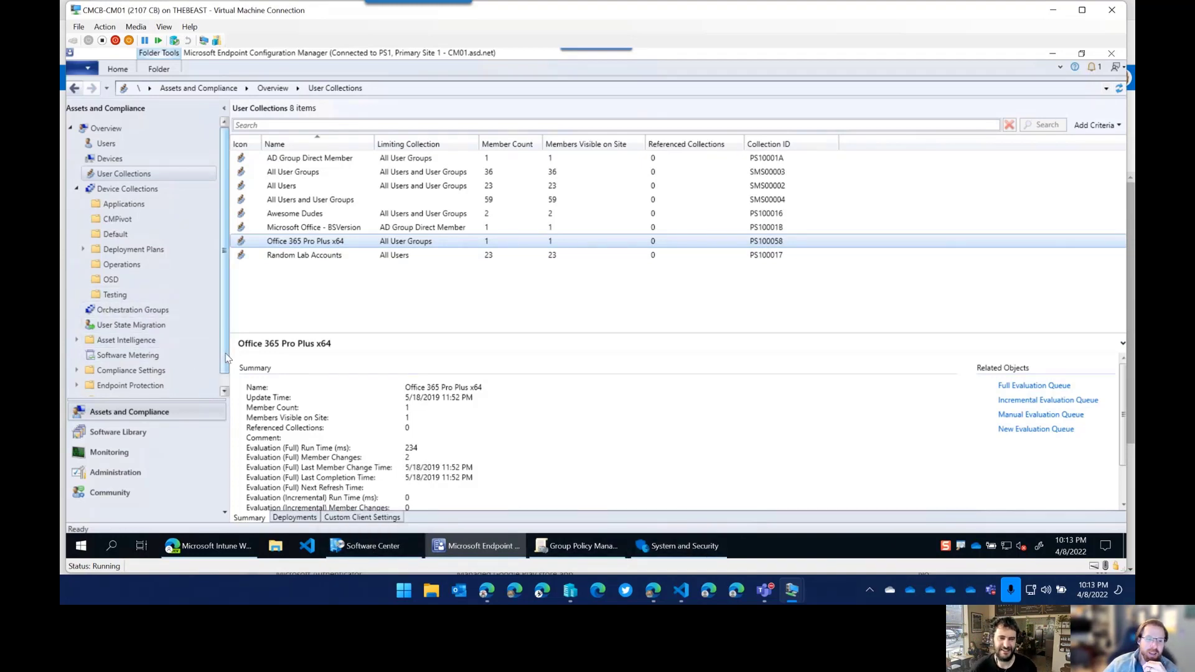
scroll(224, 369, down, 1)
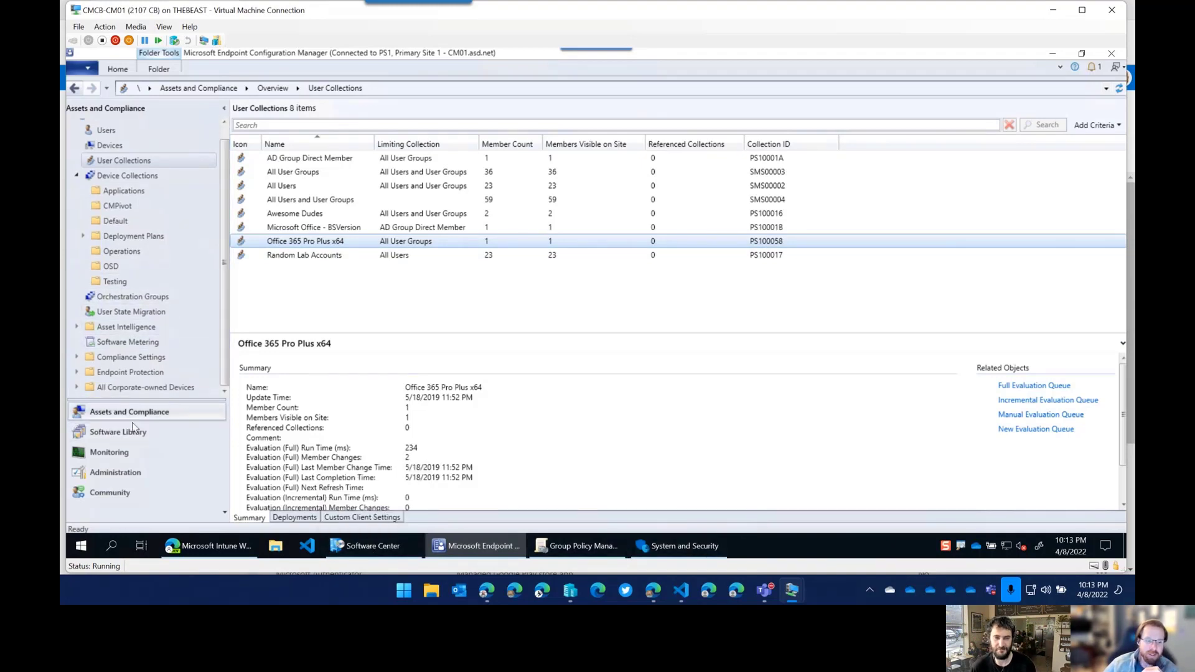
Switch to the Administration workspace, briefly open and close Software Center, and widen the navigation pane.
click(116, 472)
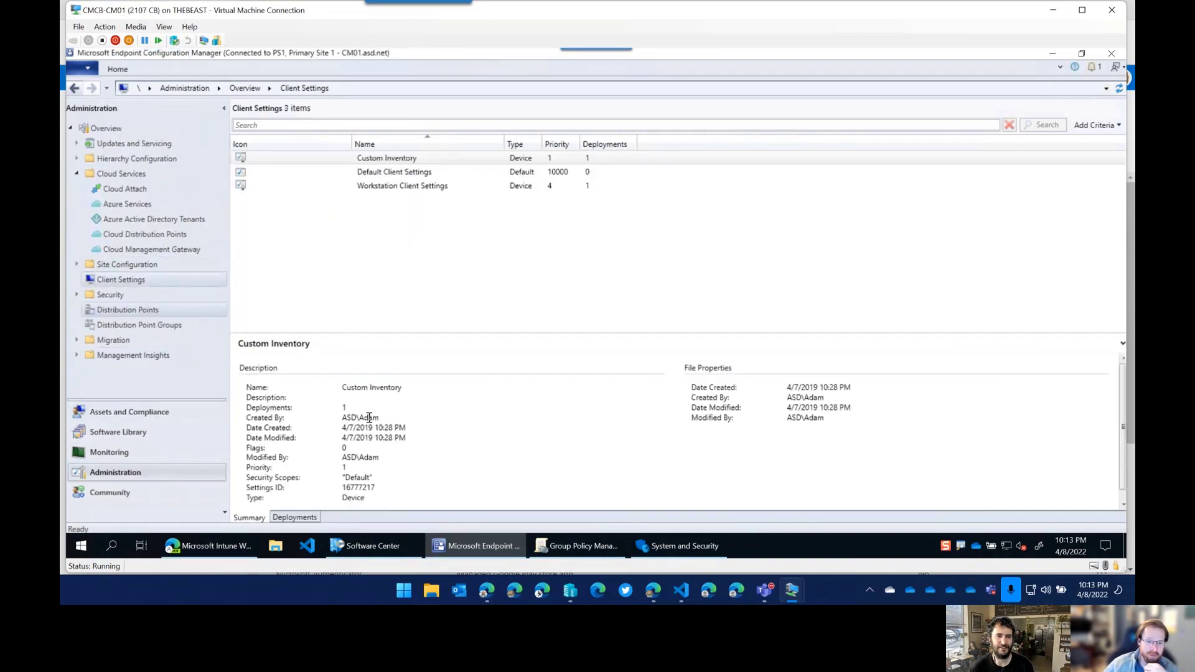
click(385, 552)
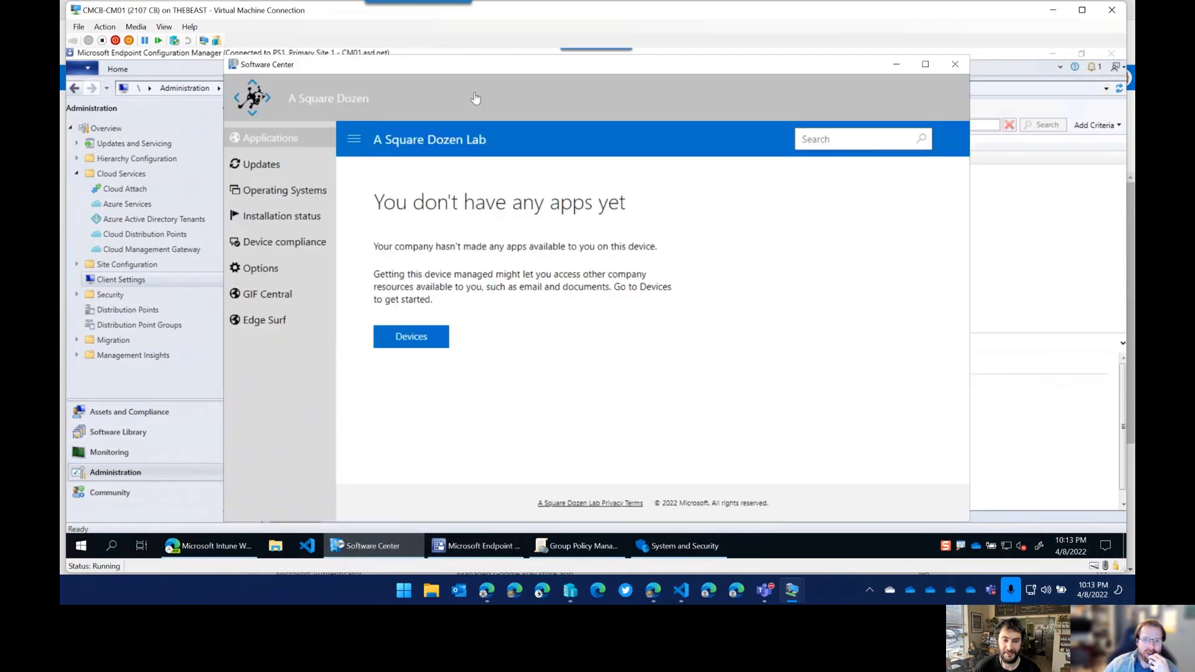
click(949, 70)
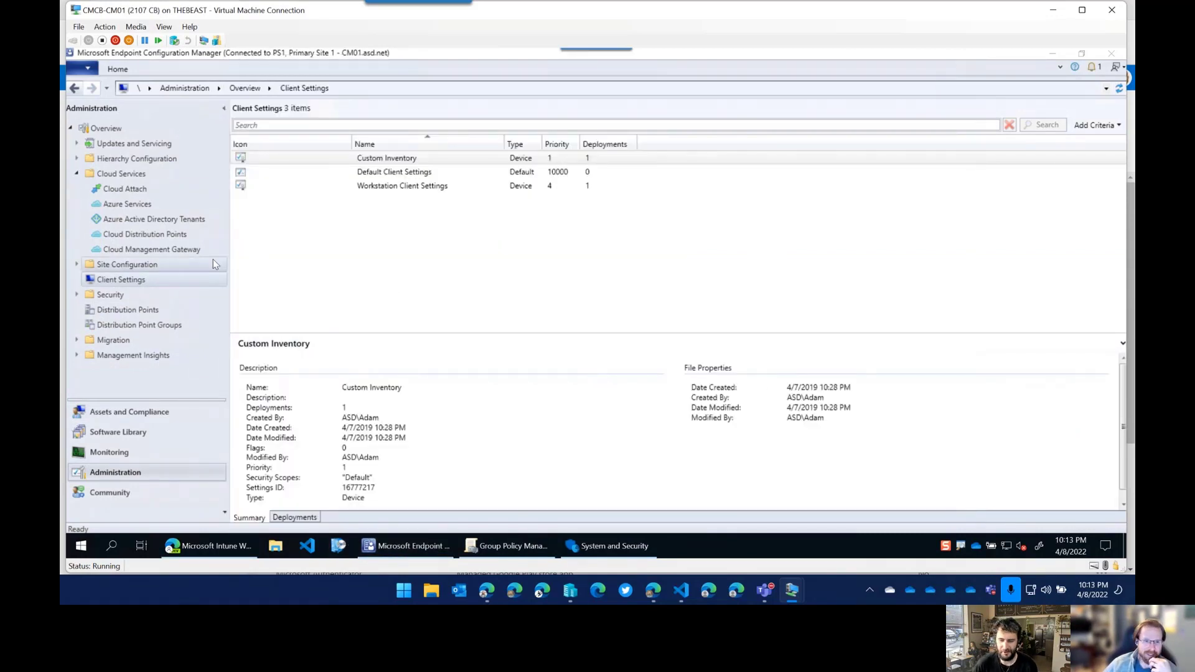
drag(229, 241, 237, 241)
Review the Workloads tab in the CoMgmtSettingsProd Cloud Attach policy's properties.
click(117, 190)
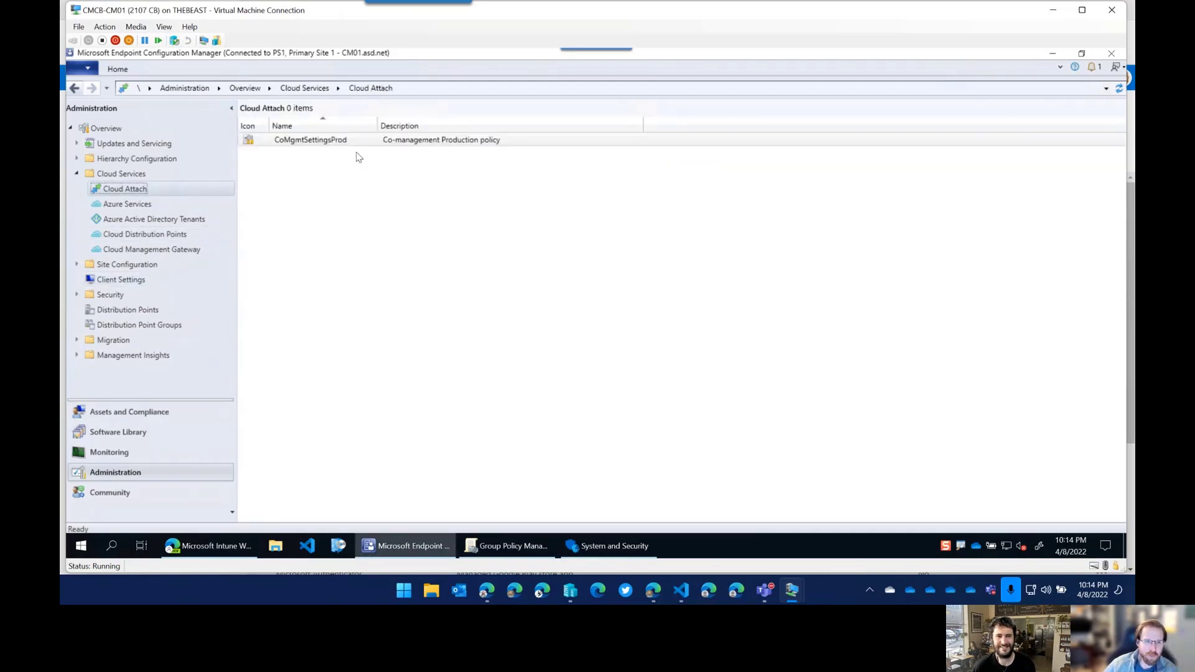
right_click(340, 142)
click(235, 199)
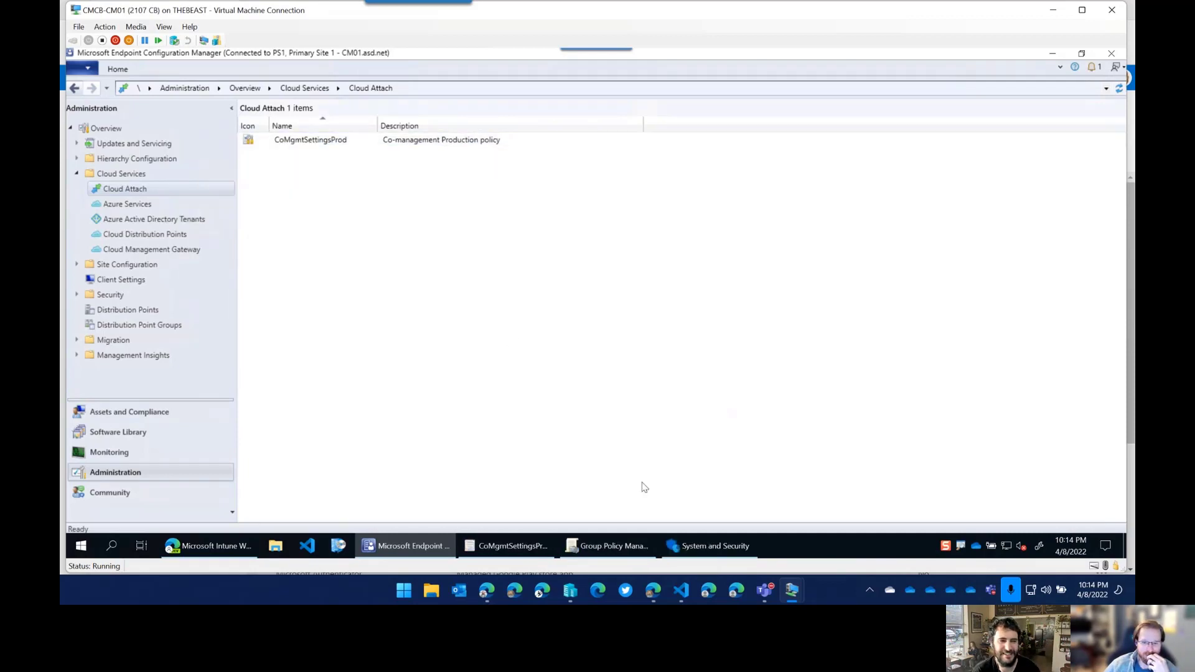
click(521, 549)
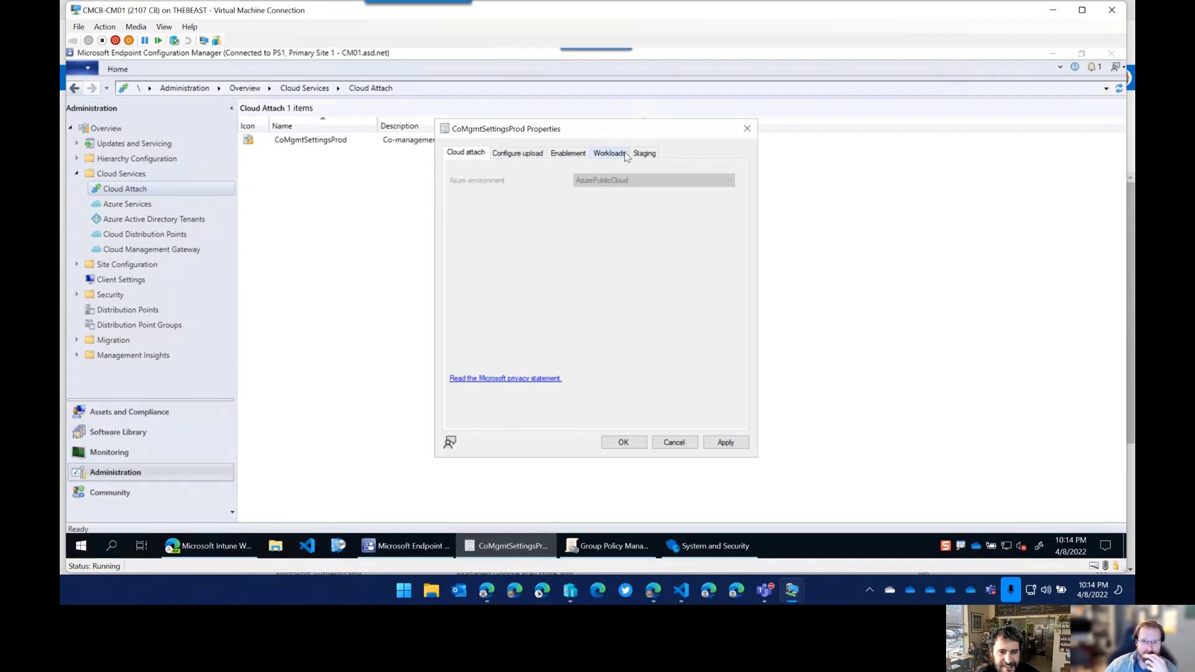
click(609, 153)
scroll(674, 369, down, 1)
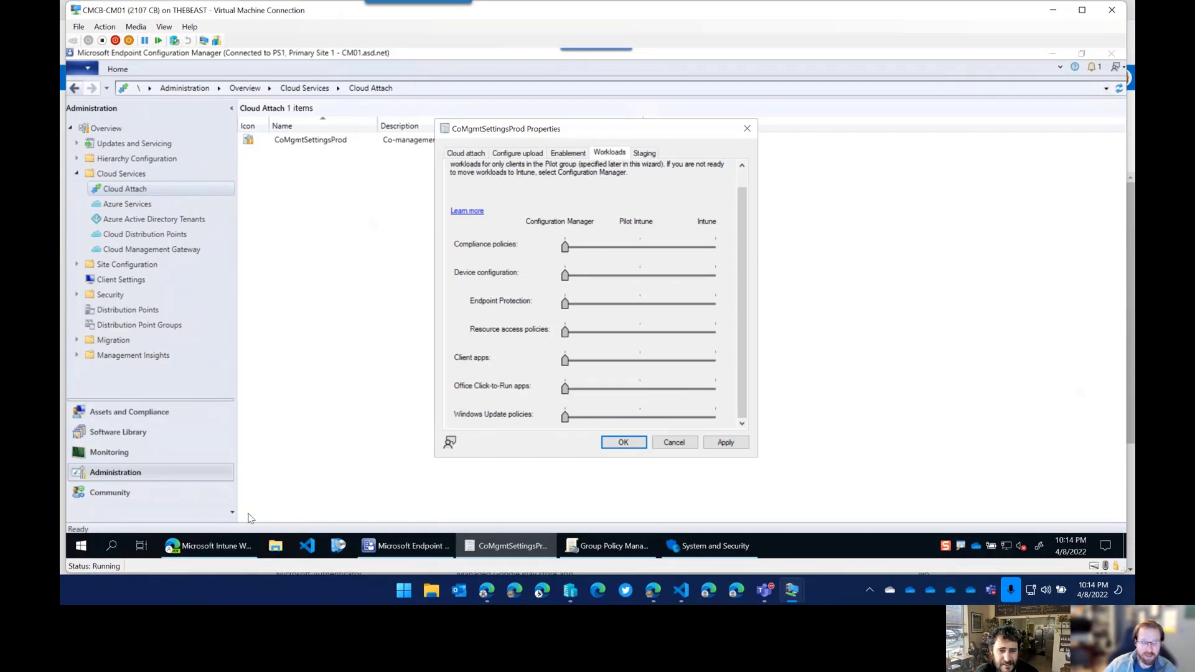
click(233, 547)
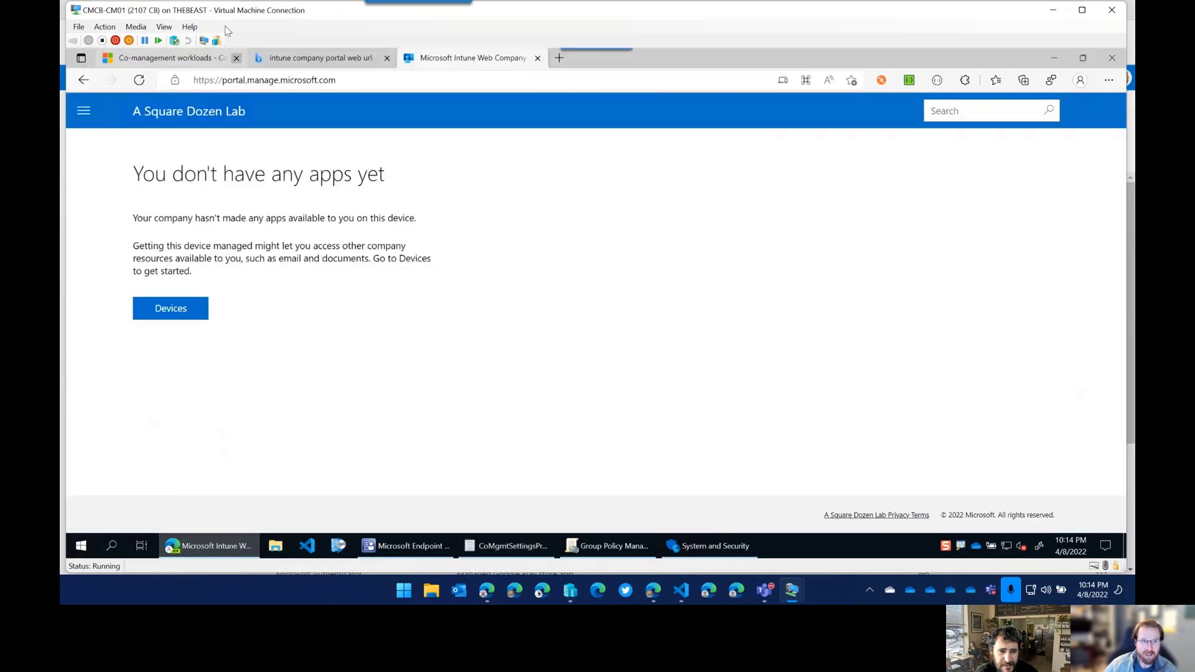
Highlight the Office Click-to-Run apps description and heading in the Co-management workloads article.
click(202, 58)
scroll(318, 330, down, 10)
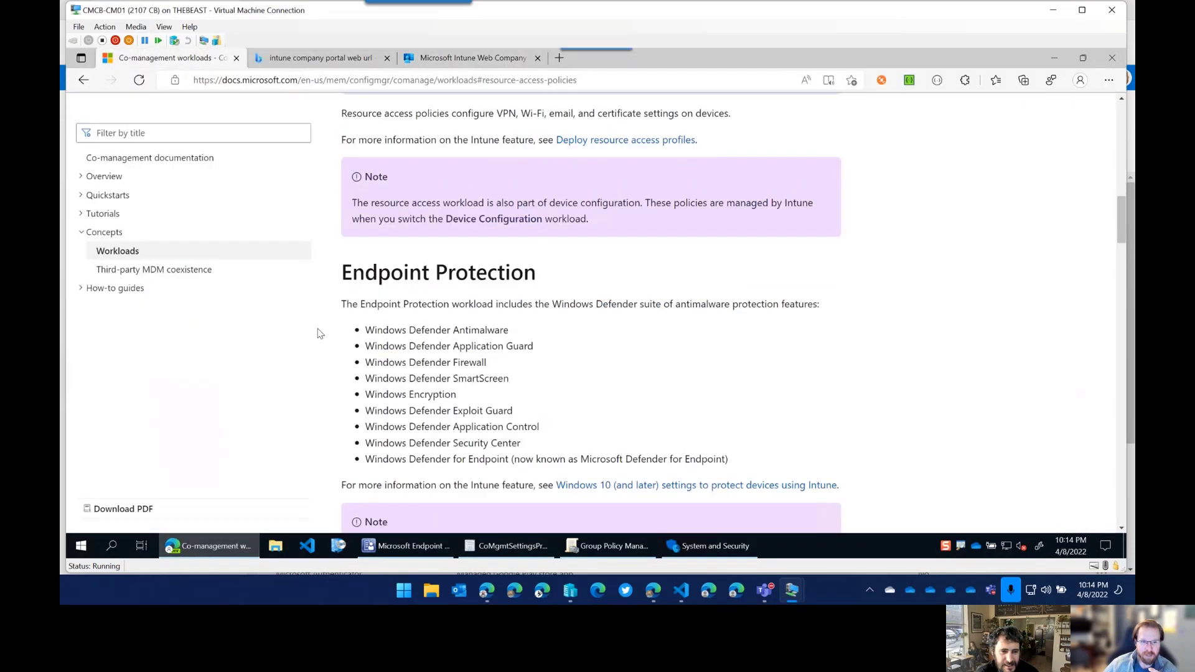
scroll(416, 327, down, 10)
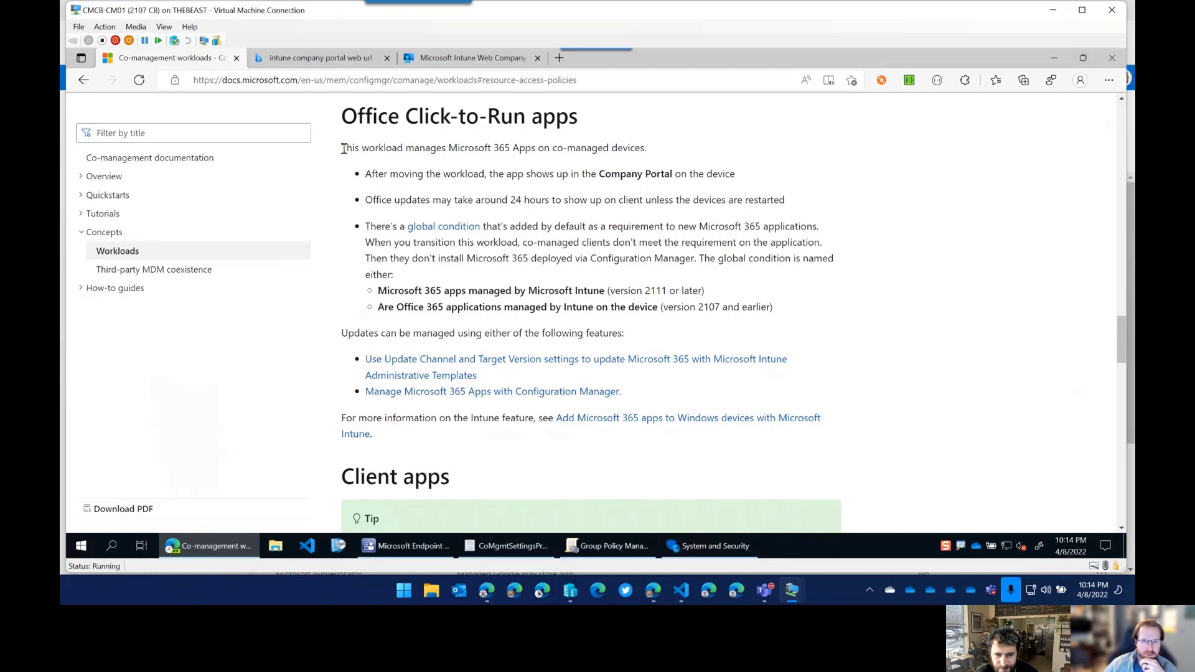
drag(342, 148, 738, 174)
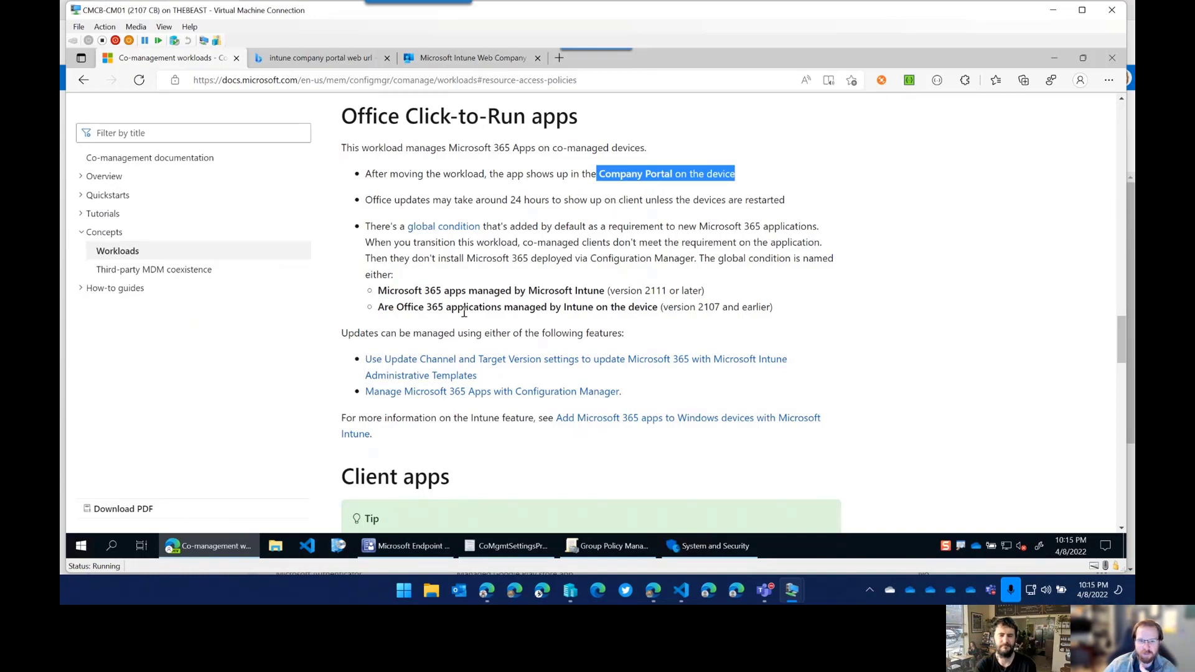
scroll(556, 290, down, 1)
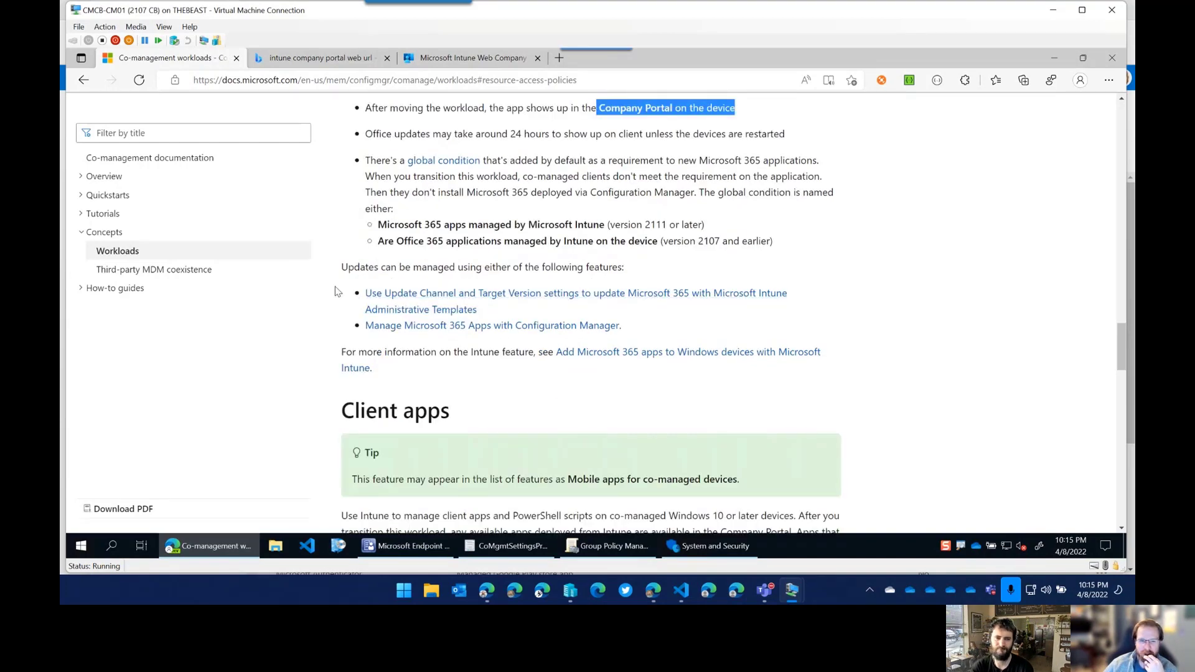
scroll(335, 292, down, 1)
scroll(335, 292, up, 2)
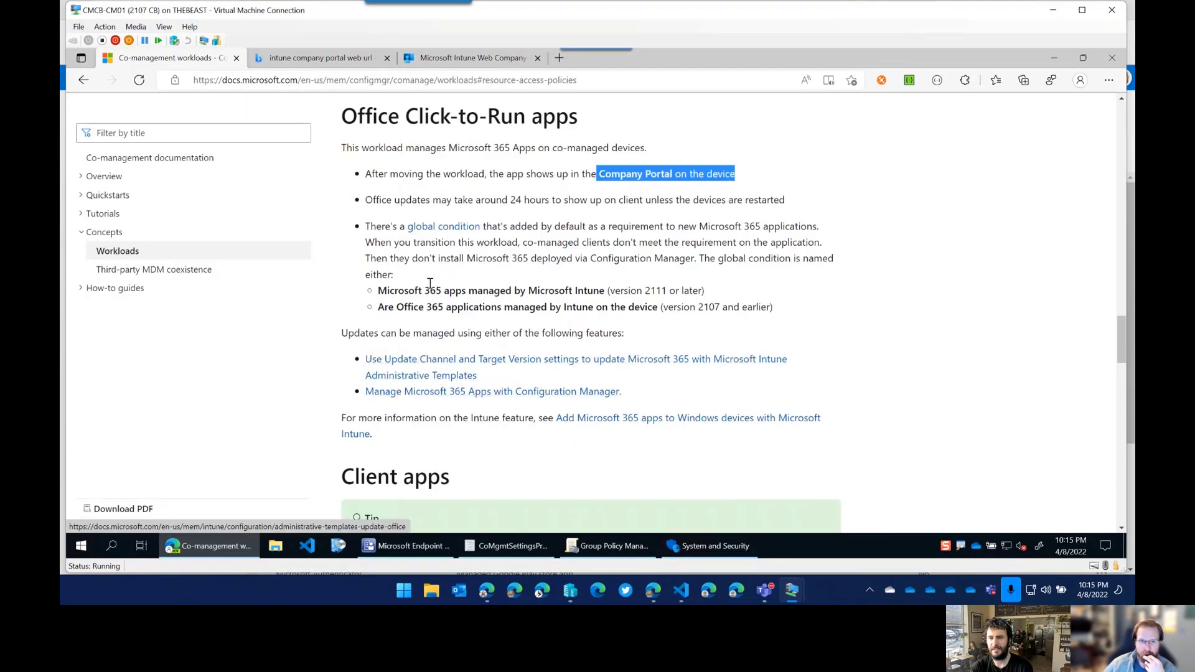
drag(342, 116, 577, 116)
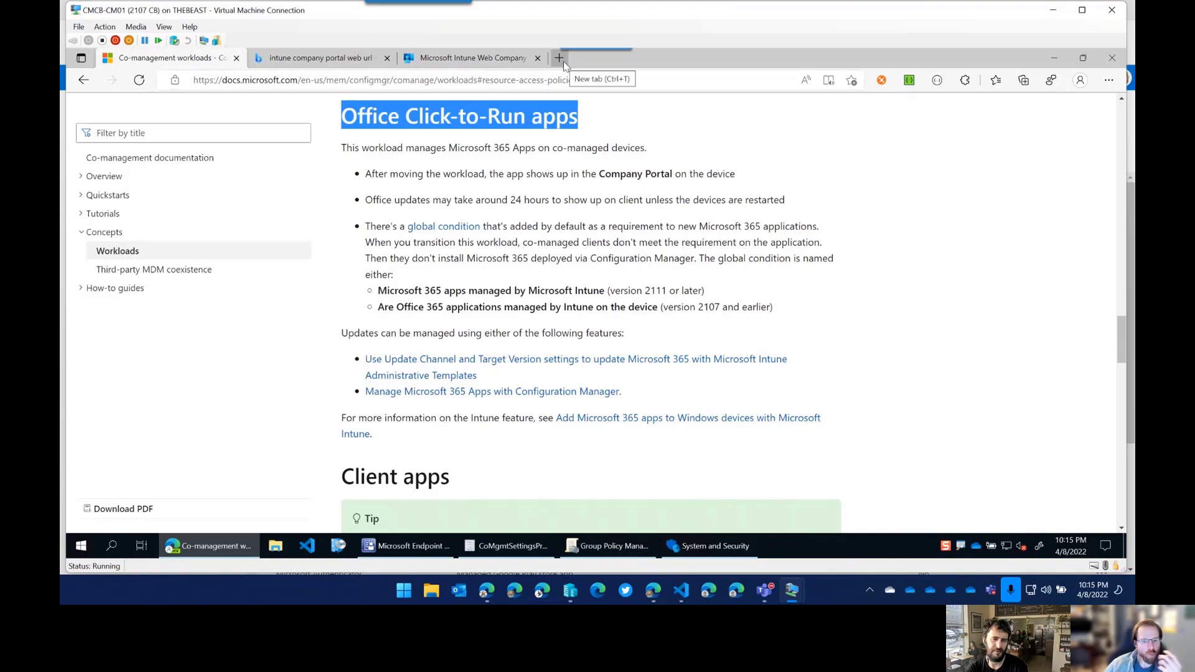
Open config.office.com in a new tab, sign in, and go to Customization > Policy Management.
mouse_move(661, 595)
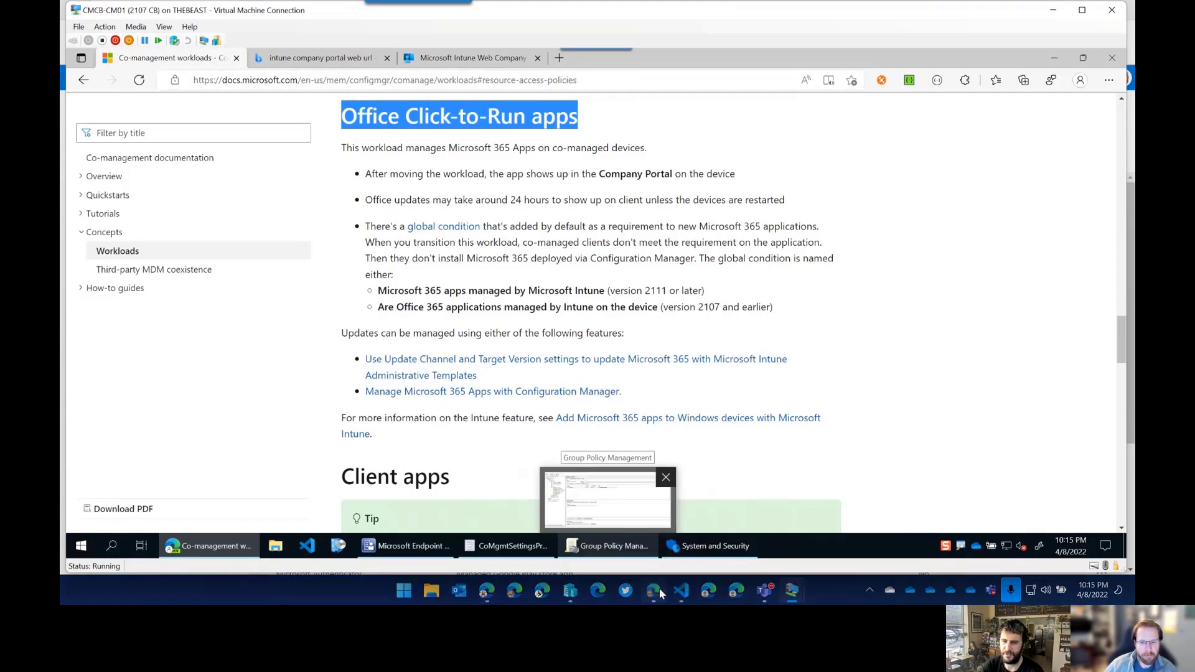
click(653, 526)
key(ctrl+t)
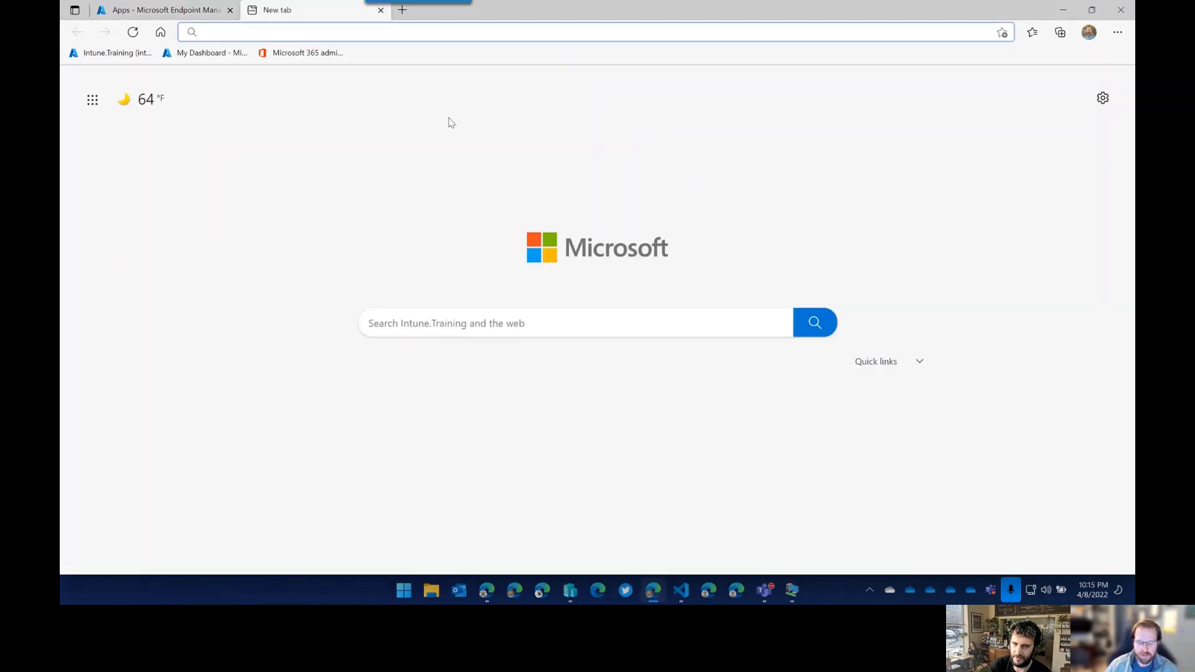
text(config.office.com)
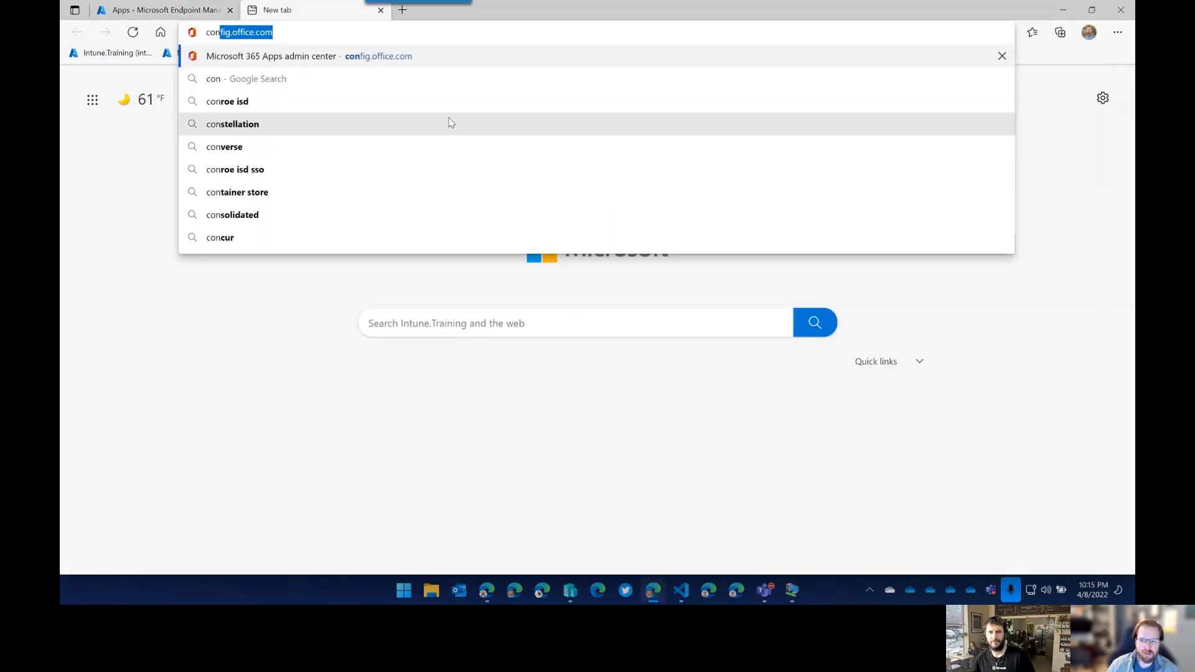
key(Return)
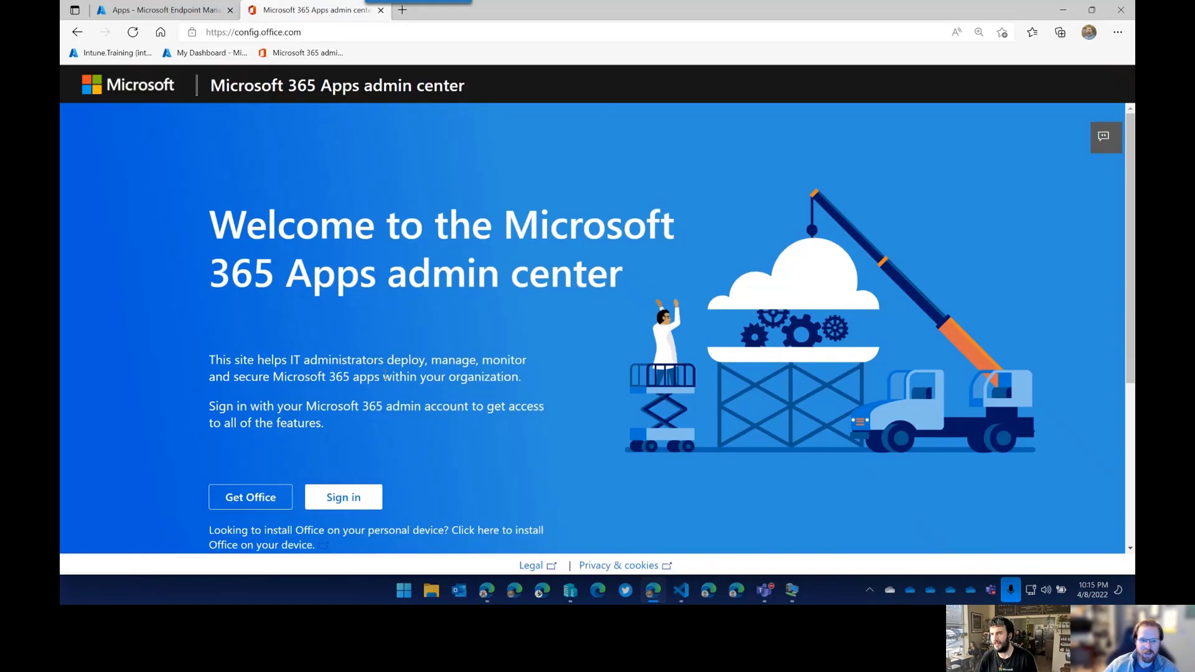
click(341, 498)
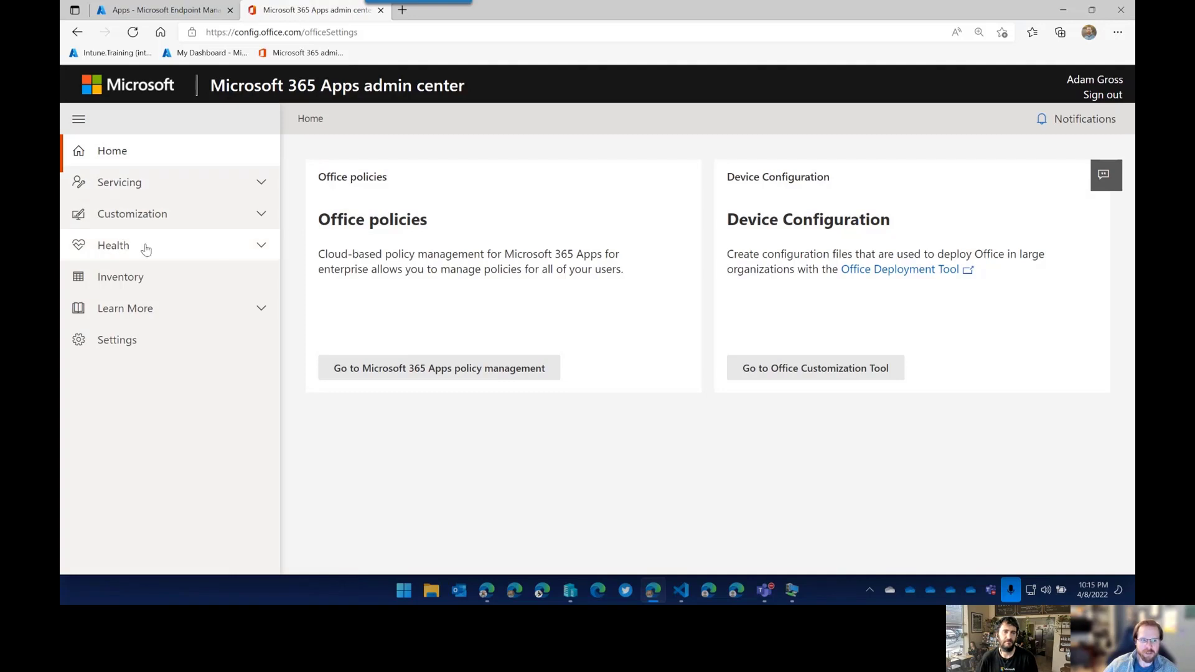
click(257, 218)
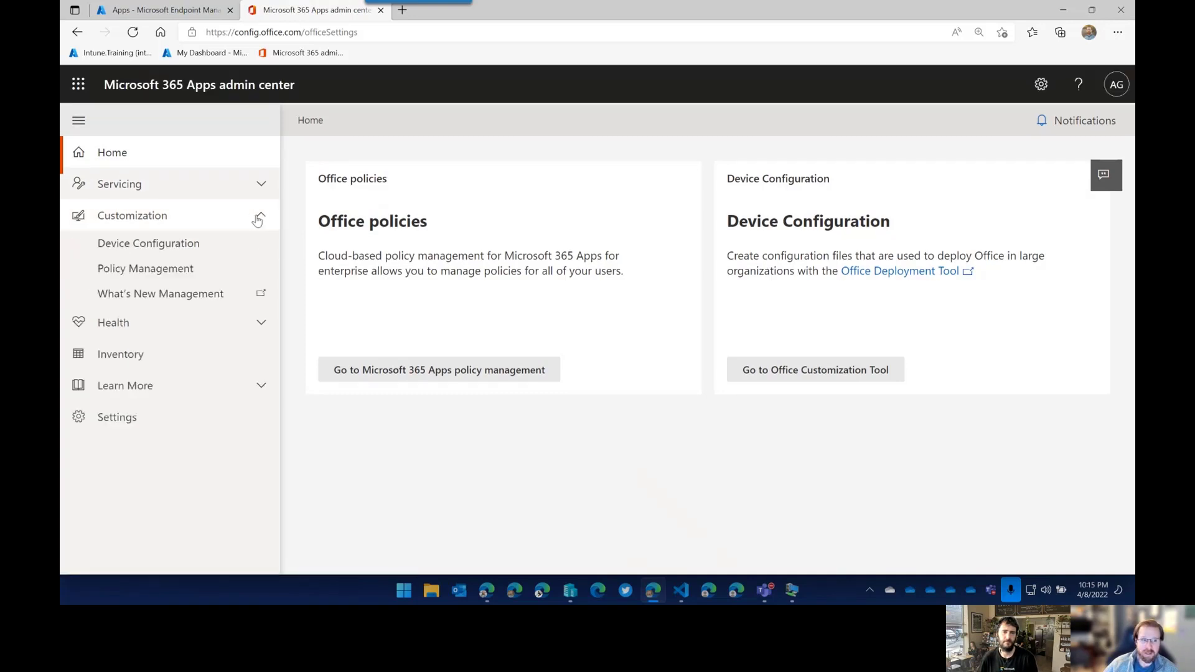
click(174, 271)
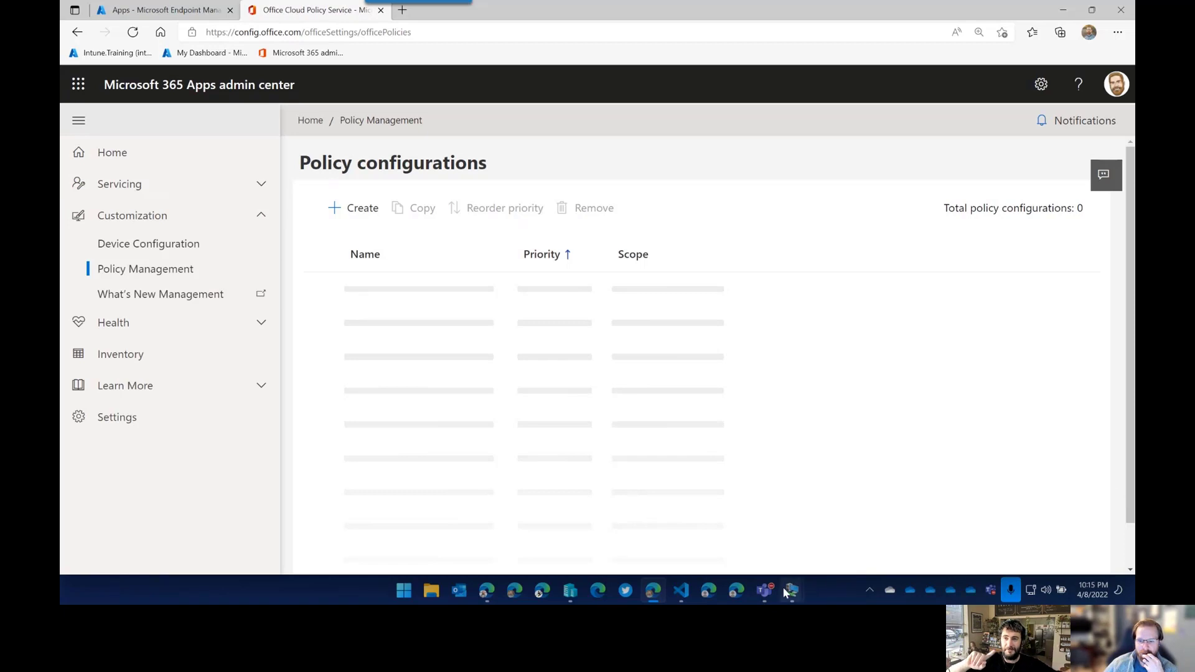
Review Test Office Policy and Sec Baseline policies, then move to Endpoint Manager's All apps tab.
mouse_move(772, 587)
click(884, 526)
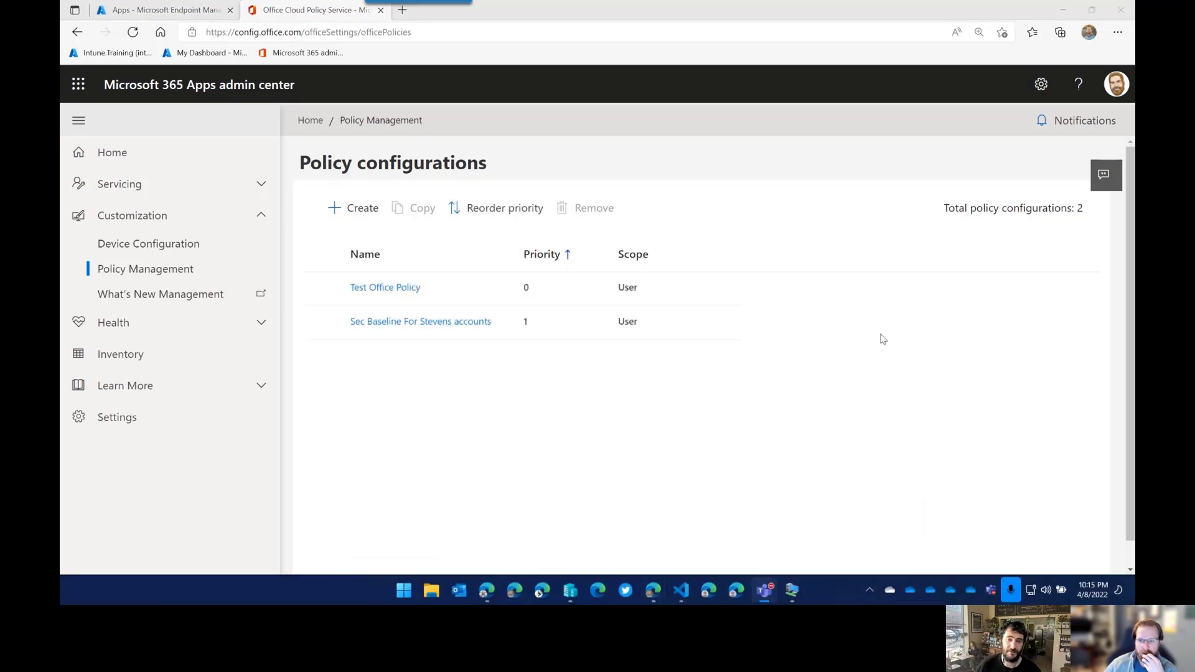
click(736, 16)
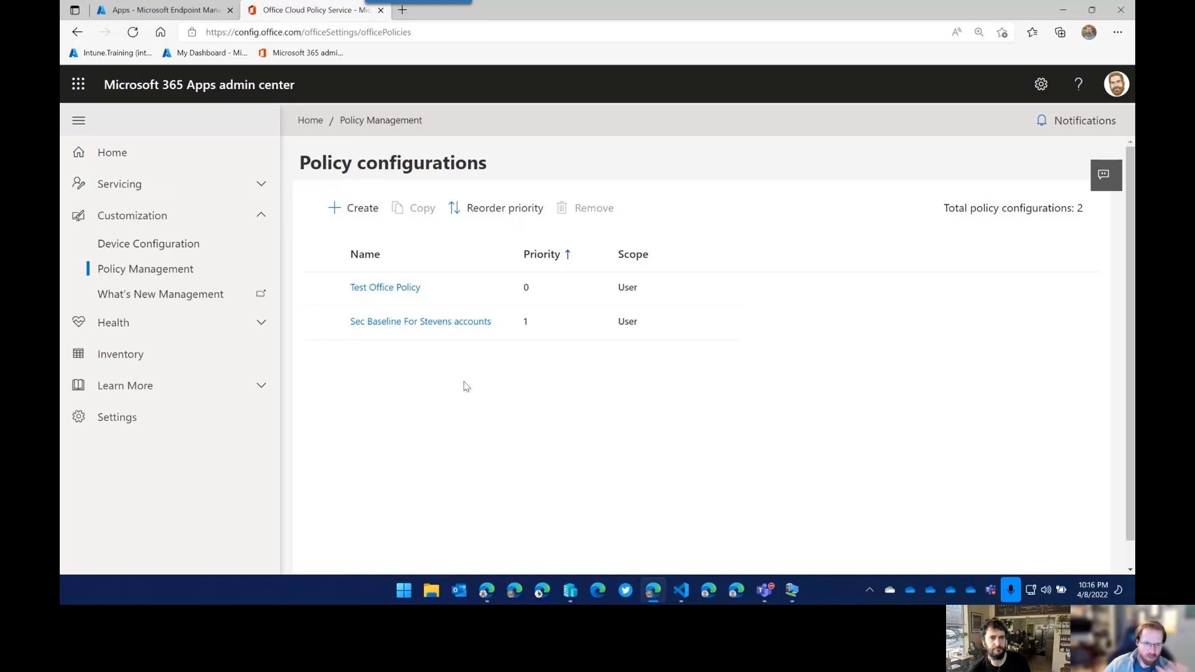
key(ctrl+Tab)
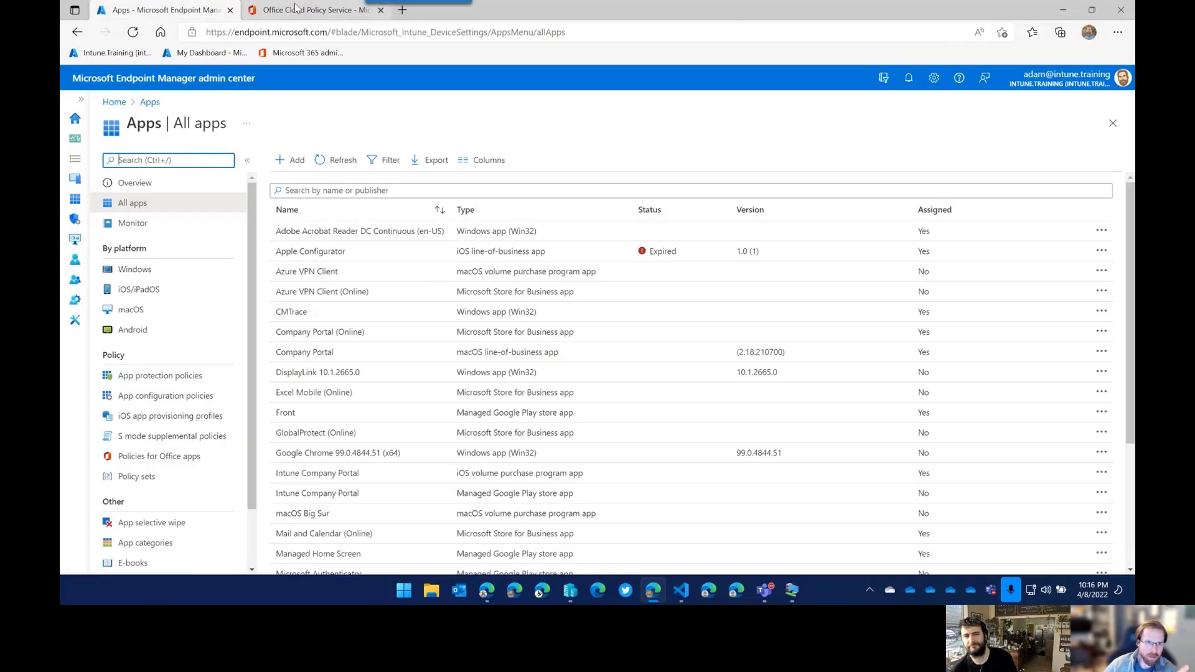
Switch back to the Office Cloud Policy Service tab with its Policy configurations.
key(ctrl+Tab)
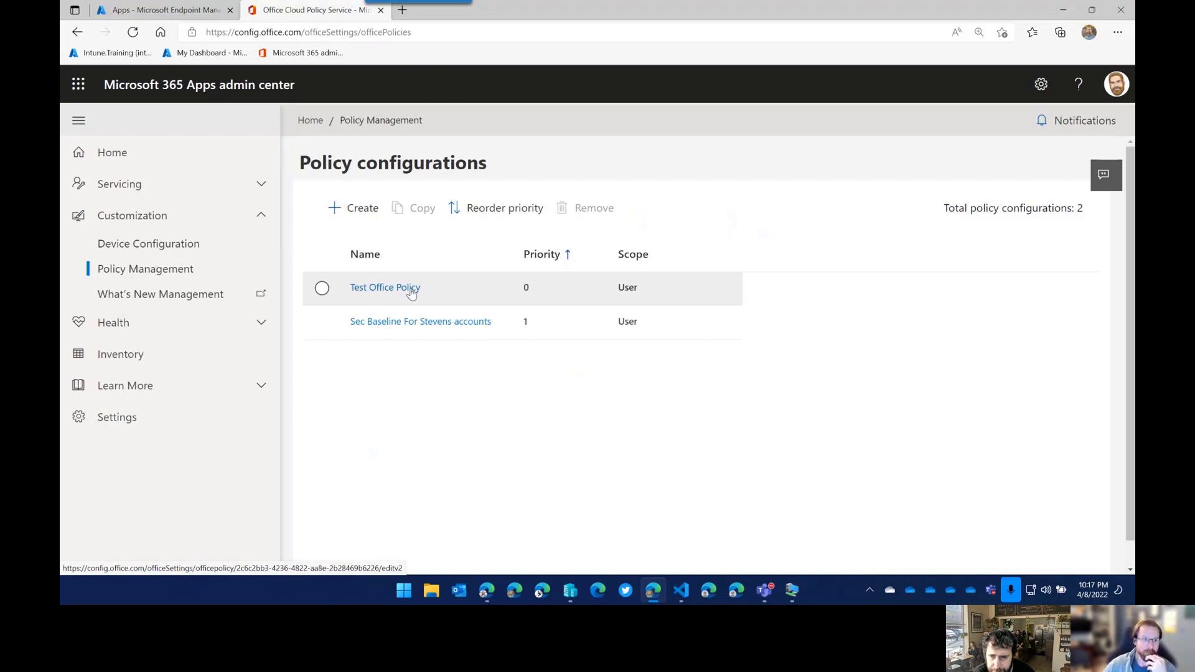
Open the settings of the Monthly Enterprise servicing profile under Servicing and review them.
click(252, 191)
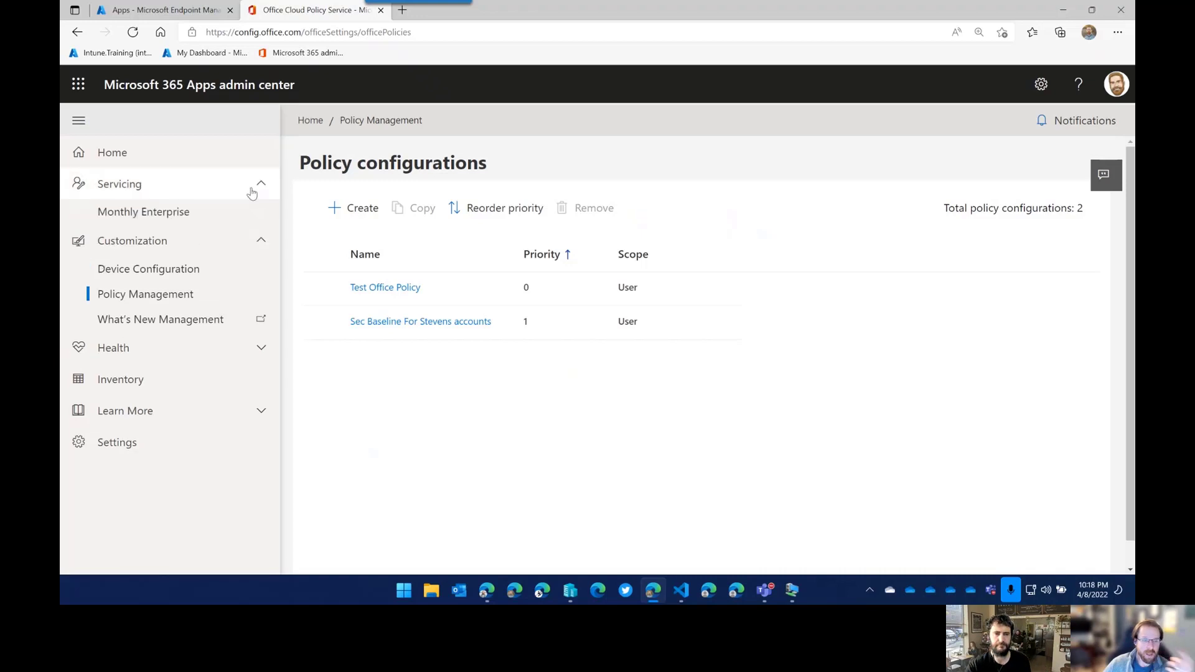
click(180, 221)
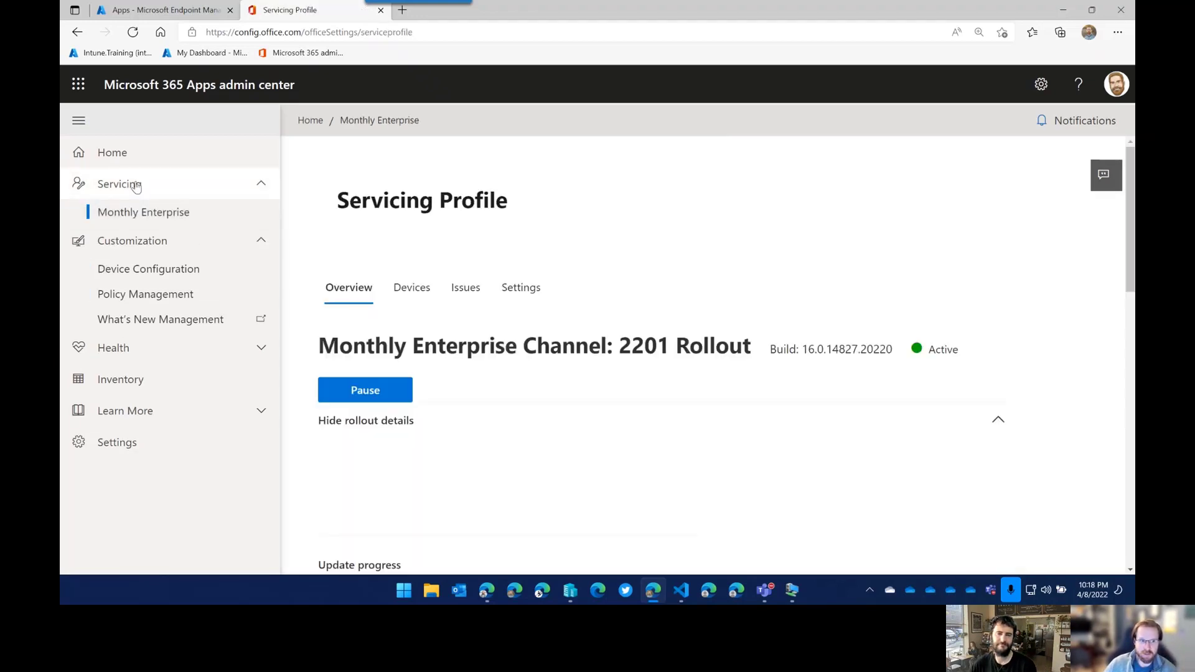
click(216, 215)
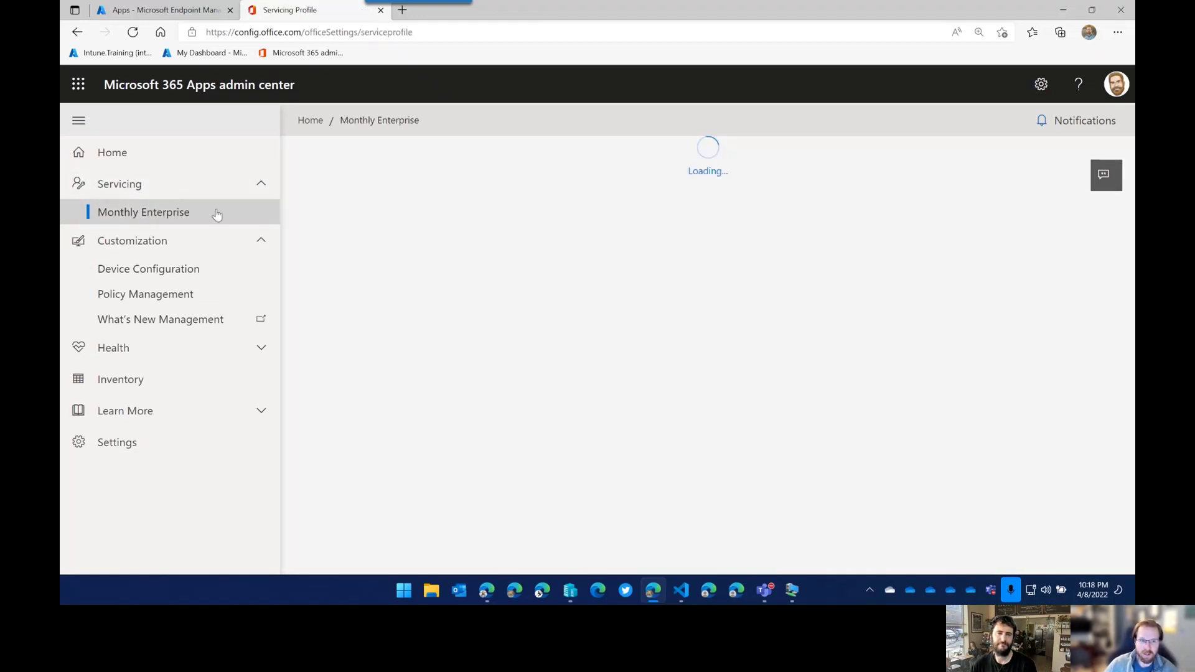
scroll(610, 379, down, 5)
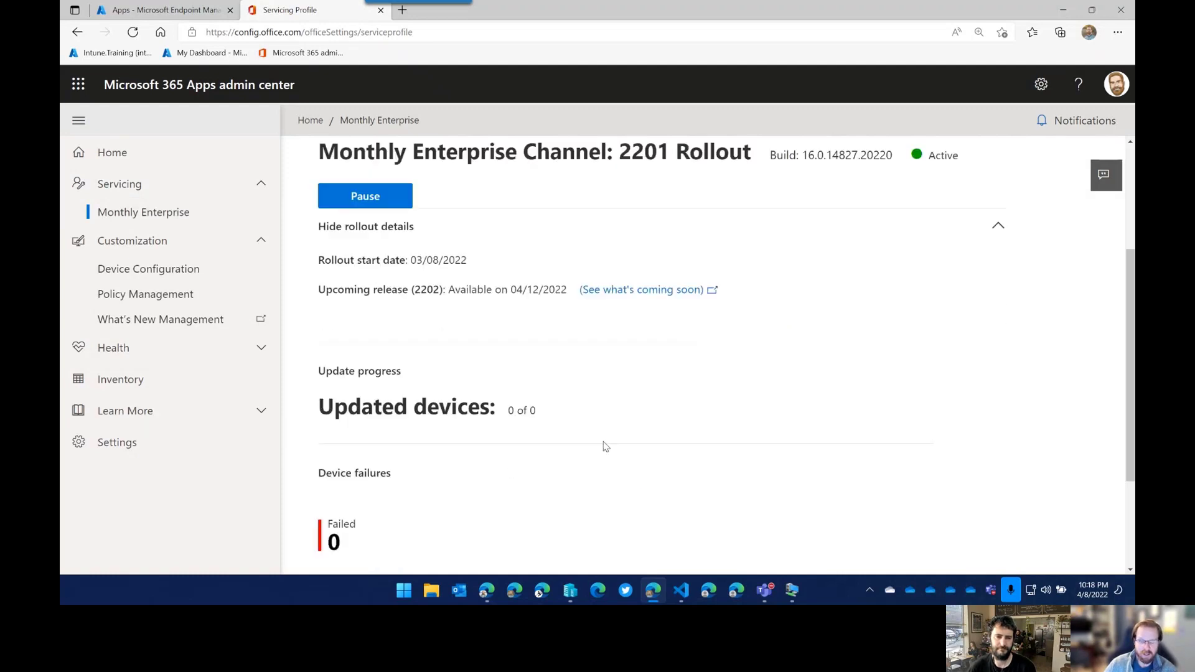
scroll(605, 446, down, 3)
scroll(576, 392, up, 8)
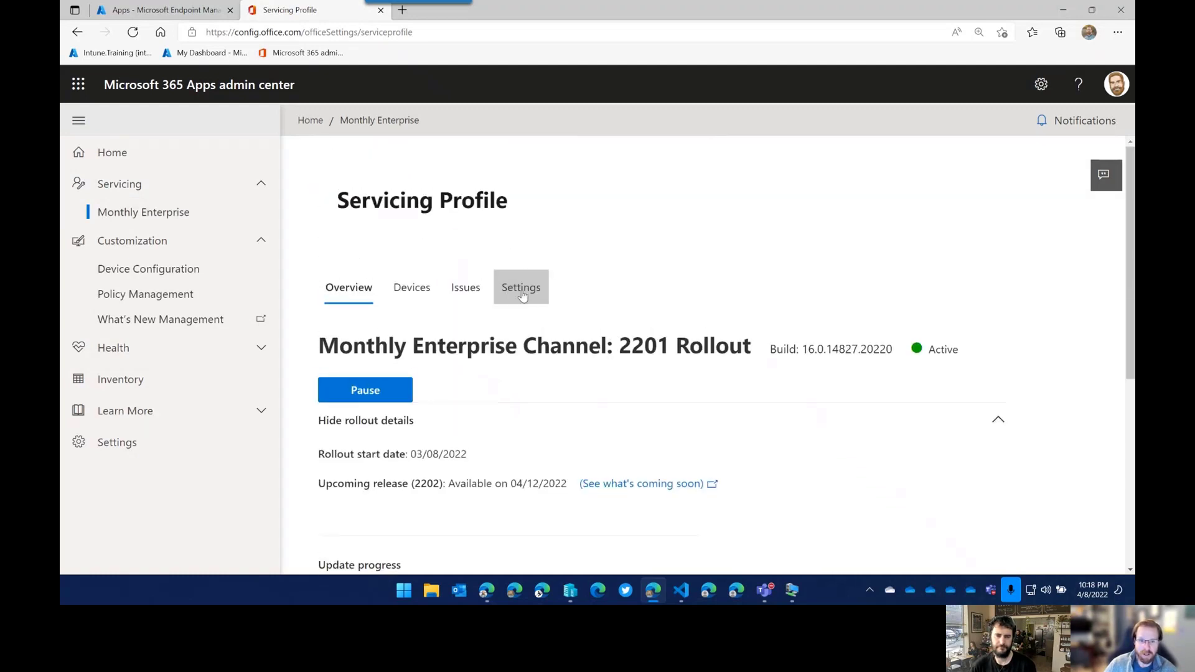
click(521, 288)
scroll(732, 416, down, 2)
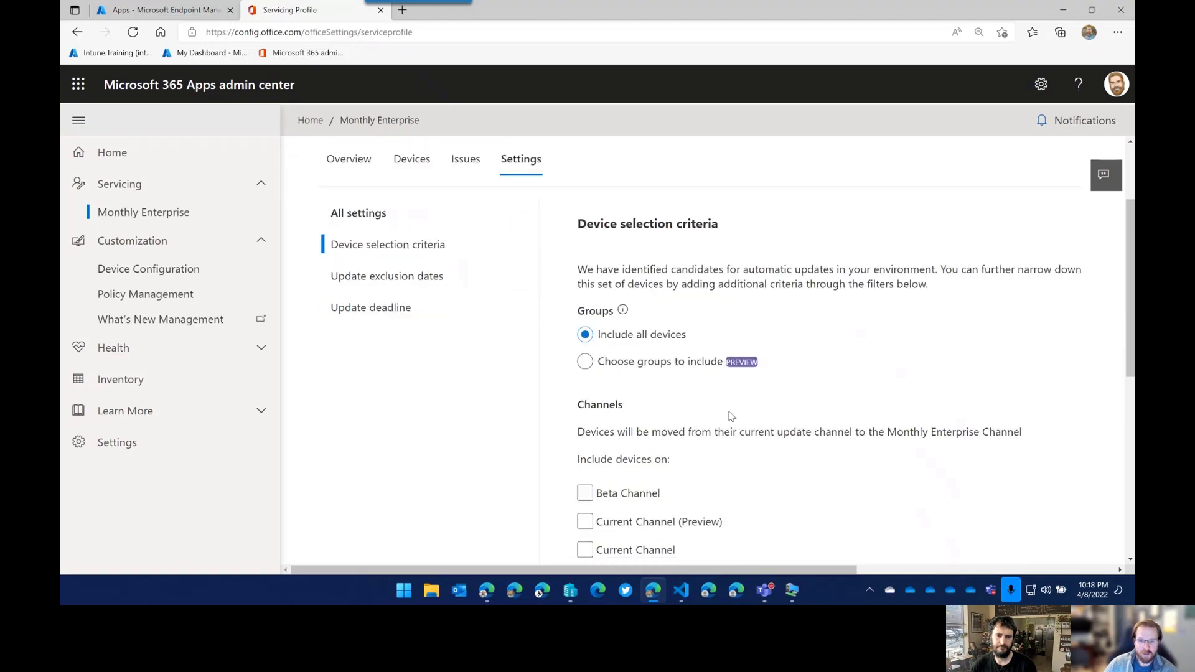
scroll(732, 416, down, 3)
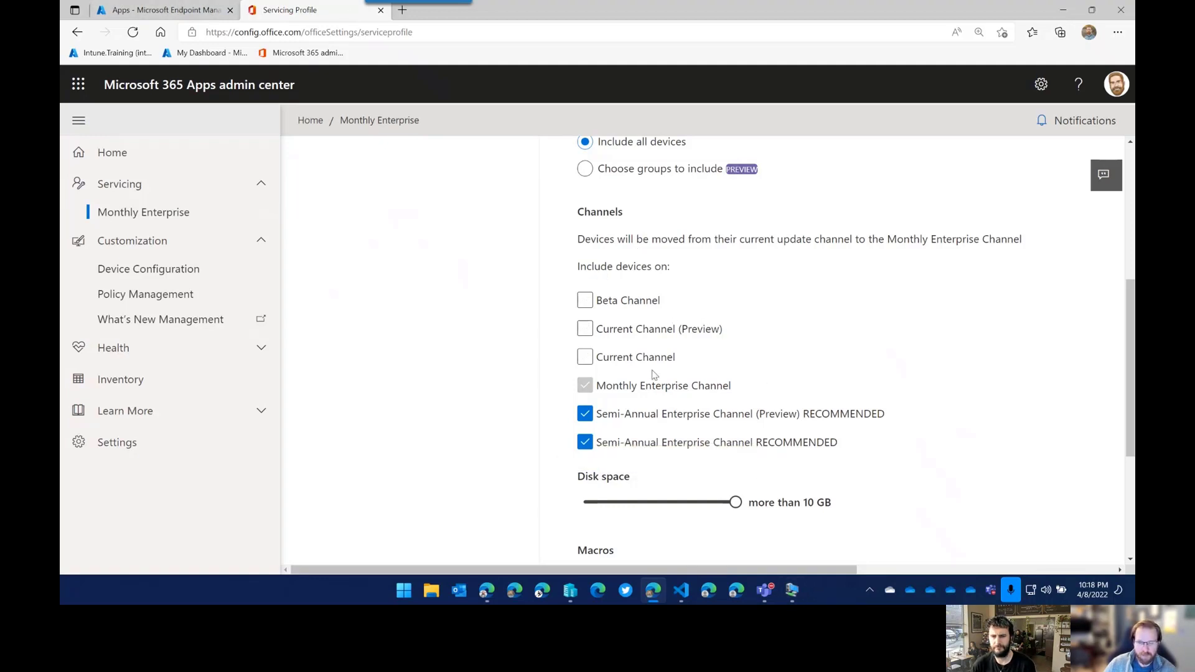
scroll(540, 297, up, 1)
scroll(507, 272, up, 1)
scroll(529, 298, down, 1)
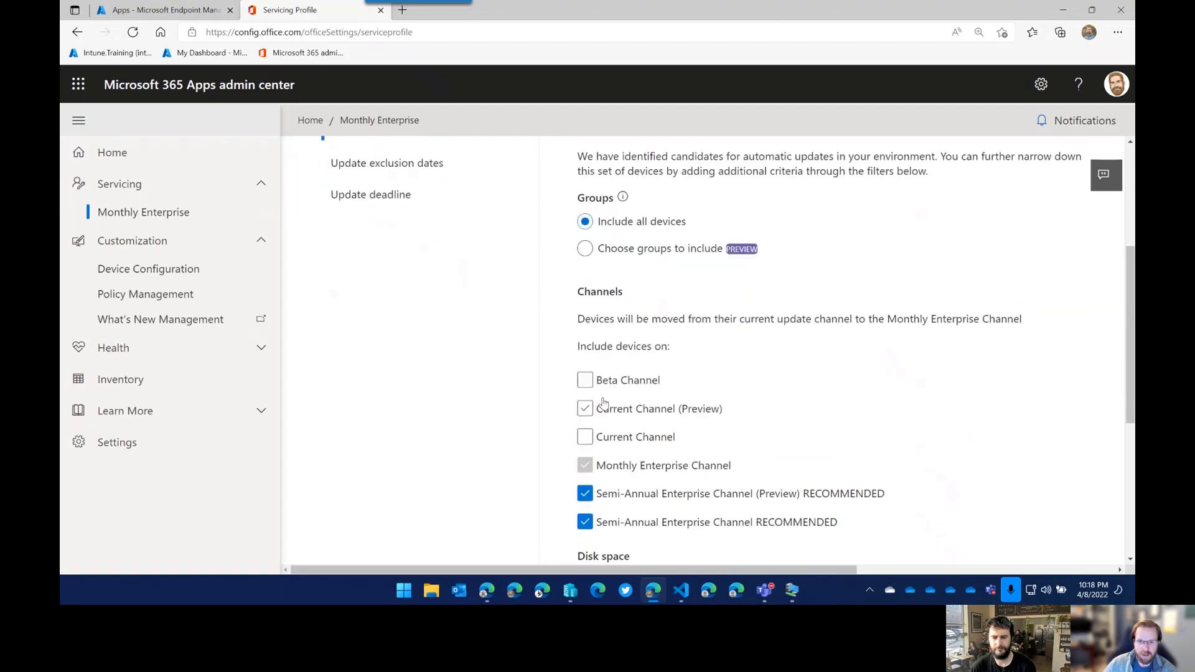
scroll(598, 504, down, 1)
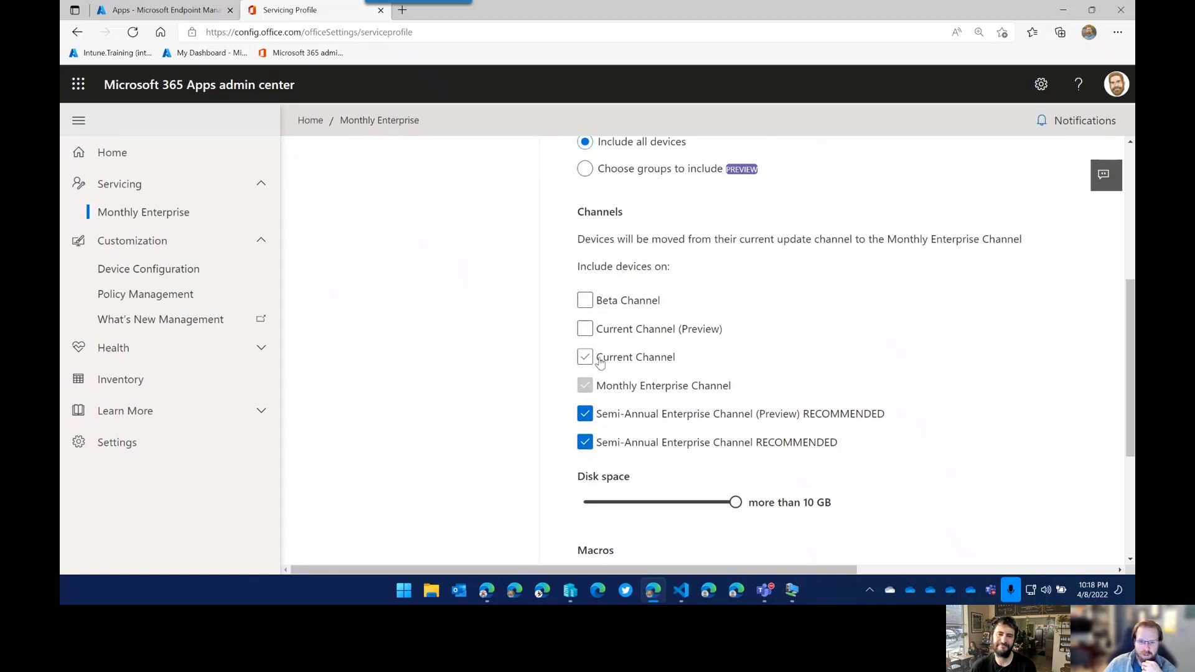
scroll(741, 366, up, 2)
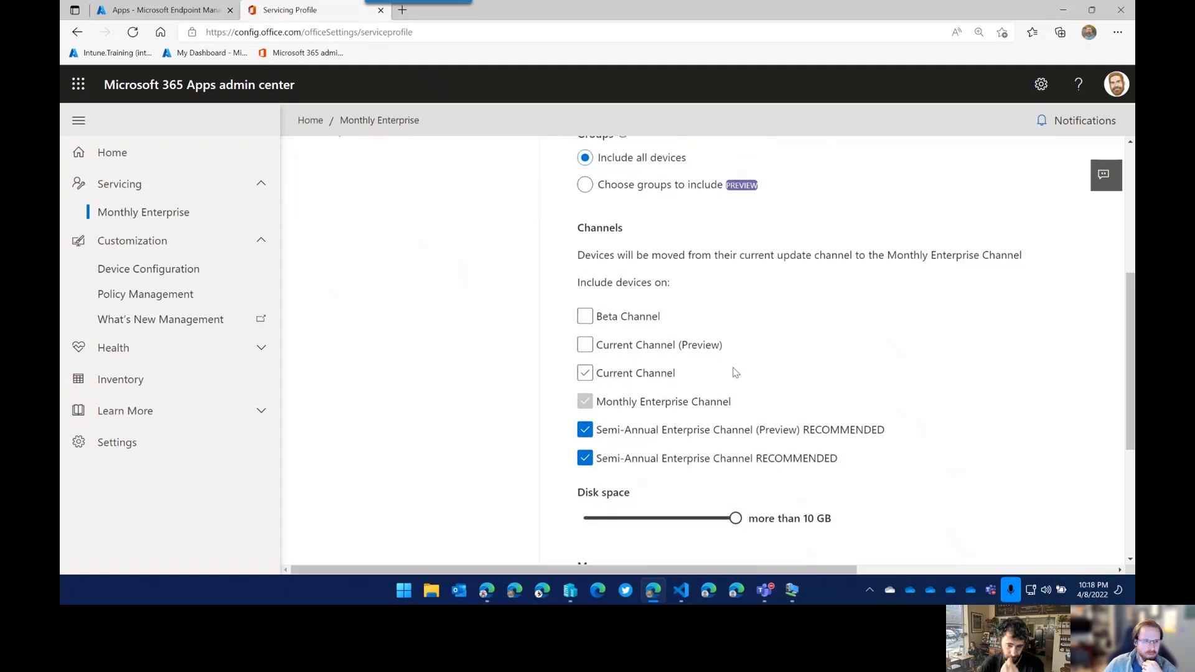
scroll(752, 472, down, 1)
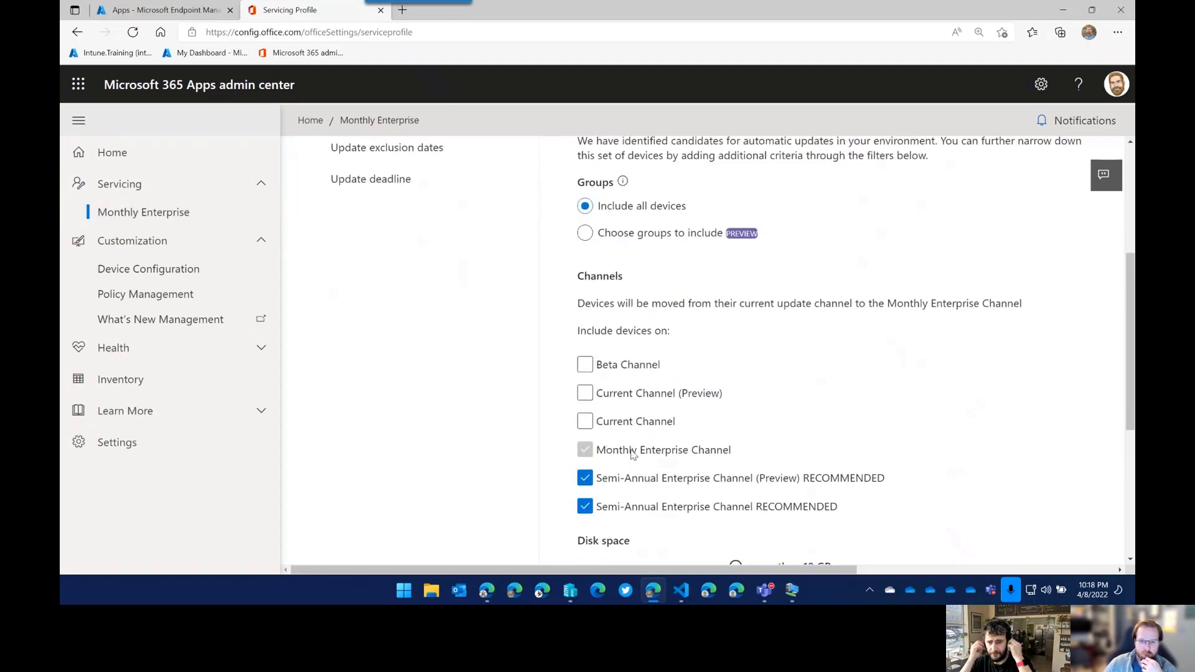
Tick Current Channel, Current Channel (Preview) and Beta Channel in the device selection.
click(586, 422)
click(586, 393)
click(585, 364)
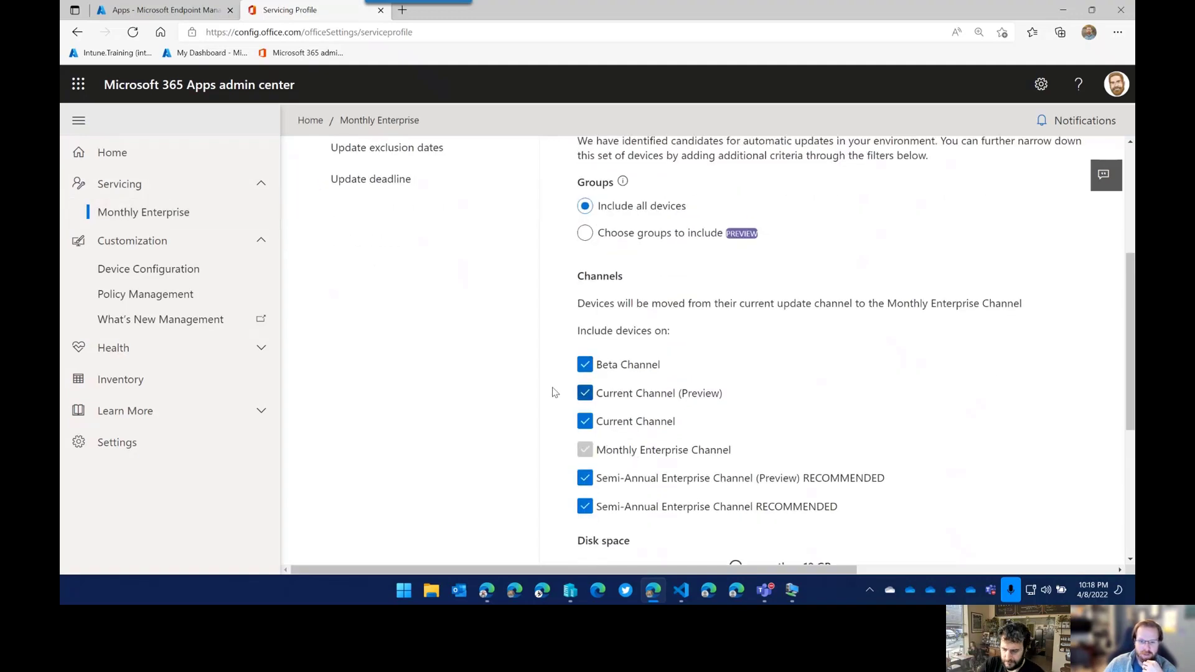
scroll(747, 447, down, 1)
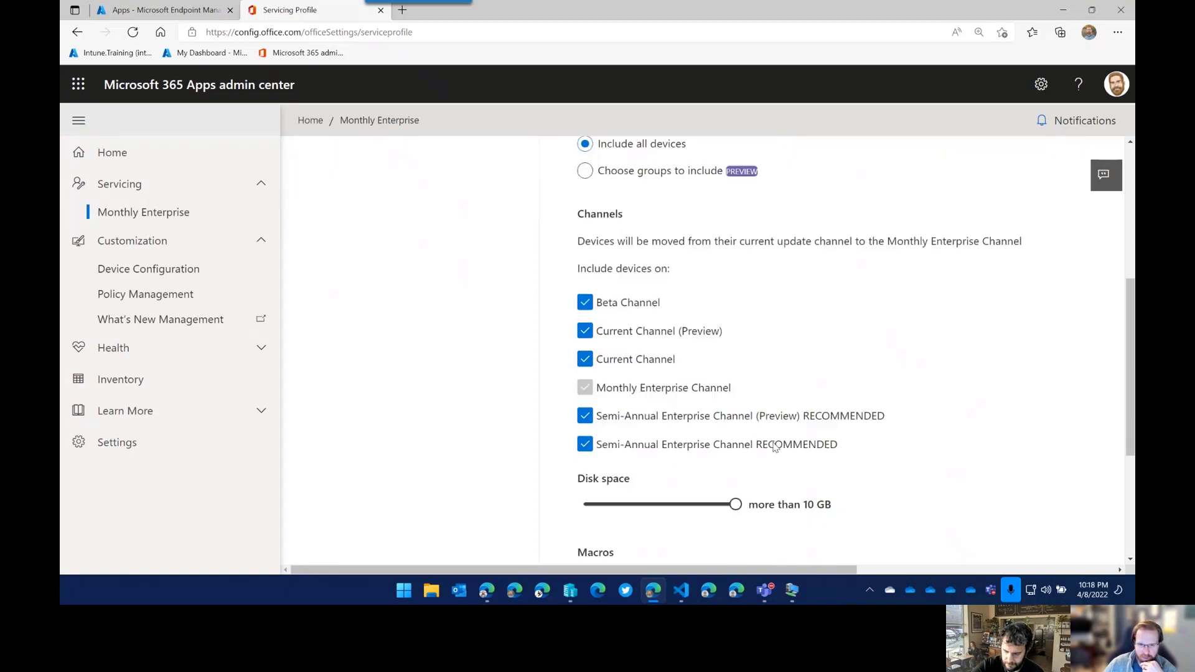
scroll(699, 414, down, 3)
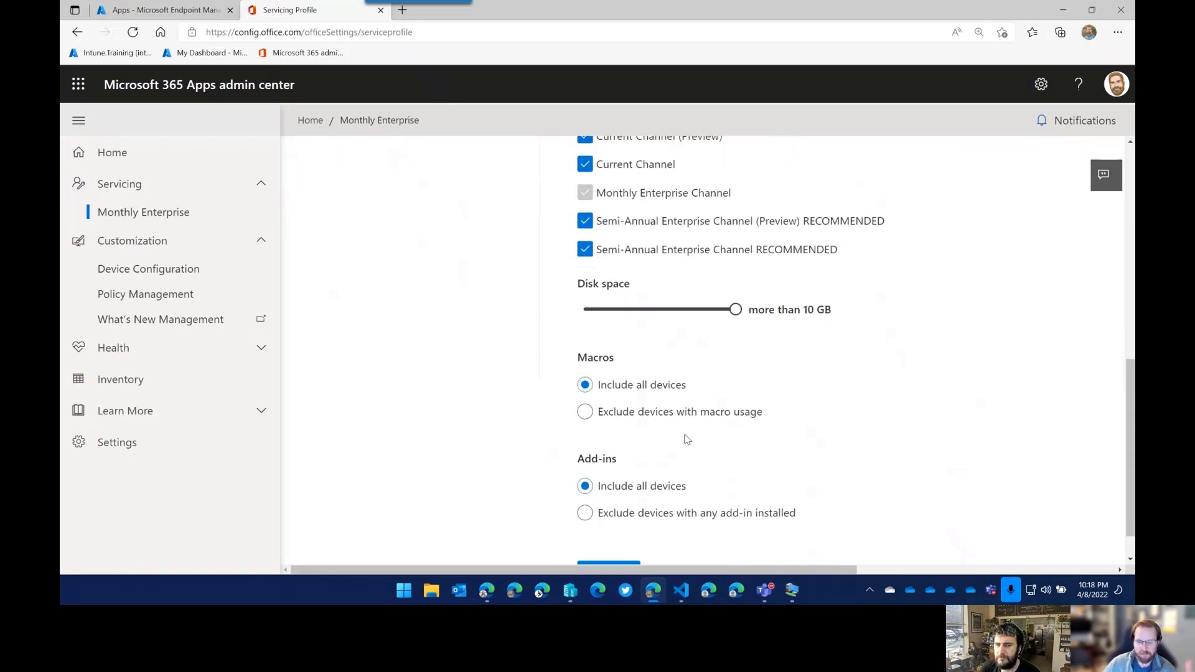
scroll(553, 369, up, 2)
scroll(553, 369, up, 6)
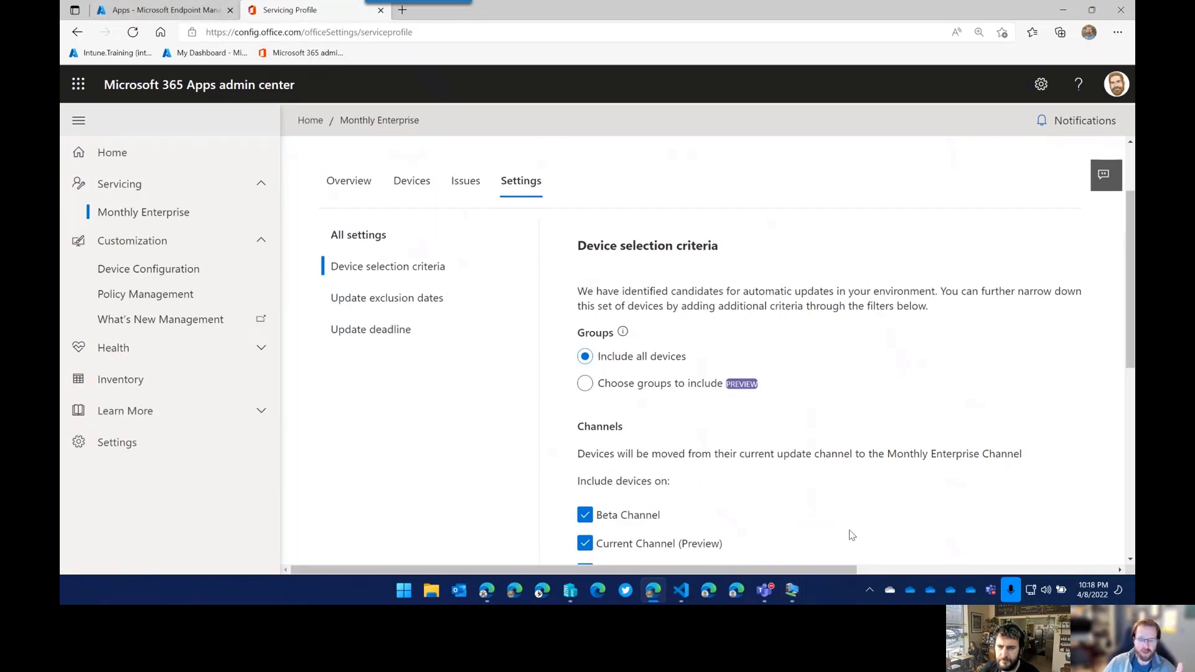
mouse_move(792, 591)
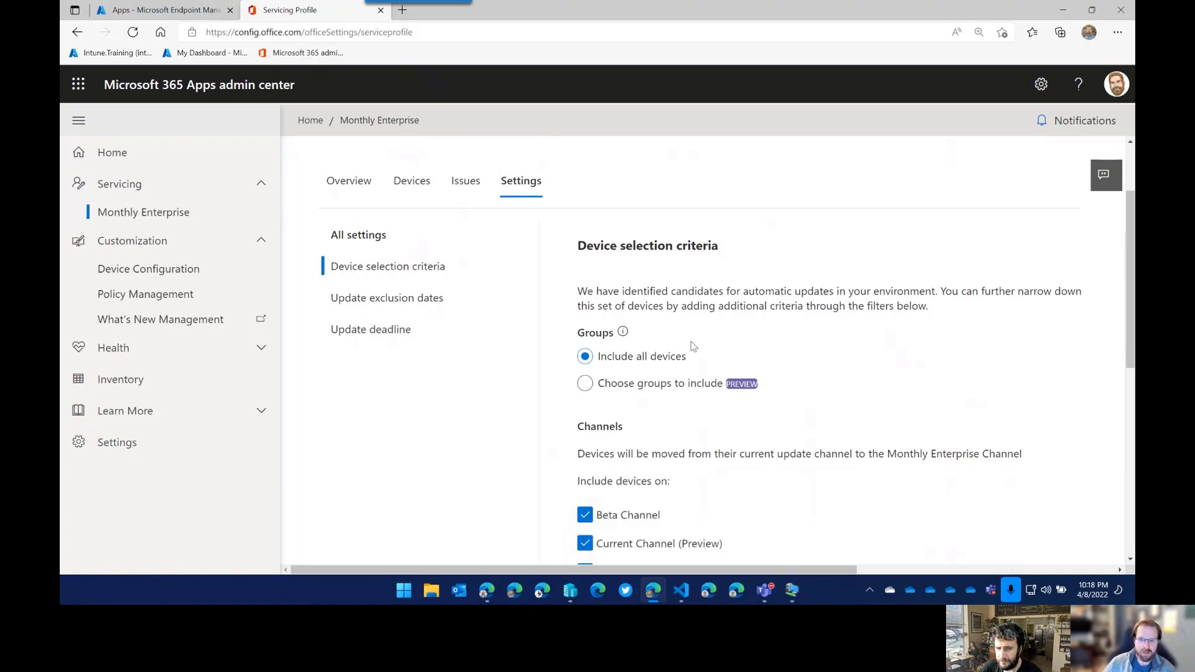
scroll(843, 352, down, 1)
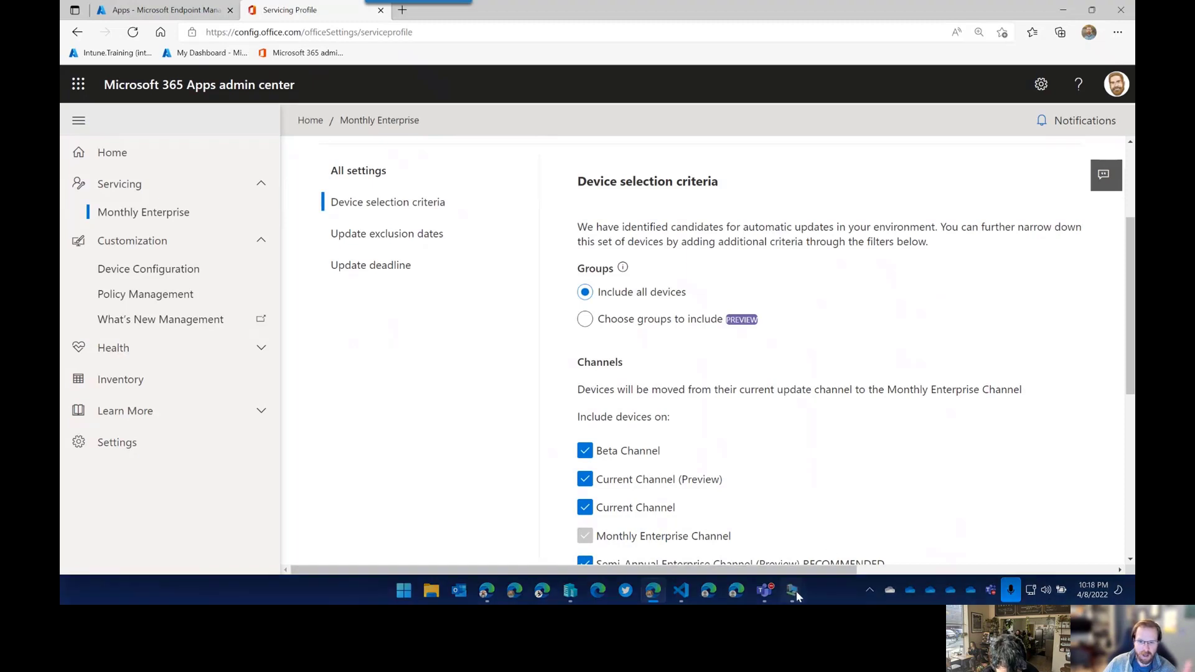
In the CM01 console, open the properties of Default Client Settings under Client Settings.
click(923, 539)
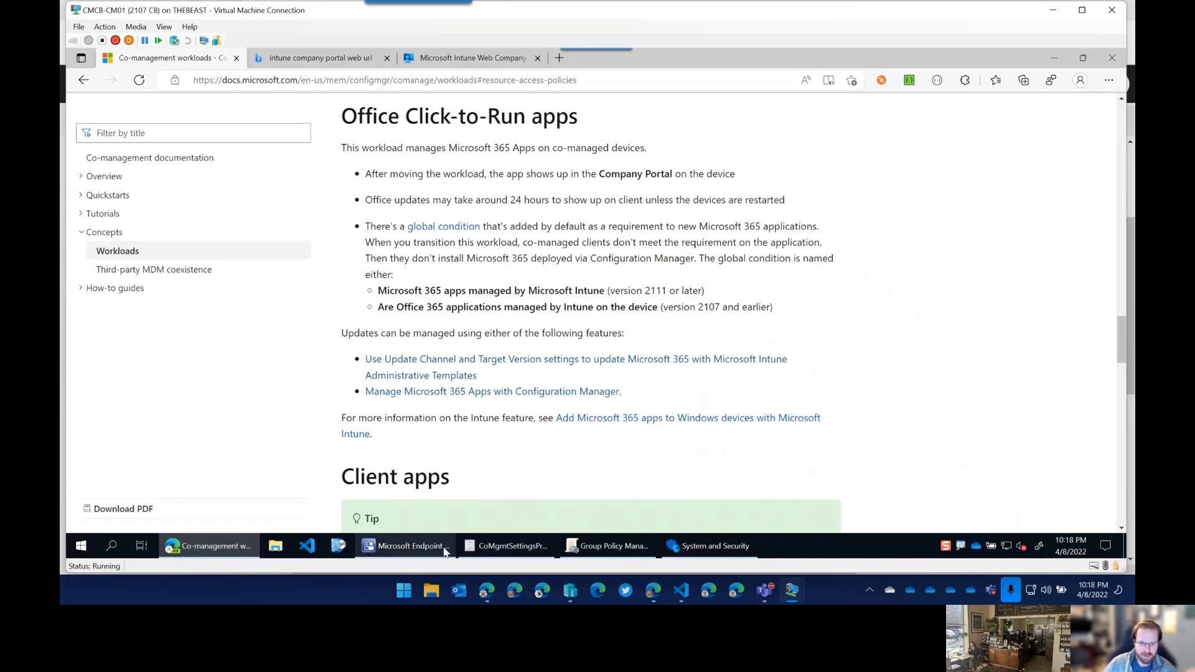
click(510, 546)
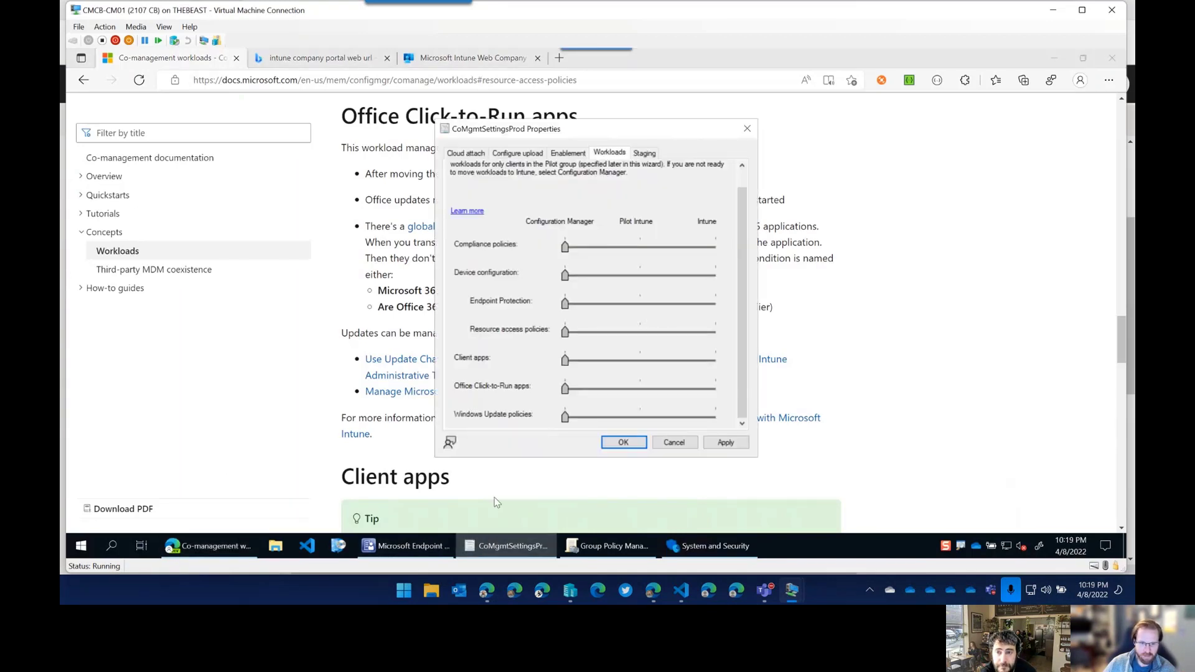
click(424, 551)
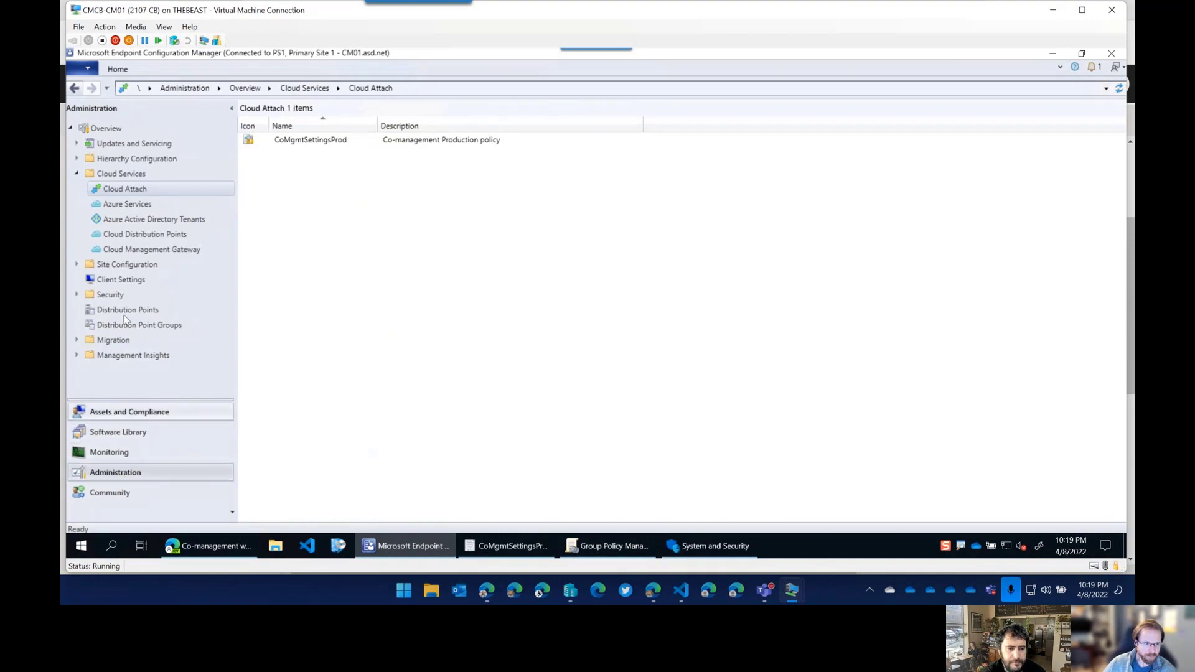
click(135, 282)
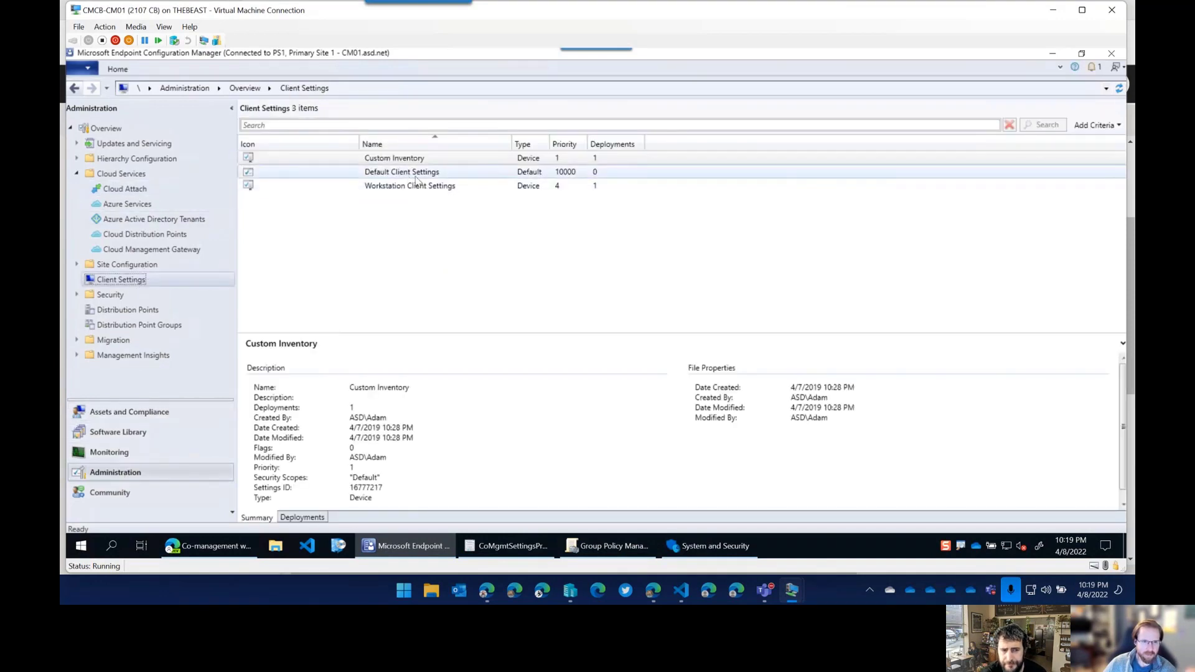
right_click(322, 177)
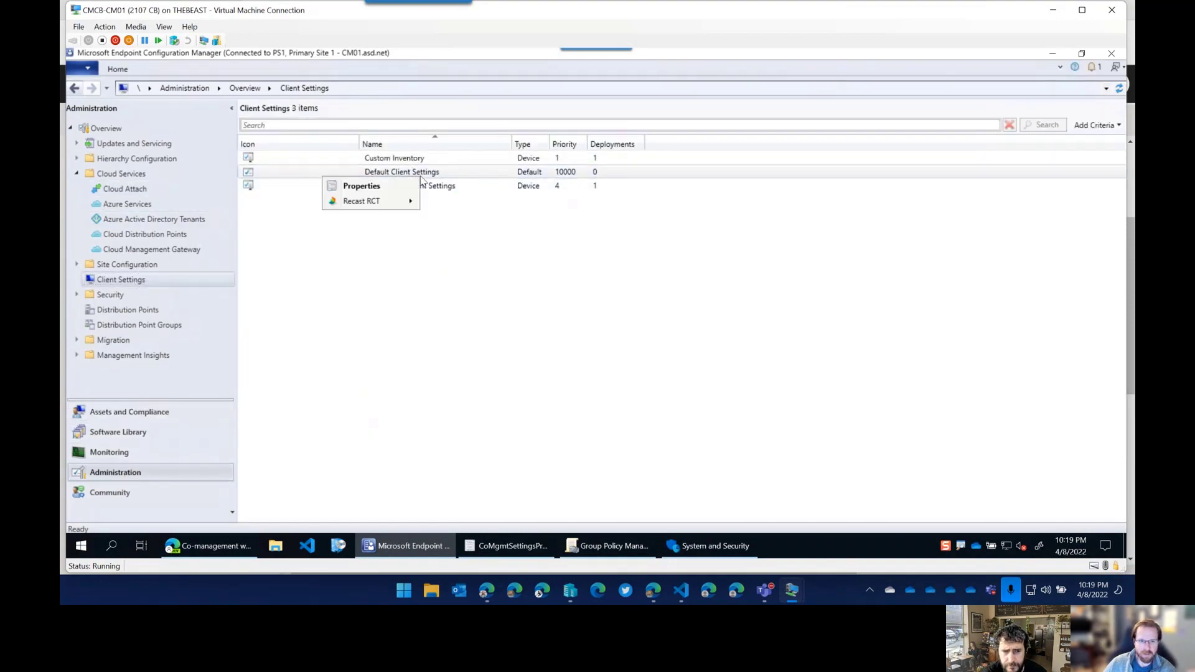
click(356, 189)
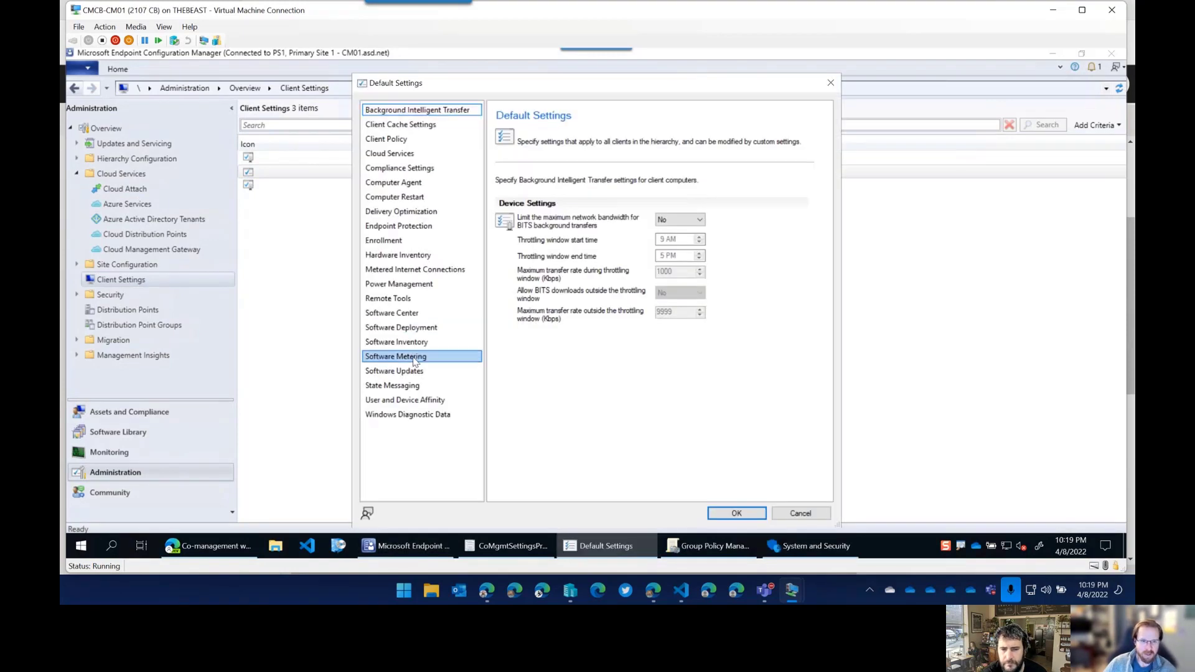
On Software Updates, enable software updates, Office 365 Client Agent management and third-party updates.
click(414, 370)
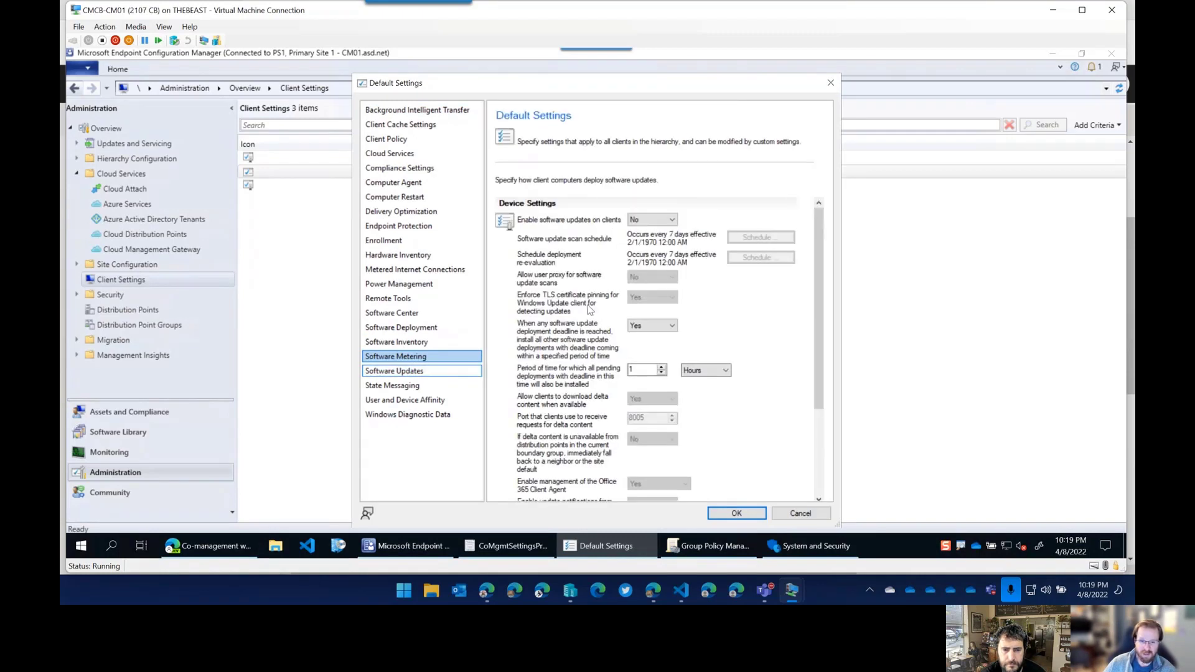
scroll(590, 320, down, 5)
scroll(590, 326, down, 2)
scroll(586, 330, up, 5)
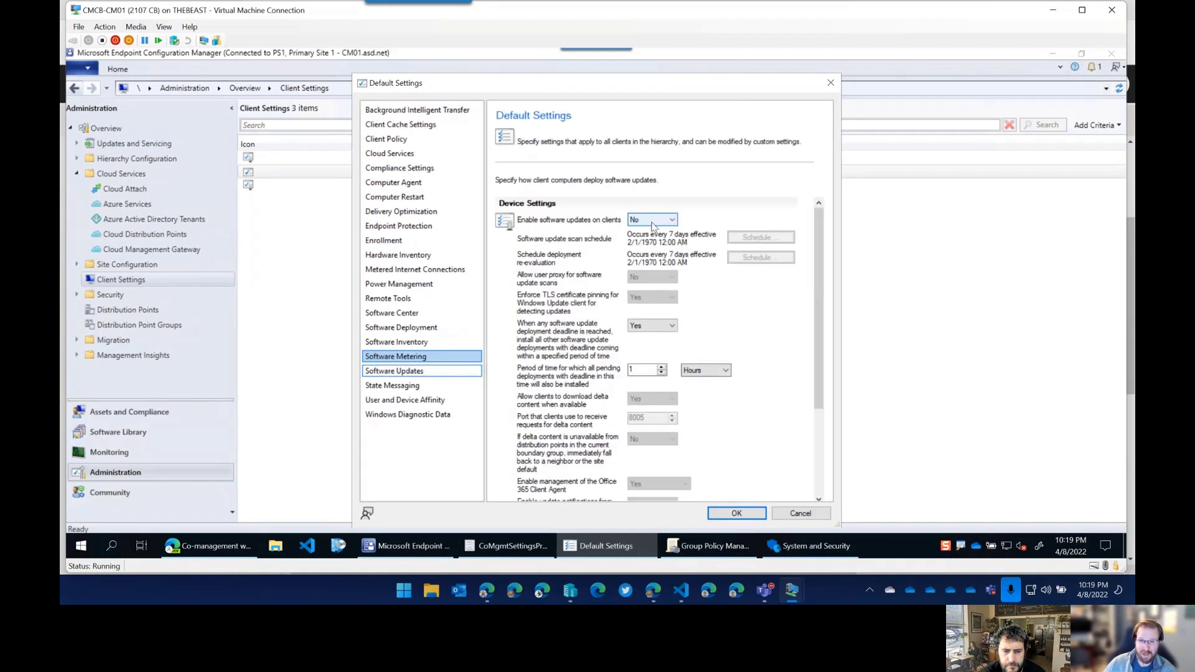
click(652, 219)
click(643, 239)
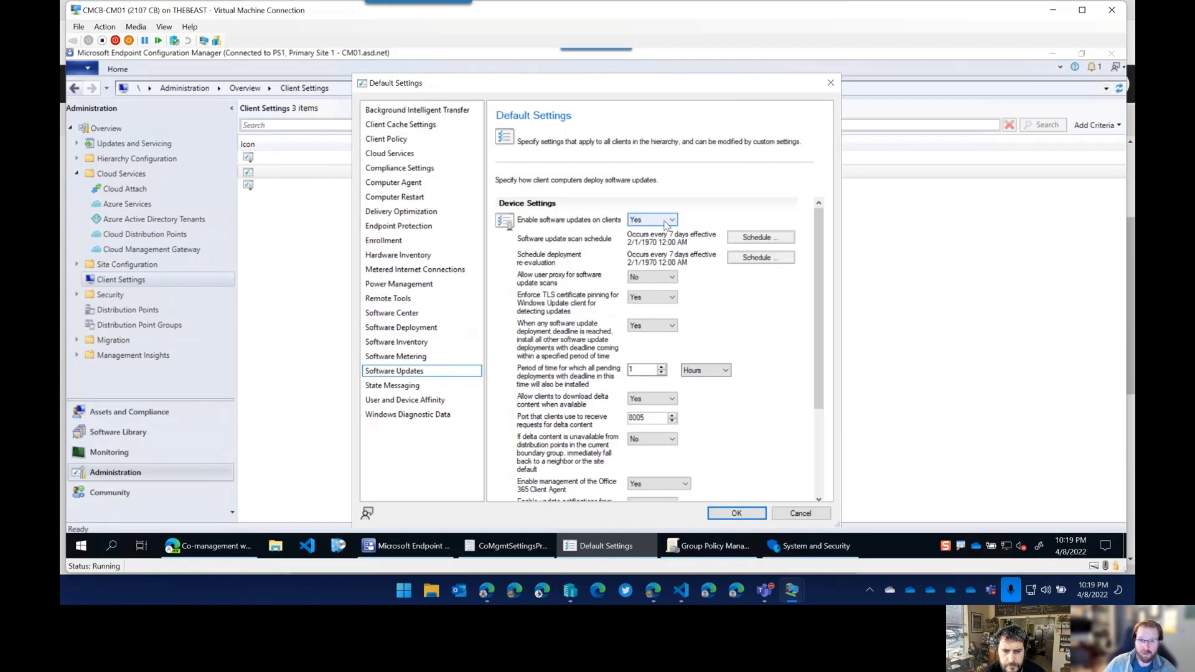
scroll(700, 367, down, 5)
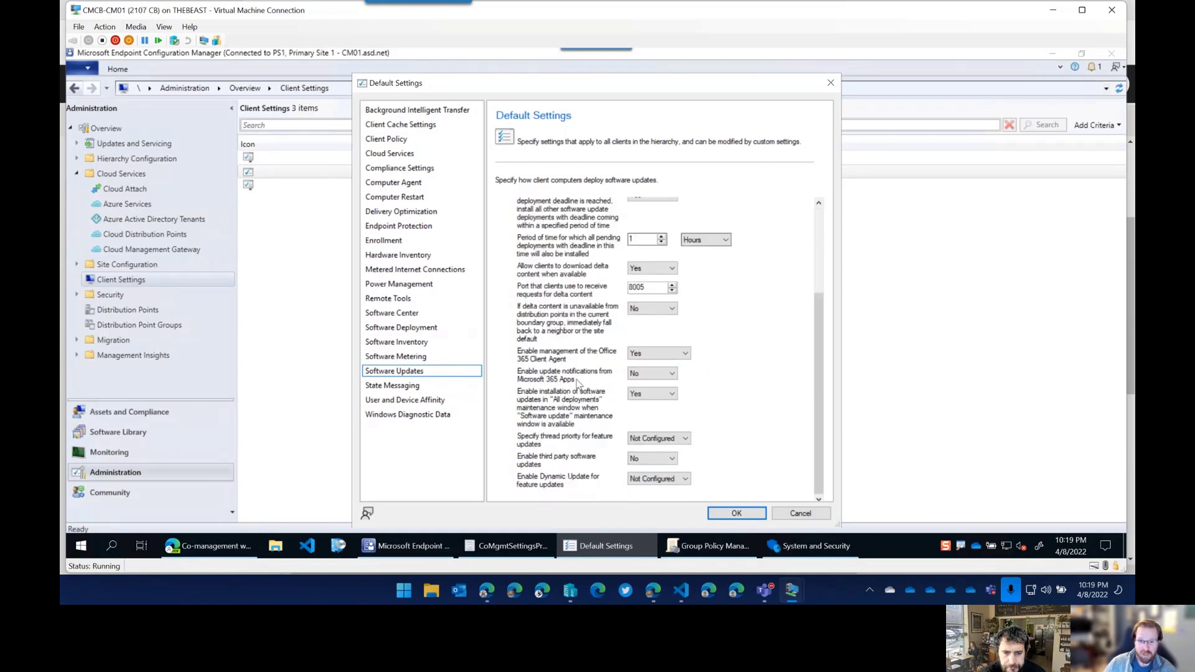
click(657, 354)
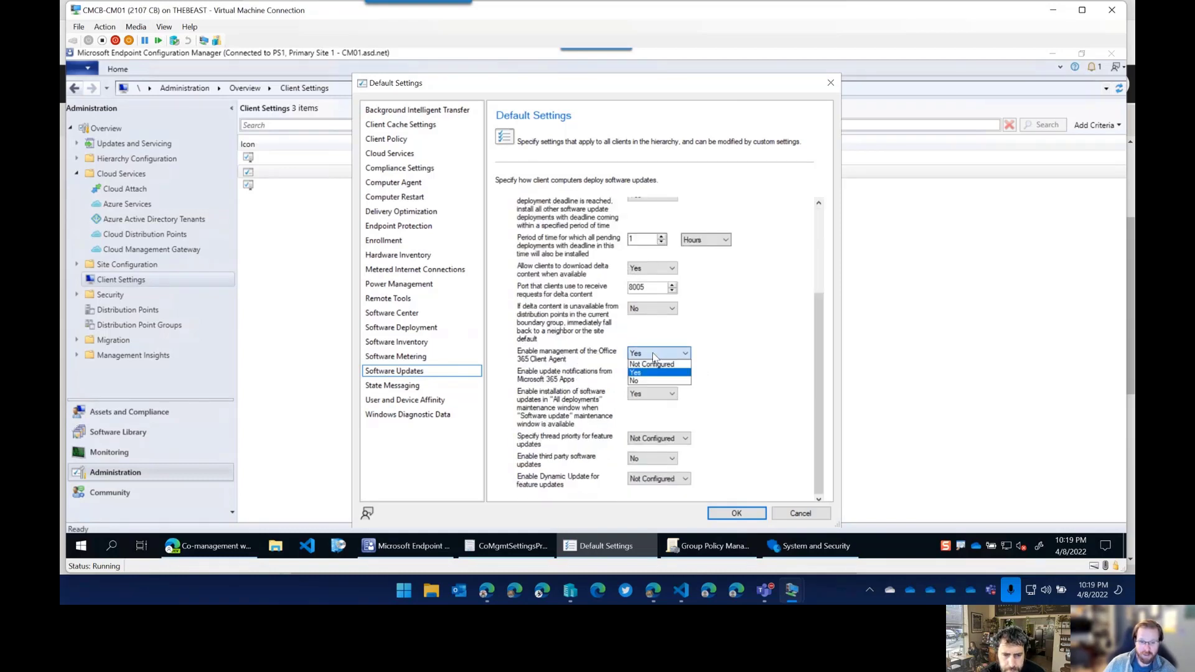
click(645, 373)
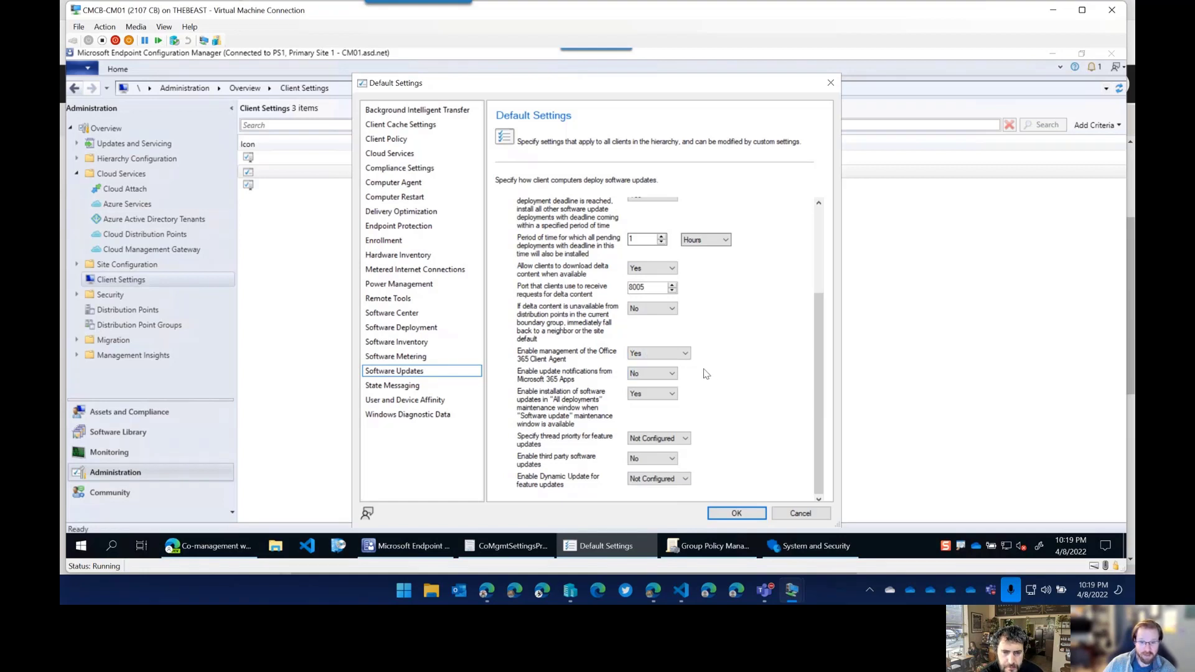
click(643, 463)
click(641, 471)
Leave Microsoft 365 Apps update notifications off and set Office 365 Client Agent management to Yes.
scroll(689, 434, up, 2)
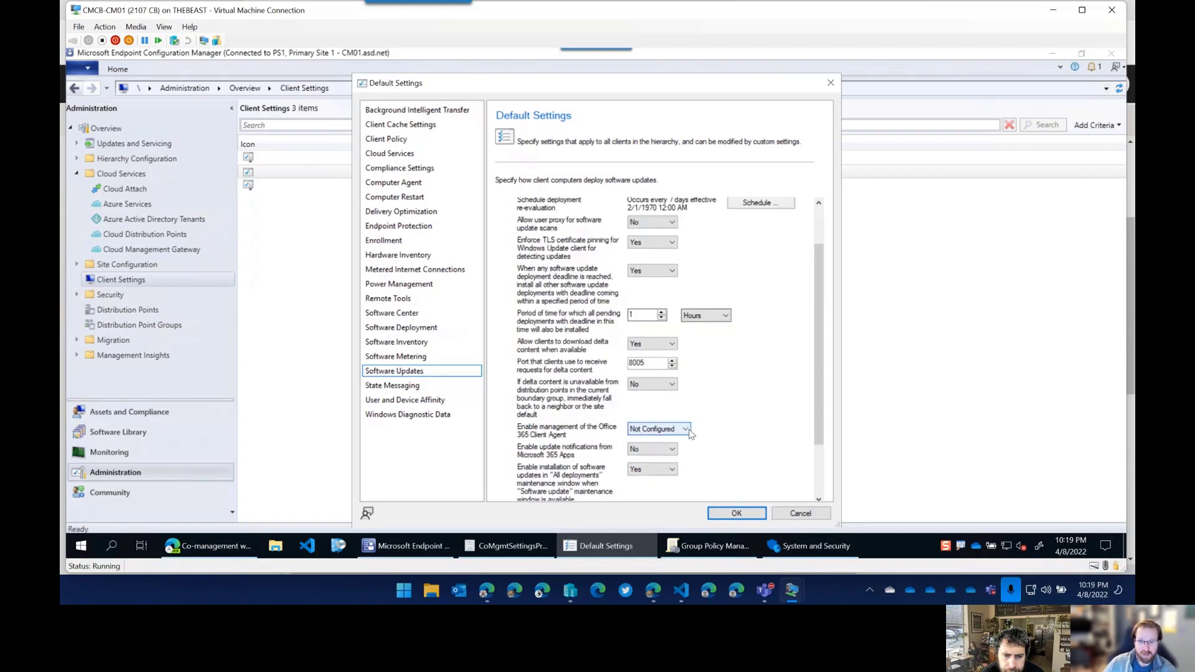
click(676, 449)
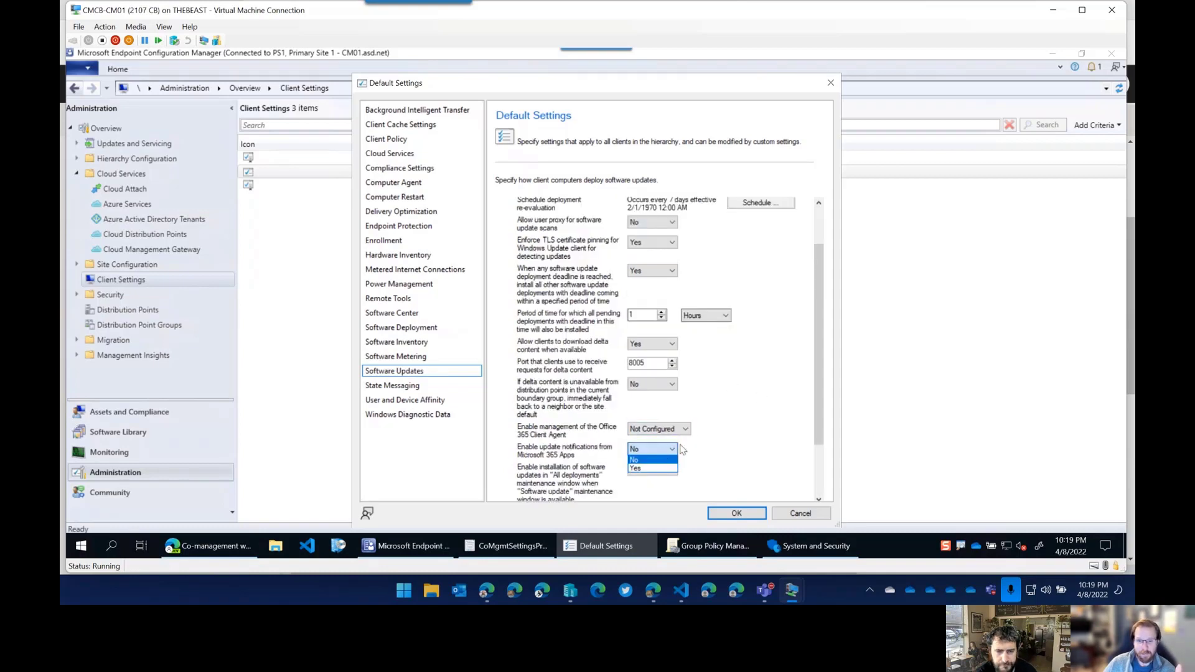
click(680, 449)
scroll(716, 457, down, 2)
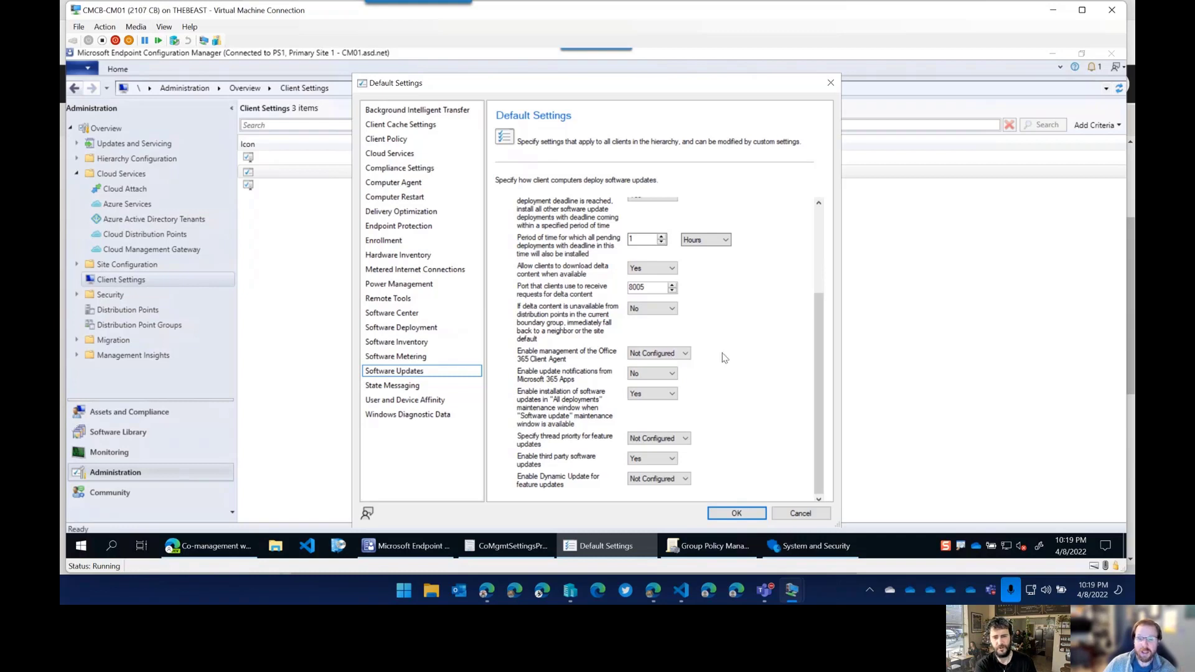
click(509, 546)
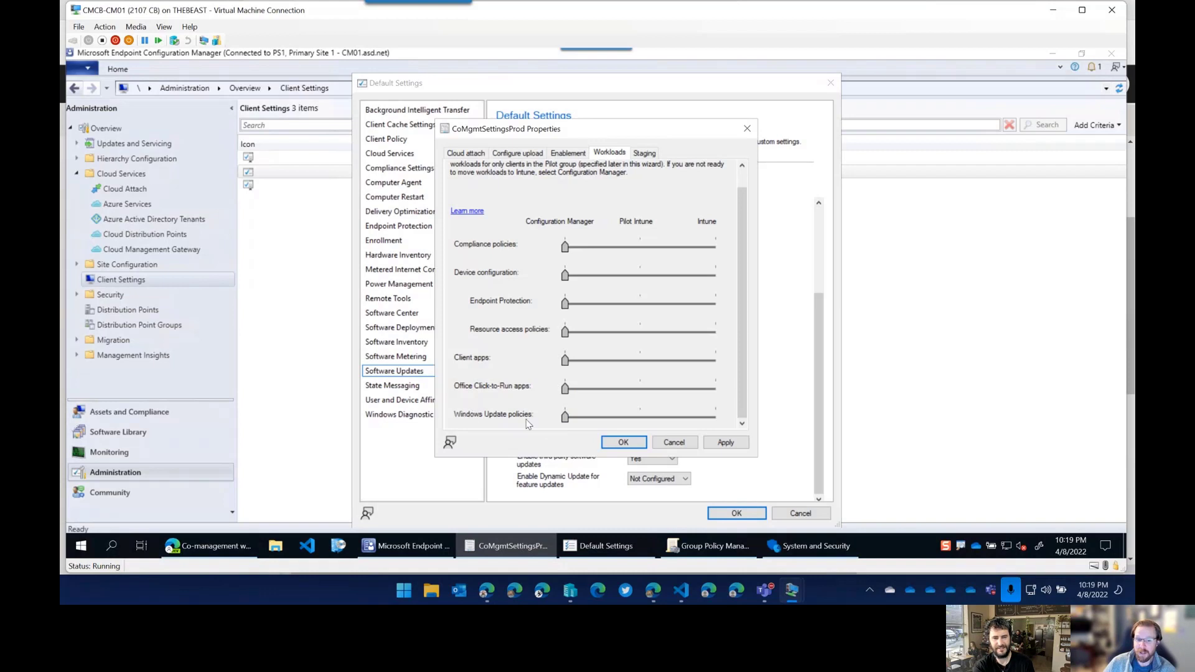
click(538, 509)
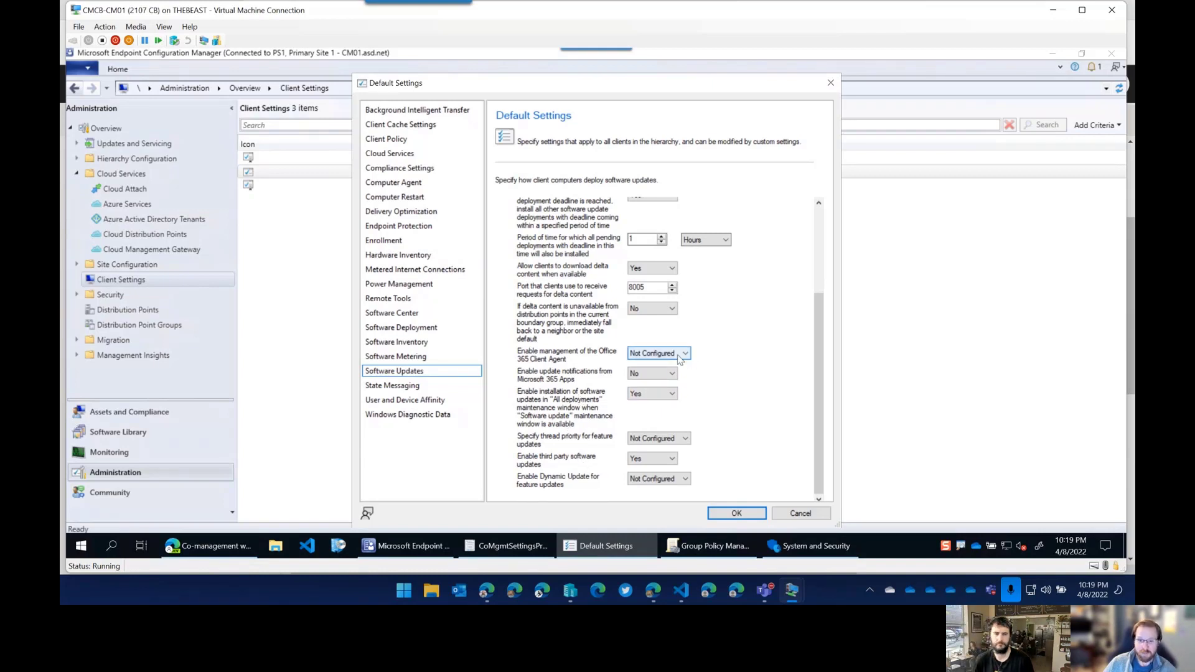
click(647, 356)
click(665, 367)
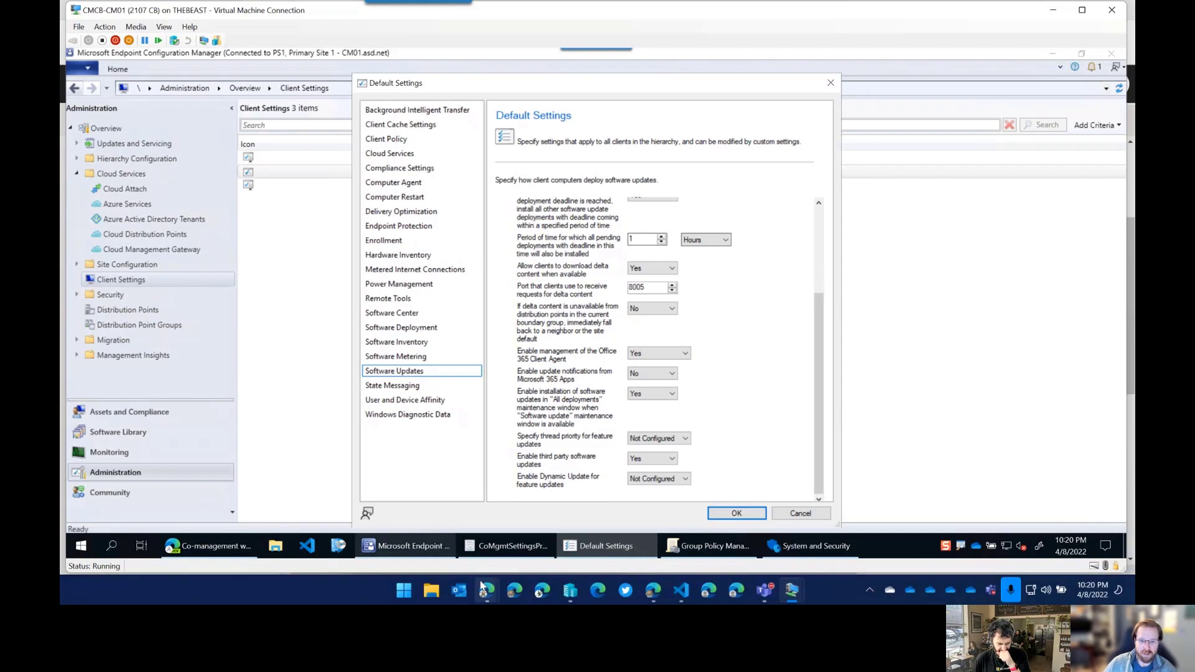
click(404, 593)
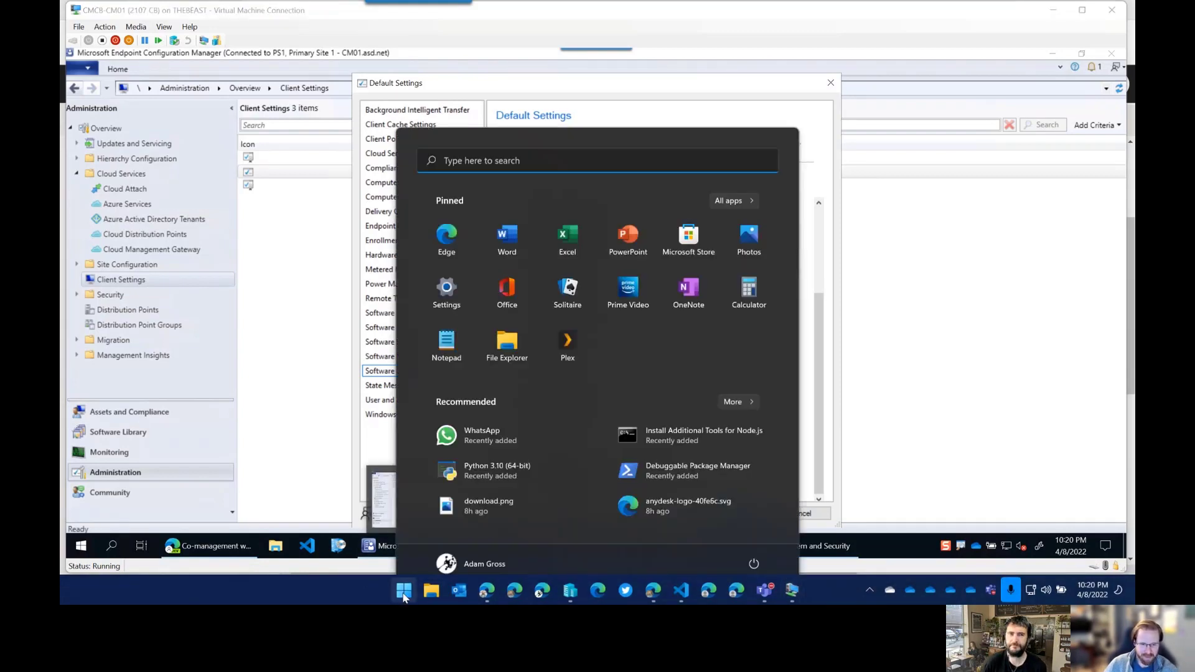
click(404, 593)
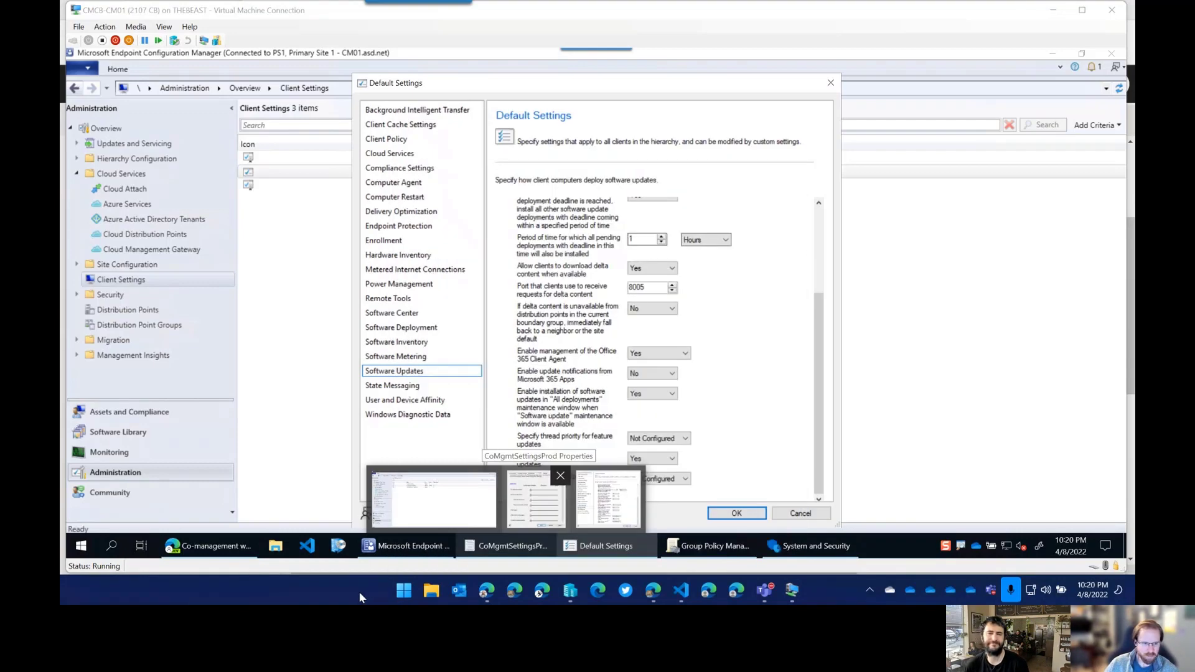
click(88, 546)
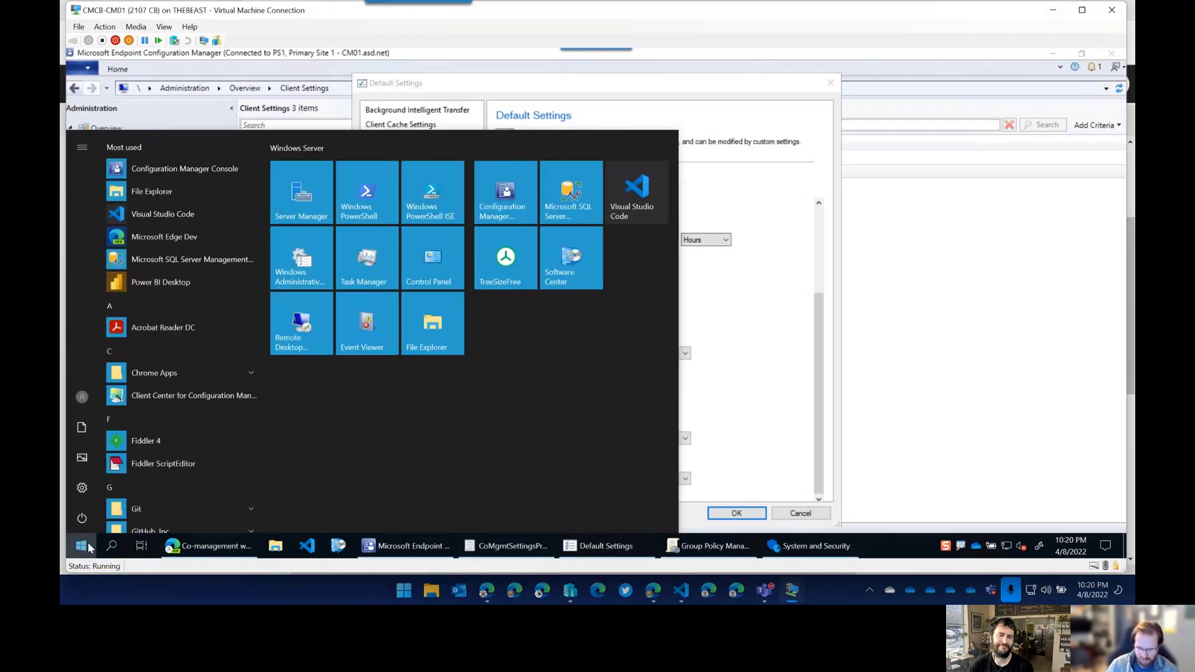
text(dcomcnfg)
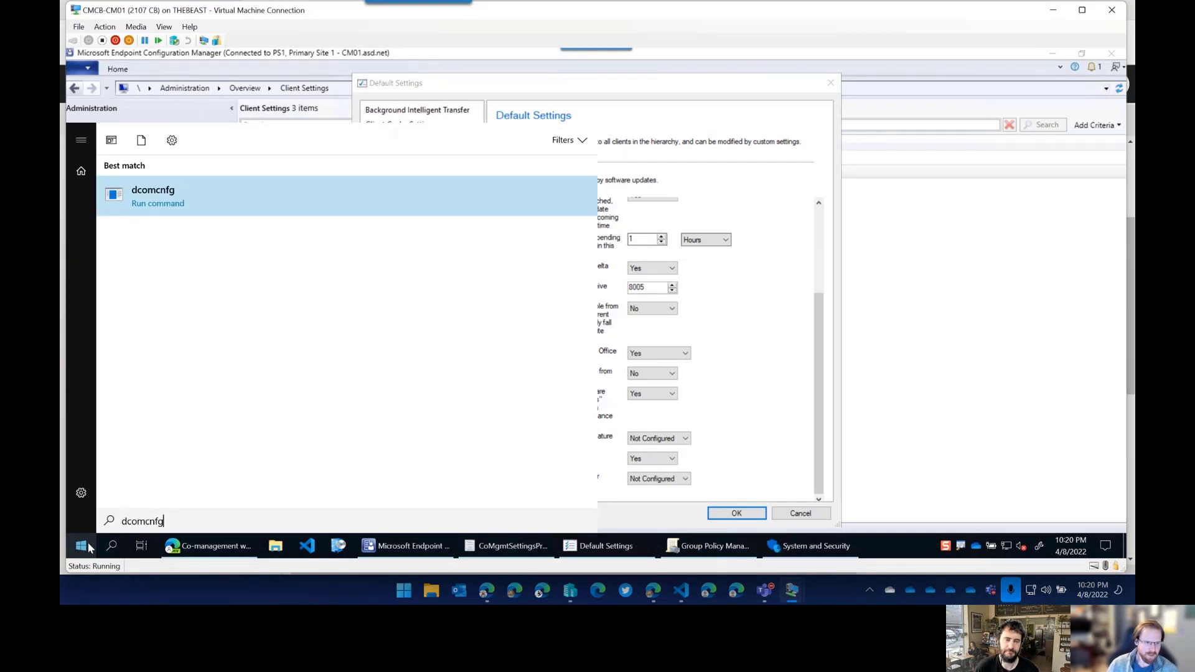
key(Return)
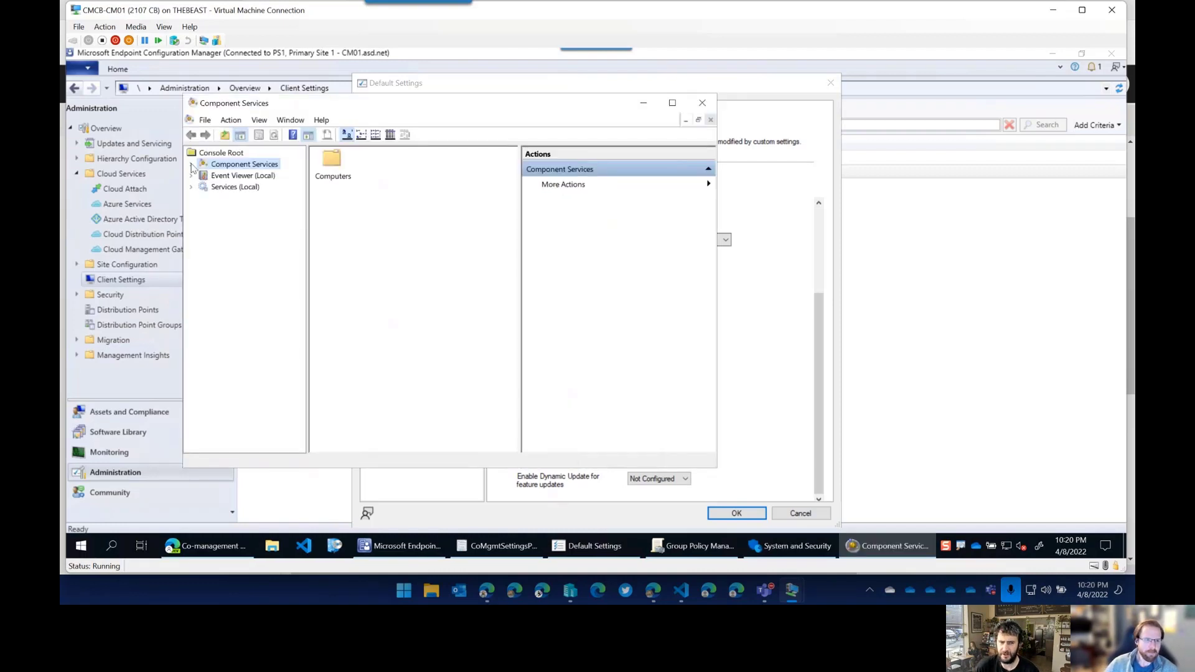
click(192, 165)
click(203, 175)
click(215, 187)
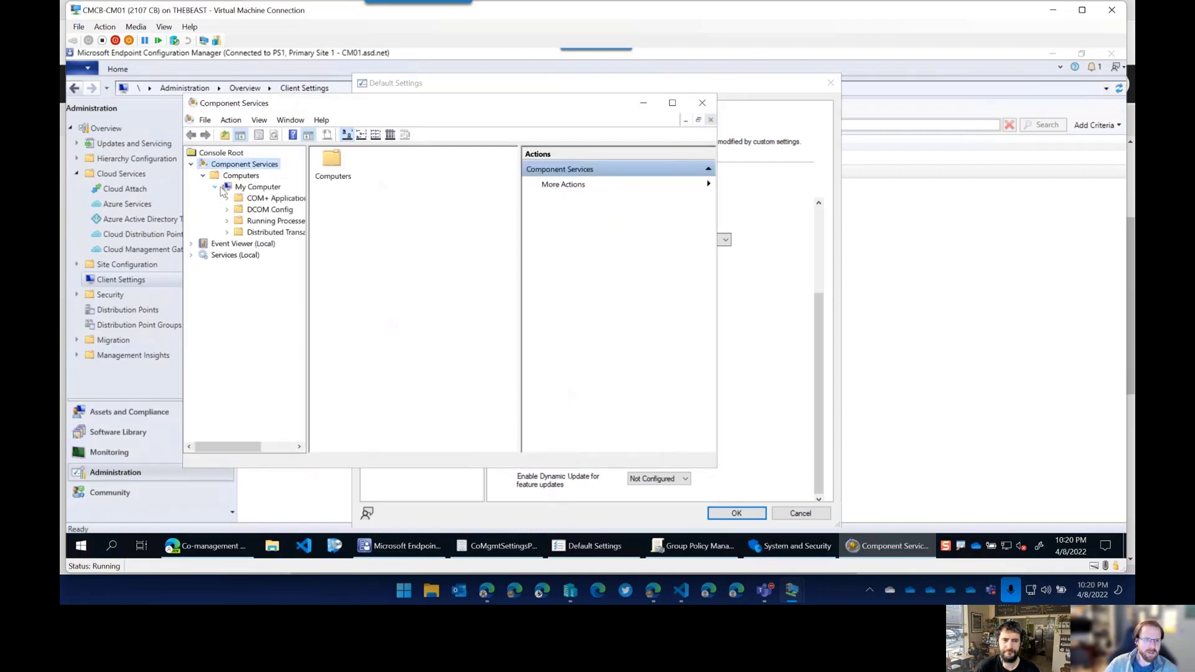
click(288, 211)
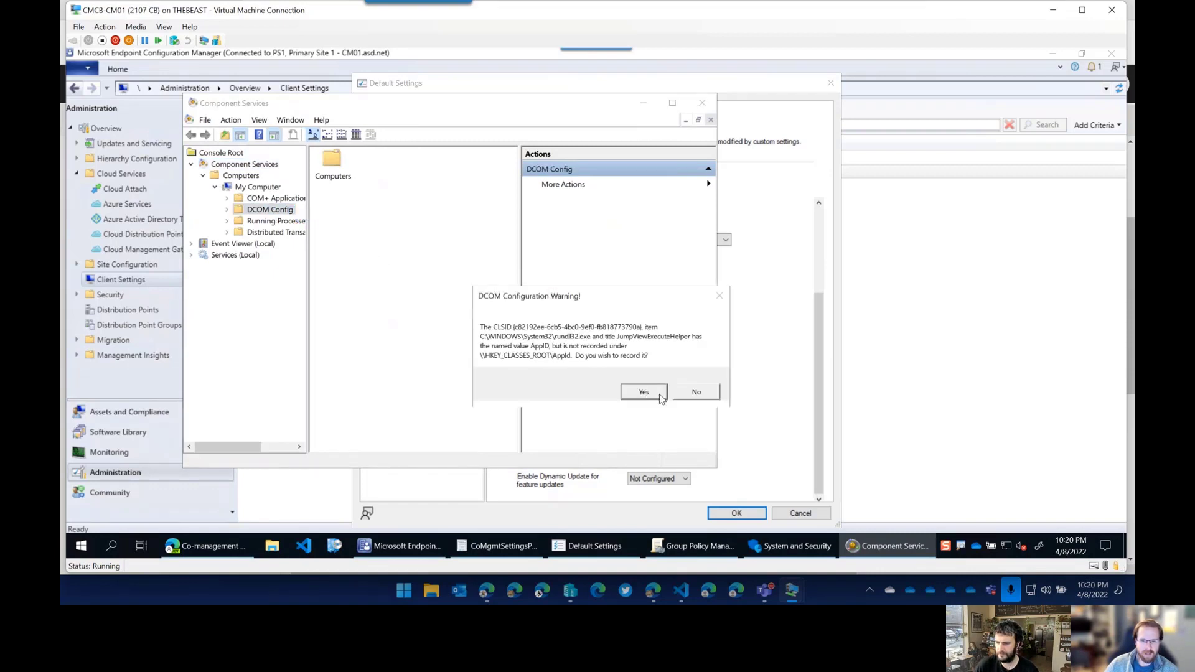
click(657, 394)
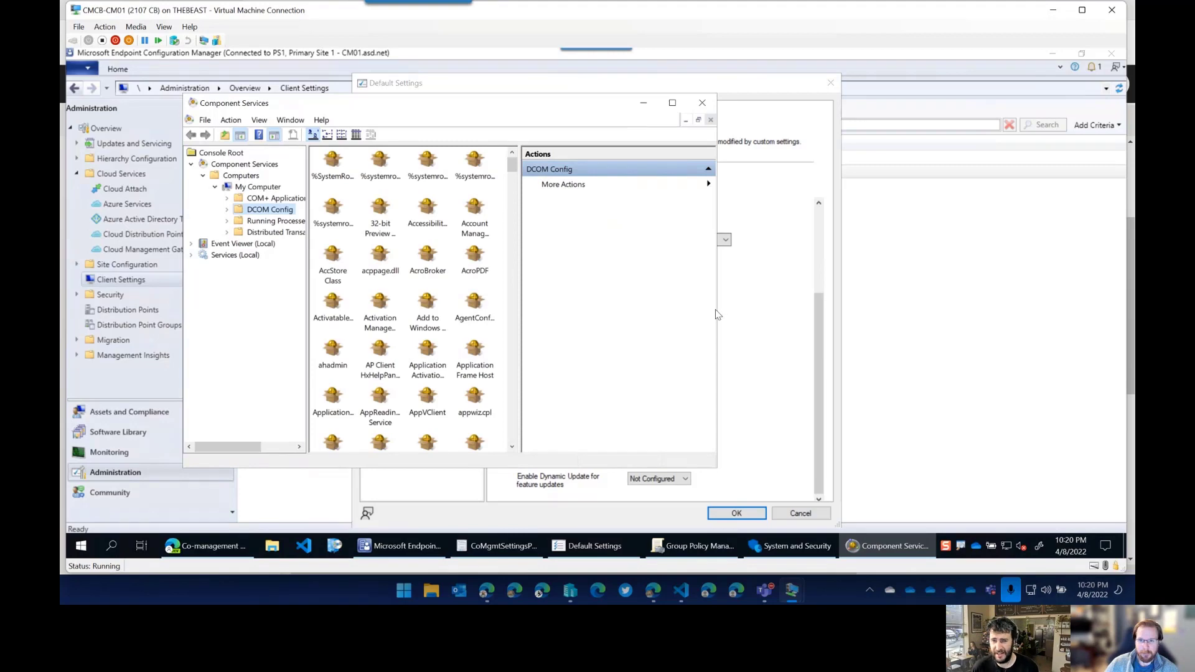
click(673, 104)
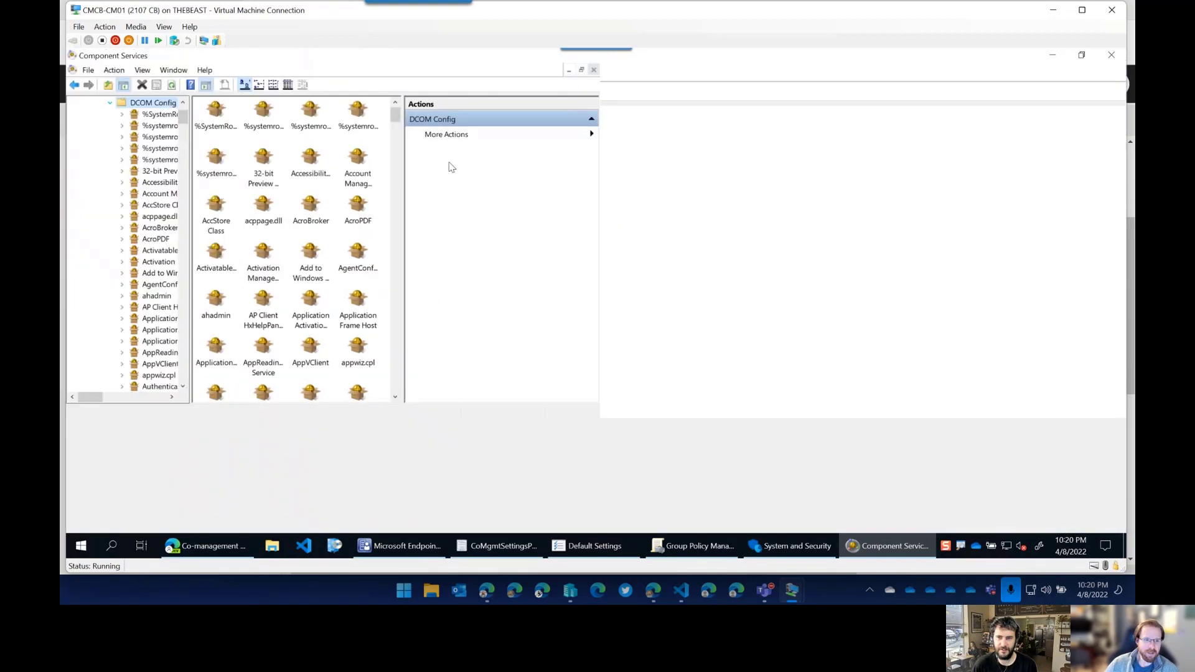
scroll(479, 310, down, 5)
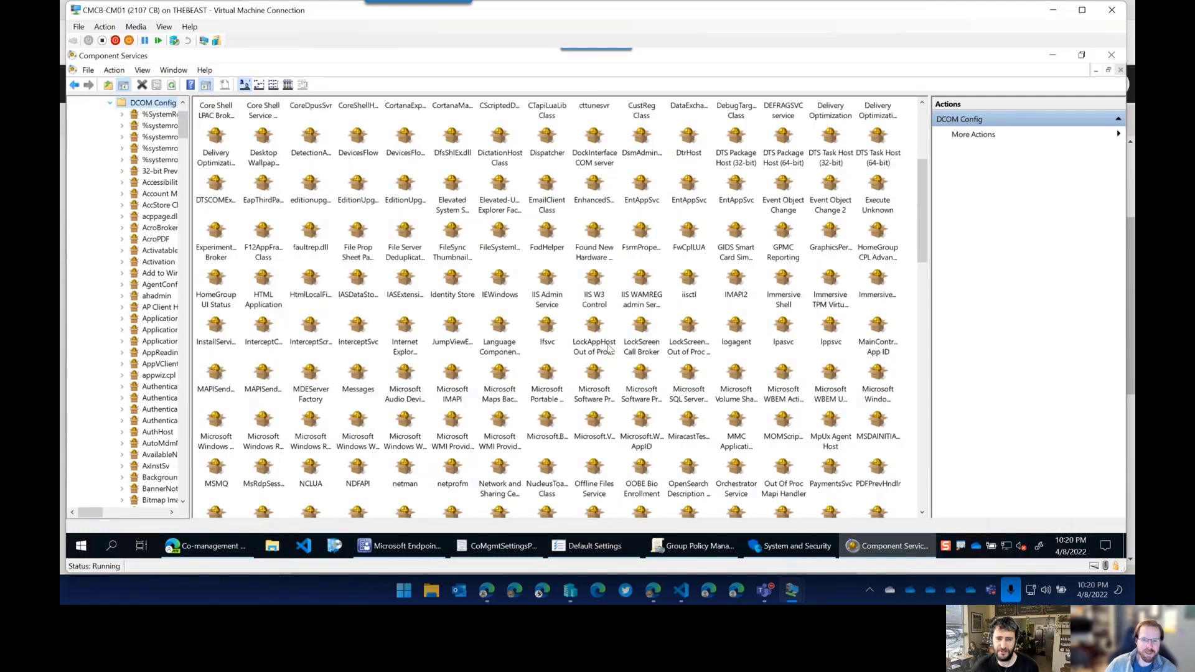
scroll(684, 404, down, 10)
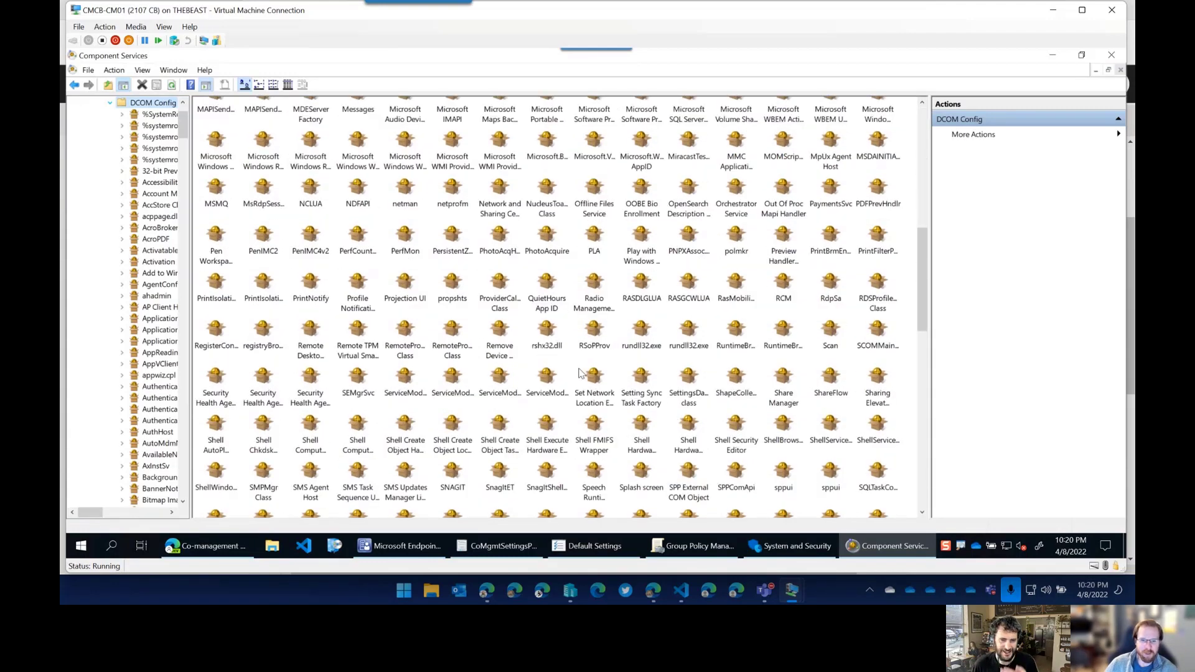
scroll(703, 365, down, 3)
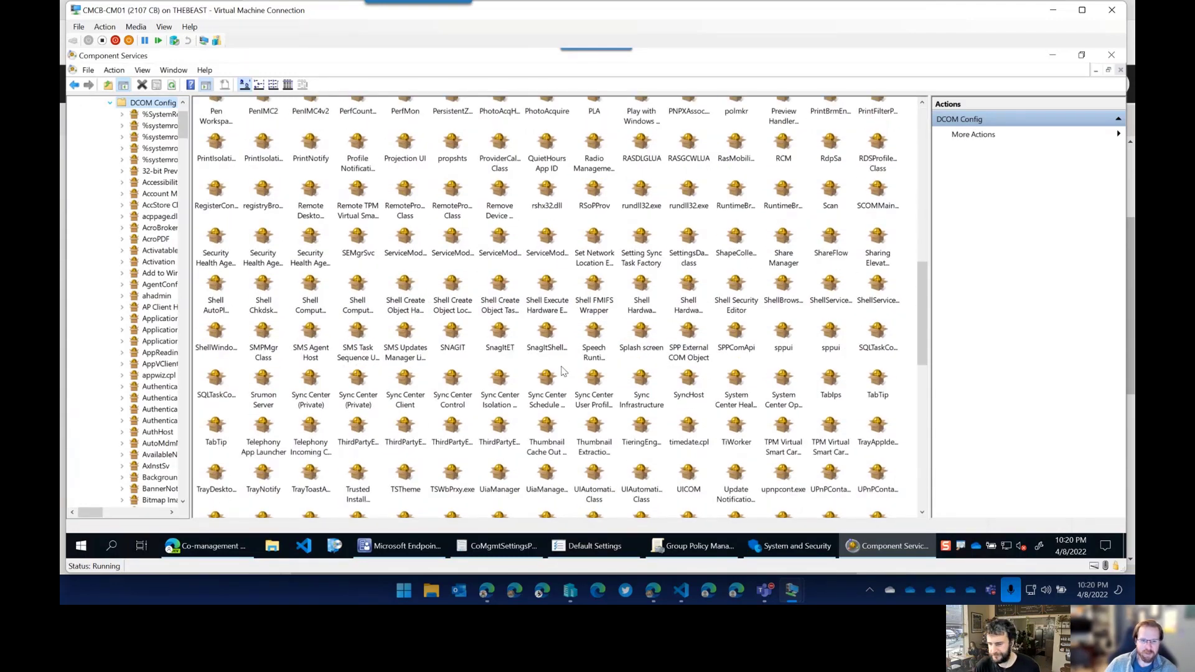
scroll(477, 334, up, 4)
scroll(476, 334, up, 3)
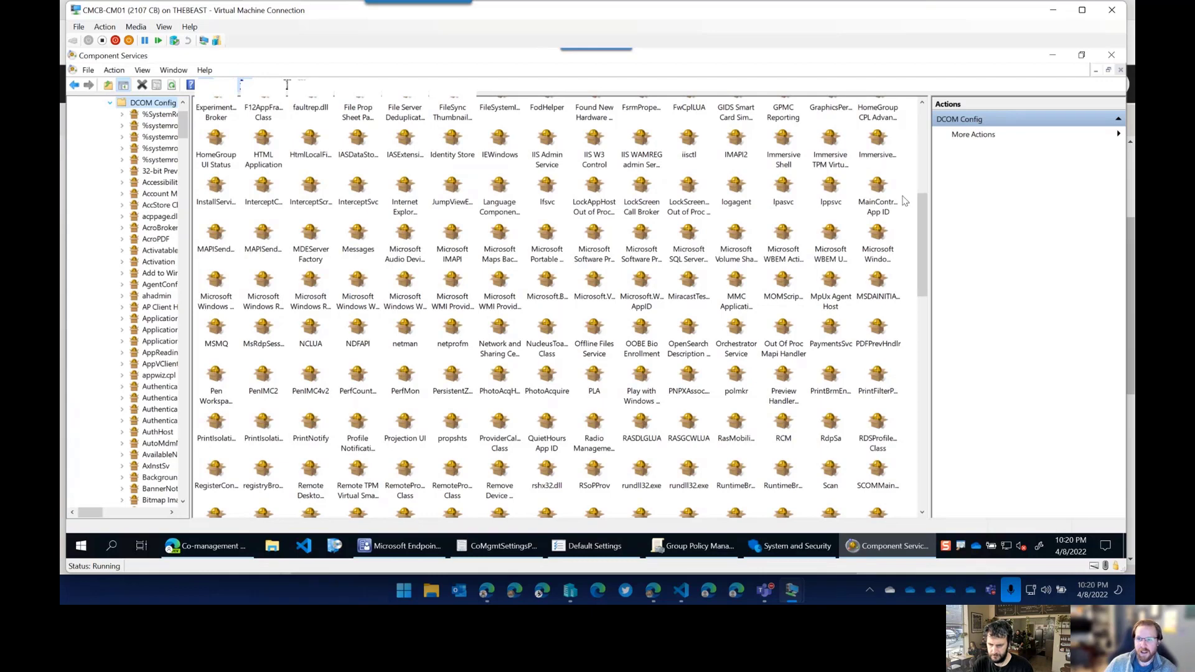
scroll(922, 207, up, 7)
scroll(921, 131, up, 1)
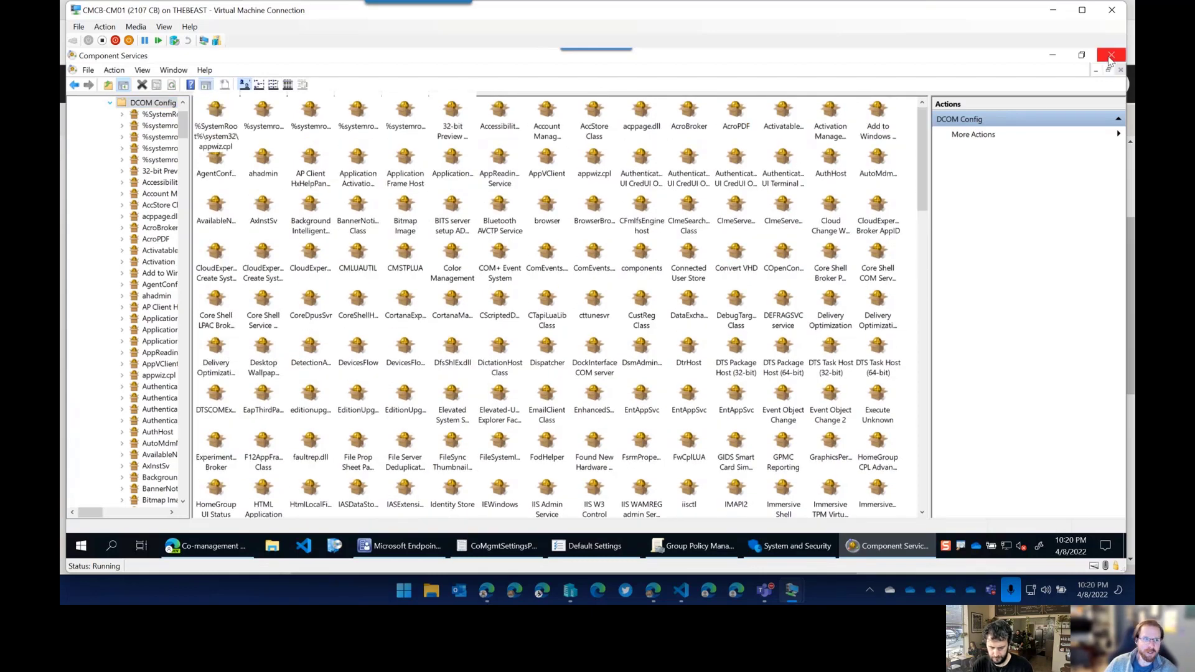
click(1110, 57)
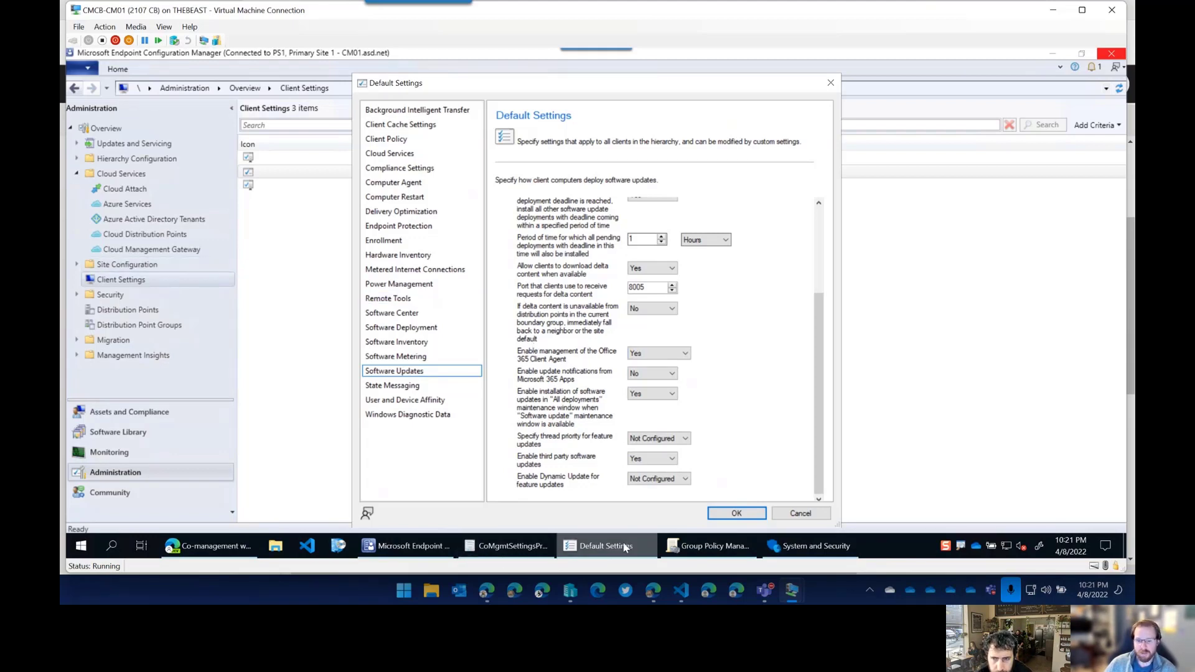
Bring the CoMgmtSettingsProd Workloads page forward, all seven workloads still on Configuration Manager.
mouse_move(504, 563)
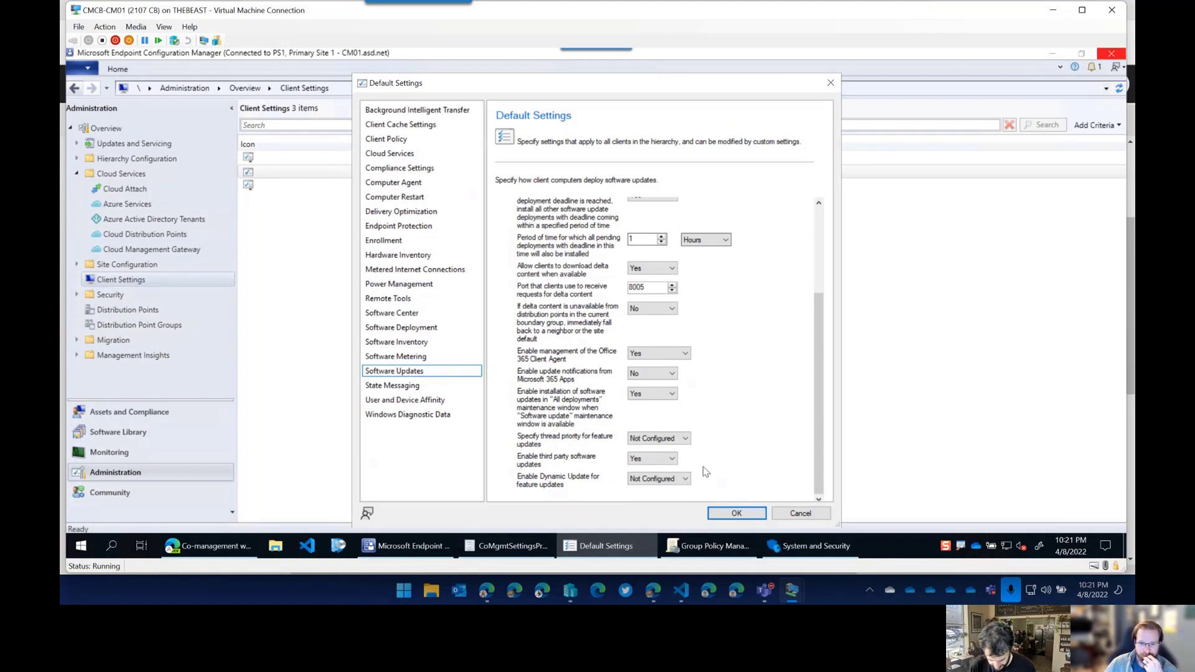
click(513, 548)
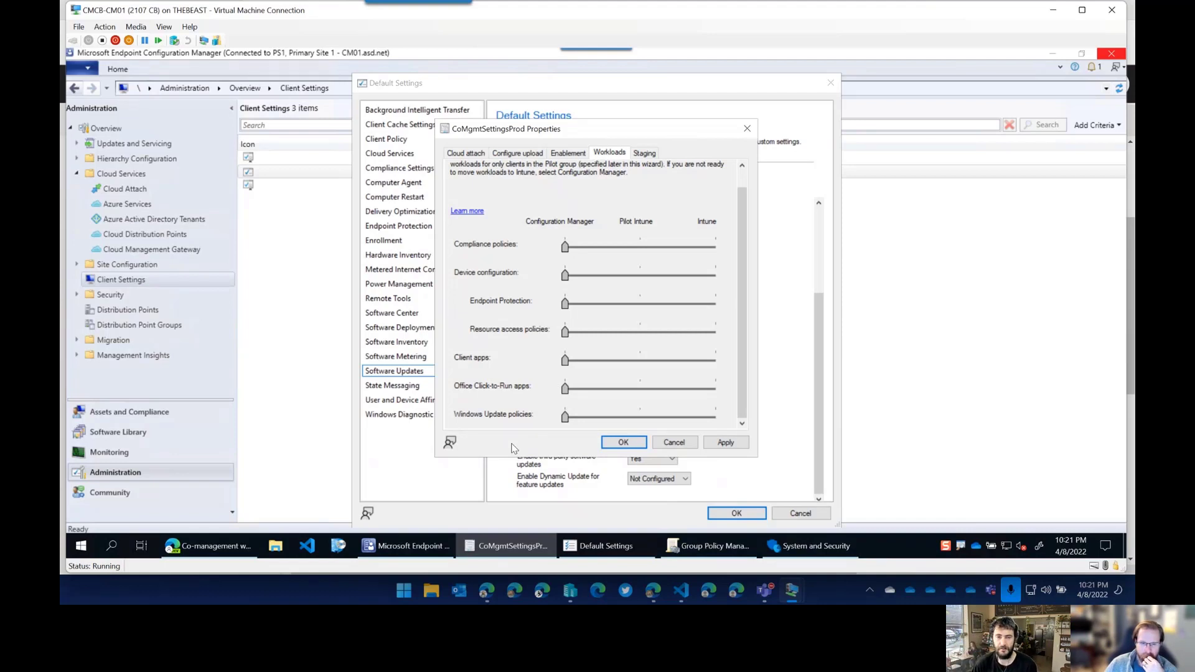
mouse_move(232, 552)
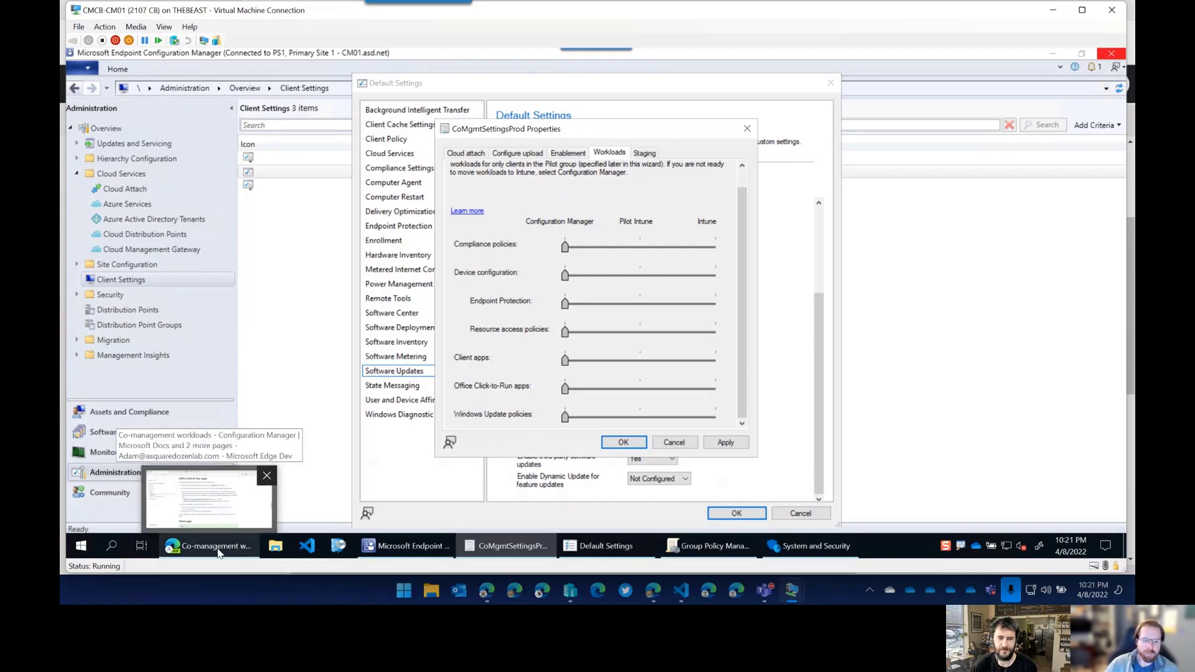
Read the Office Click-to-Run apps workload docs, then bring the Default Settings dialog back.
click(219, 550)
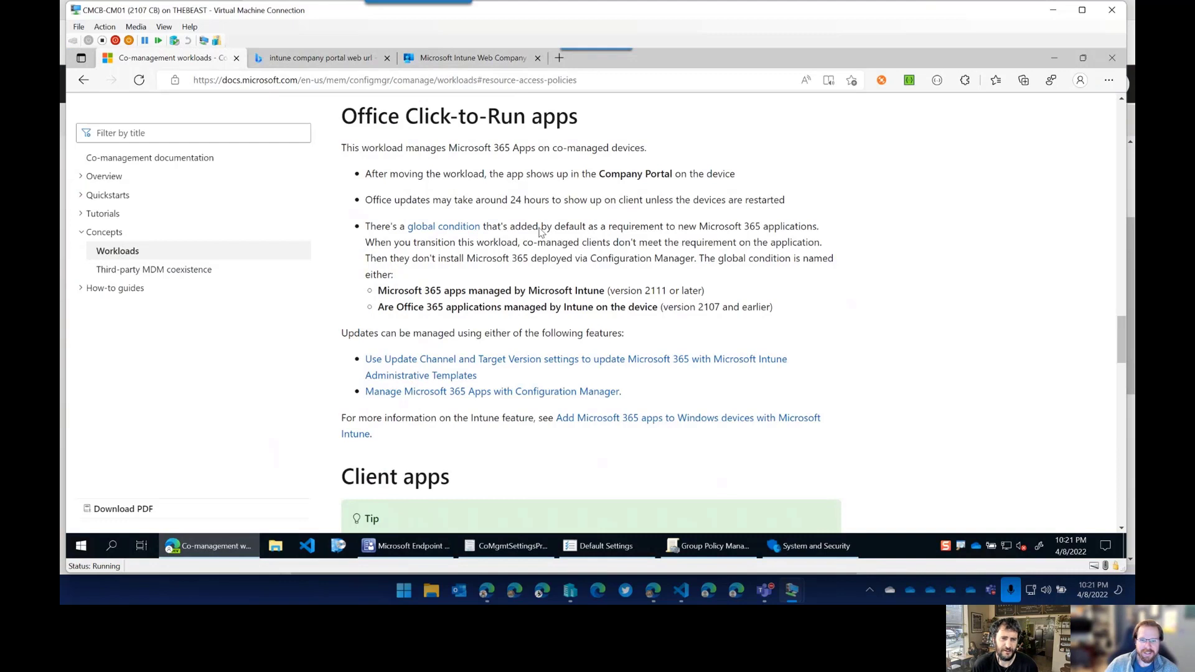
mouse_move(400, 547)
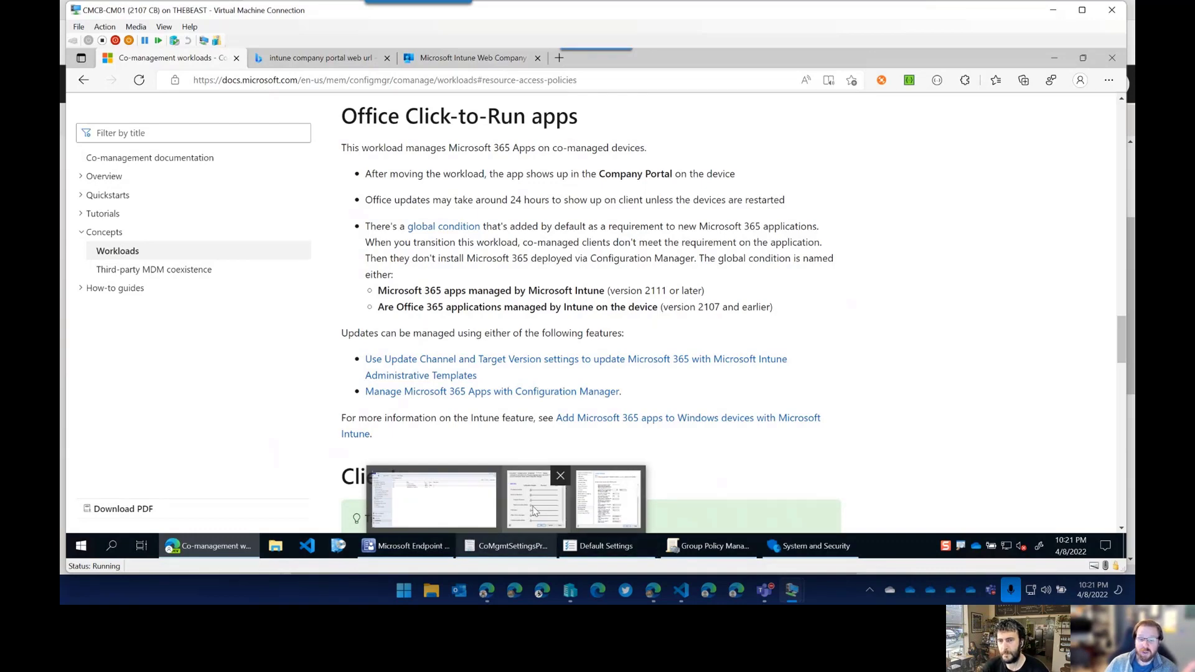
click(597, 510)
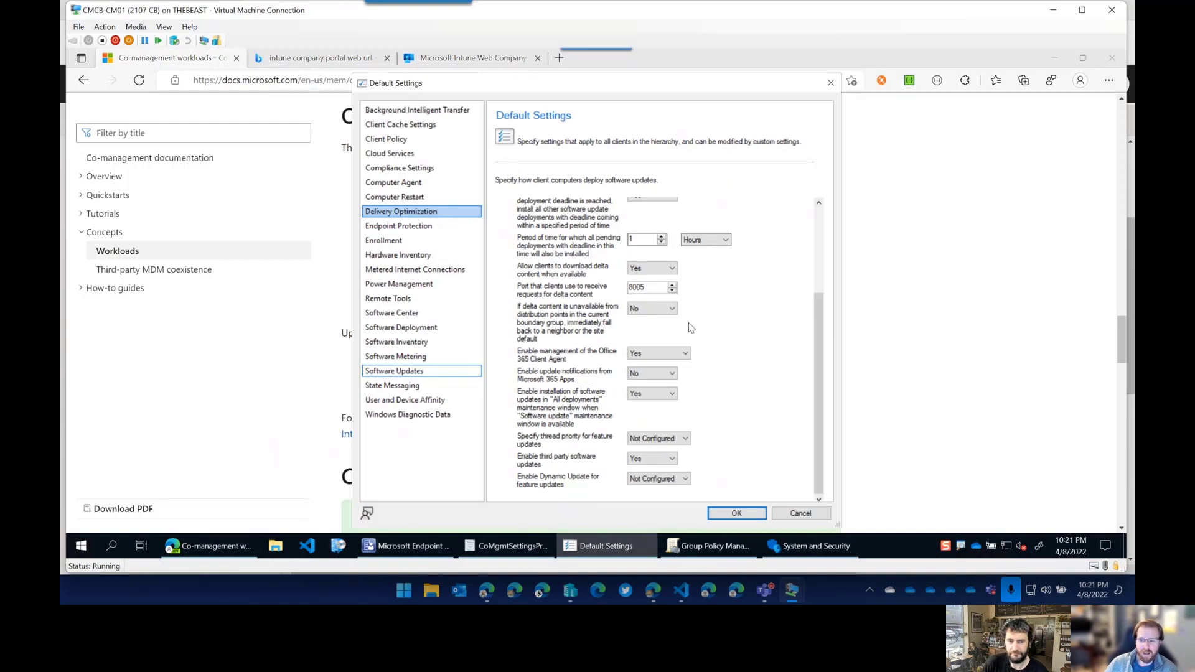
Review the Delivery Optimization client settings, then switch to the host Edge browser.
scroll(689, 327, up, 3)
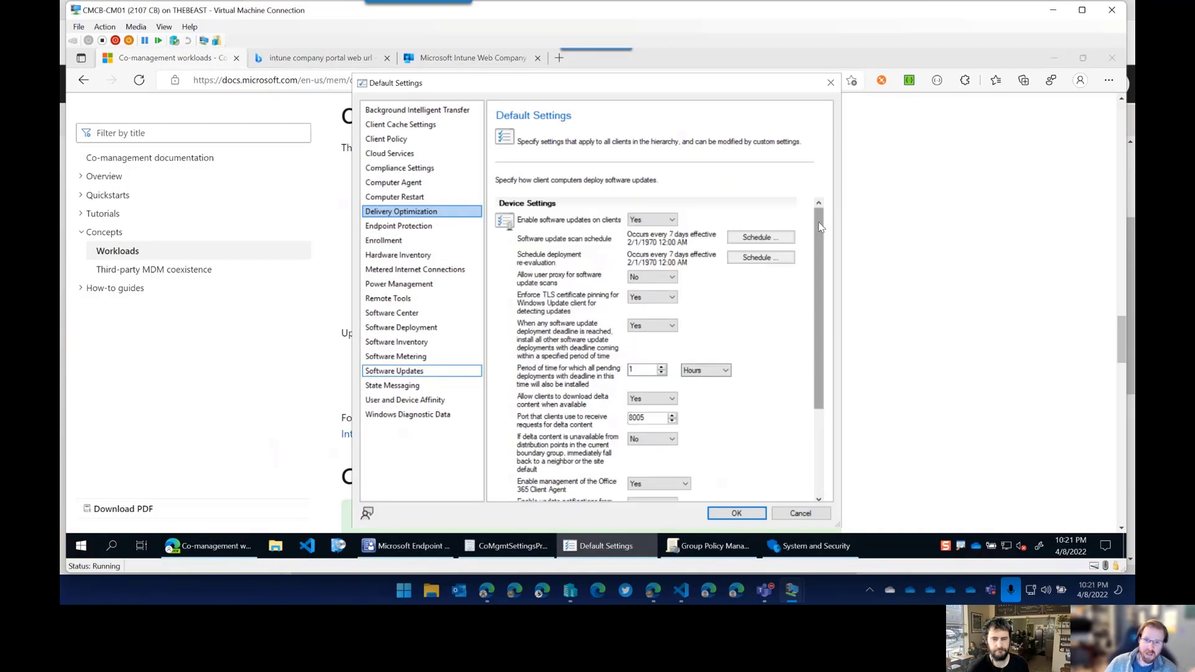
click(426, 215)
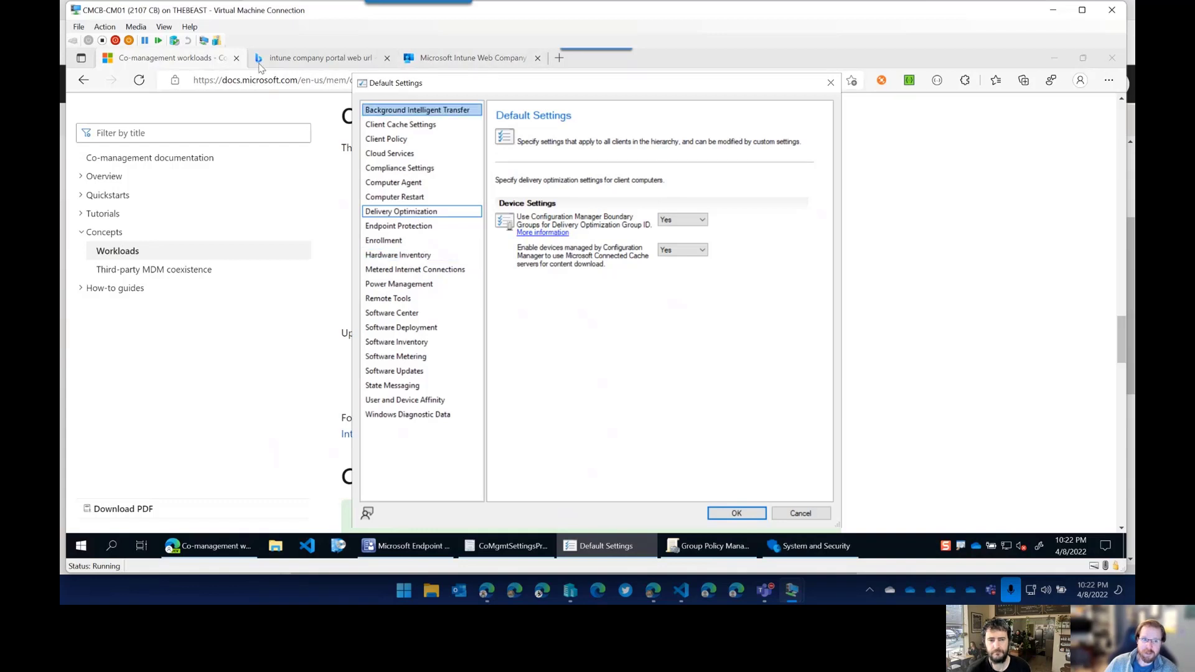
click(210, 65)
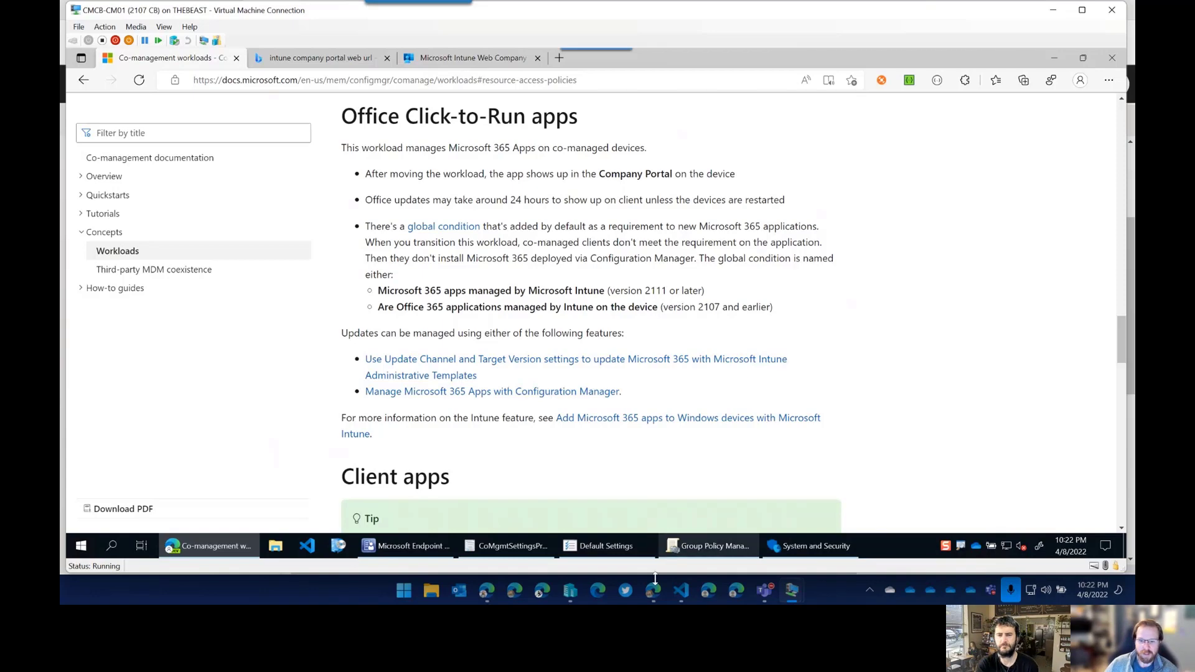
mouse_move(653, 590)
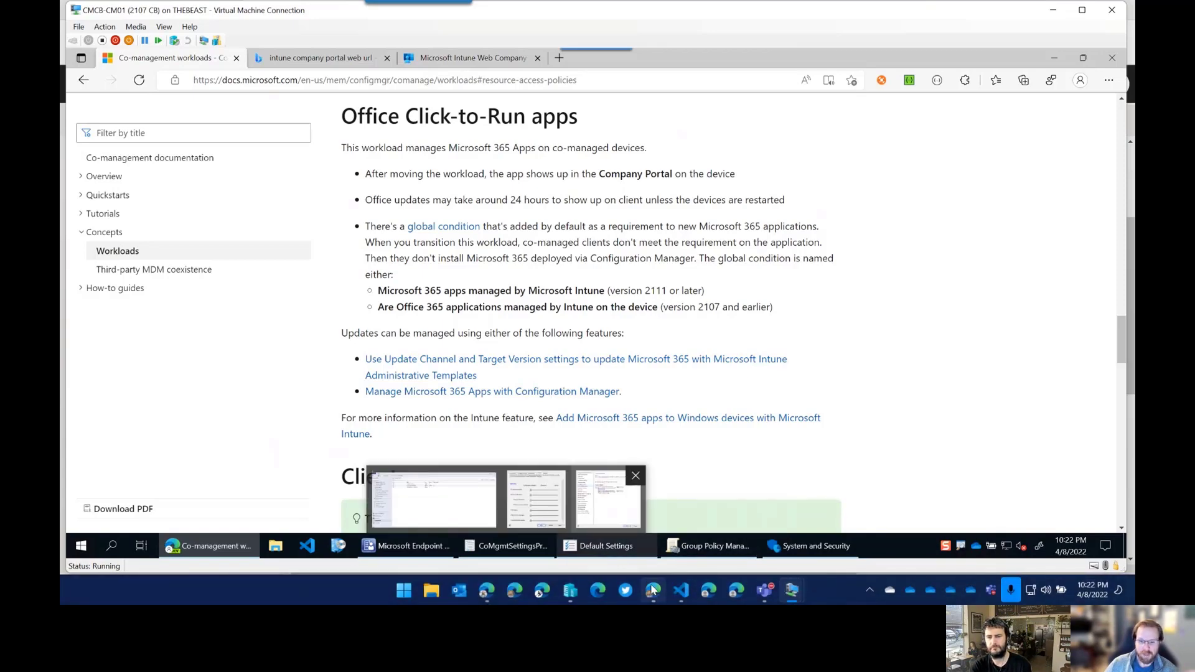
click(434, 498)
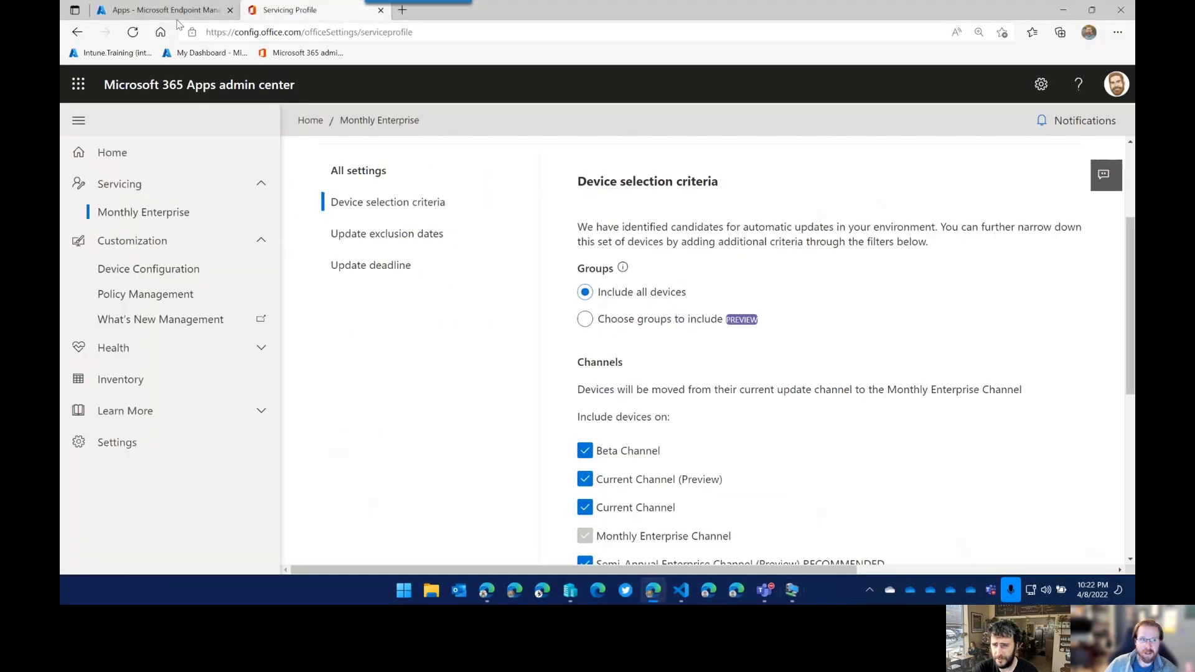
From the Endpoint Manager apps tab, go to the Devices area.
click(176, 12)
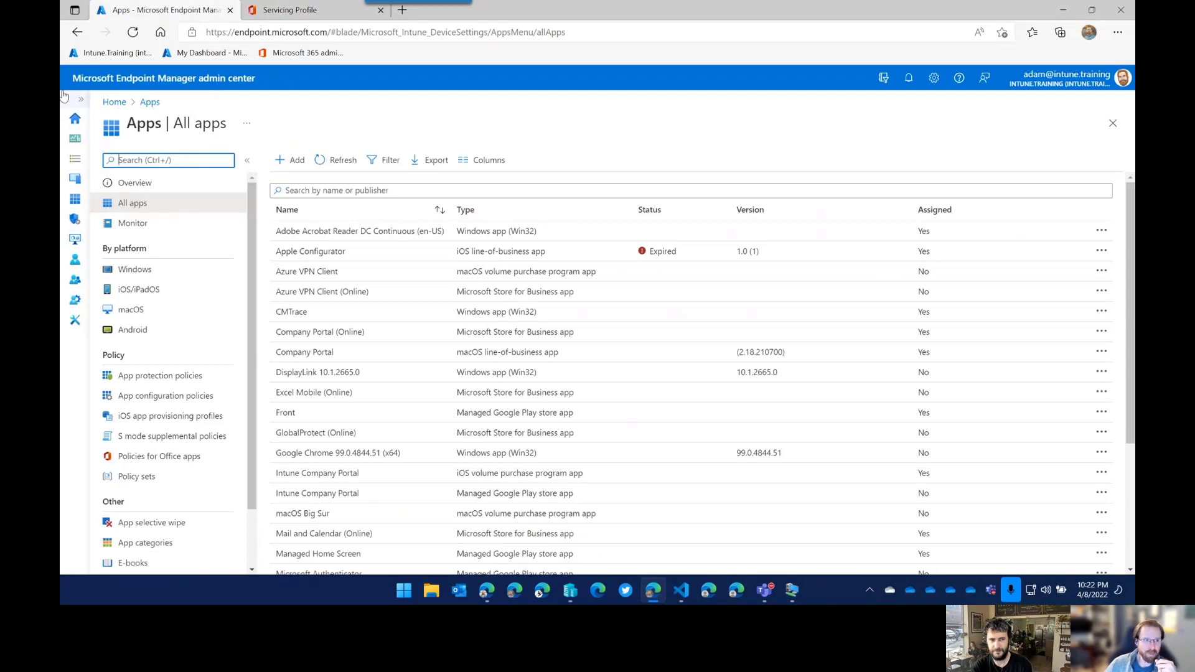
click(83, 101)
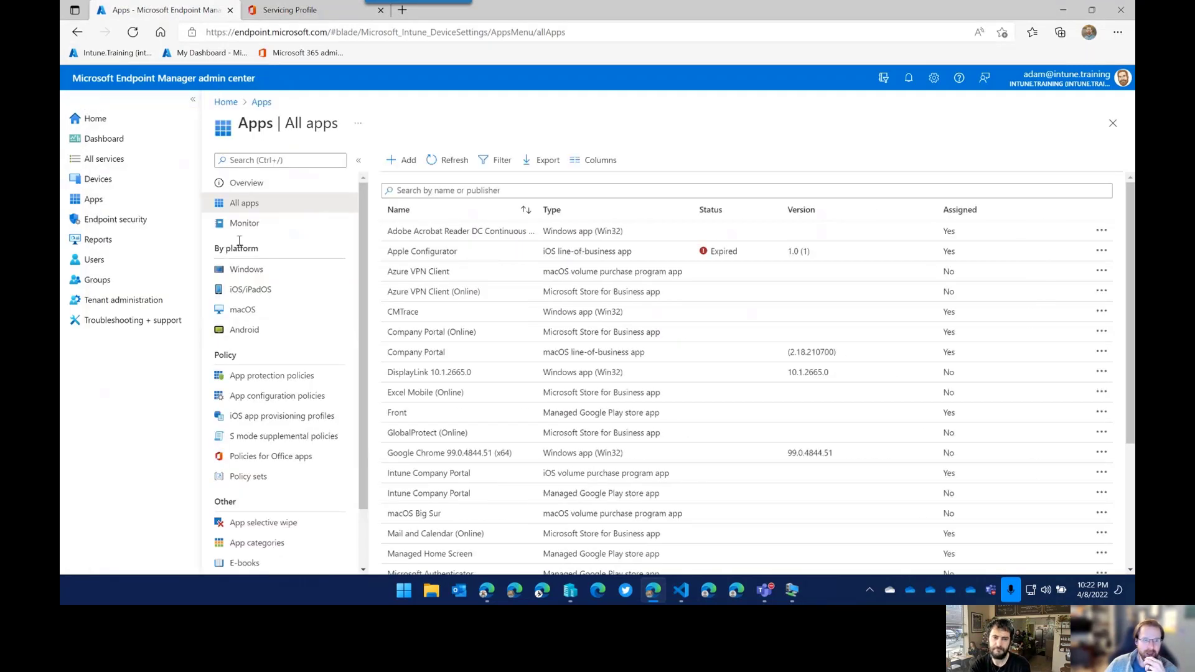
click(98, 179)
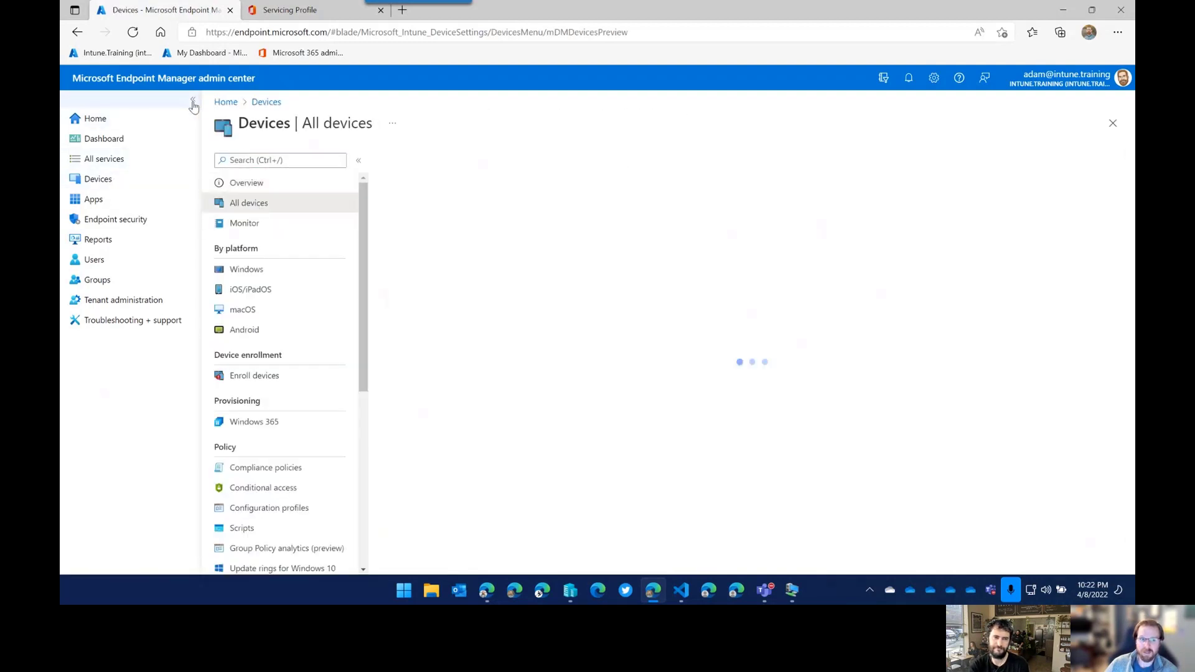
Create a Windows 10 and later configuration profile from the Delivery Optimization template.
click(193, 100)
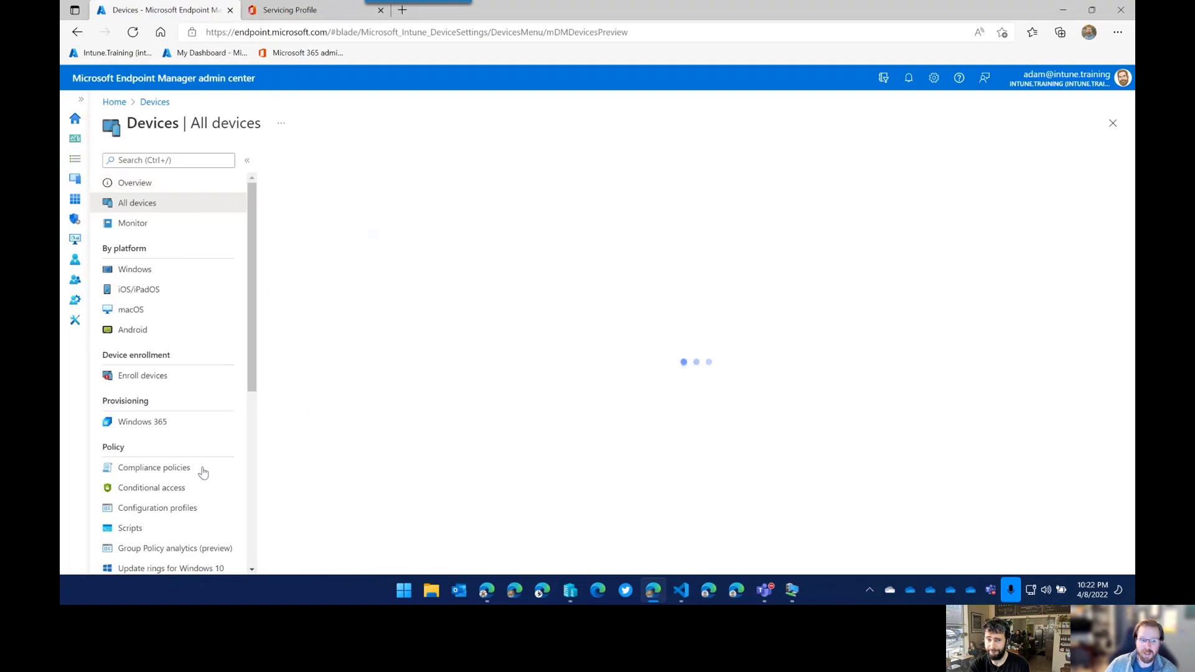
click(179, 507)
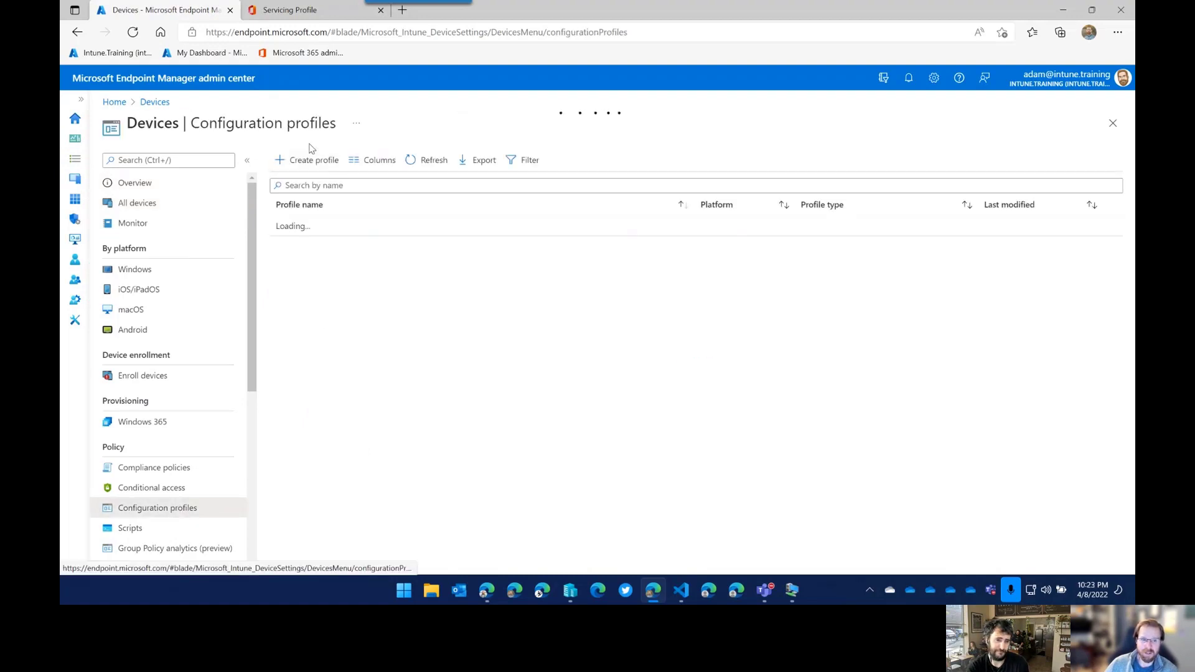
click(247, 160)
click(166, 160)
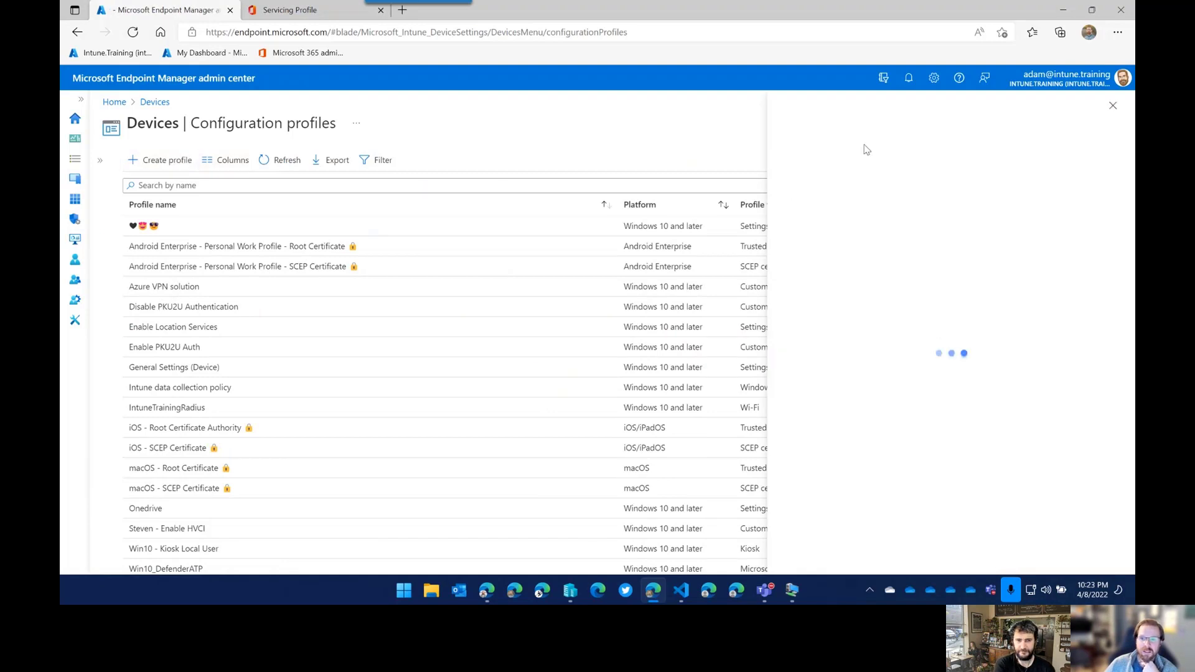
click(848, 166)
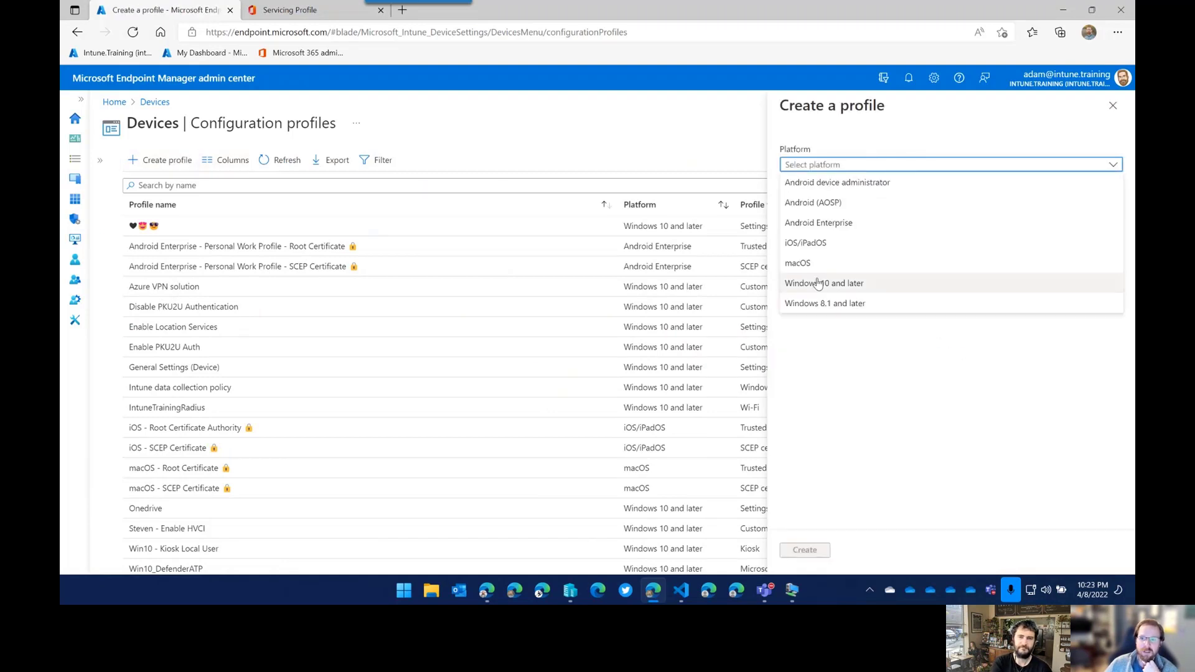
click(822, 282)
click(823, 203)
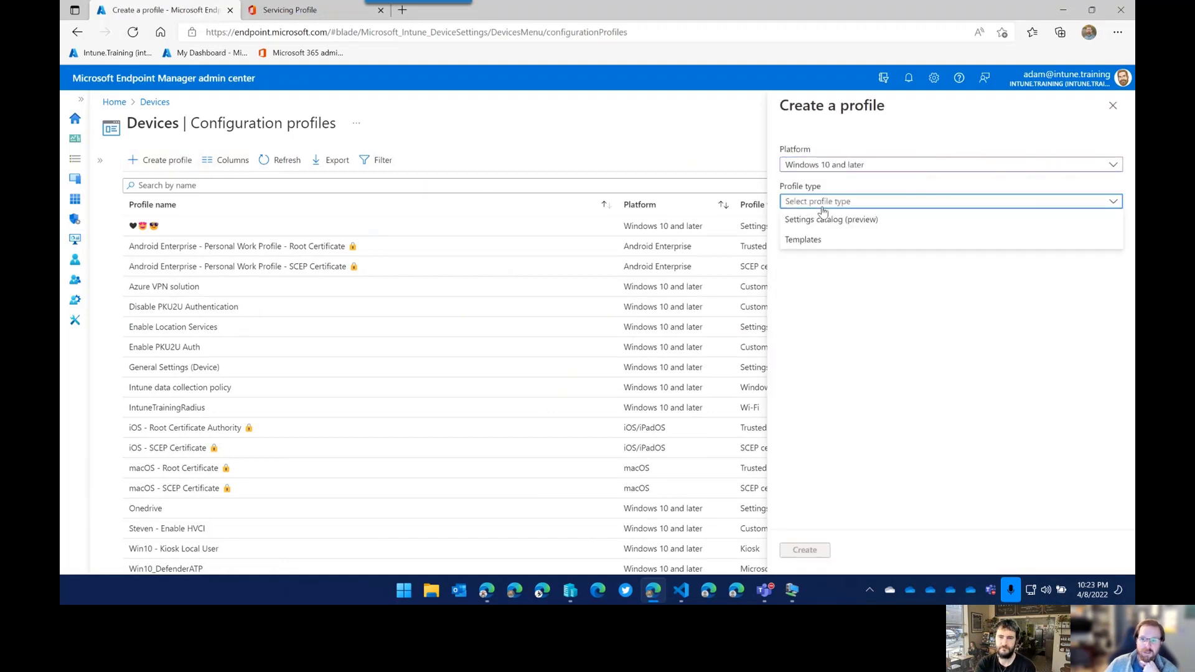
click(803, 240)
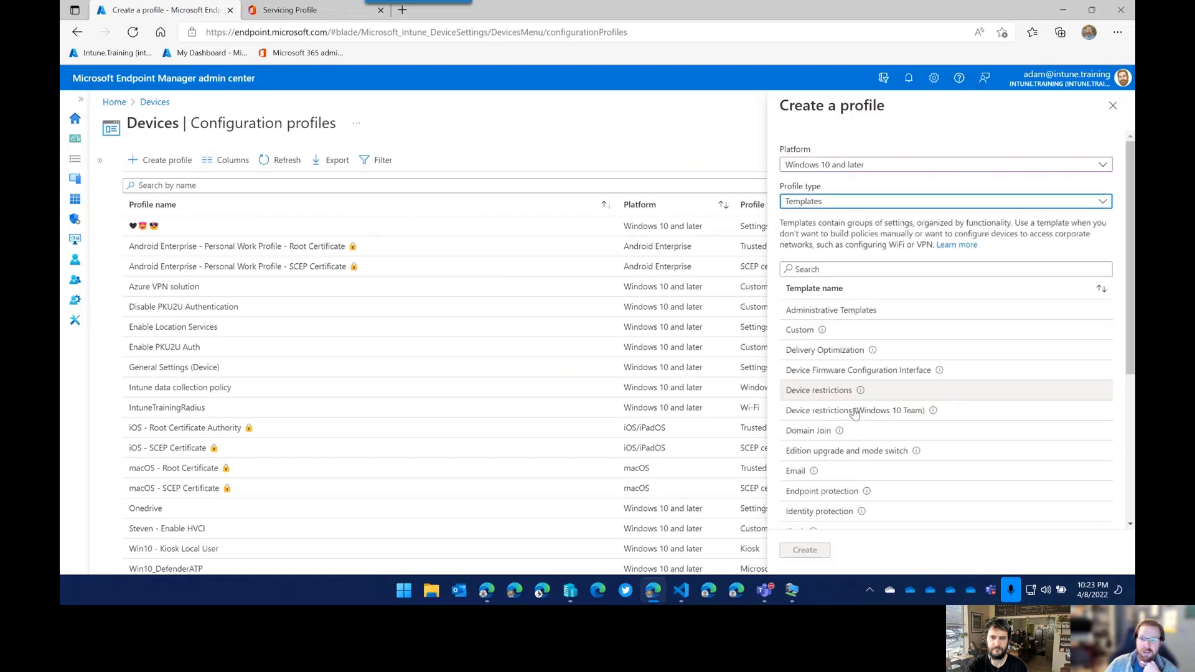
click(827, 350)
click(805, 550)
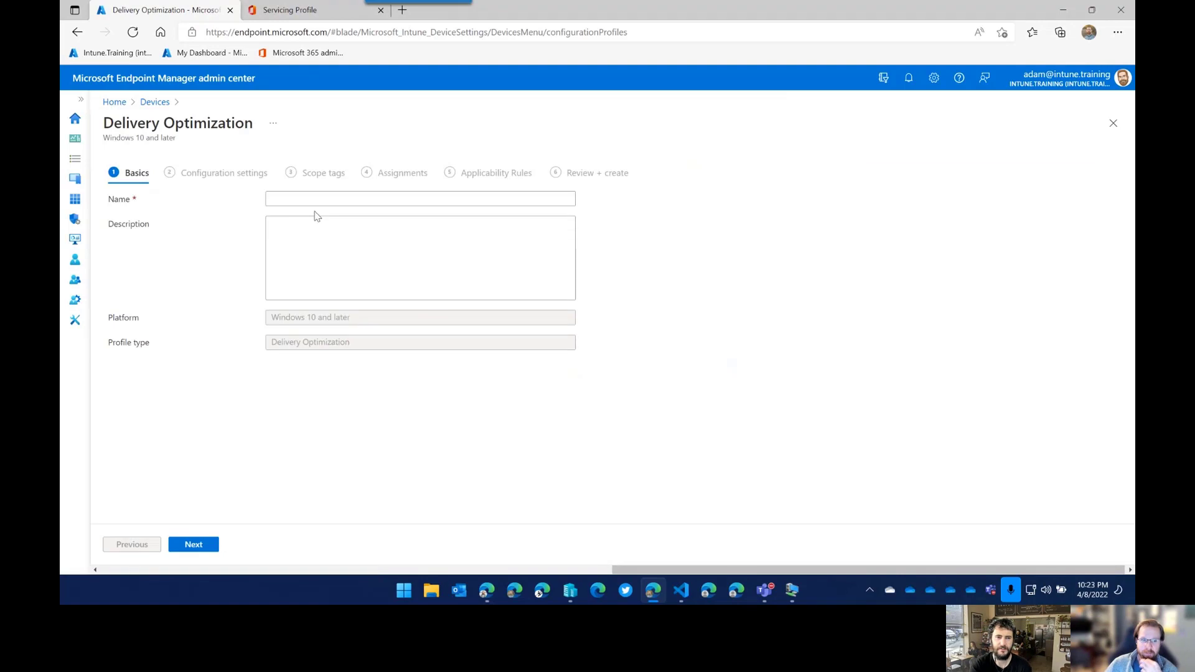
Name the profile 'test' and set Download mode to HTTP blended with peering across private group (2).
click(315, 198)
text(test)
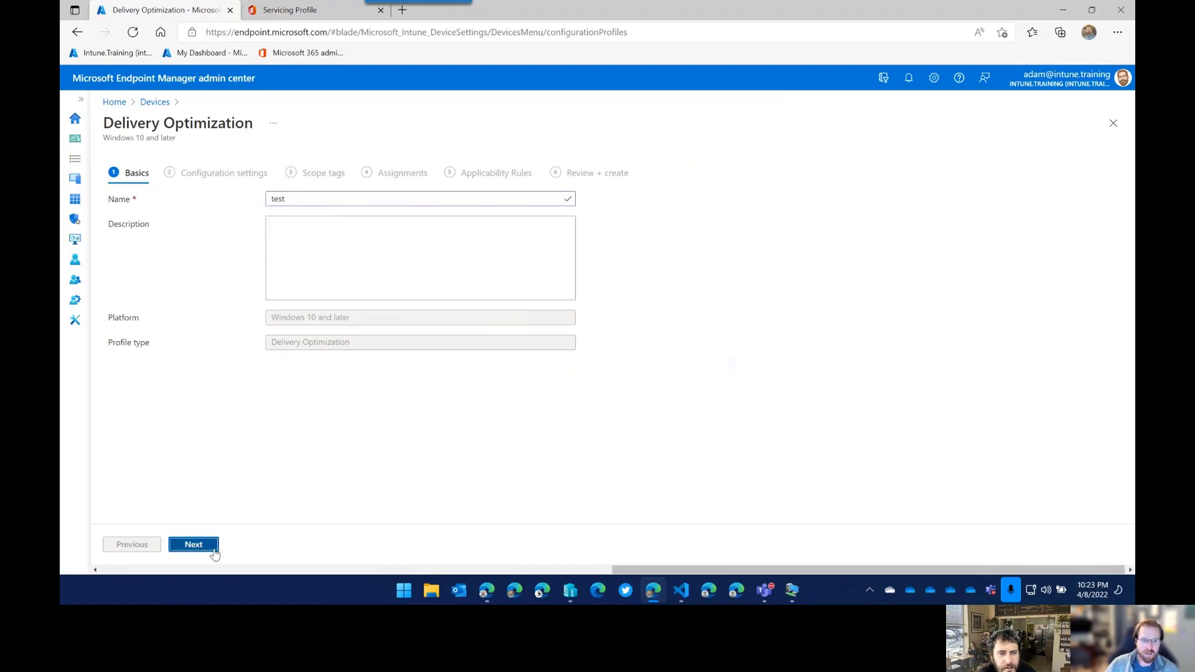
click(193, 545)
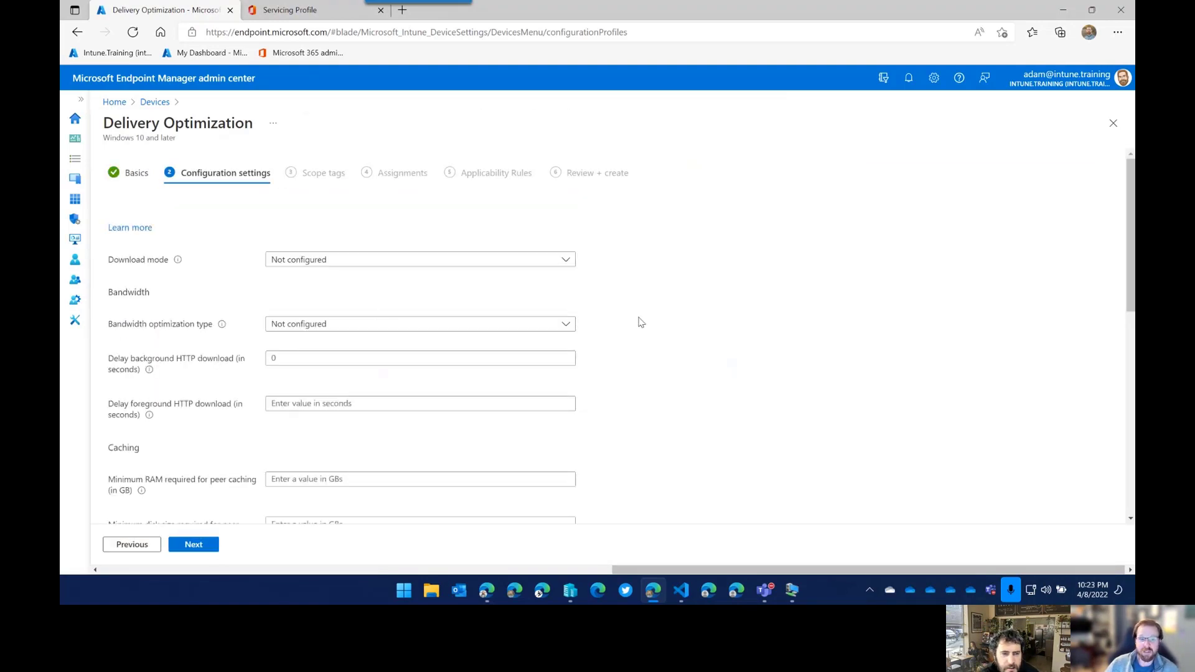
scroll(638, 328, down, 5)
scroll(373, 411, down, 2)
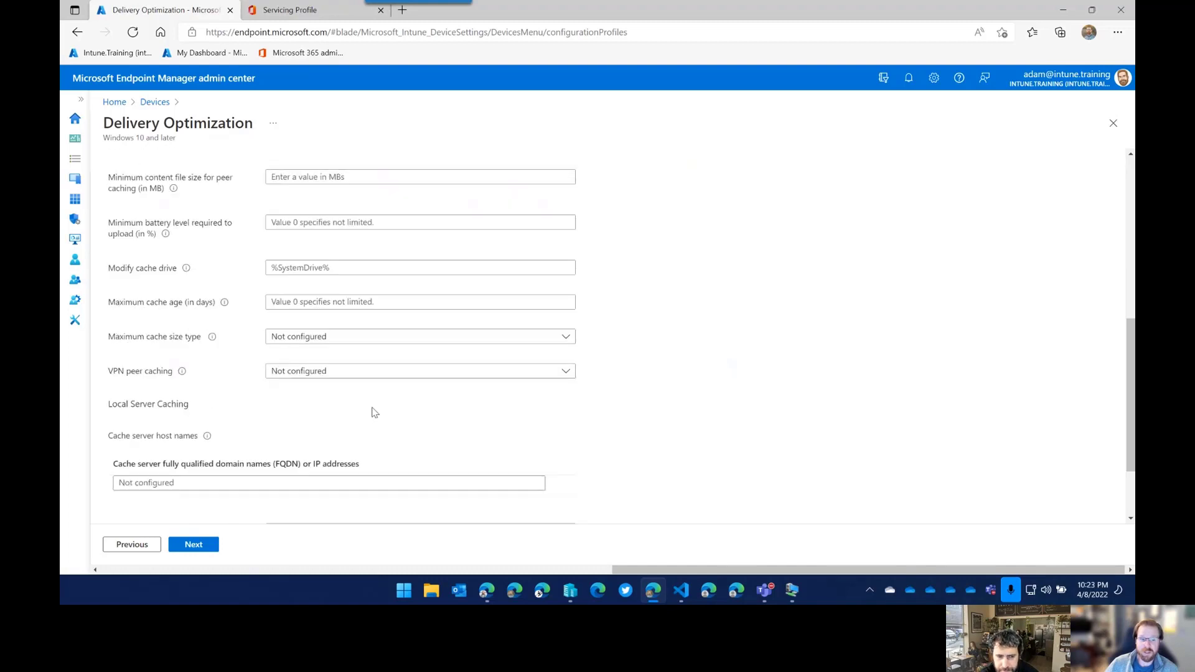
scroll(618, 412, down, 2)
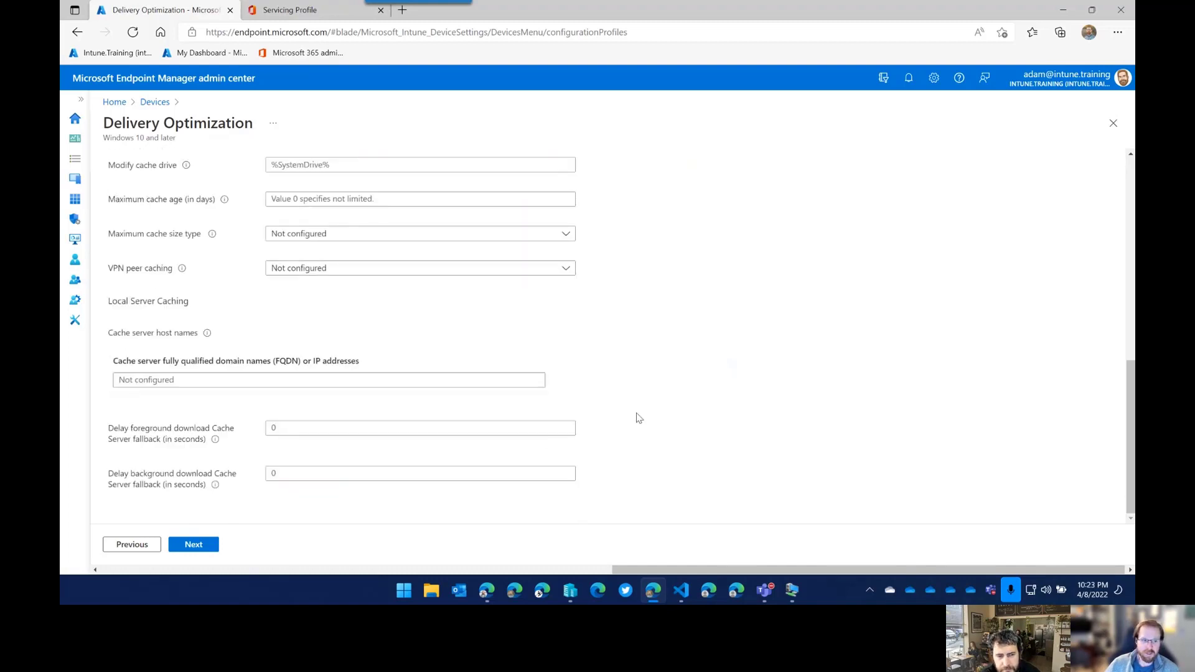
scroll(635, 416, up, 15)
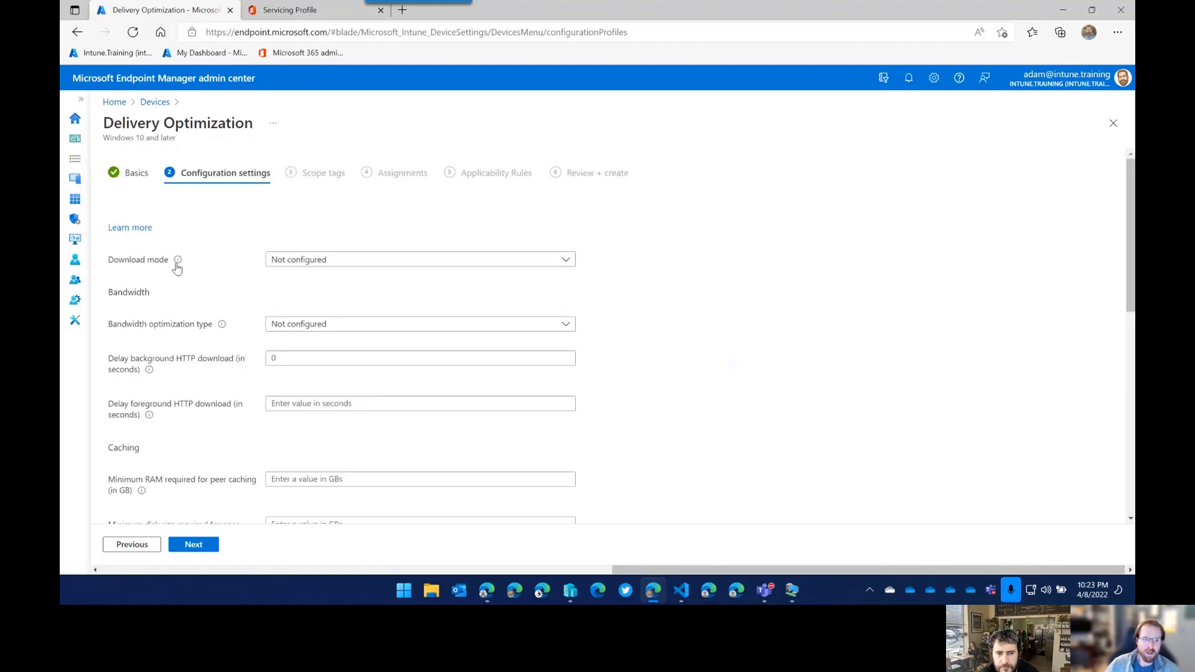
click(277, 266)
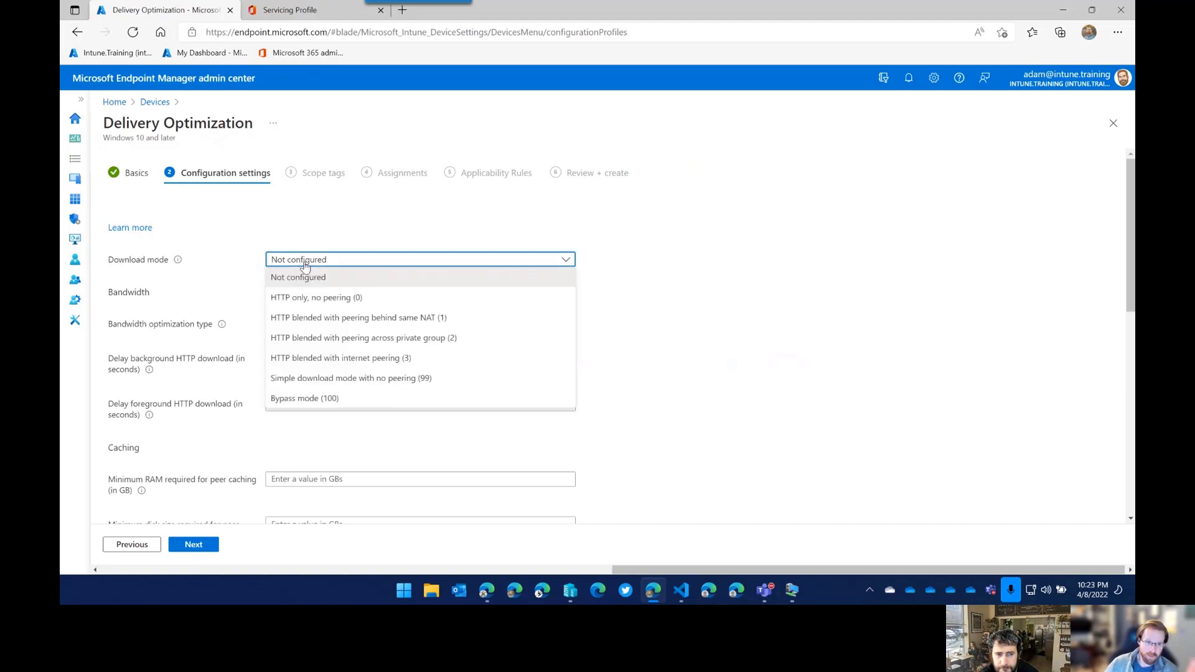
click(319, 339)
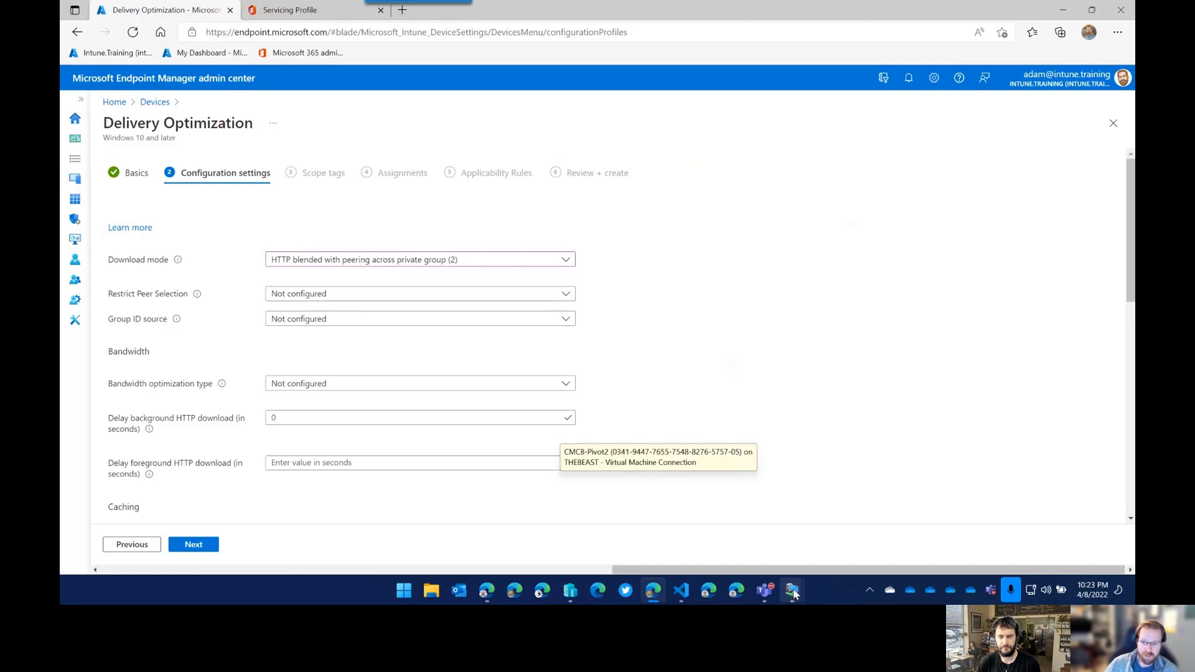
Switch to the CM01 VM, raise the CoMgmtSettings and Default Settings dialogs, then the console.
mouse_move(793, 591)
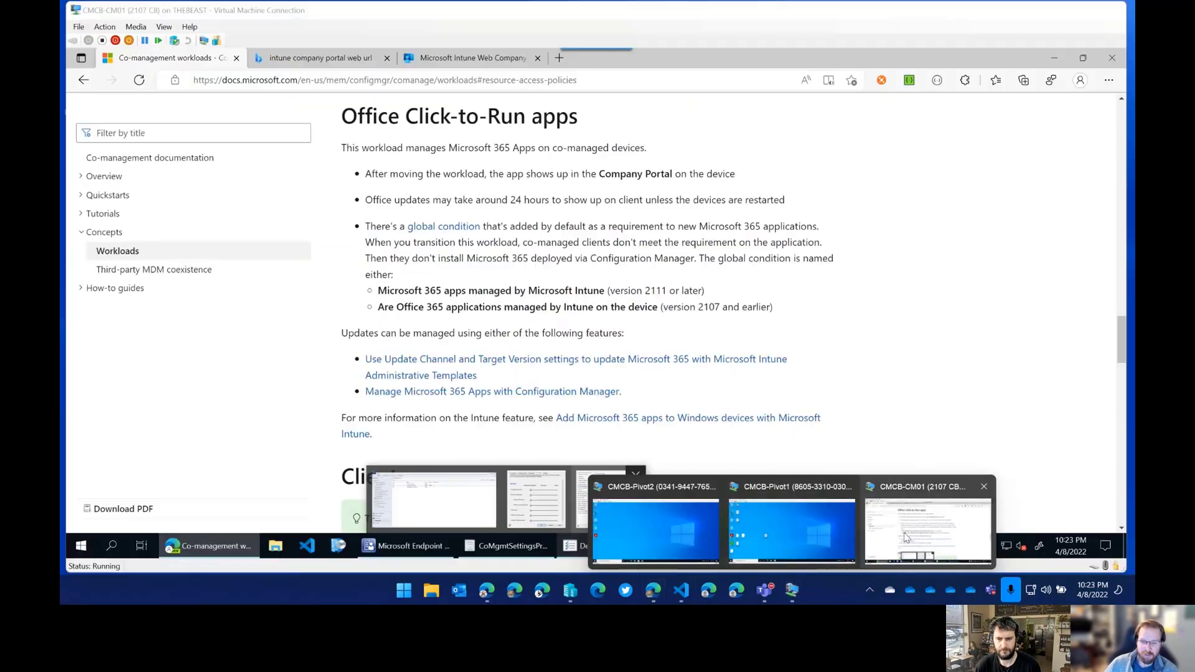
mouse_move(843, 523)
mouse_move(890, 527)
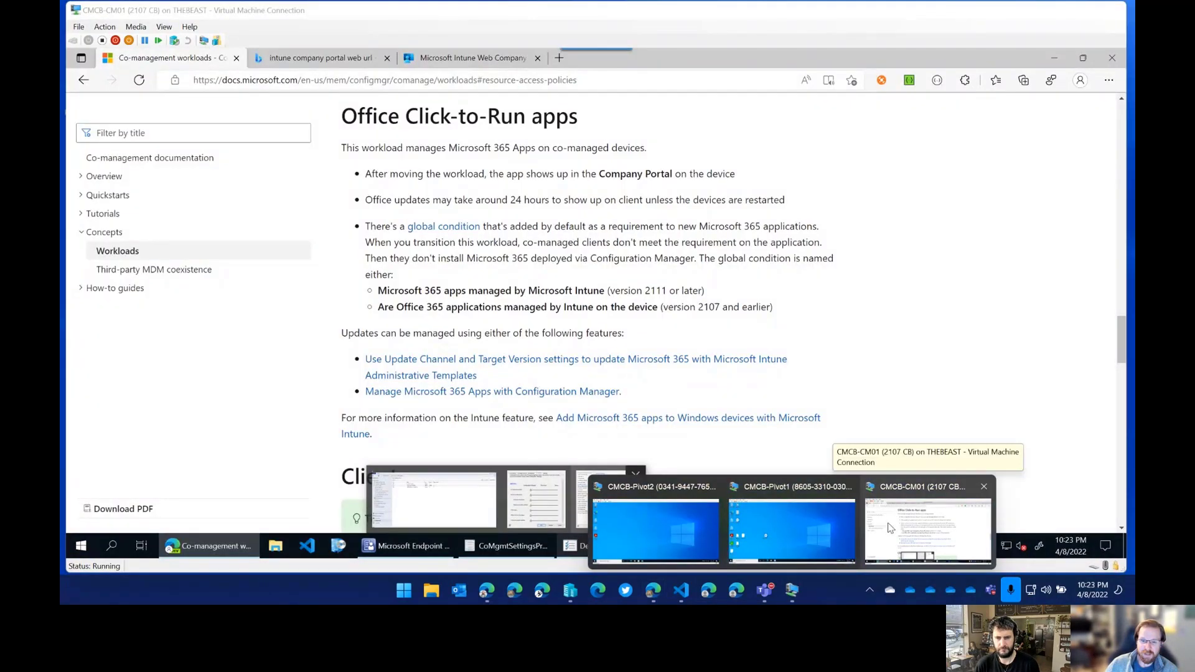
click(911, 520)
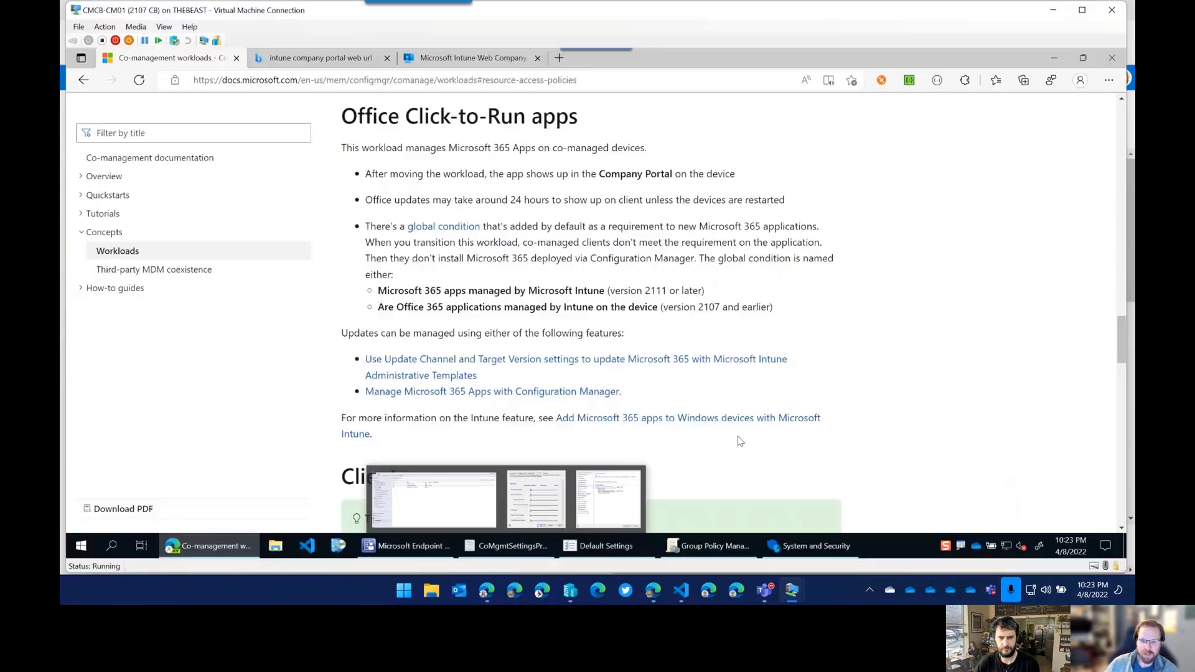
mouse_move(632, 551)
mouse_move(700, 547)
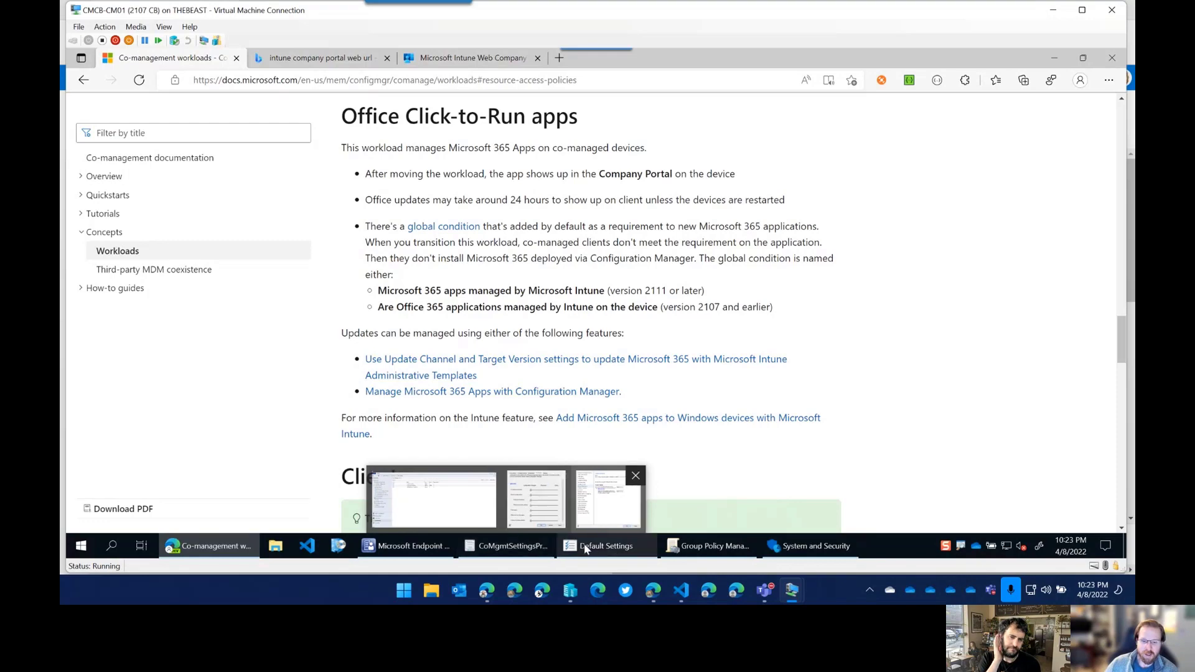
click(552, 552)
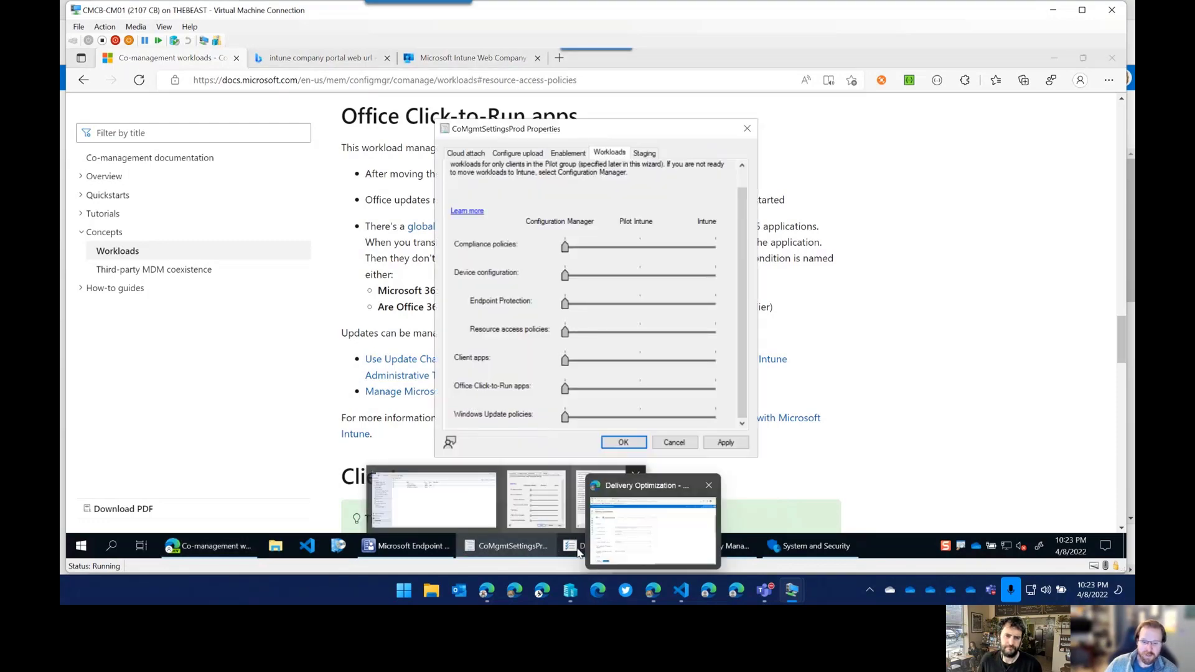
click(576, 549)
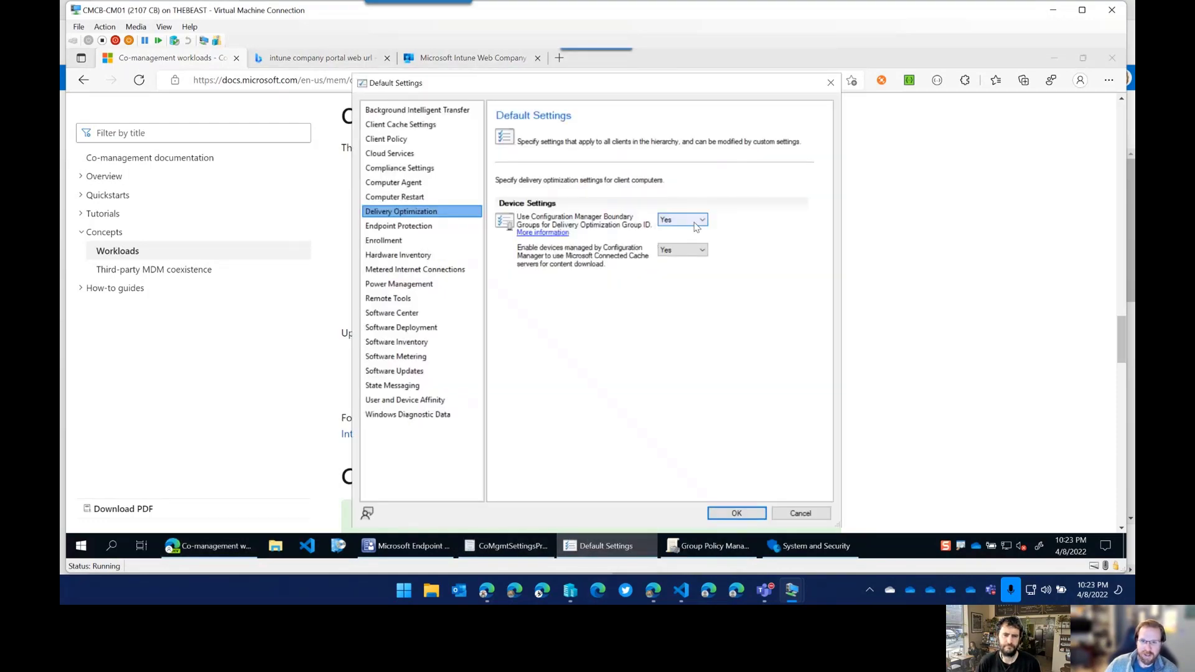
click(402, 551)
click(432, 498)
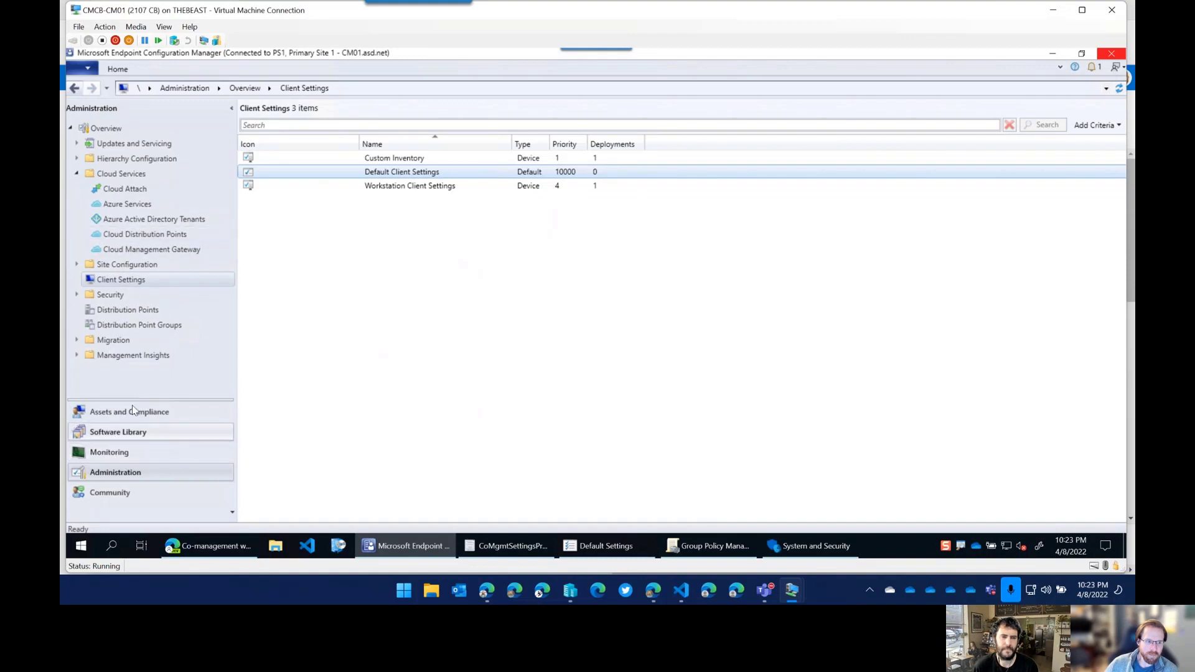
Open the Houston boundary group's properties and keep peer downloads enabled on its Options page.
click(77, 159)
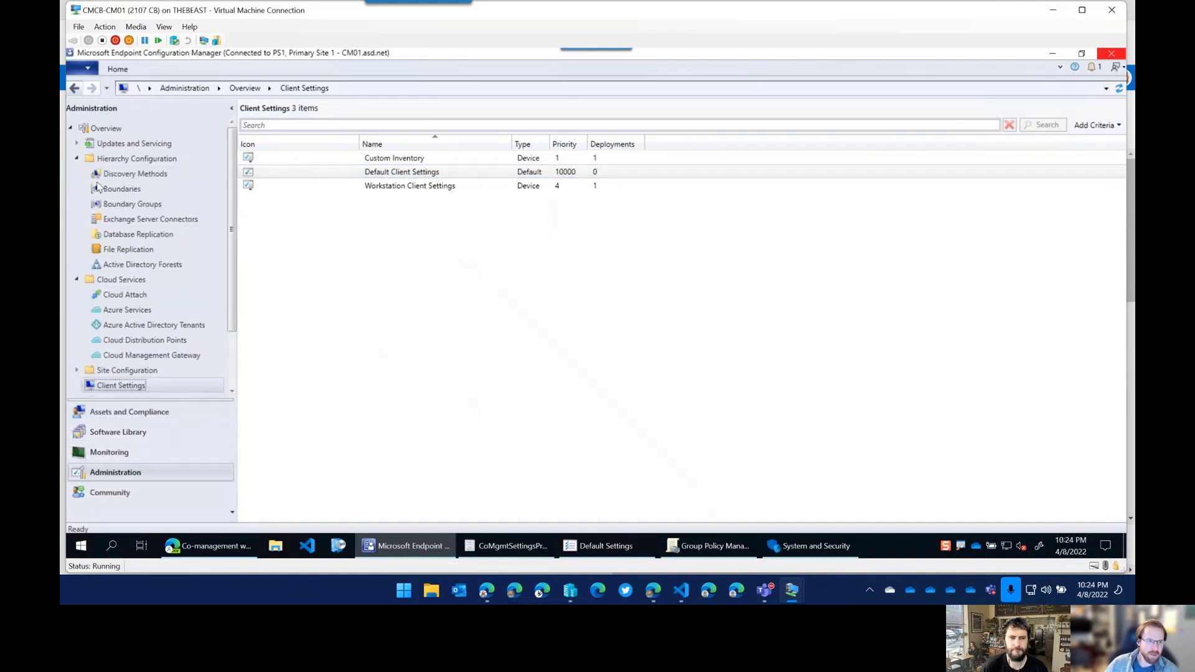
click(130, 204)
right_click(297, 174)
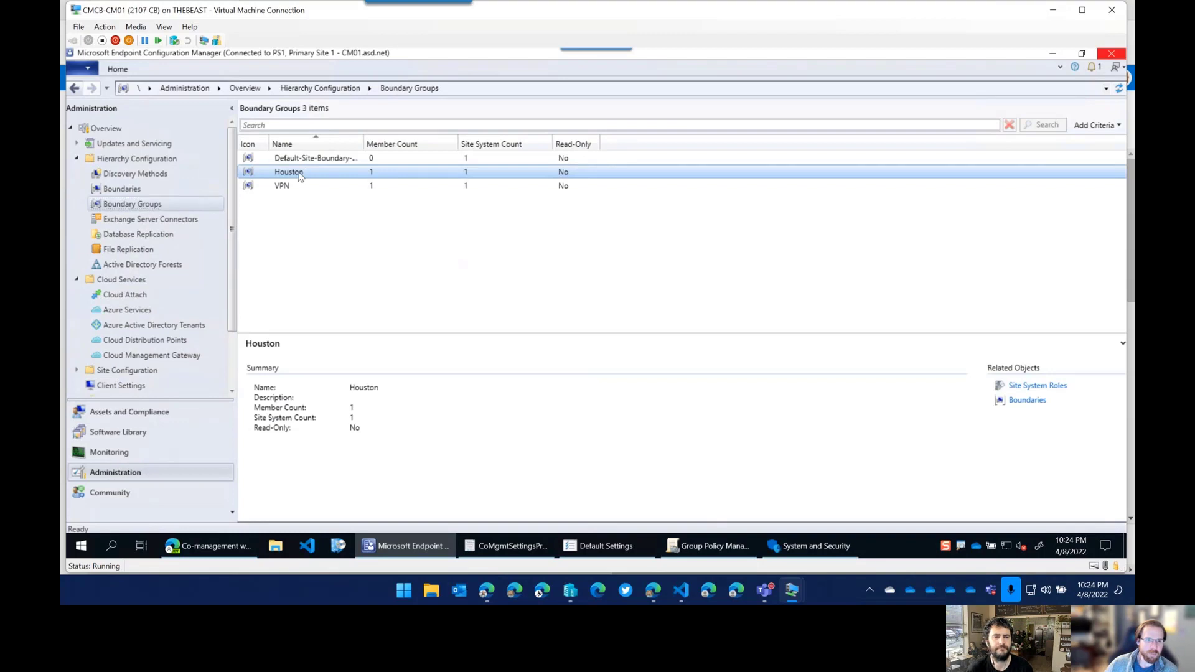
click(212, 249)
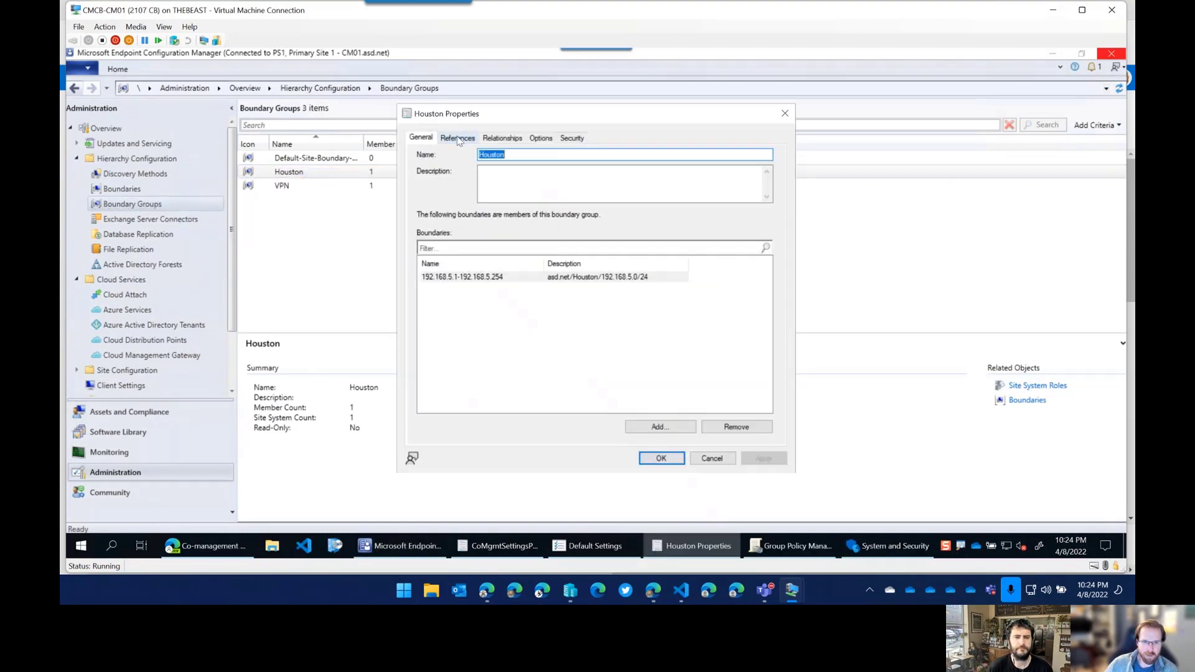
click(468, 137)
click(505, 139)
click(539, 138)
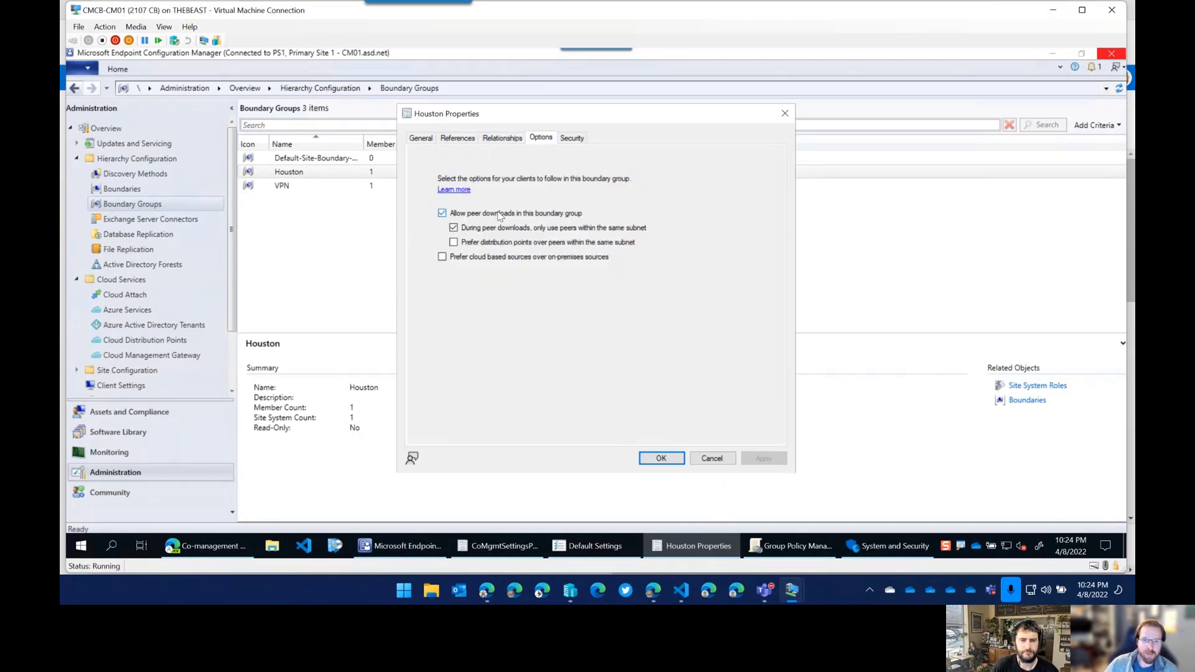
click(442, 214)
click(442, 214)
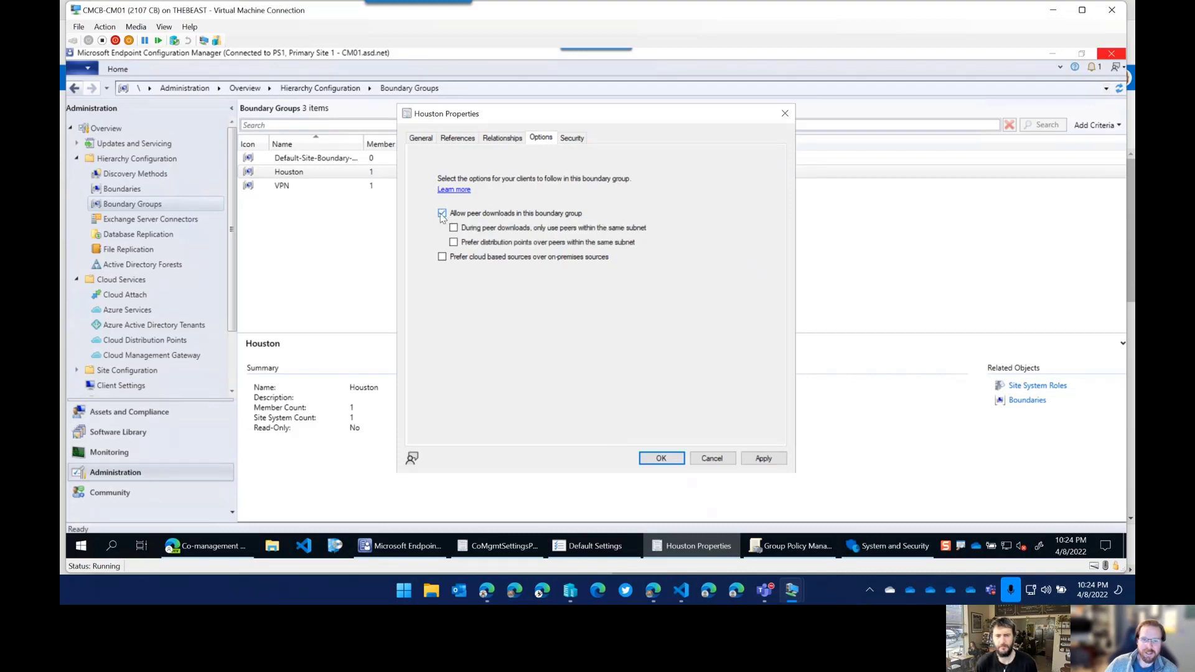
Enable same-subnet peering, prefer distribution points over peers, and prefer cloud over on-premises sources.
click(588, 554)
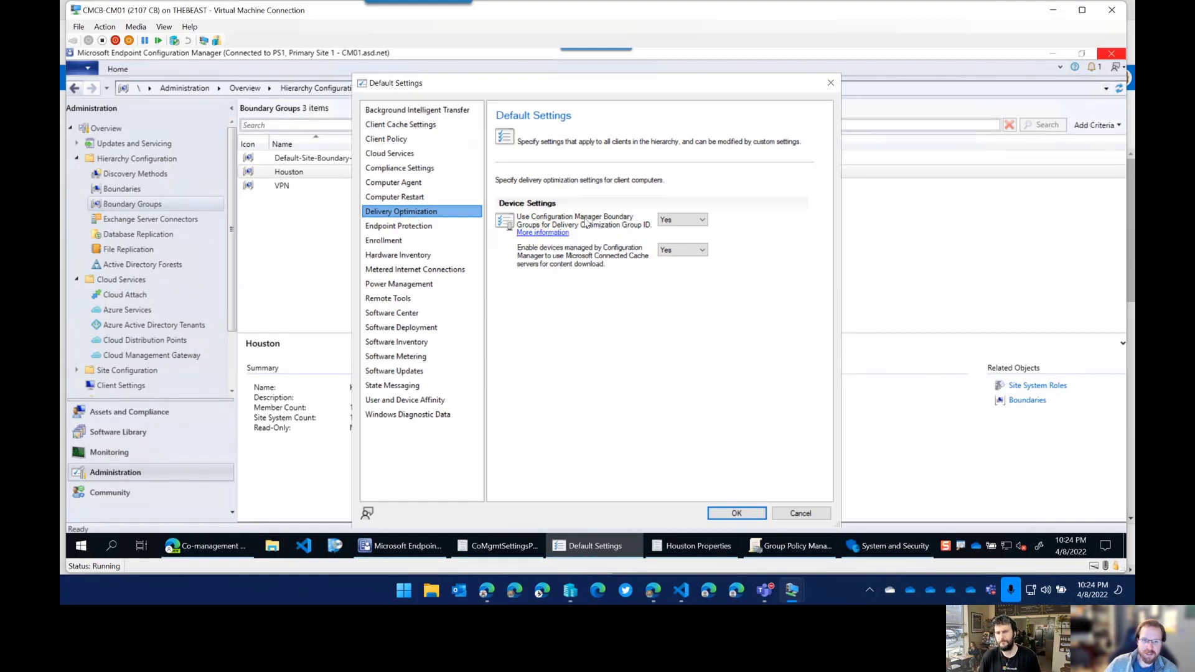
click(298, 175)
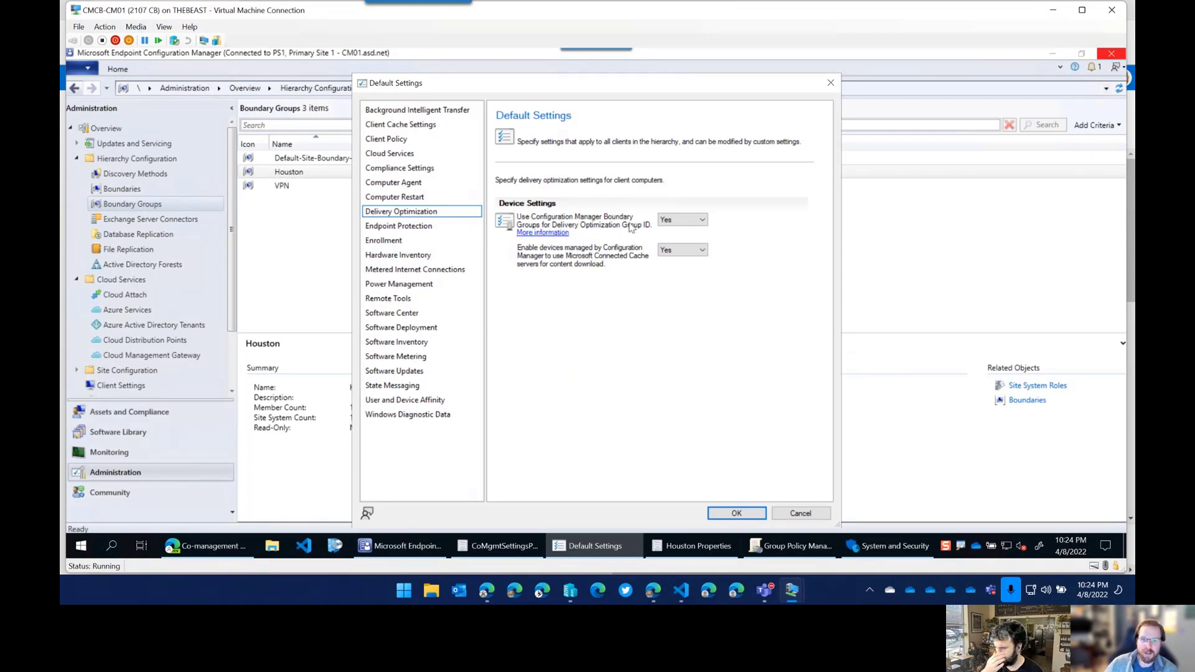
drag(594, 83, 875, 69)
drag(548, 118, 379, 116)
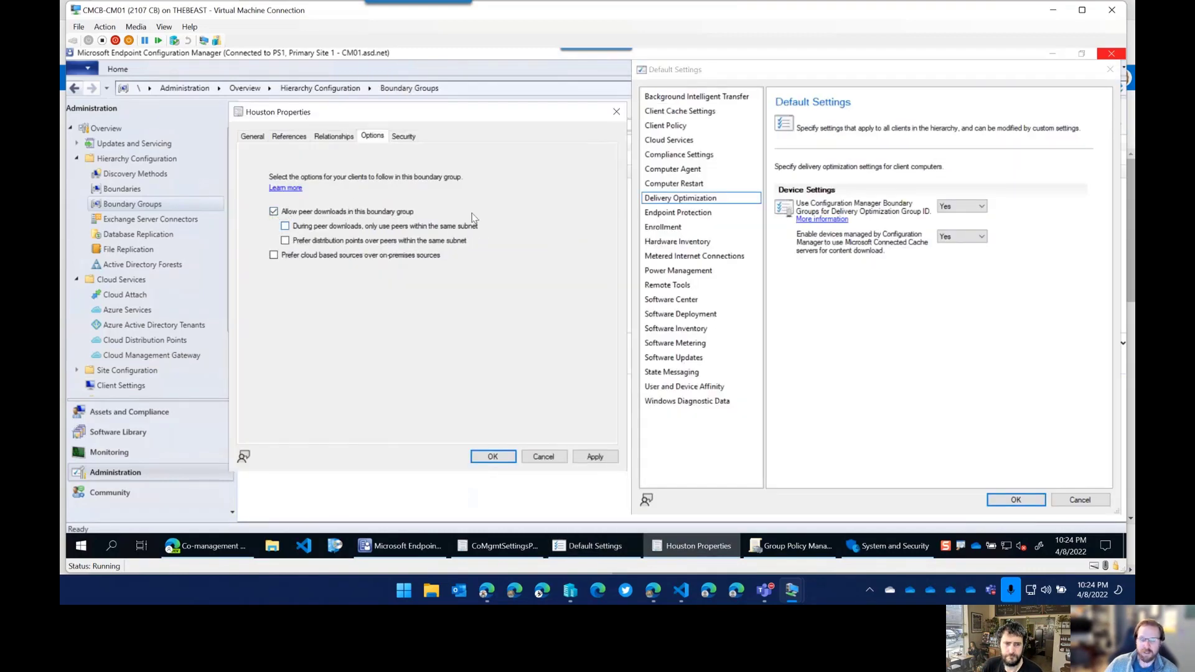
click(285, 227)
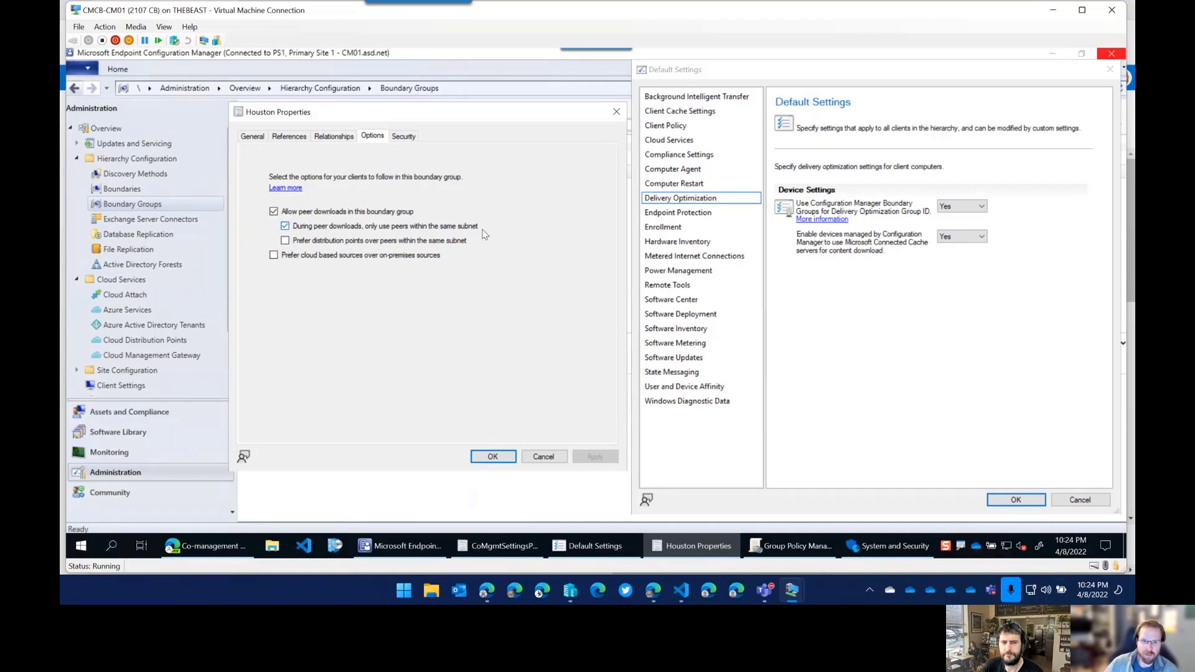
click(287, 241)
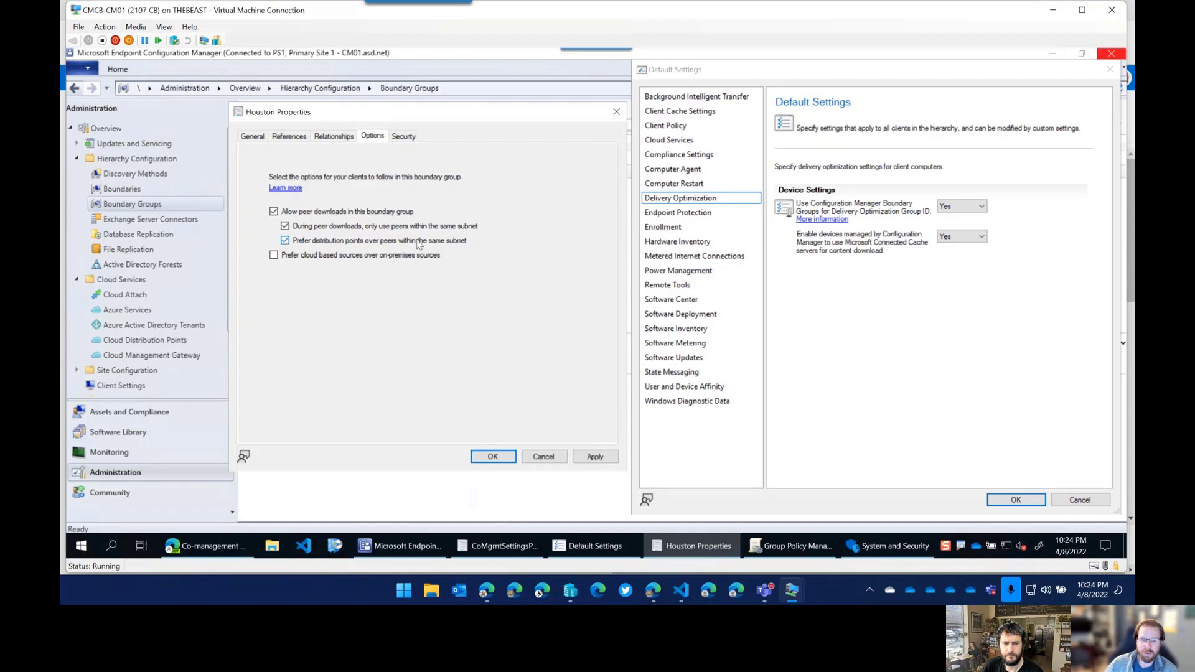
click(274, 255)
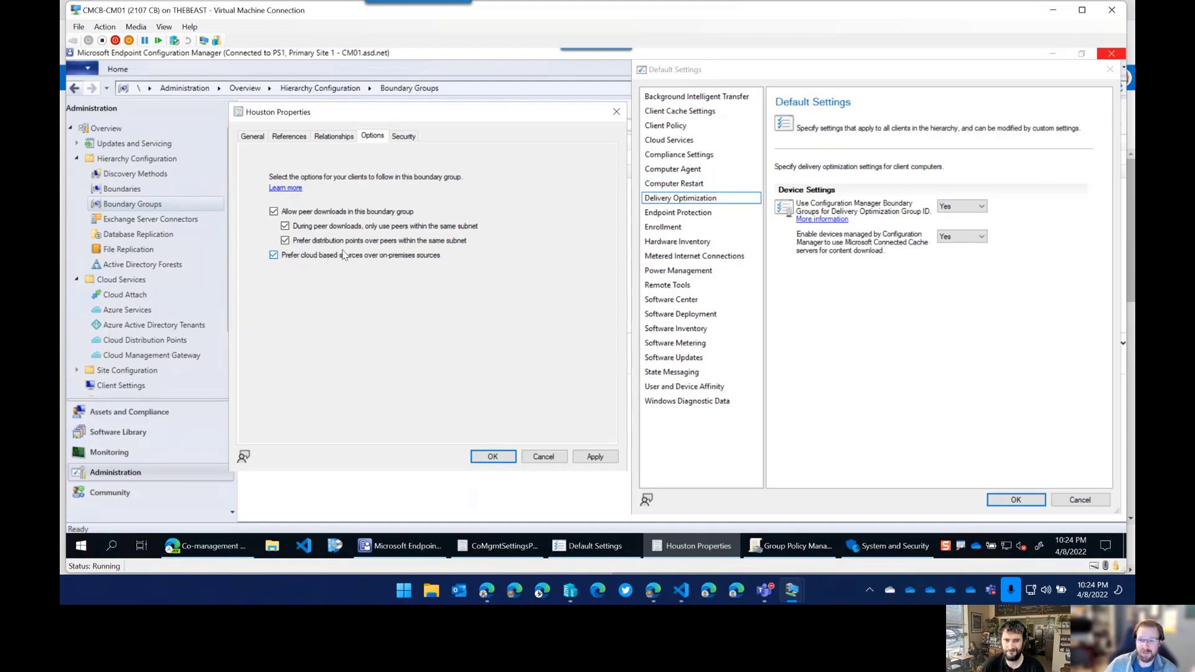
click(678, 285)
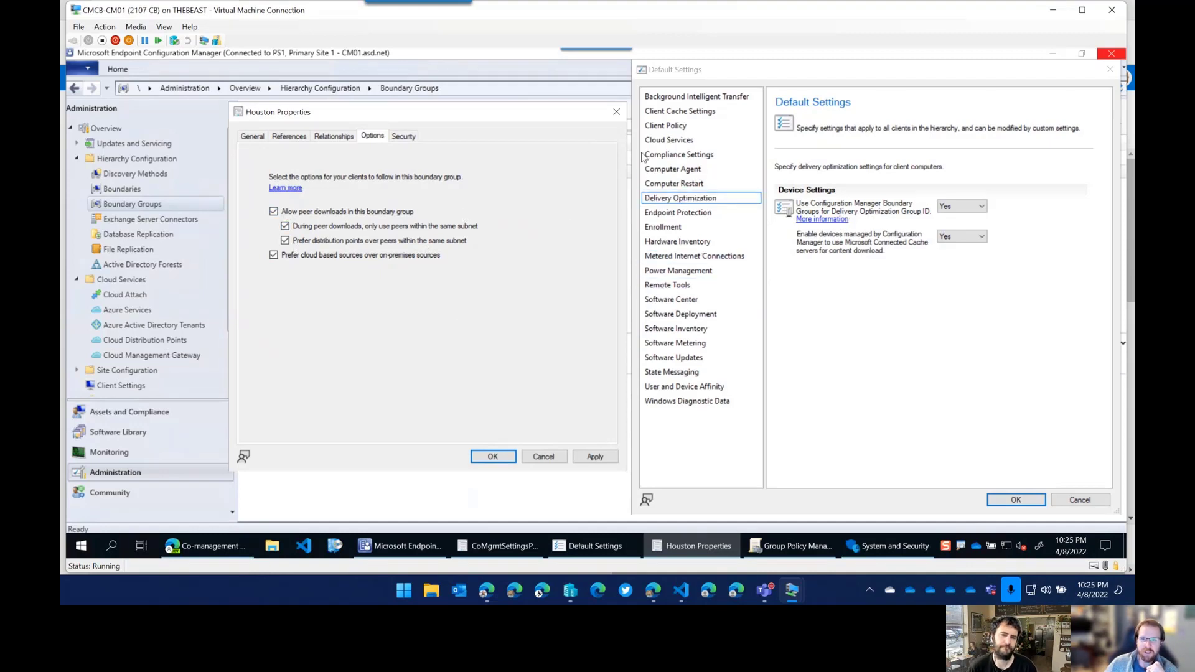
click(548, 113)
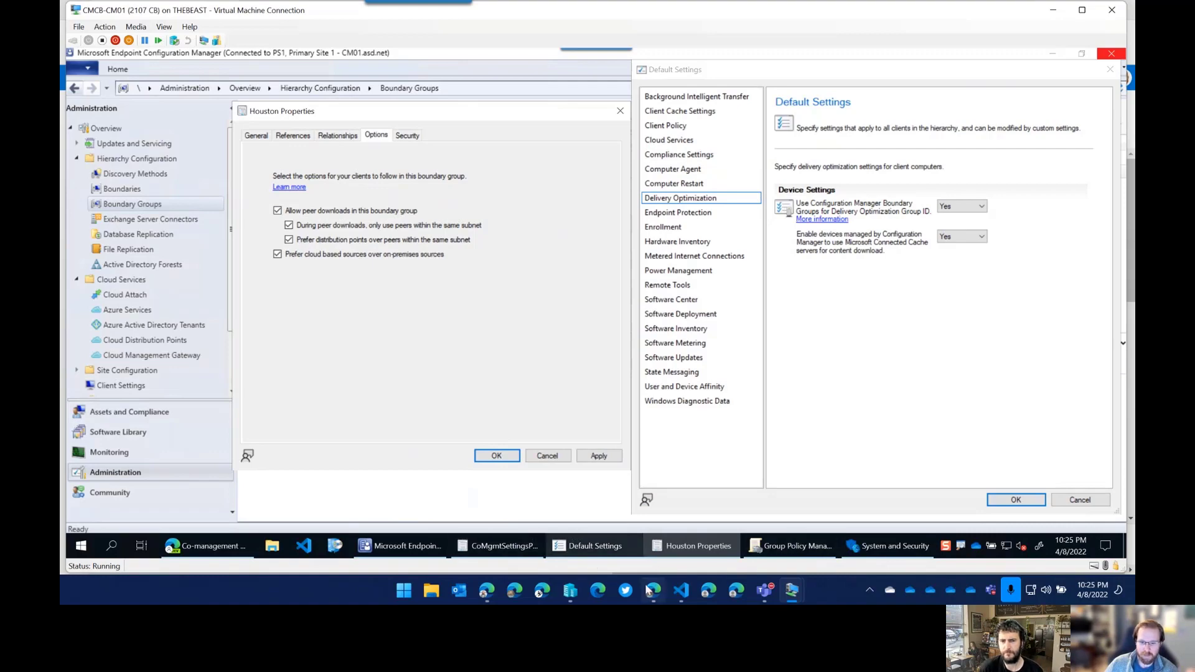
Return to the Delivery Optimization profile in Edge and scroll through its configuration settings.
mouse_move(655, 591)
click(658, 550)
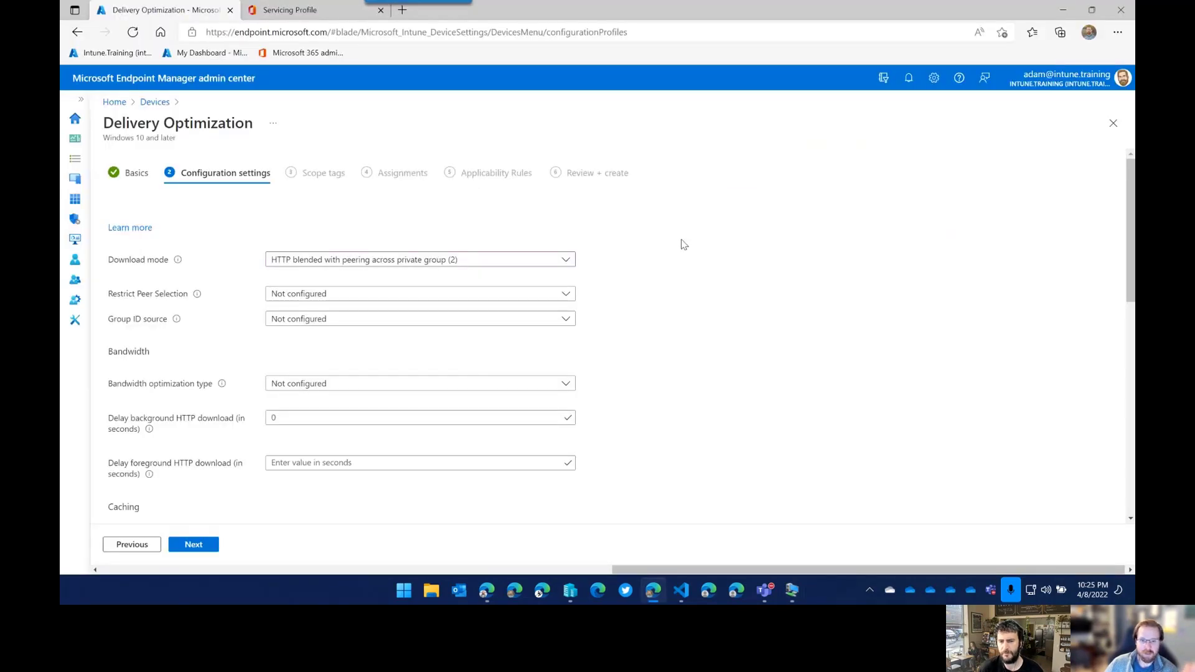
scroll(728, 348, down, 2)
scroll(729, 355, down, 1)
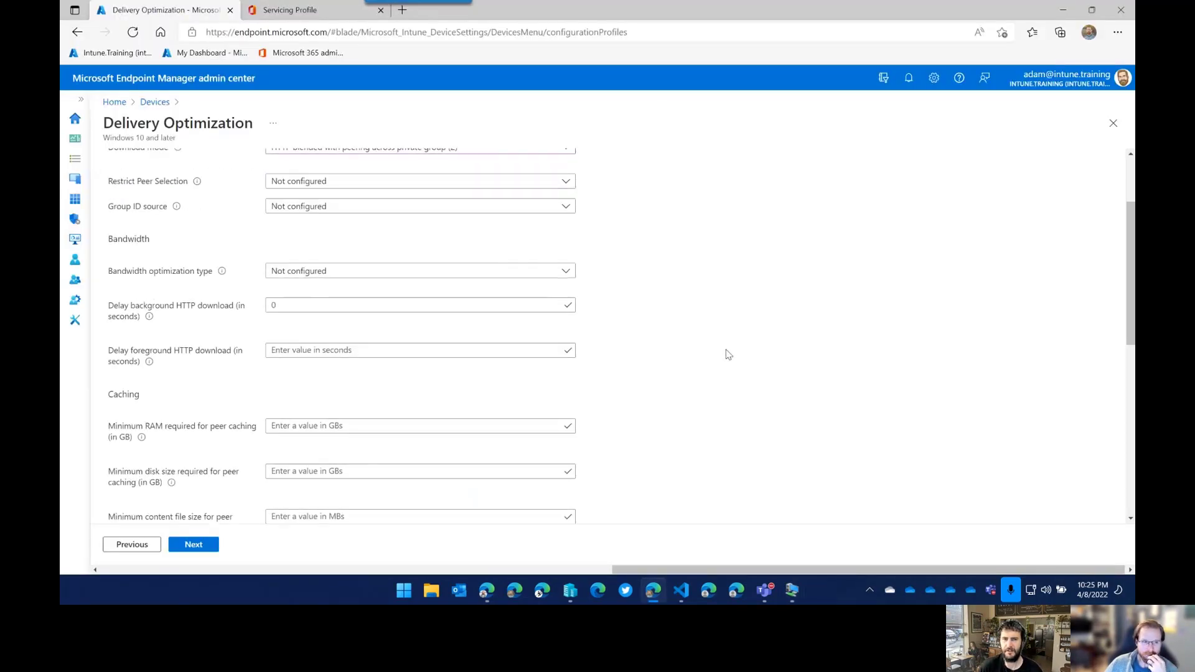
scroll(684, 353, up, 1)
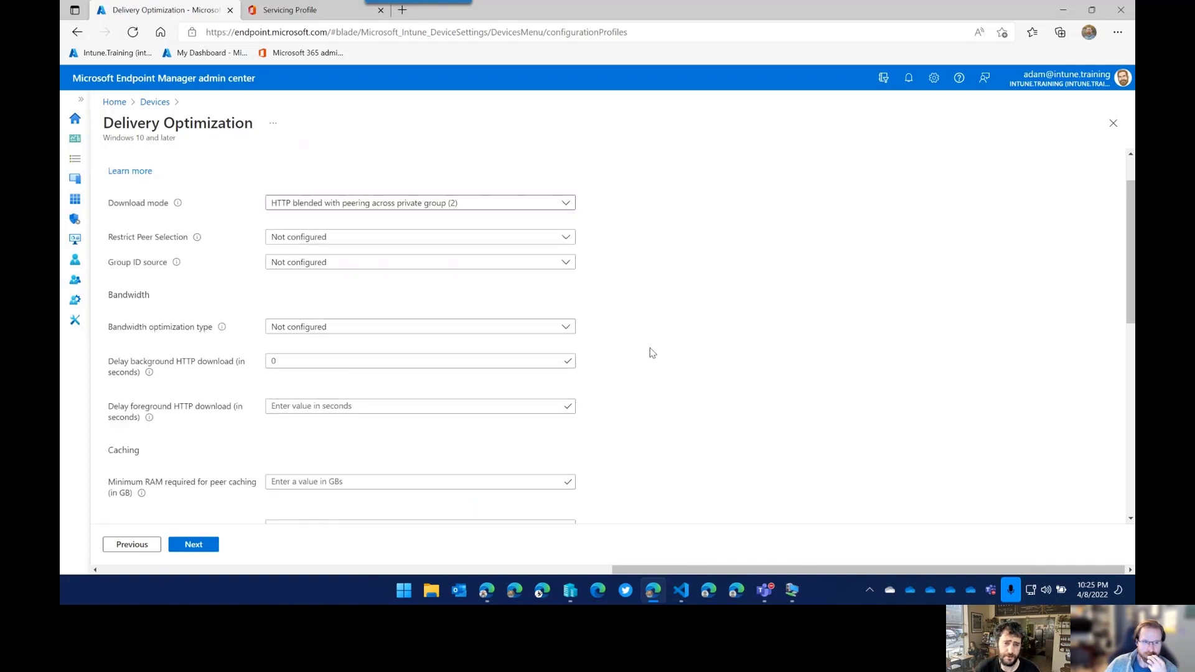
Inspect the Group ID source, Restrict Peer Selection and download mode options without changing them.
click(349, 262)
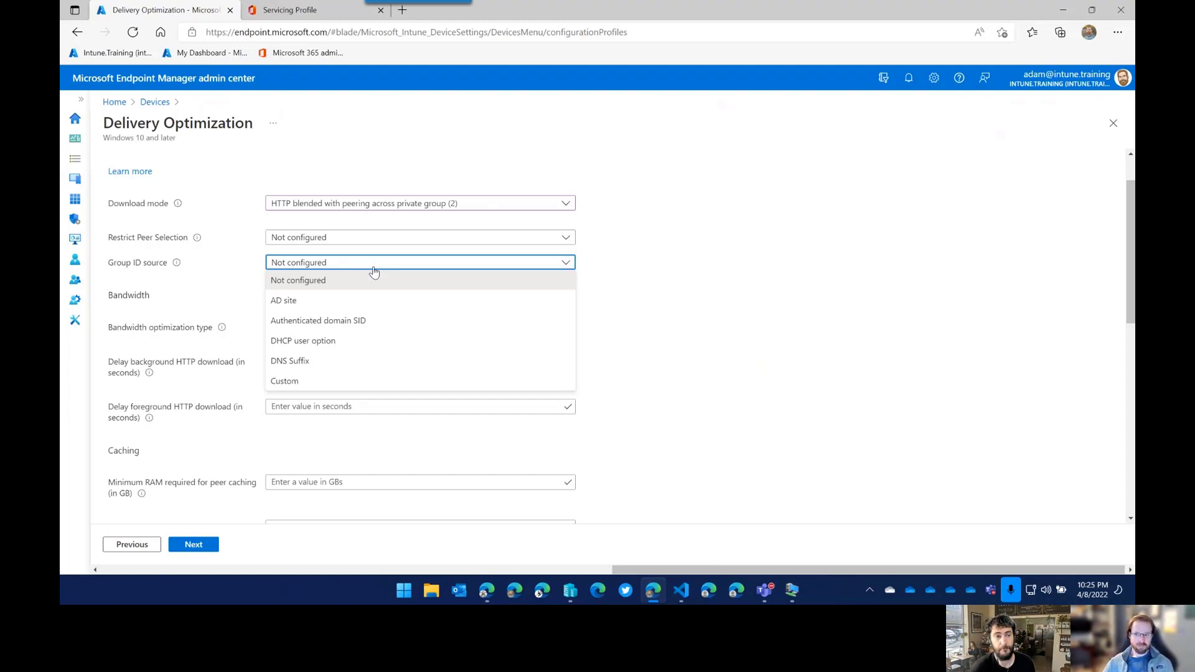
click(349, 242)
click(346, 243)
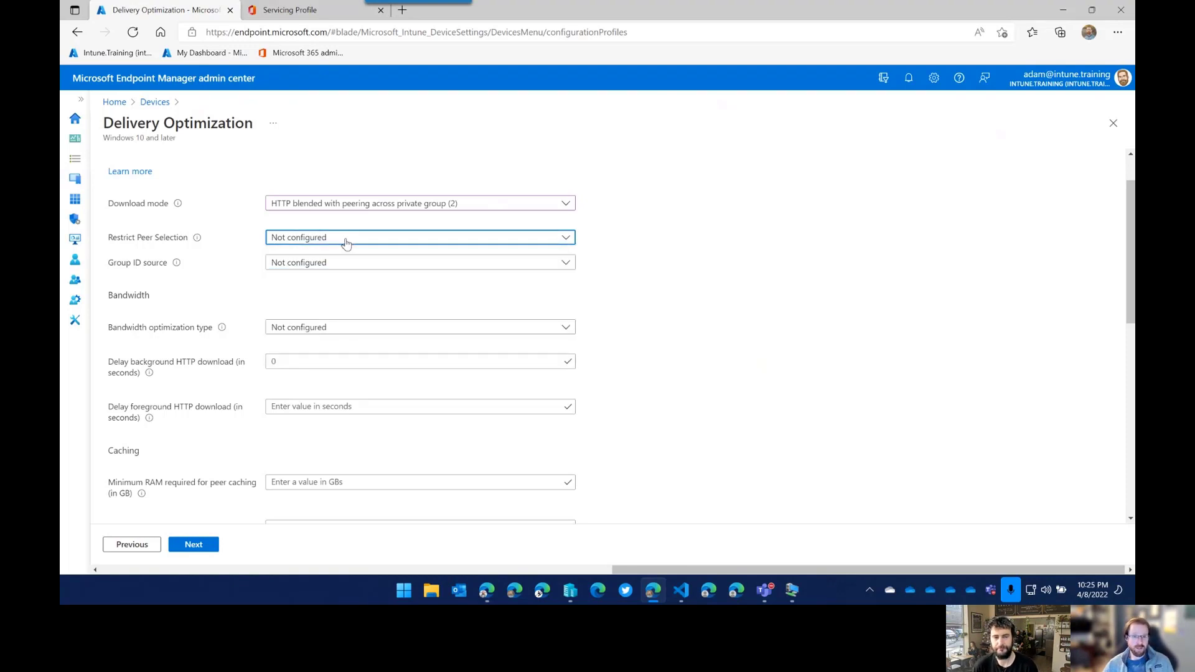
click(664, 253)
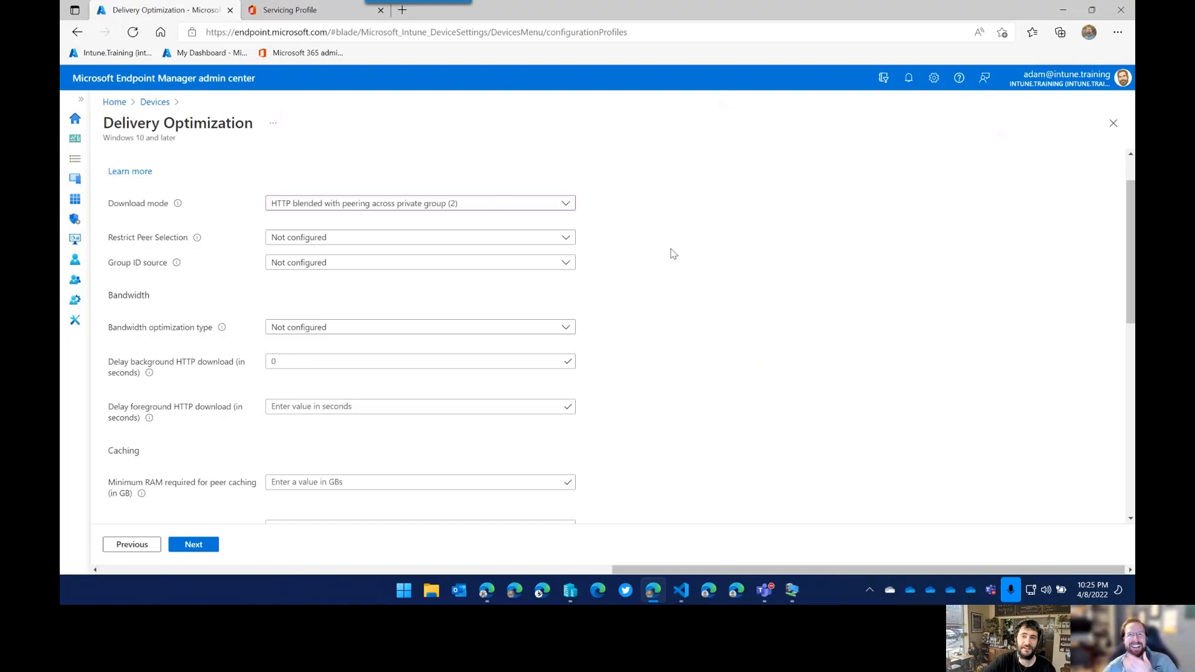
click(468, 211)
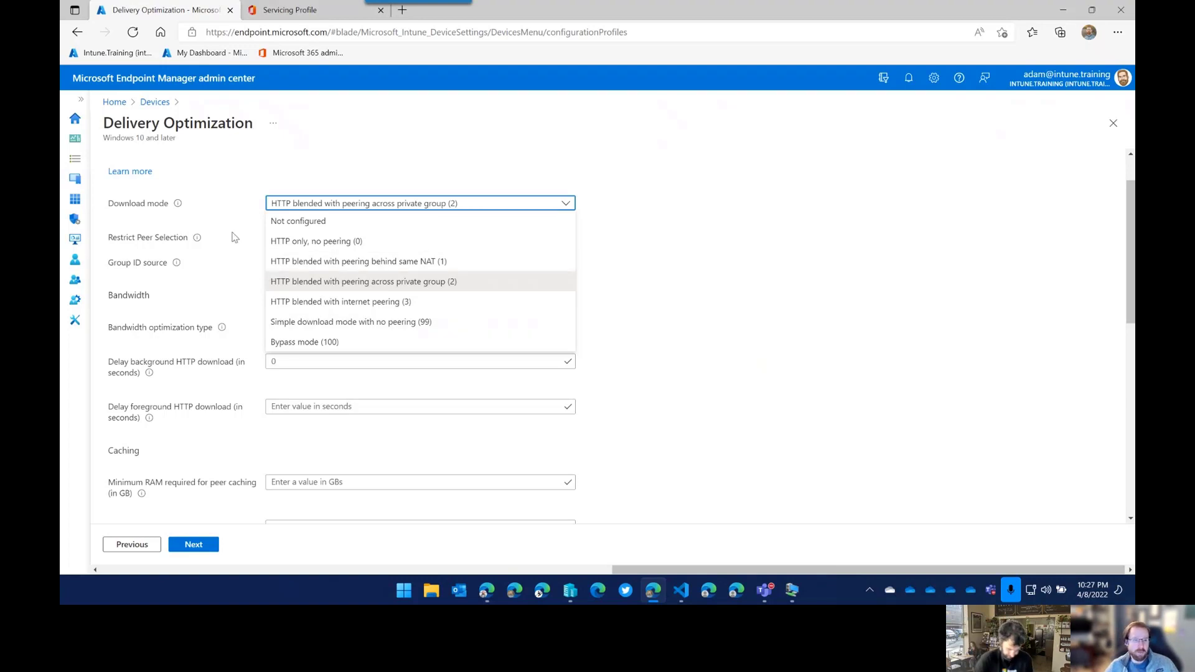
Reconfirm private-group peering (2) as download mode and expand the Group ID source dropdown.
click(373, 162)
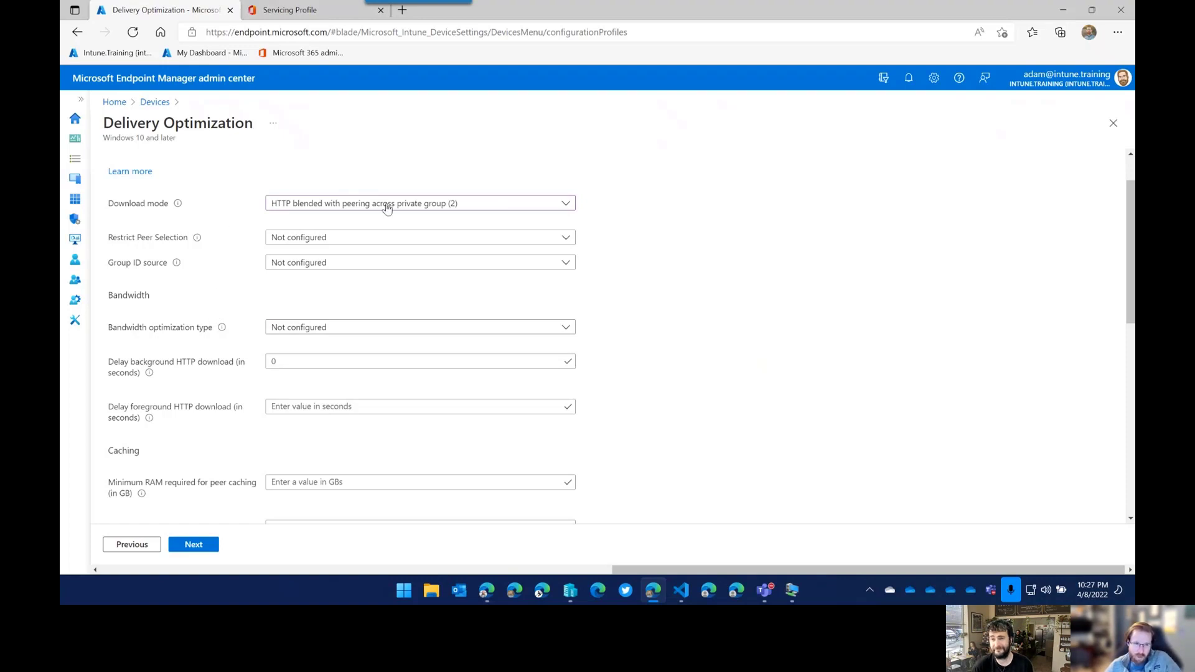
click(356, 208)
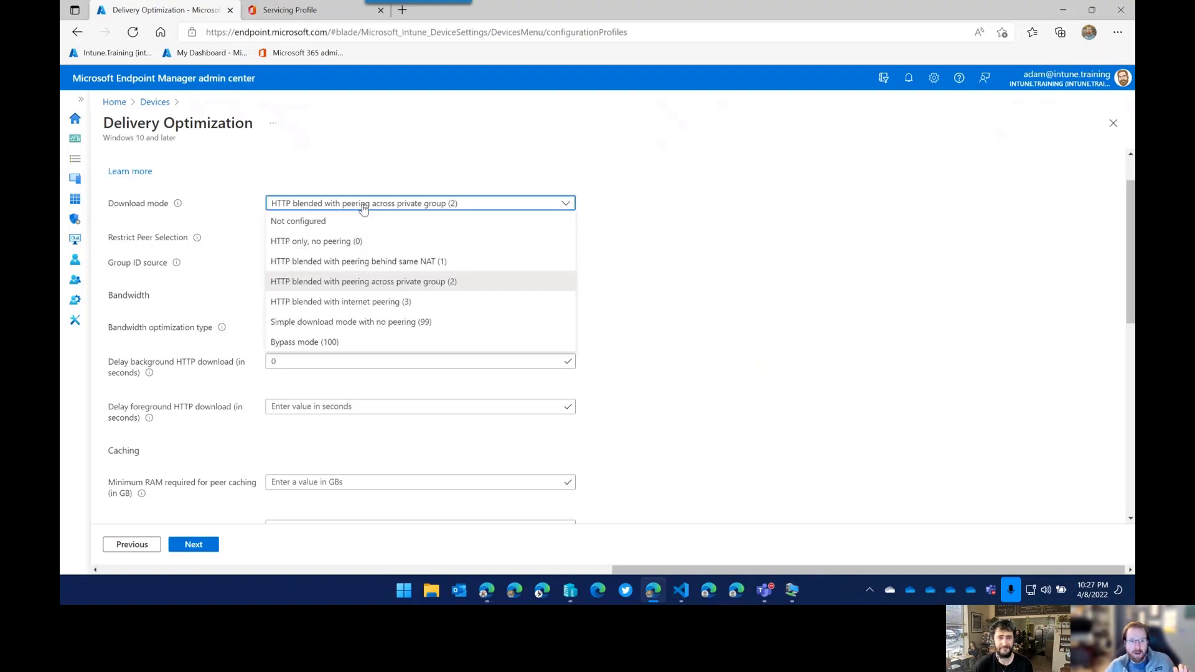
click(455, 282)
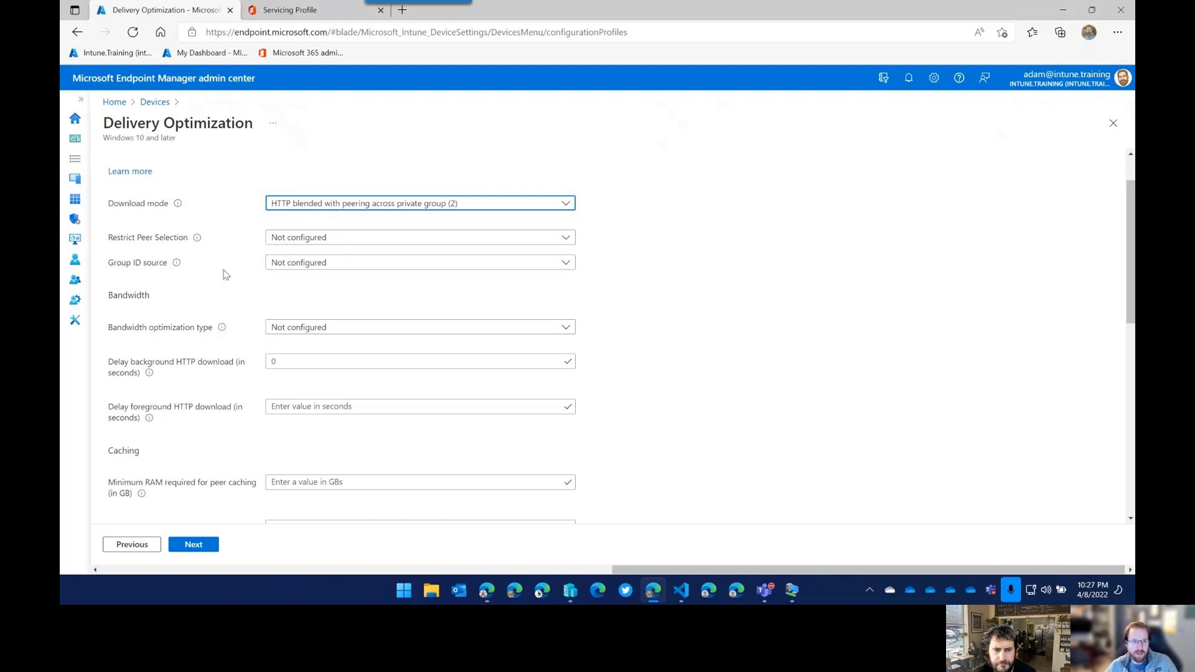
mouse_move(177, 266)
click(342, 262)
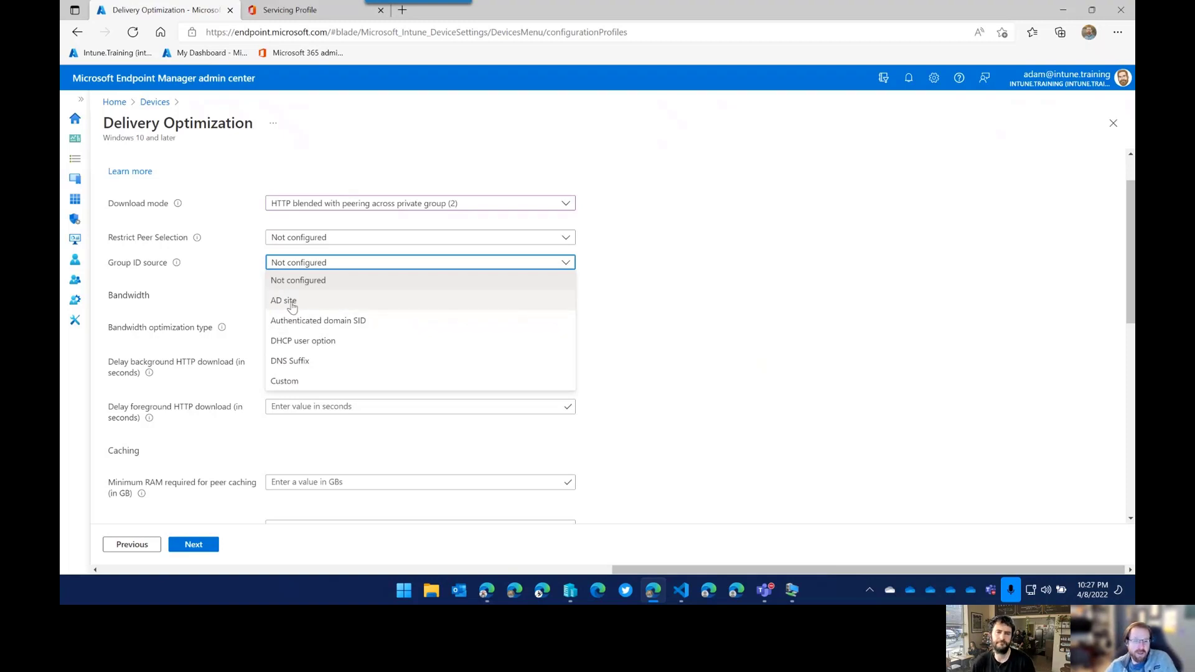
Try AD site as the Group ID source and scroll through the resulting settings.
click(292, 305)
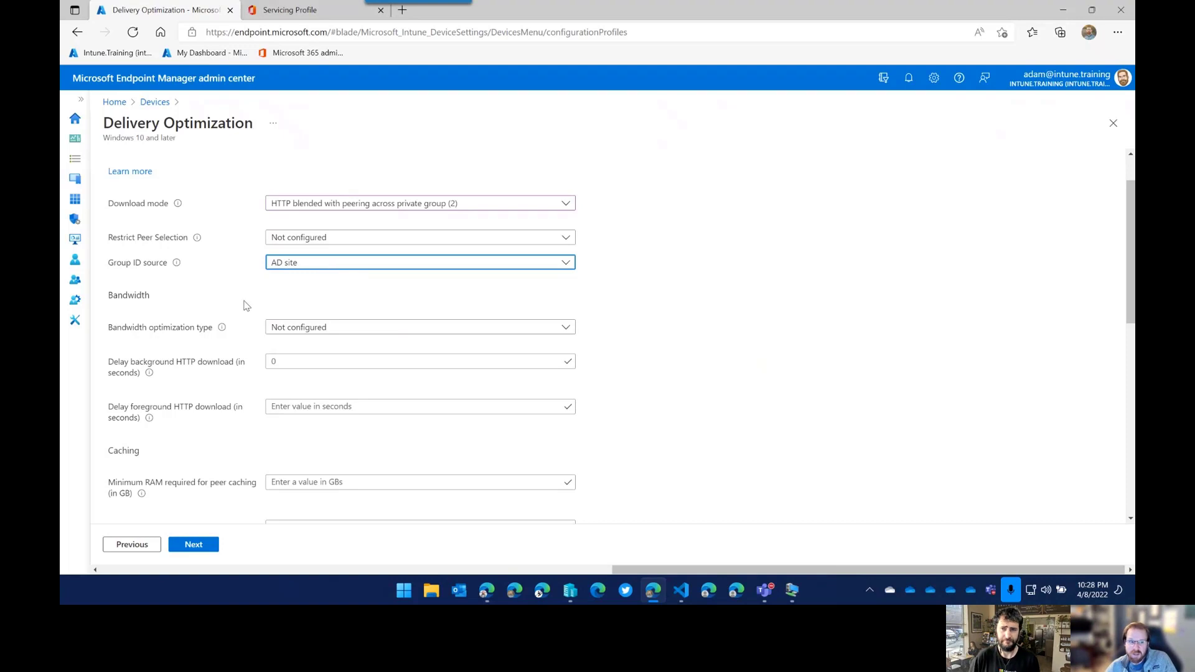
scroll(244, 314, down, 2)
scroll(243, 322, down, 4)
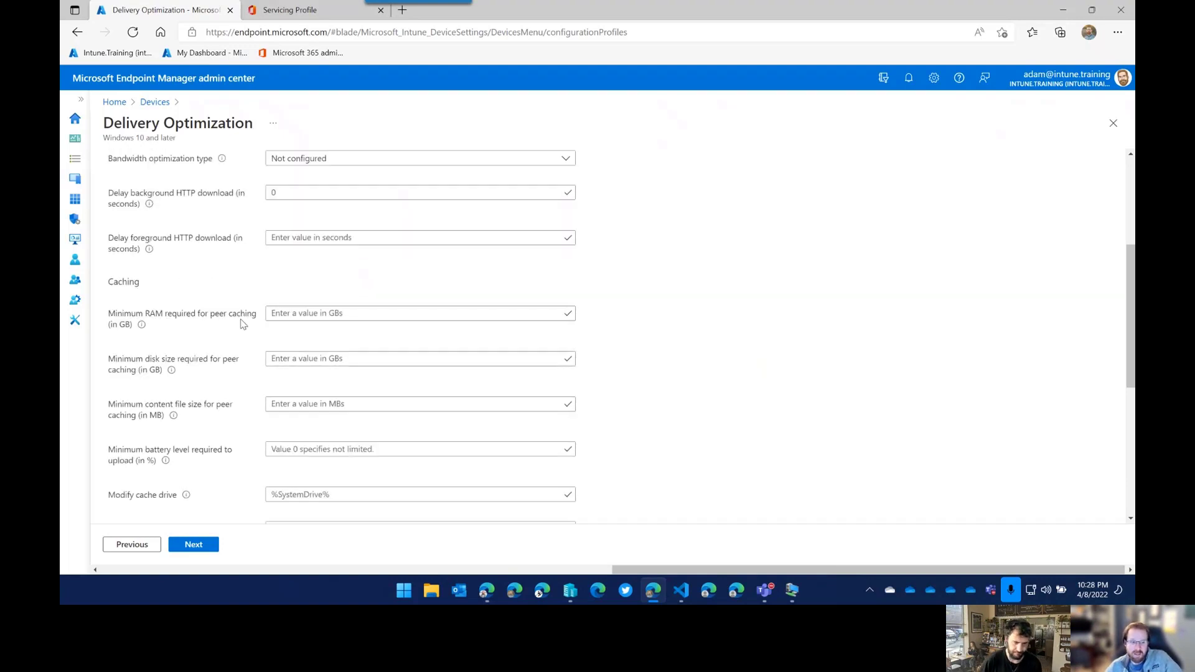
scroll(243, 328, down, 2)
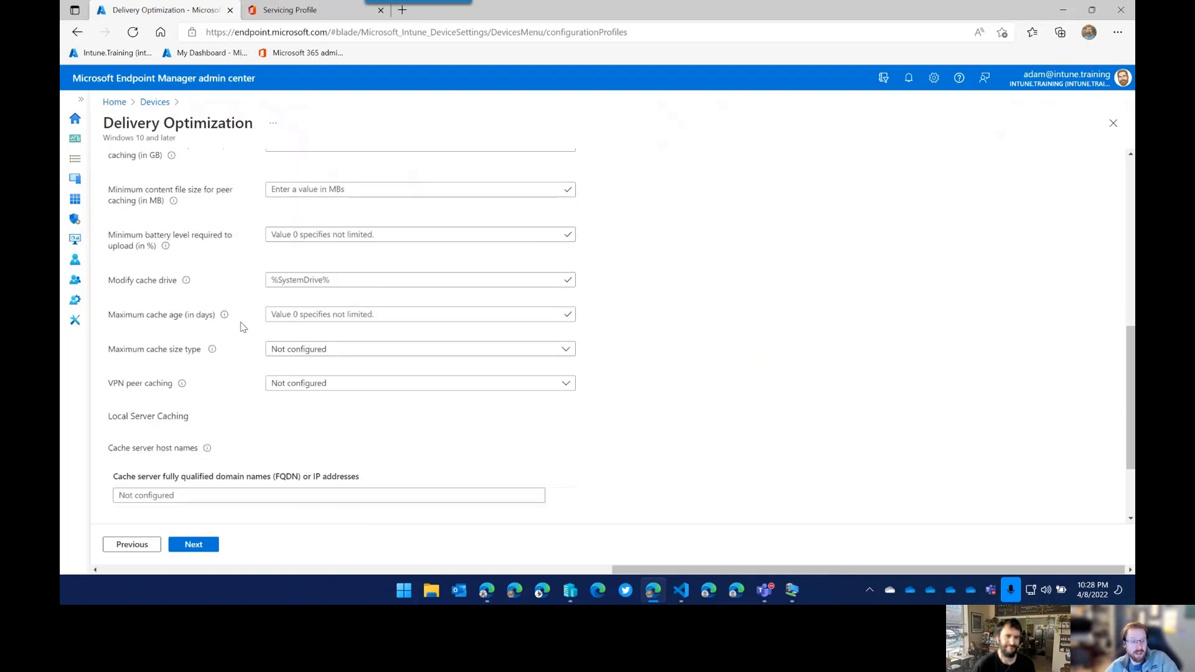
scroll(249, 382, down, 2)
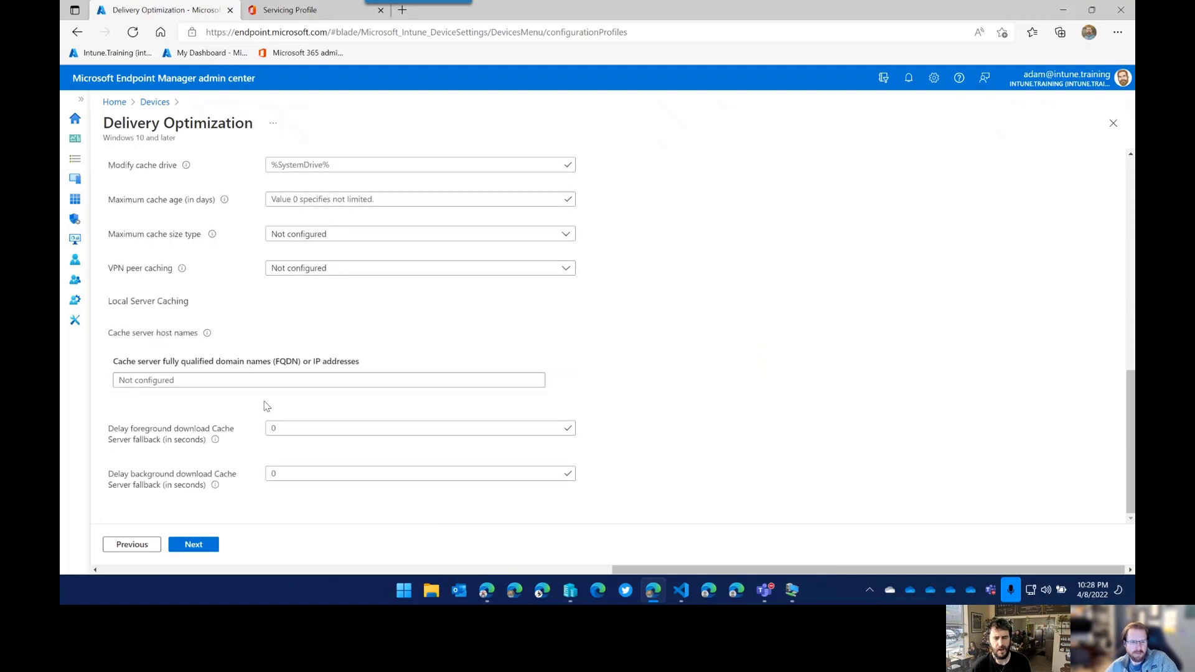
scroll(372, 330, up, 8)
scroll(372, 331, up, 2)
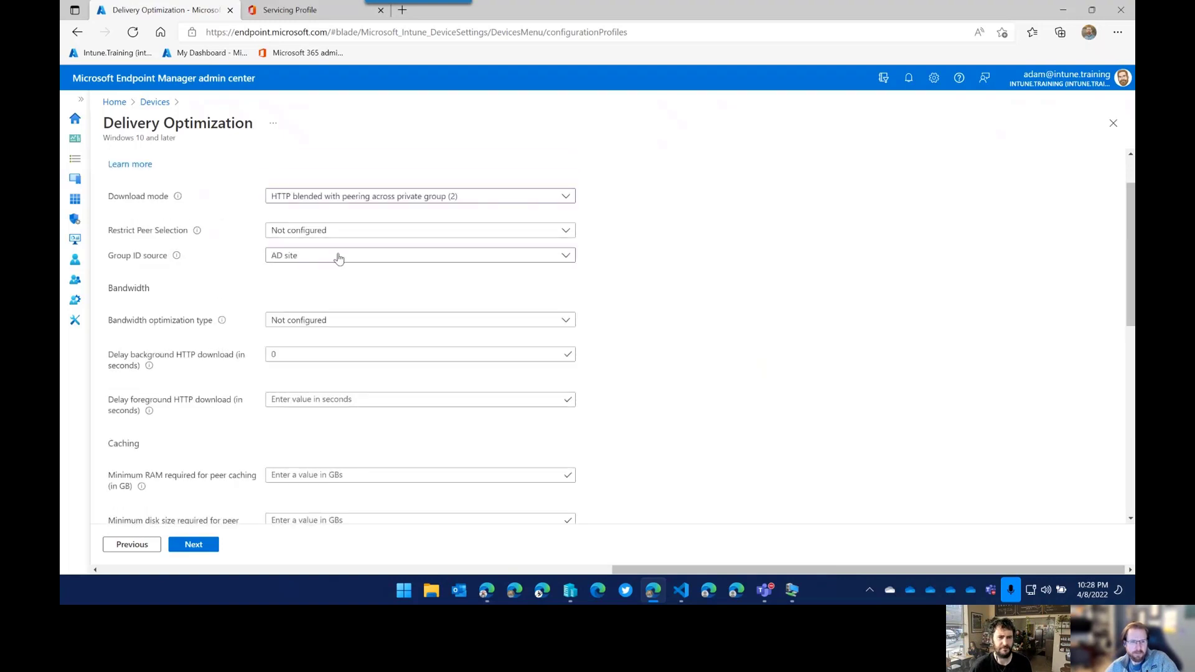
Switch the Group ID source to DNS Suffix, then settle on DHCP user option.
click(306, 271)
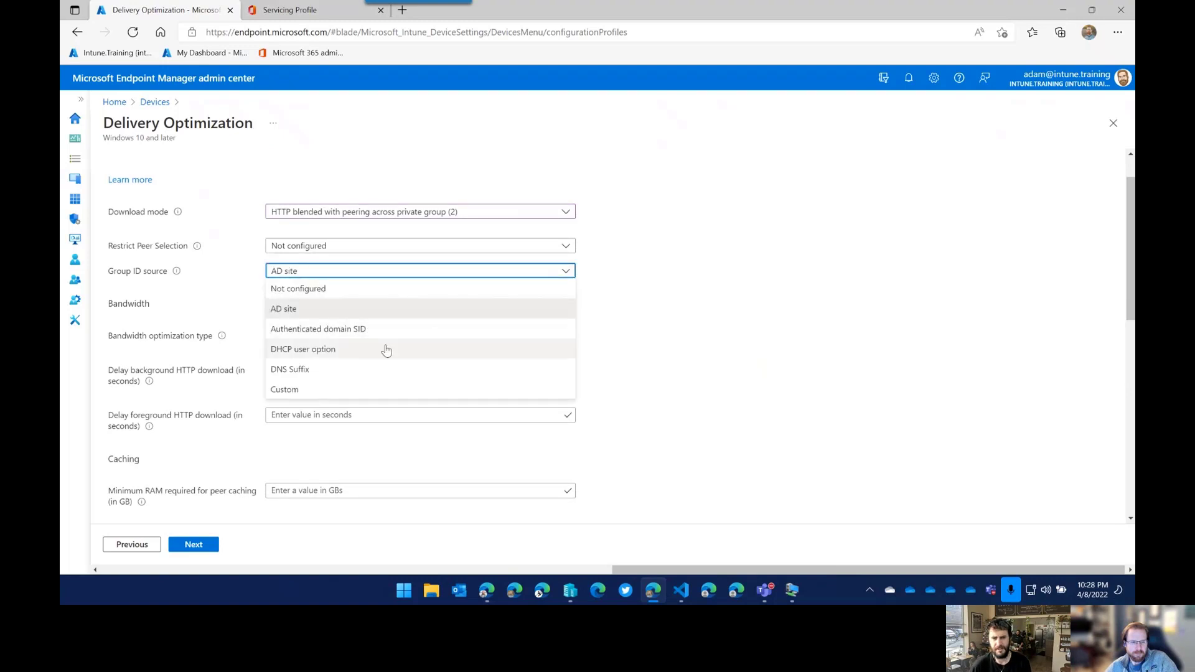
click(328, 371)
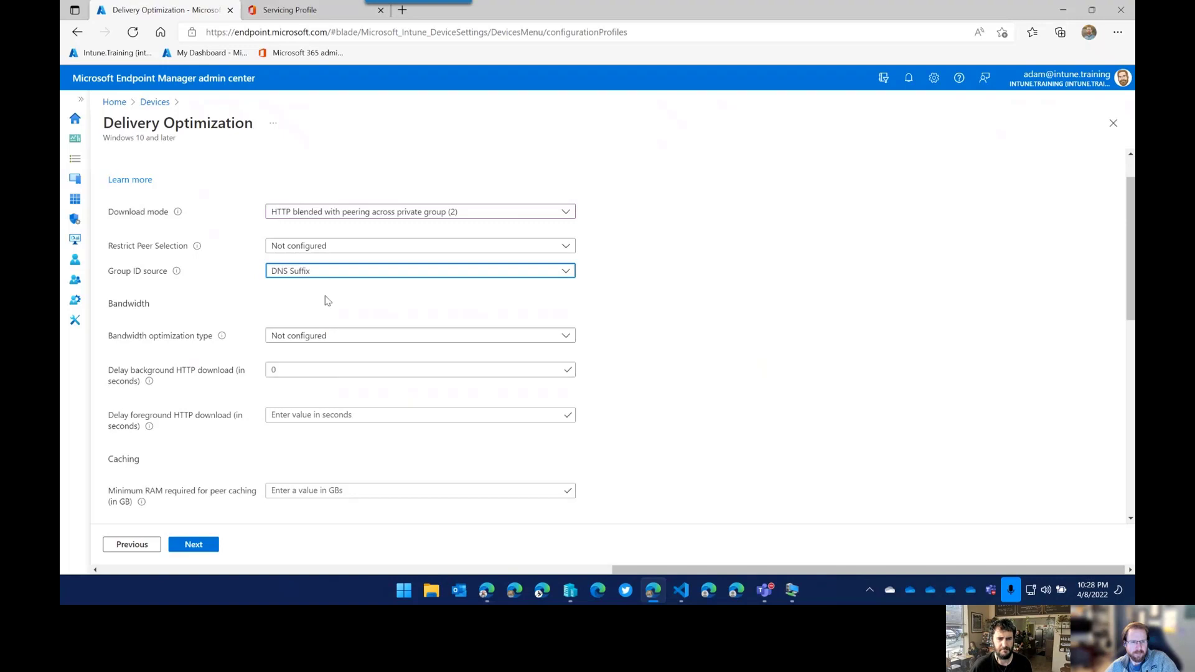
click(347, 272)
click(318, 350)
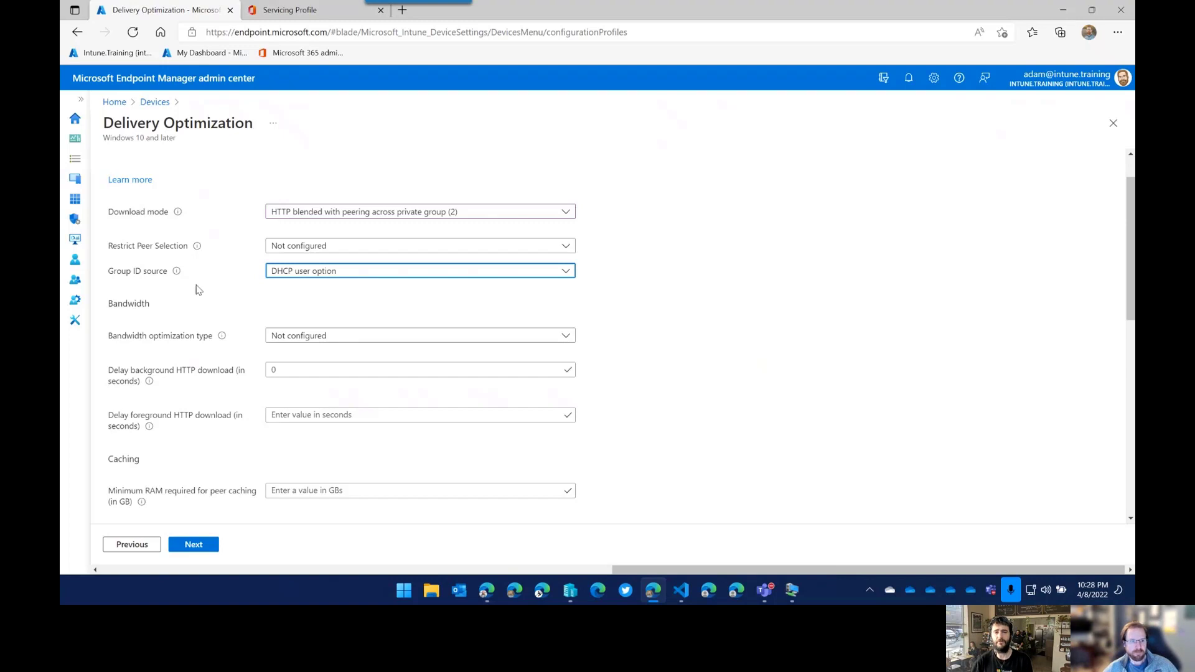
mouse_move(178, 275)
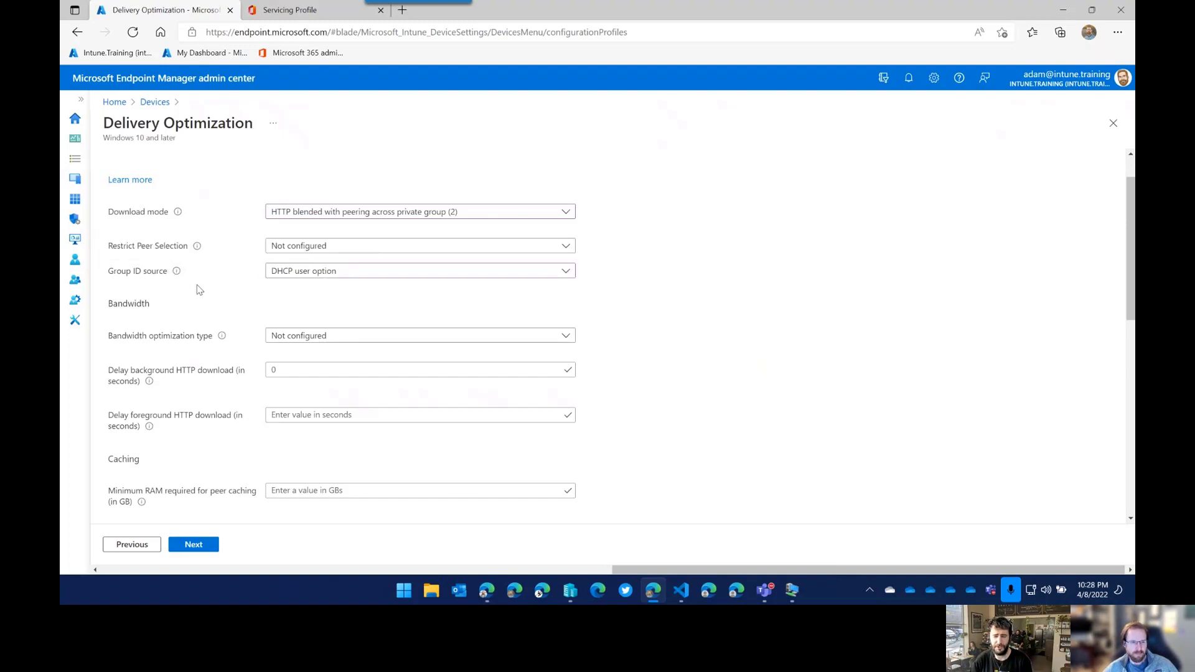
scroll(239, 295, down, 1)
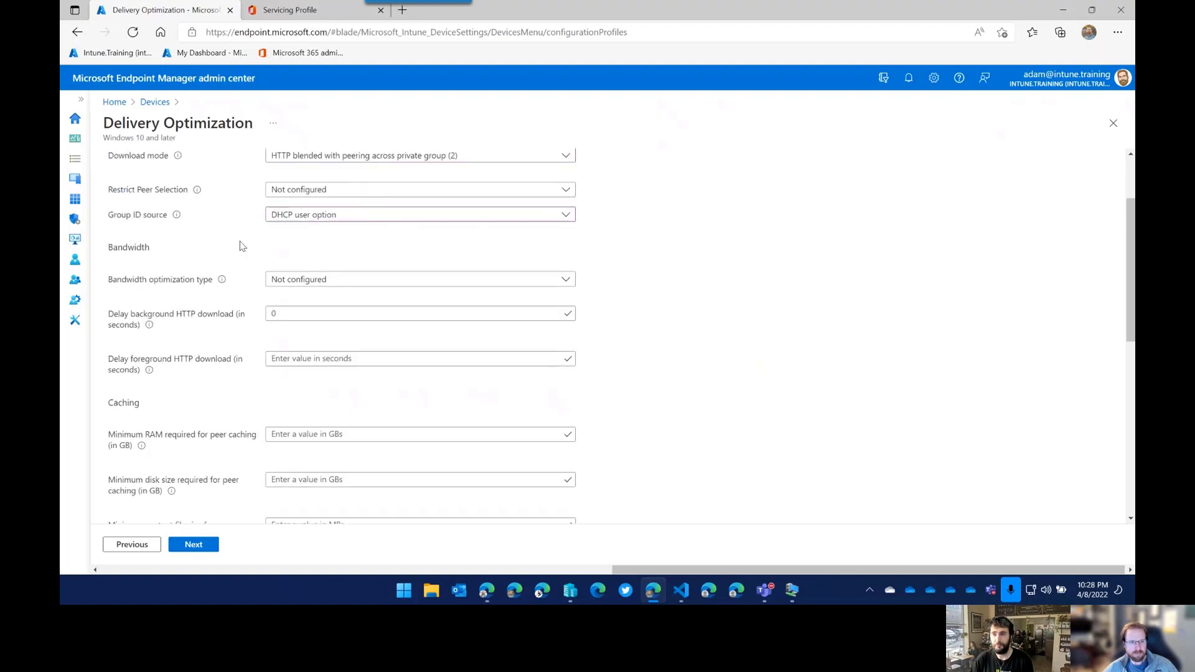
Try Custom as the Group ID source, leave the GUID field empty, and revert to Not configured.
click(358, 218)
click(299, 333)
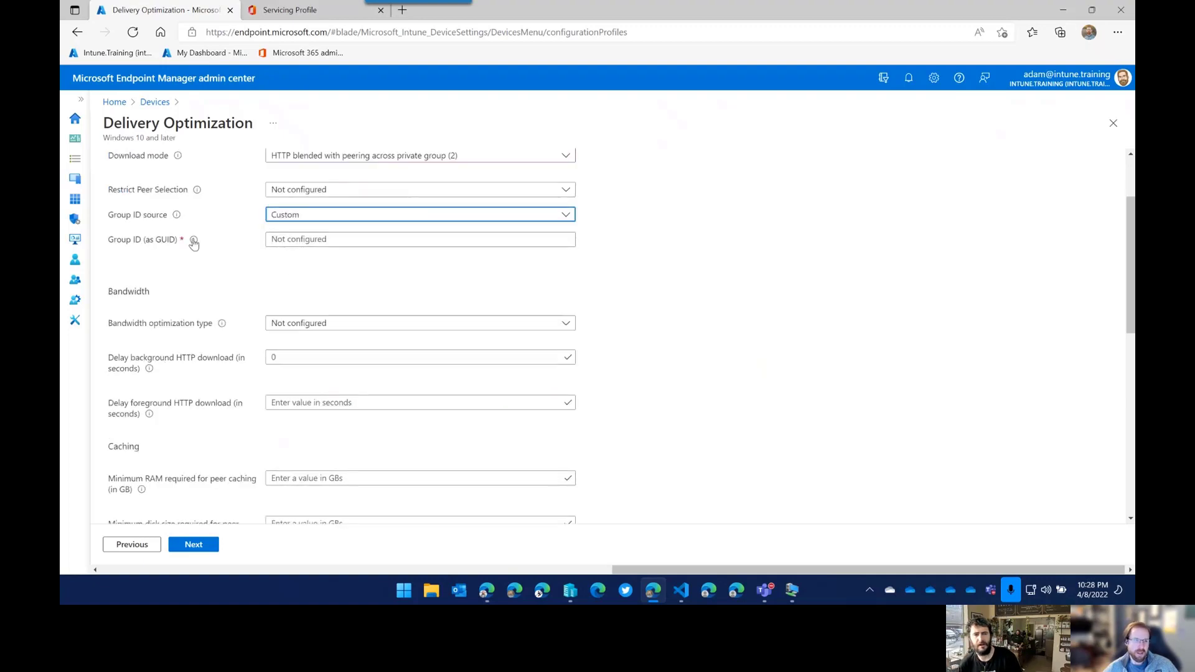
mouse_move(196, 243)
click(301, 239)
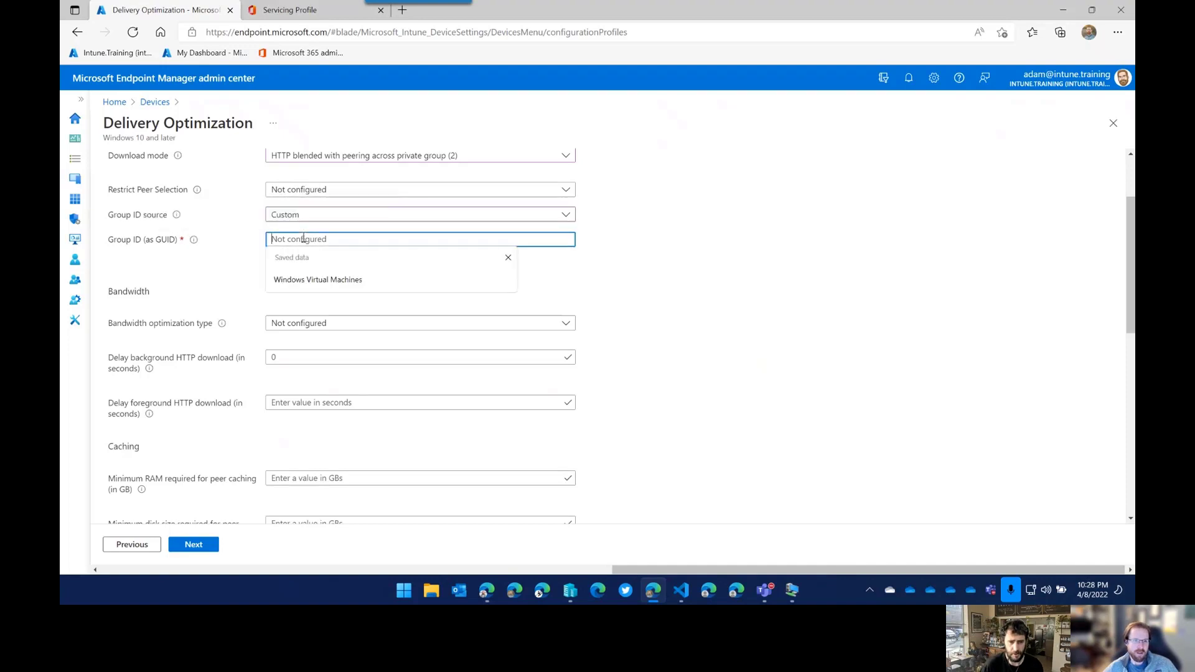
mouse_move(177, 218)
mouse_move(195, 243)
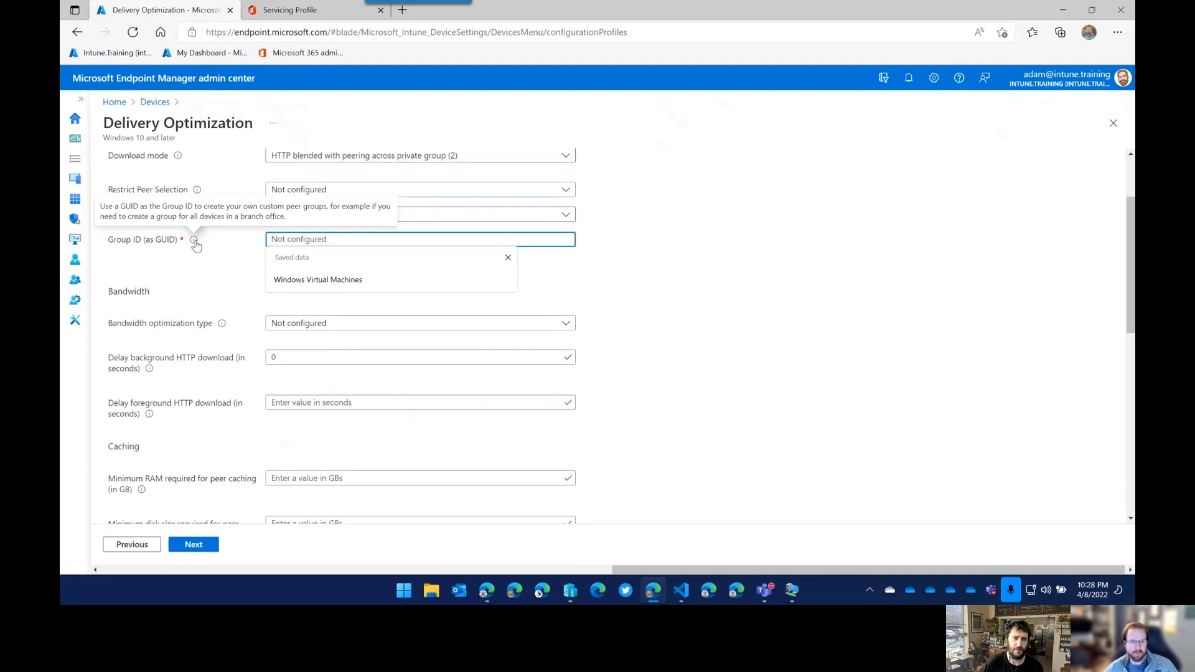
click(190, 260)
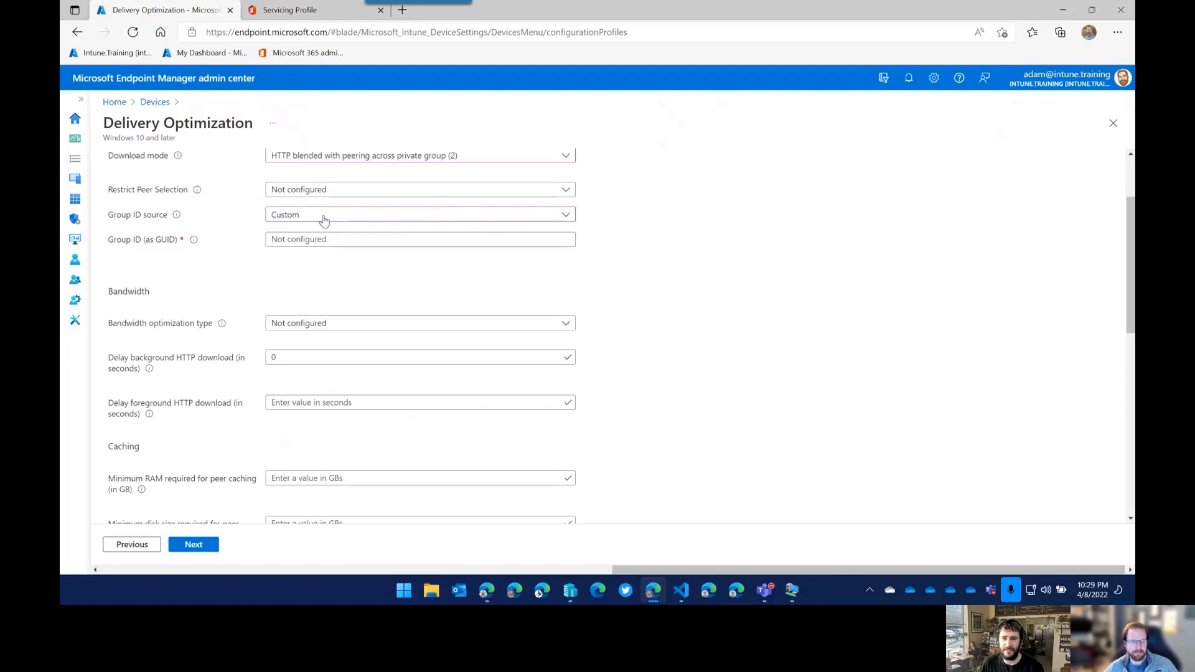
click(324, 219)
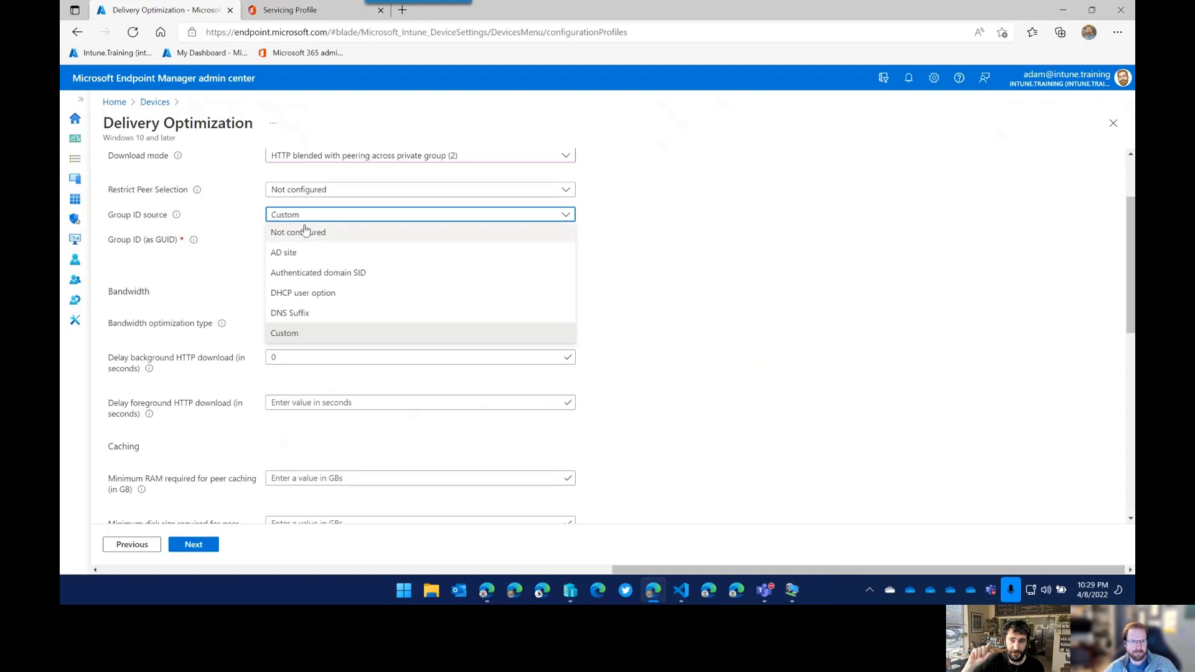
click(298, 232)
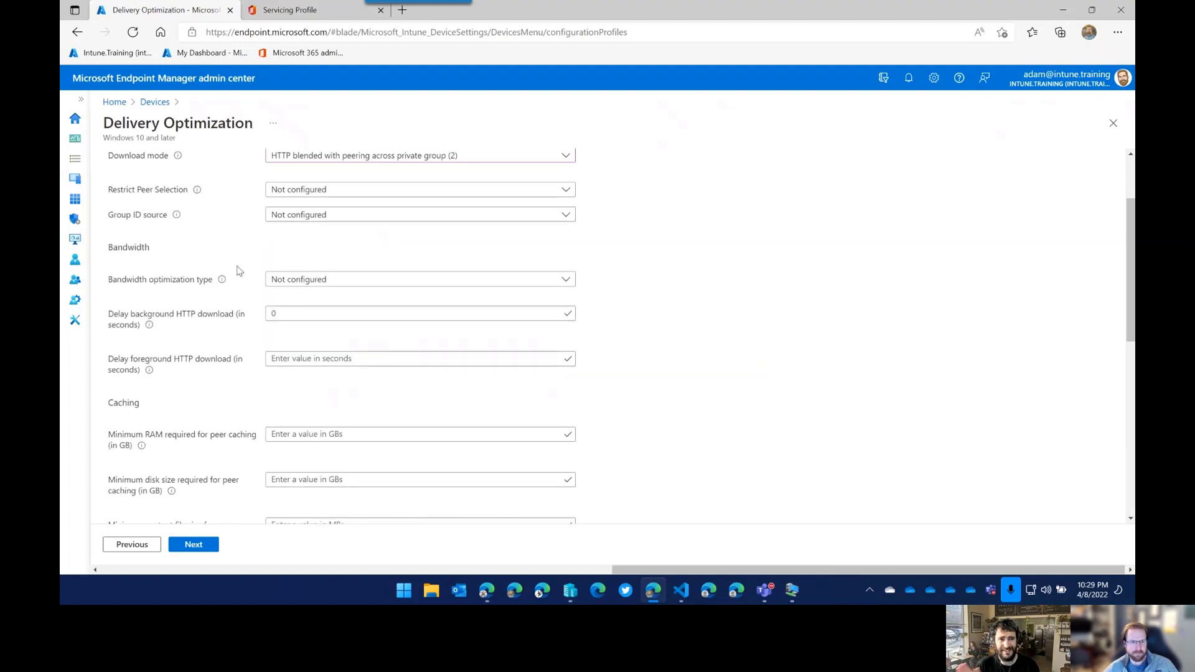
scroll(240, 272, down, 1)
scroll(240, 271, up, 2)
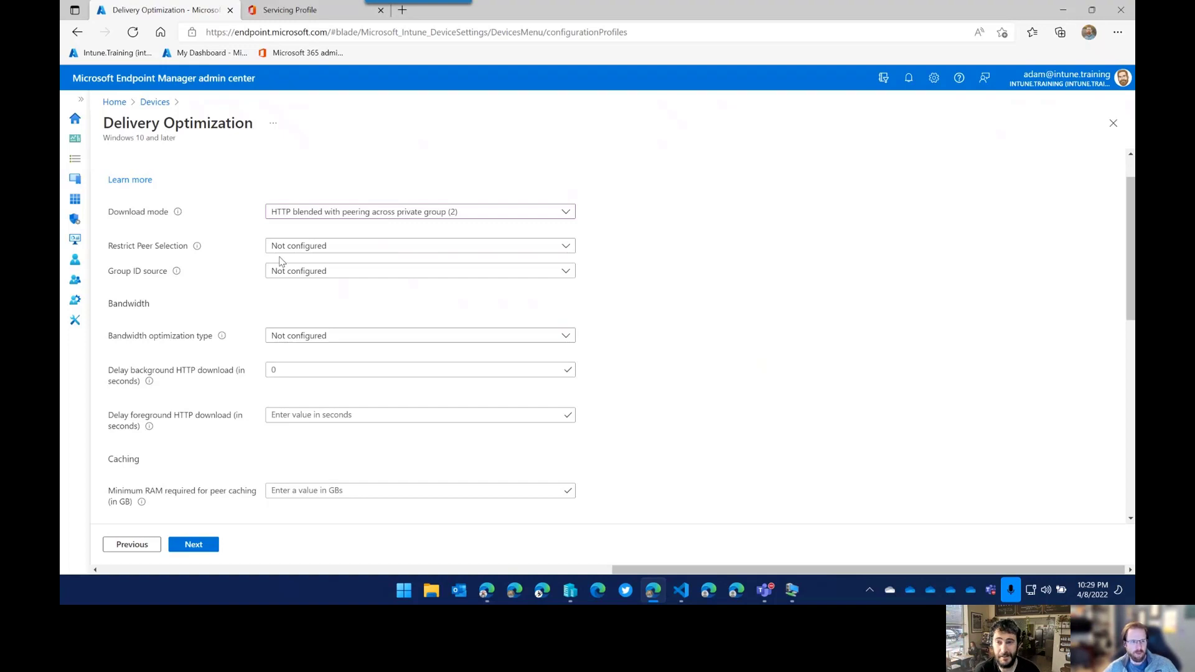
Select Custom again to read the Group ID (as GUID) help text, then revert to Not configured.
click(312, 277)
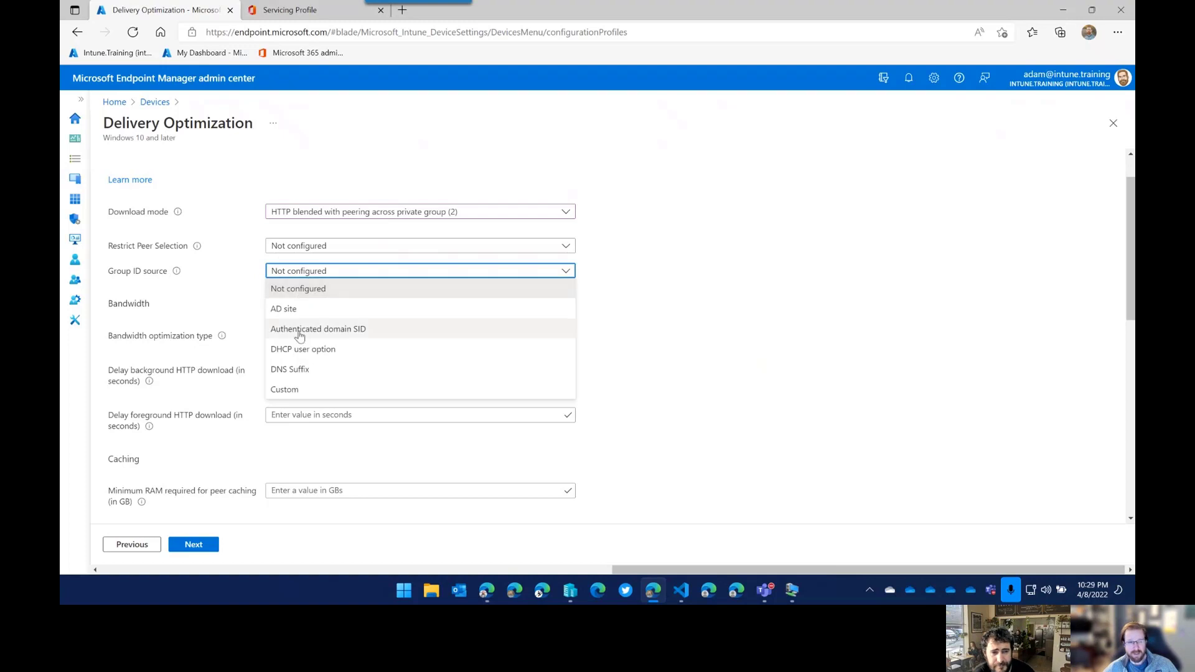
click(305, 391)
mouse_move(196, 301)
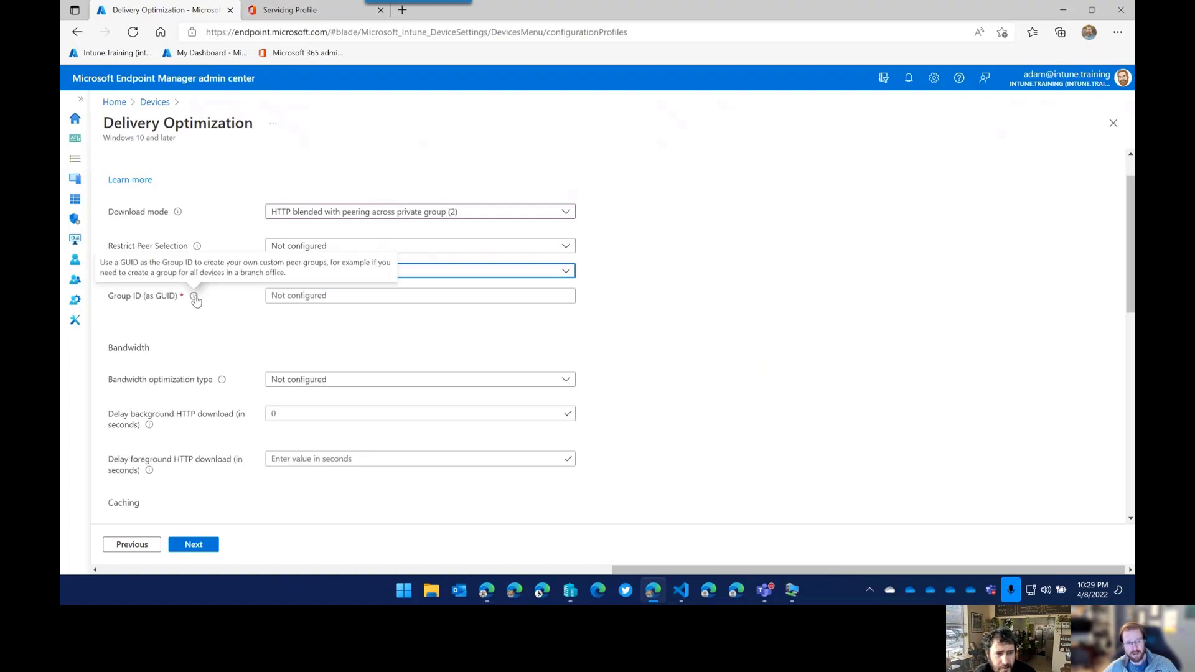
click(327, 296)
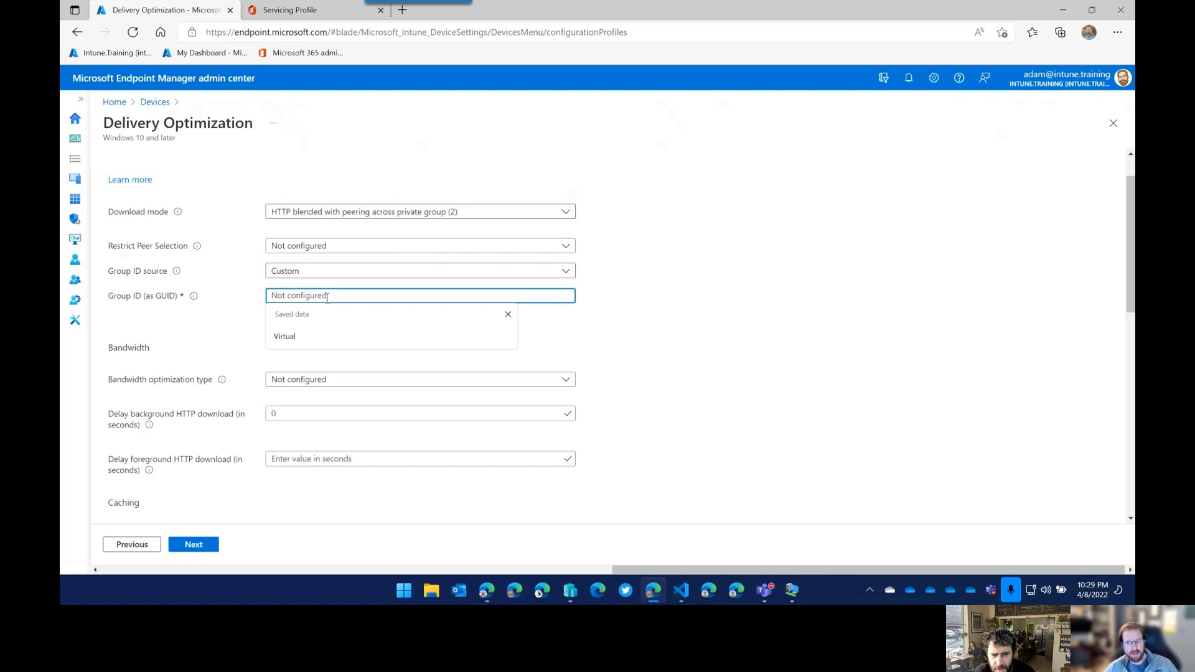
mouse_move(196, 300)
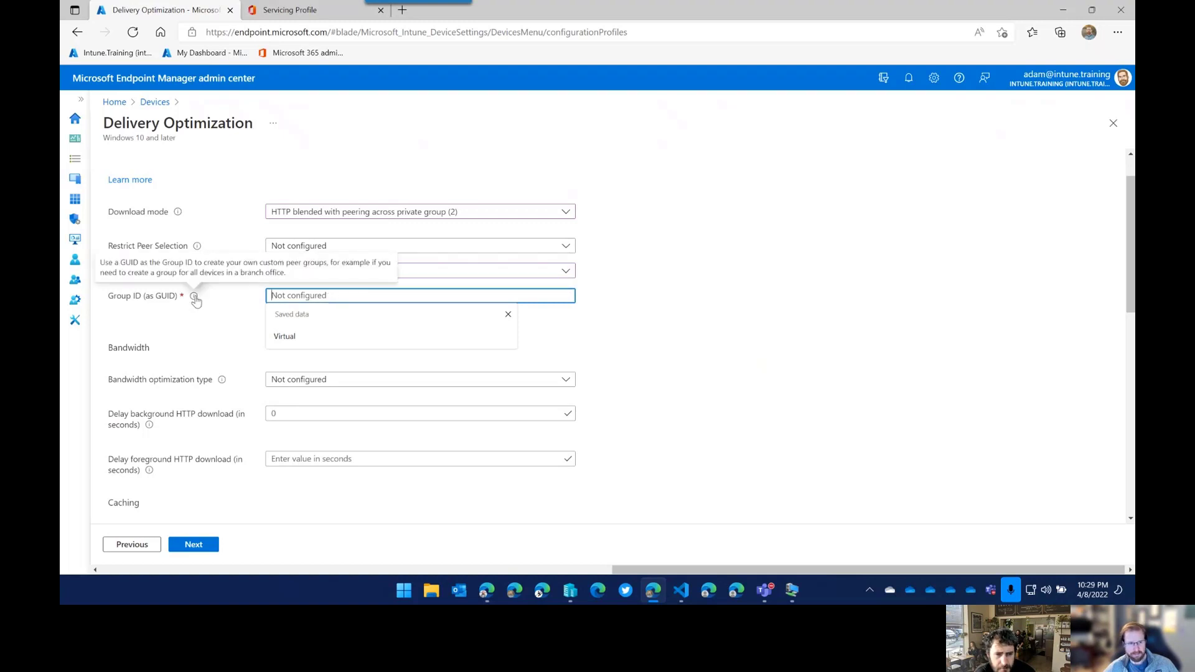
drag(194, 265, 332, 274)
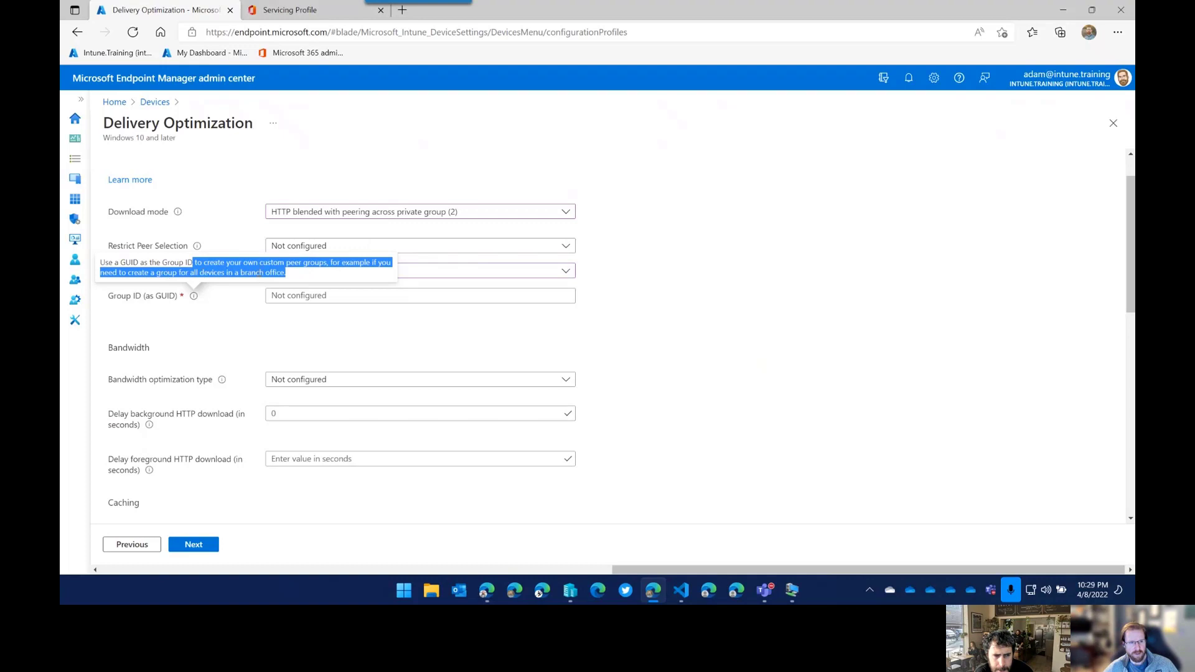
click(313, 297)
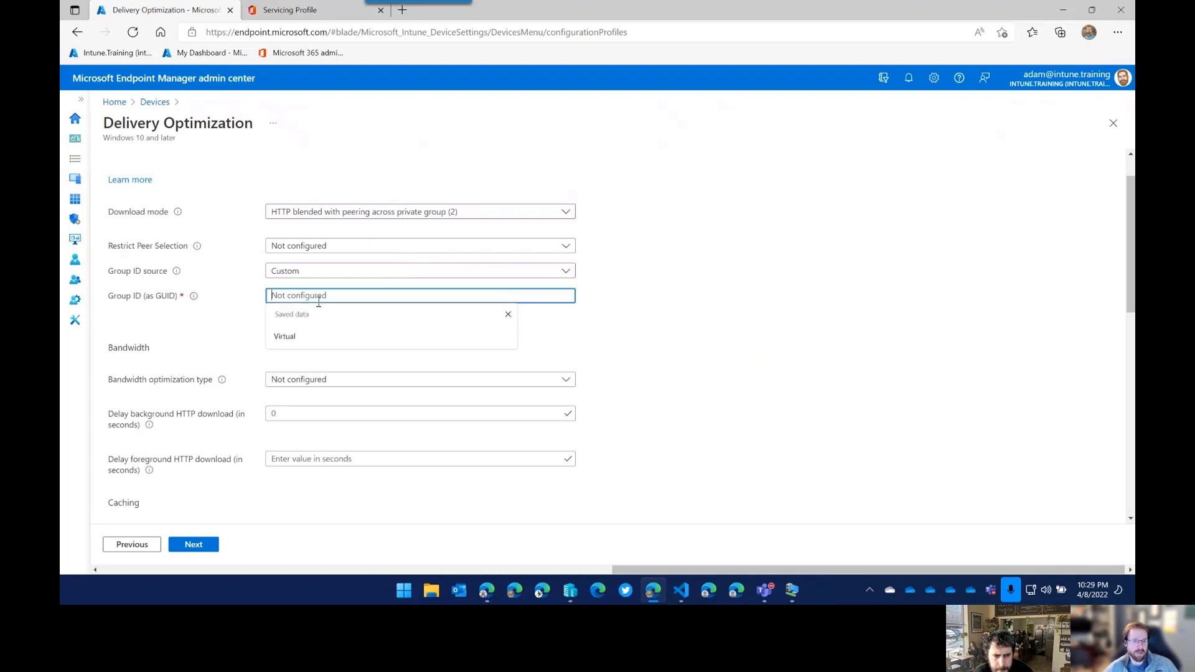
click(508, 314)
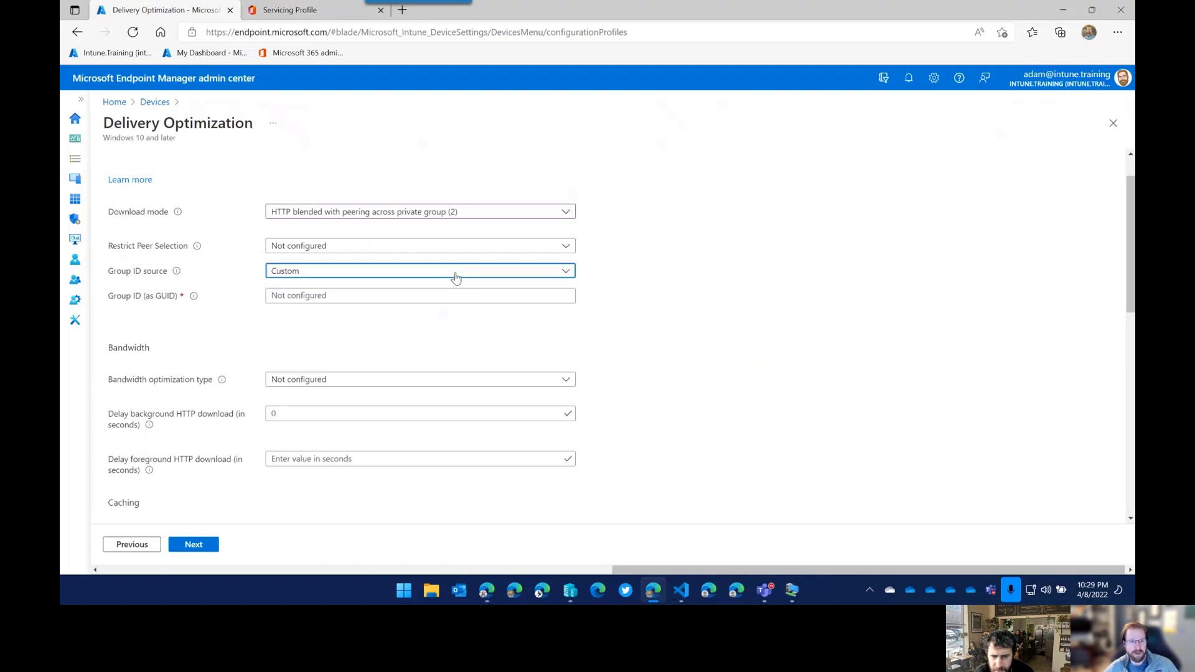
click(453, 275)
click(315, 290)
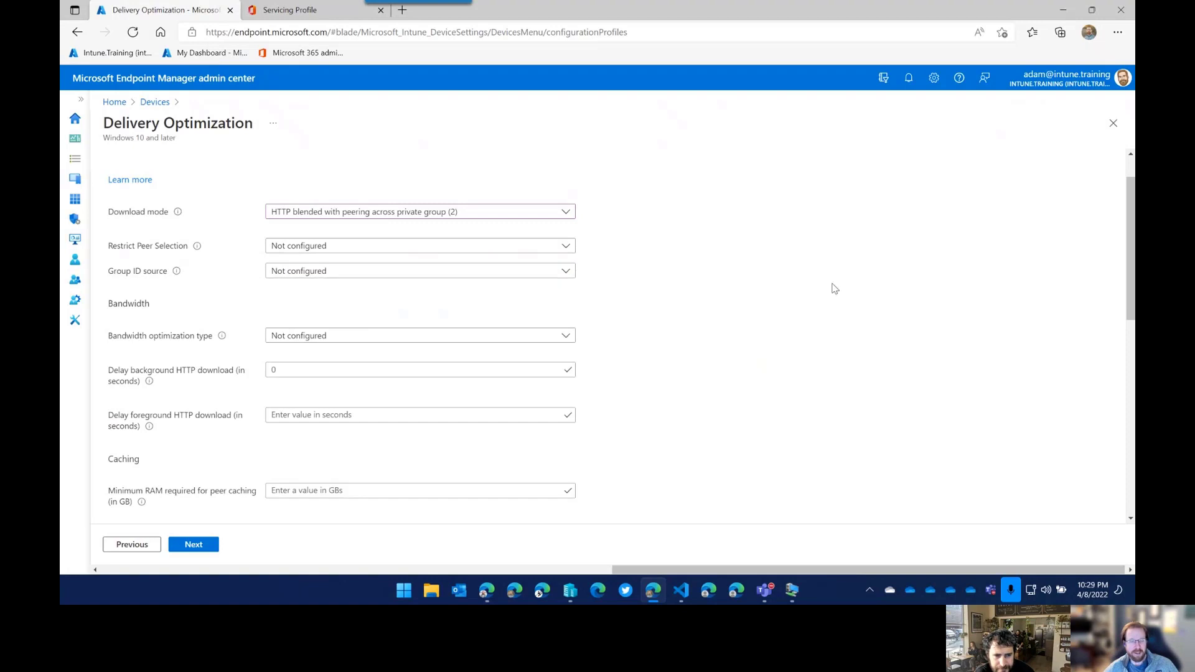
Close the Houston boundary group properties and bring up the CoMgmtSettingsProd workloads in Configuration Manager.
click(1065, 10)
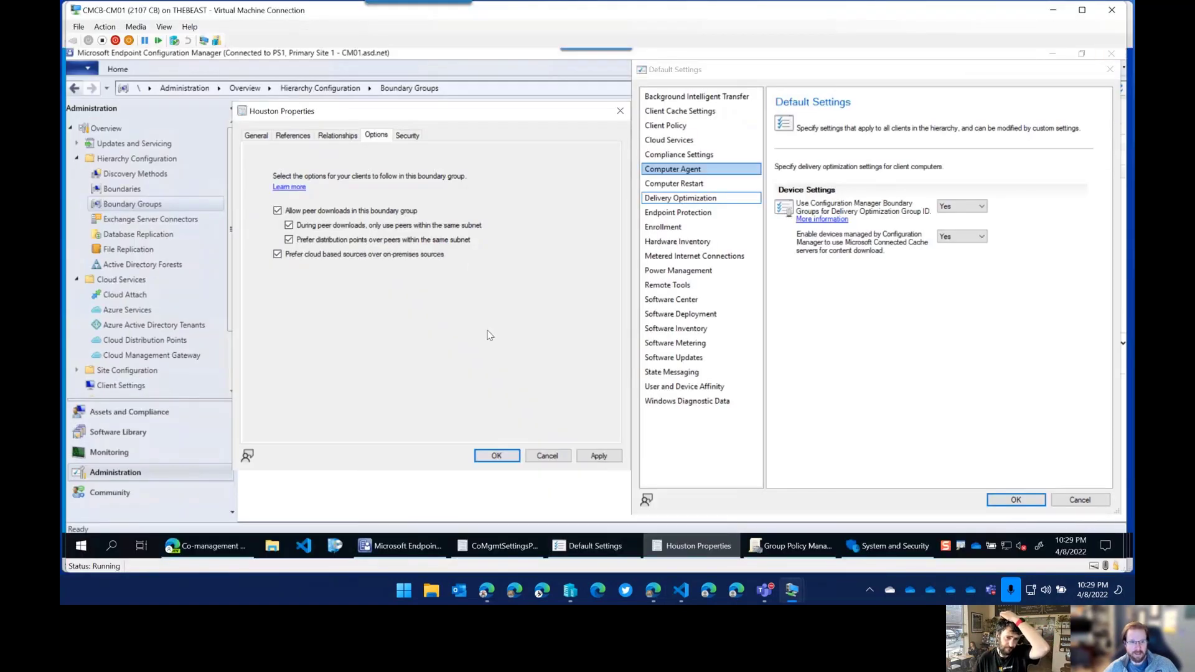
click(547, 458)
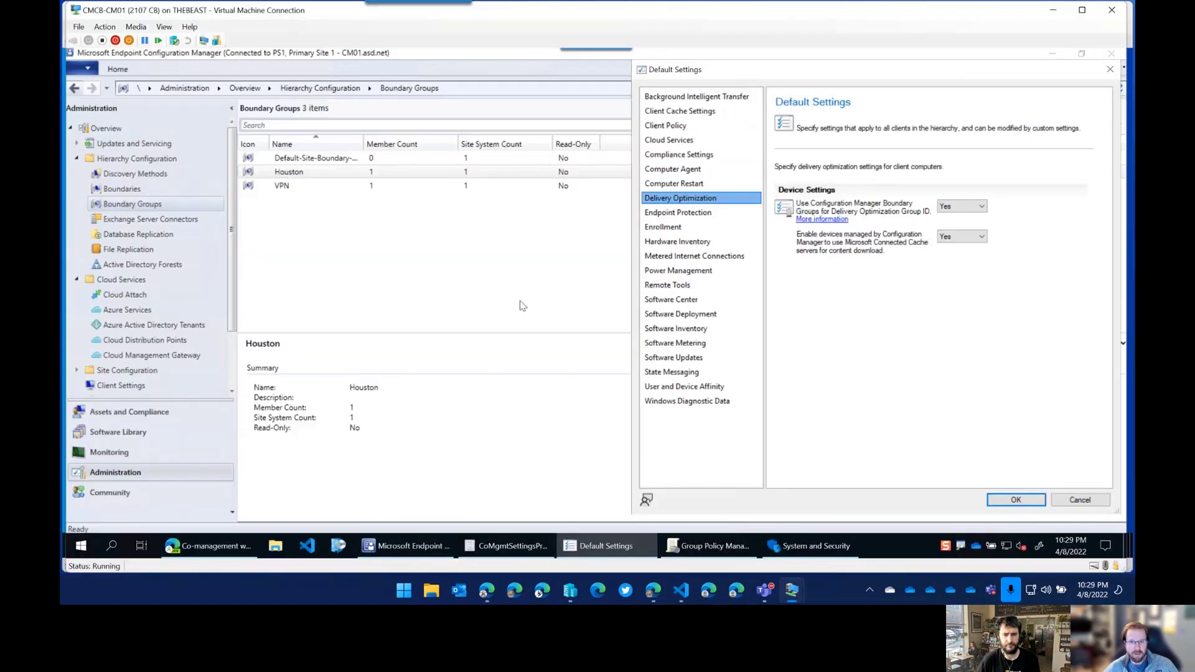
click(506, 546)
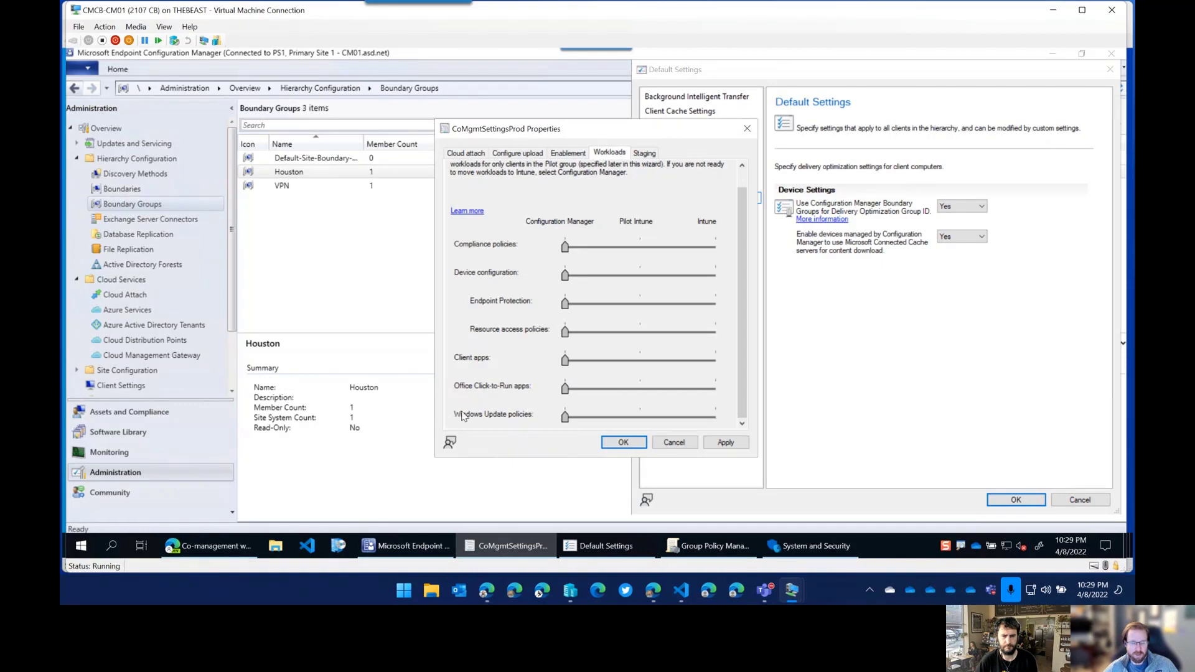
Slide the Windows Update policies, Compliance policies and Client apps workloads to Intune.
drag(565, 416, 715, 417)
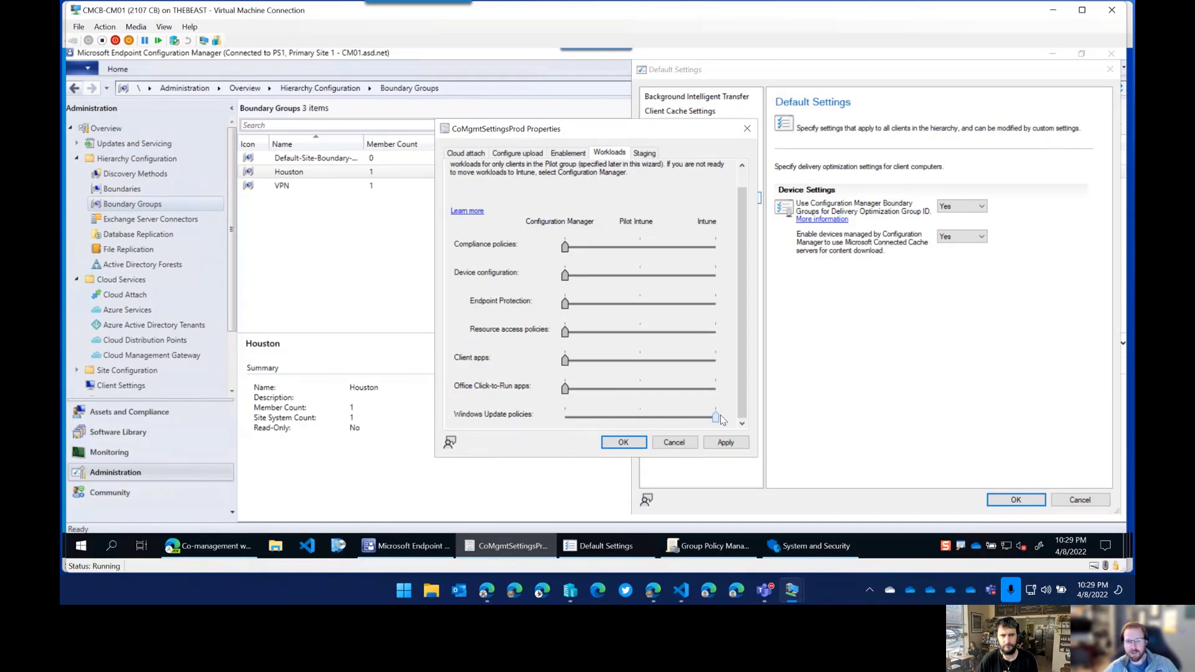
click(719, 247)
click(719, 247)
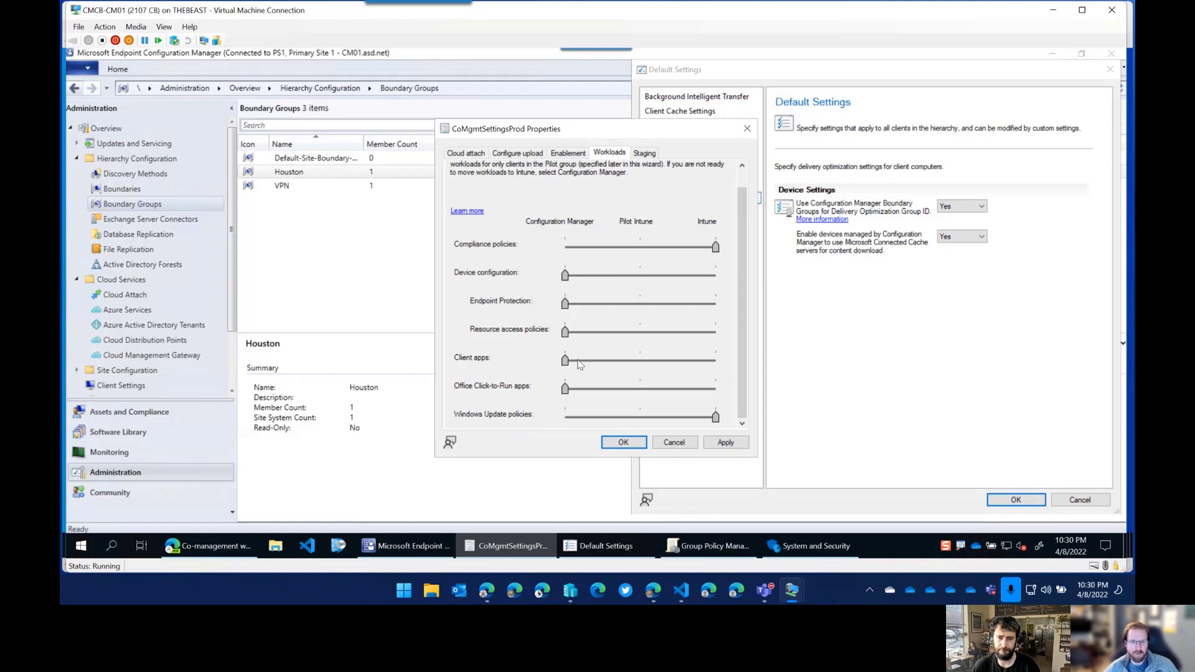
click(719, 363)
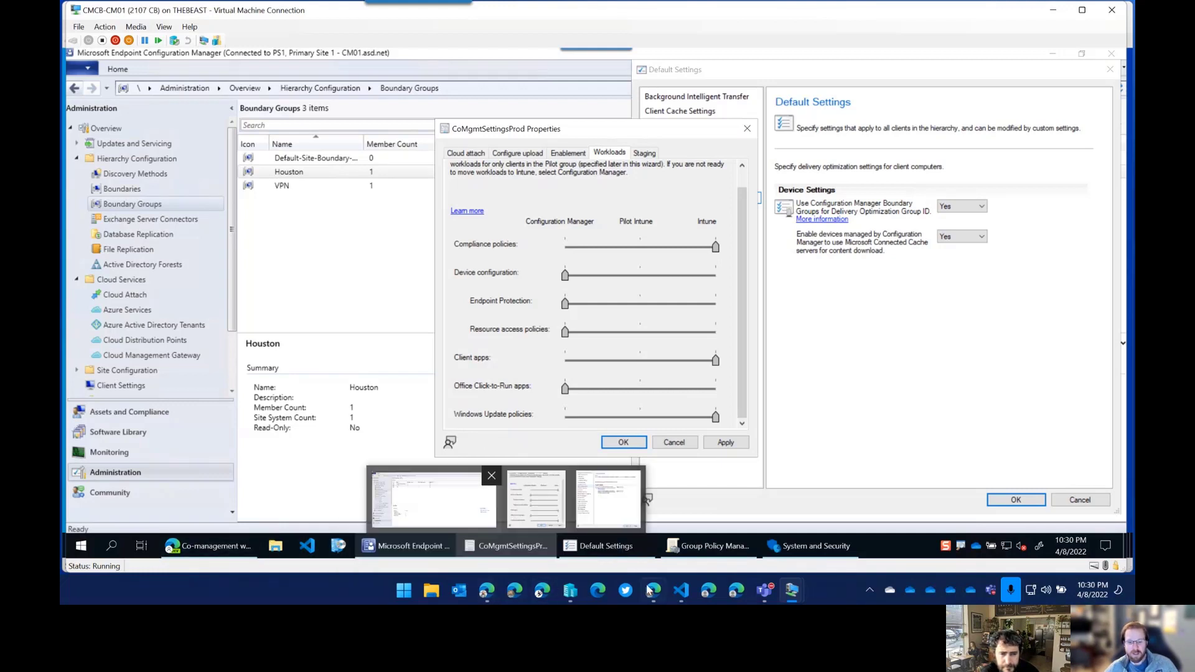
mouse_move(651, 590)
click(657, 548)
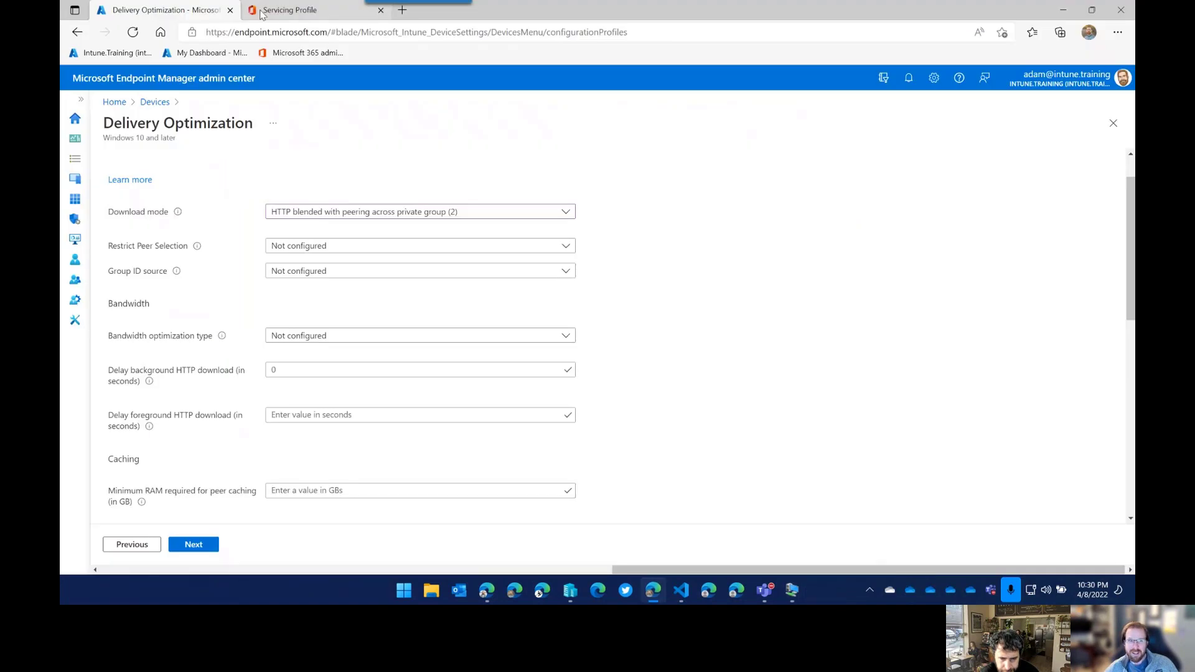
Leave the Delivery Optimization profile for Devices, discarding its unsaved edits.
click(75, 100)
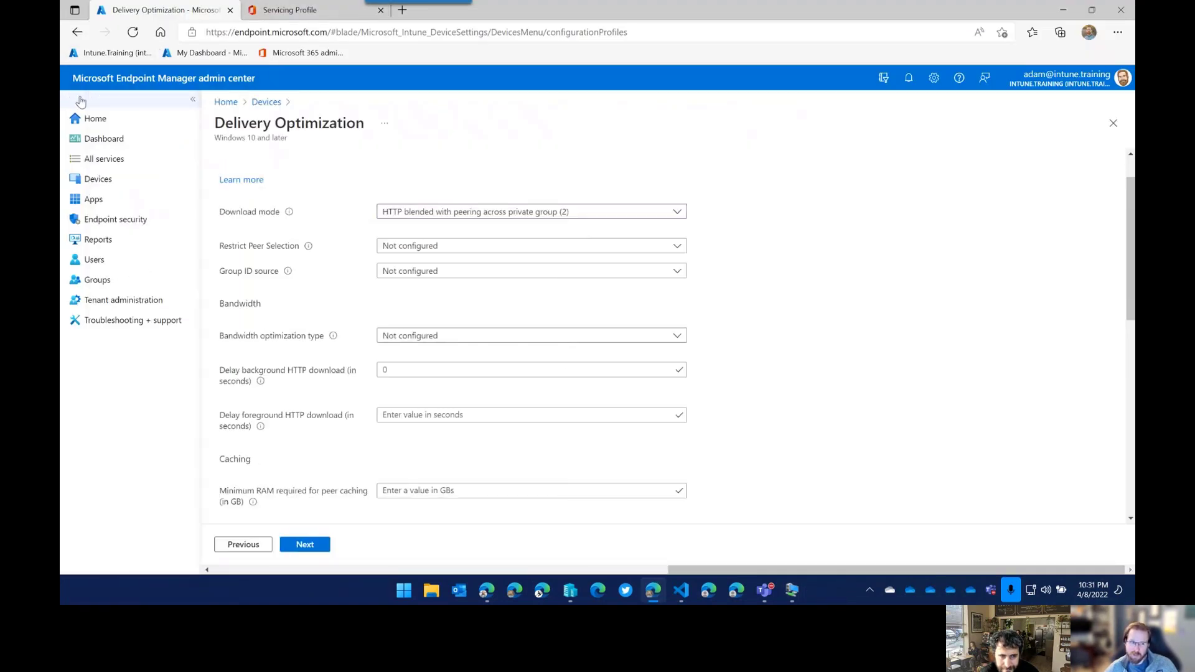
click(98, 179)
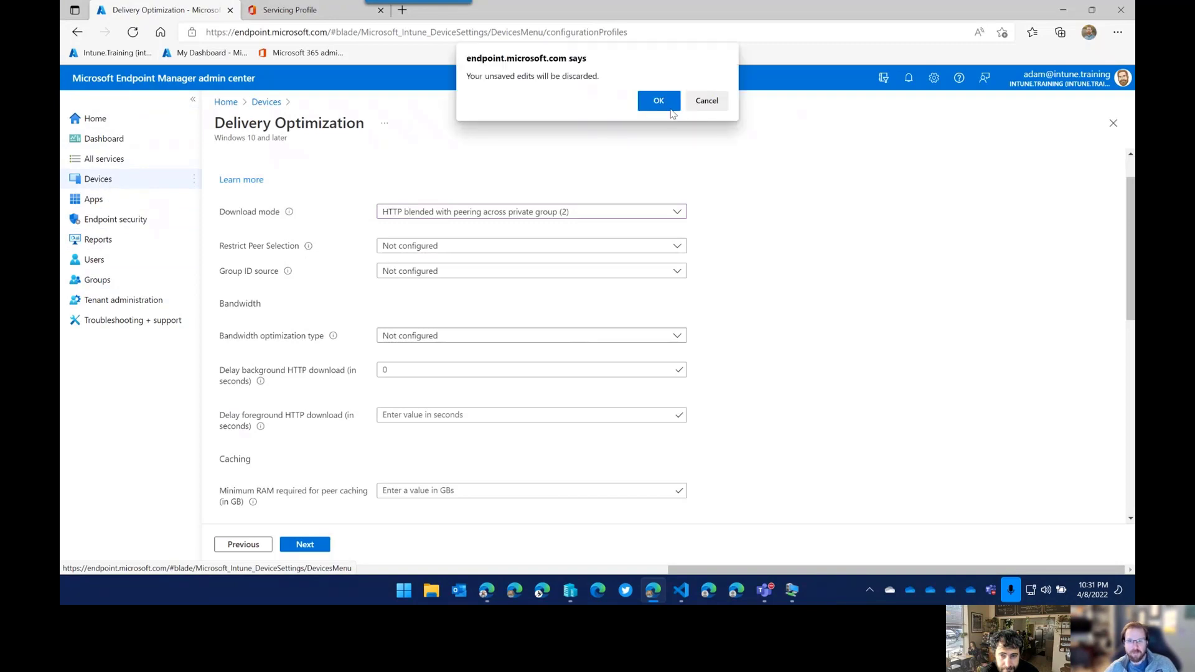
click(670, 109)
Open the Win10_SoftwareUpdates_Pilot properties from Update rings for Windows 10 and later.
scroll(293, 447, down, 1)
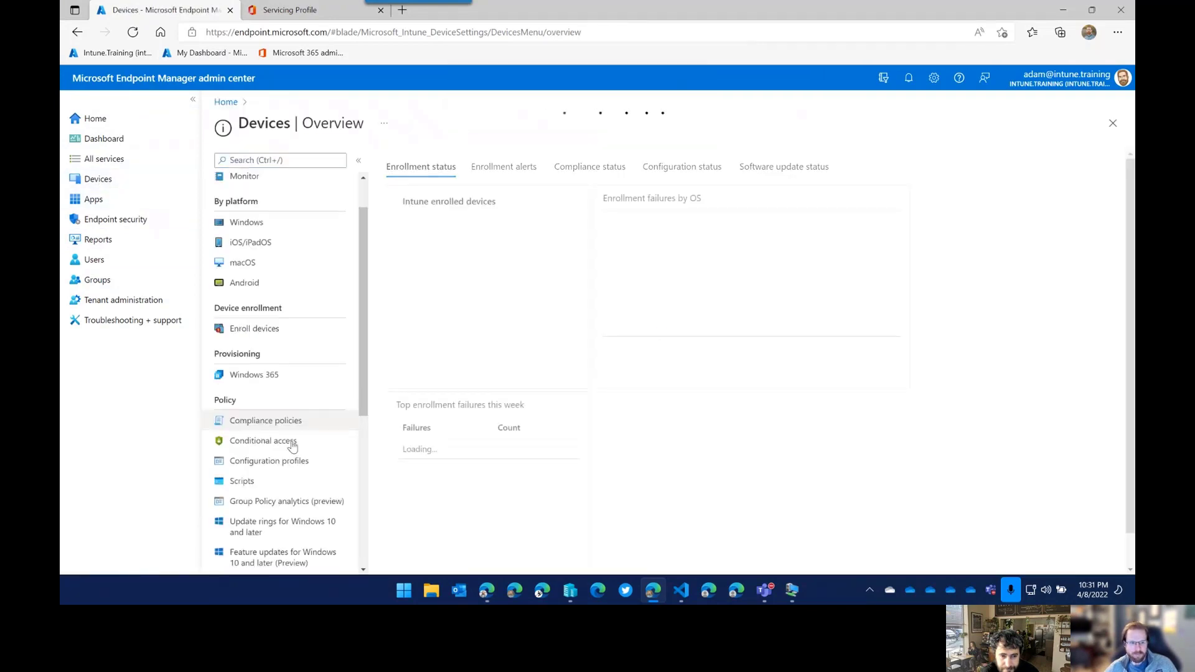
scroll(292, 447, down, 1)
click(323, 448)
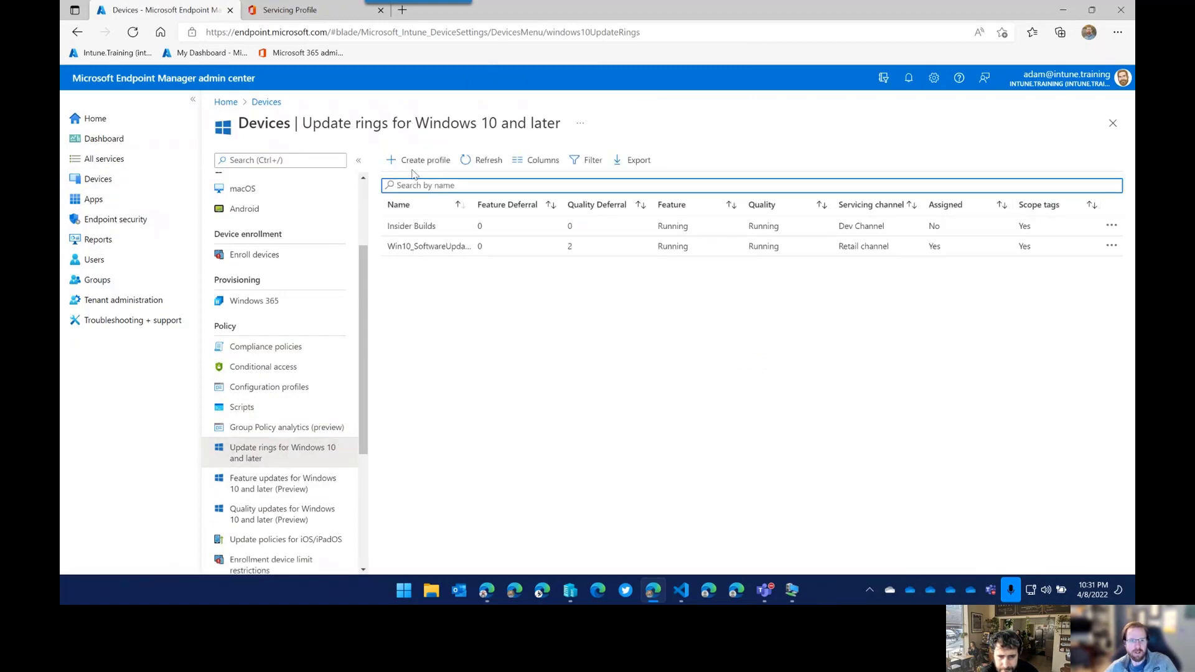
click(419, 248)
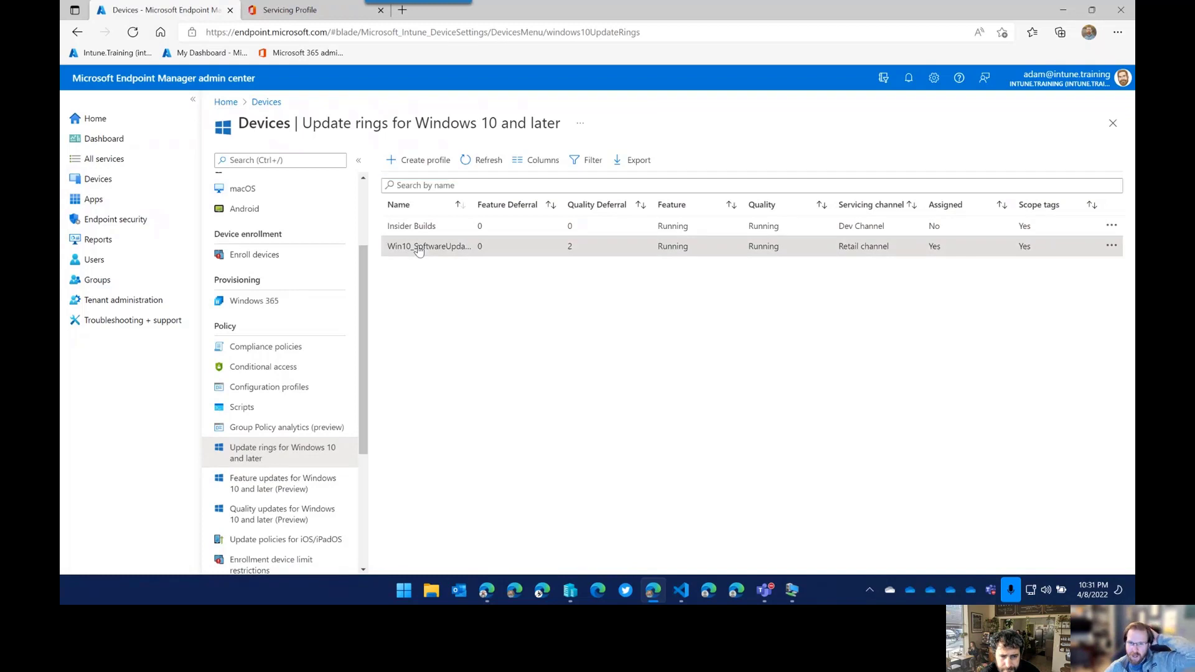
click(243, 230)
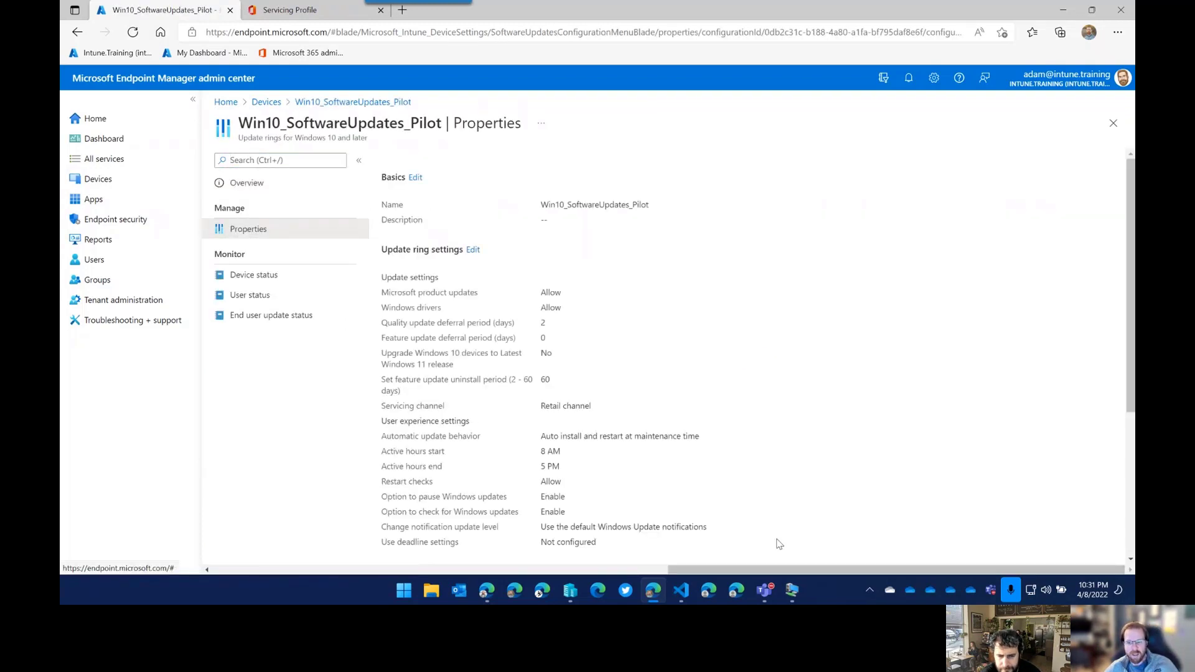
mouse_move(793, 590)
click(928, 526)
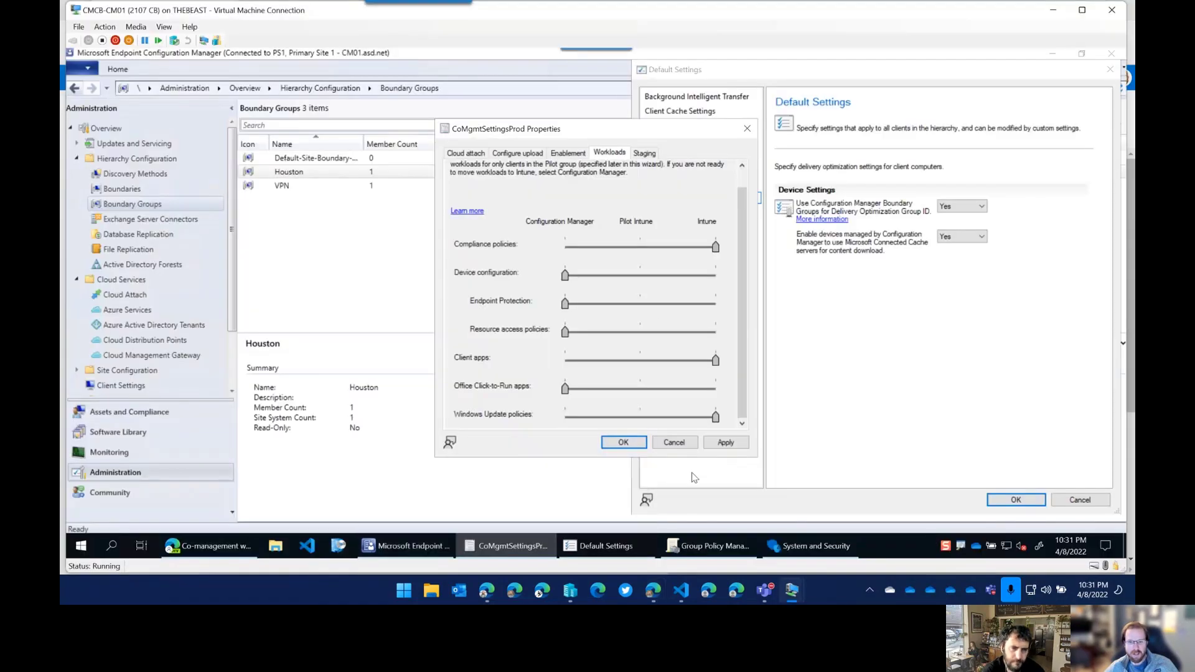
Display and review the Software Updates page of the Default client settings.
click(600, 546)
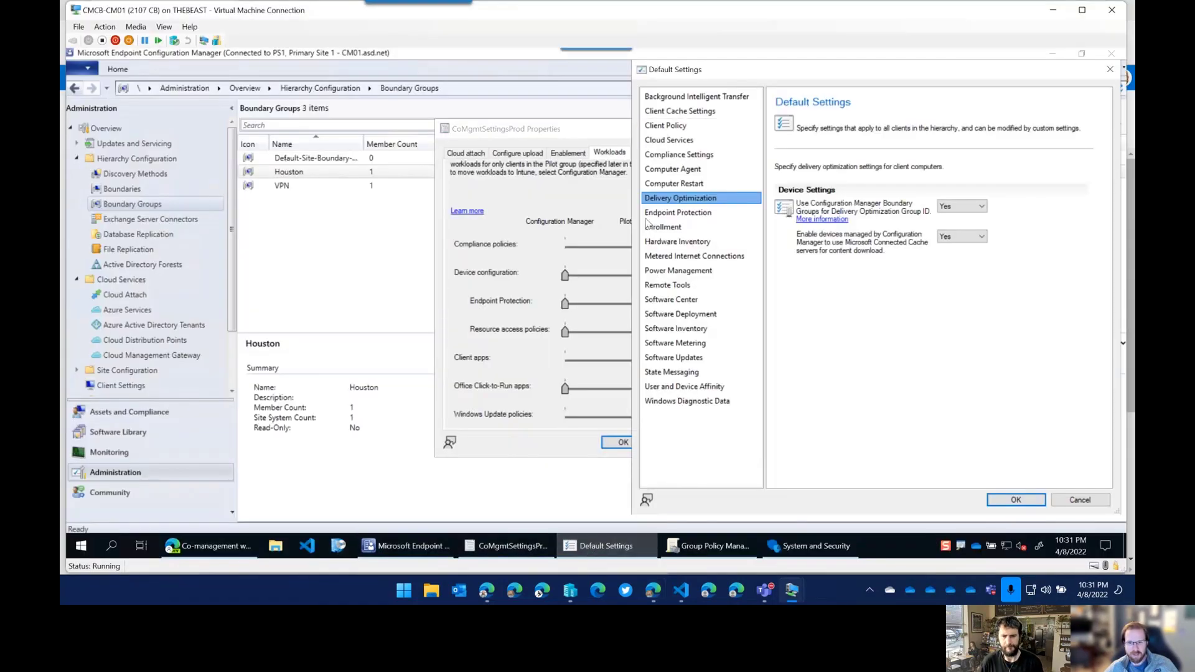
click(696, 360)
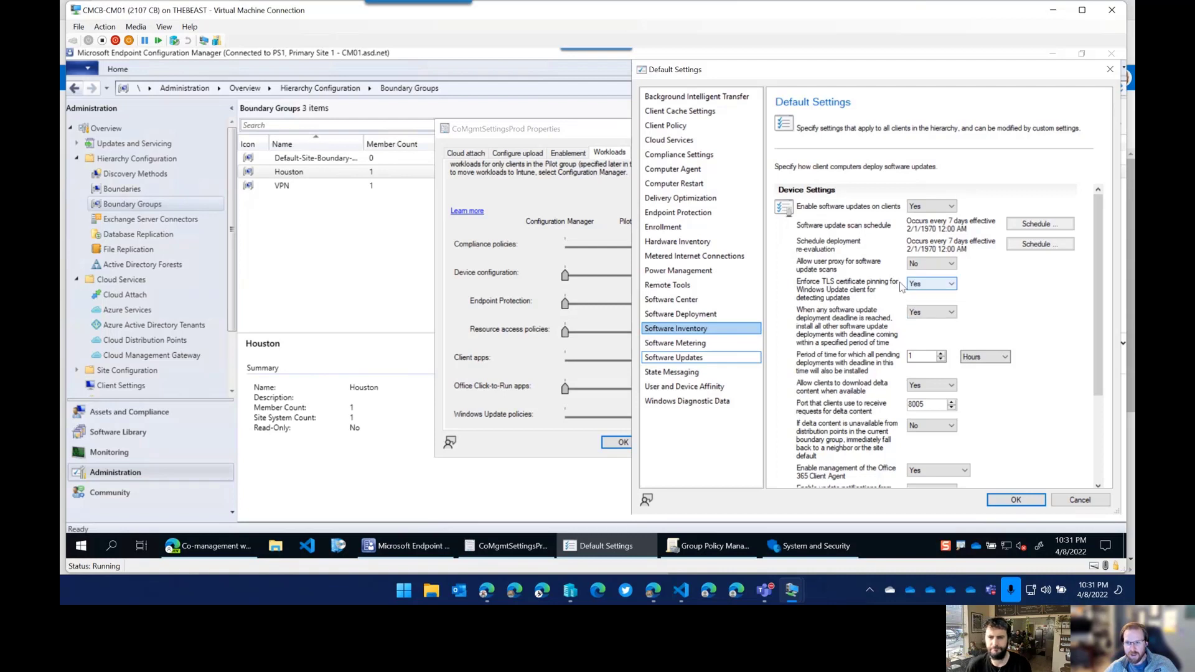
scroll(896, 301, down, 2)
scroll(887, 288, up, 2)
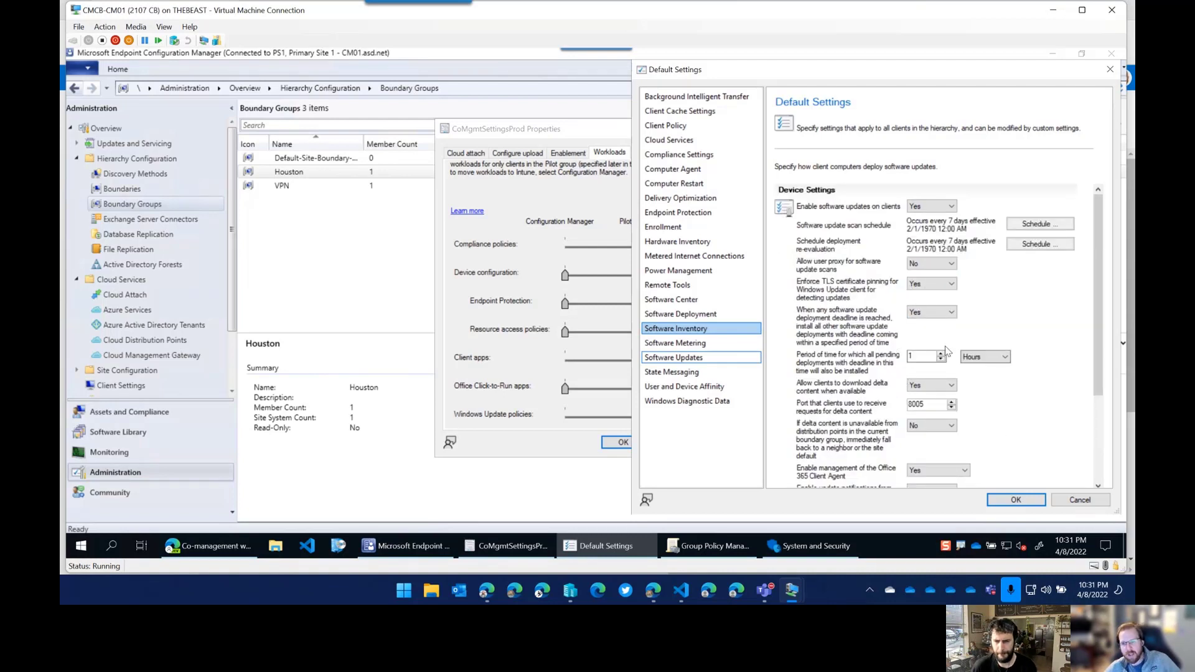
click(122, 434)
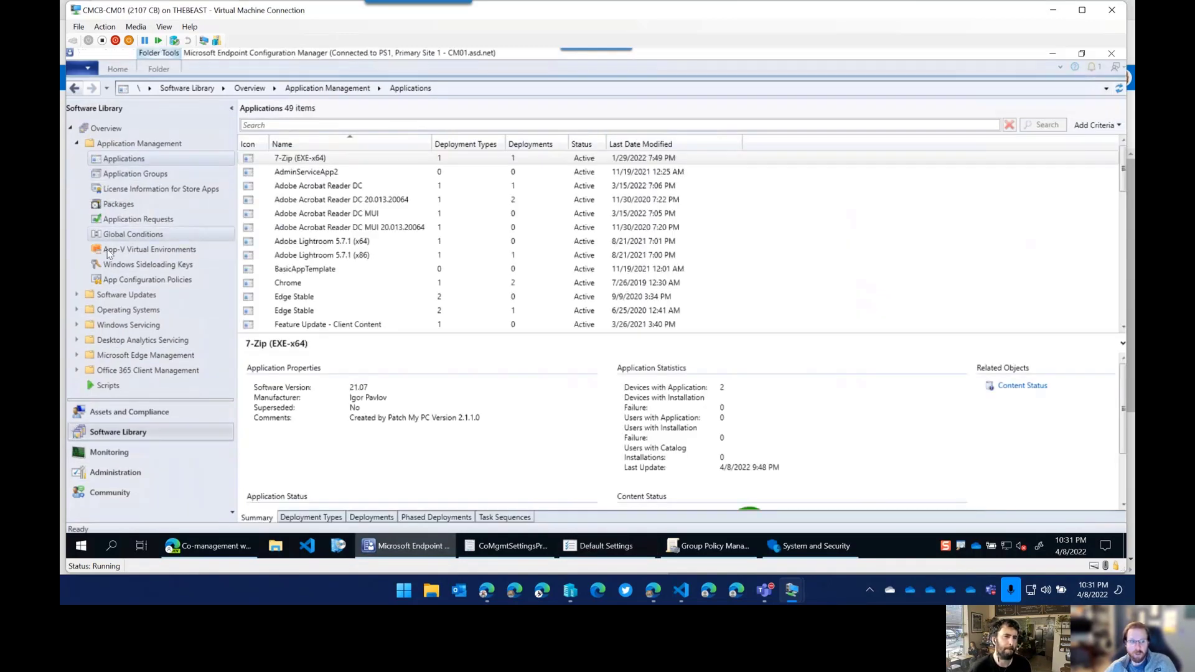
Select the Windows 10 Monthly Updates automatic deployment rule and view its Deployment Settings.
click(76, 295)
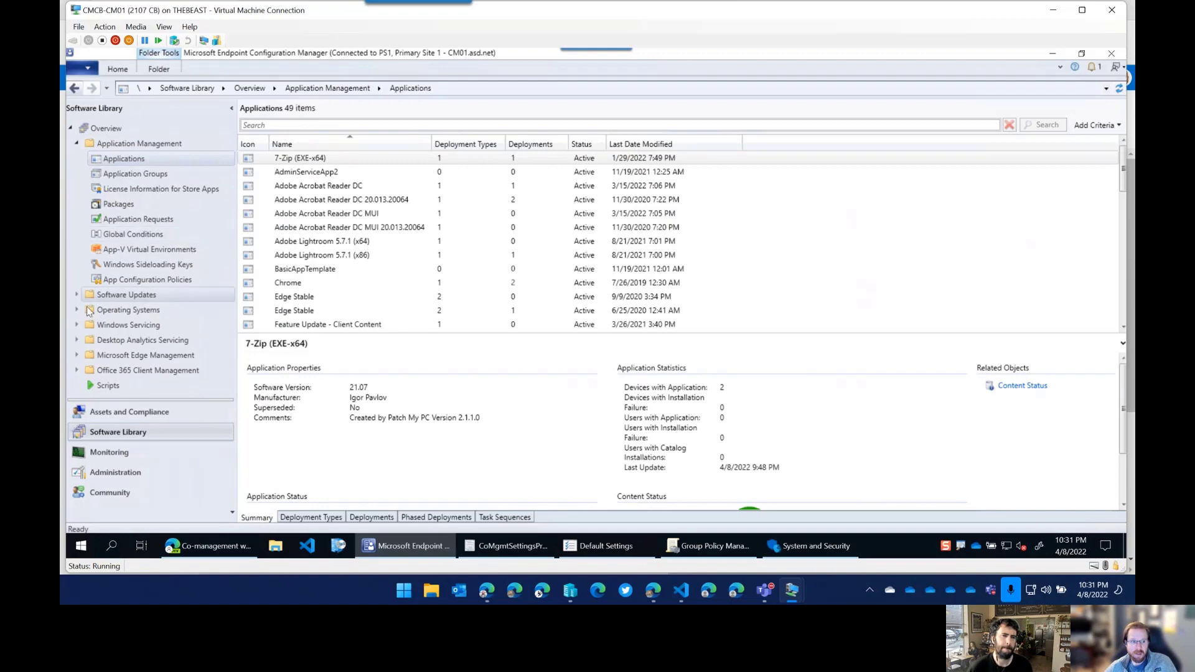
click(76, 143)
click(150, 220)
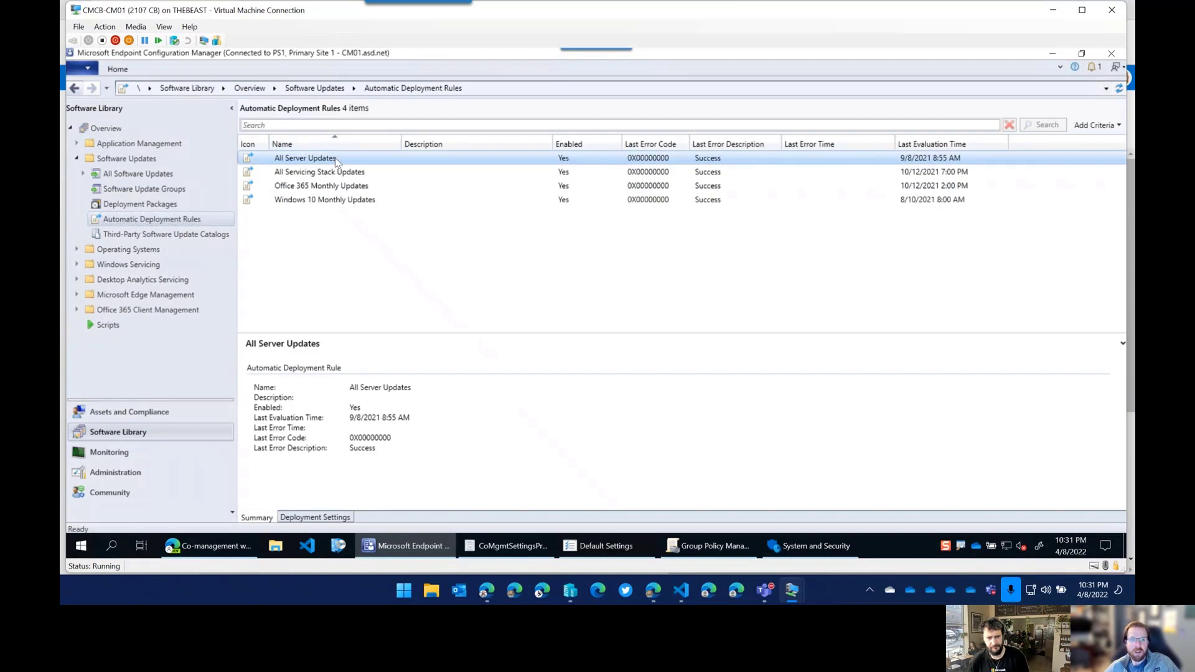
click(338, 200)
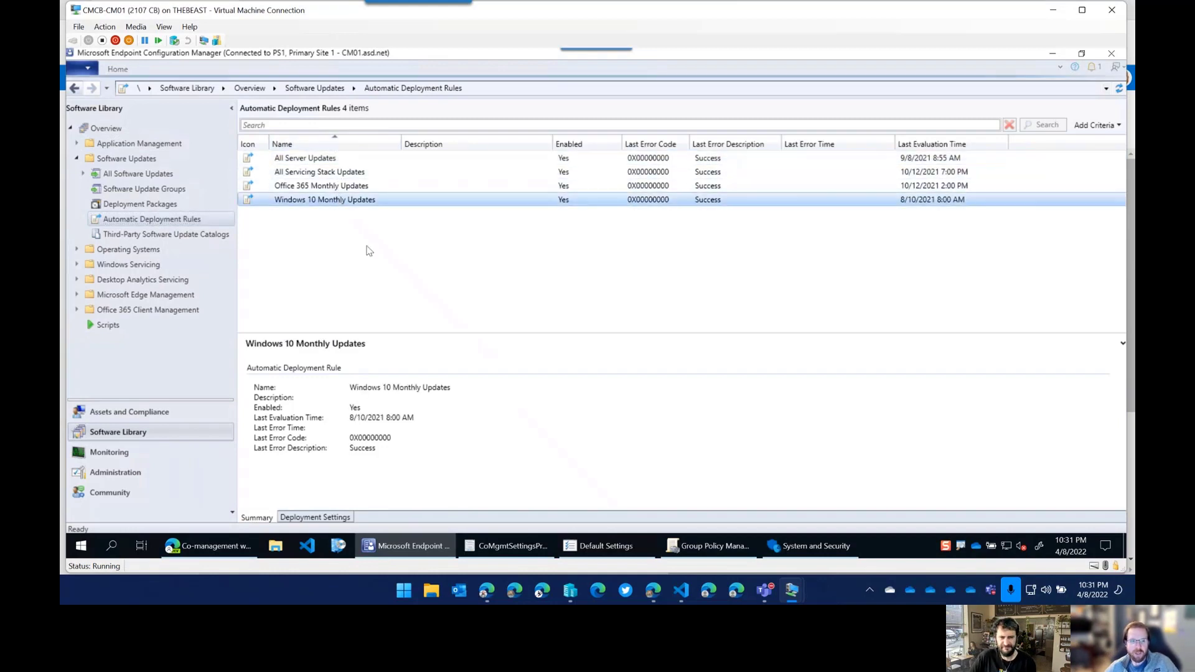
drag(402, 336, 395, 232)
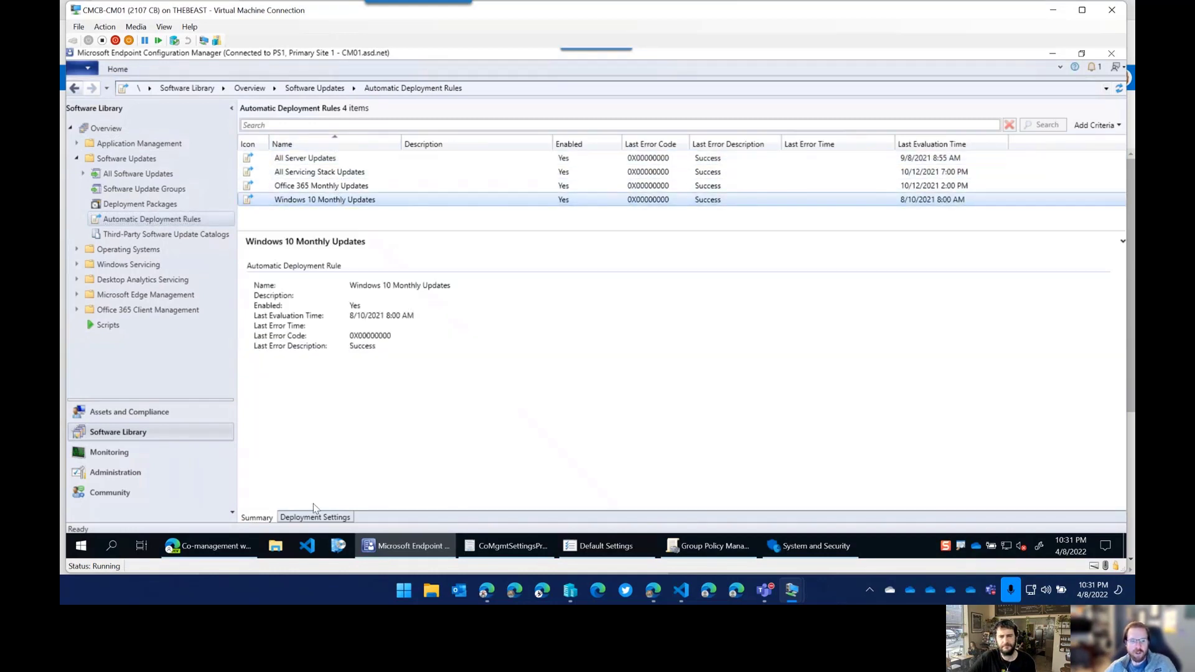
click(315, 517)
Open the All Systems deployment's properties and review its Deployment Schedule tab.
click(263, 275)
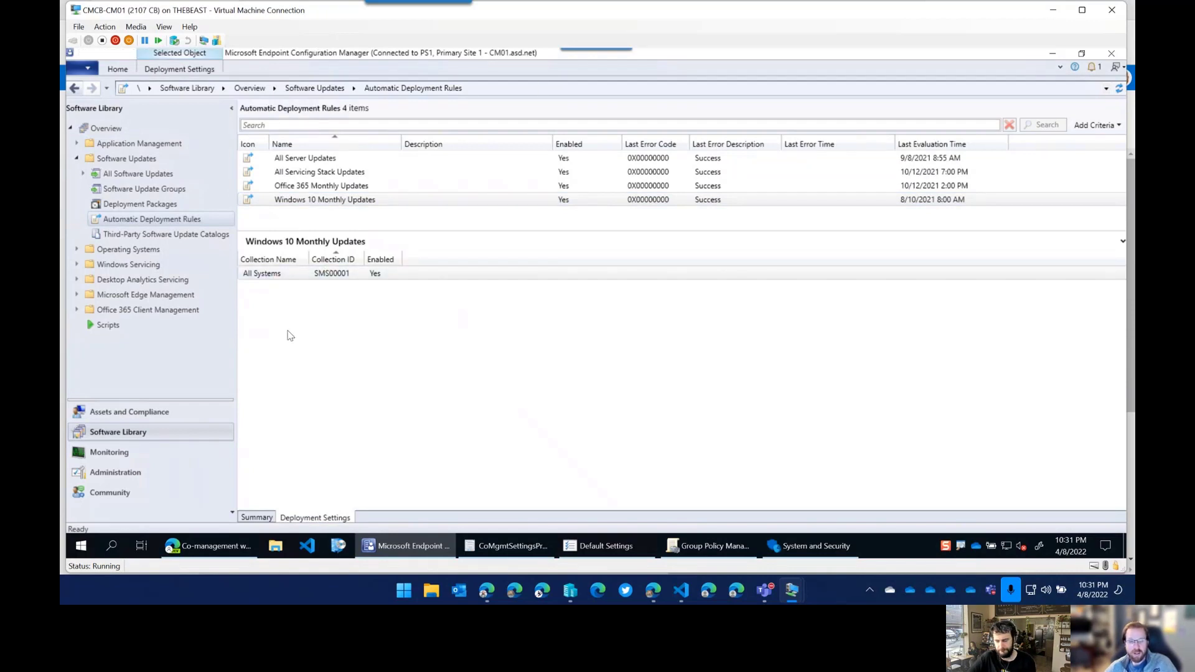
right_click(355, 278)
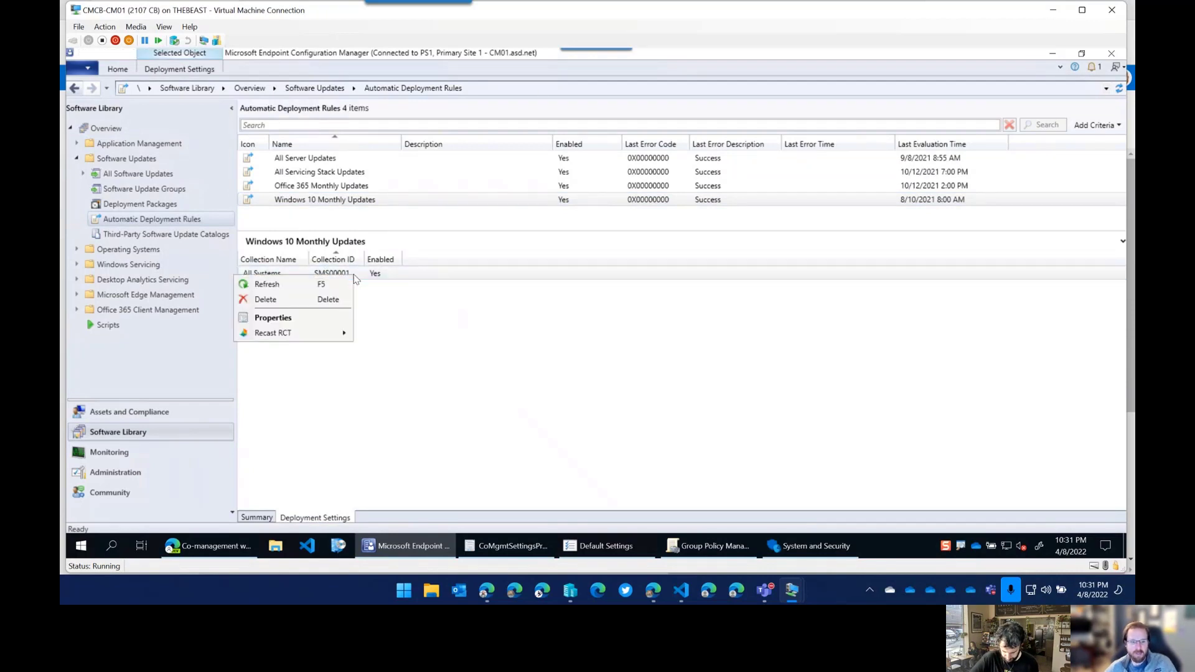
click(279, 320)
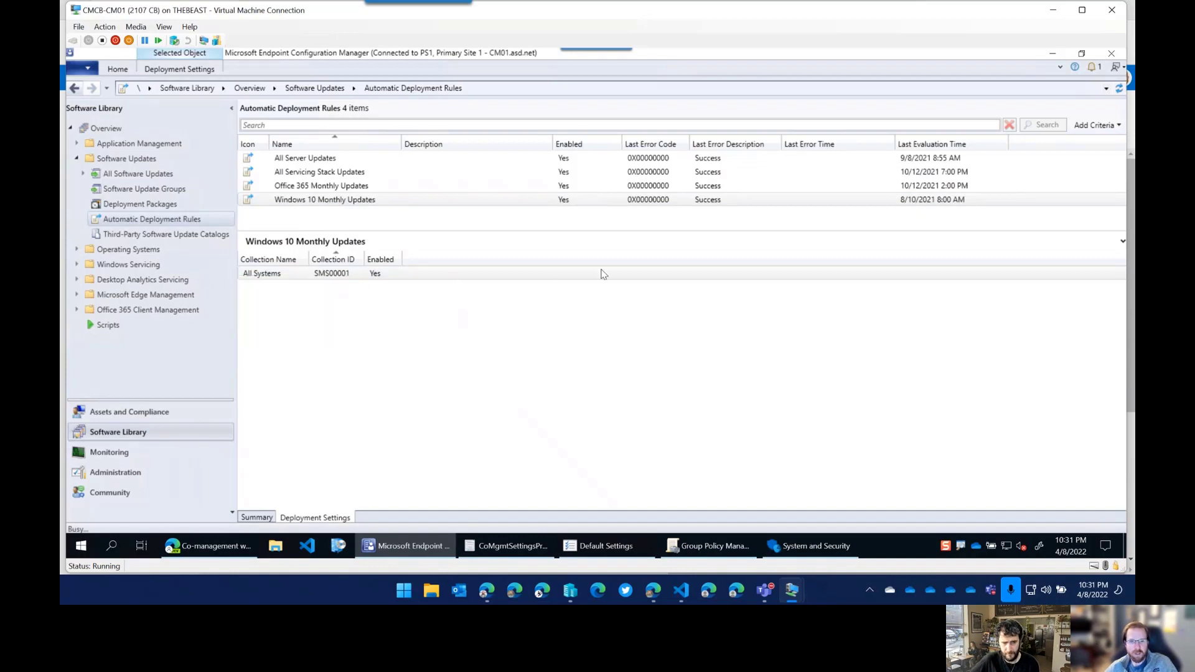
click(454, 124)
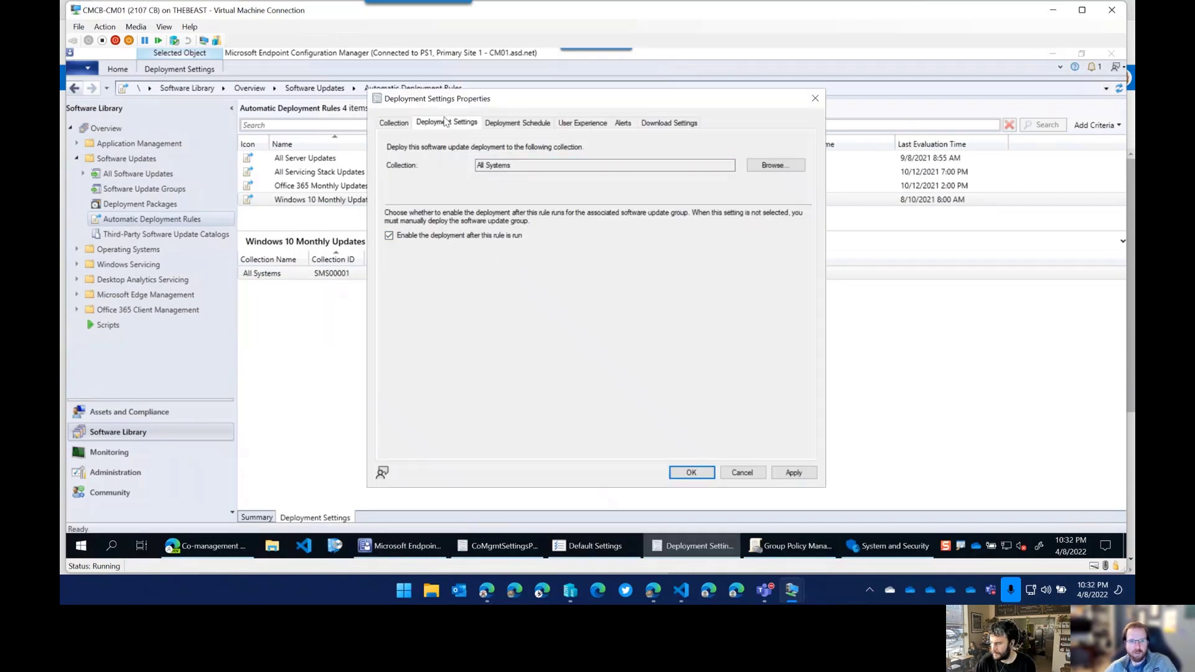
click(514, 125)
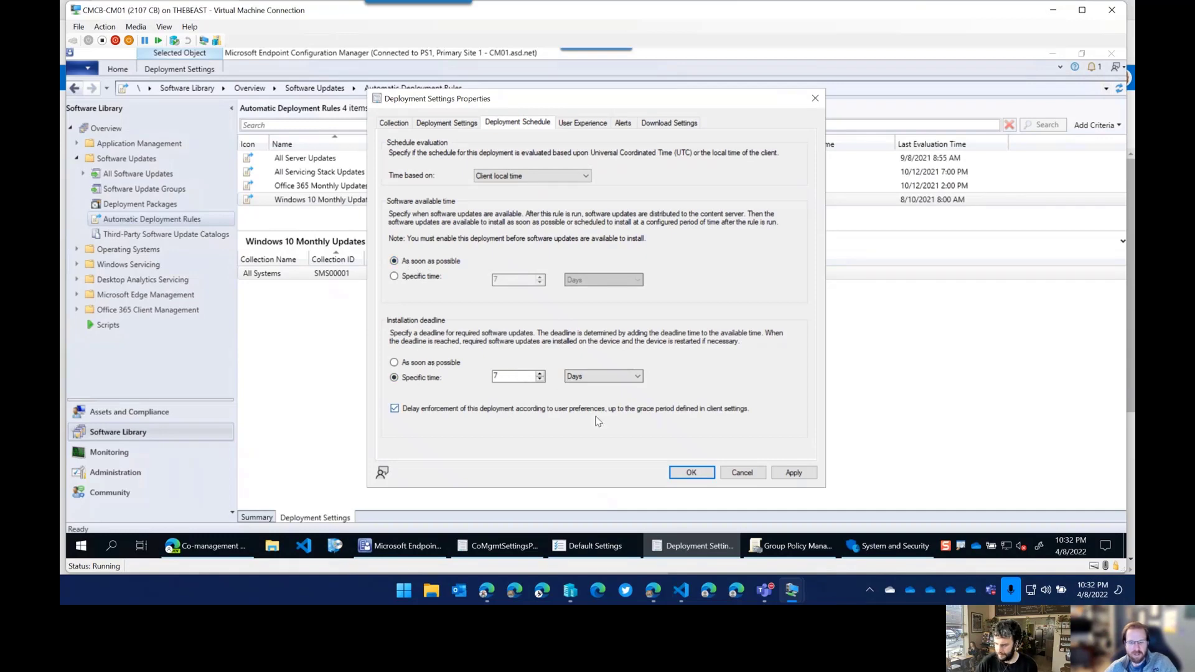
mouse_move(654, 597)
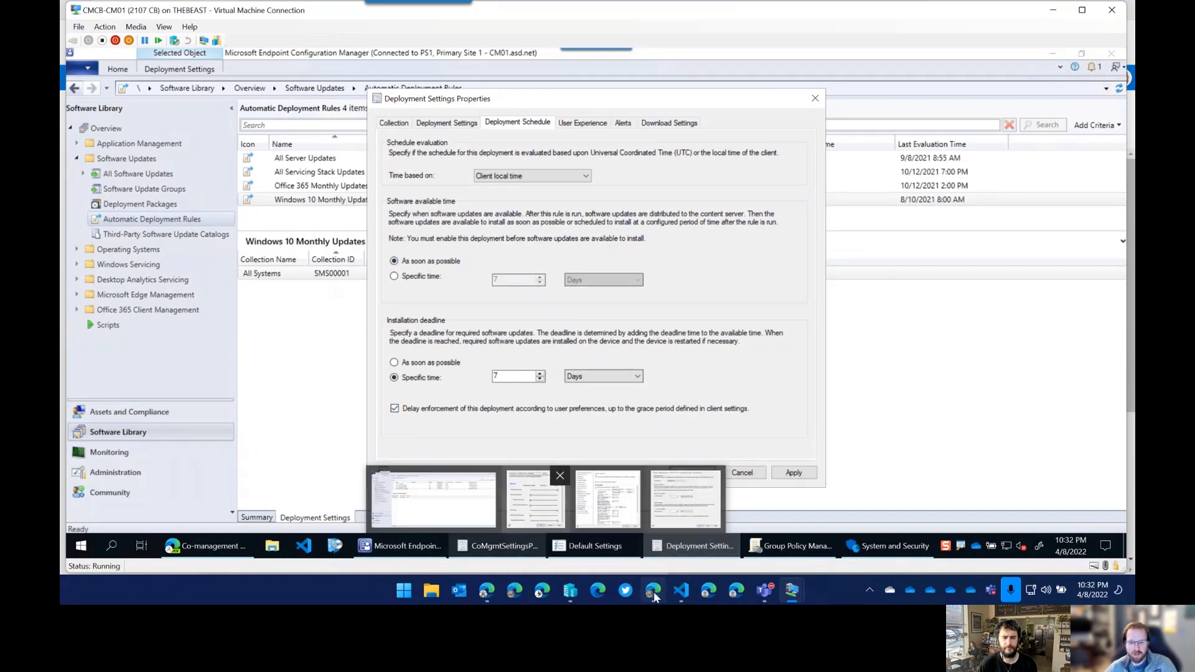
click(608, 498)
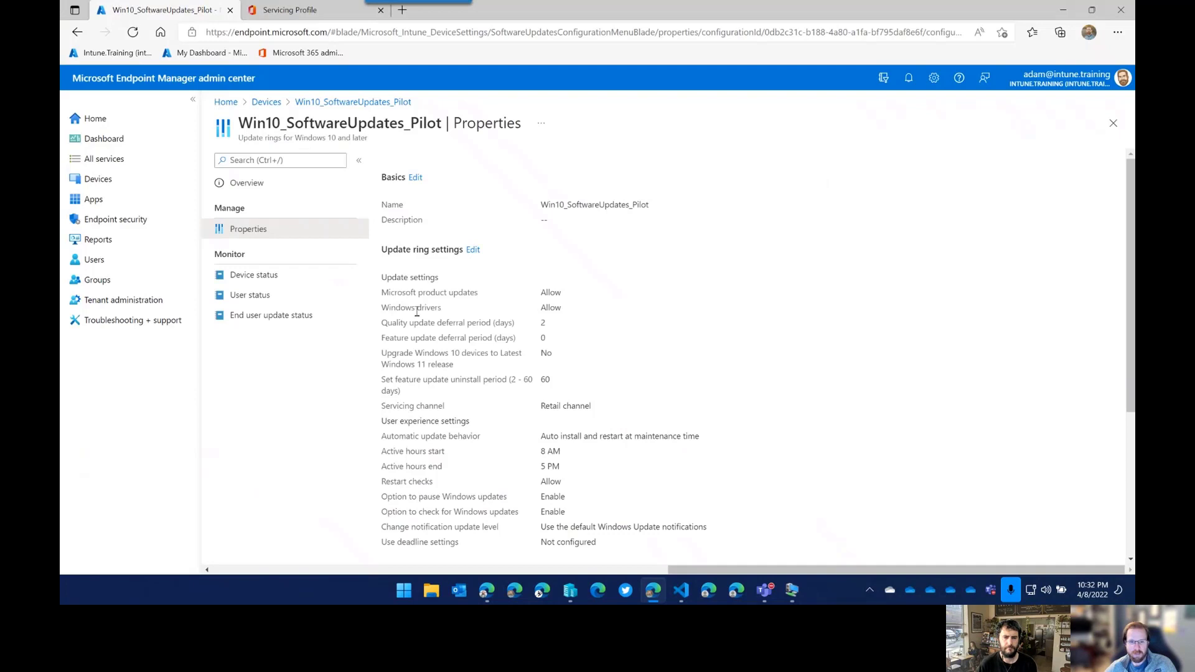
Open the update ring settings for editing and review them, leaving the quality update deferral unchanged.
click(473, 250)
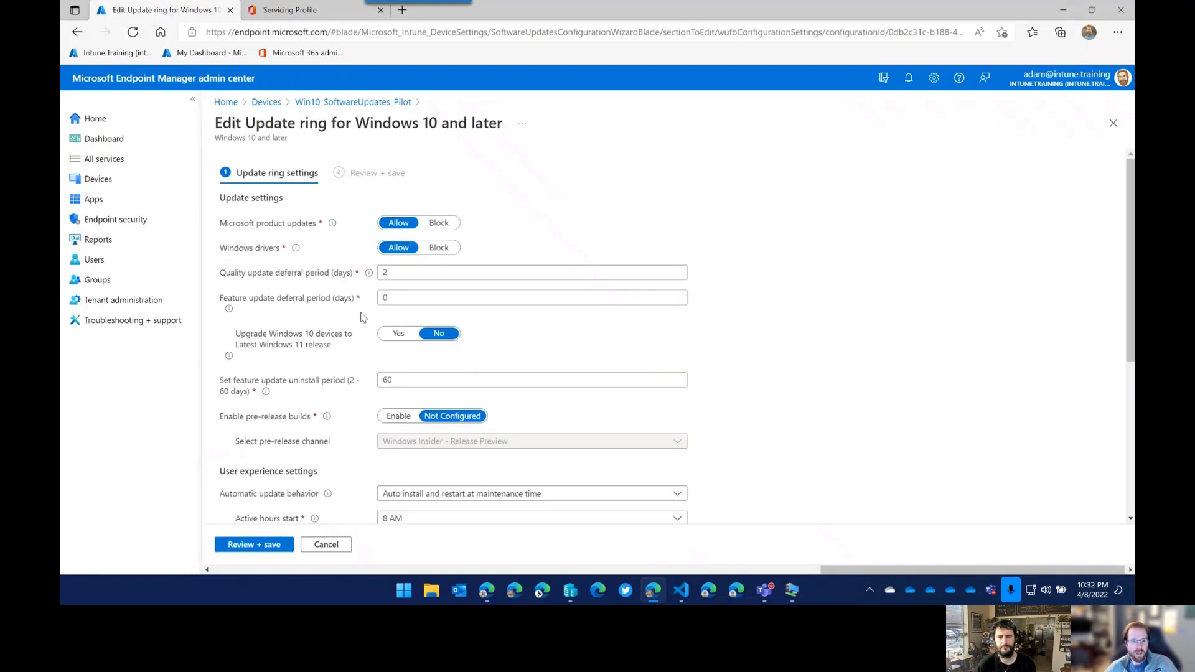
key(Tab)
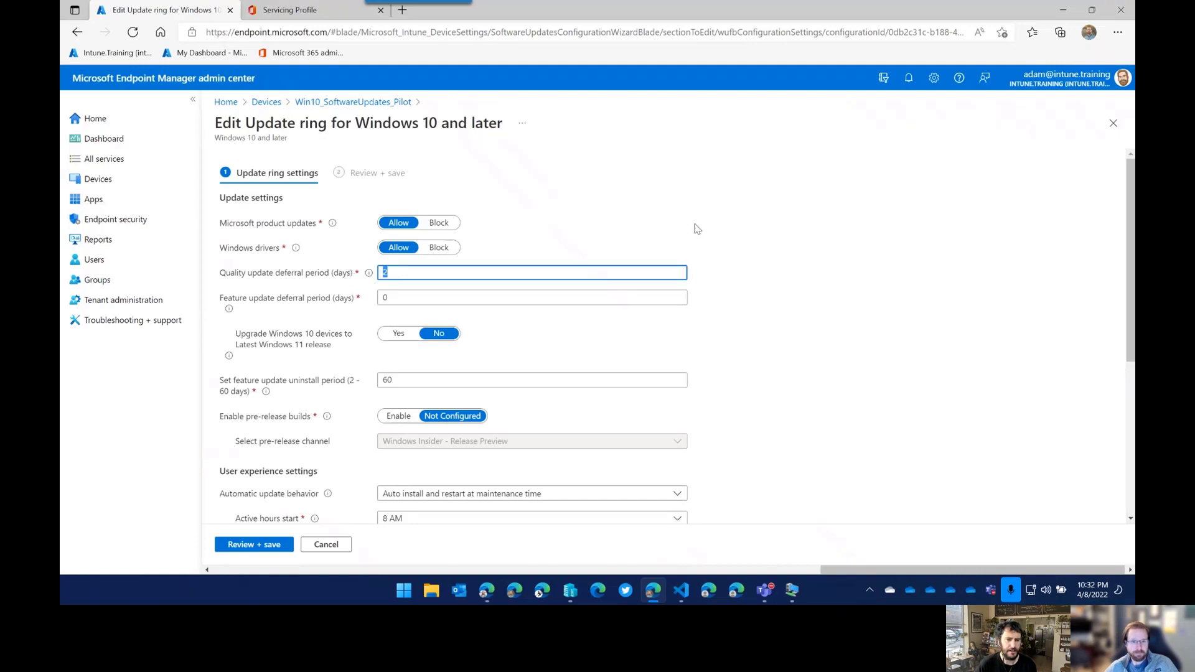
click(716, 225)
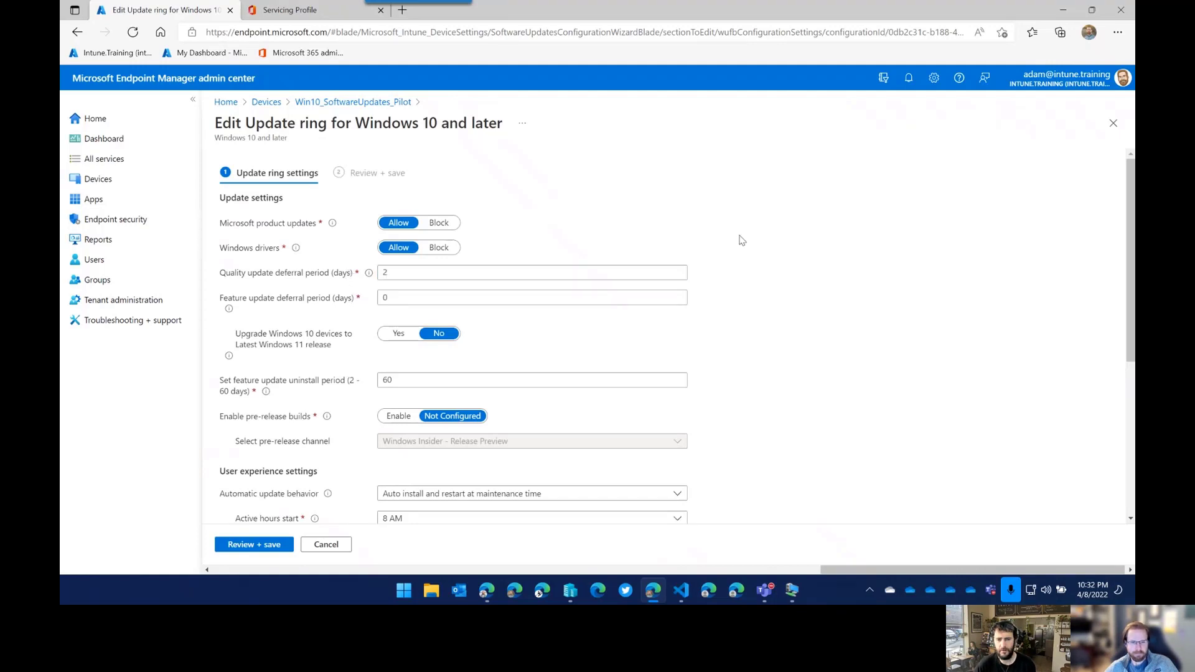
scroll(767, 243, down, 1)
scroll(768, 246, down, 1)
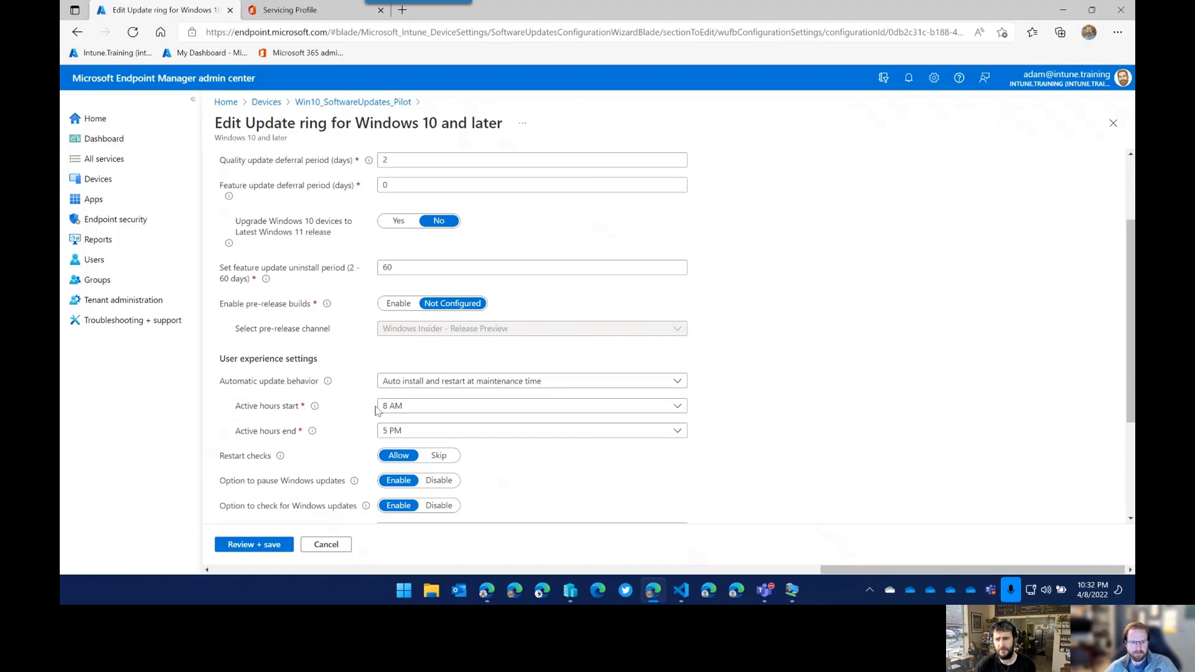
scroll(505, 409, down, 1)
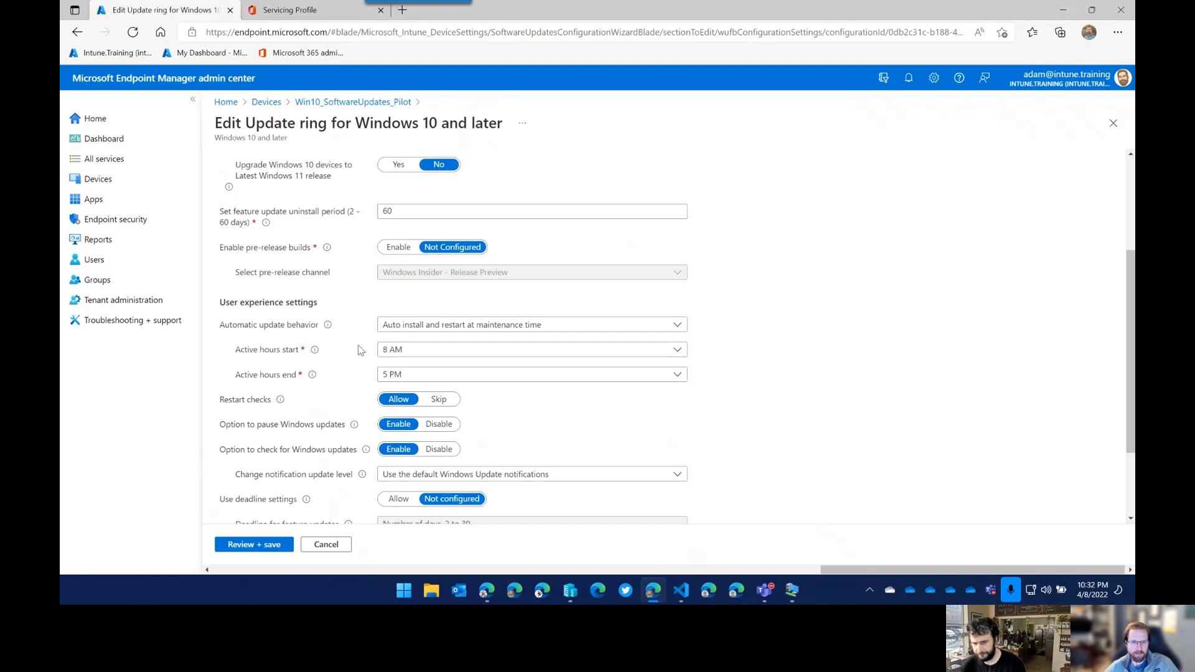
scroll(448, 367, down, 2)
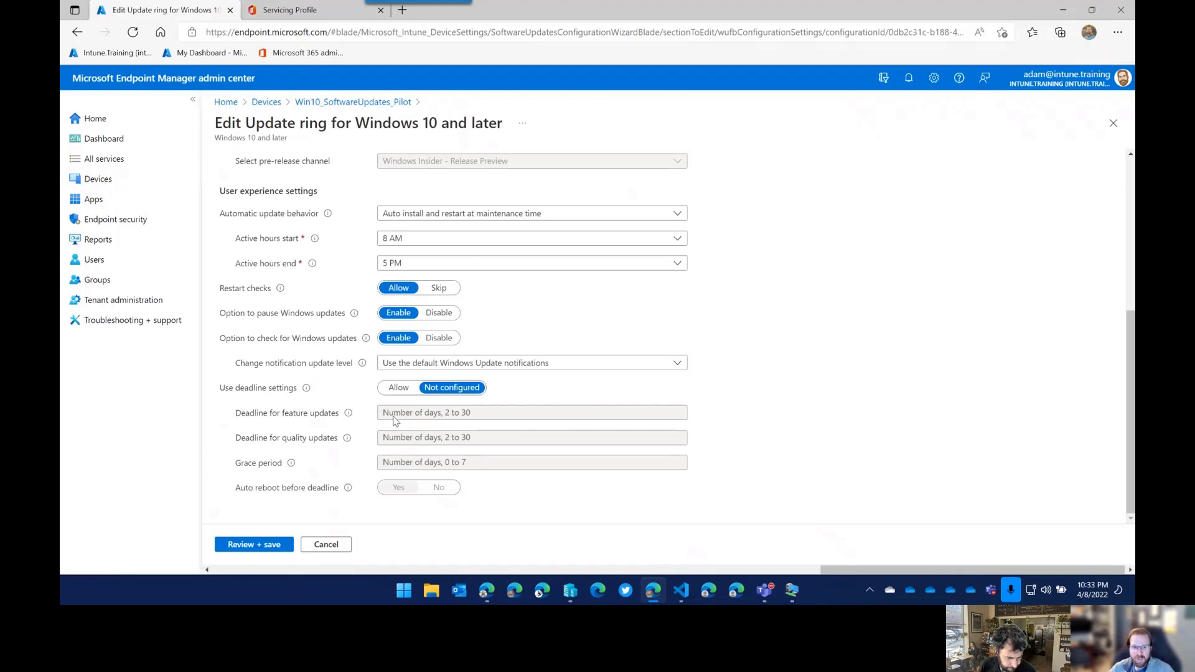
scroll(393, 422, up, 3)
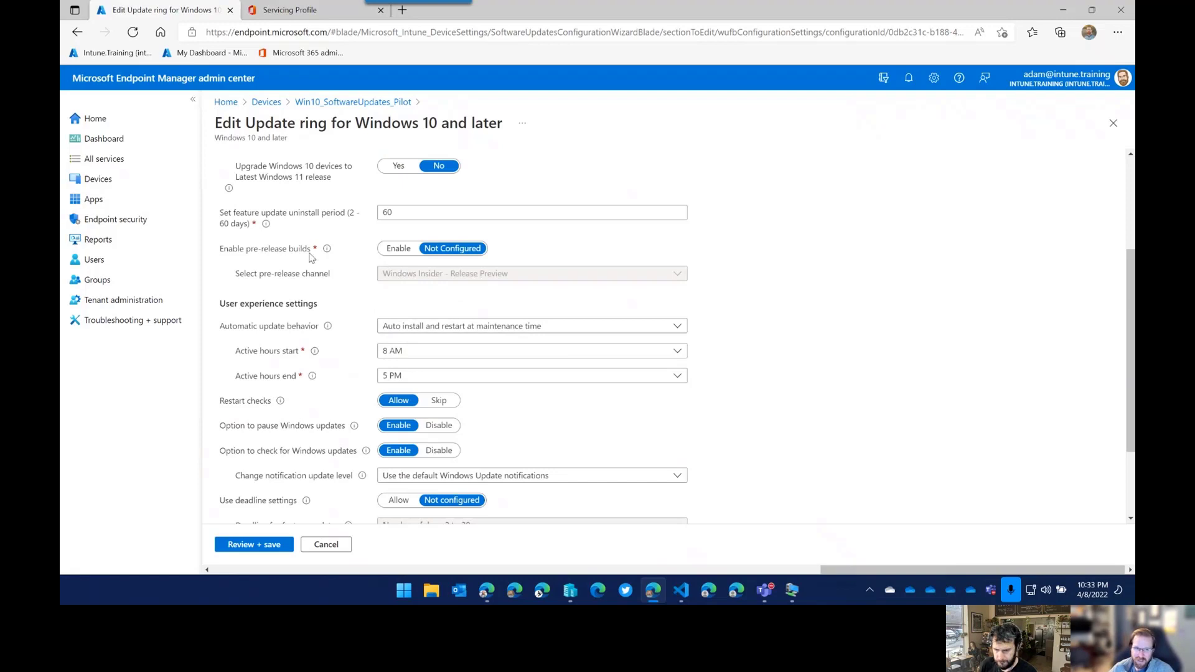
scroll(276, 259, up, 4)
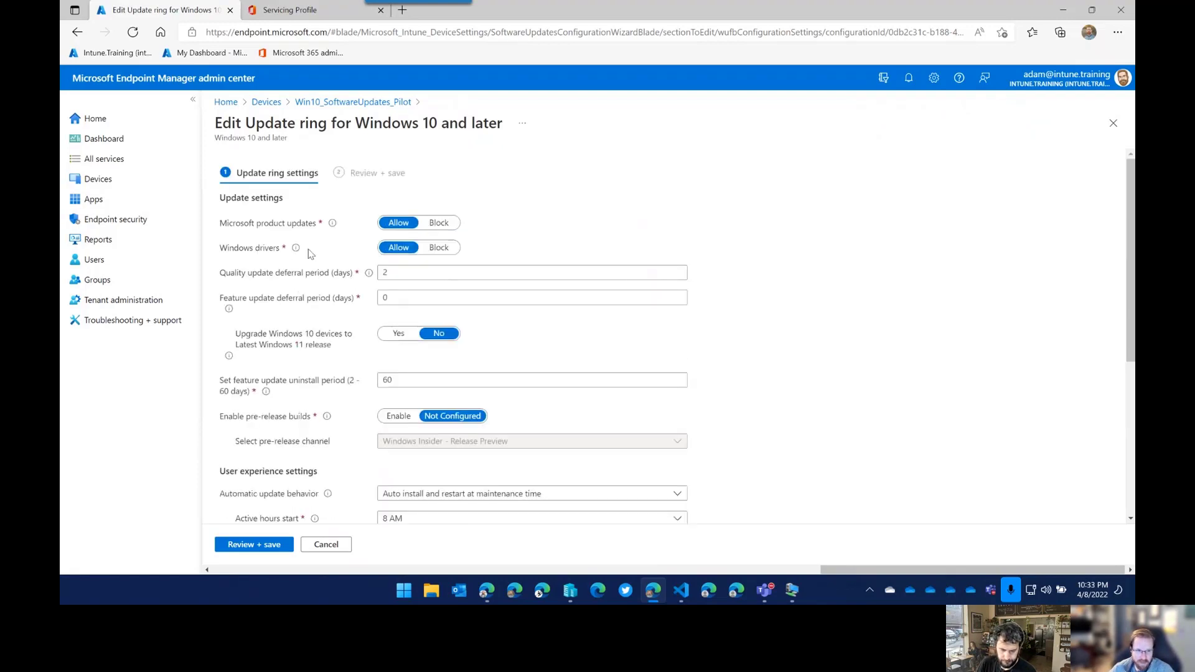
Toggle Windows drivers to Block and back to Allow, then recheck the remaining settings.
mouse_move(297, 249)
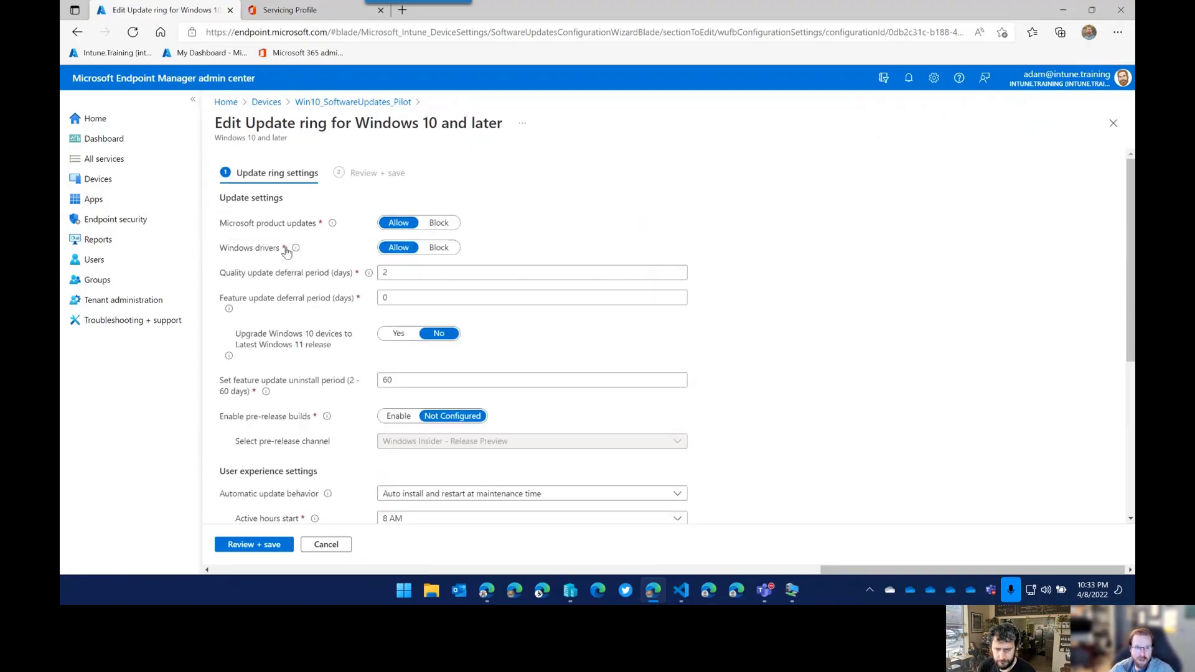
click(438, 248)
click(398, 248)
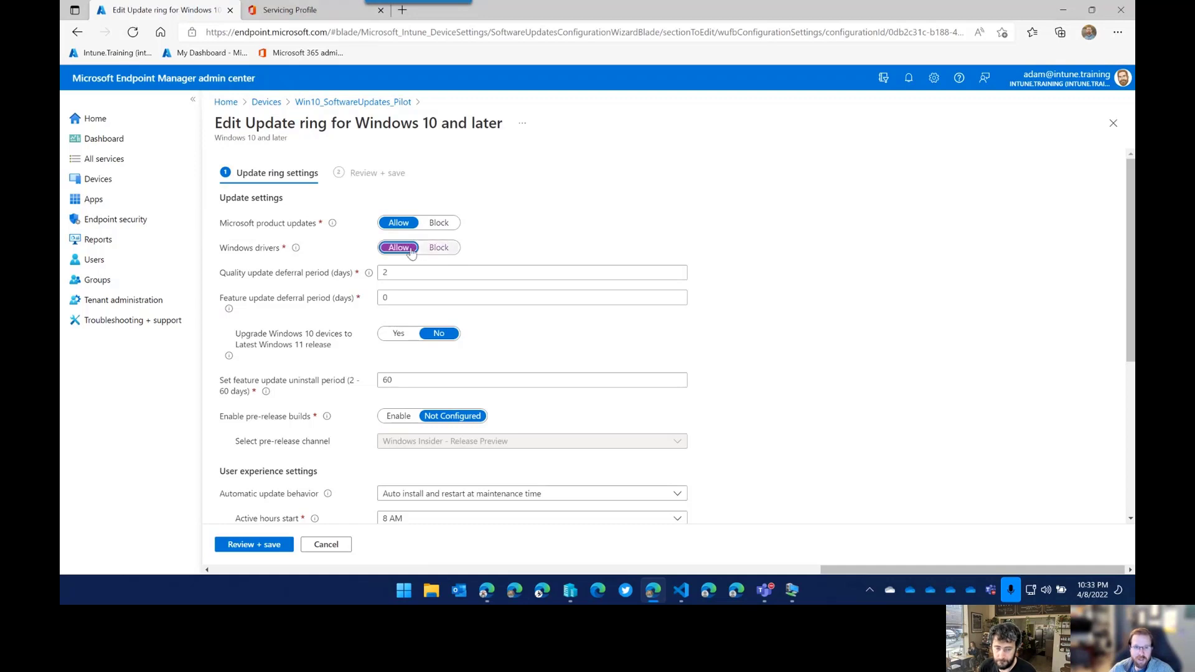
mouse_move(297, 249)
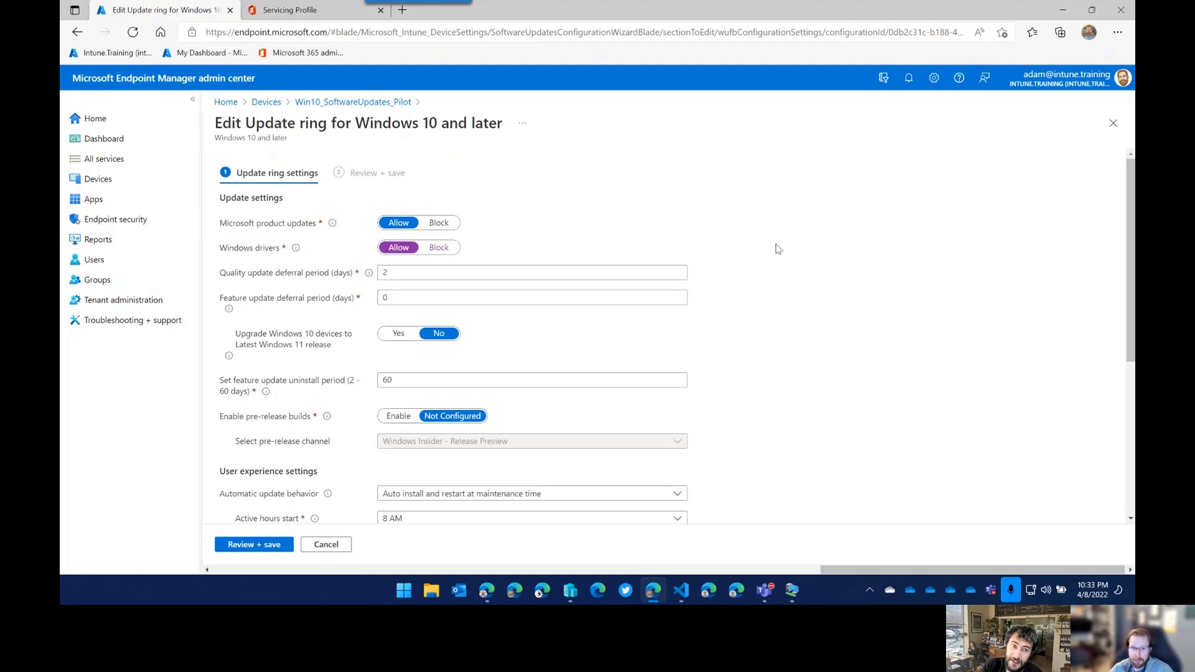
scroll(779, 252, down, 3)
scroll(778, 254, down, 3)
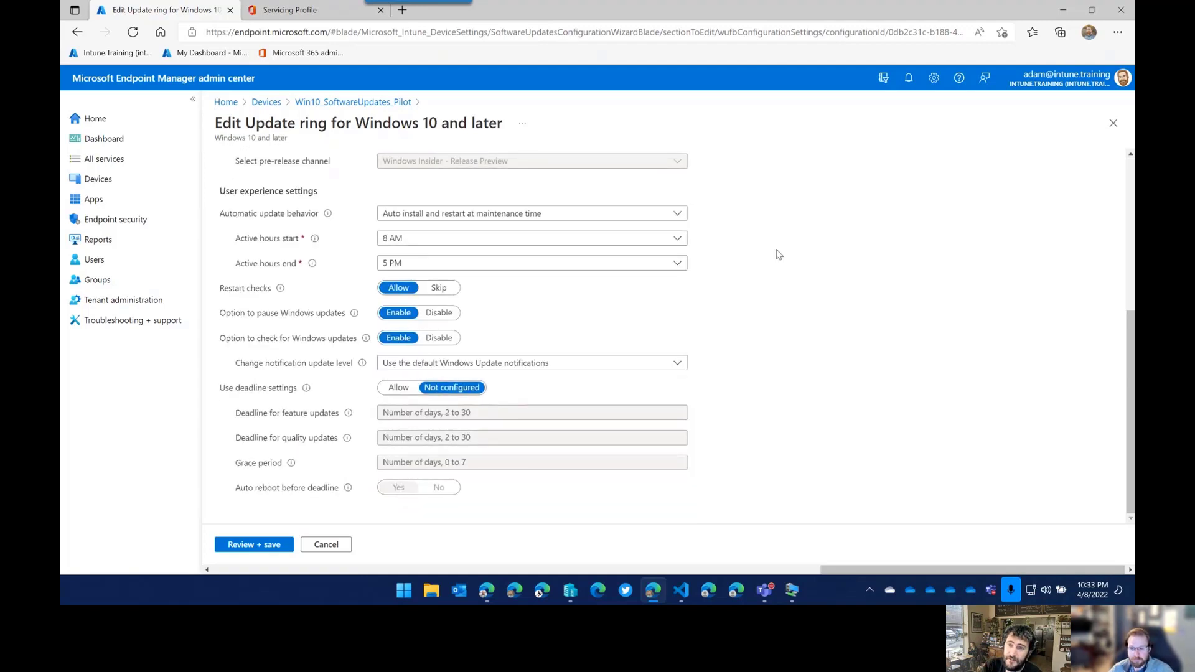
scroll(779, 254, up, 5)
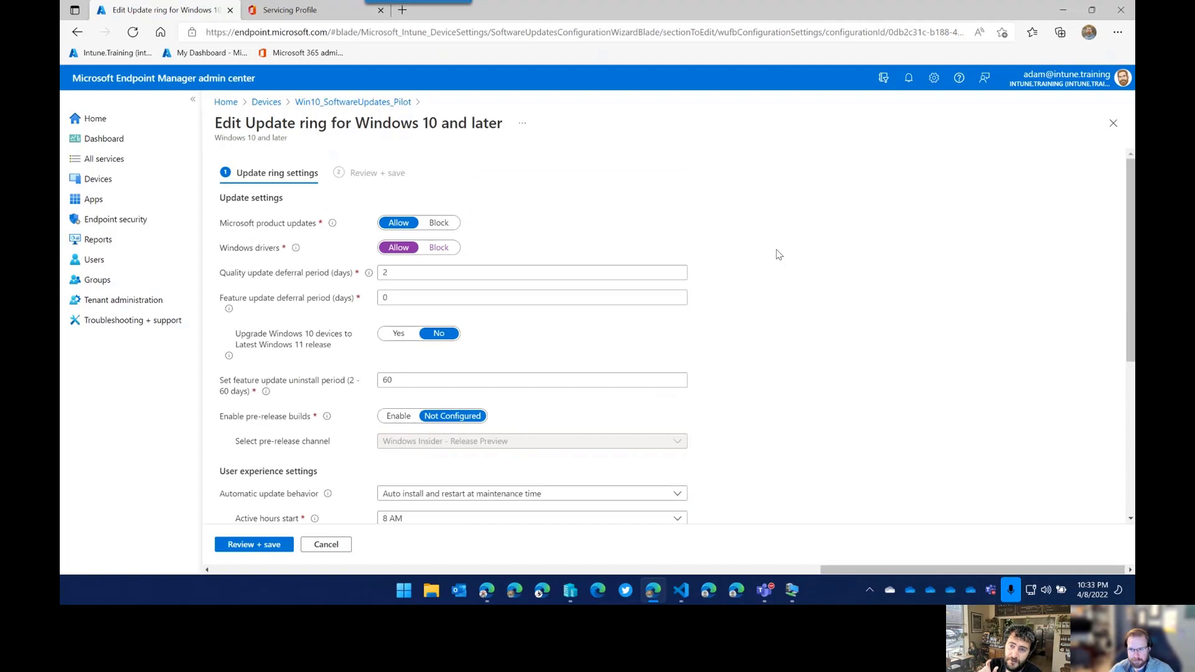
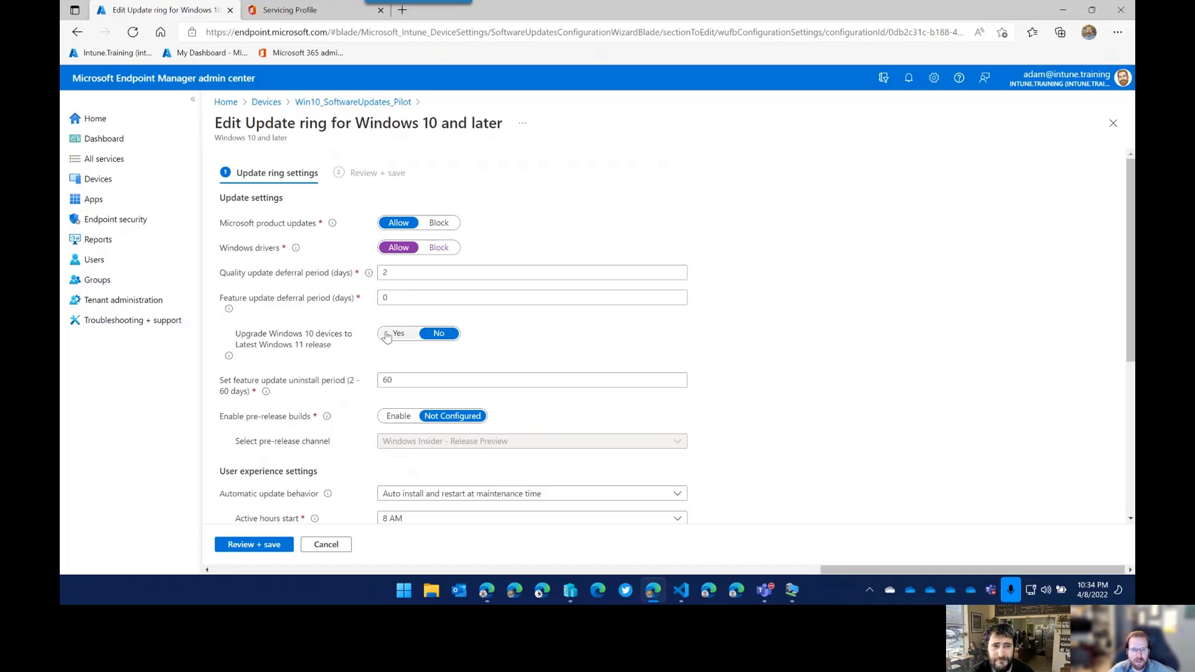
Review the quality update deferral period, keeping it at 2.
click(480, 273)
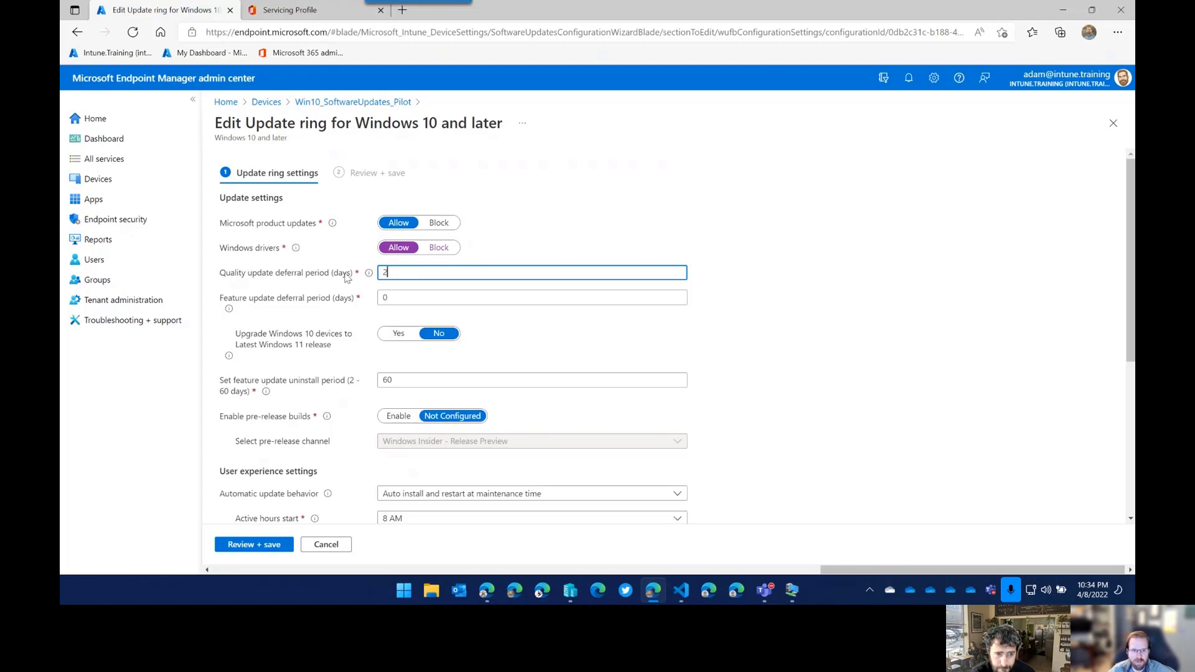
key(ctrl+a)
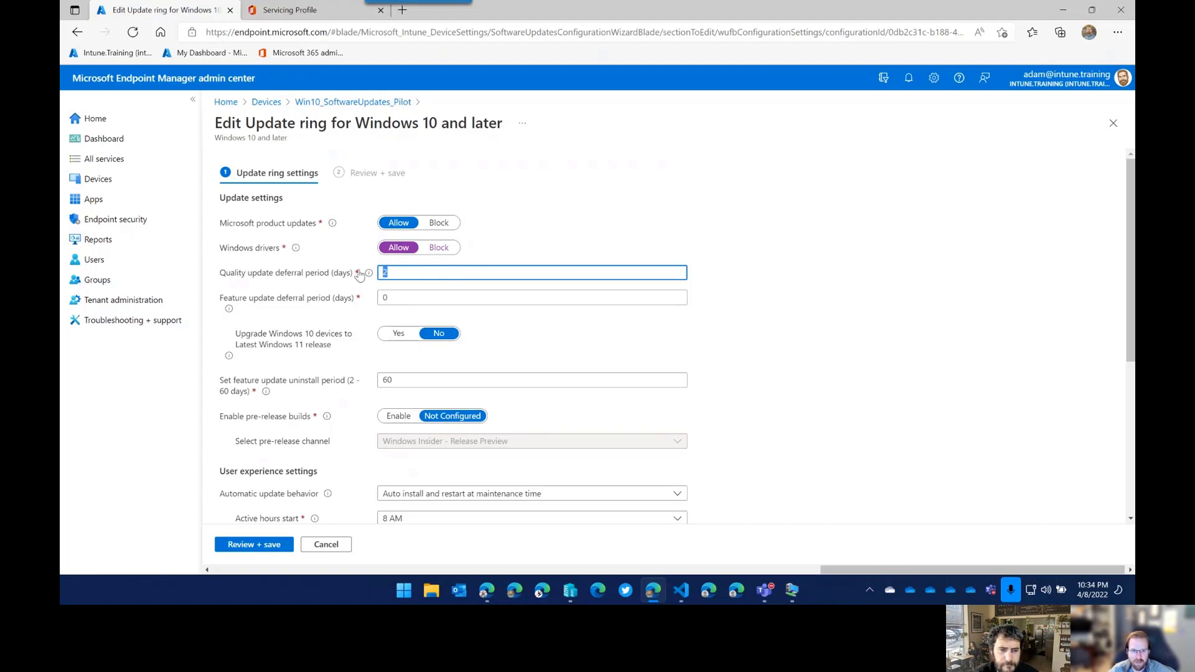
mouse_move(369, 274)
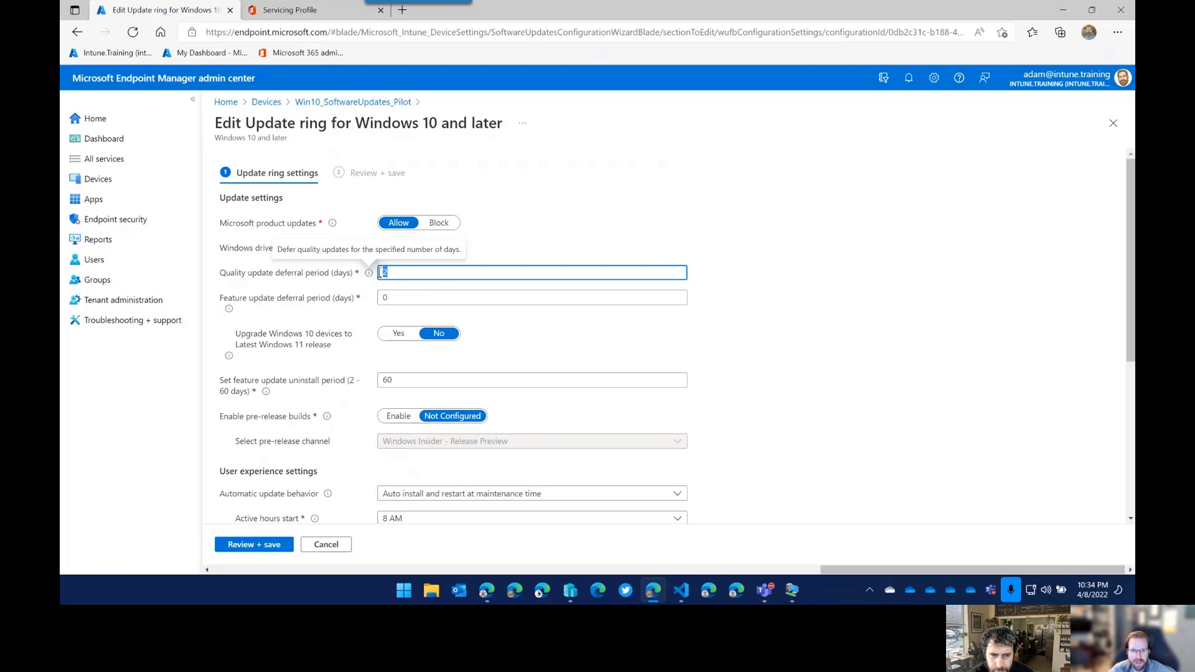
click(419, 273)
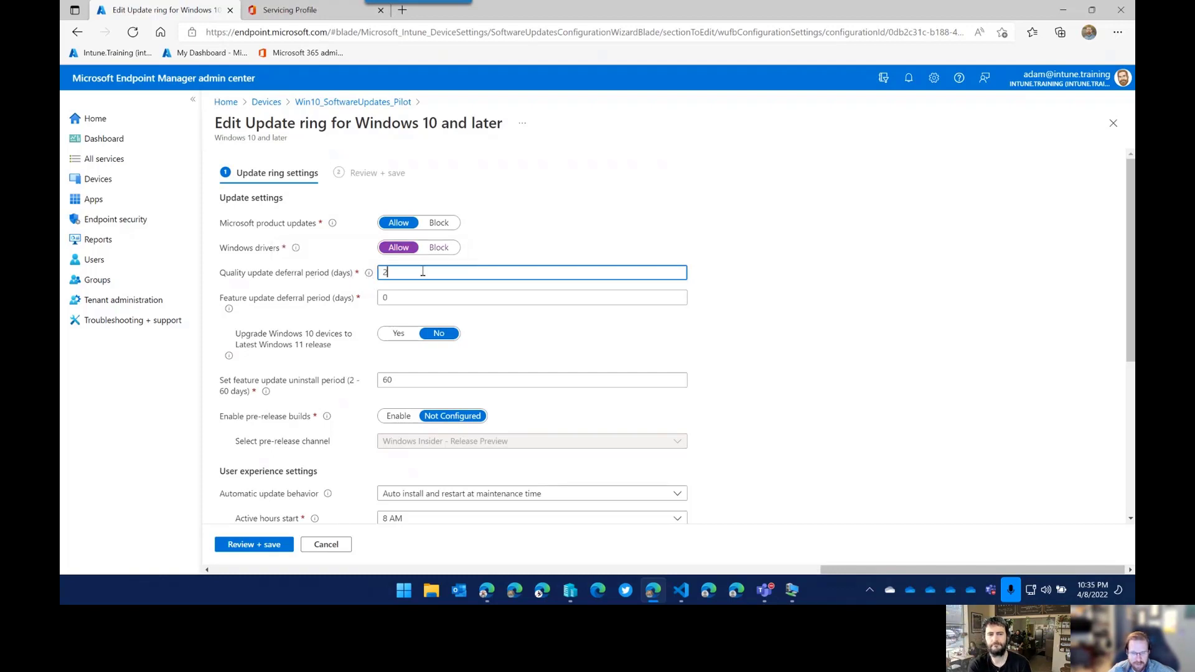
mouse_move(296, 249)
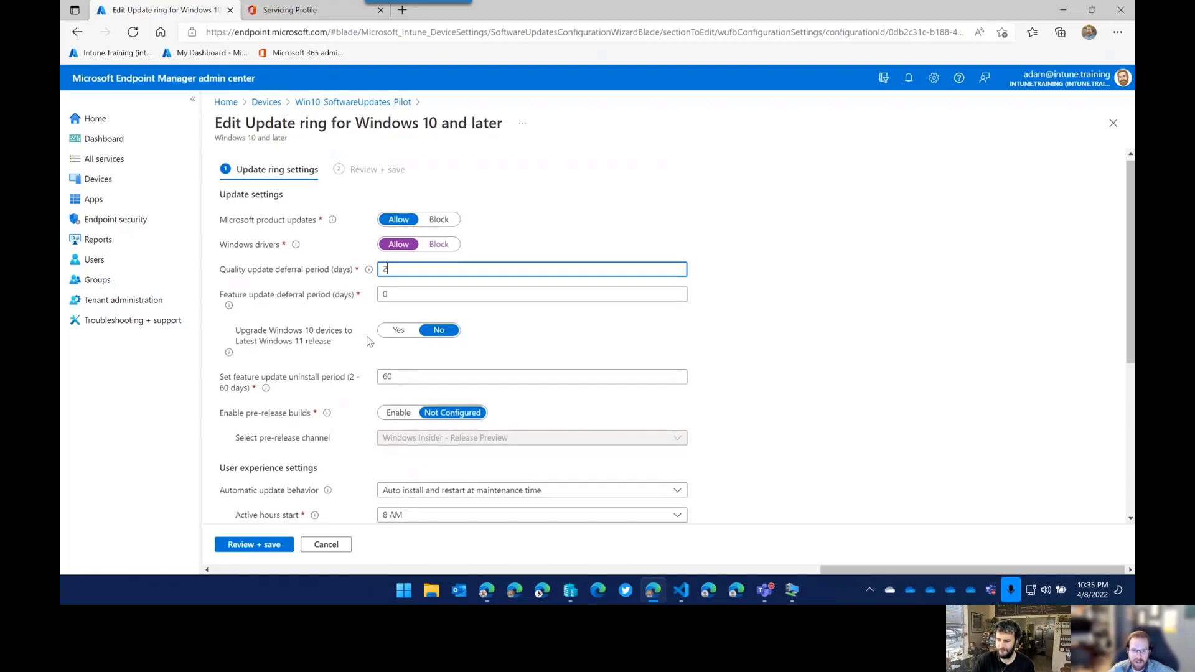
scroll(361, 348, down, 4)
scroll(350, 354, down, 1)
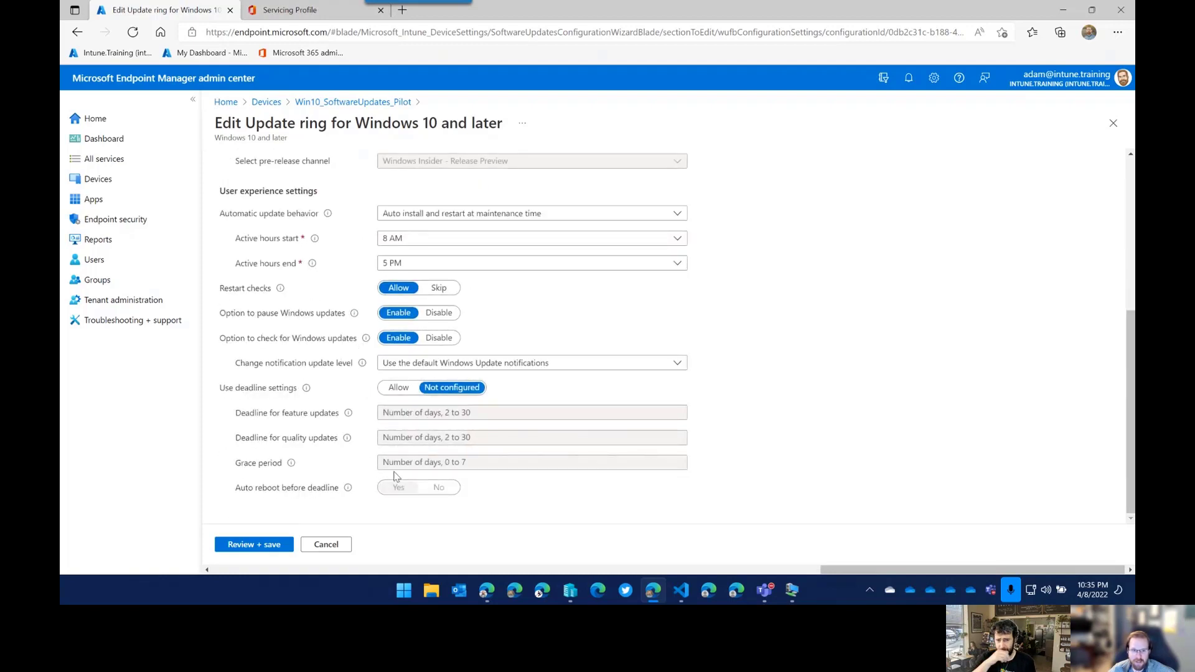
scroll(396, 476, up, 5)
double_click(383, 274)
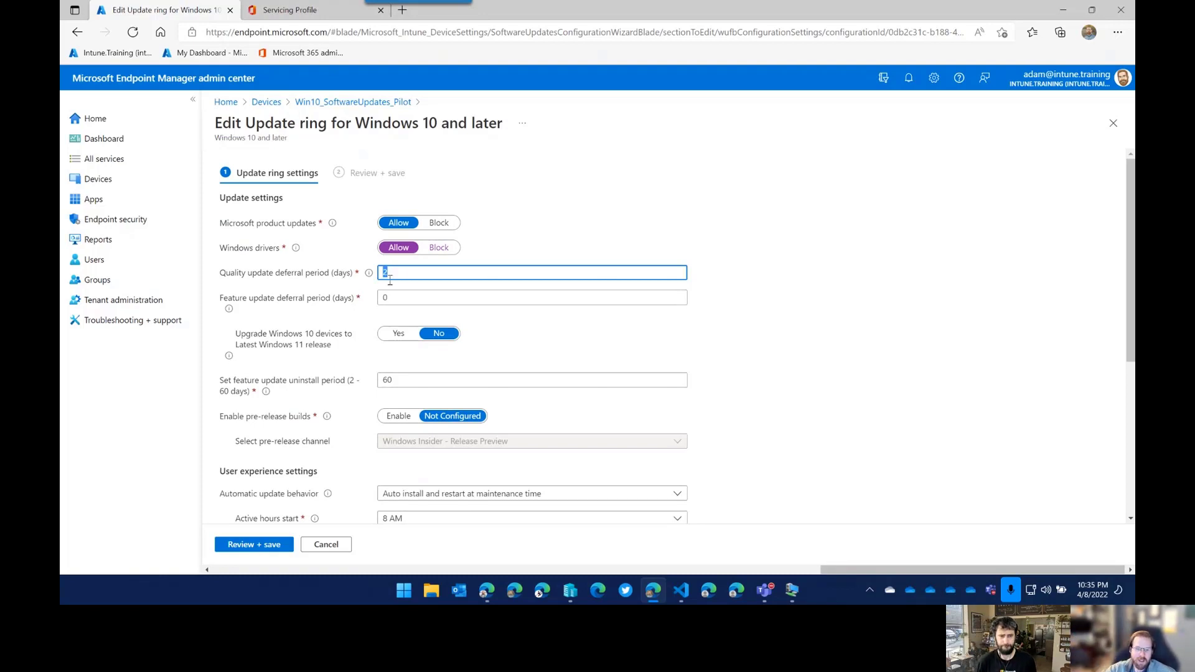
Allow deadline settings for the update ring, leaving the grace period blank.
scroll(374, 373, down, 4)
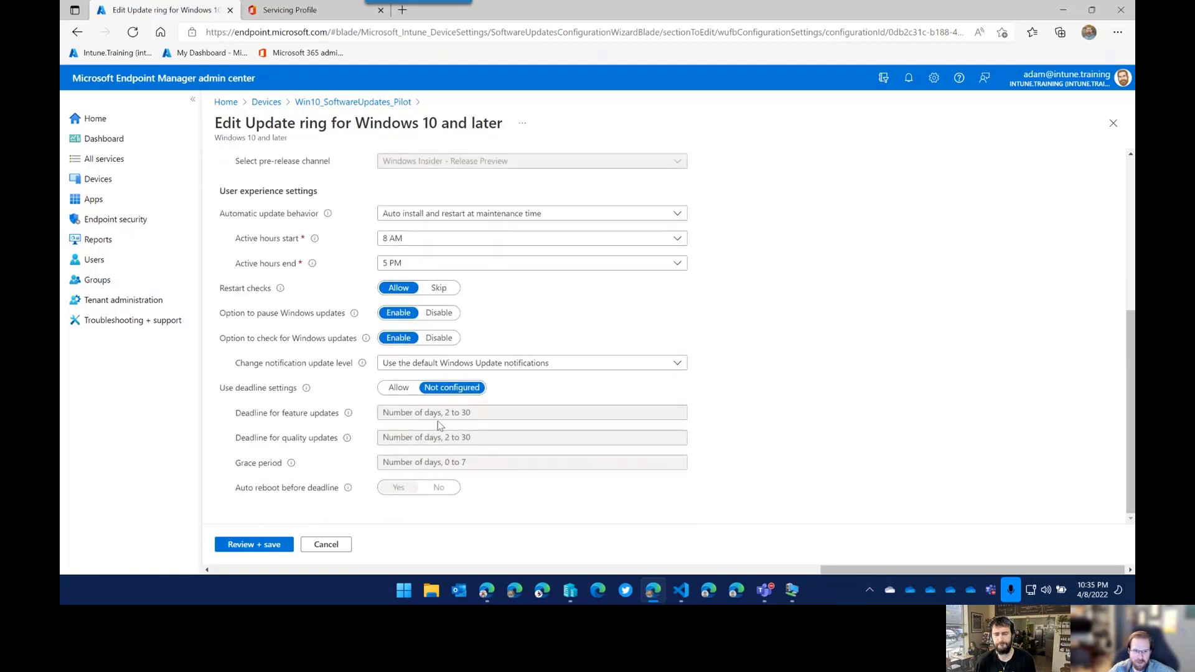
click(398, 388)
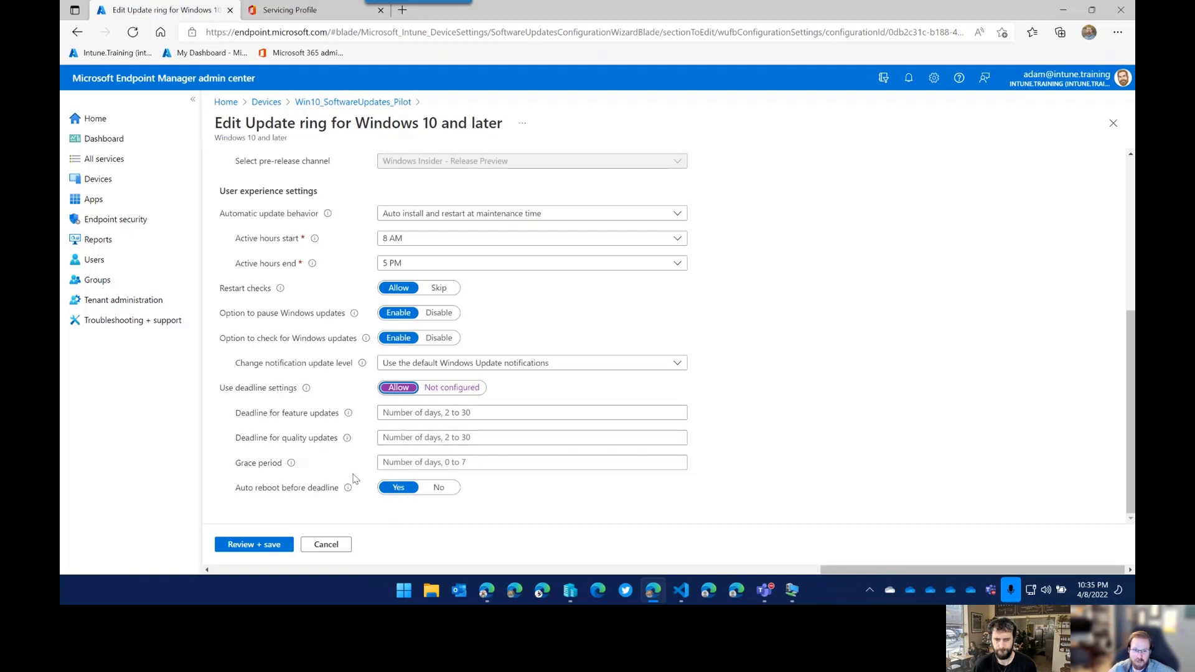
click(383, 462)
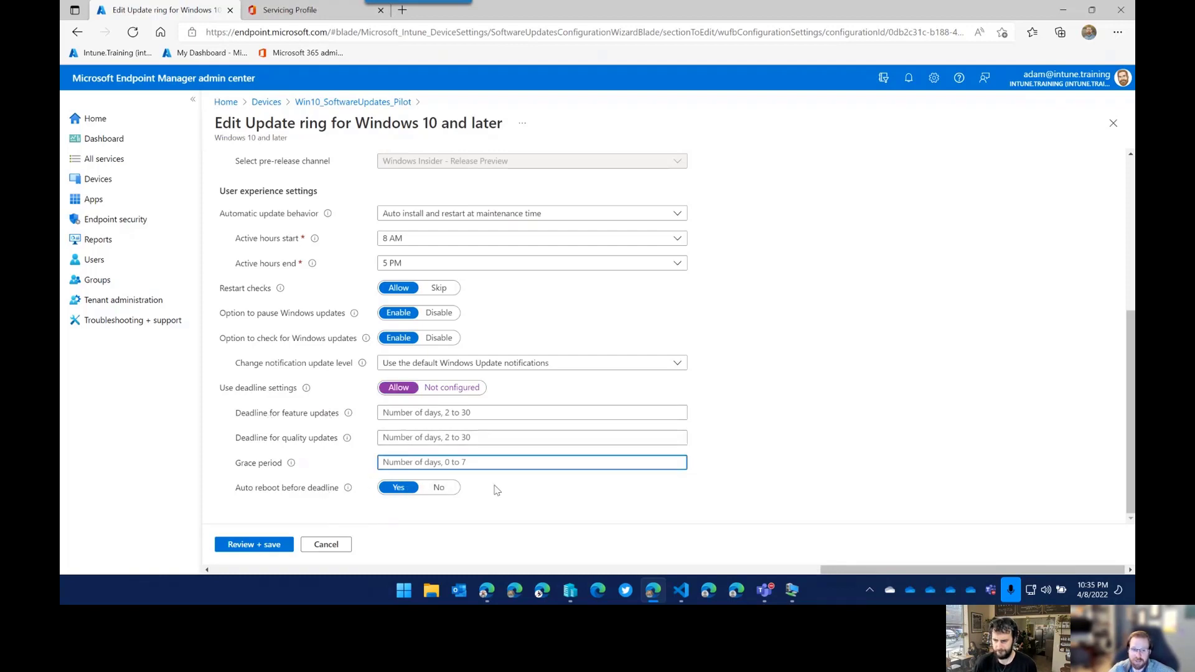
click(554, 498)
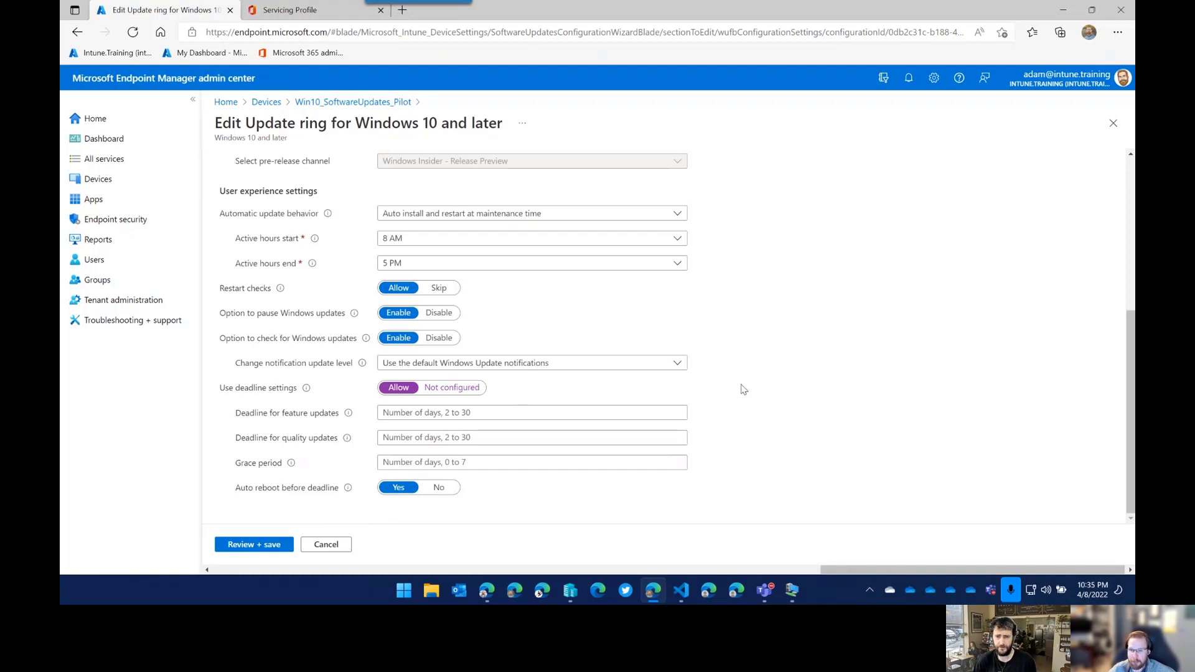
scroll(744, 405, up, 3)
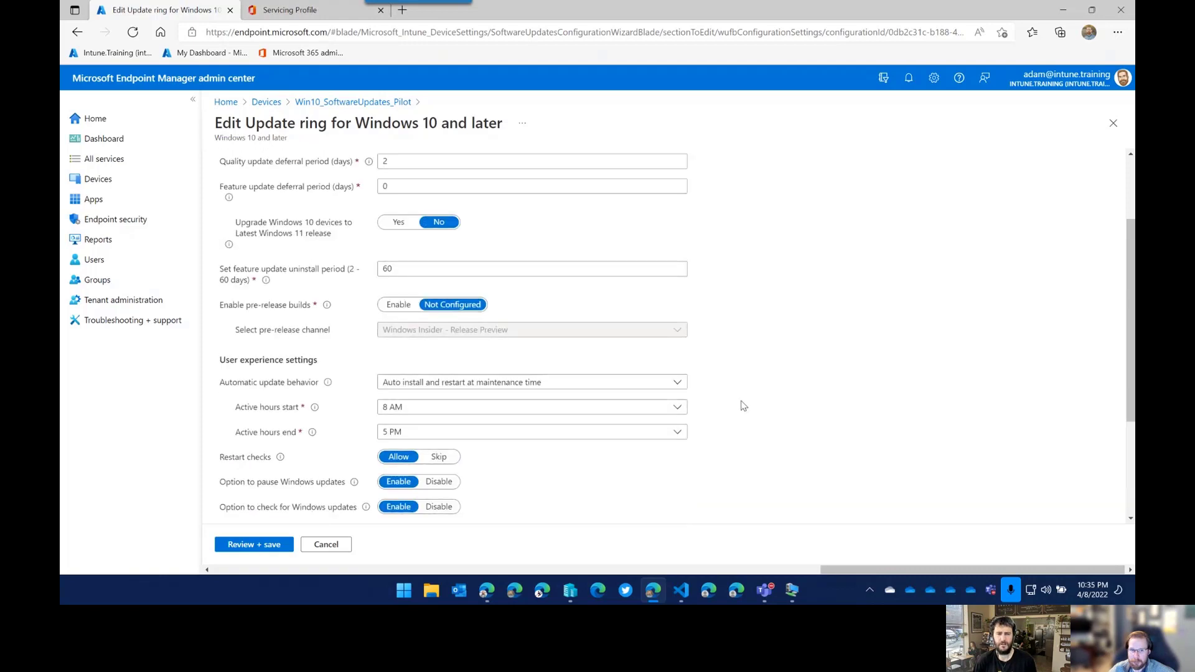
scroll(743, 405, up, 2)
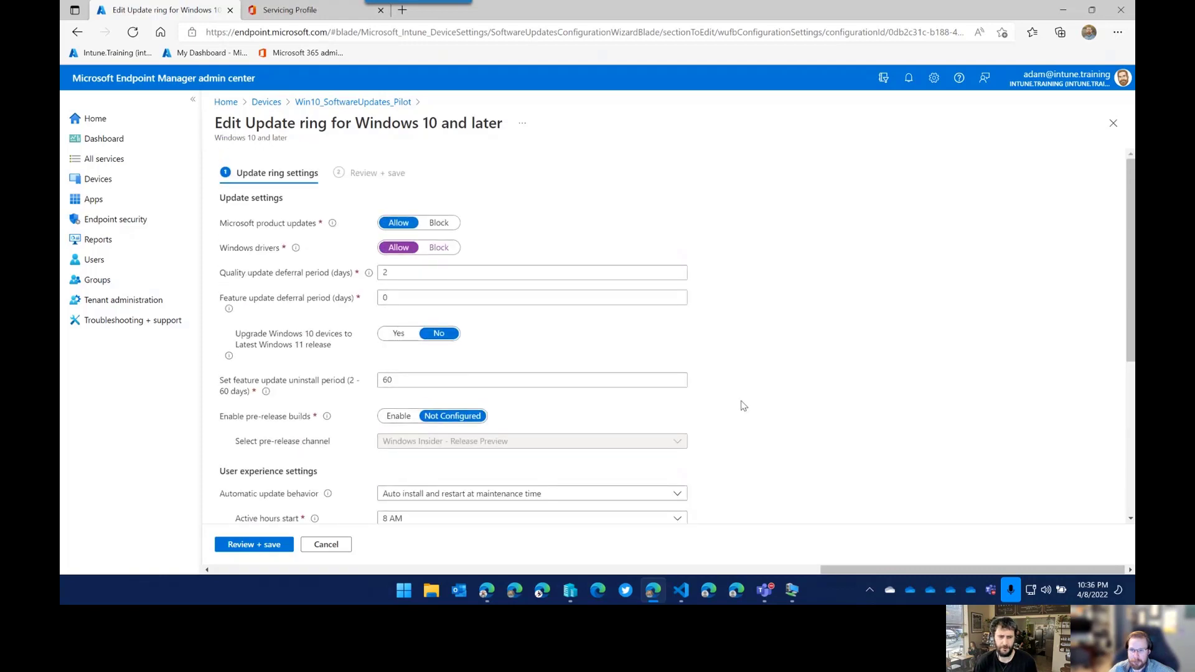
scroll(685, 414, down, 5)
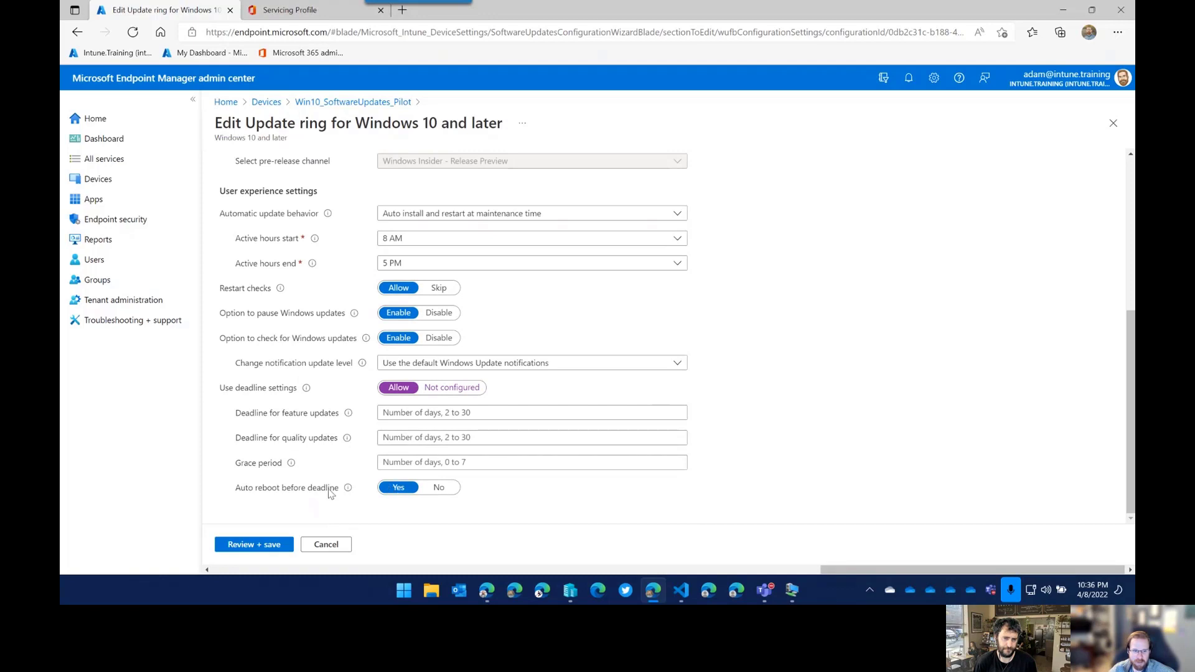
mouse_move(347, 492)
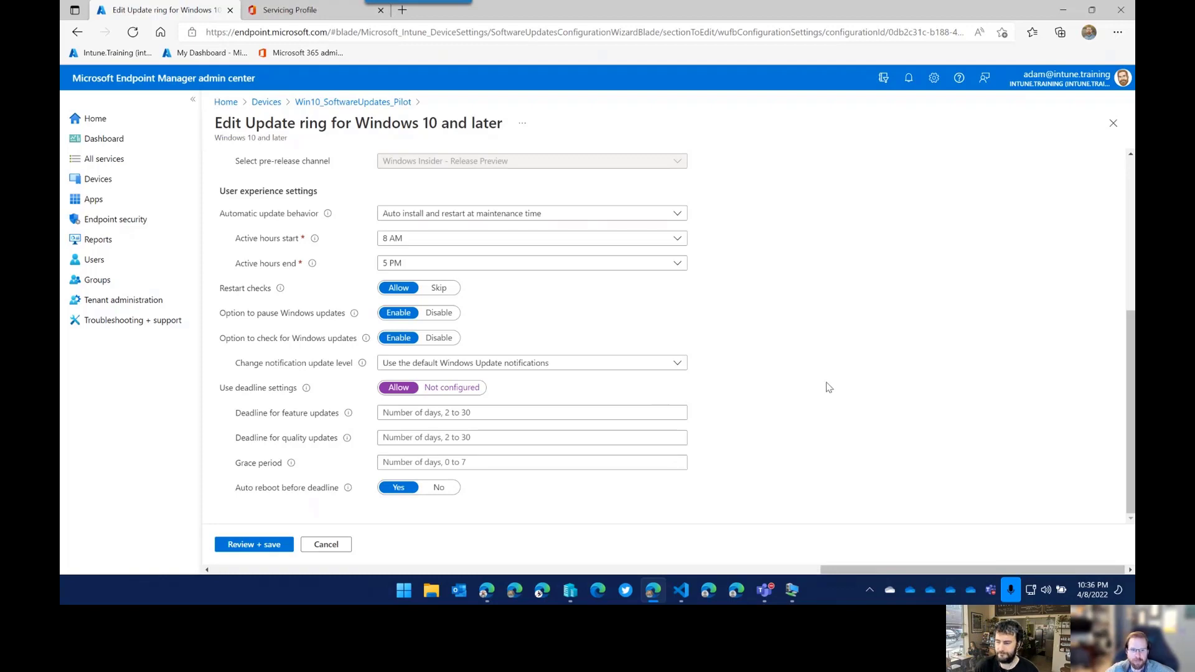
scroll(829, 388, up, 5)
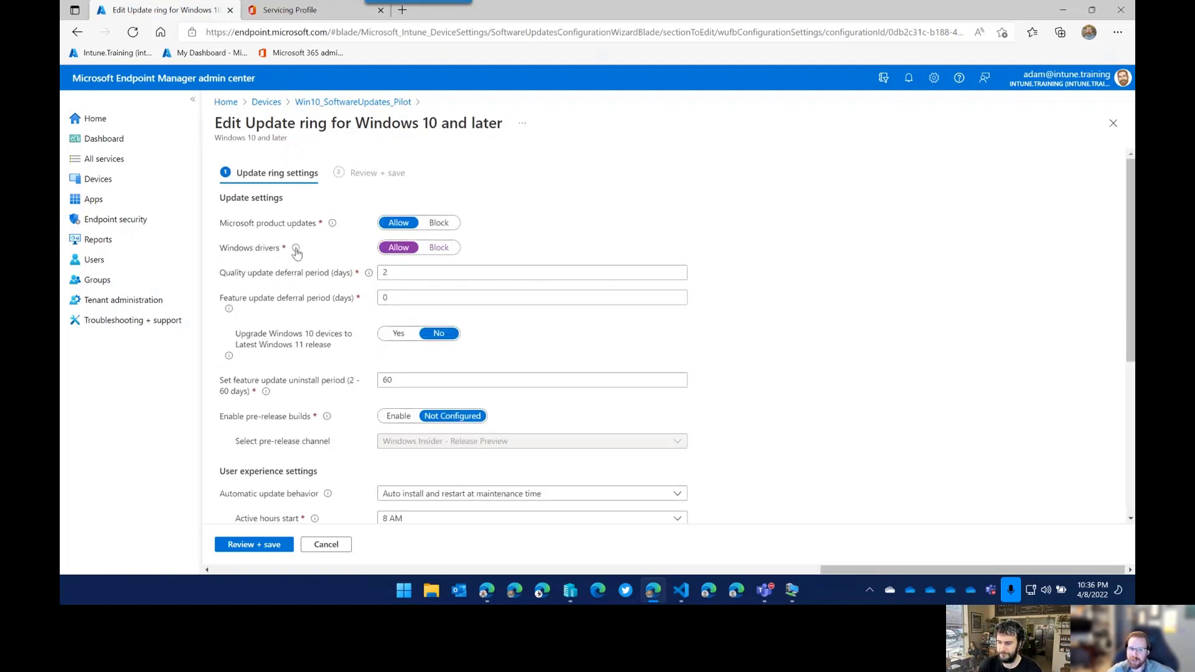
mouse_move(296, 249)
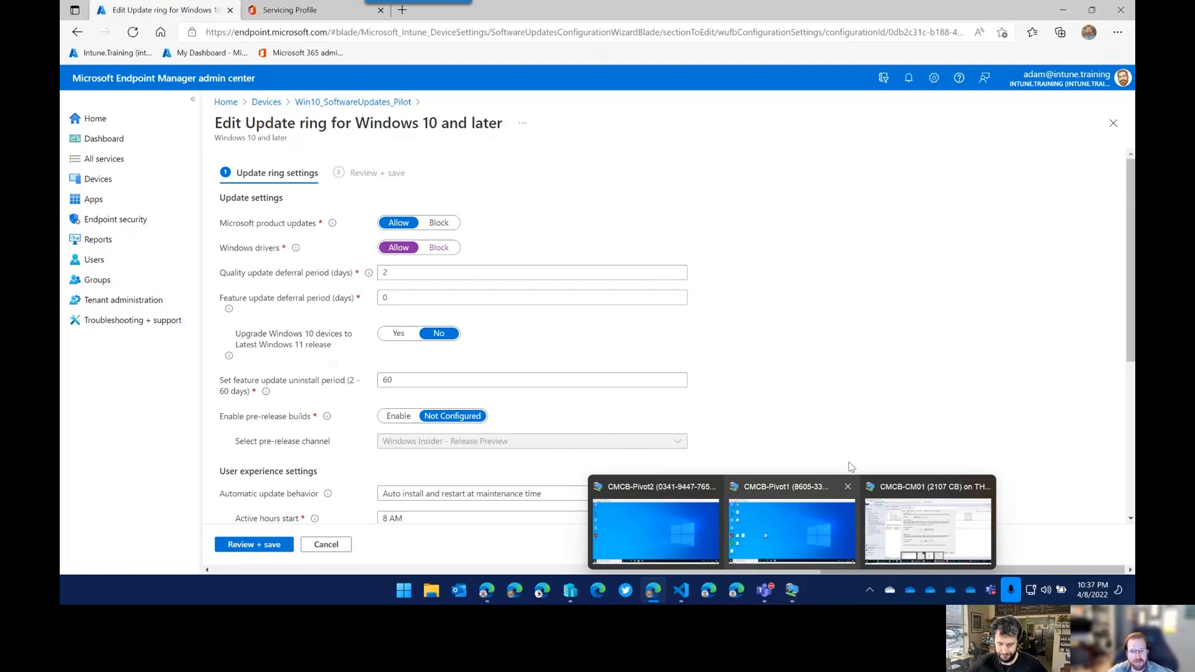
mouse_move(790, 588)
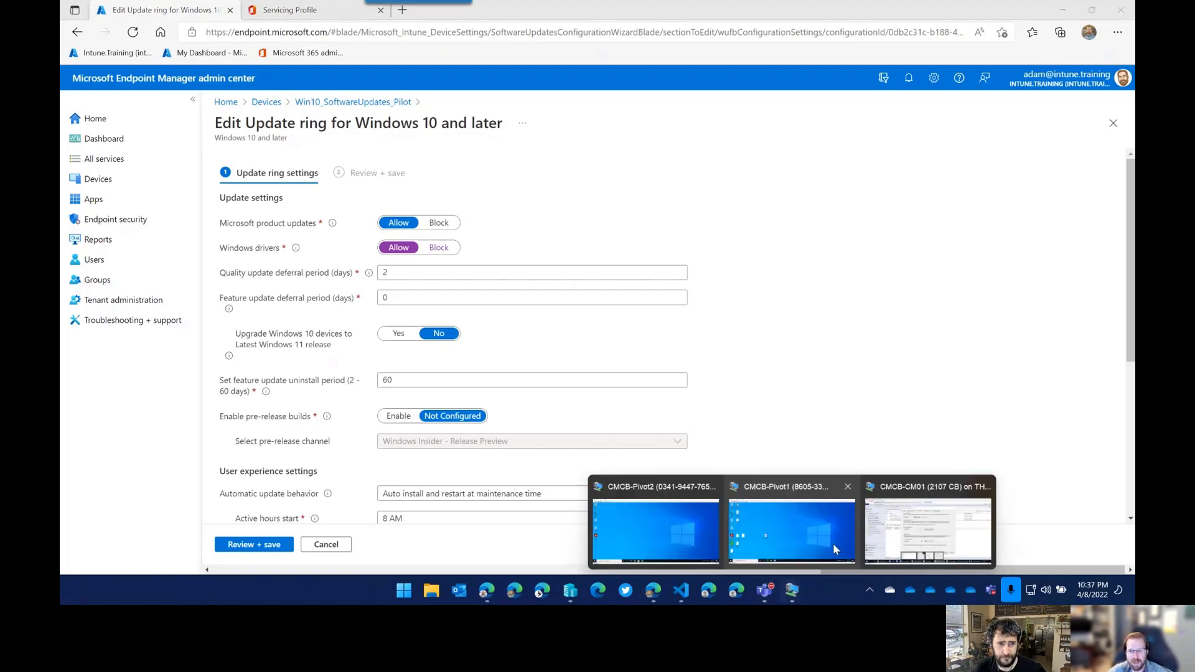
Cancel the Deployment Settings Properties dialog in the CMCB-CM01 VM without saving.
click(924, 529)
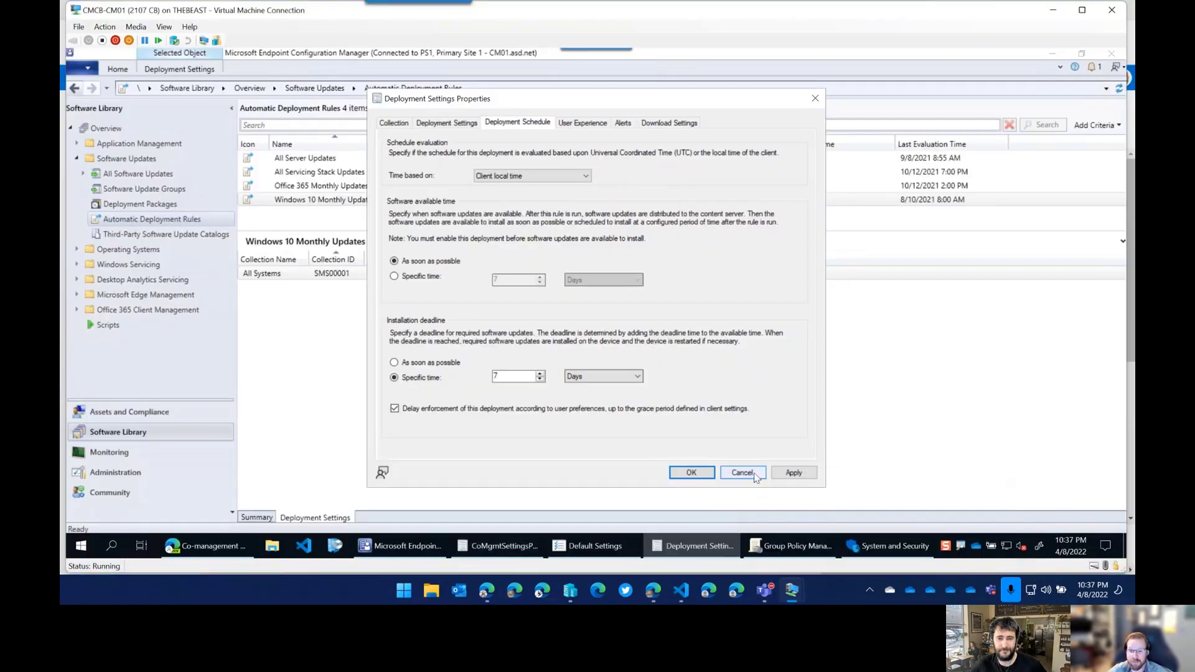
click(745, 473)
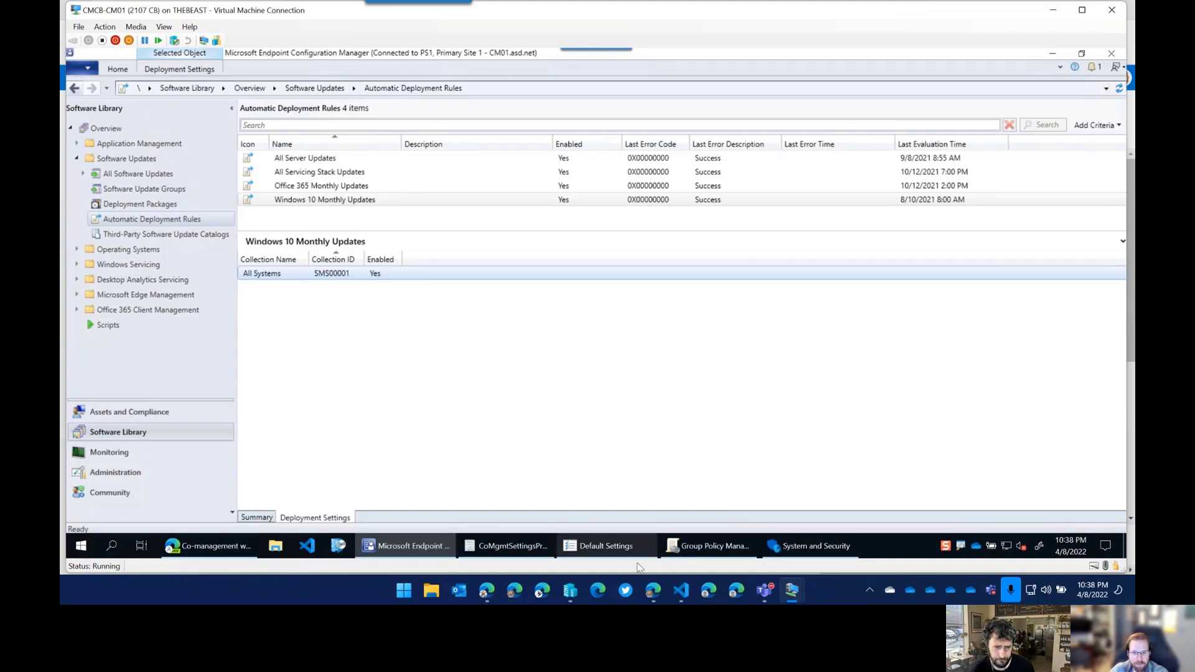
In CoMgmtSettingsProd workloads, set Windows Update policies to Pilot Intune and Device configuration to Intune.
click(506, 546)
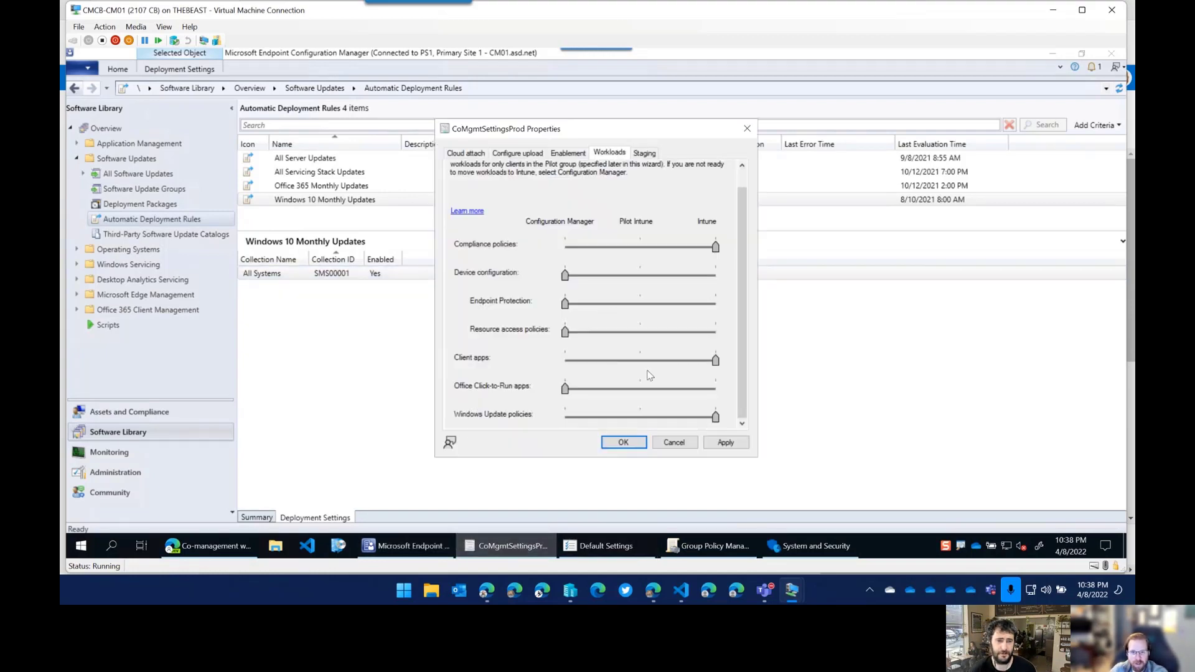
click(569, 418)
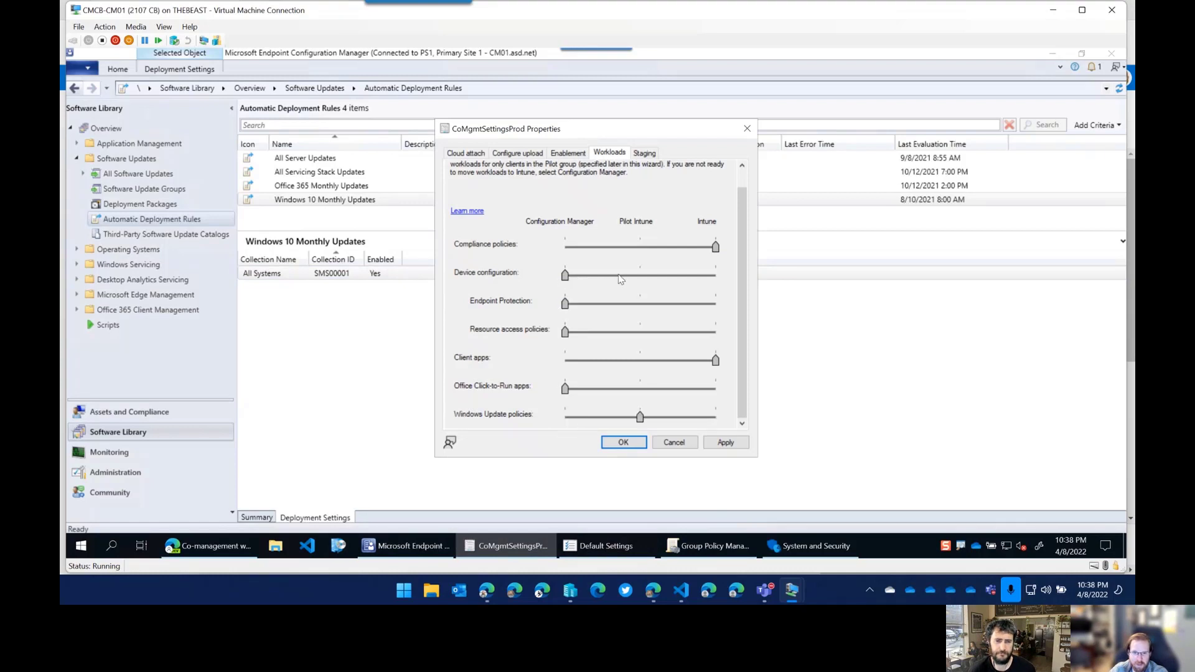
click(710, 276)
click(718, 277)
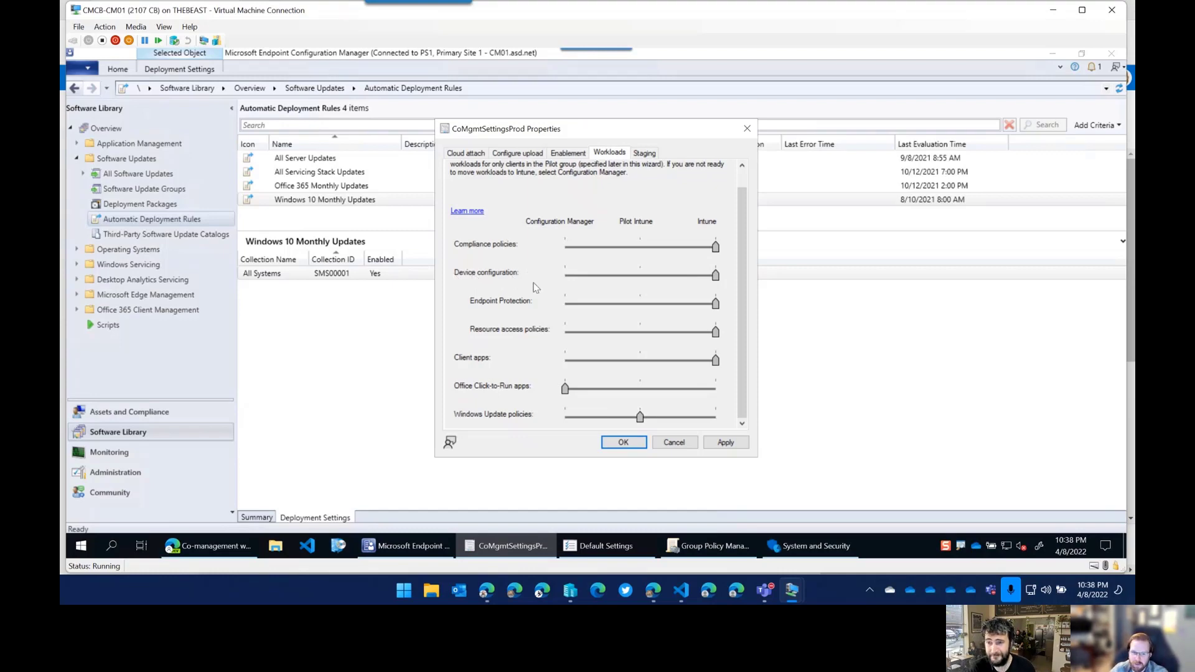
Leave the update ring editor and confirm discarding its unsaved edits.
mouse_move(231, 549)
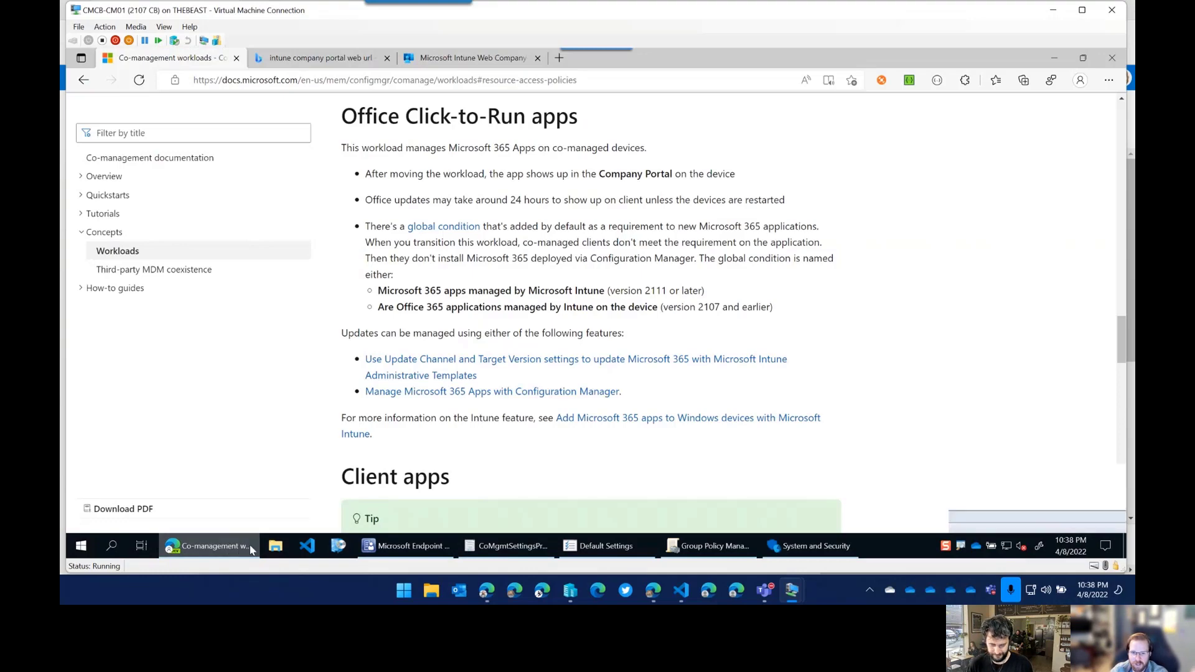
mouse_move(653, 591)
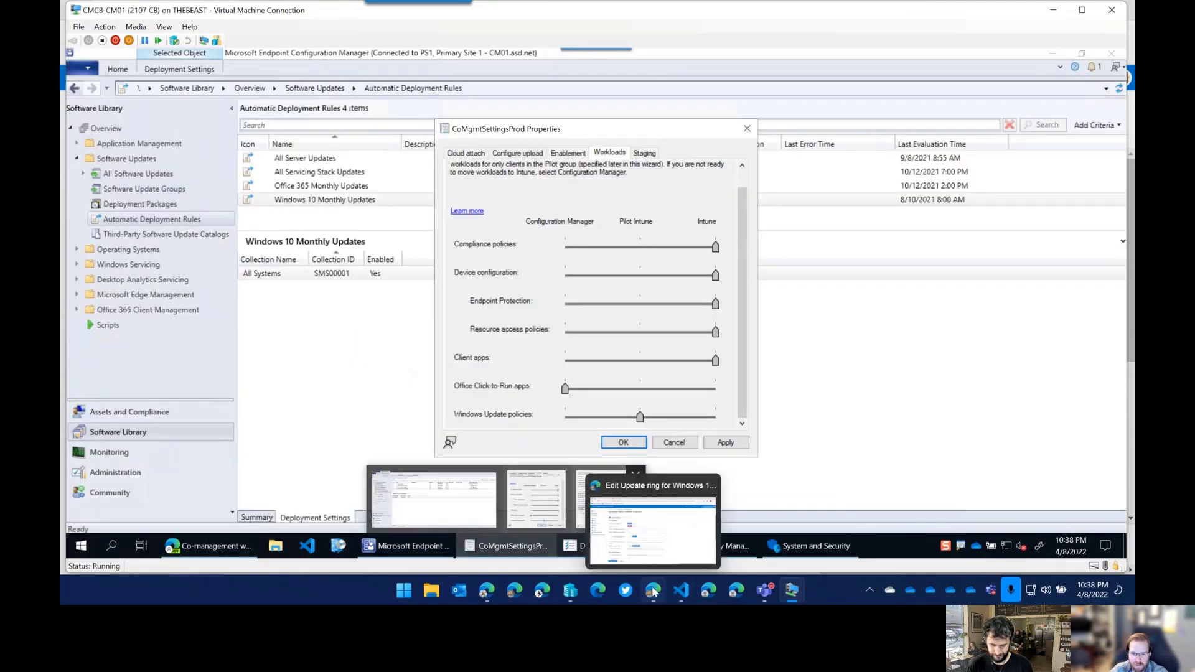
click(653, 530)
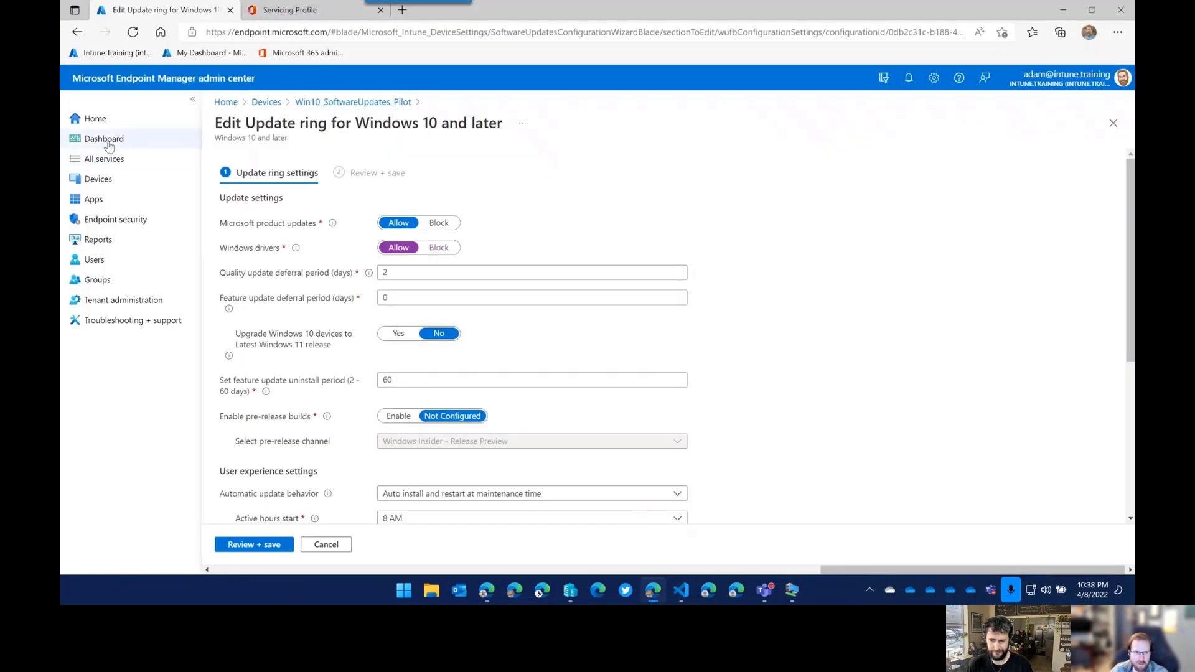
click(115, 224)
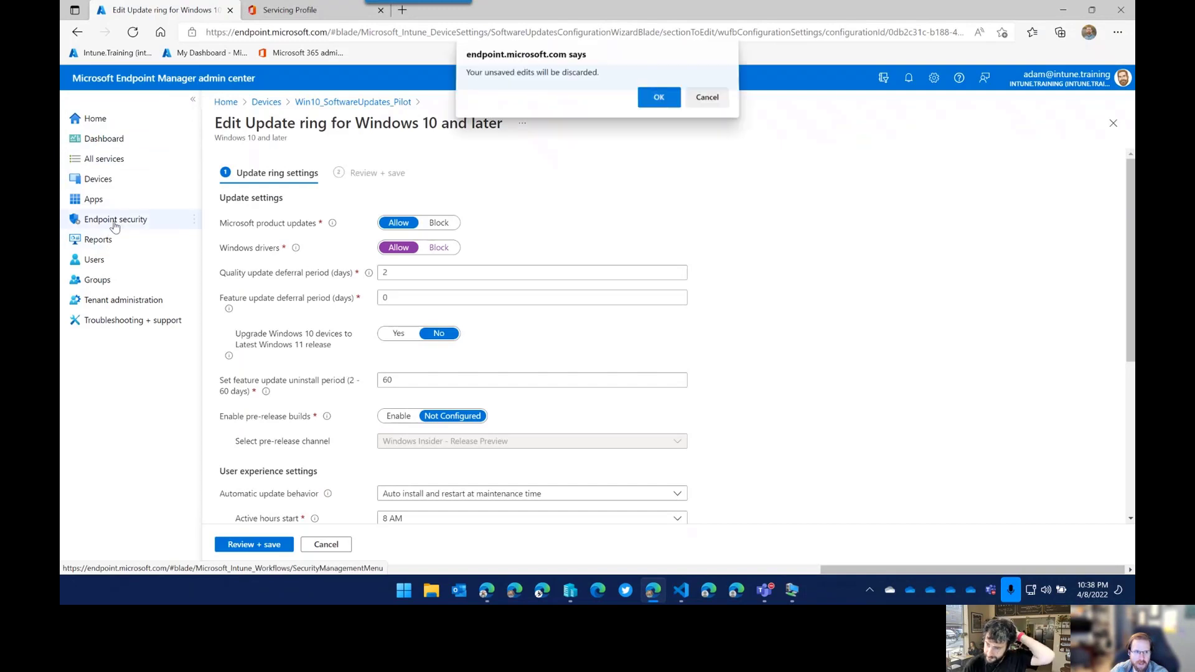
click(659, 99)
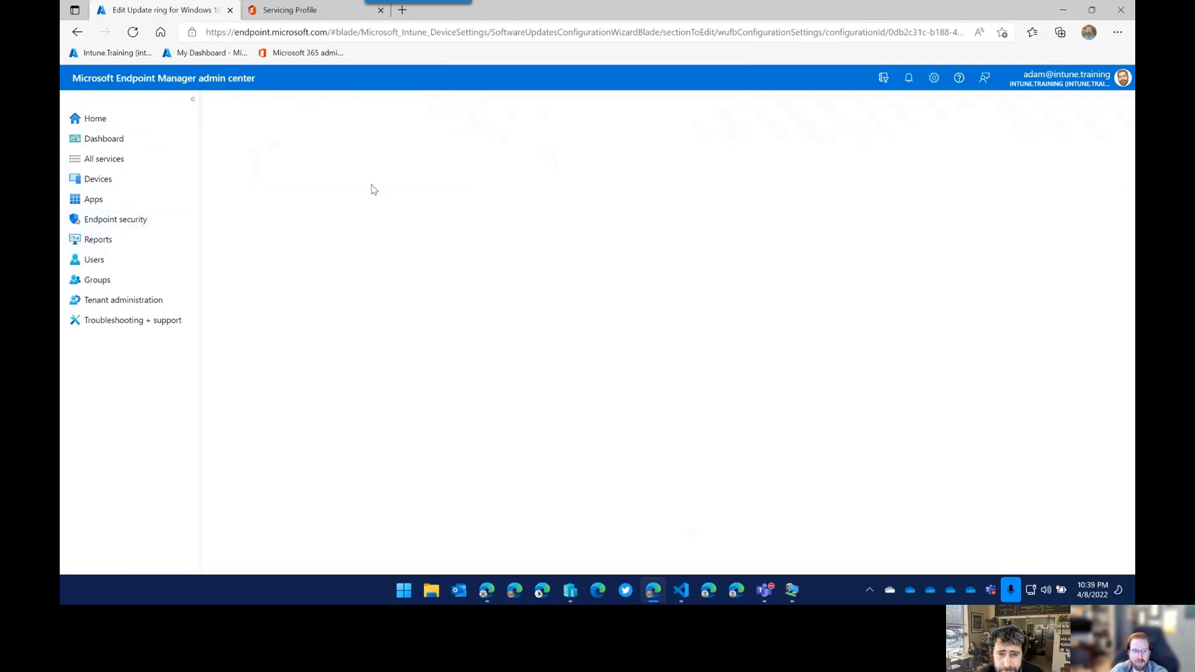
Check the Configuration Manager VM, then go to the Devices area in Endpoint Manager.
mouse_move(791, 601)
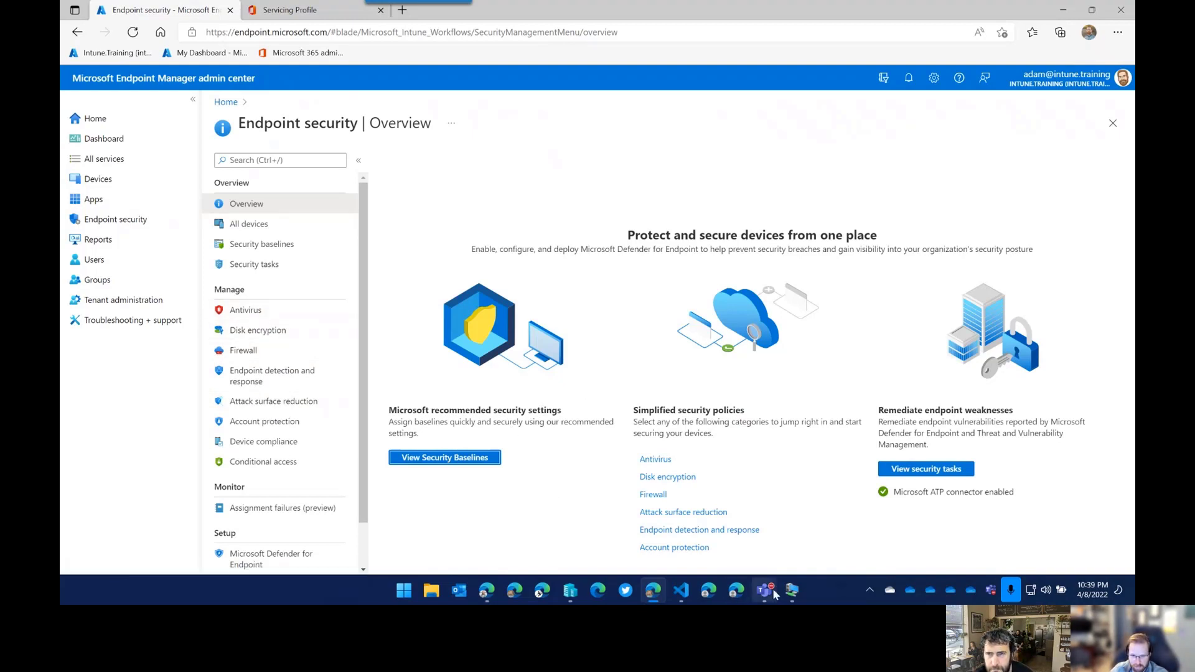
click(928, 531)
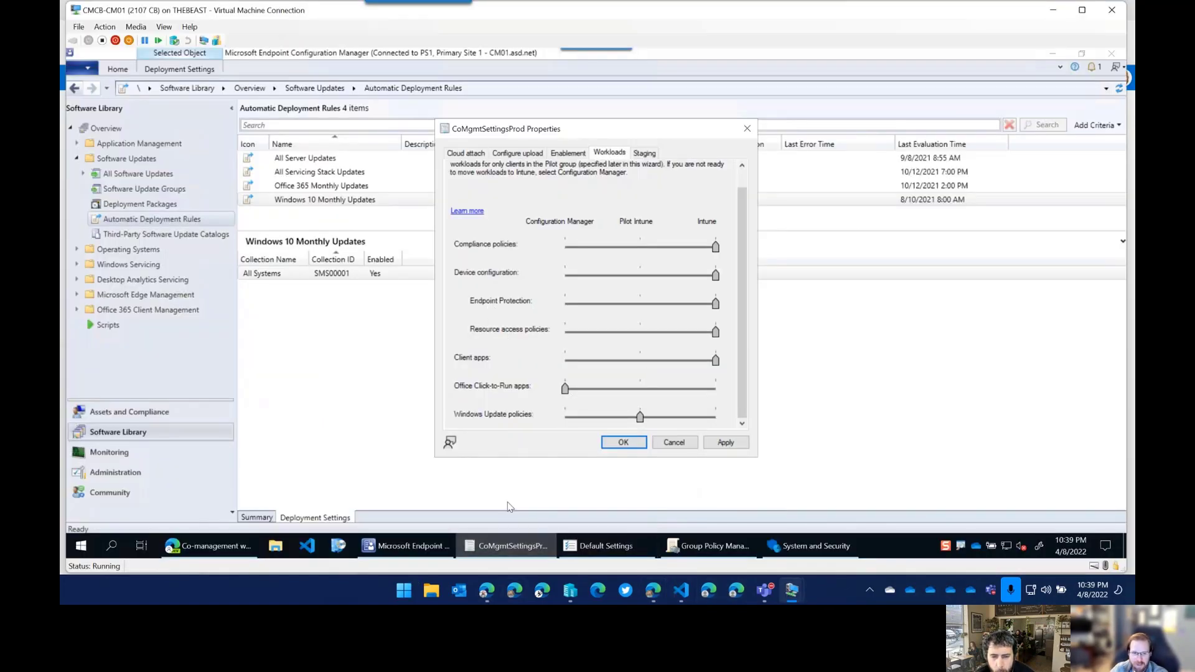
click(653, 590)
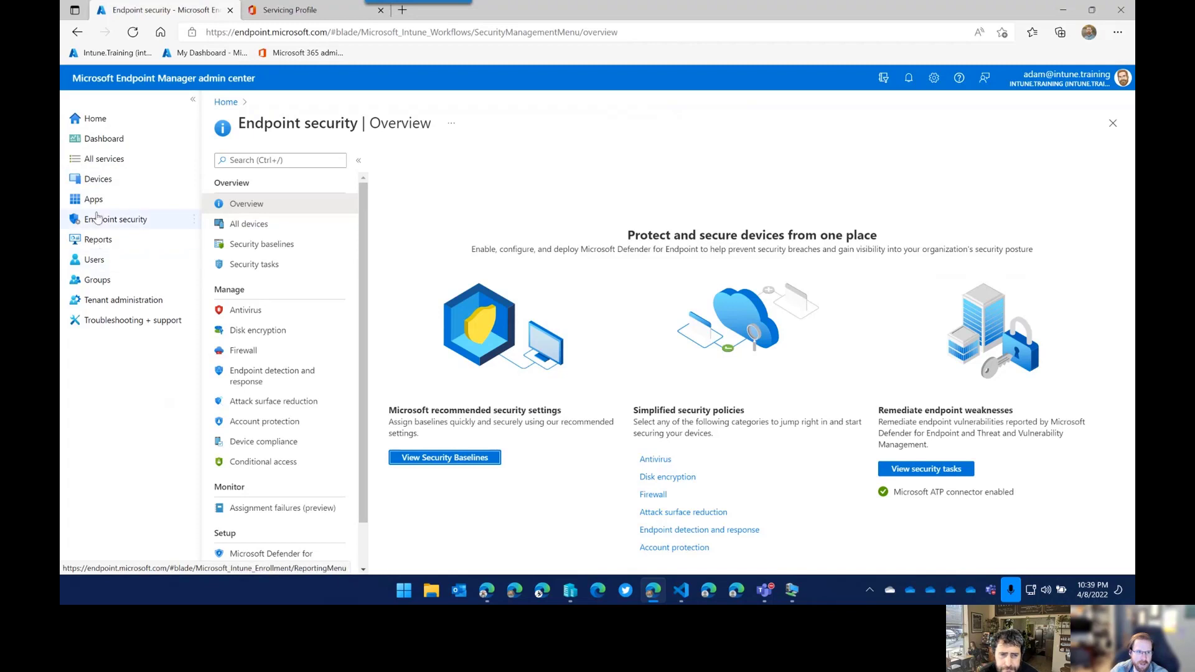
click(100, 181)
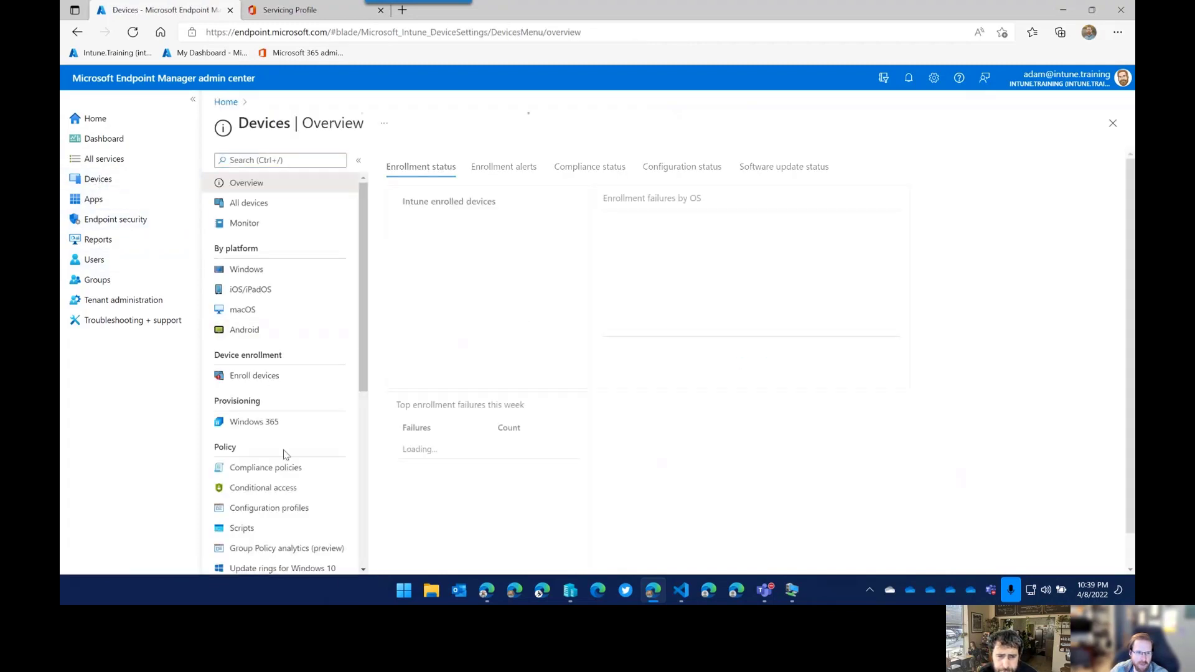
Go to Configuration profiles, collapse the portal menu to icons, and begin a new profile.
scroll(286, 453, down, 2)
scroll(283, 471, down, 1)
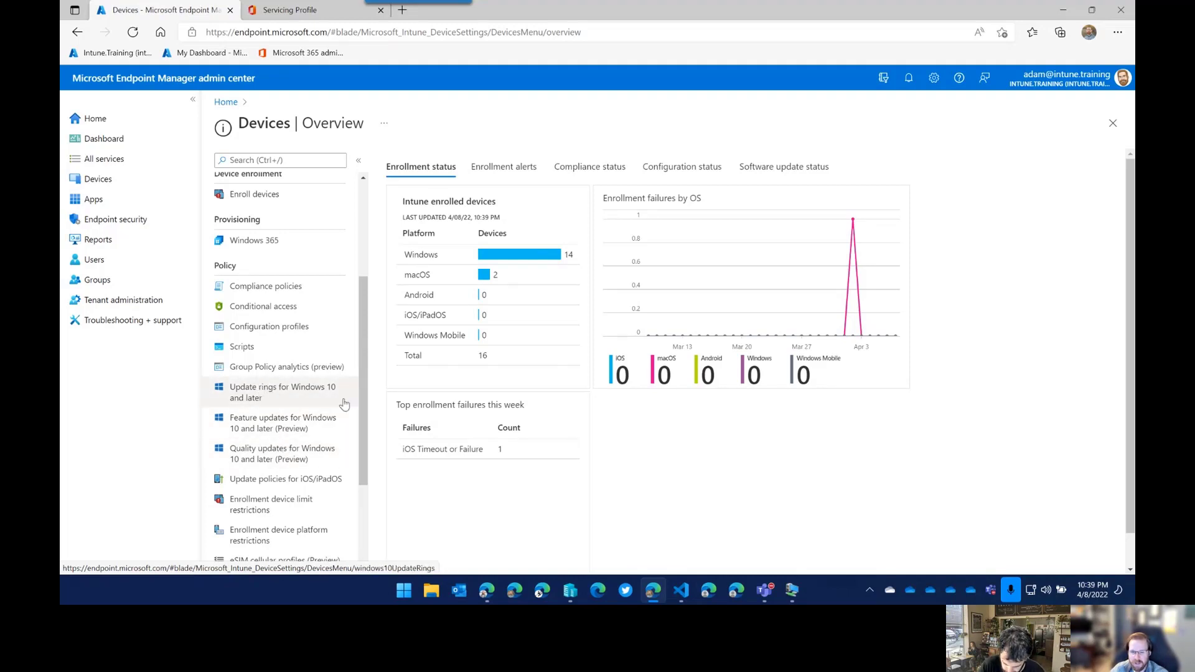
mouse_move(794, 592)
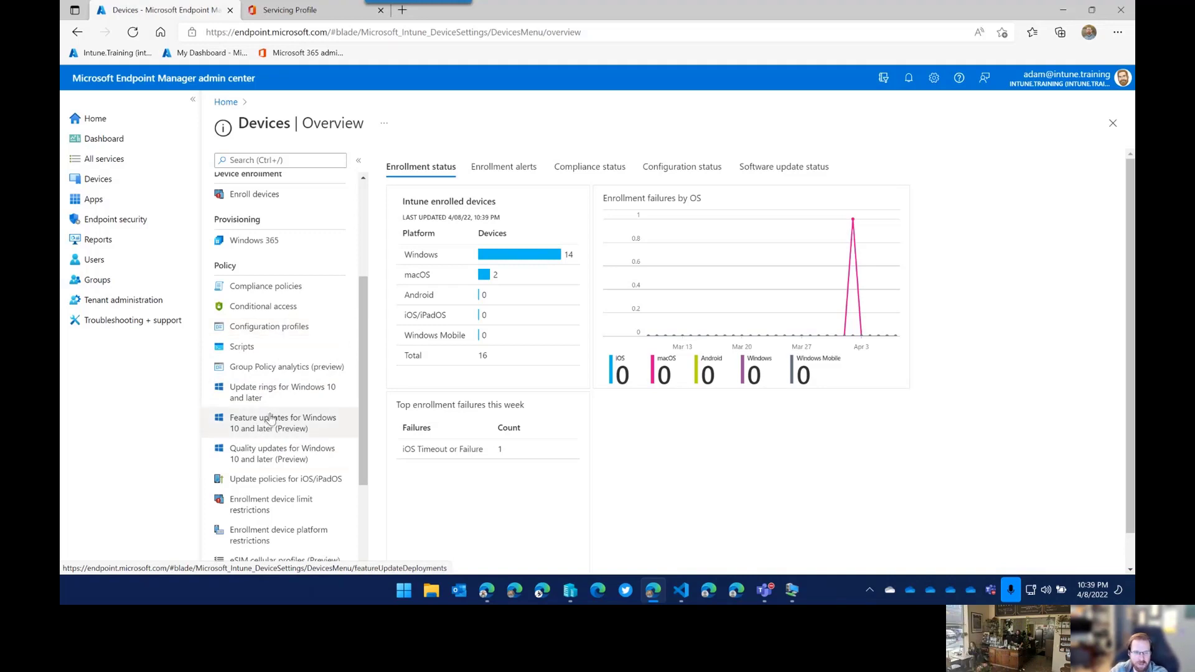
click(283, 337)
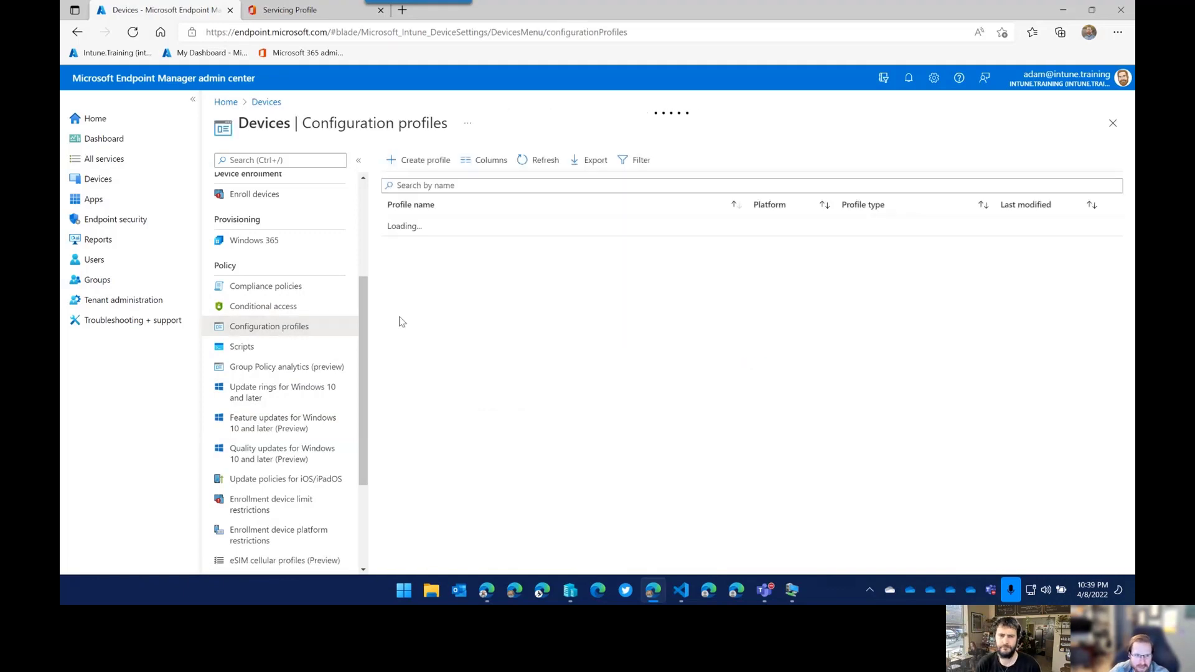
click(193, 99)
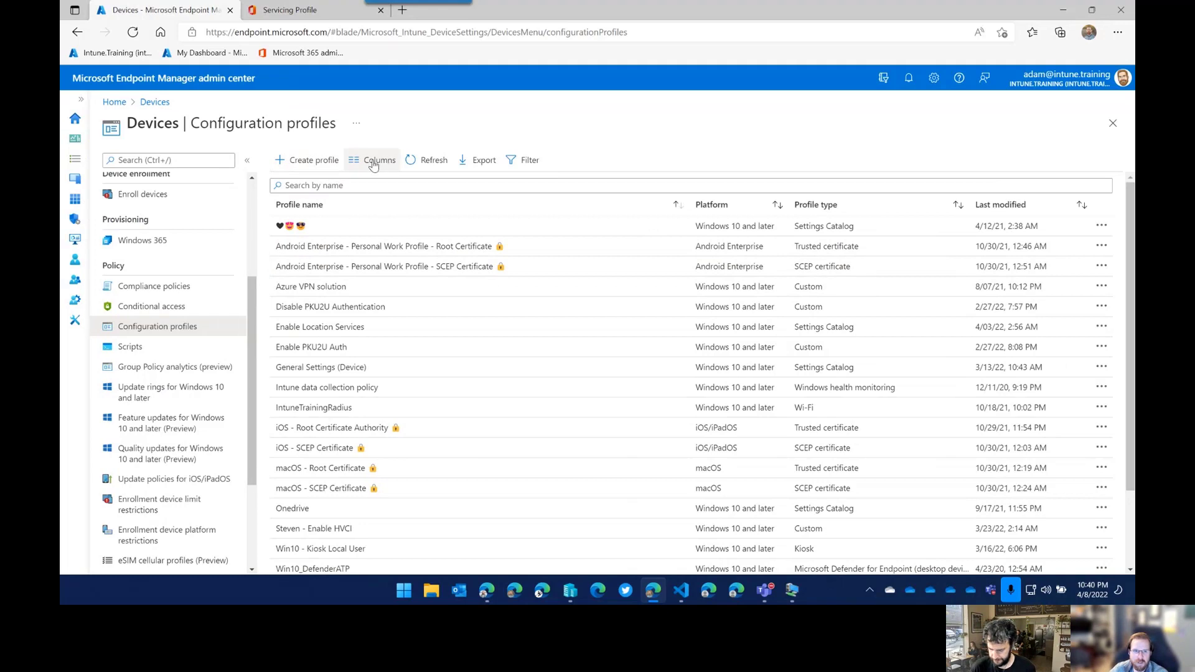
click(327, 162)
Choose Windows 10 and later with the Templates profile type and browse the templates.
click(856, 165)
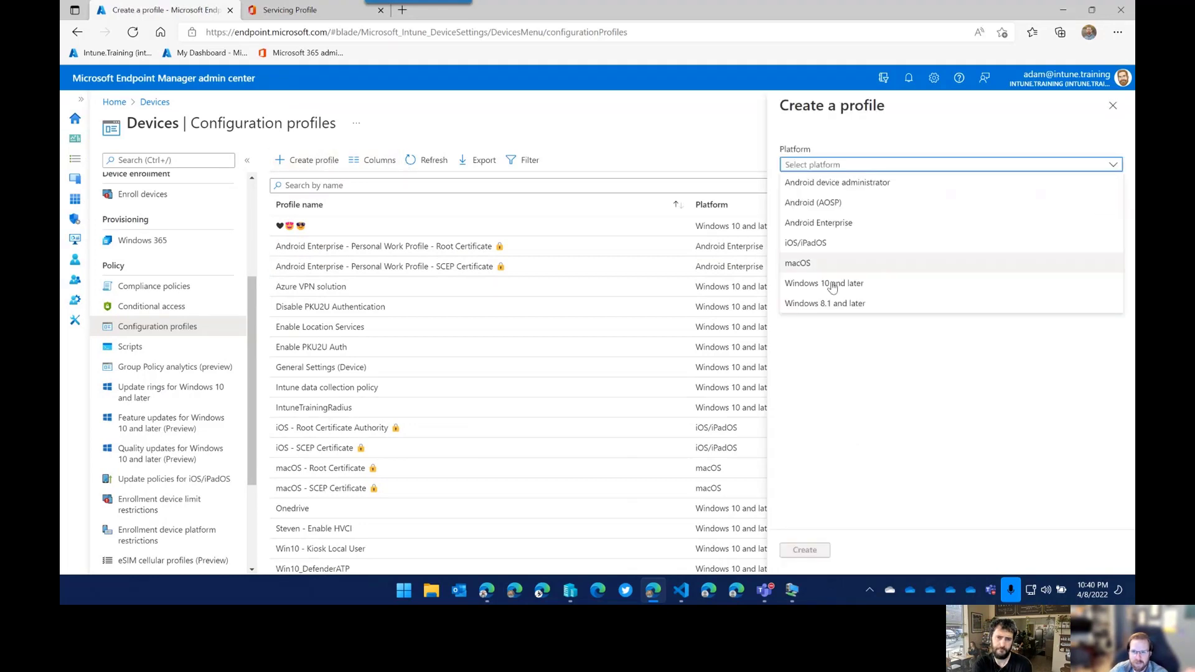
click(829, 283)
click(837, 201)
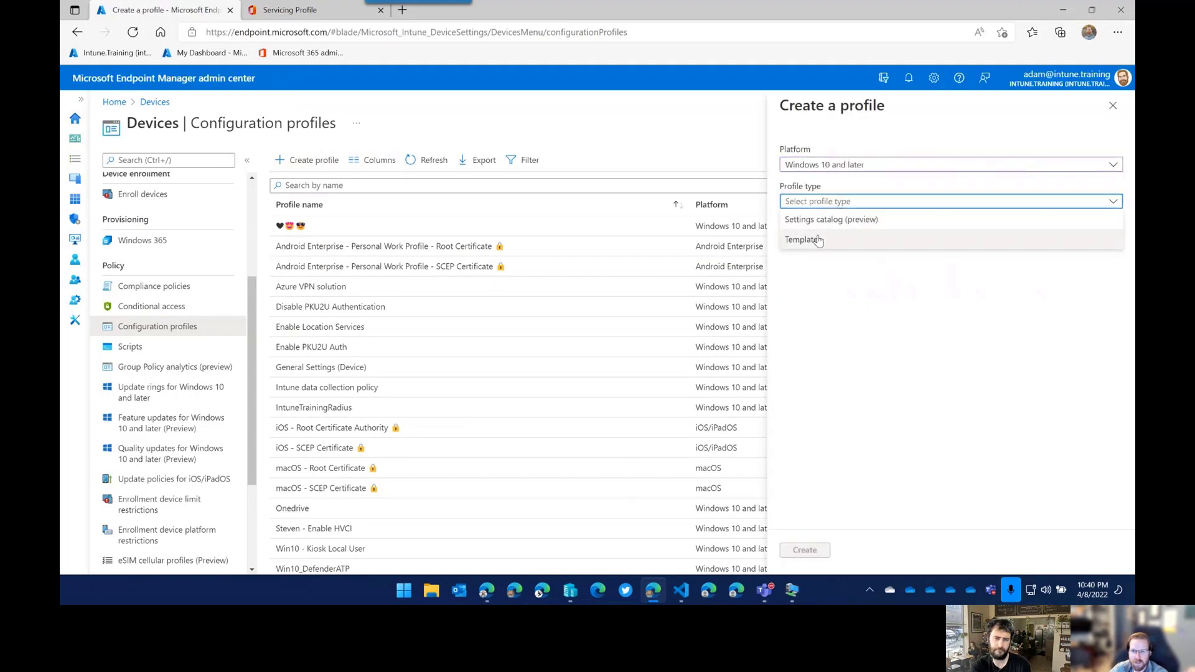
click(856, 229)
scroll(844, 348, down, 1)
scroll(842, 348, down, 3)
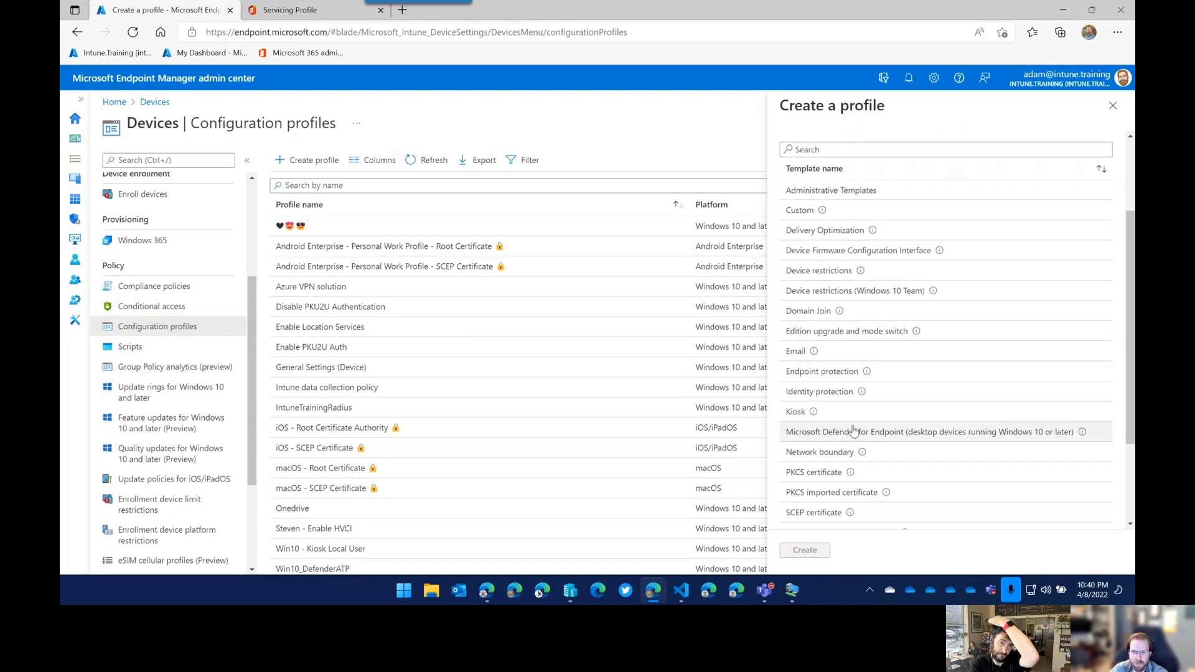
scroll(841, 504, down, 1)
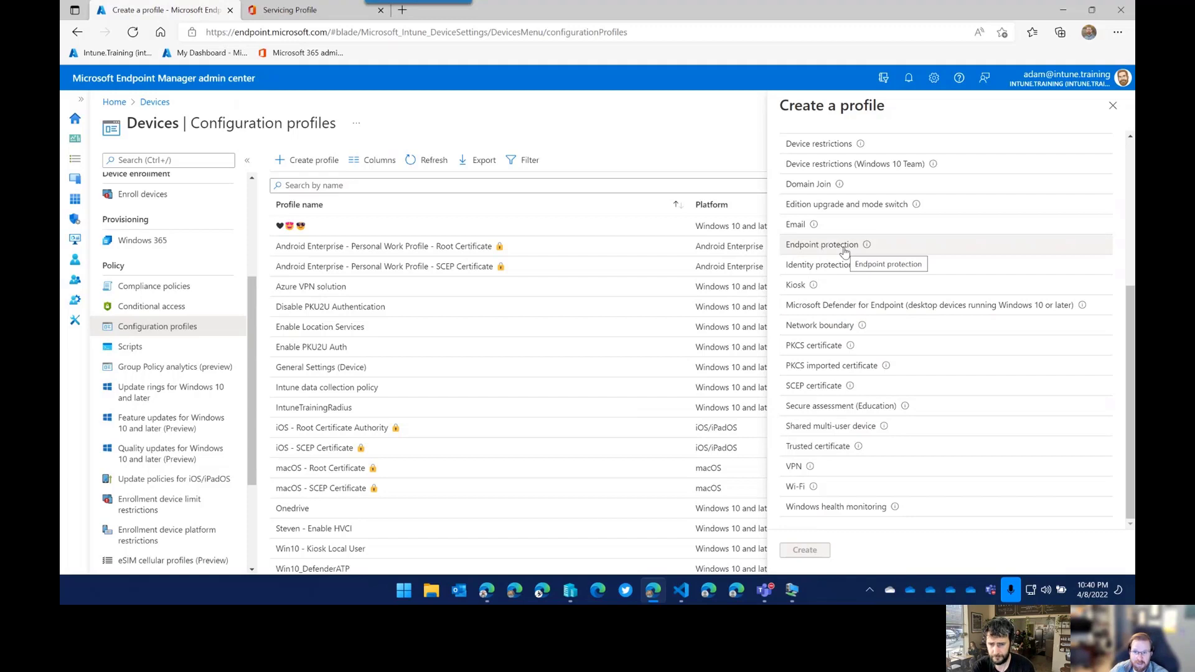
scroll(878, 317, up, 3)
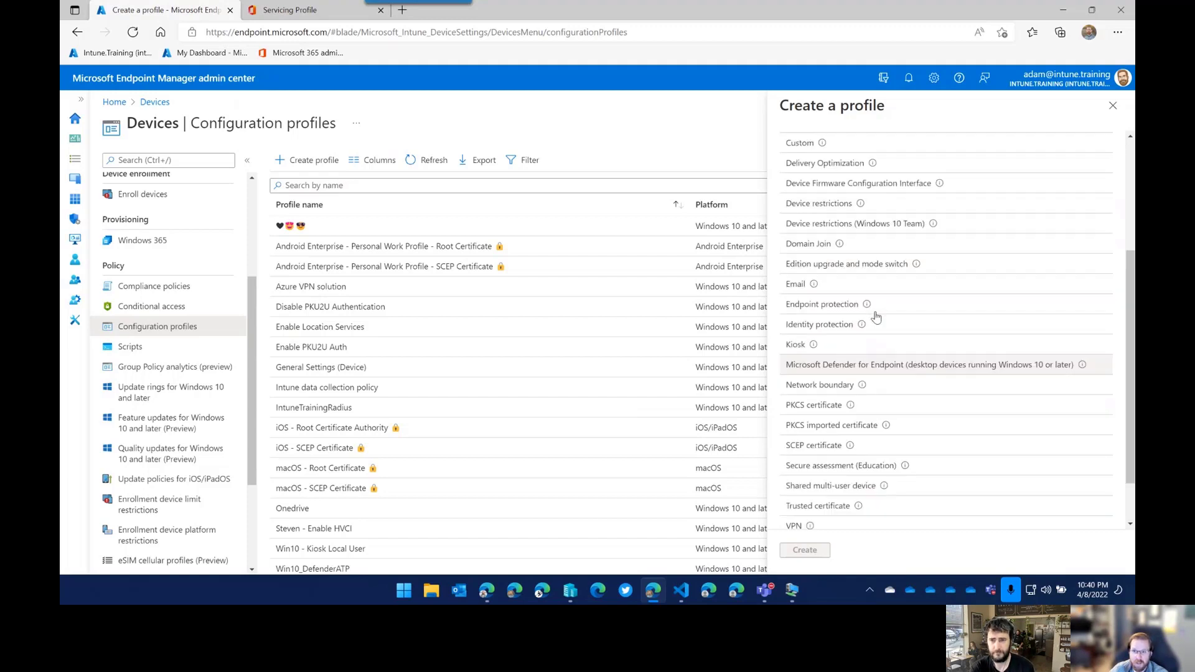
scroll(866, 361, down, 3)
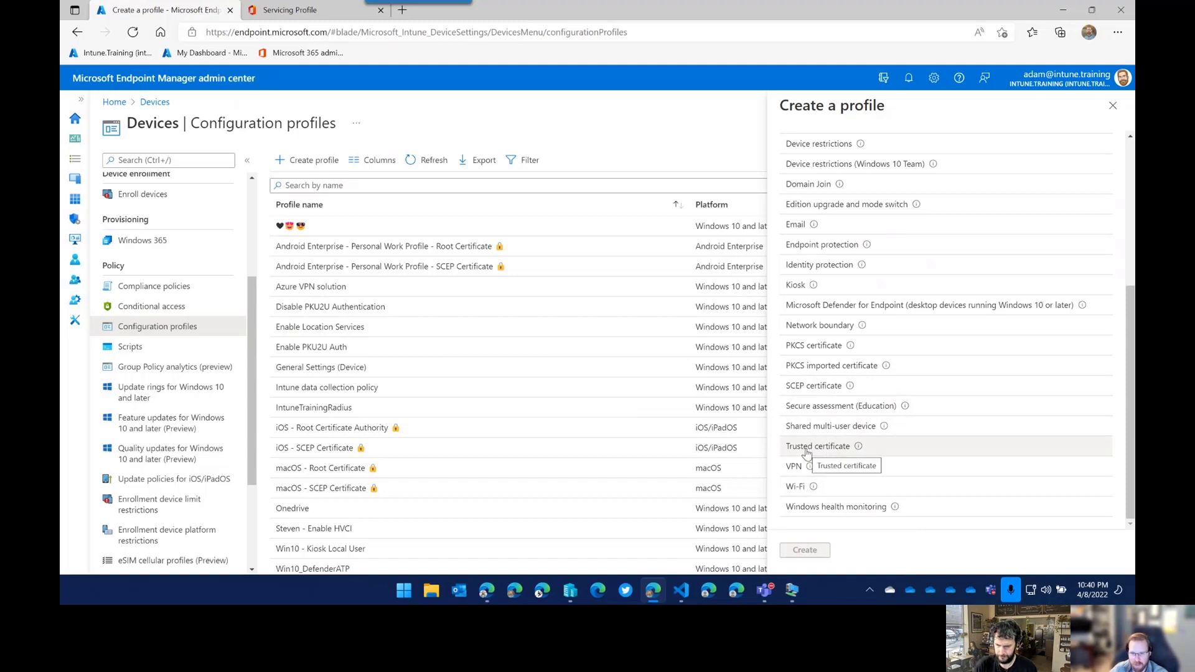
scroll(887, 390, up, 5)
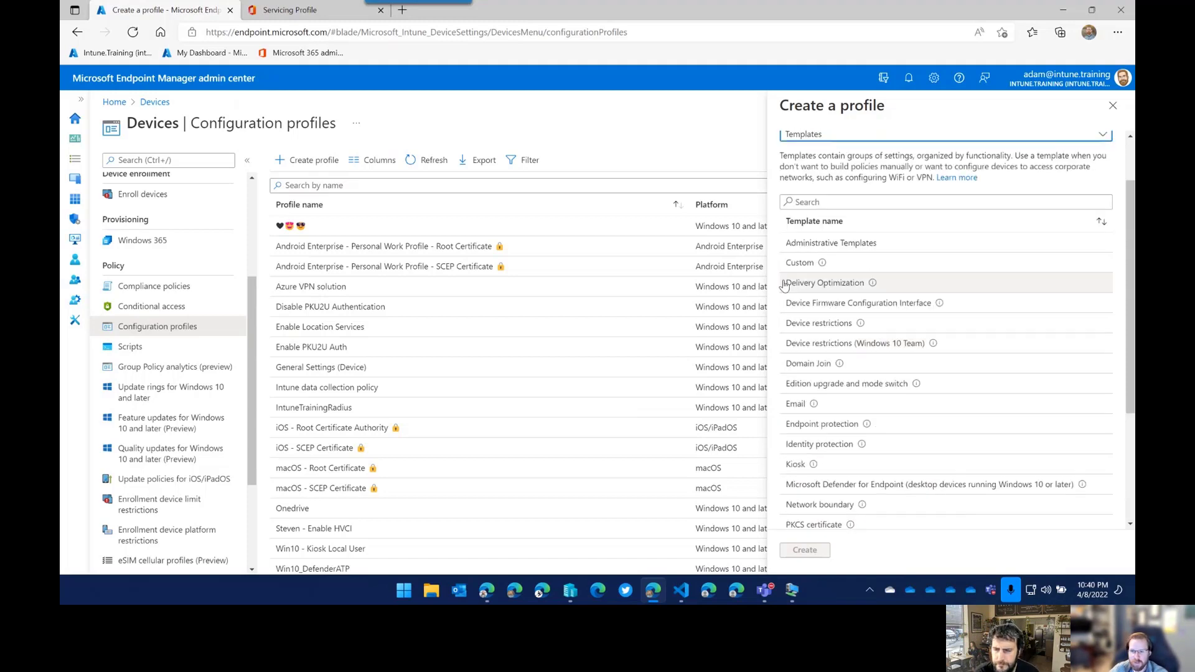
scroll(828, 342, down, 1)
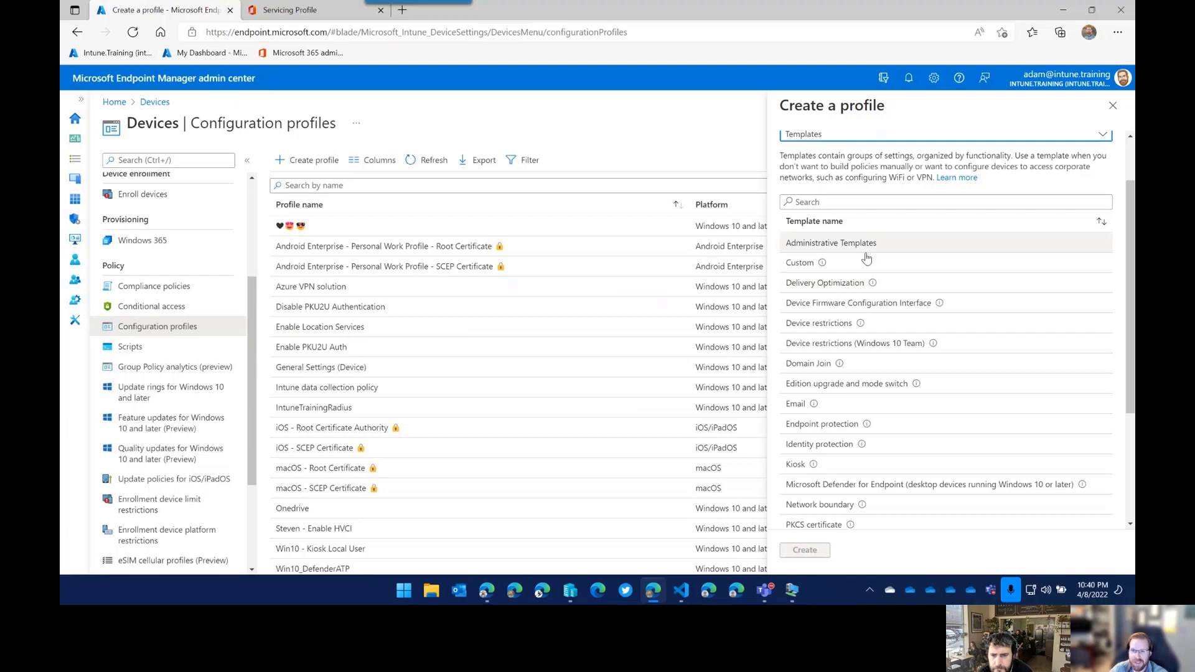
scroll(830, 213, up, 1)
Switch the type to Settings catalog (preview), then close and discard the profile draft.
click(831, 204)
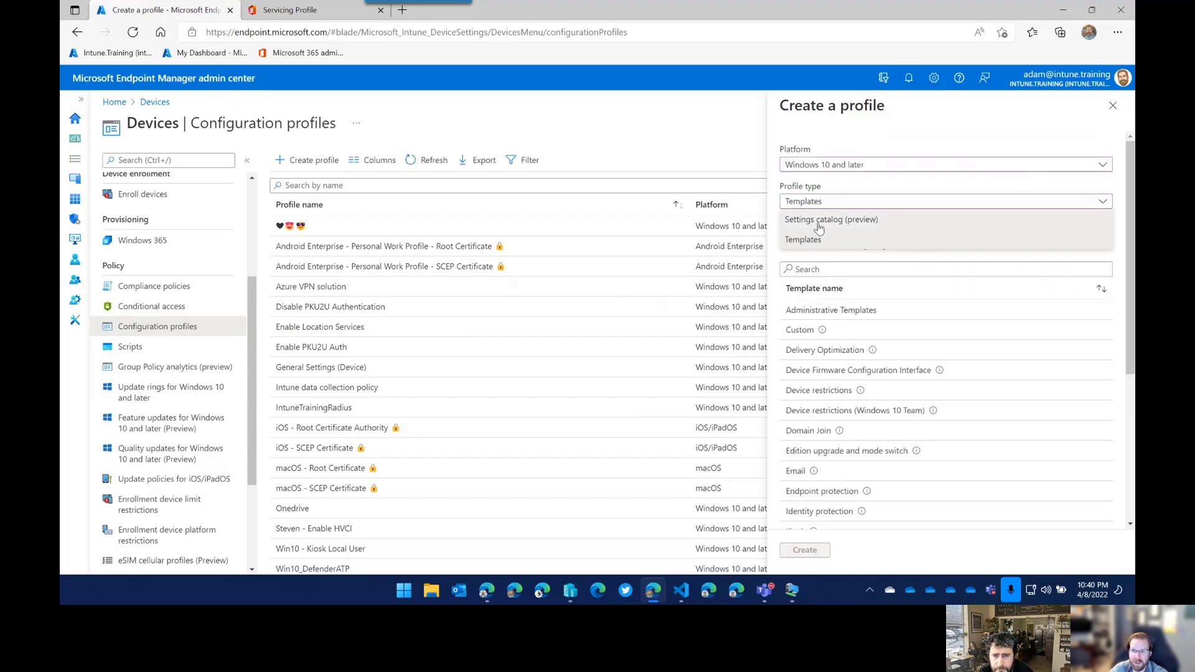
click(821, 220)
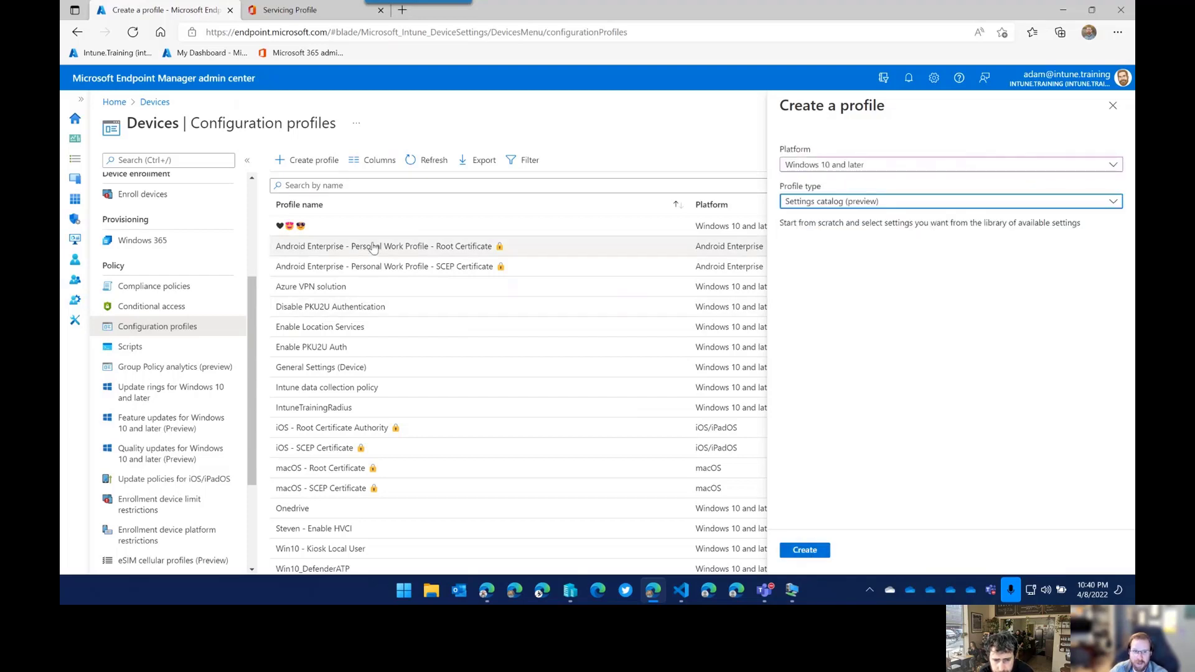
click(1112, 106)
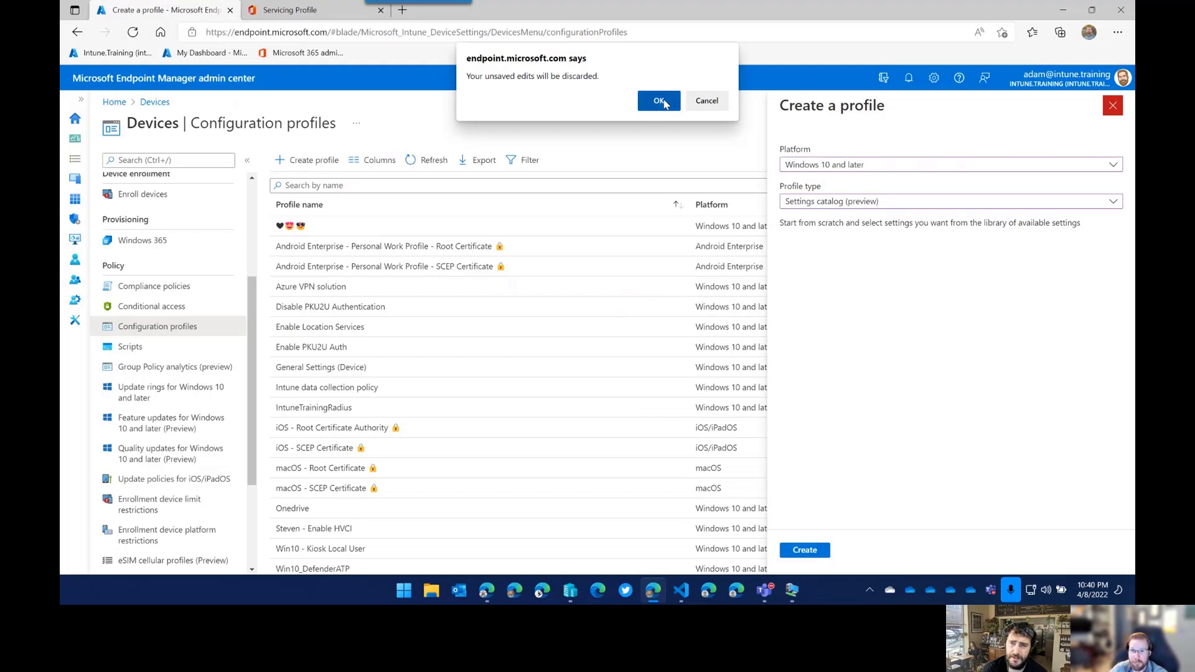
click(661, 103)
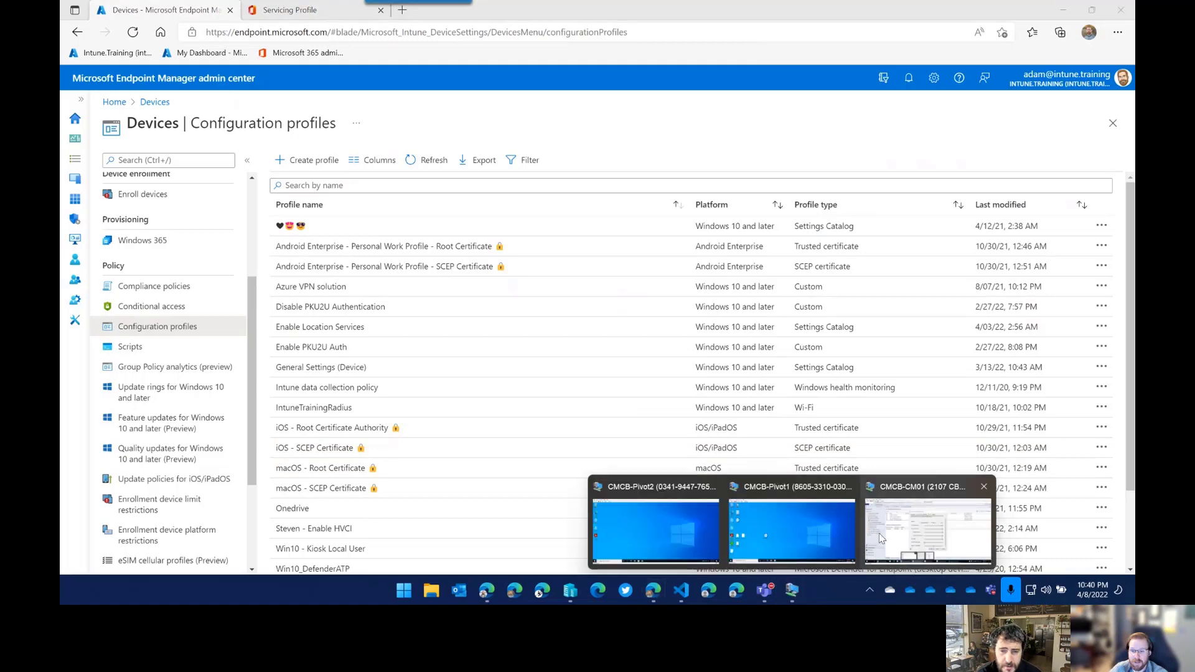
Cancel CoMgmtSettingsProd Properties in the VM and bring up Group Policy Management.
click(650, 523)
click(675, 443)
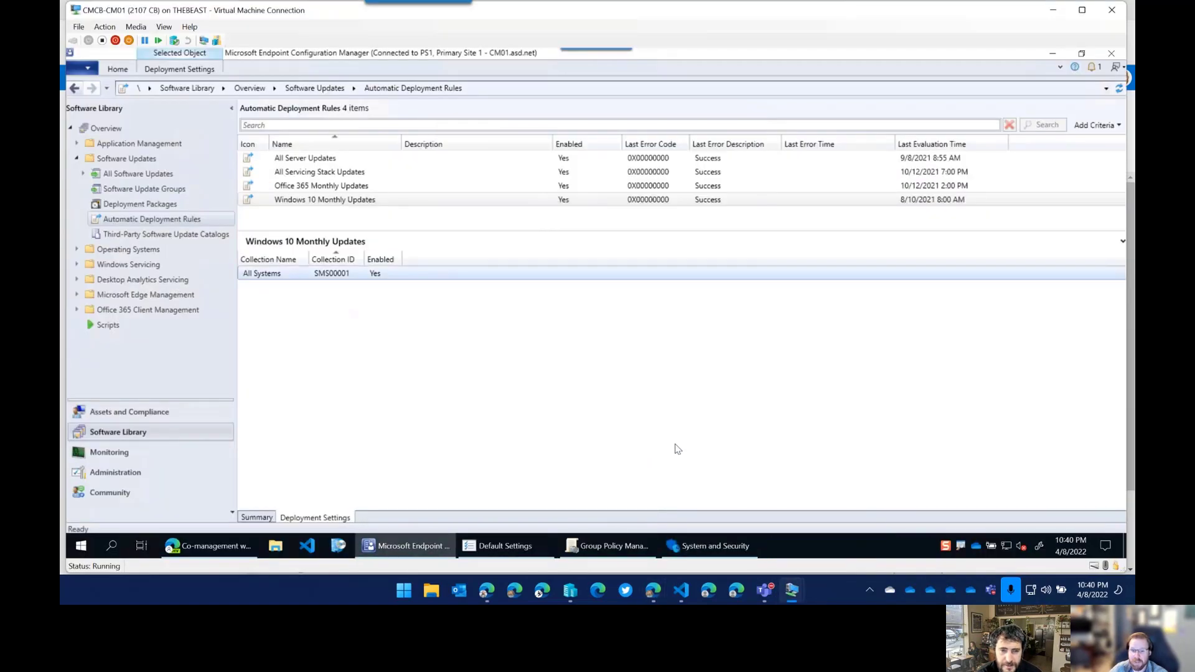
click(607, 546)
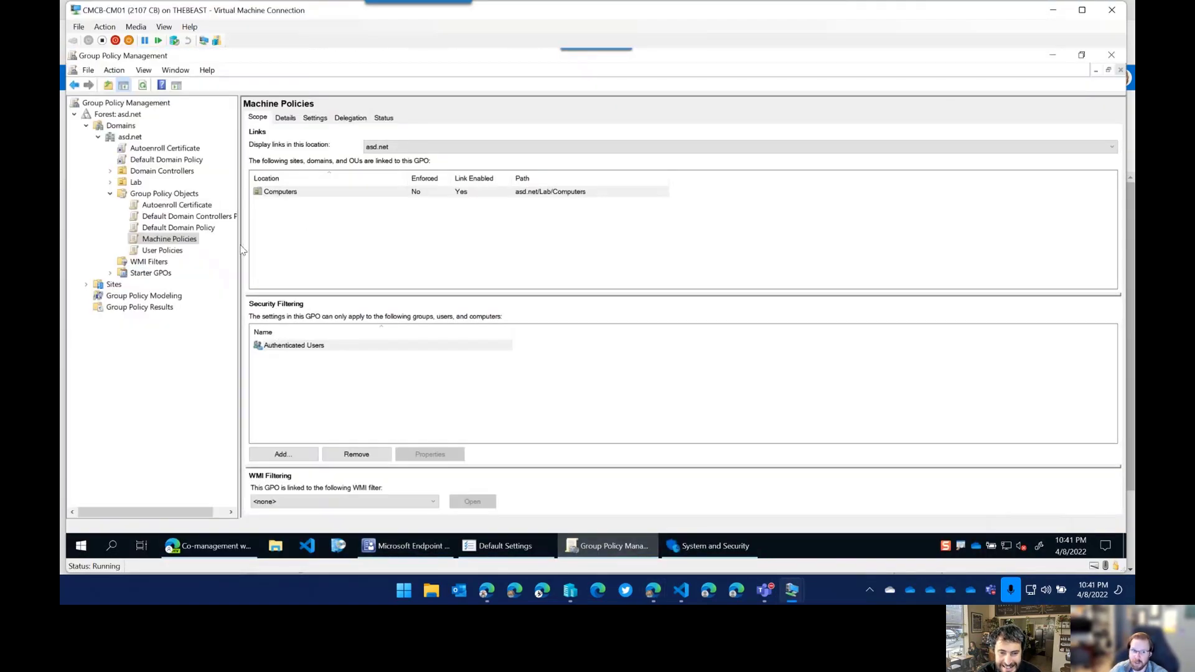
drag(262, 246, 263, 247)
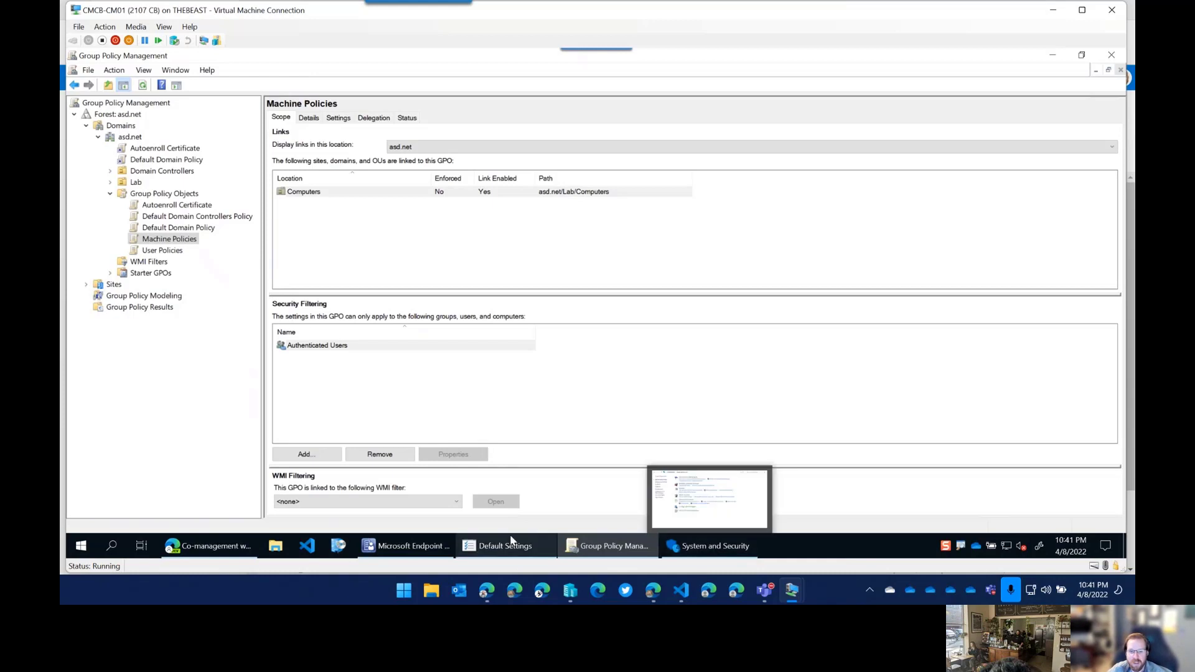
Review the Machine Policies GPO scope: linked to asd.net/Lab/Computers, filtered to Authenticated Users.
mouse_move(509, 552)
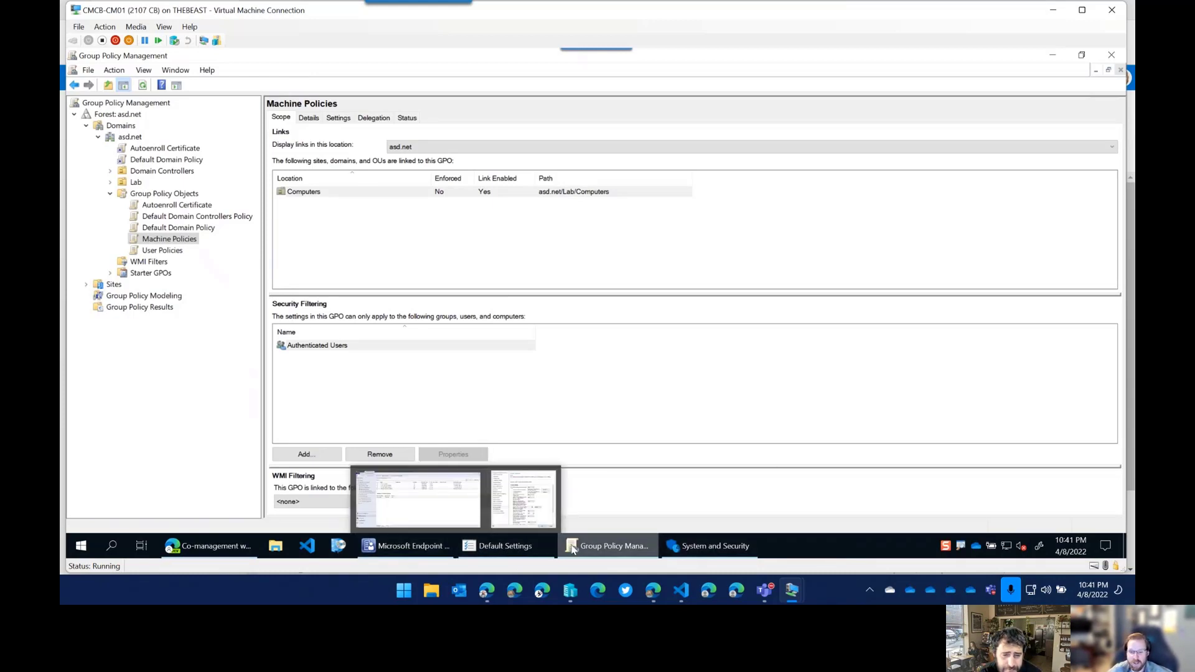
click(799, 554)
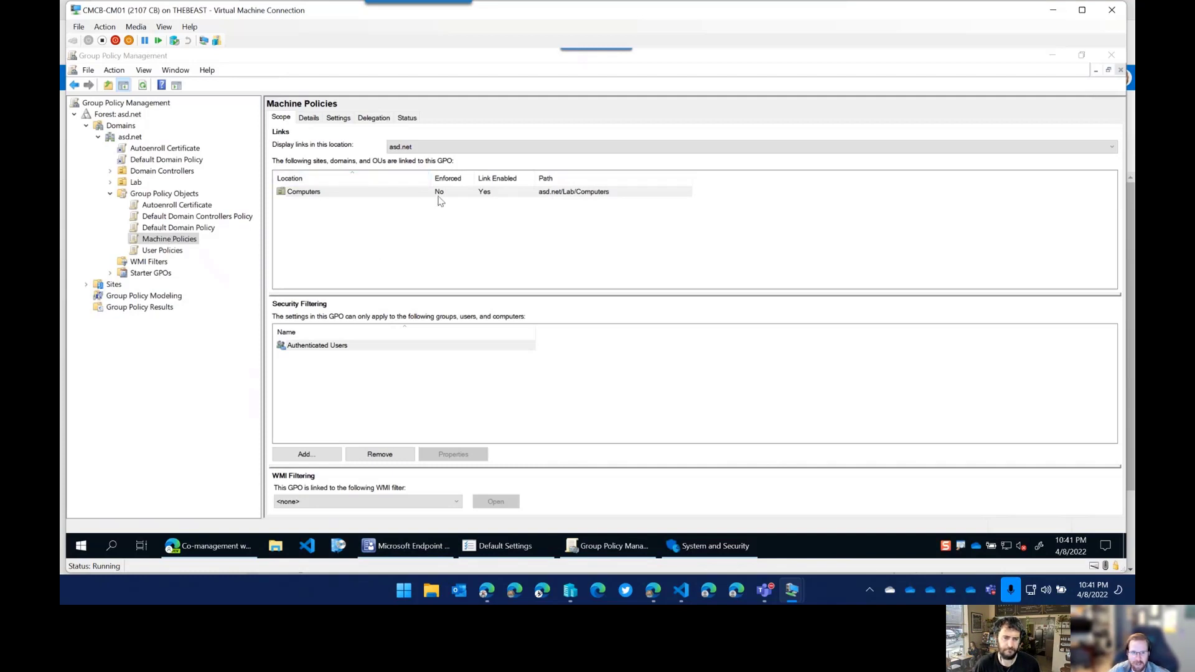
drag(430, 179, 408, 178)
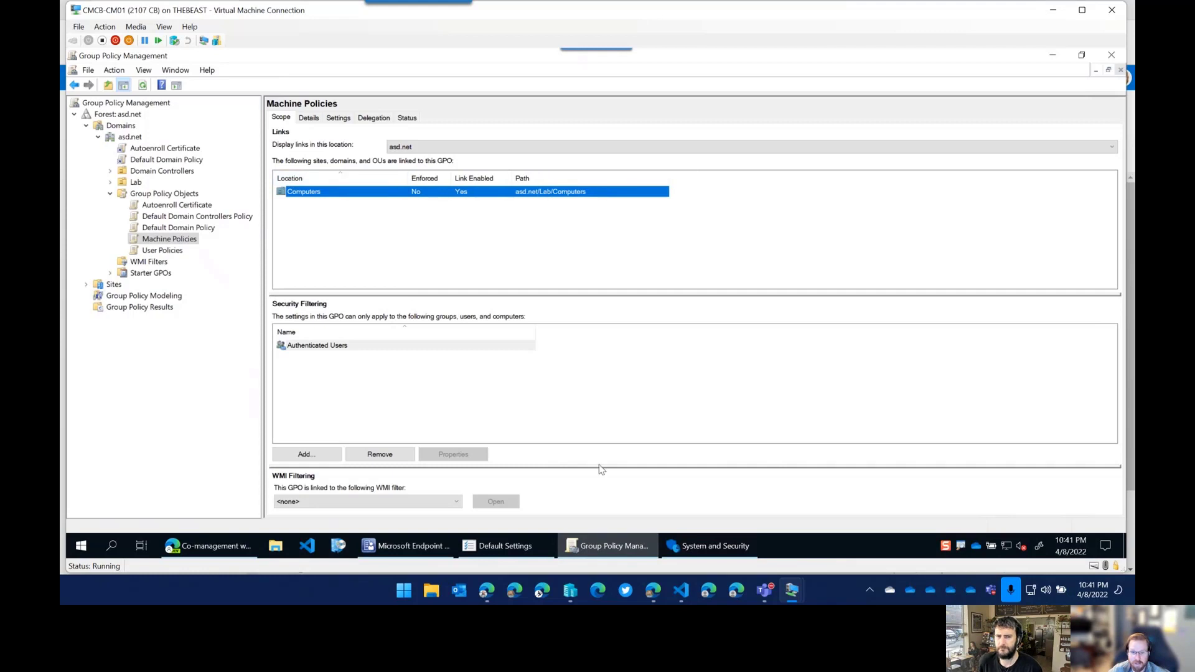
click(661, 589)
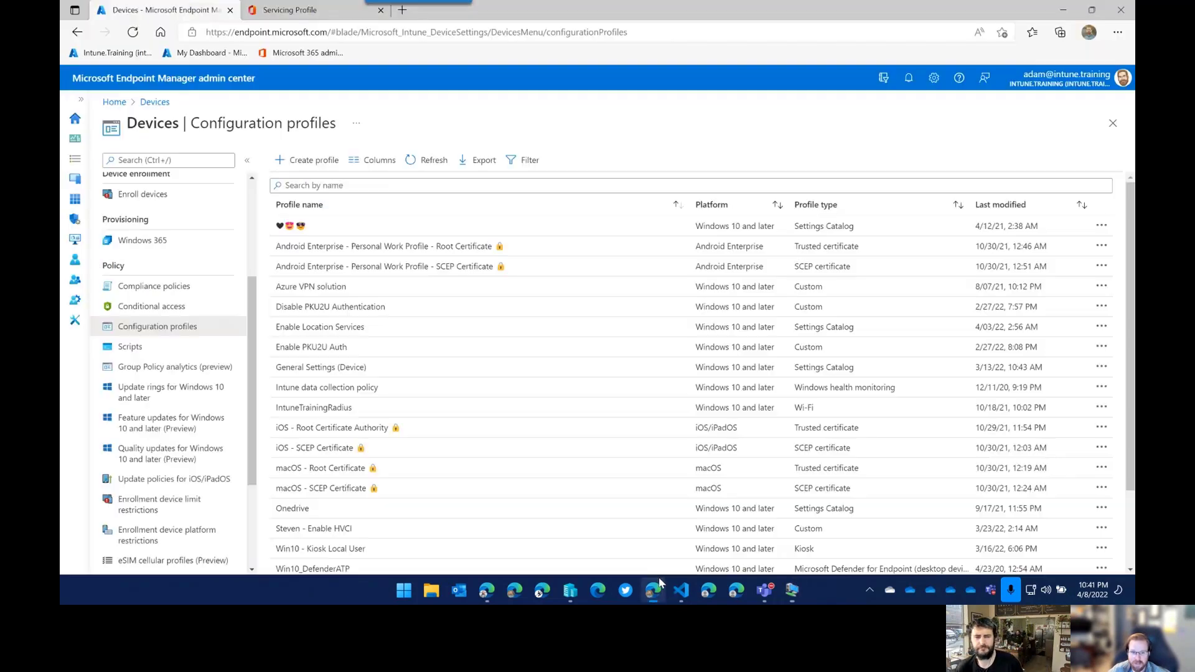
Create a new Windows 10 and later profile of type Settings catalog.
click(301, 160)
click(872, 166)
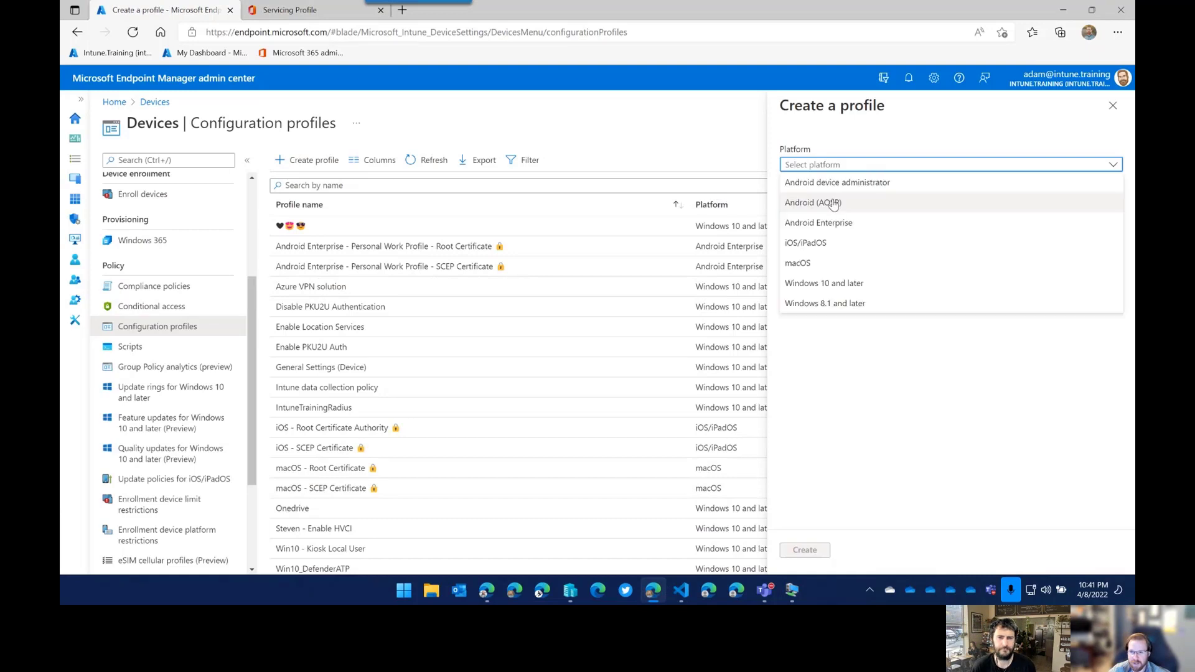
click(829, 285)
click(828, 202)
click(828, 218)
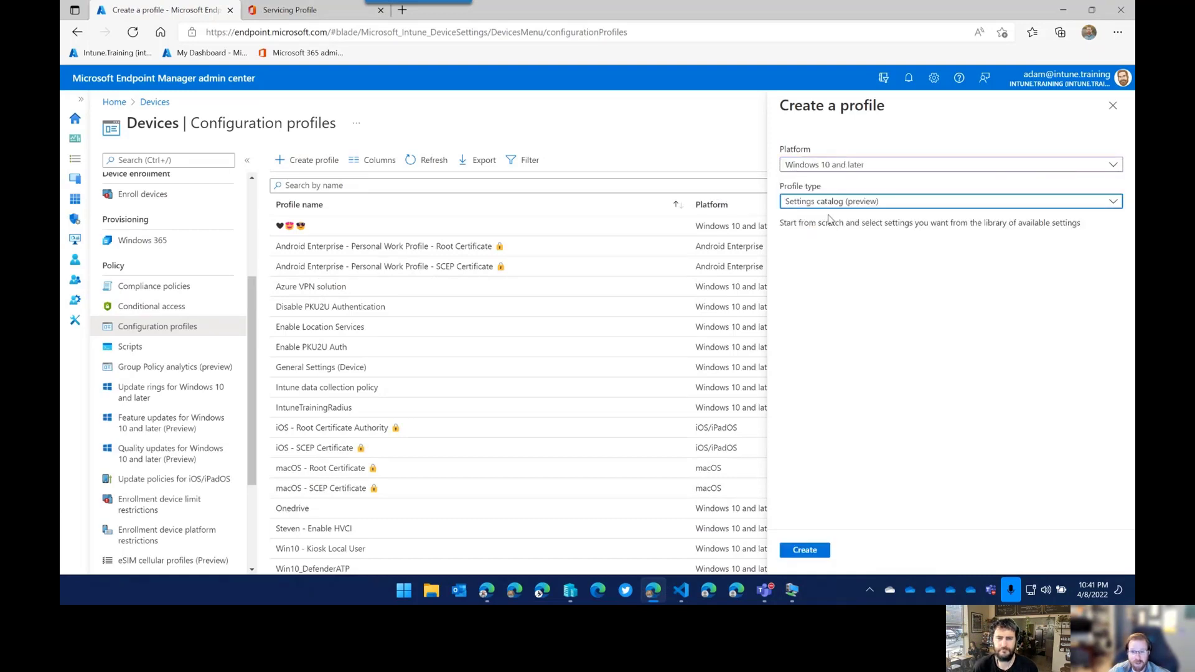
click(805, 550)
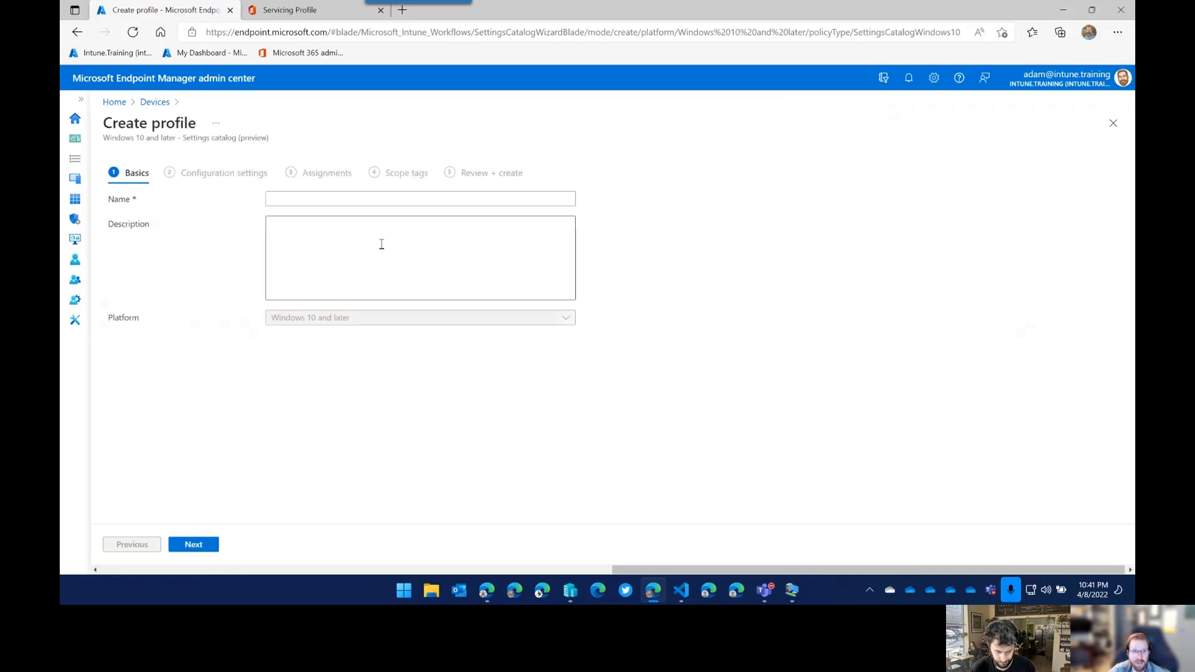
Name the profile 'test' and bring up the settings picker.
click(308, 199)
text(test)
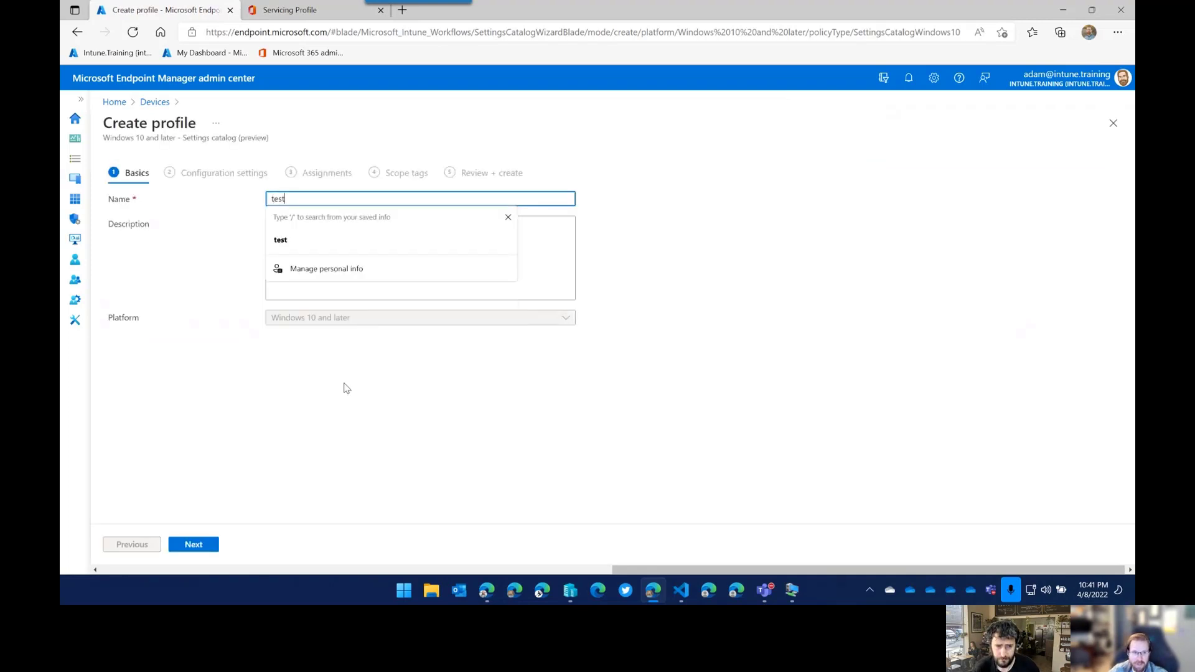
click(193, 544)
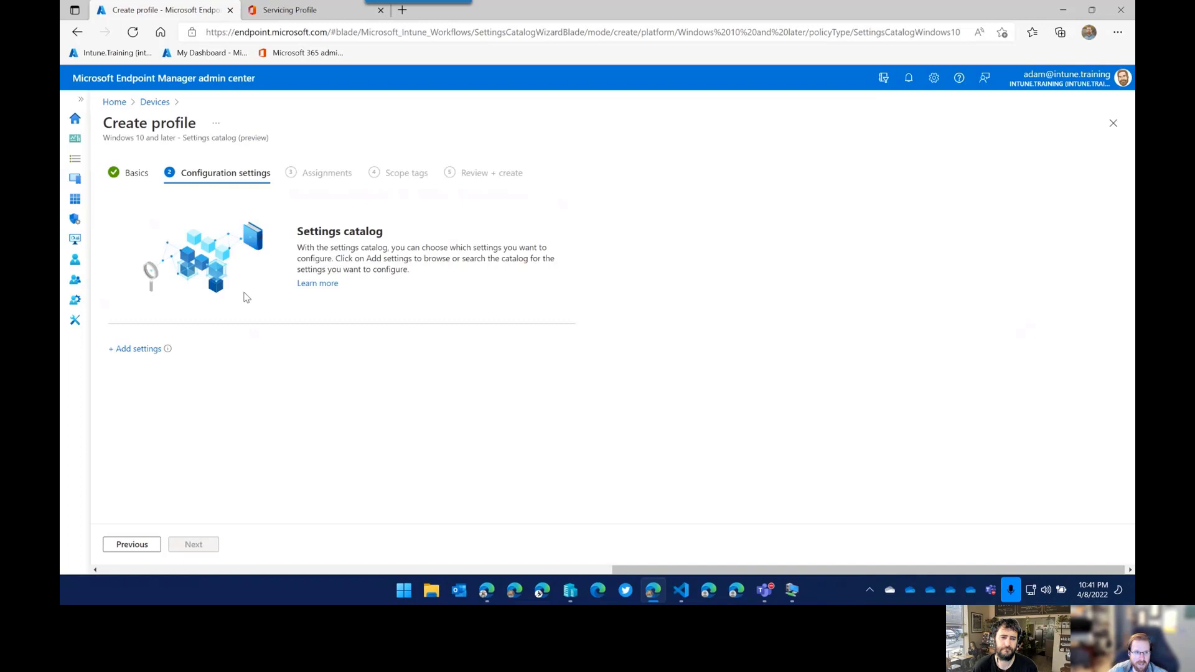
click(140, 350)
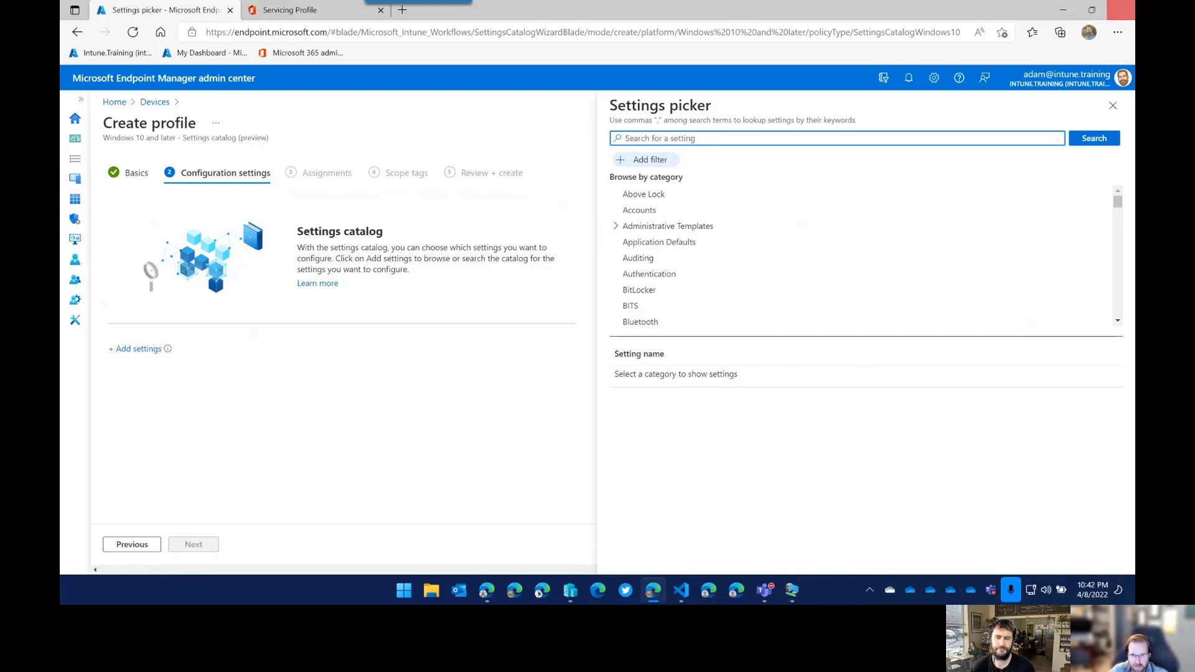
Search 'mdm wins' and add MDM Wins Over GP from Control Policy Conflict.
scroll(674, 248, down, 2)
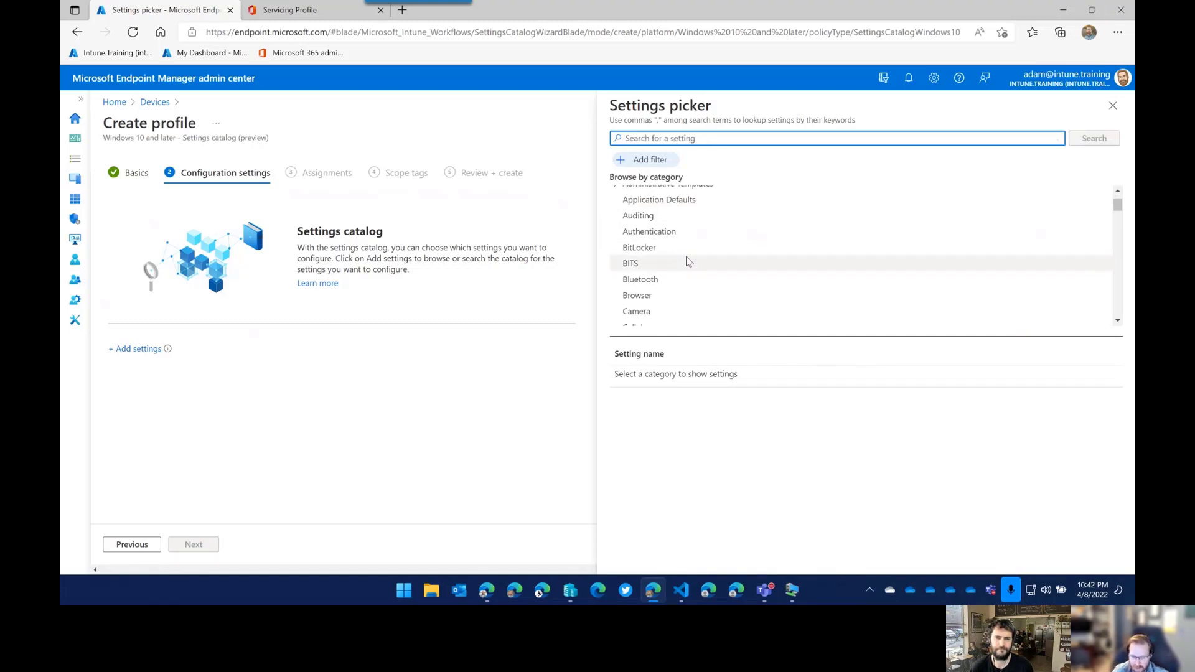
text(mdm)
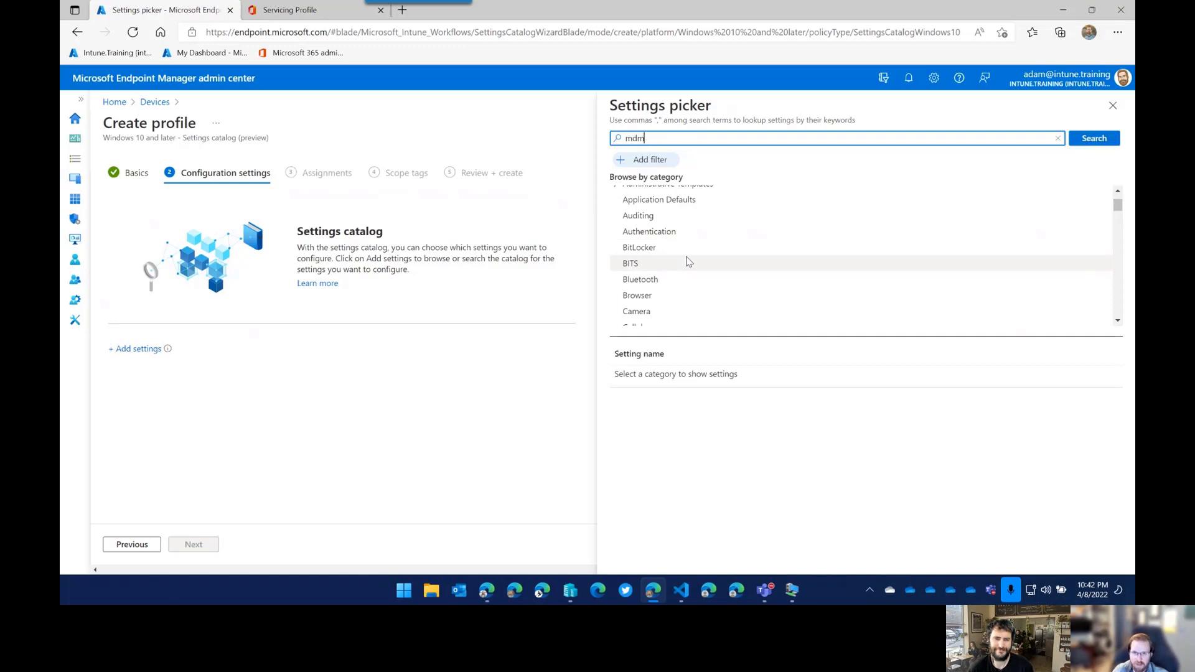
text( win)
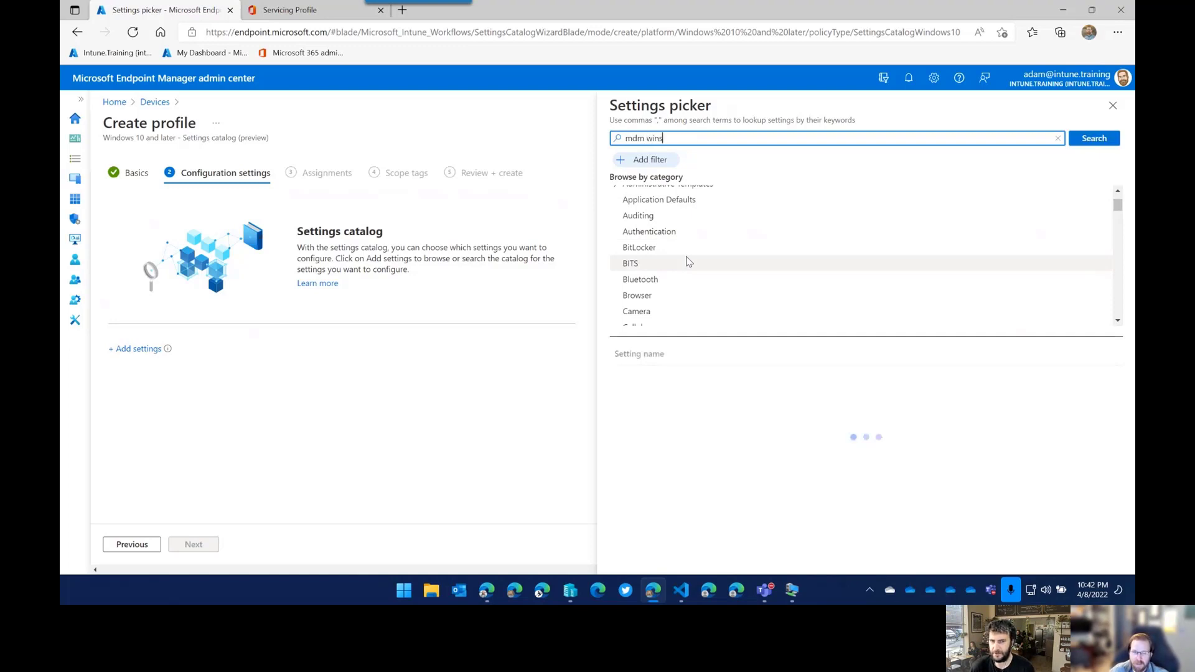
text(s)
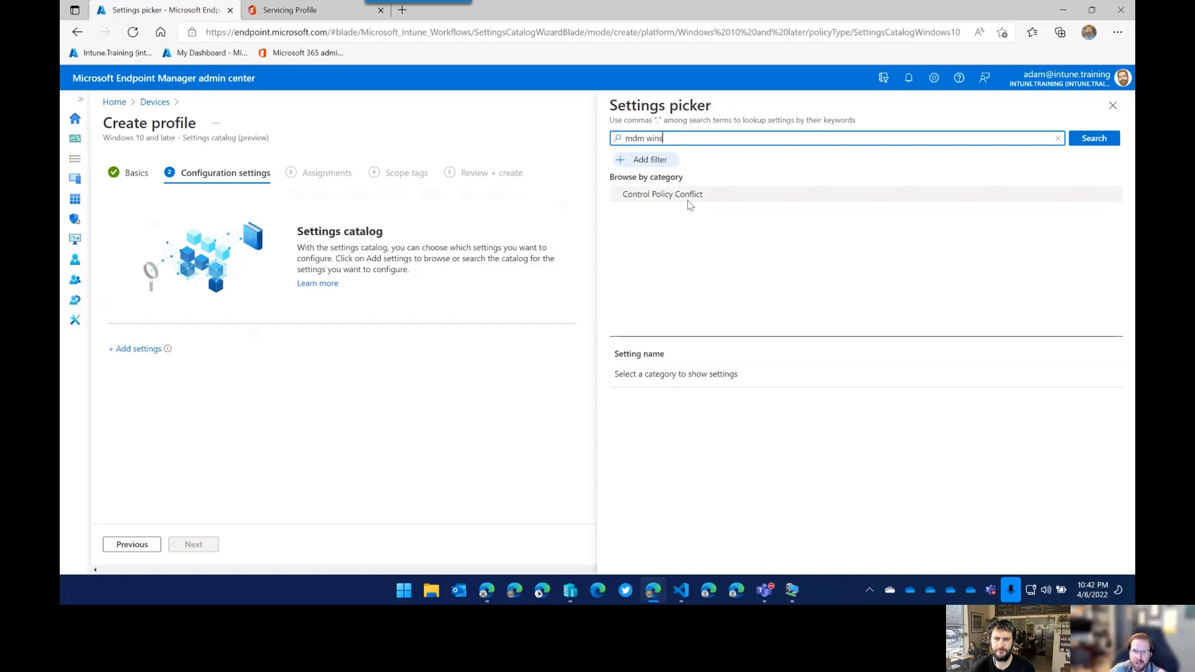
click(688, 195)
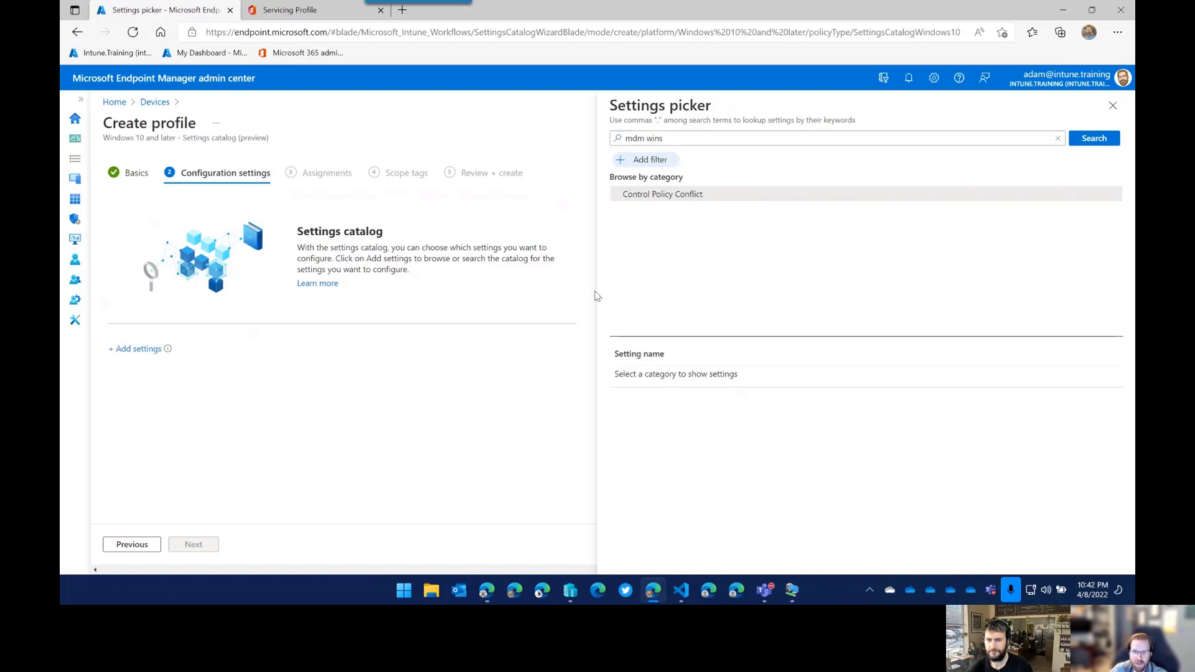
click(628, 391)
click(624, 392)
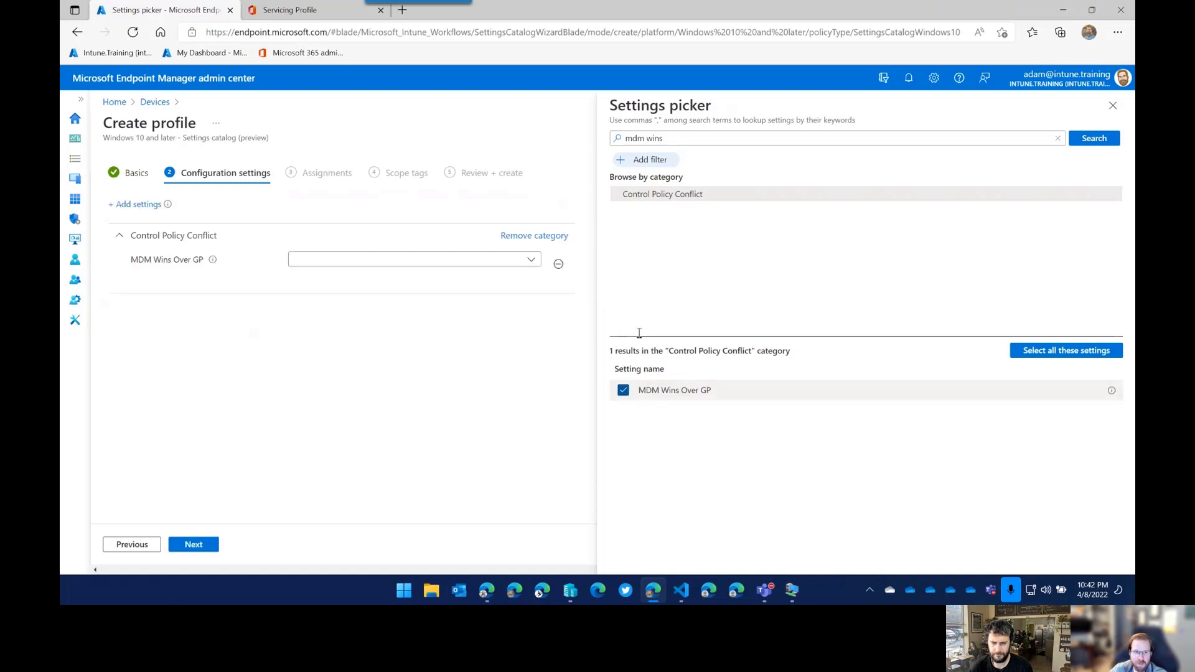
Search 'preferred' and add Preferred Aad Tenant Domain Name from Authentication.
click(660, 138)
key(ctrl+a)
key(BackSpace)
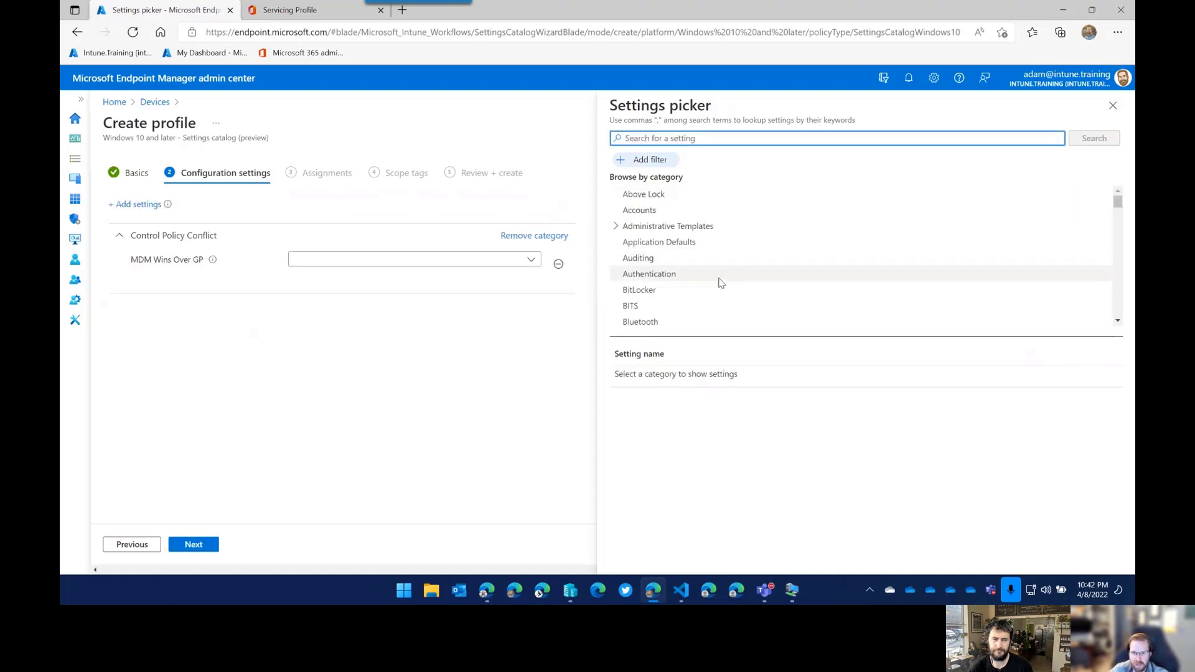
scroll(682, 261, down, 4)
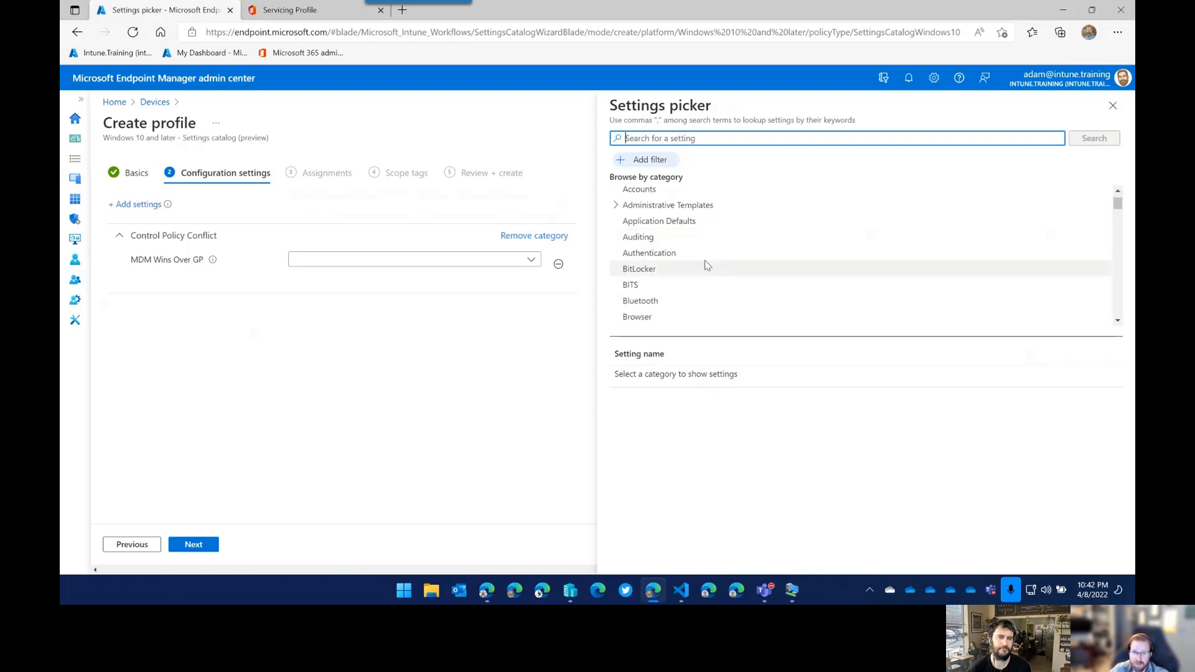
scroll(683, 287, up, 4)
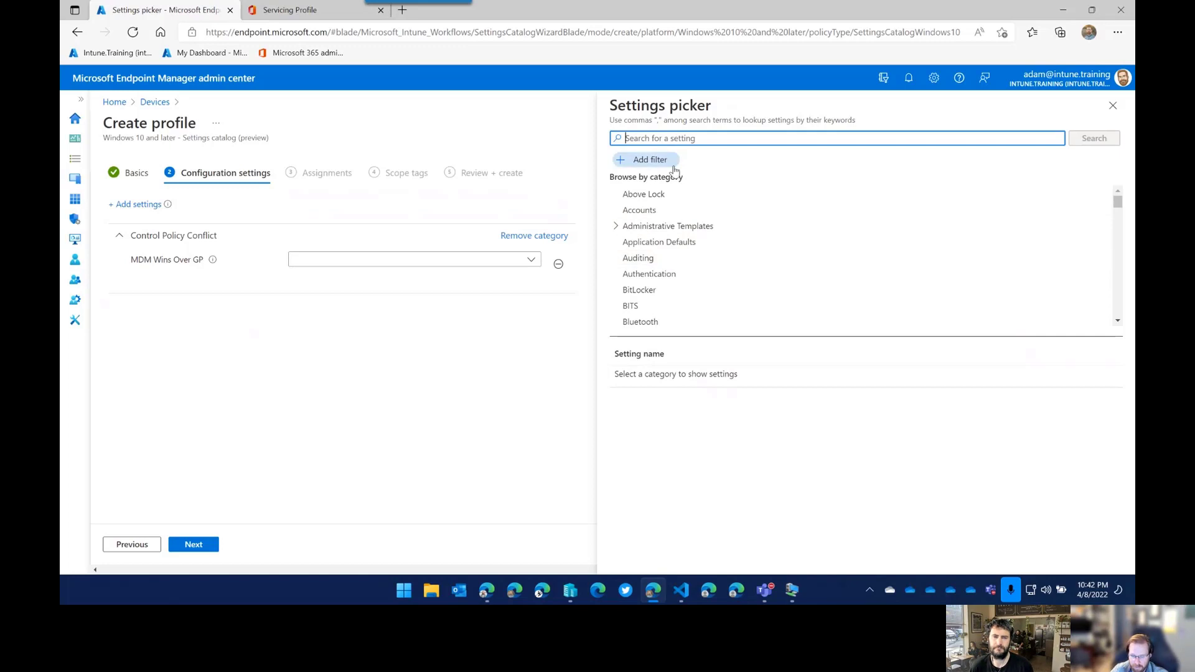
text(pref)
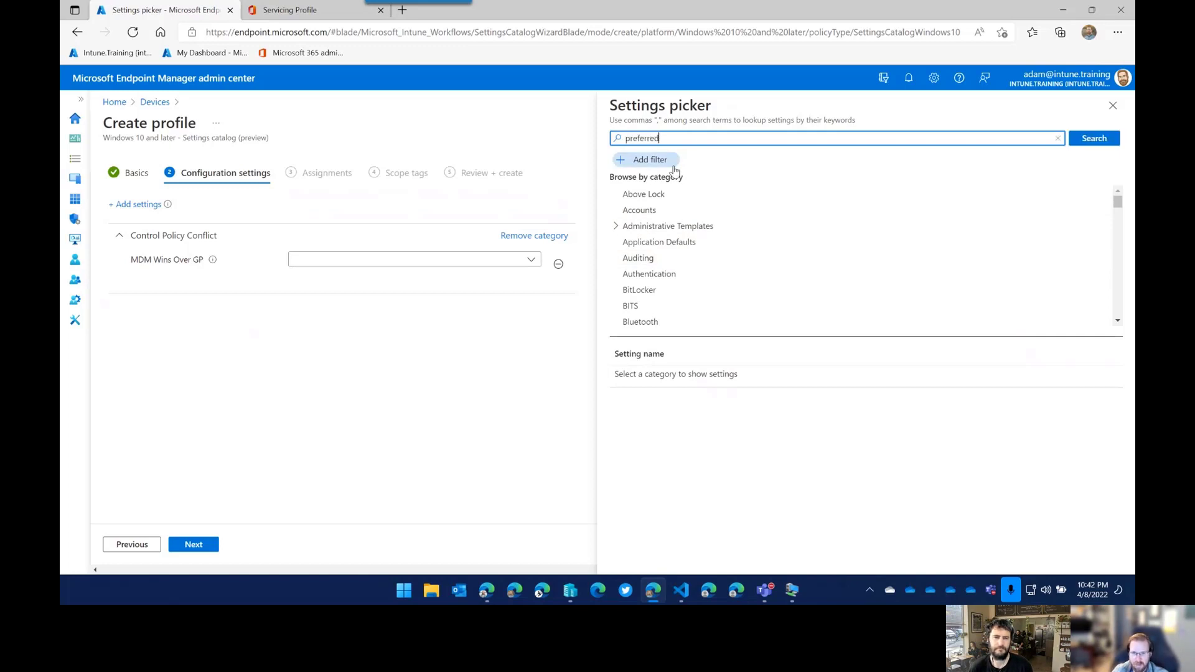
text(erred)
key(Return)
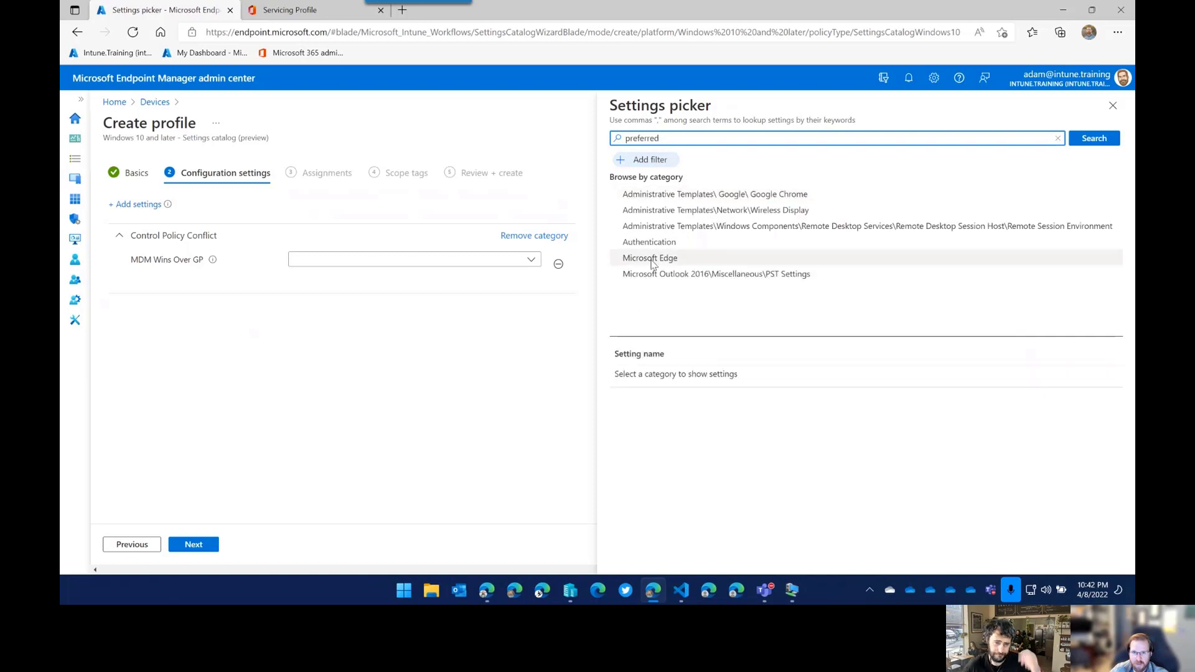
click(685, 243)
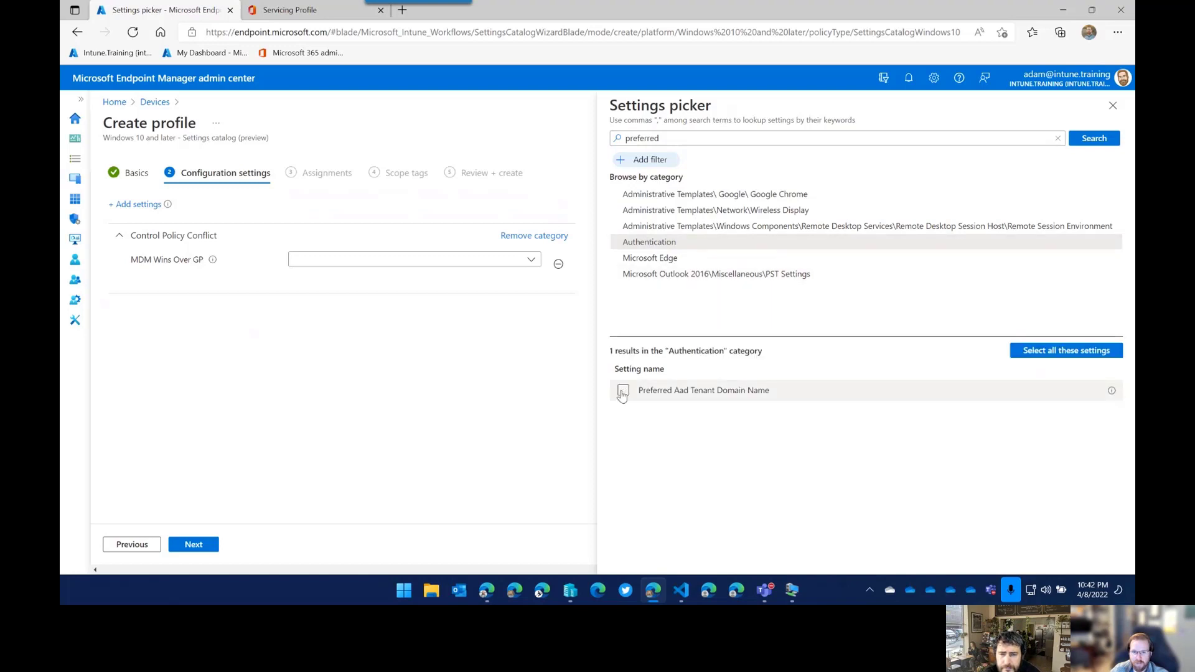
click(622, 391)
Set MDM Wins Over GP so MDM policy blocks Group Policy.
click(1113, 106)
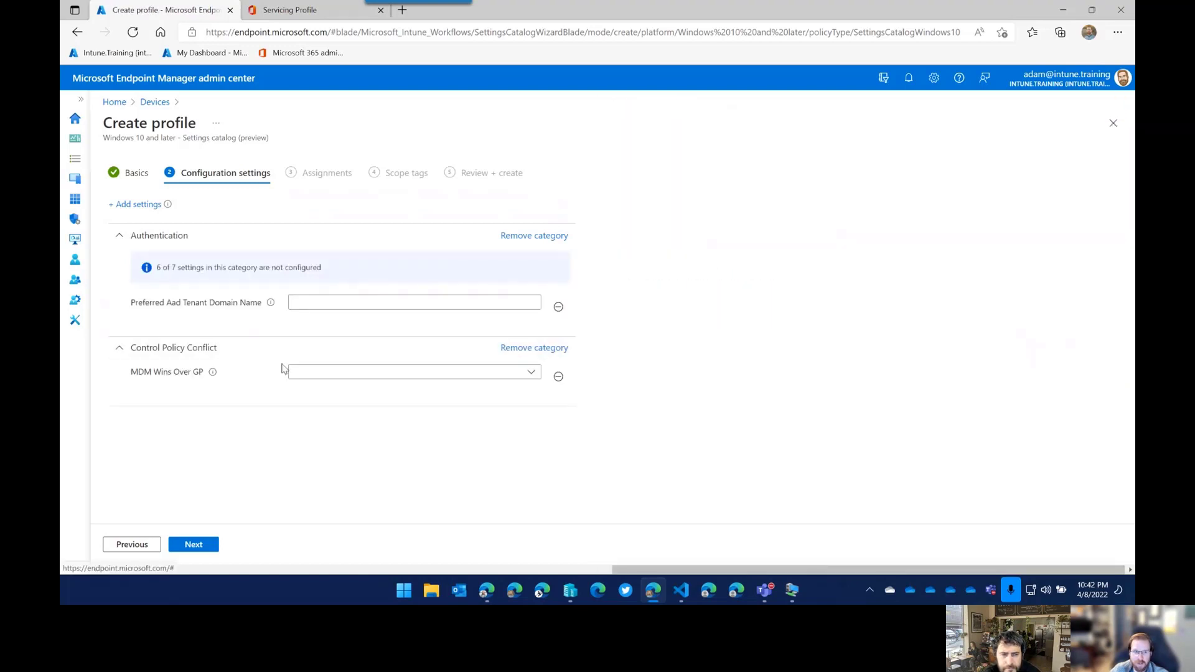
click(322, 377)
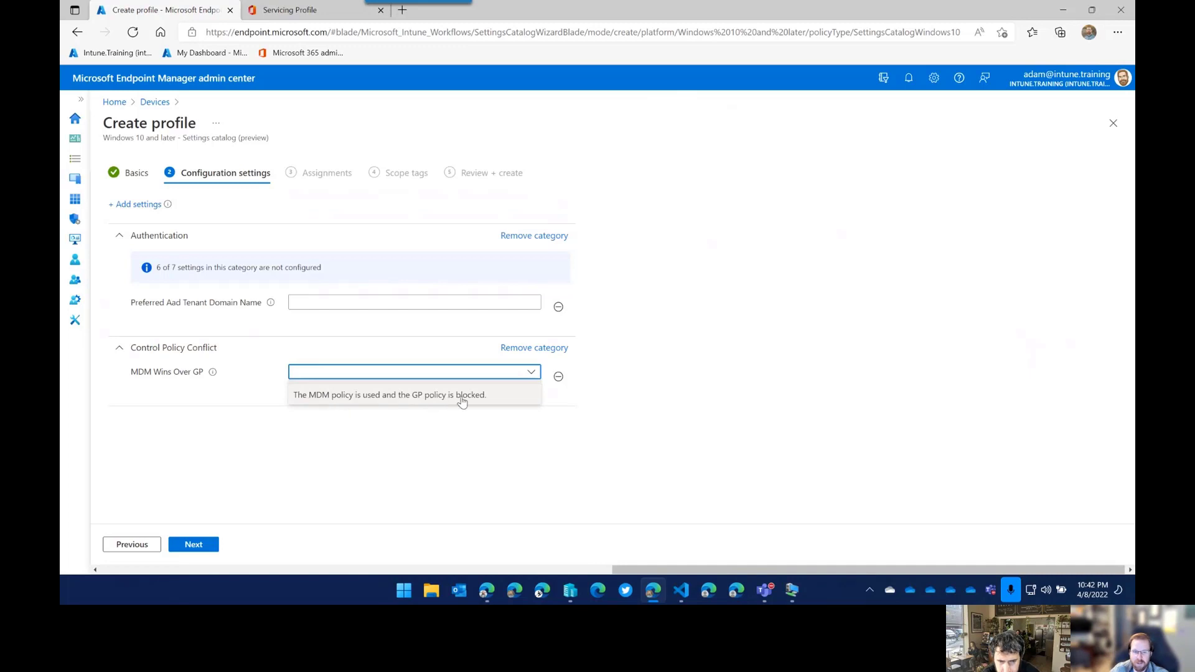
click(491, 398)
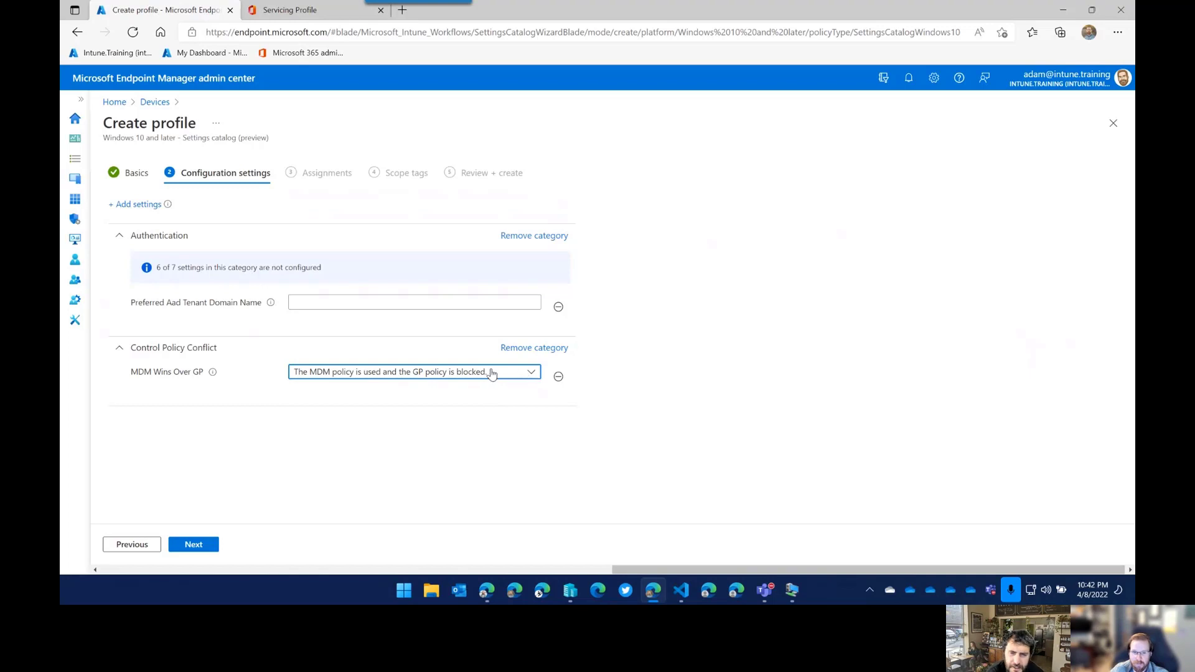
click(449, 379)
click(448, 379)
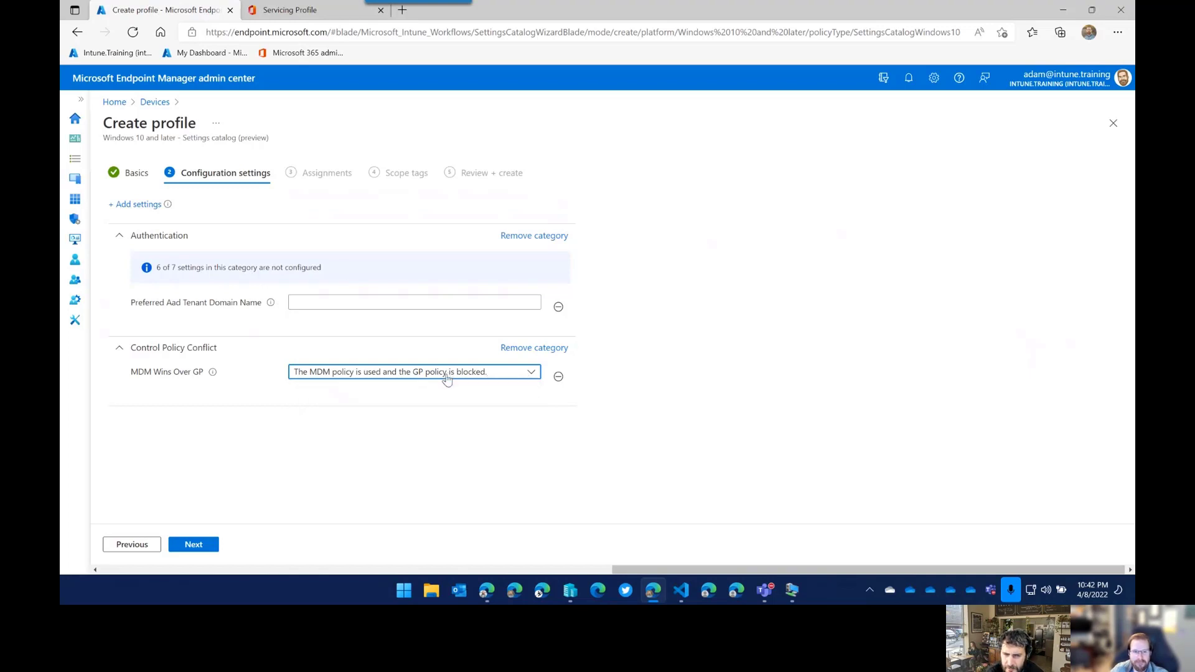
click(447, 377)
click(435, 394)
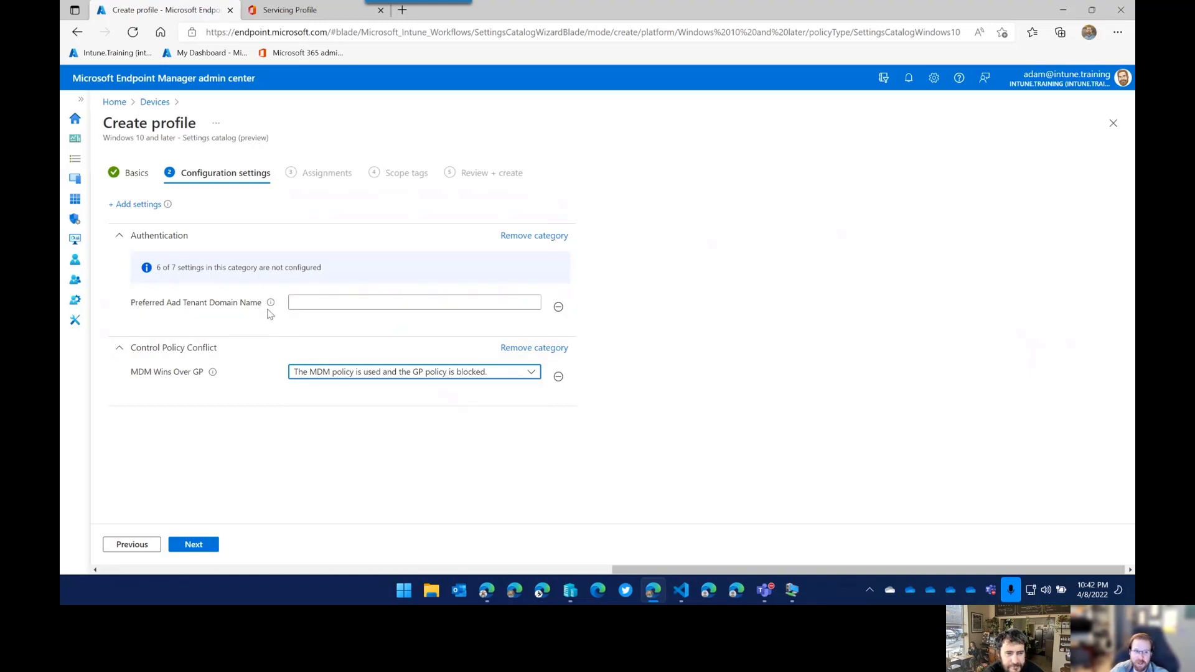
Fill in Preferred Aad Tenant Domain Name with intune.training.
mouse_move(269, 304)
click(307, 302)
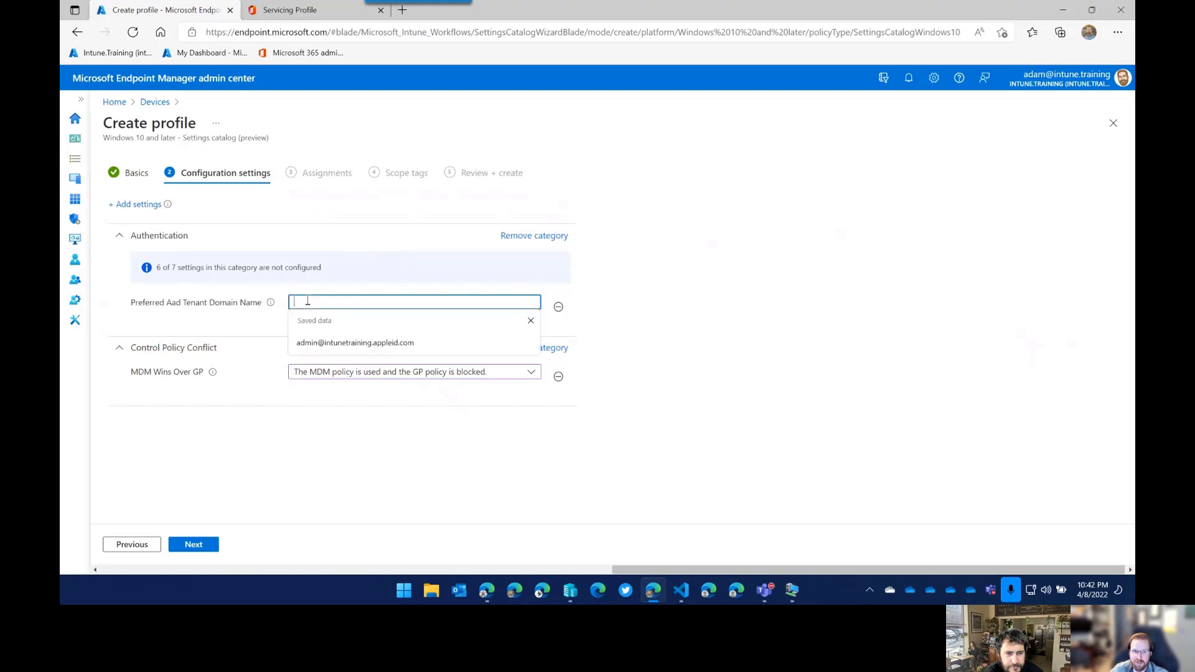
click(271, 317)
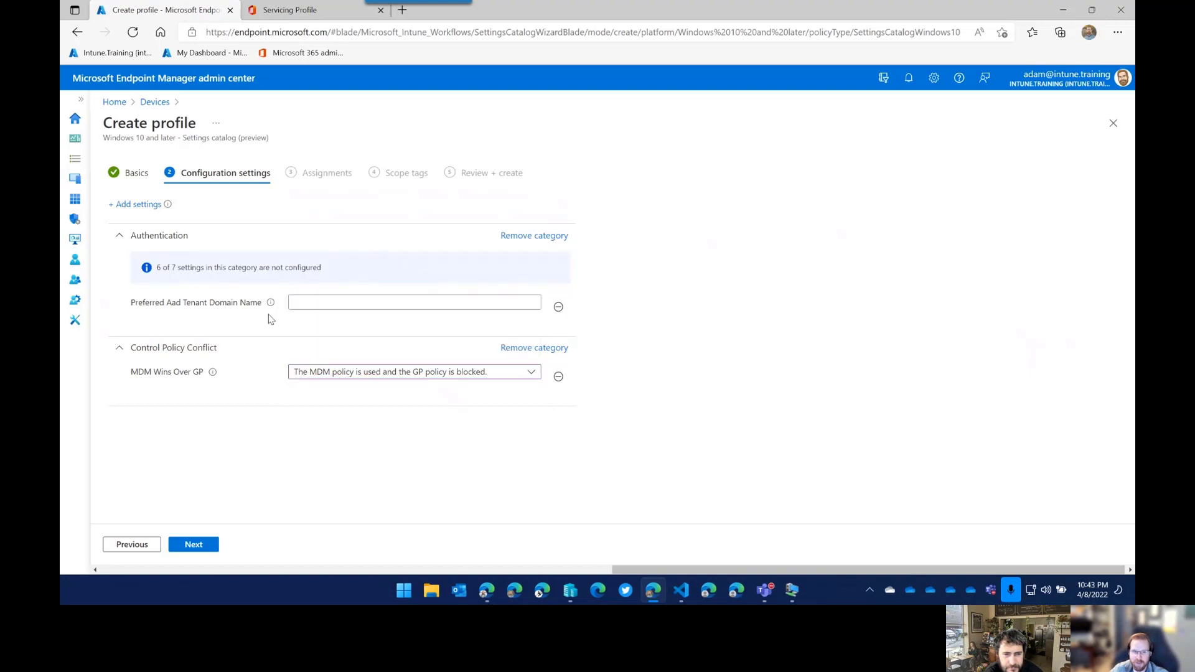
click(322, 305)
text(asq)
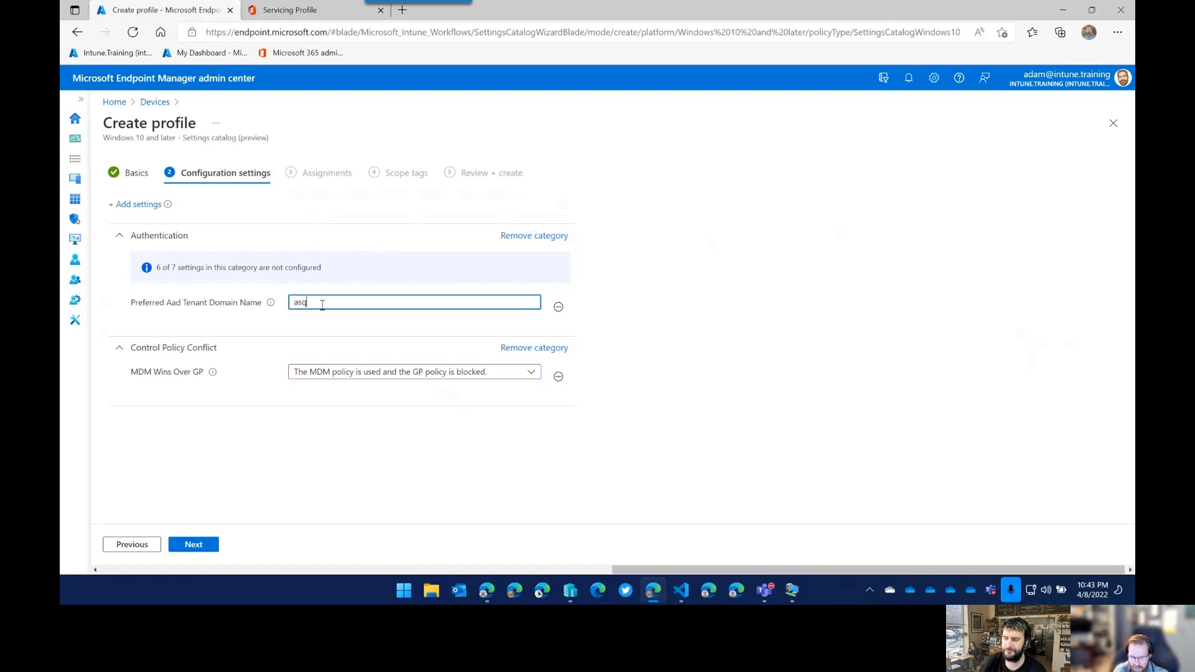
text(uaredoze)
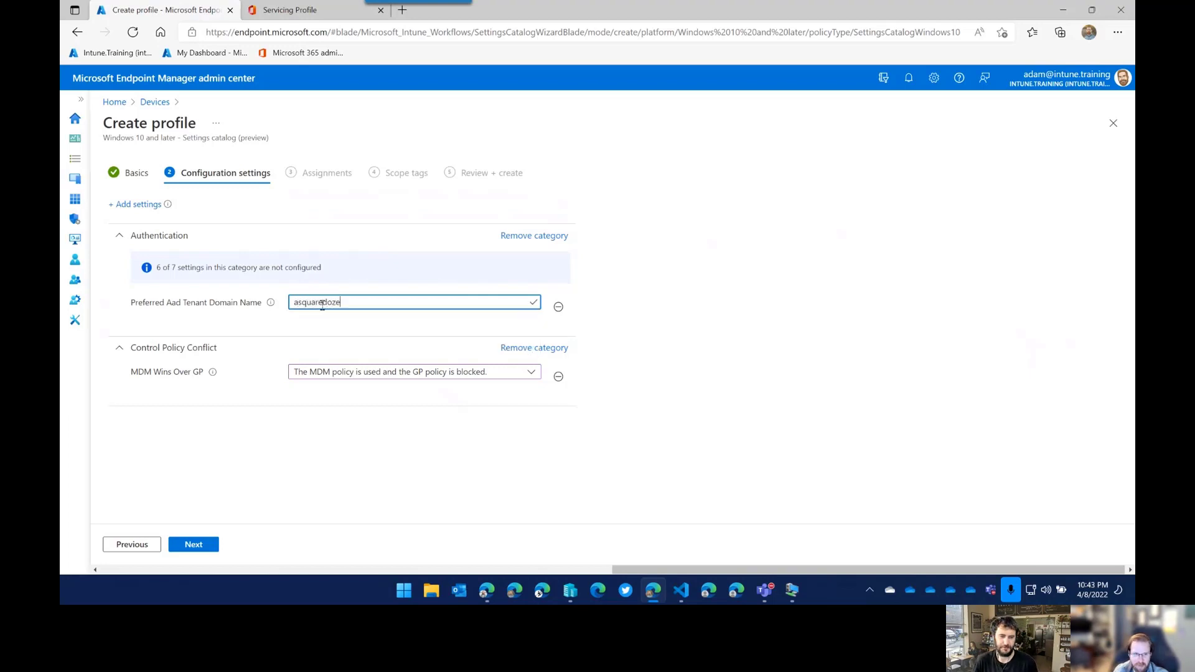
text(nlab/cp)
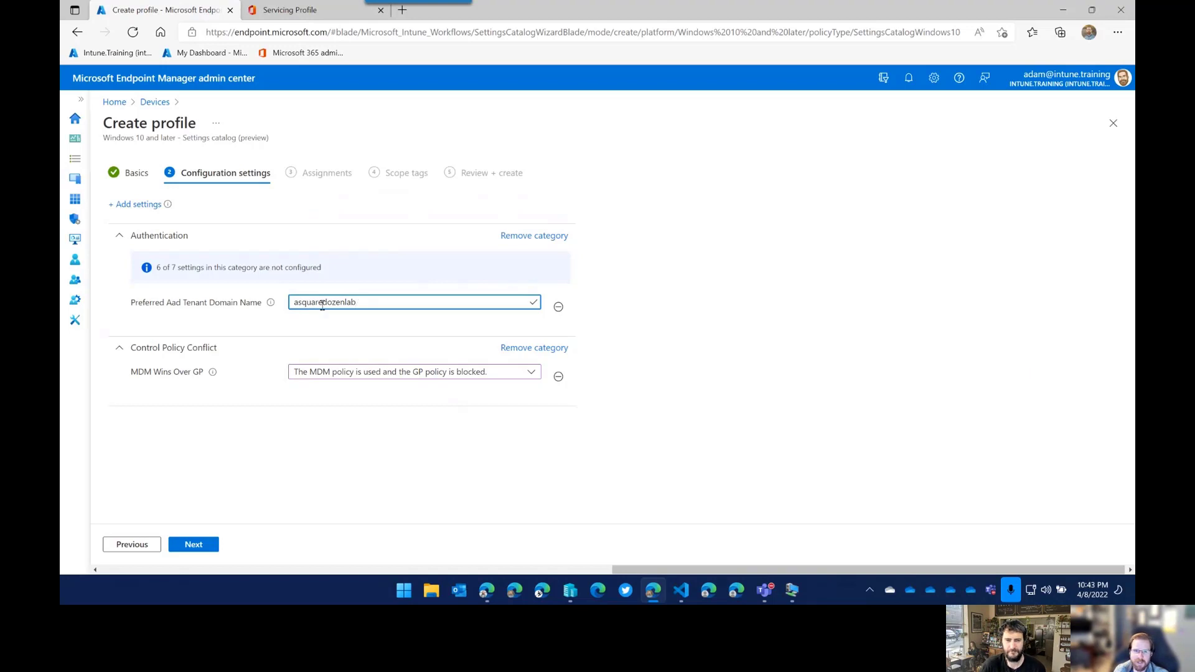
key(ctrl+a)
key(BackSpace)
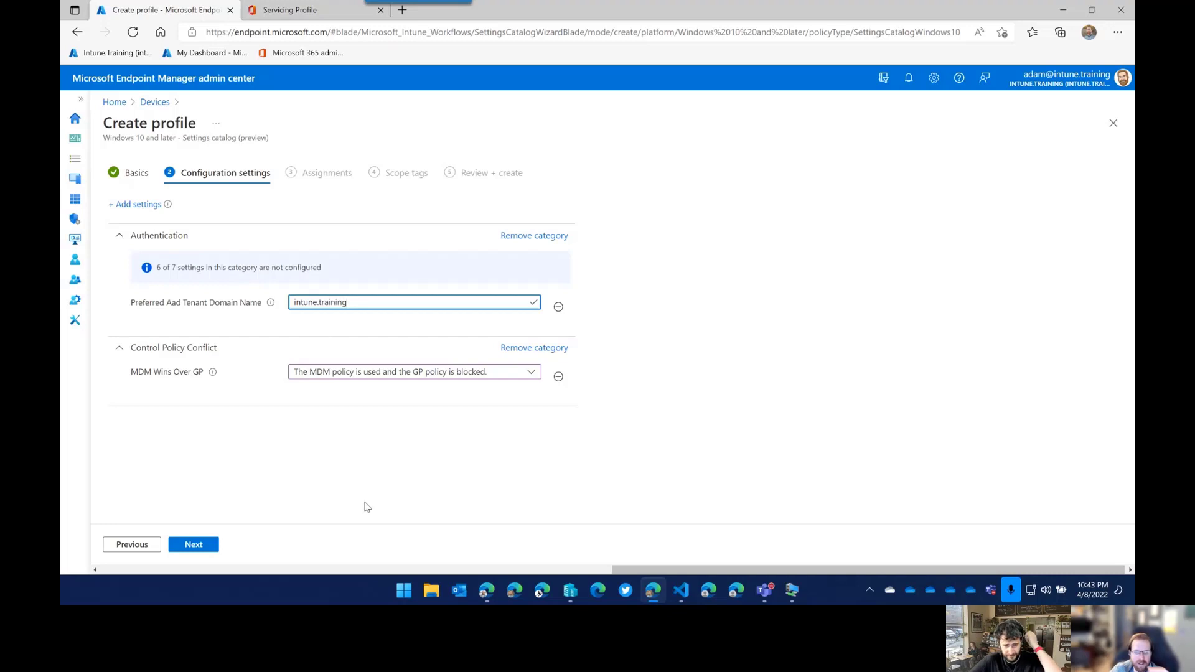
key(ctrl+a)
click(279, 310)
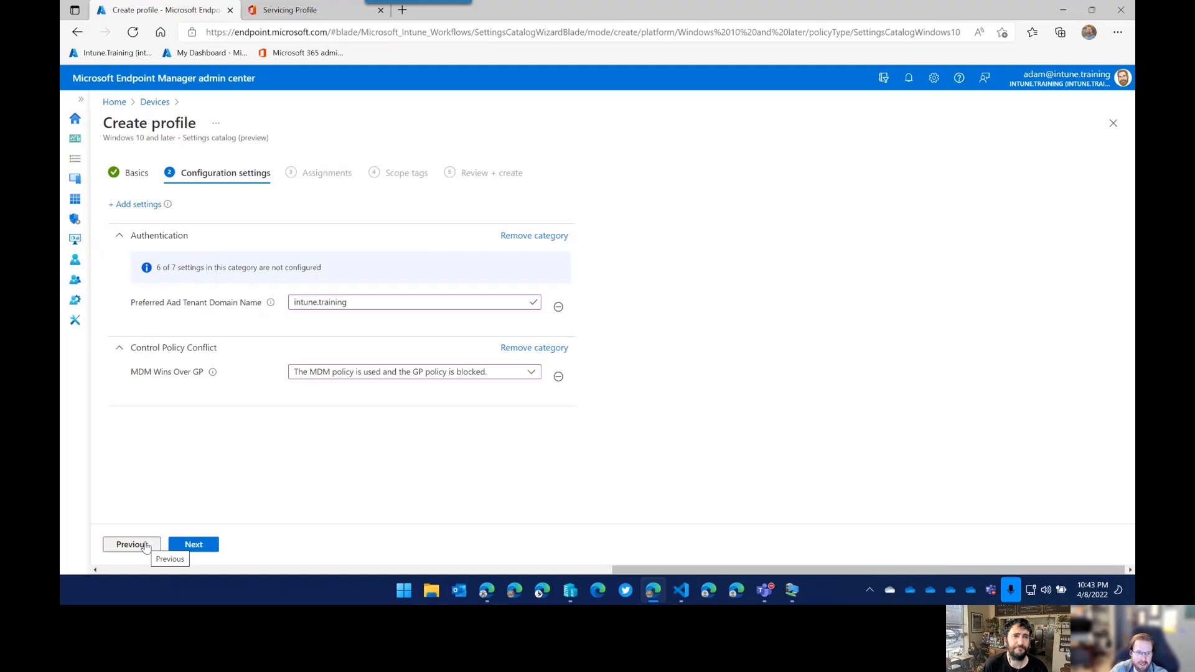
Step forward to Assignments and back, then highlight the intune.training domain name.
click(190, 544)
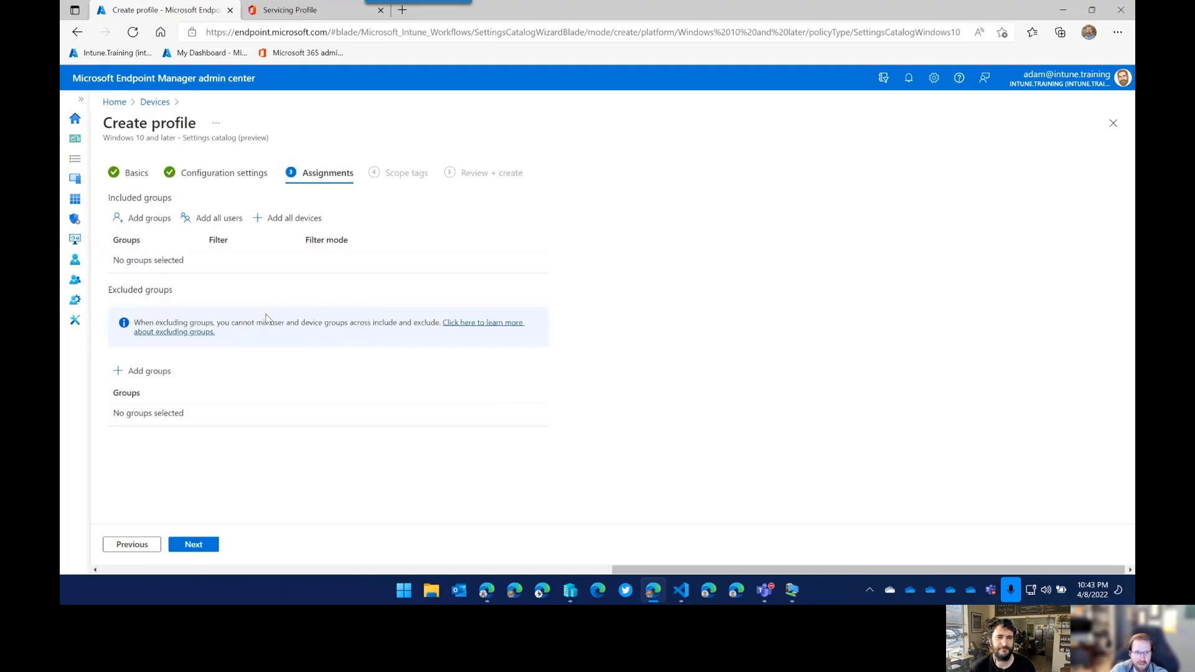
click(145, 545)
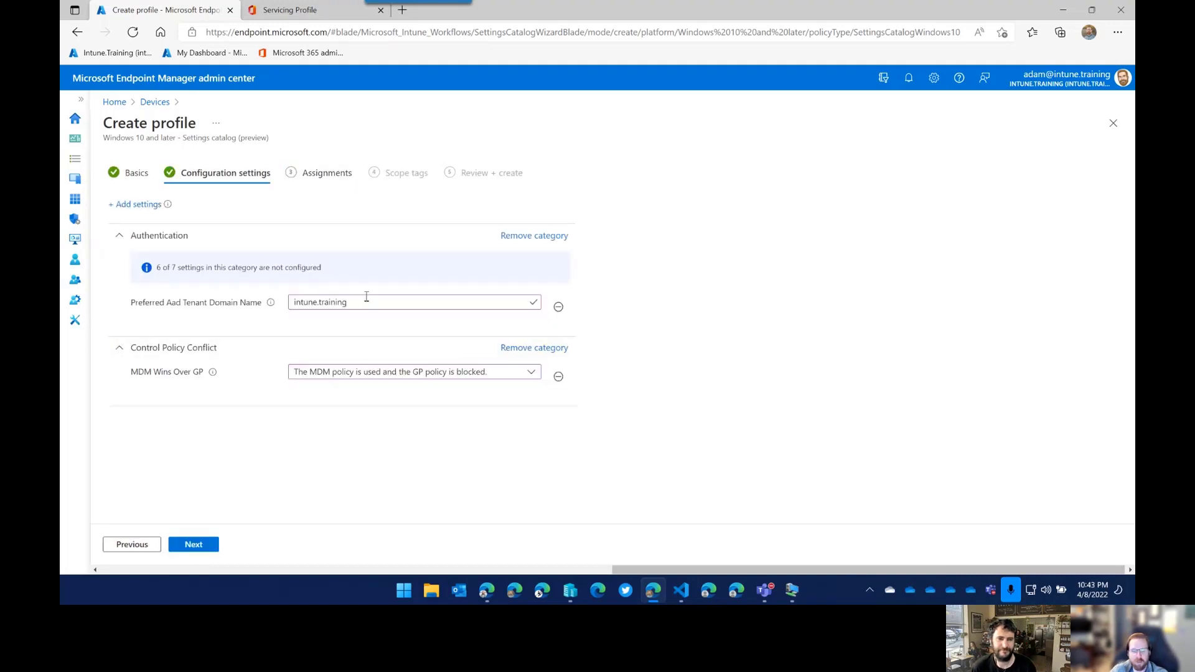
drag(368, 298, 268, 304)
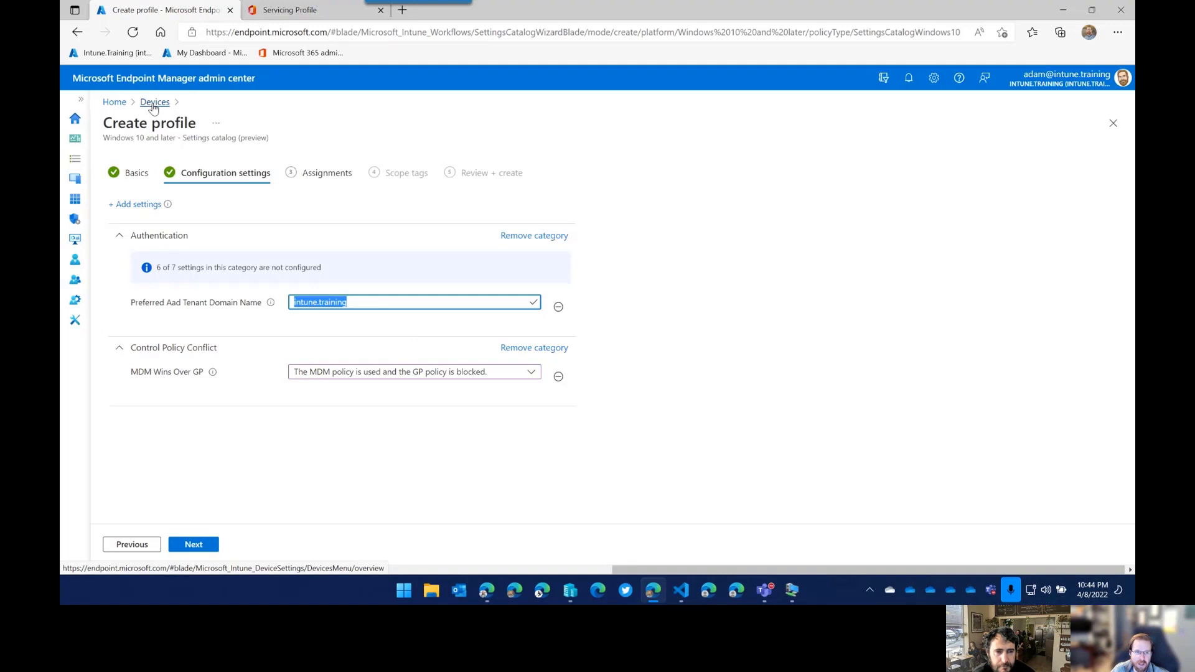
Browse Administrative Templates in the settings picker, then leave the profile for the Devices area.
click(148, 208)
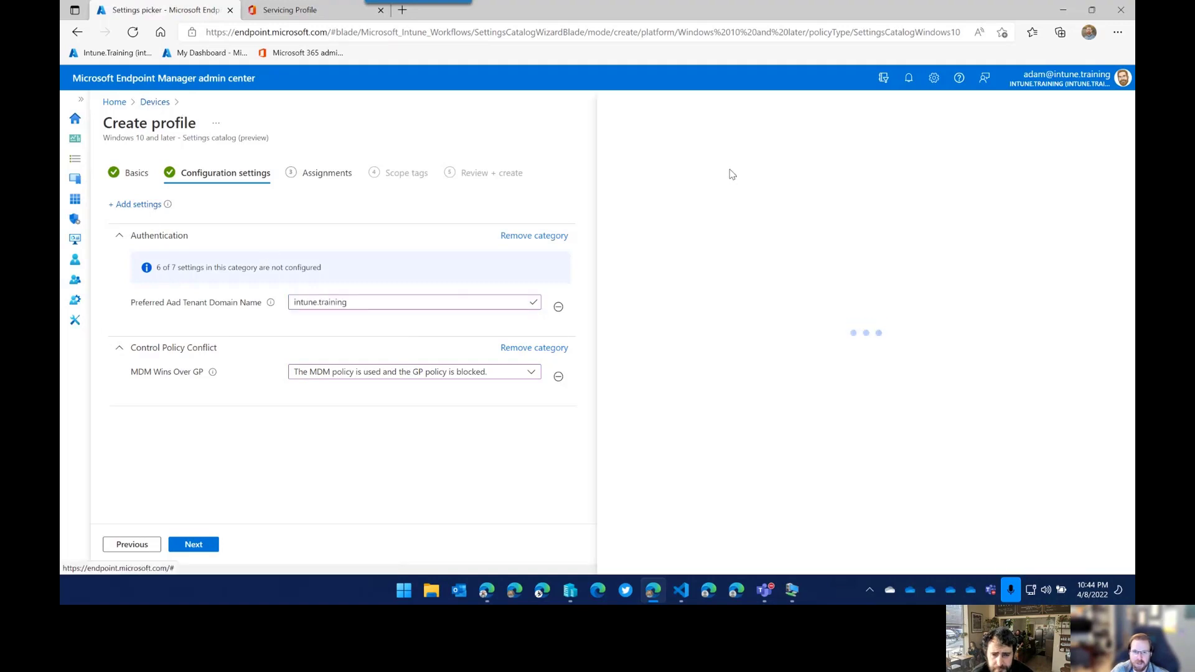
click(653, 224)
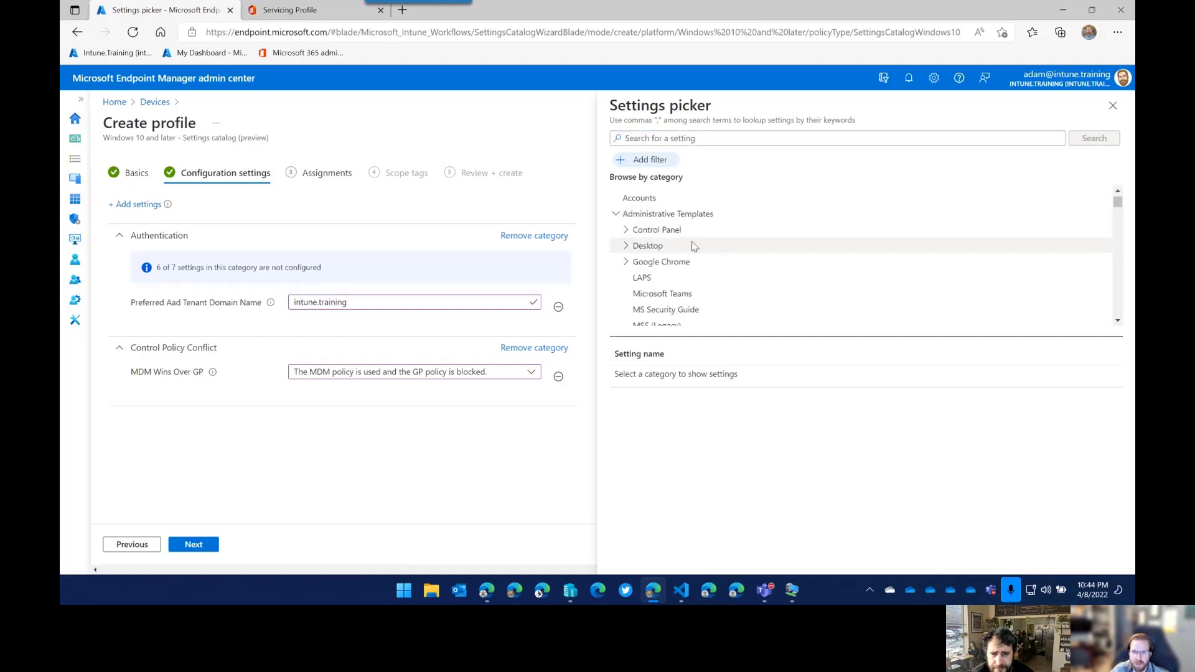
scroll(694, 247, down, 1)
scroll(693, 245, up, 1)
scroll(703, 261, down, 3)
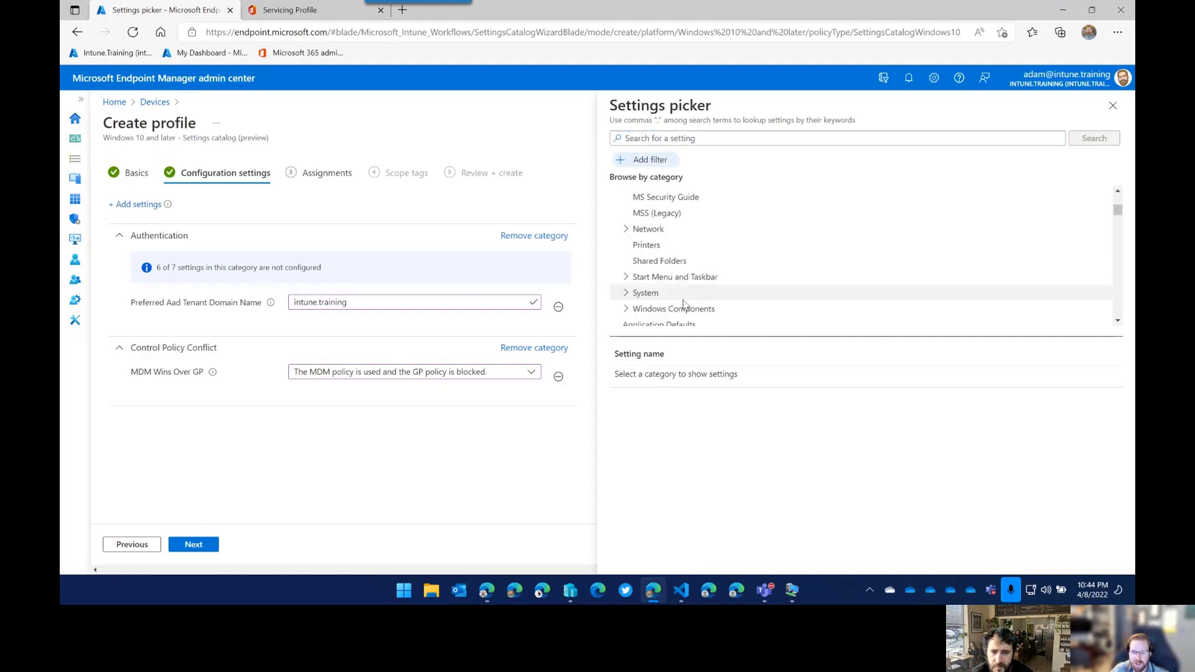
scroll(685, 299, down, 3)
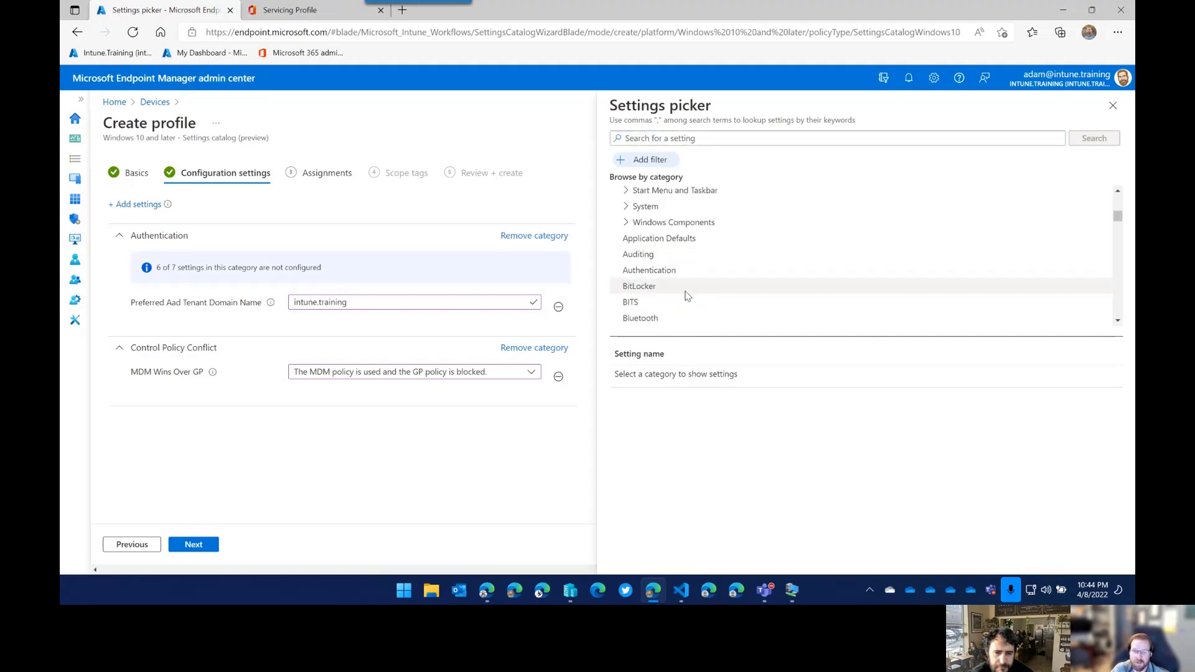
scroll(684, 295, down, 3)
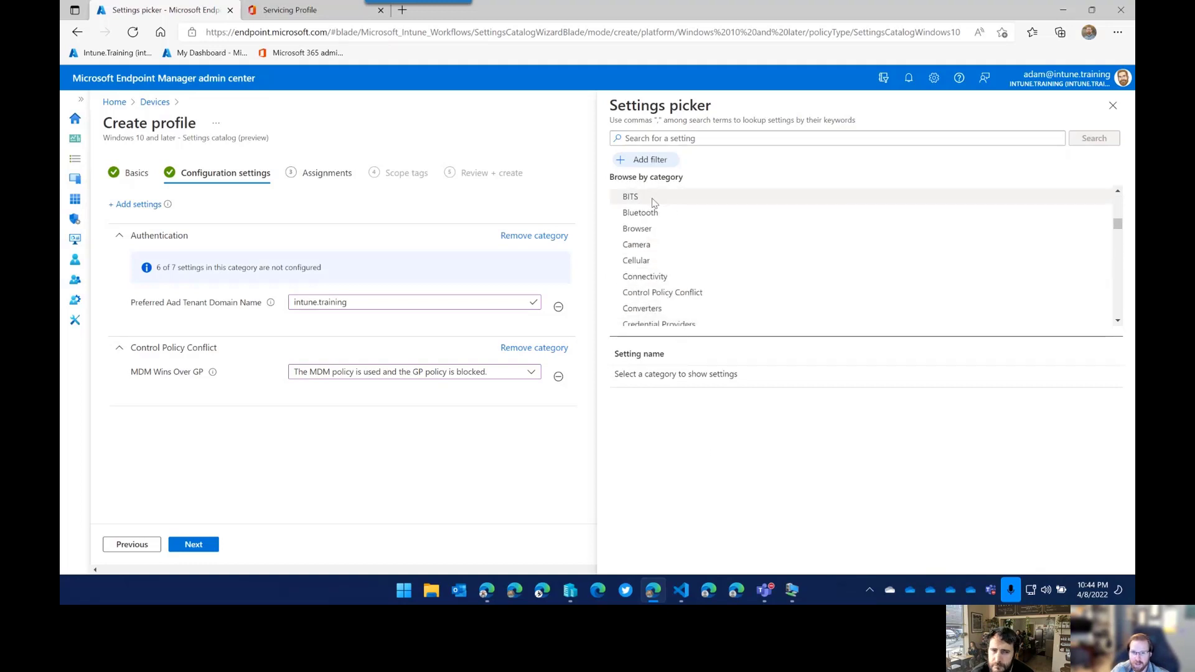
click(81, 101)
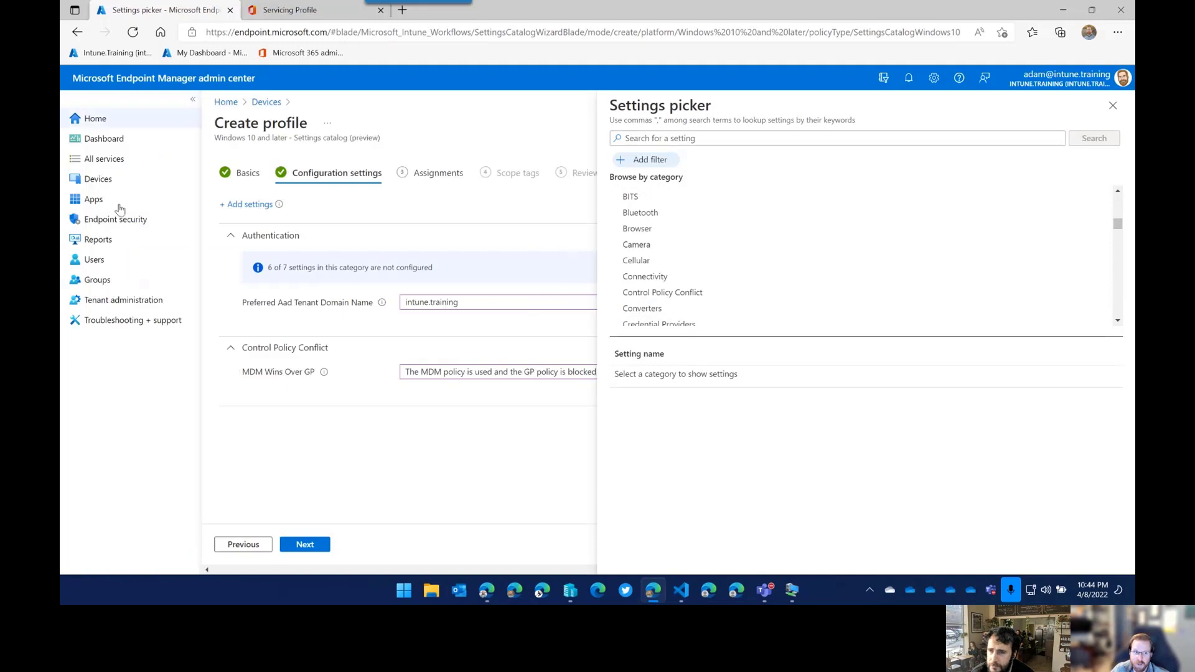
click(99, 179)
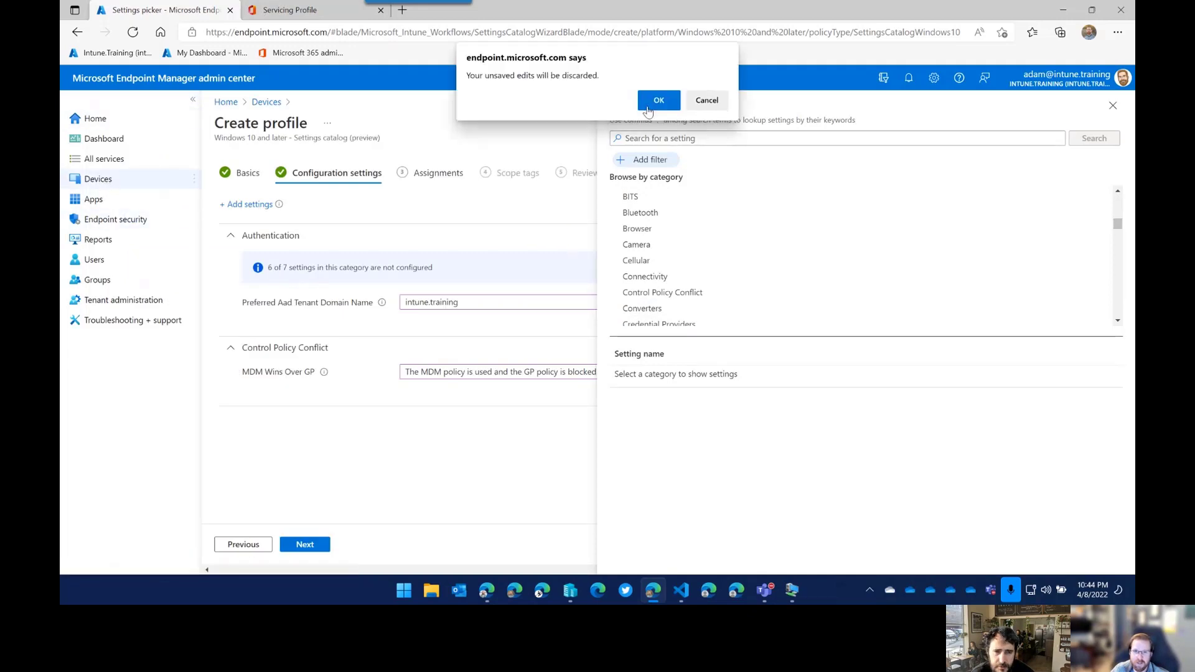
Discard the unsaved profile edits and open Group Policy analytics (preview).
click(655, 103)
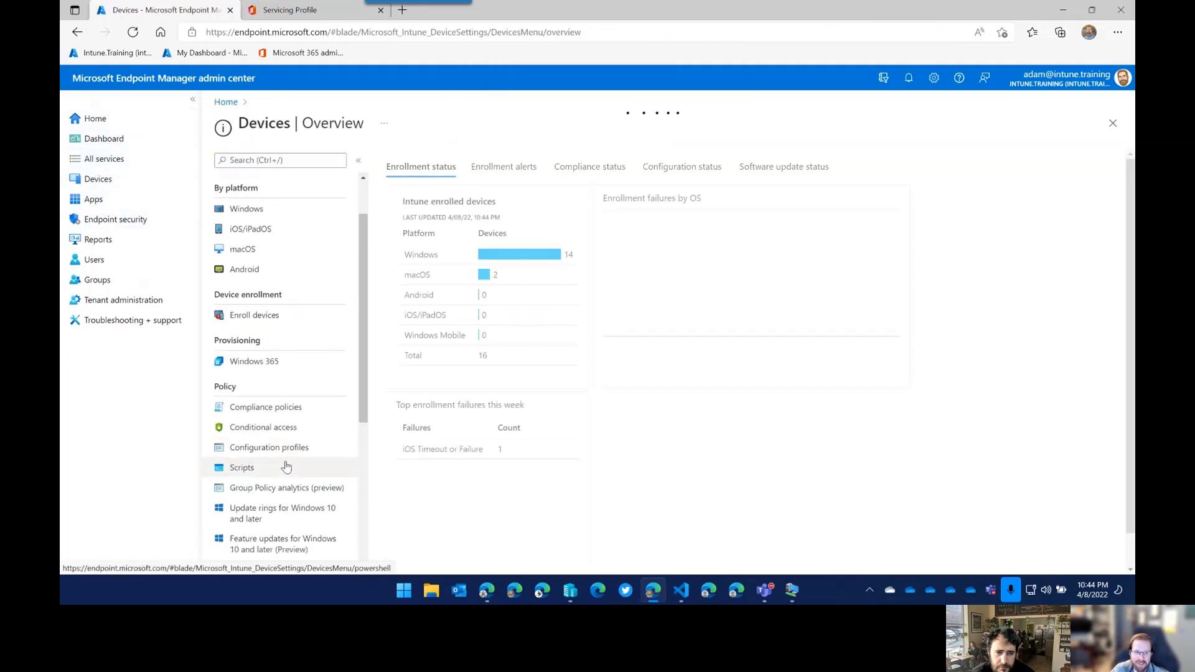
scroll(274, 473, down, 2)
click(275, 428)
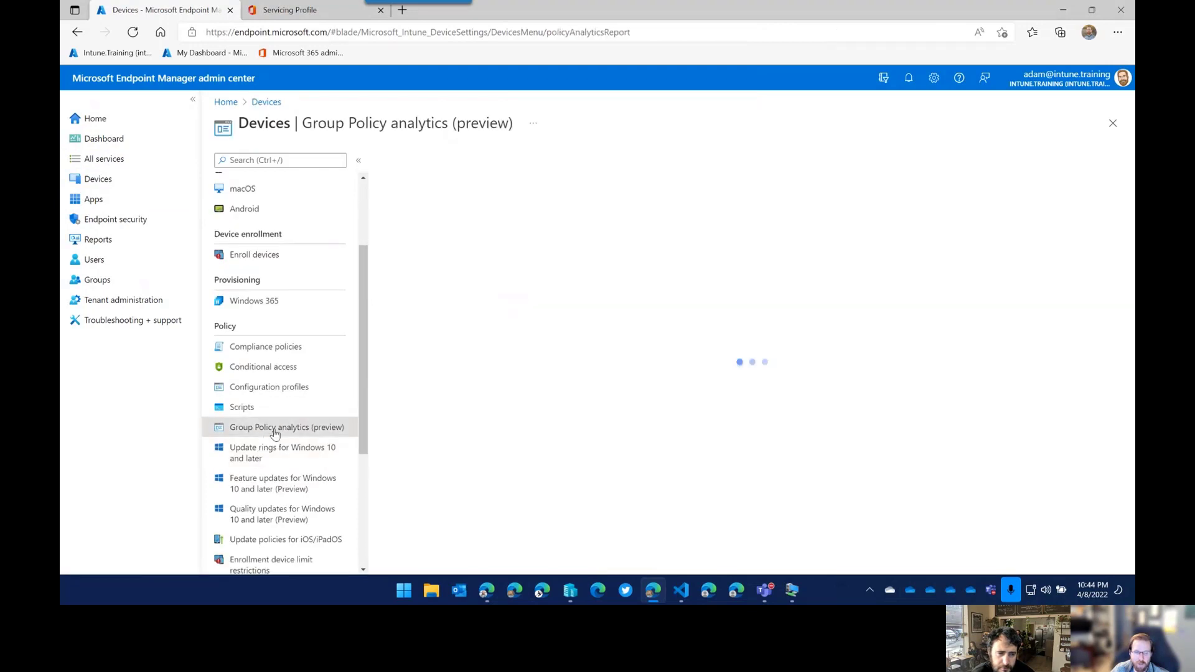
click(192, 100)
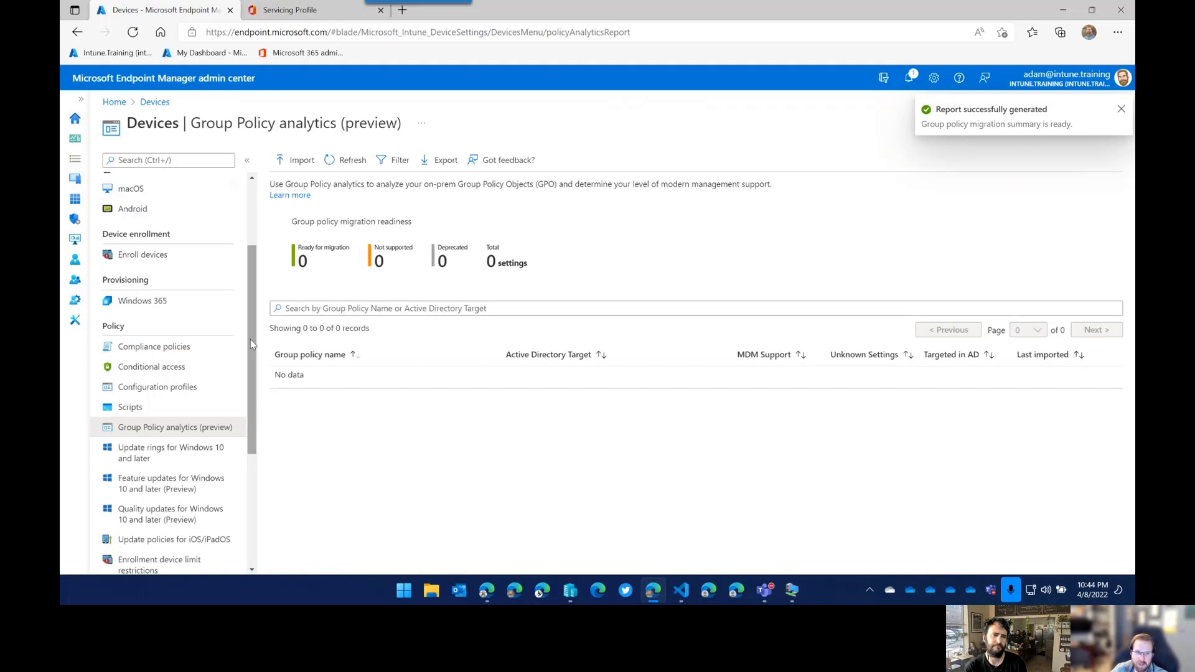
Review the empty Group Policy analytics page showing no imported GPOs and 0 settings.
scroll(254, 380, down, 2)
drag(253, 380, 247, 413)
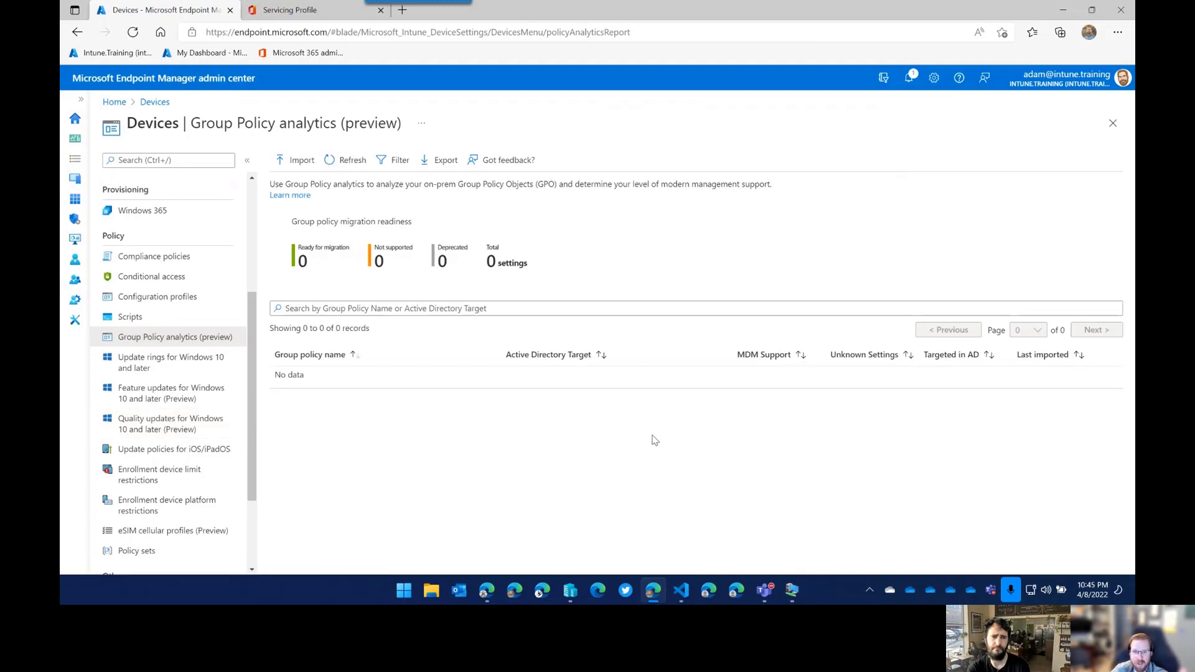
click(793, 591)
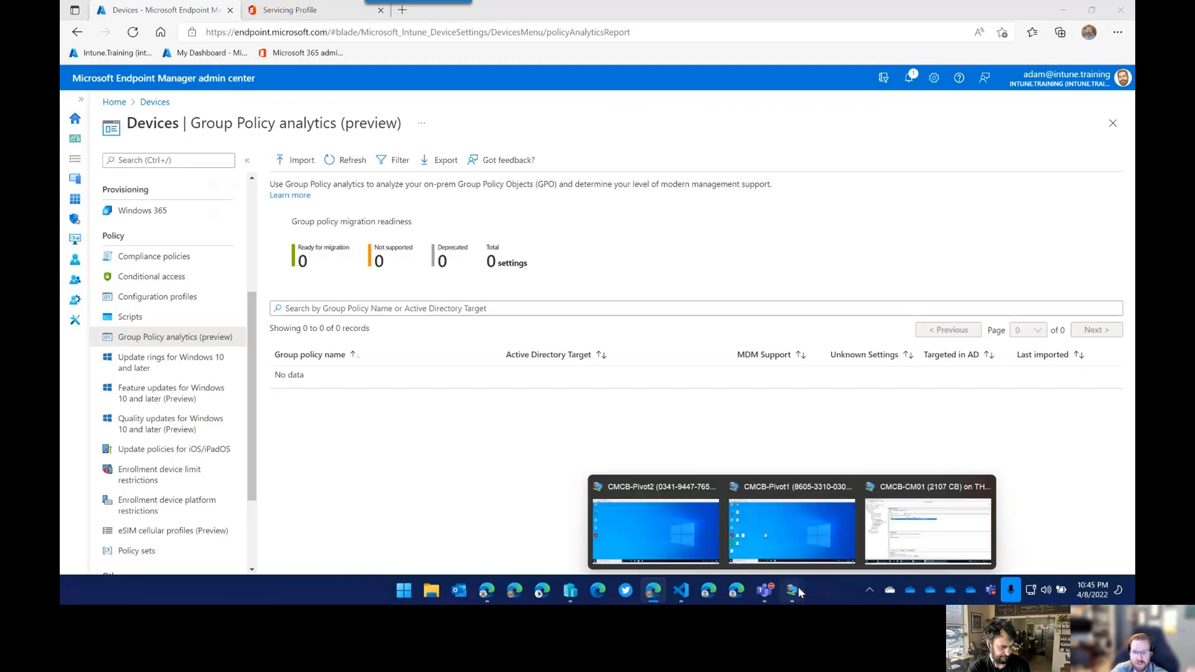
Switch to the CMCB-CM01 virtual machine and bring Group Policy Management to the front.
click(928, 526)
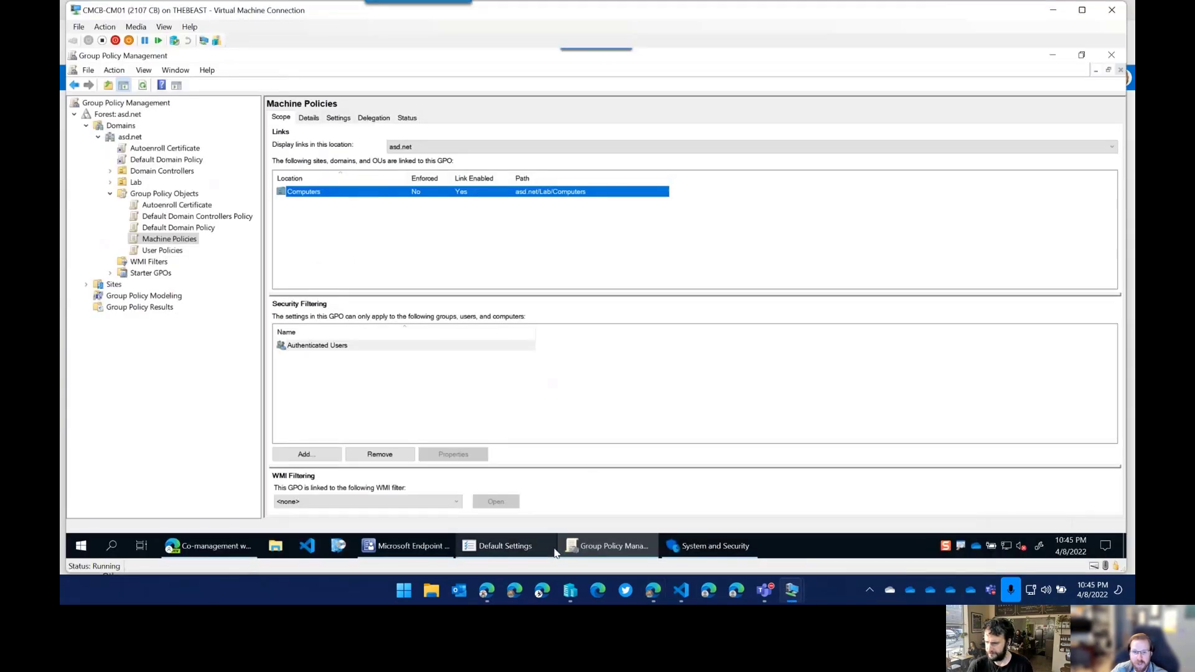
click(601, 548)
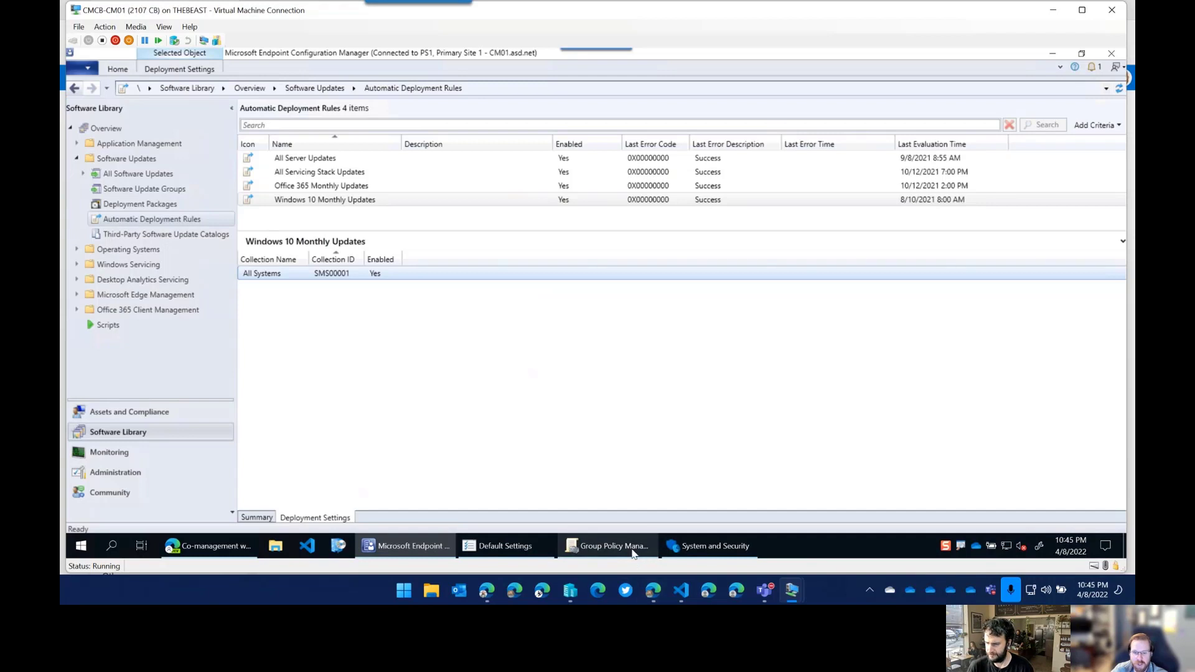
click(633, 551)
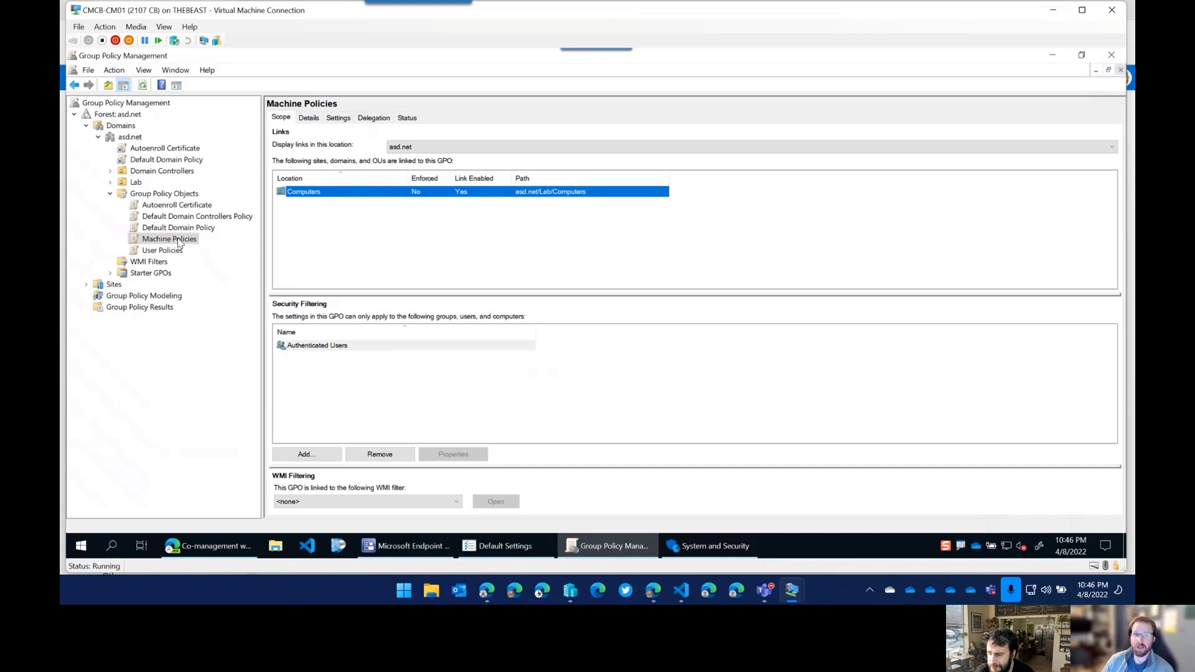
drag(258, 204, 256, 205)
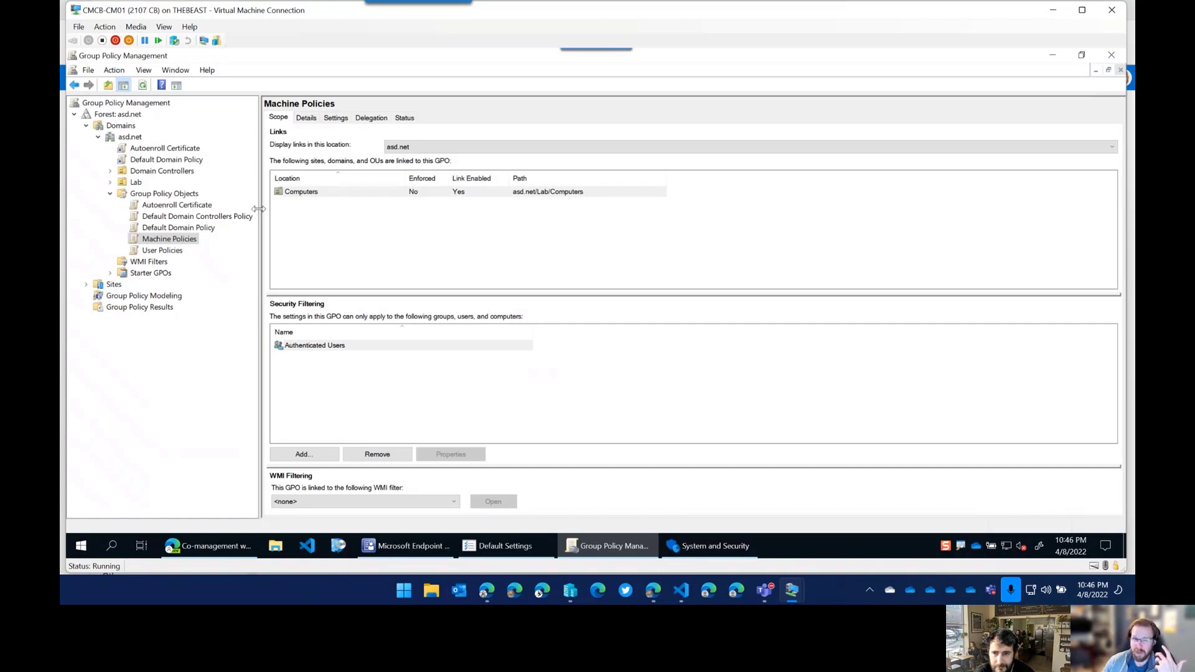
drag(259, 208, 258, 209)
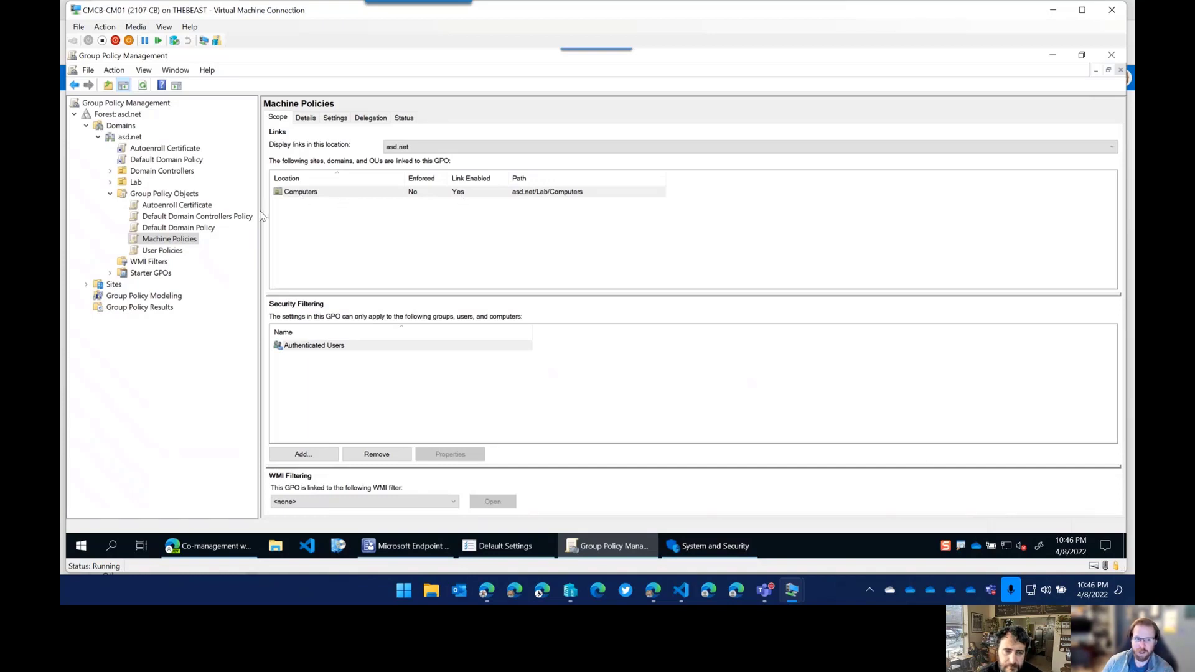
drag(257, 210, 257, 210)
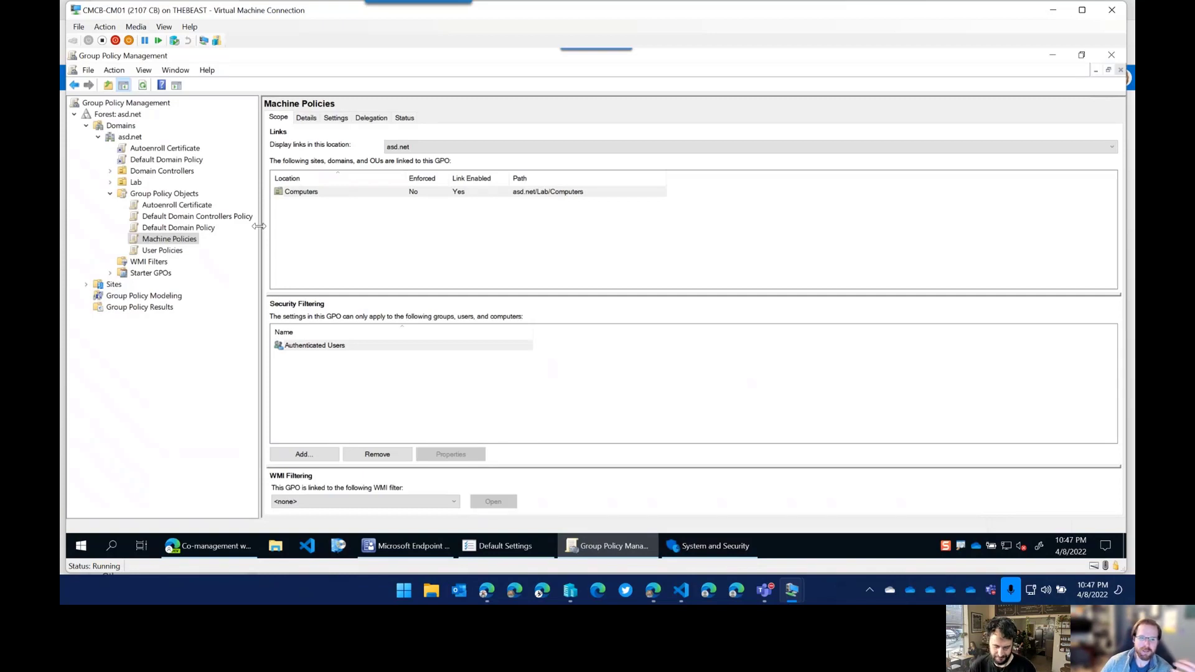
Check the Machine Policies delegation permissions, then list the five Group Policy Objects in asd.net.
click(372, 118)
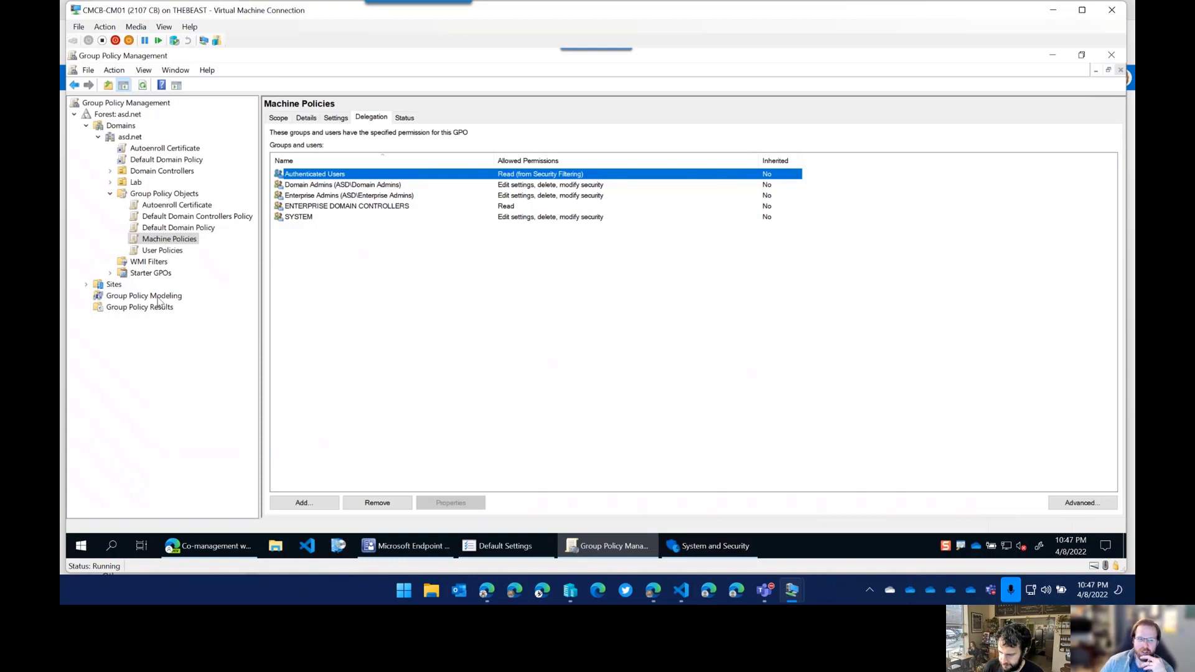
click(110, 195)
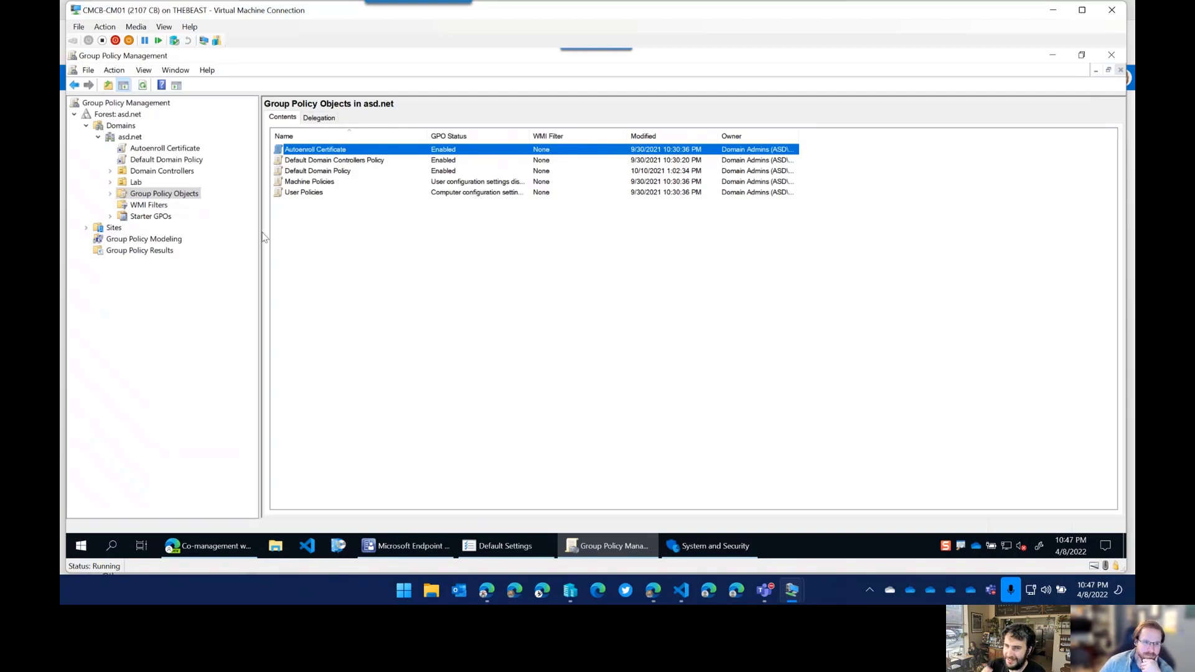
drag(259, 232, 209, 233)
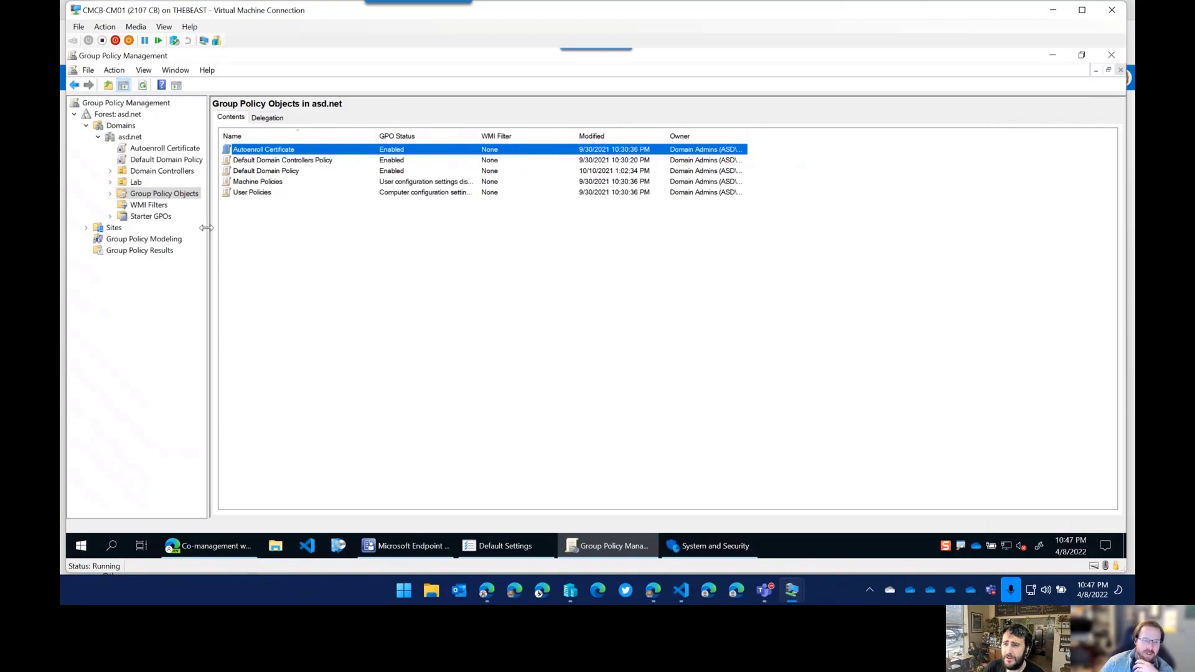